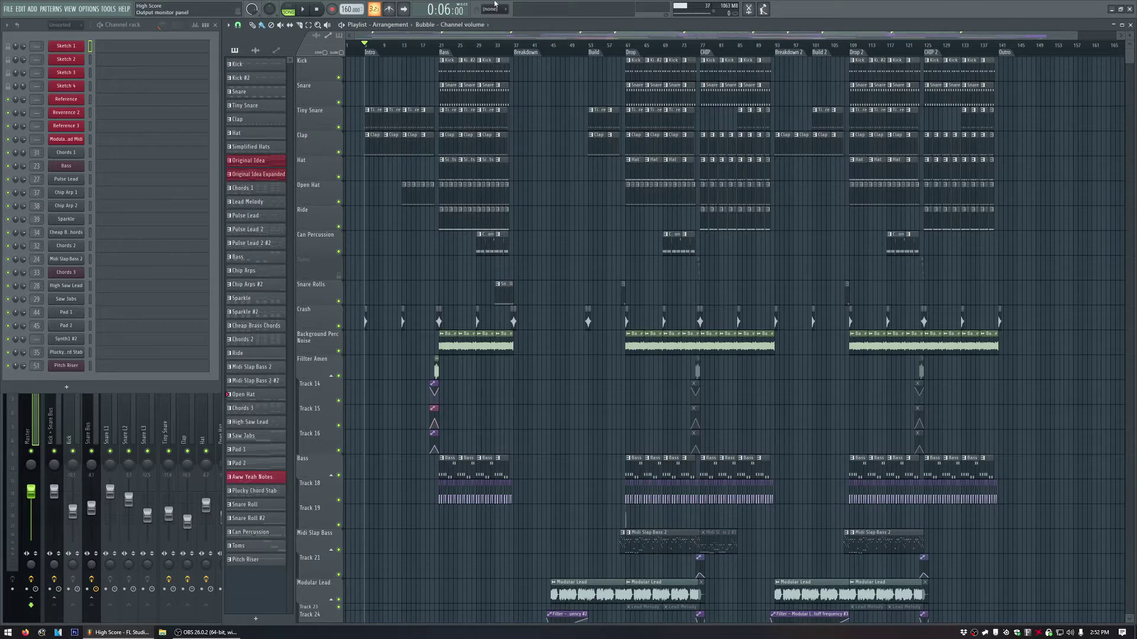
# Play the whole arrangement from the Intro marker through to the end and look over its layout.
pyautogui.click(303, 9)
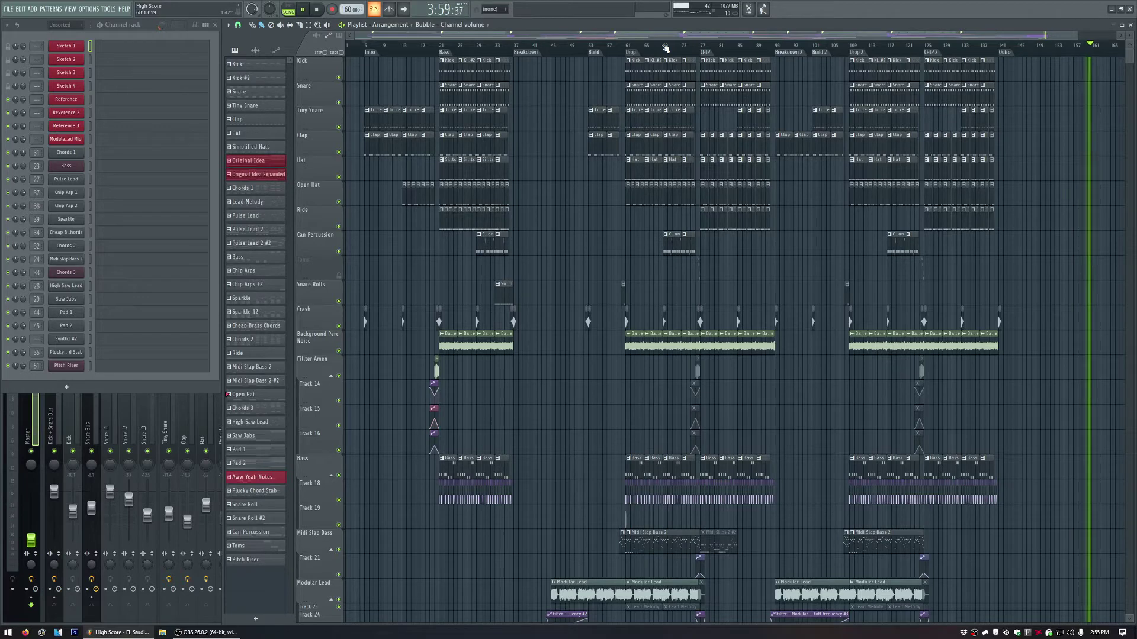
pyautogui.press('space')
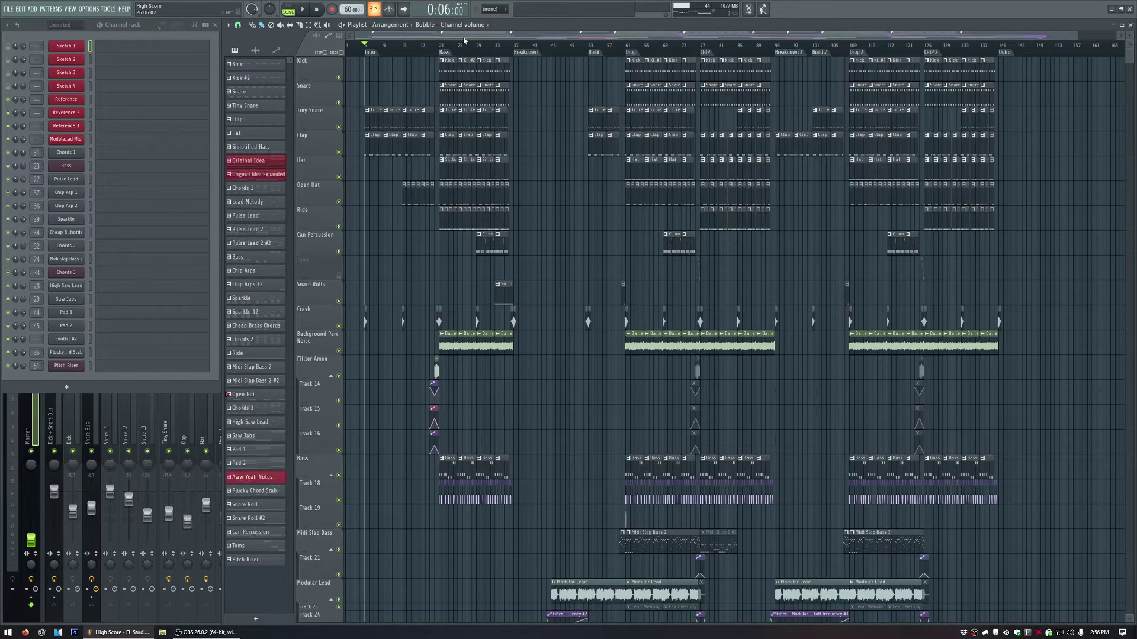
pyautogui.scroll(3, 470, 54)
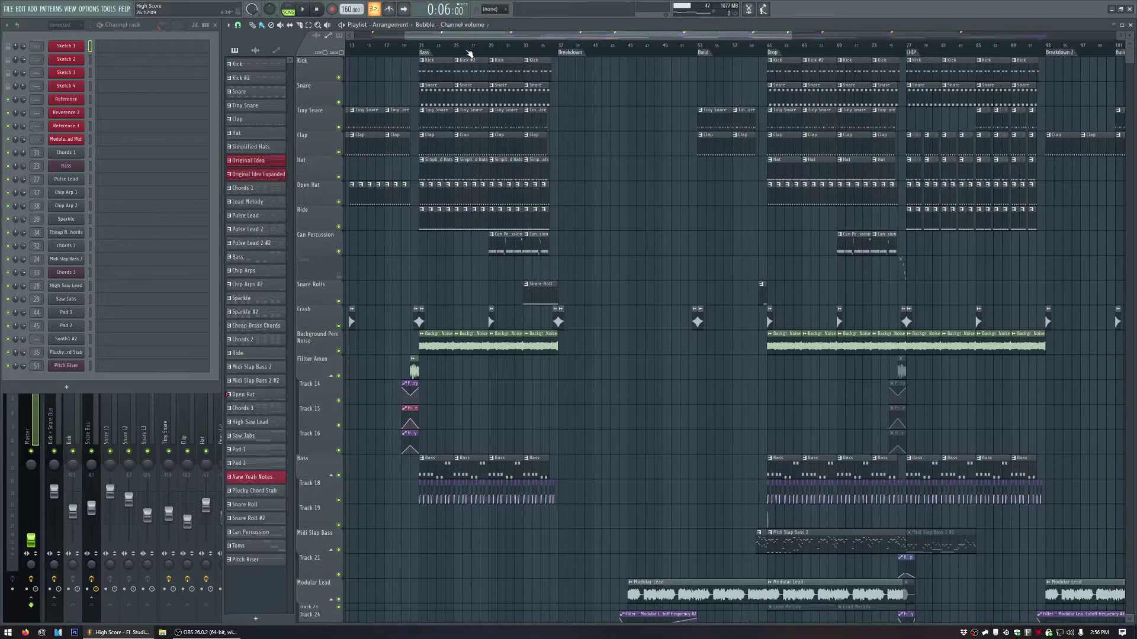
pyautogui.scroll(-3, 469, 54)
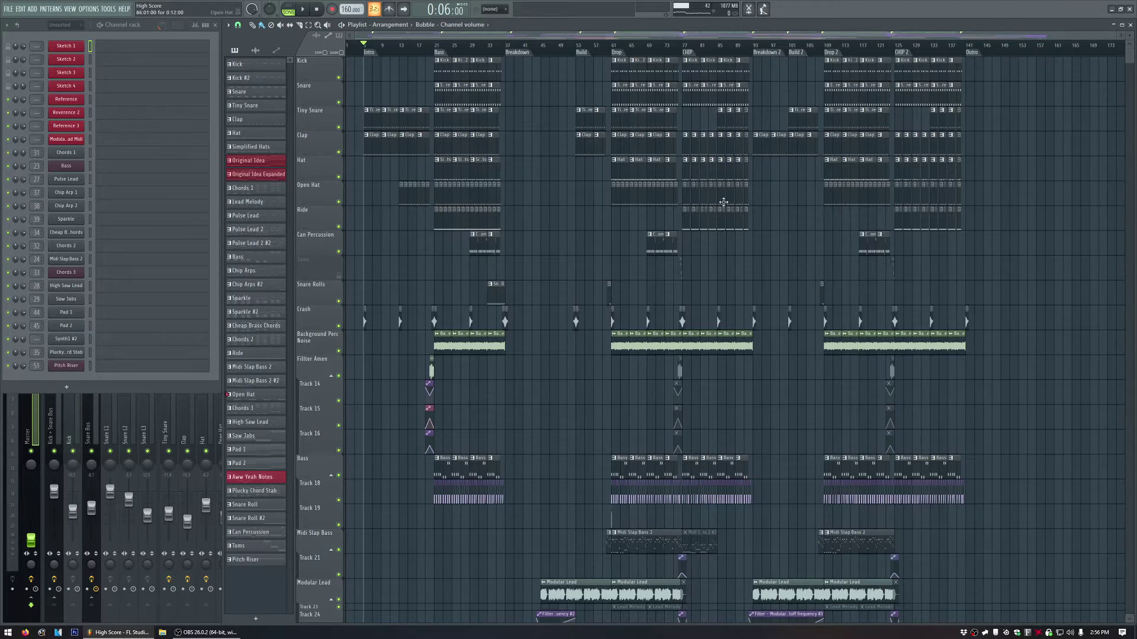
# Solo the Kick track in the playlist and re-enable the Snare, Tiny Snare, Clap and Hat tracks.
pyautogui.rightClick(339, 78)
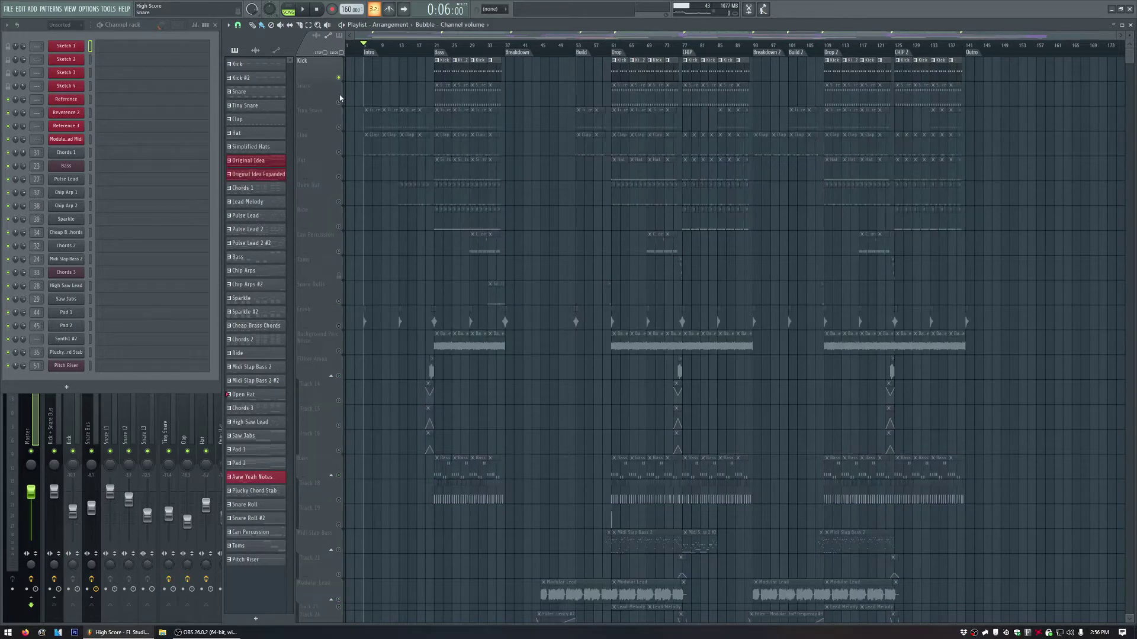
pyautogui.click(339, 103)
pyautogui.click(339, 127)
pyautogui.click(339, 152)
pyautogui.click(339, 177)
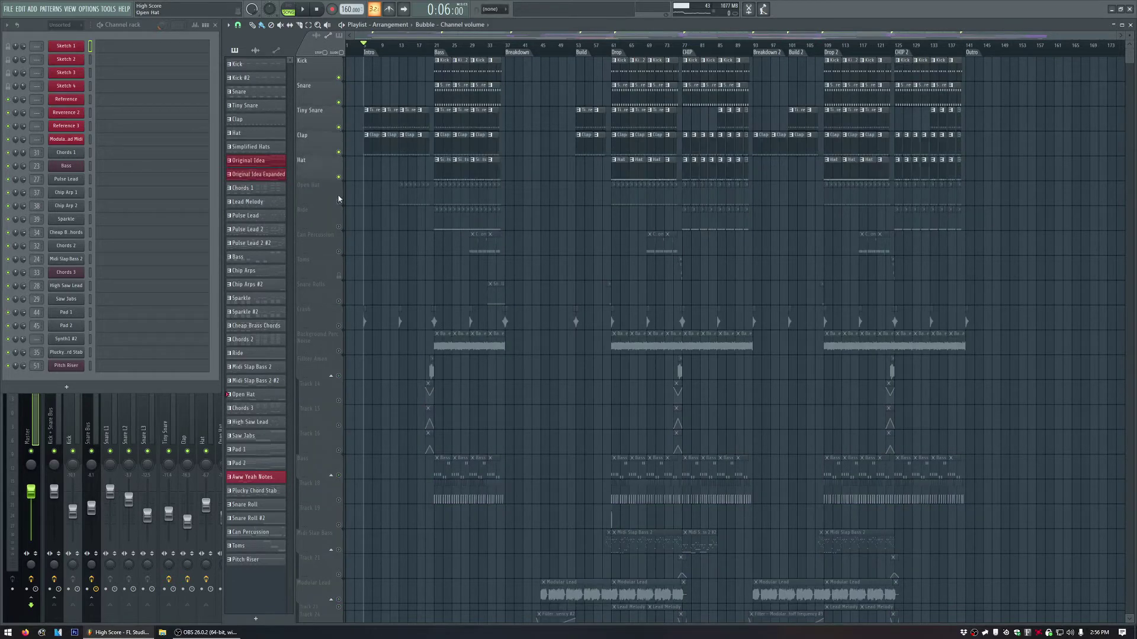
# Enable the Open Hat, Ride, Can Percussion, Snare Rolls, Crash, Background Perc Noise and Filter Amen tracks, including Filter Amen's automation tracks.
pyautogui.click(338, 202)
pyautogui.click(338, 227)
pyautogui.click(338, 251)
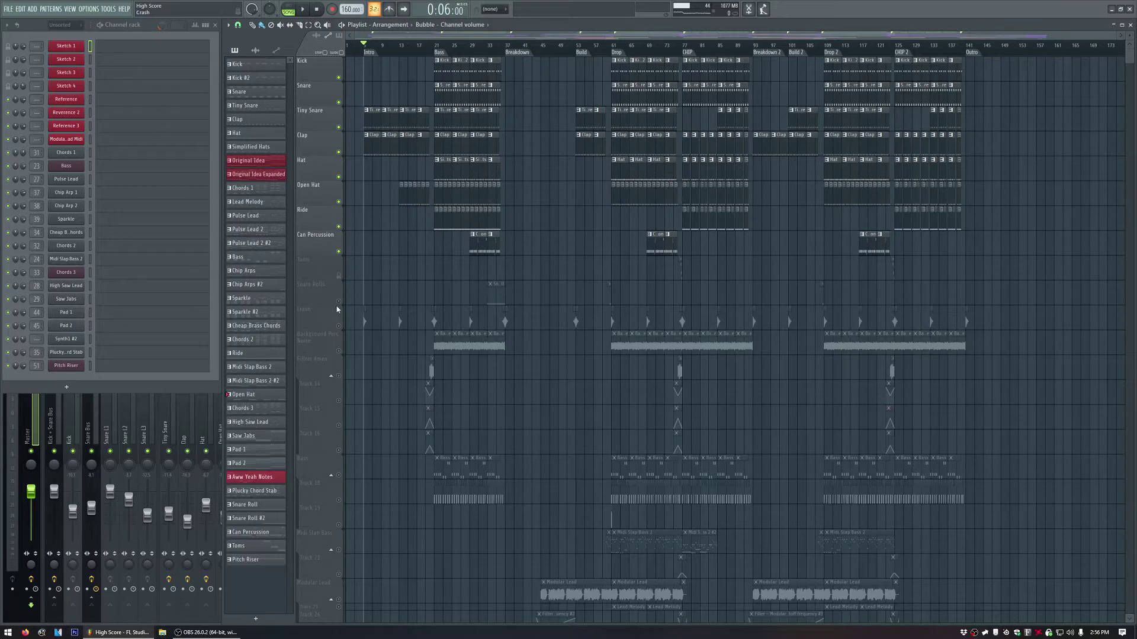
pyautogui.click(339, 301)
pyautogui.click(338, 327)
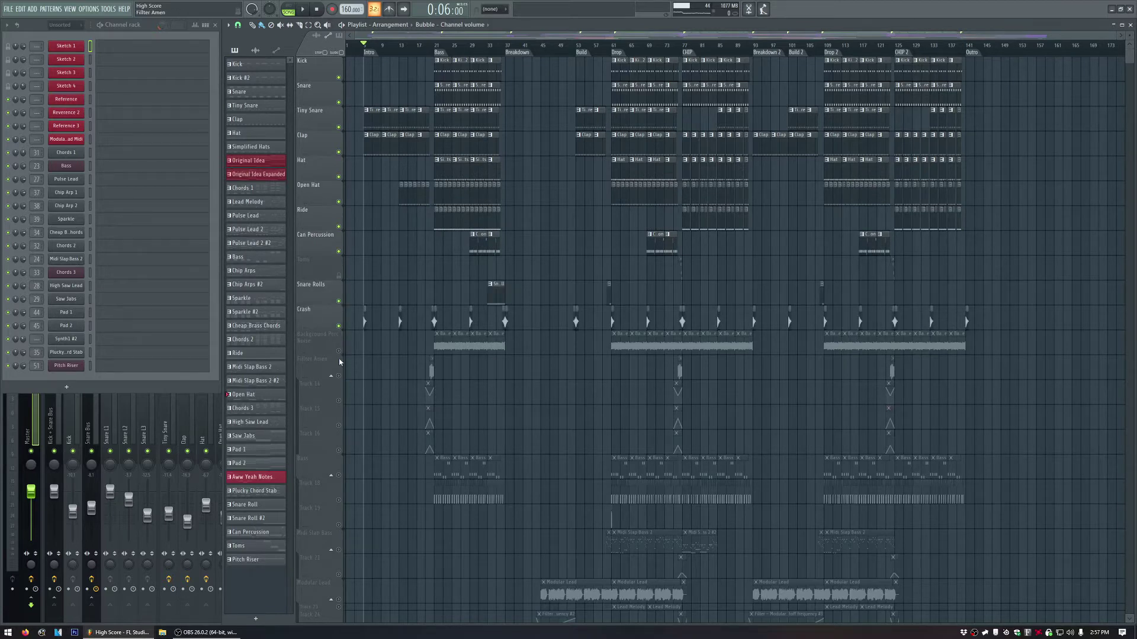
pyautogui.click(339, 351)
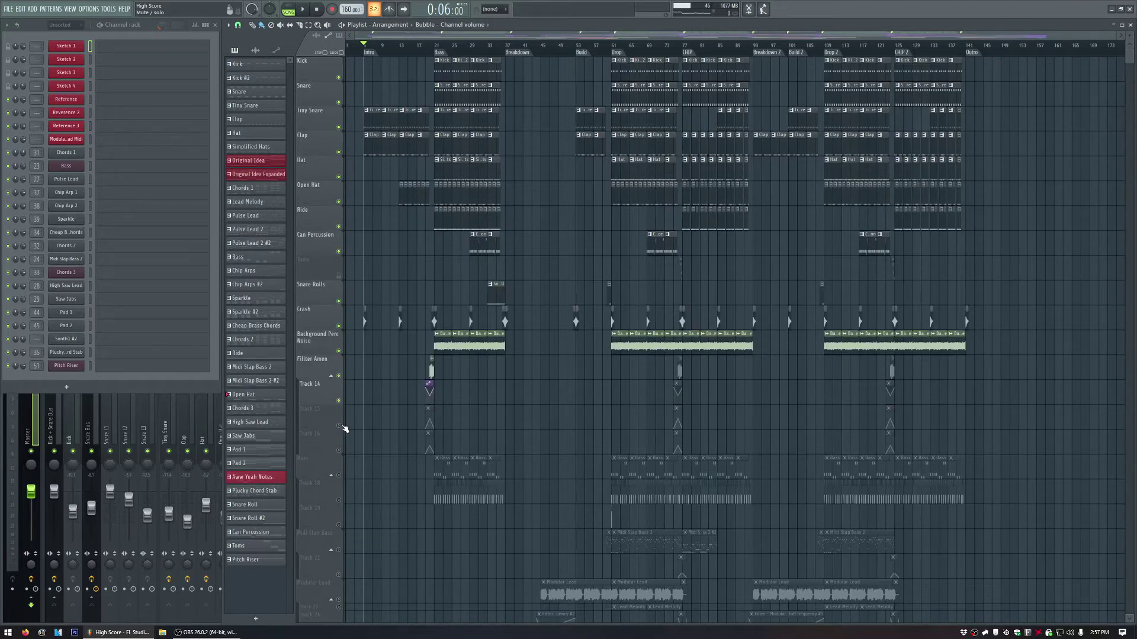
# Play the intro with only the drum and percussion tracks enabled.
pyautogui.keyDown('ctrl'); pyautogui.scroll(8, 367, 234); pyautogui.keyUp('ctrl')
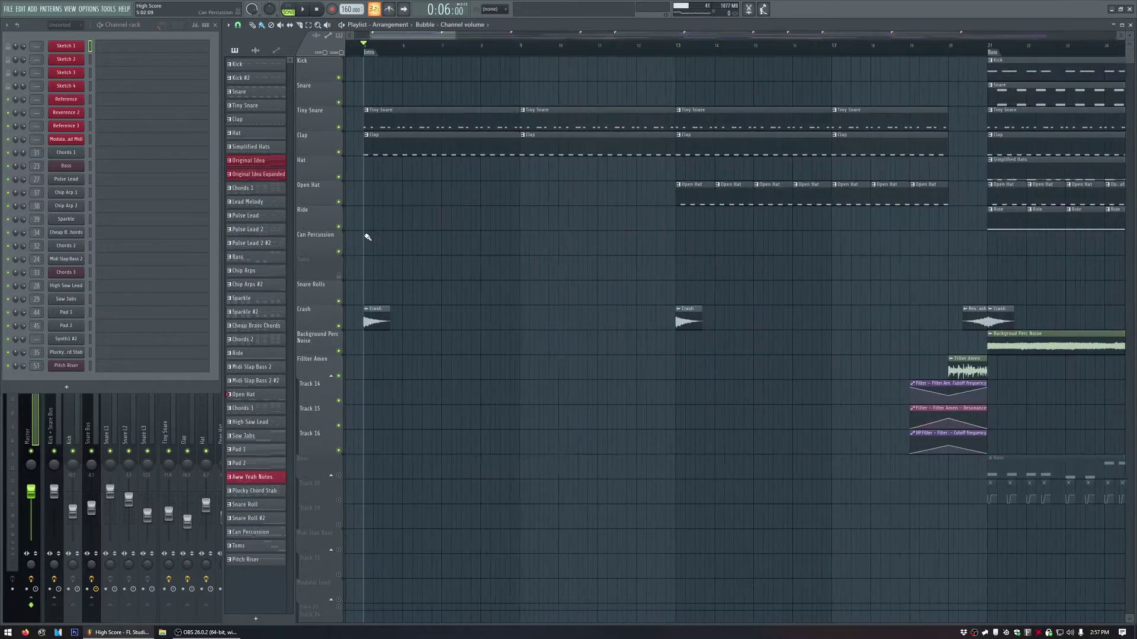
pyautogui.scroll(-3, 366, 236)
pyautogui.scroll(3, 367, 234)
pyautogui.keyDown('ctrl'); pyautogui.scroll(-6, 368, 233); pyautogui.keyUp('ctrl')
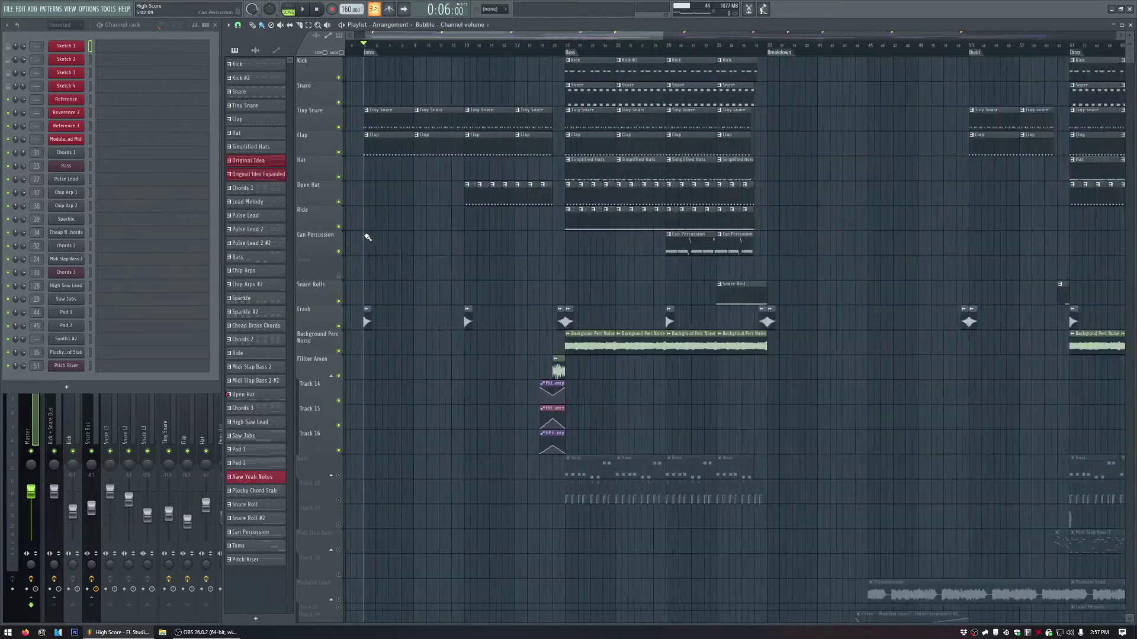
pyautogui.scroll(-6, 431, 236)
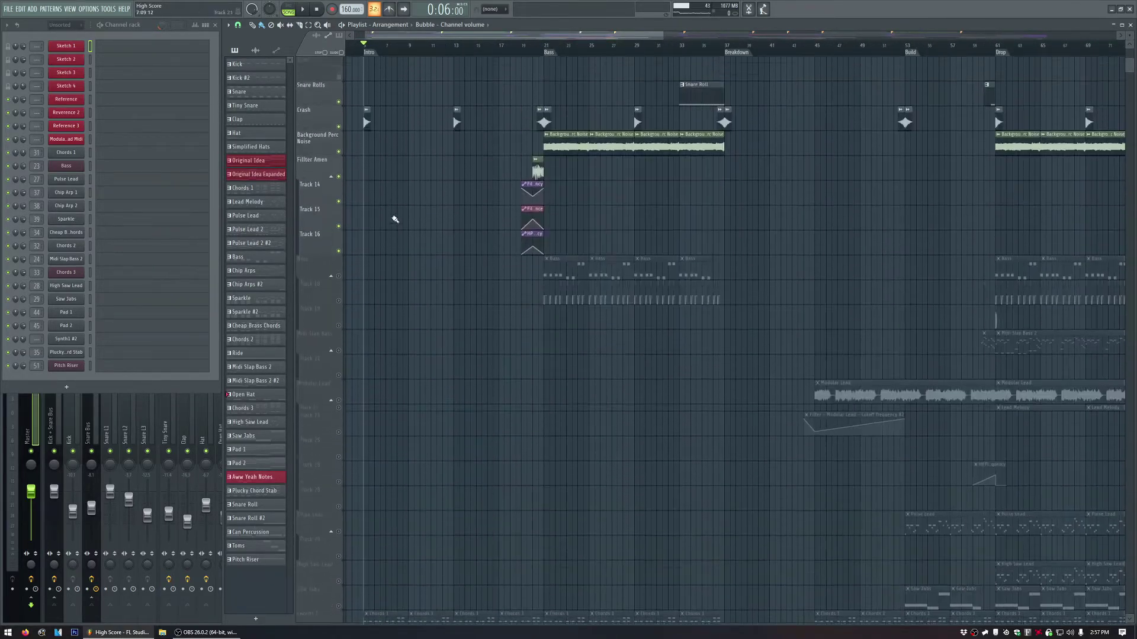
pyautogui.scroll(6, 393, 221)
pyautogui.press('space')
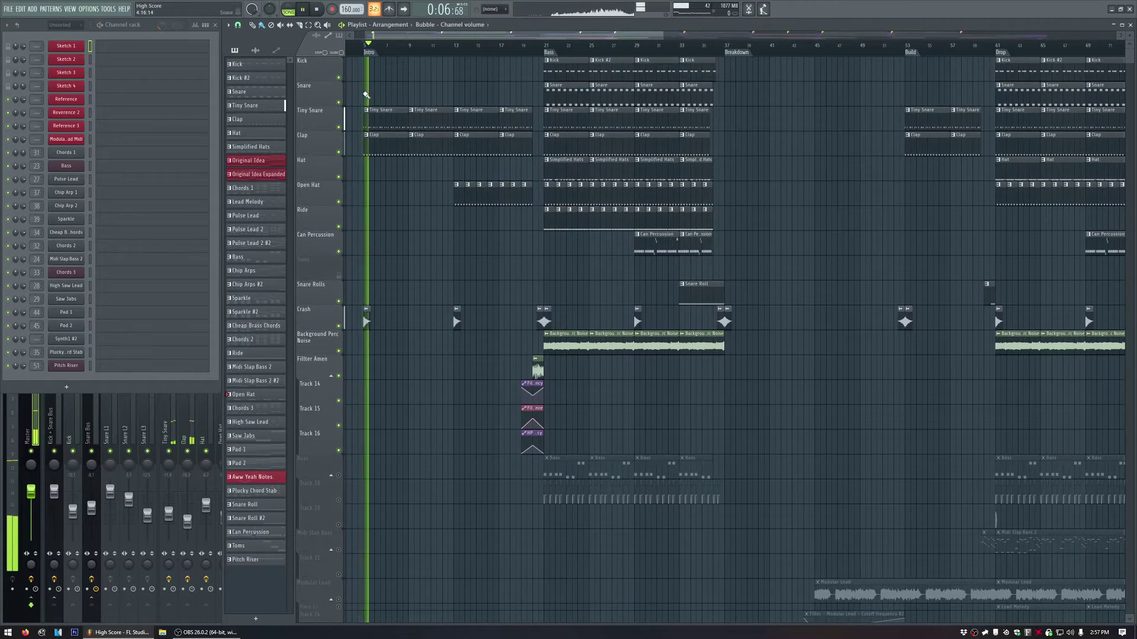
pyautogui.keyDown('ctrl'); pyautogui.scroll(3, 368, 95); pyautogui.keyUp('ctrl')
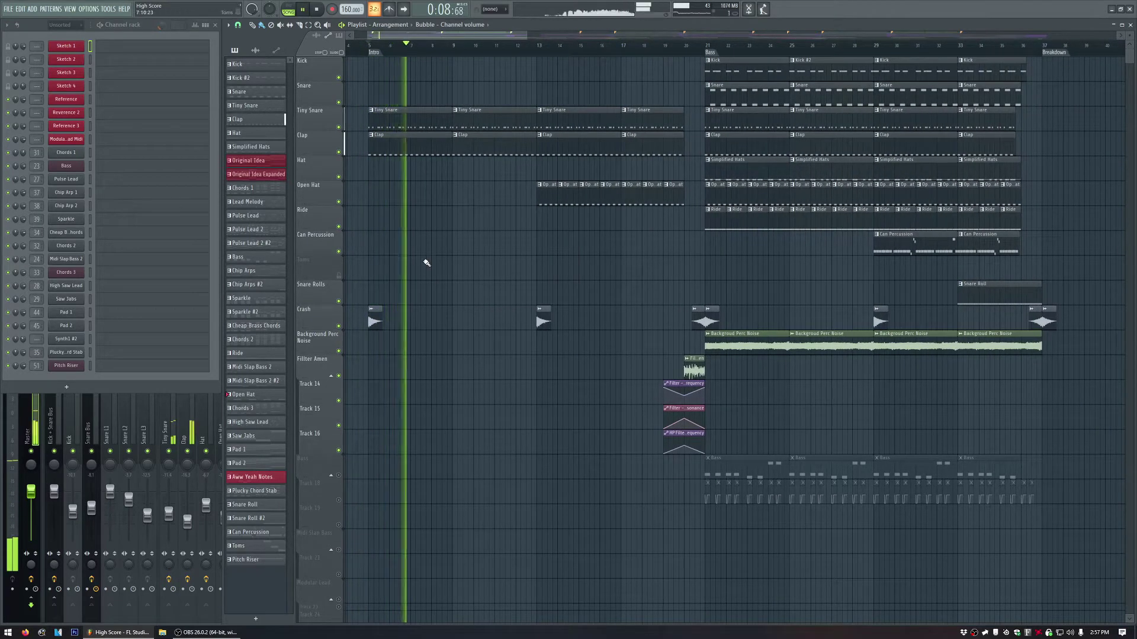
# Select the Tiny Snare pattern, switch to pattern mode and audition the sample in its channel settings.
pyautogui.click(391, 115)
pyautogui.press('l')
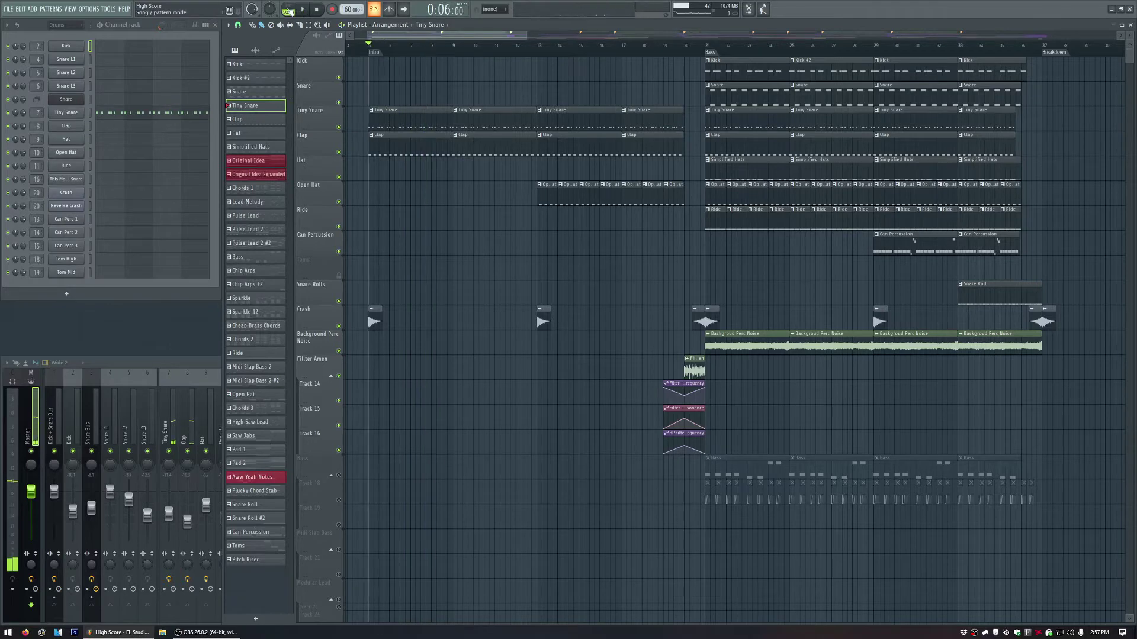
pyautogui.click(64, 113)
pyautogui.press('space')
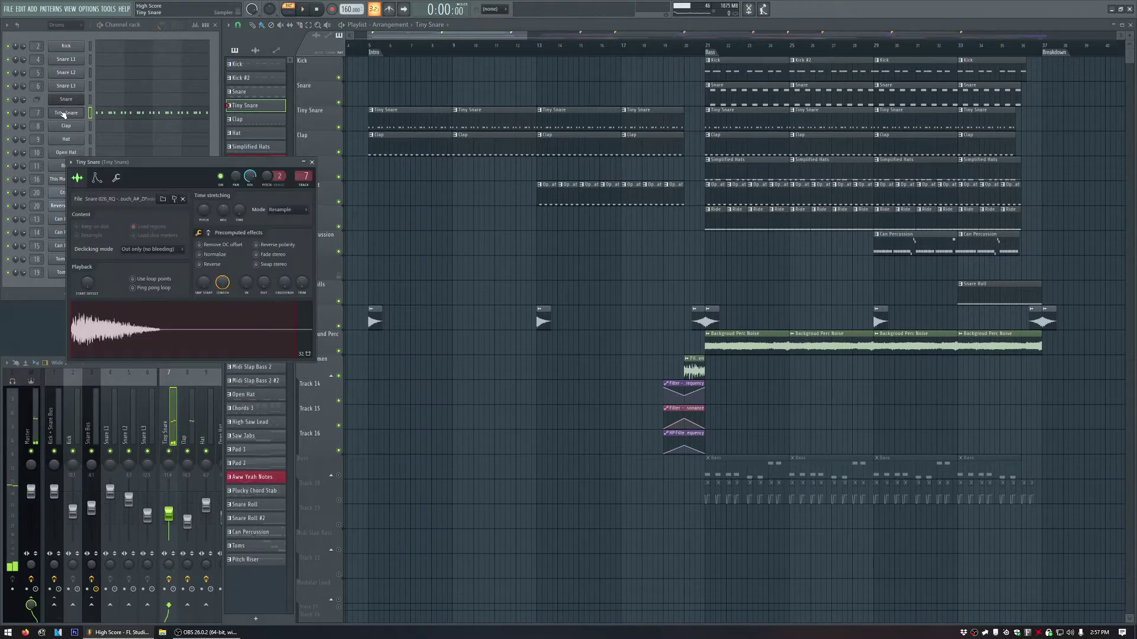
pyautogui.click(154, 329)
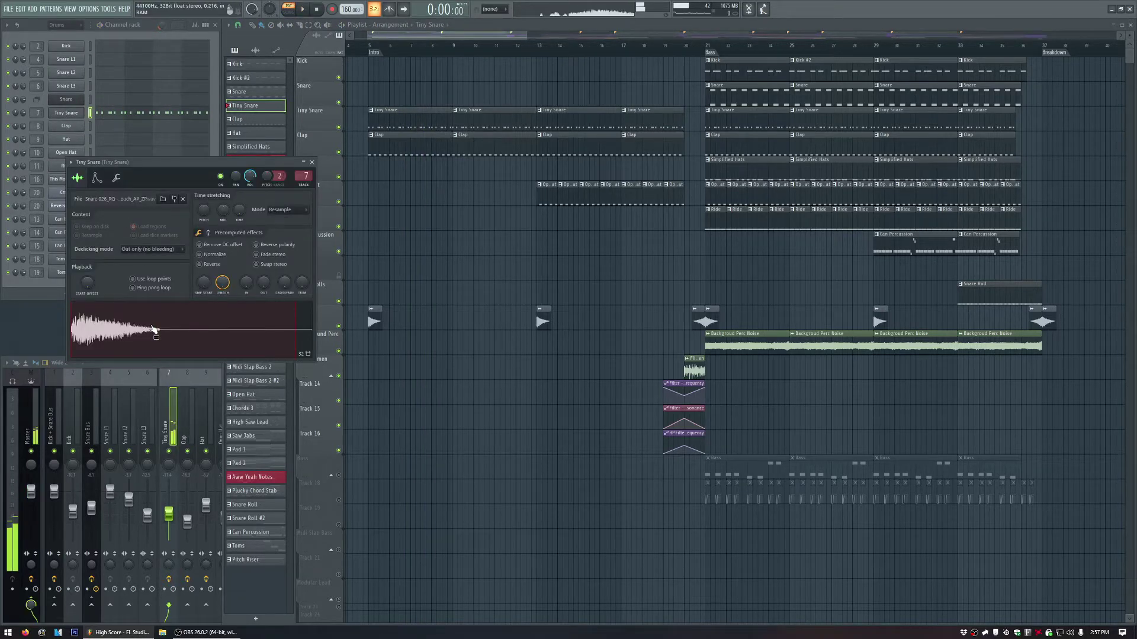
pyautogui.click(154, 329)
pyautogui.click(153, 329)
pyautogui.click(153, 329)
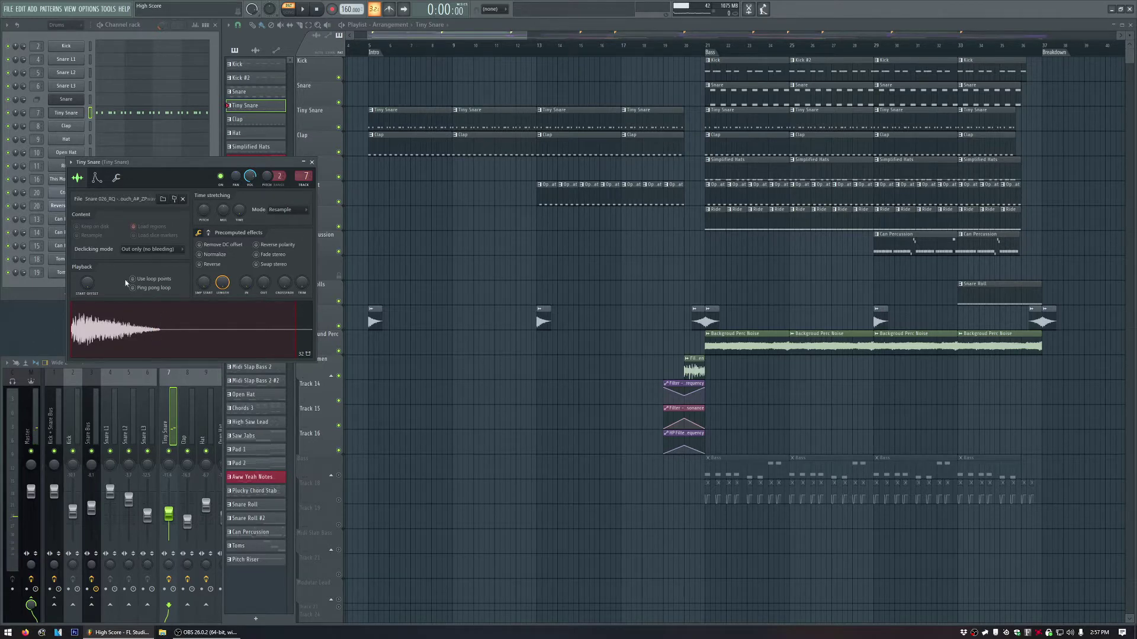
# Play the Tiny Snare pattern while viewing its notes in the piano roll, and close the piano roll and channel settings.
pyautogui.press('space')
pyautogui.click(131, 112)
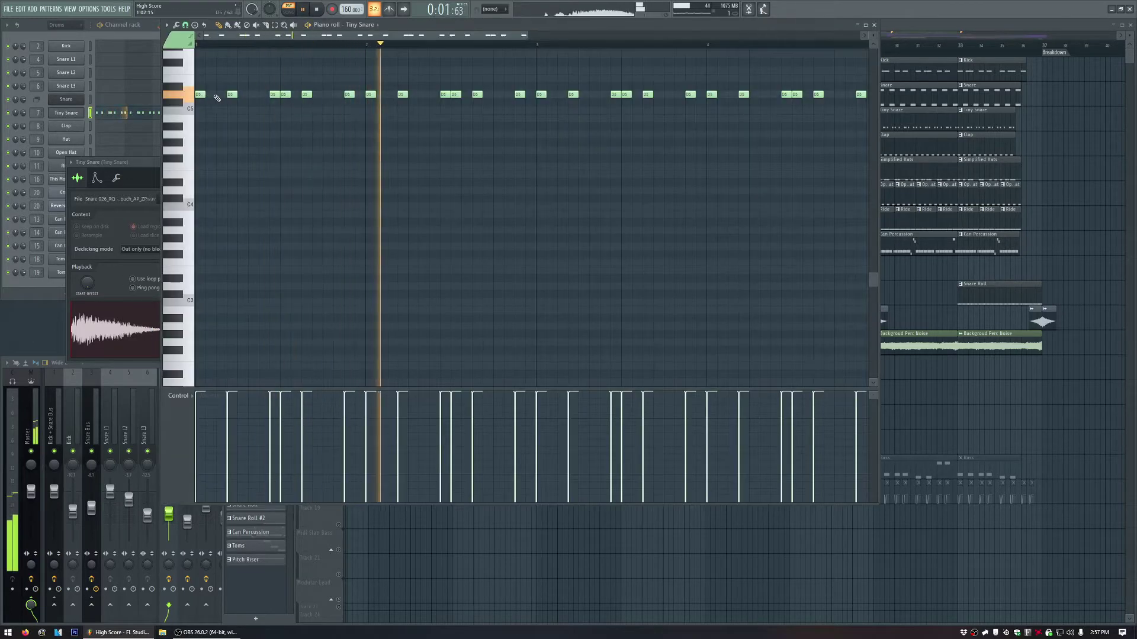
pyautogui.press('space')
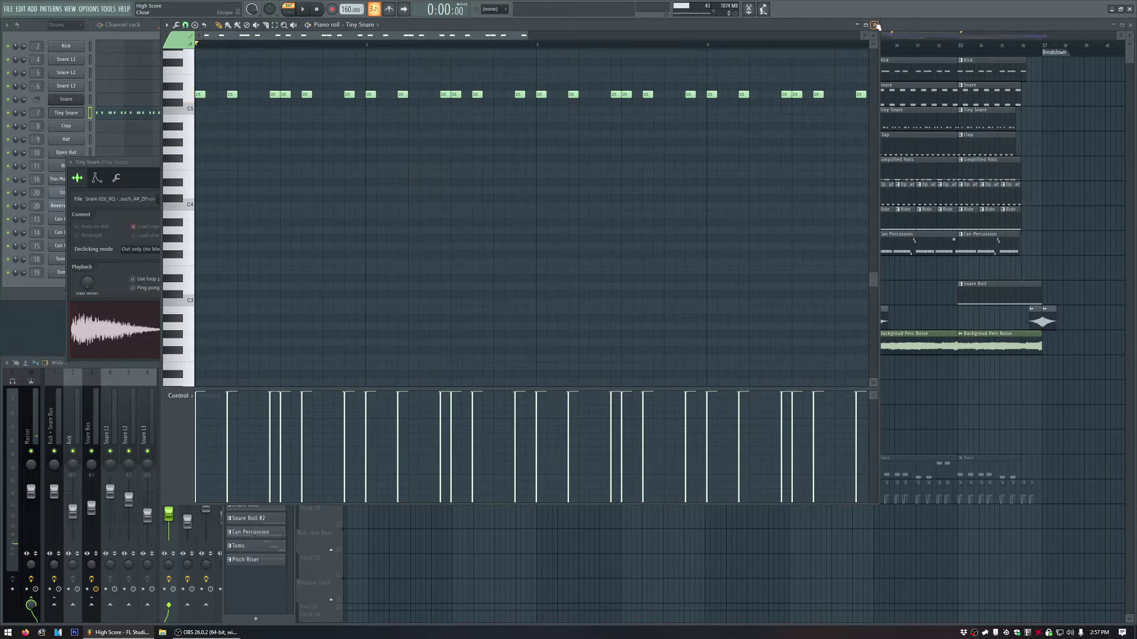
pyautogui.click(876, 26)
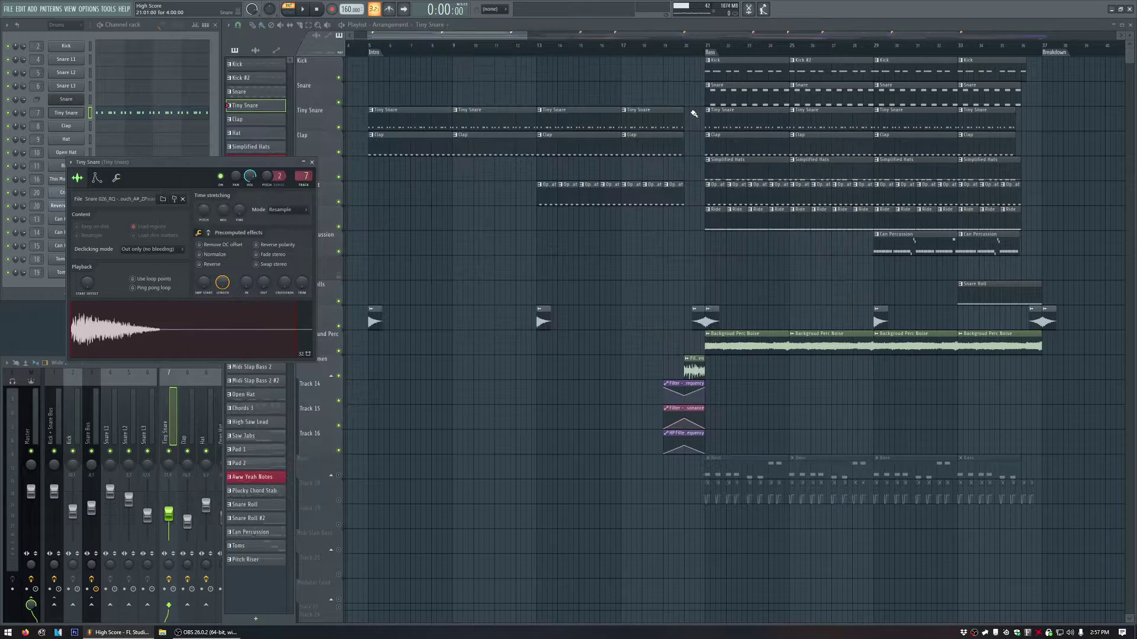
pyautogui.click(312, 162)
# Play the Clap pattern on its own and view the Clap channel's sampler settings.
pyautogui.click(387, 145)
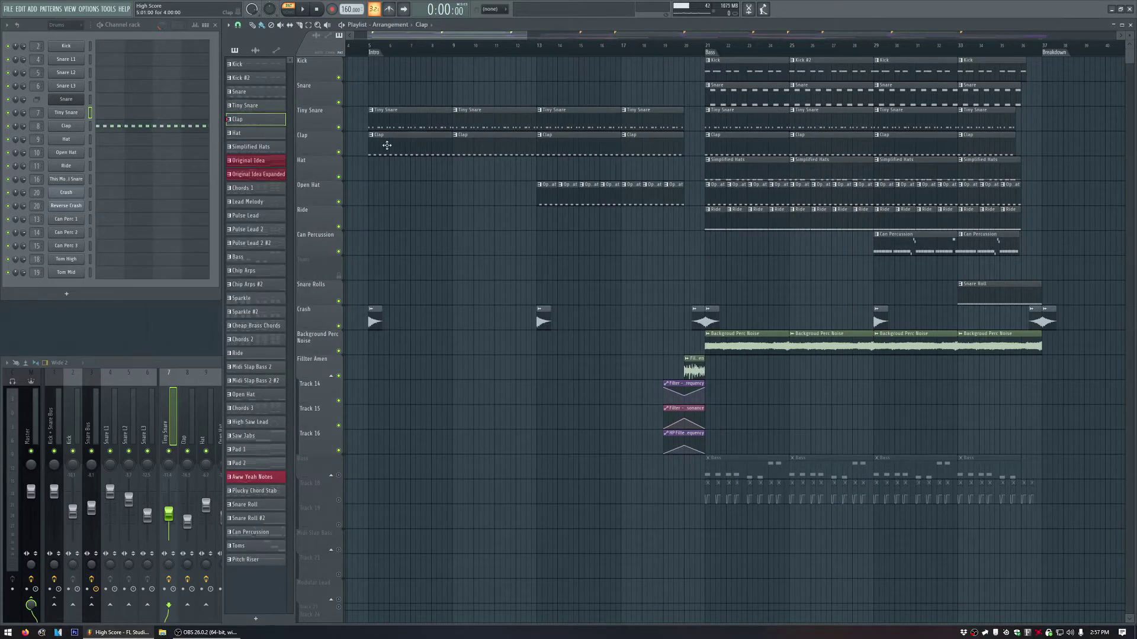
pyautogui.click(297, 10)
pyautogui.click(83, 123)
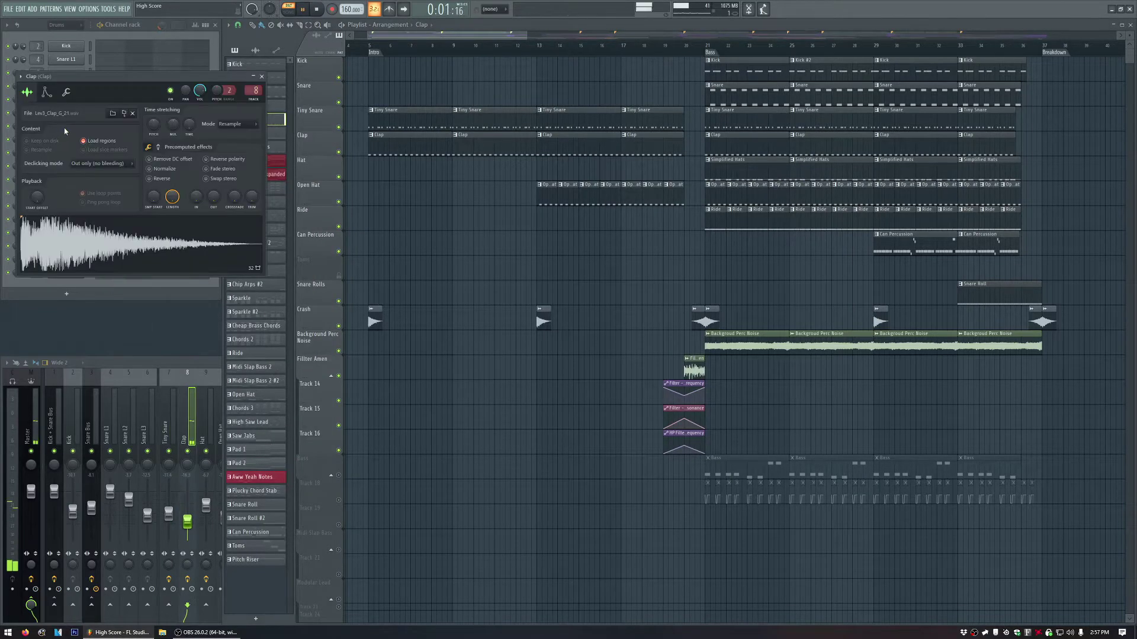
pyautogui.click(262, 76)
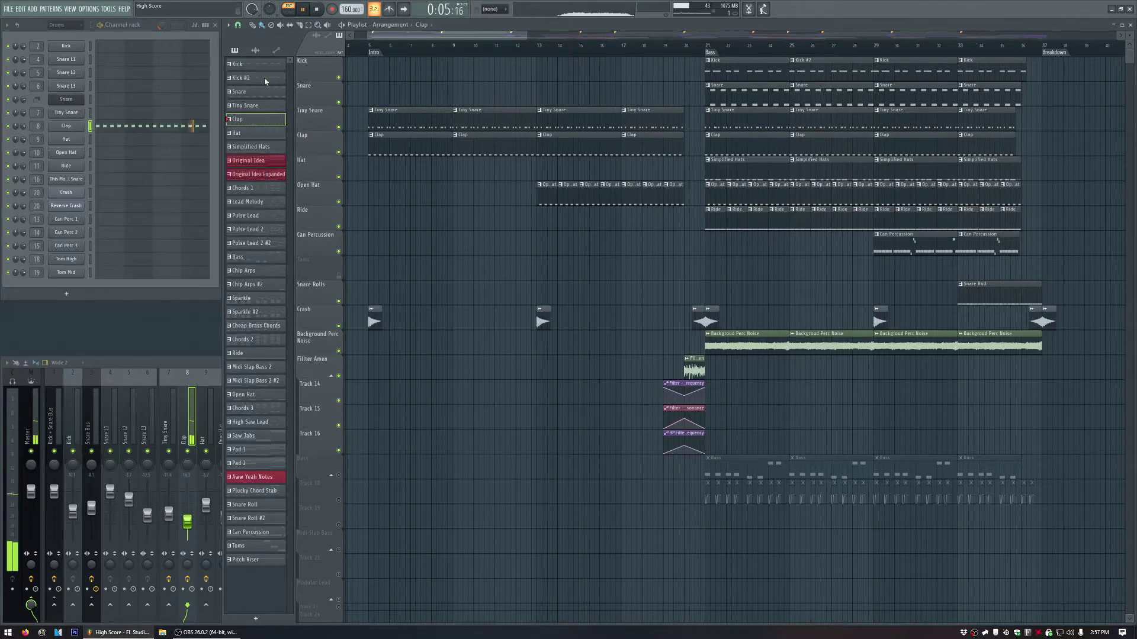
pyautogui.press('space')
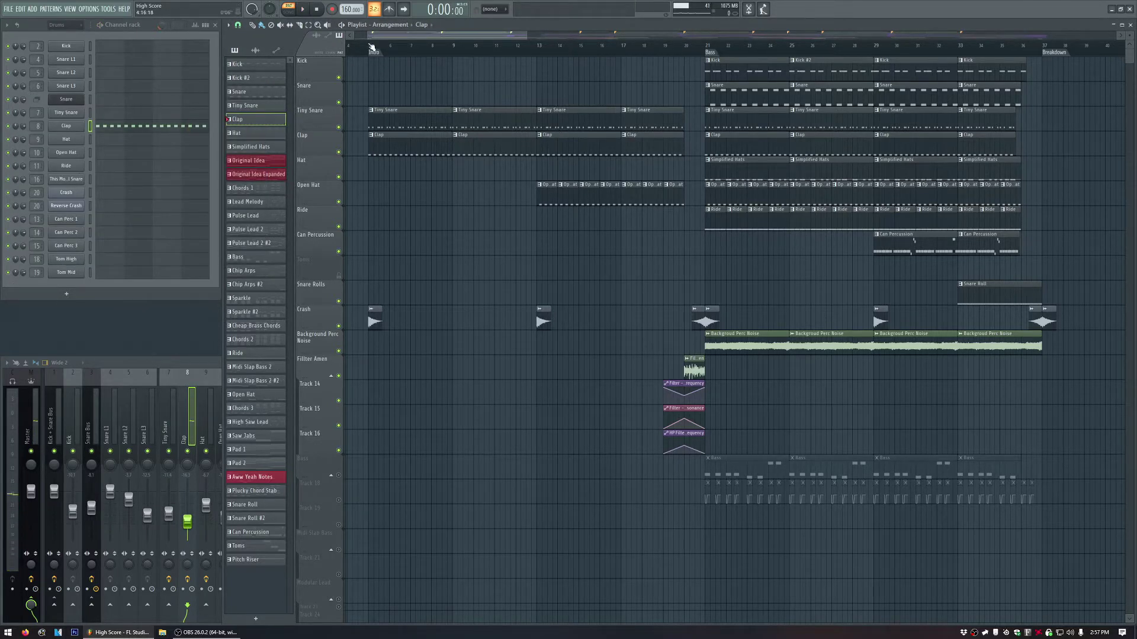
# Return to song mode and move the playhead from the Intro marker to bar 13, where the open hats start.
pyautogui.click(371, 46)
pyautogui.press('space')
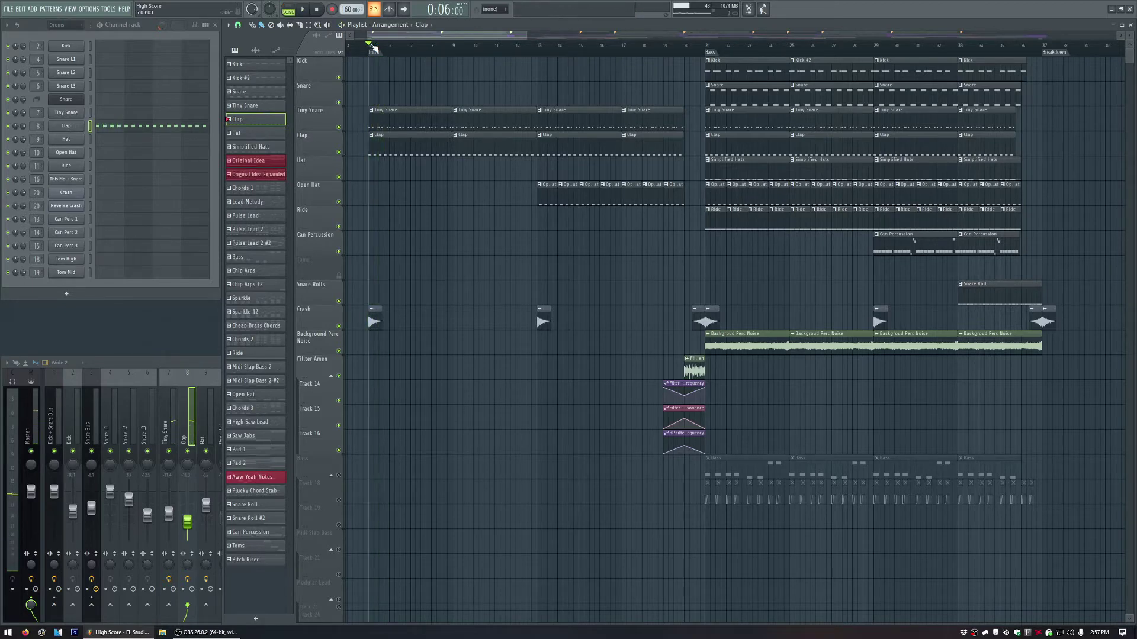
pyautogui.click(541, 50)
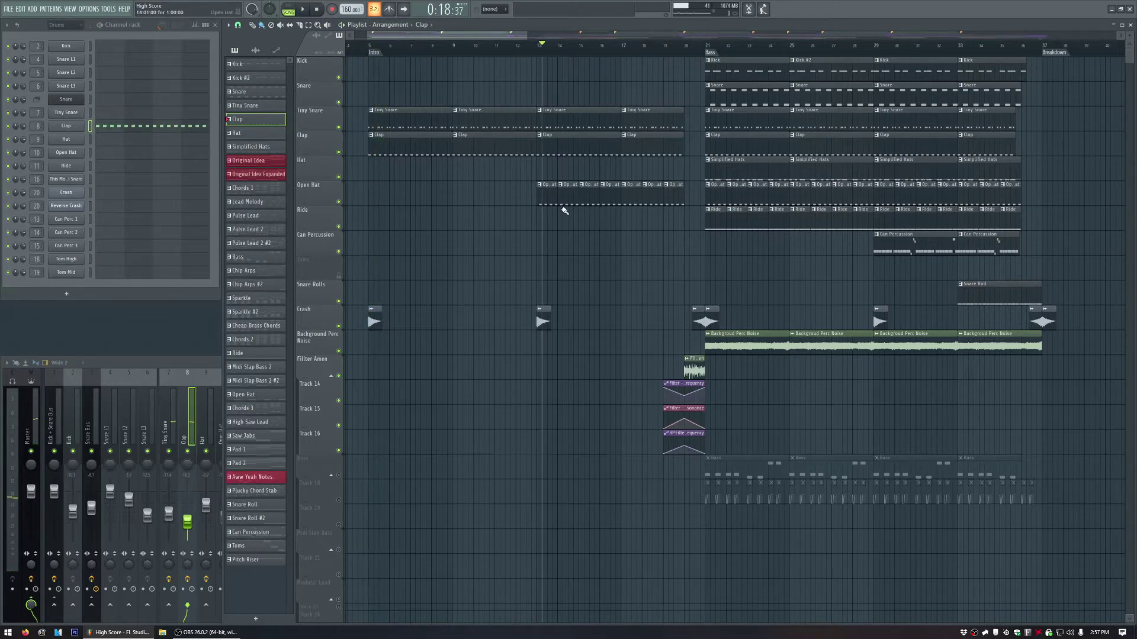
# Play the Open Hat pattern in pattern mode and view the Open Hat channel's sampler settings.
pyautogui.click(545, 195)
pyautogui.click(291, 10)
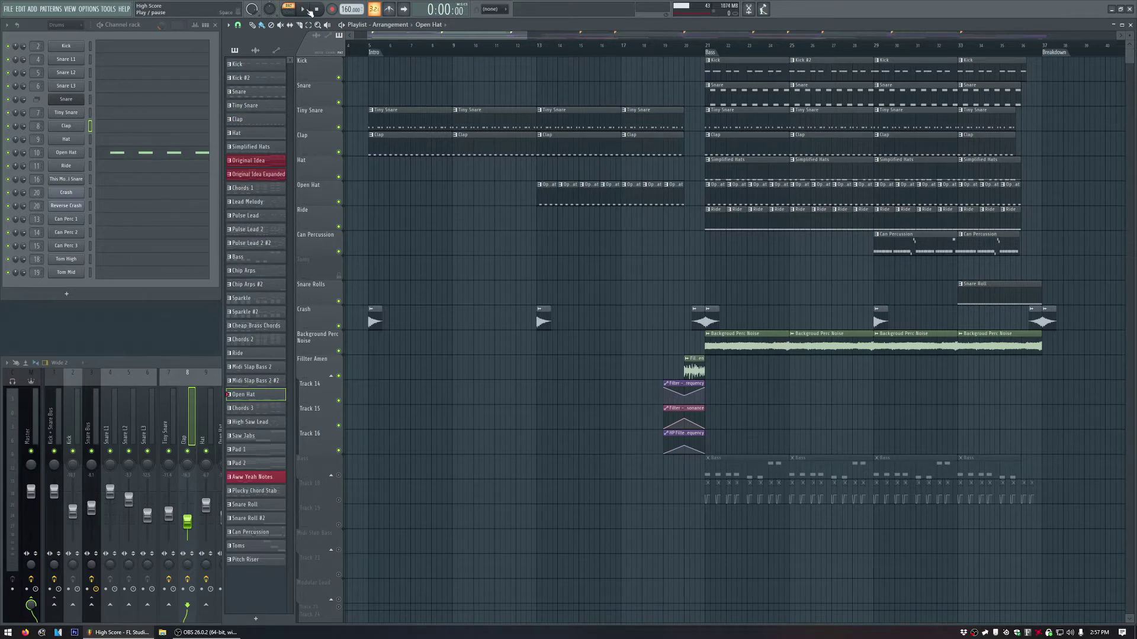
pyautogui.click(303, 9)
pyautogui.click(67, 153)
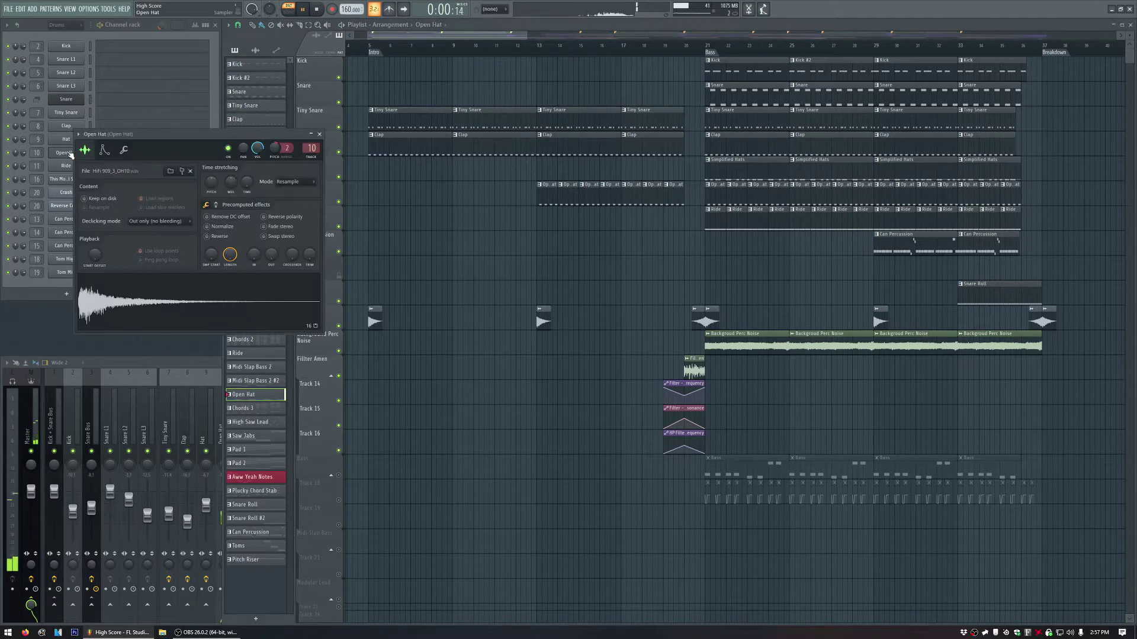
pyautogui.press('space')
pyautogui.click(319, 134)
# Bring up the full mixer and examine the Fruity Parametric EQ 2 curve on the Tiny Snare track.
pyautogui.click(191, 367)
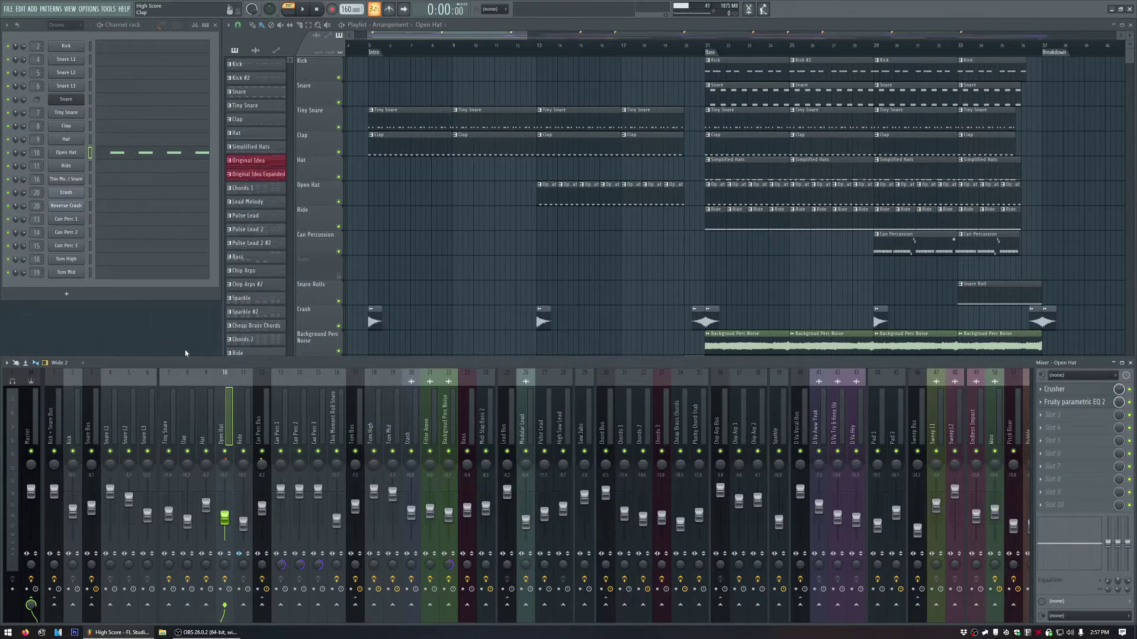
pyautogui.click(168, 432)
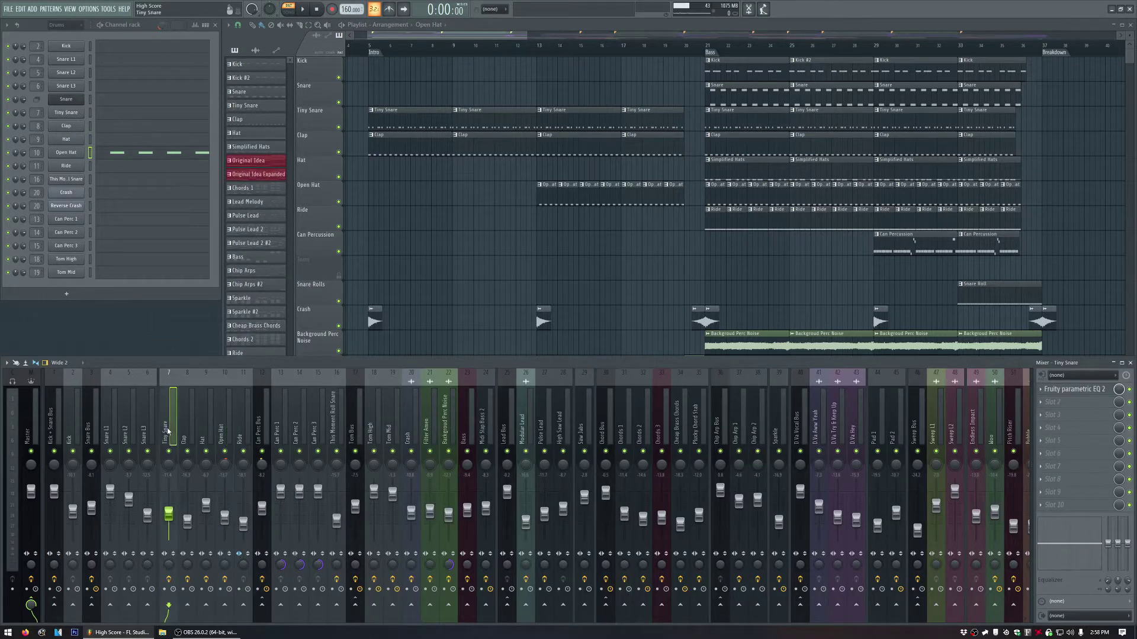
pyautogui.click(1062, 392)
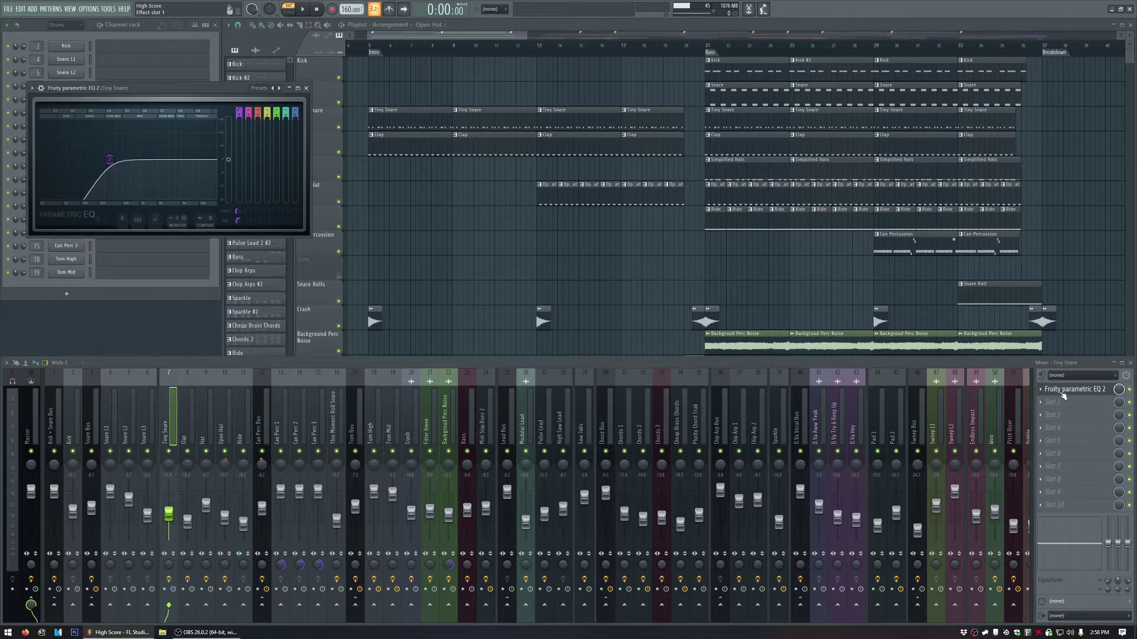
pyautogui.click(1063, 393)
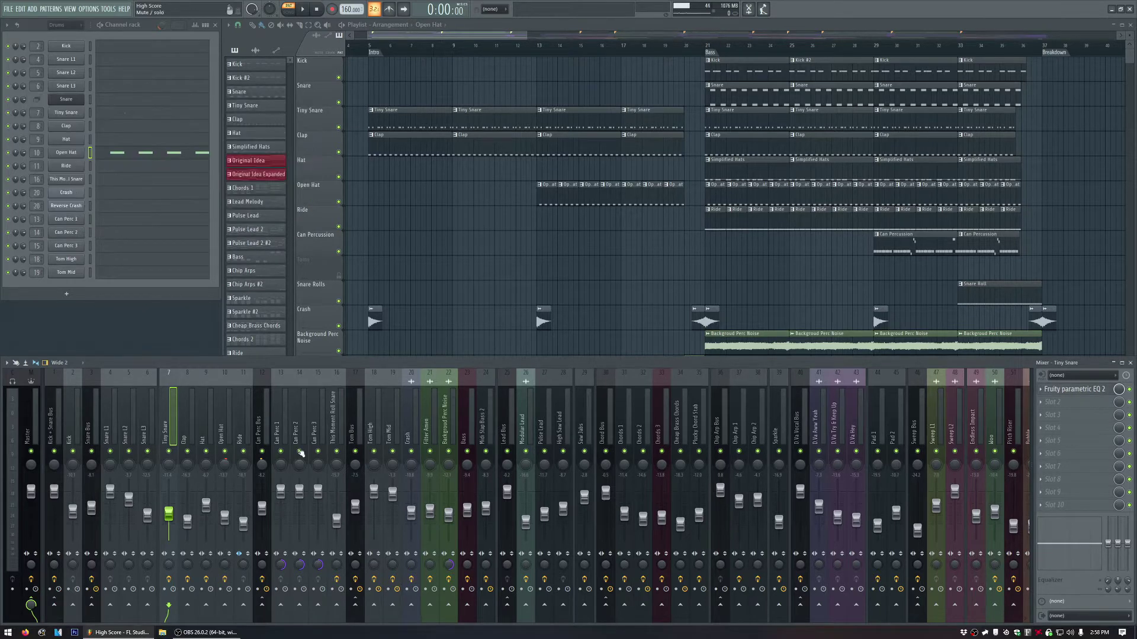
# Examine the Fruity Parametric EQ 2 on the Clap mixer track and close it.
pyautogui.click(189, 424)
pyautogui.click(1062, 402)
pyautogui.click(1068, 393)
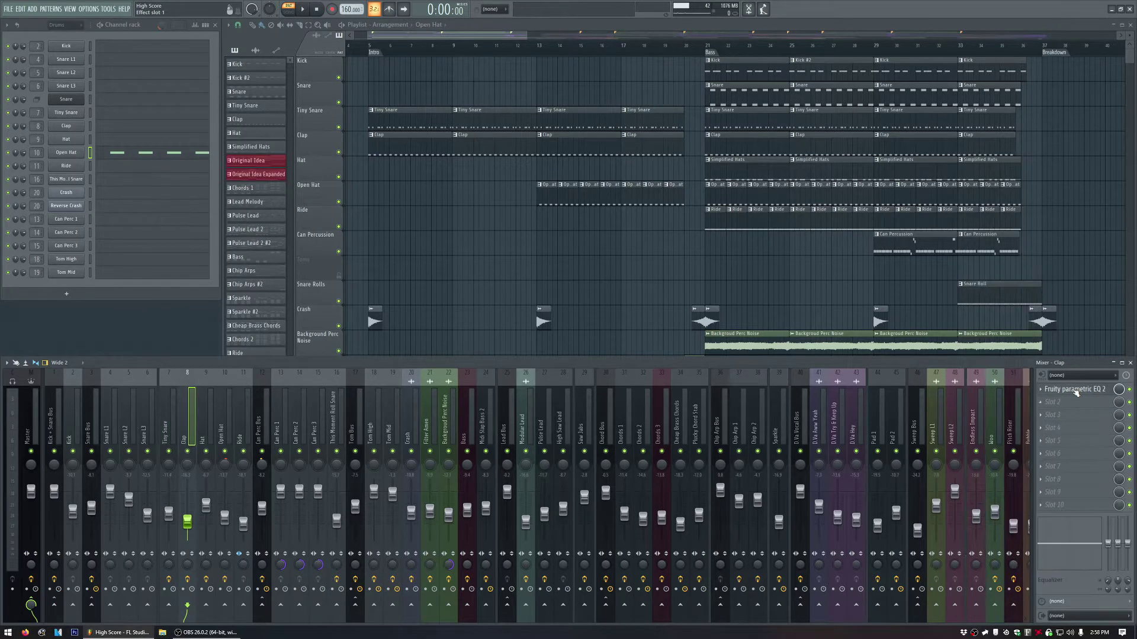
pyautogui.click(1076, 392)
pyautogui.click(1075, 392)
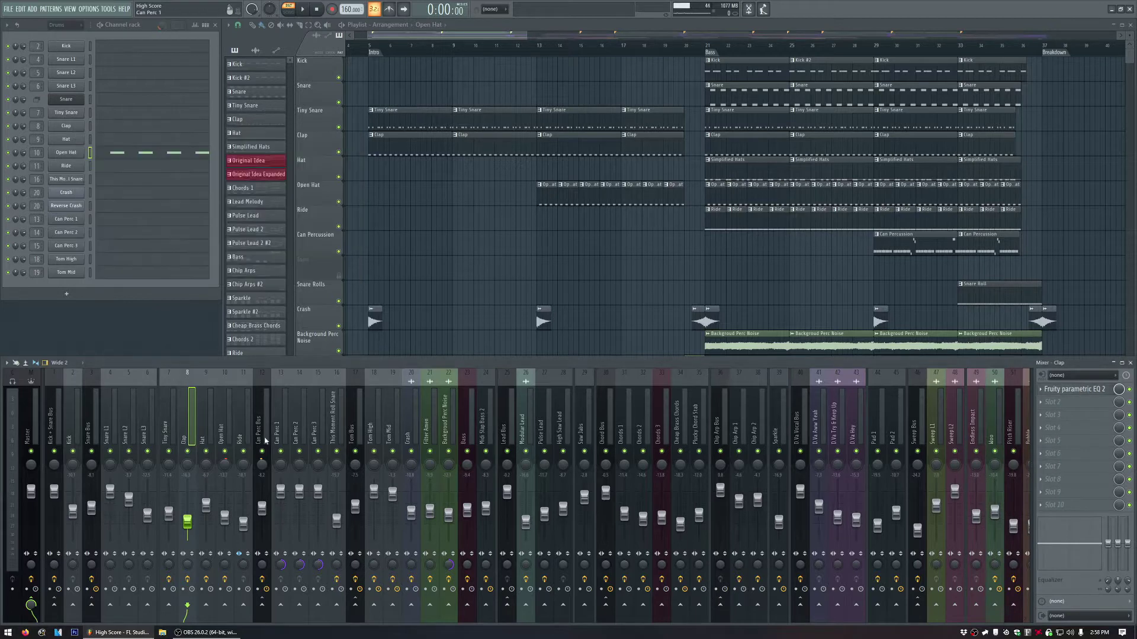
# View the Crusher patch on the Open Hat mixer track, then solo the Open Hat playlist track and play it from bar 13.
pyautogui.click(220, 431)
pyautogui.click(1083, 393)
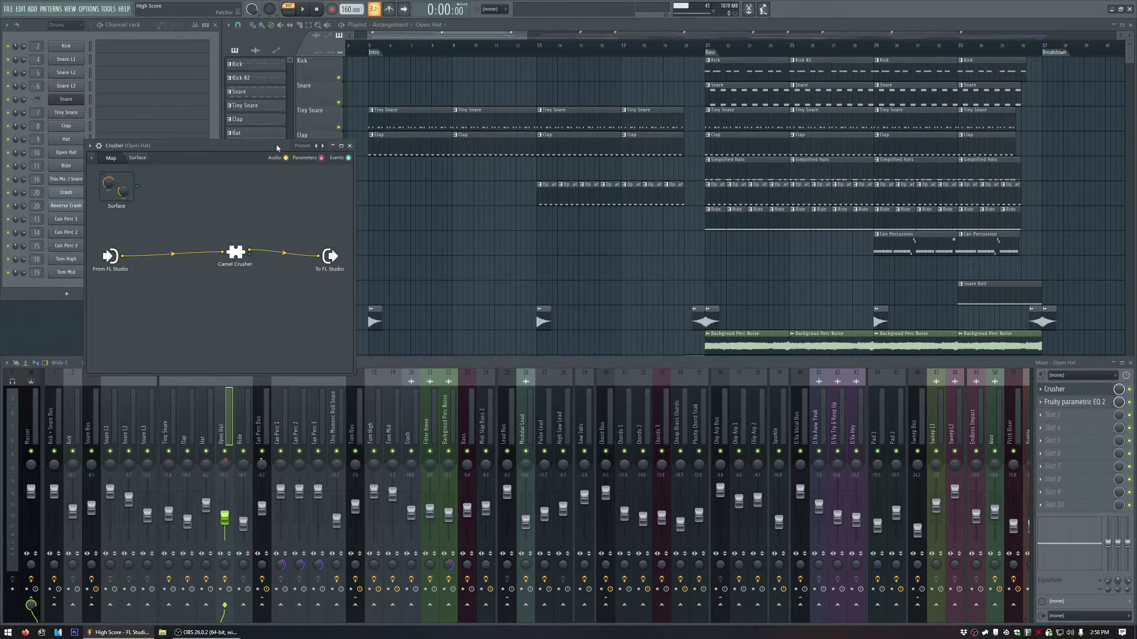
pyautogui.moveTo(277, 147); pyautogui.dragTo(209, 193)
pyautogui.click(341, 200)
pyautogui.click(542, 48)
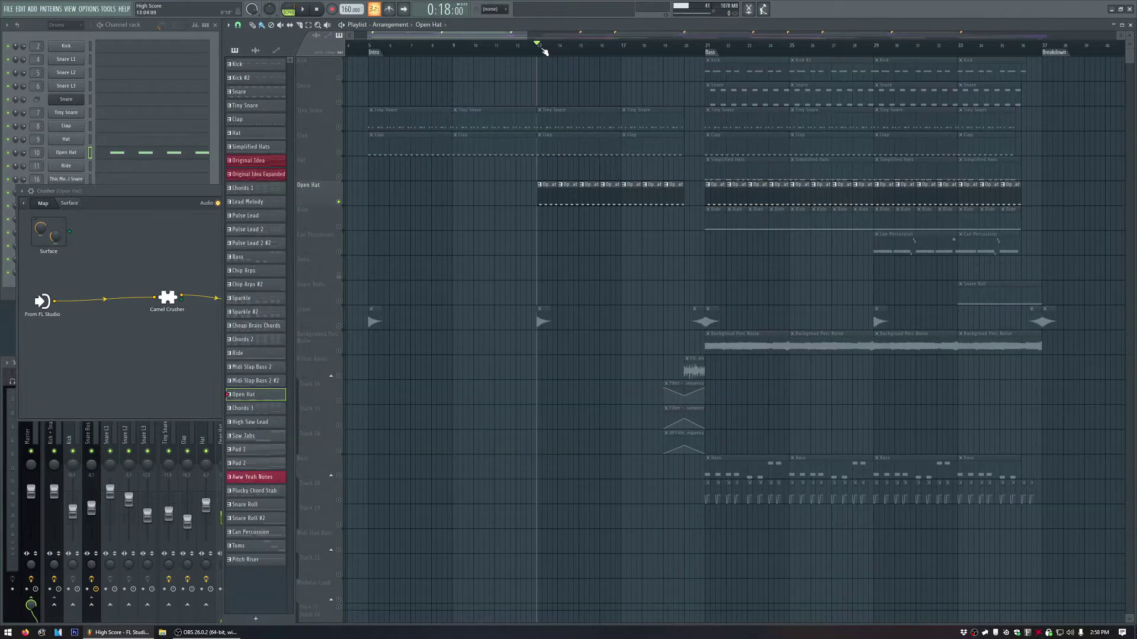
pyautogui.press('space')
pyautogui.press('space')
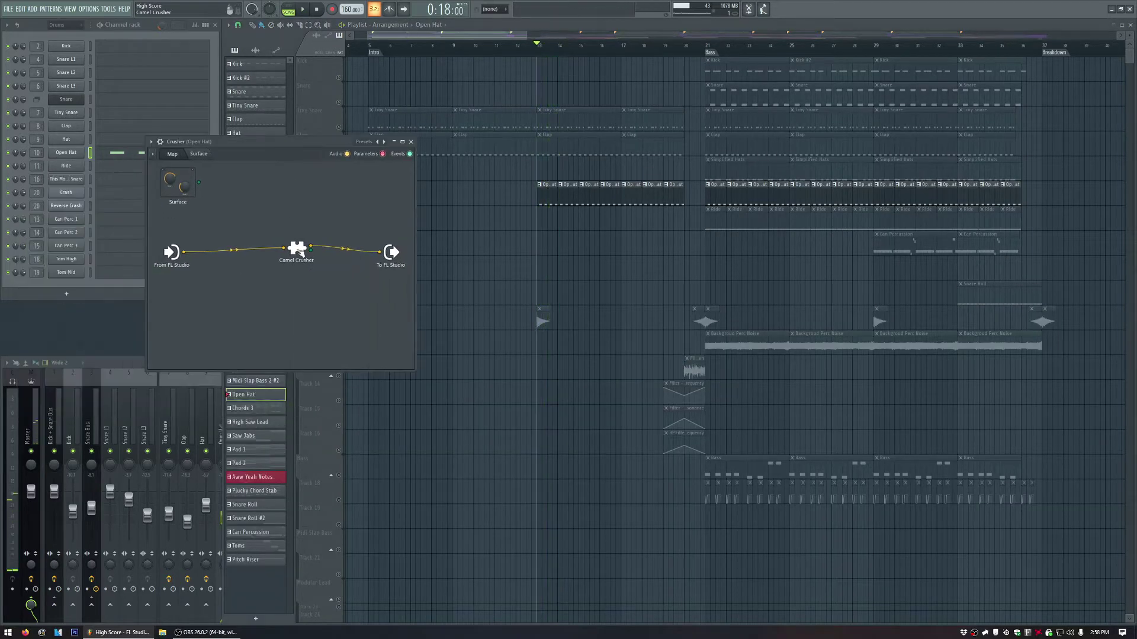
# Examine the Camel Crusher plugin inside the Crusher patch, close both windows and play the soloed open hats.
pyautogui.doubleClick(297, 250)
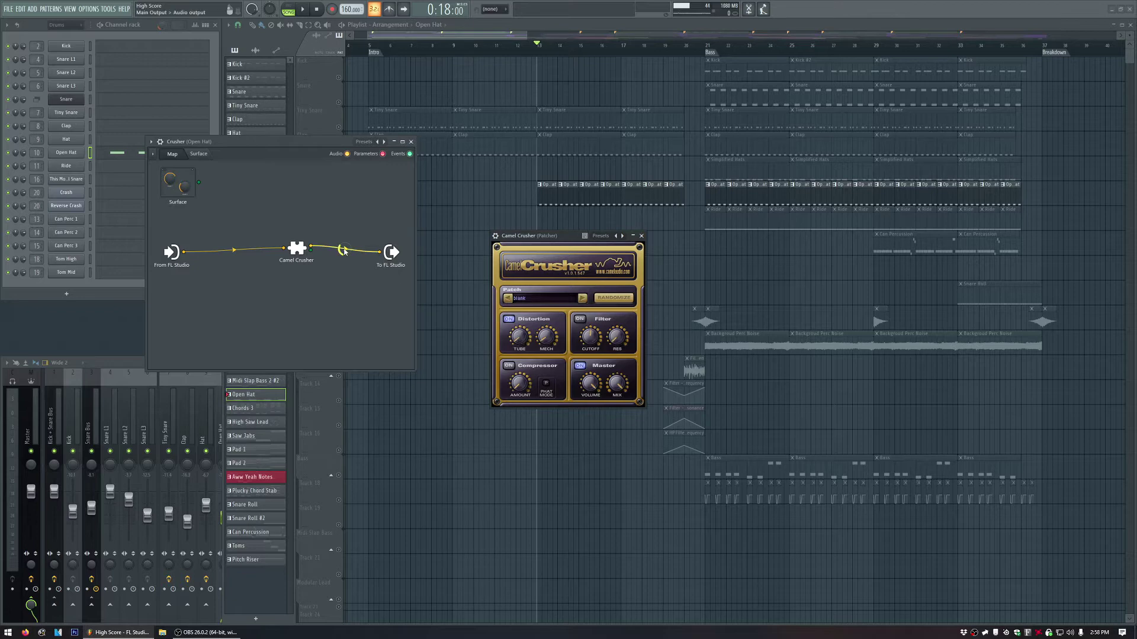
pyautogui.click(641, 236)
pyautogui.click(411, 142)
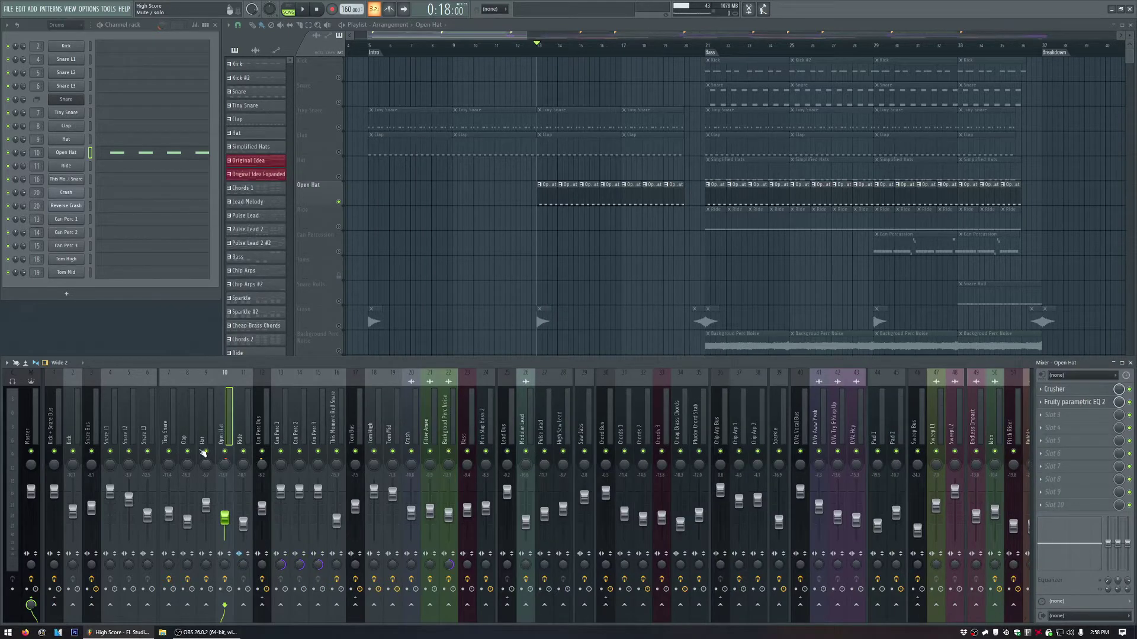
pyautogui.press('space')
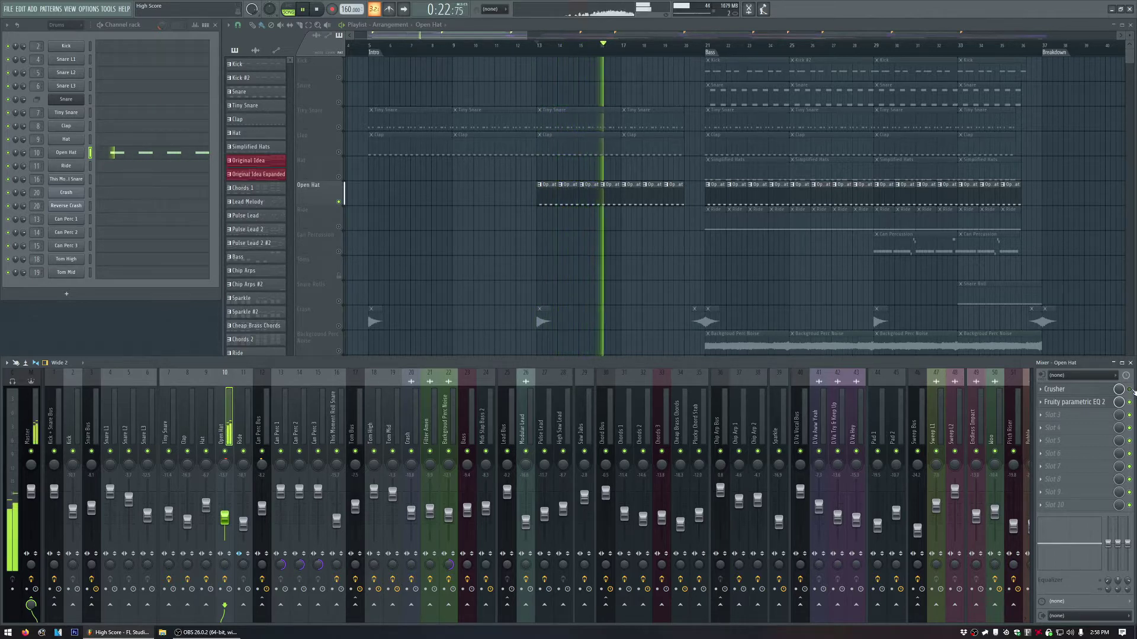
pyautogui.press('space')
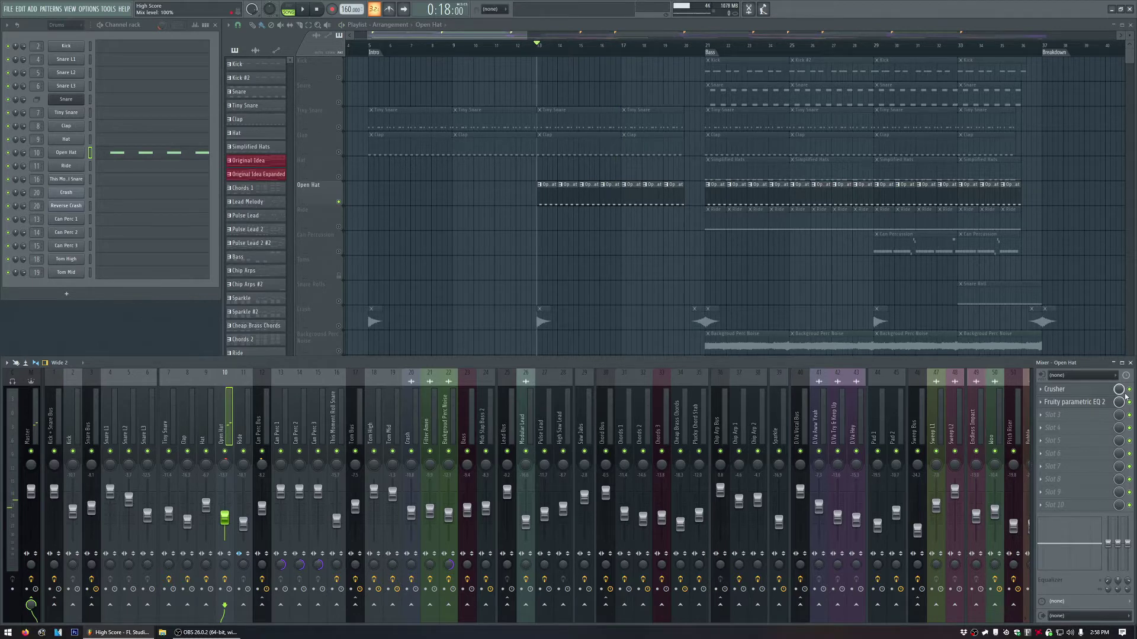
# Examine the Fruity Parametric EQ 2 on the Open Hat mixer track during playback and close it.
pyautogui.click(1096, 407)
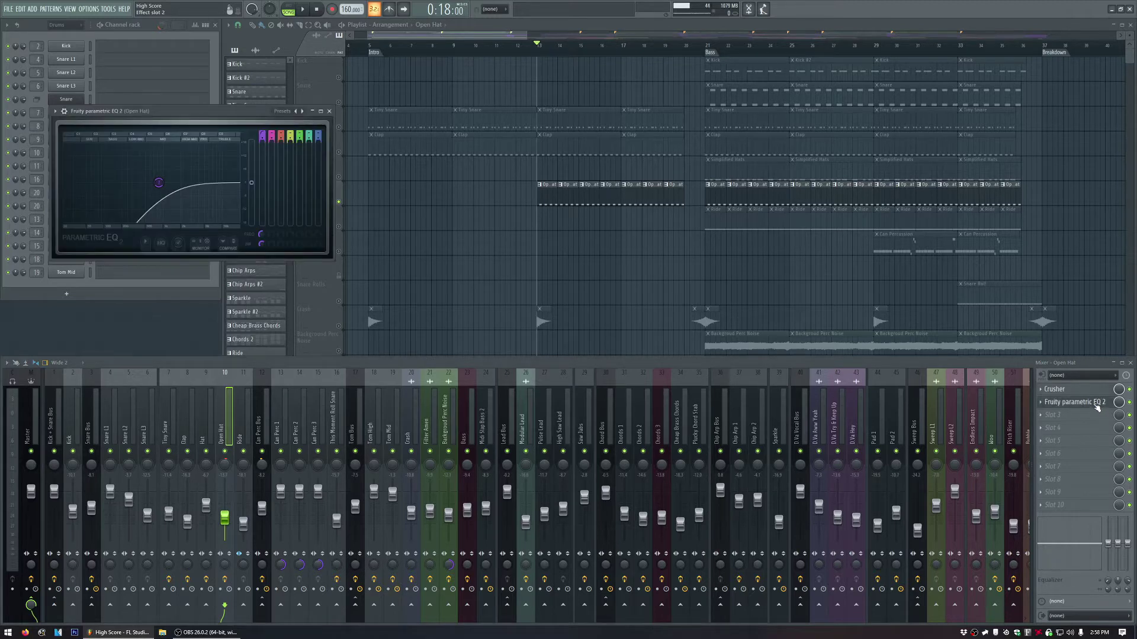
pyautogui.press('space')
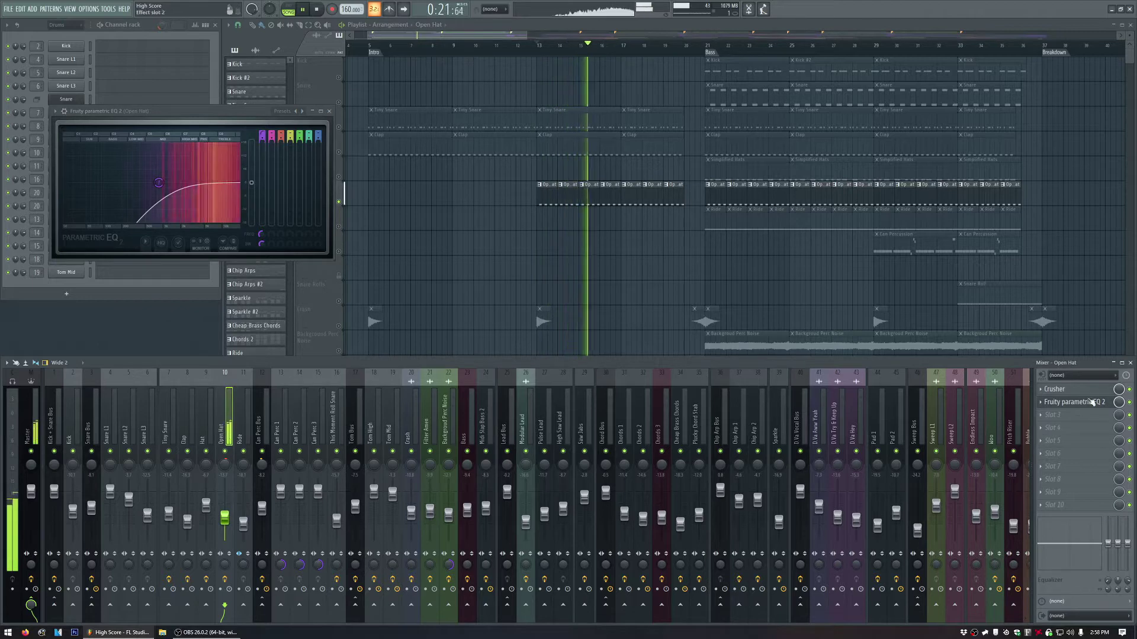
pyautogui.press('space')
pyautogui.click(330, 110)
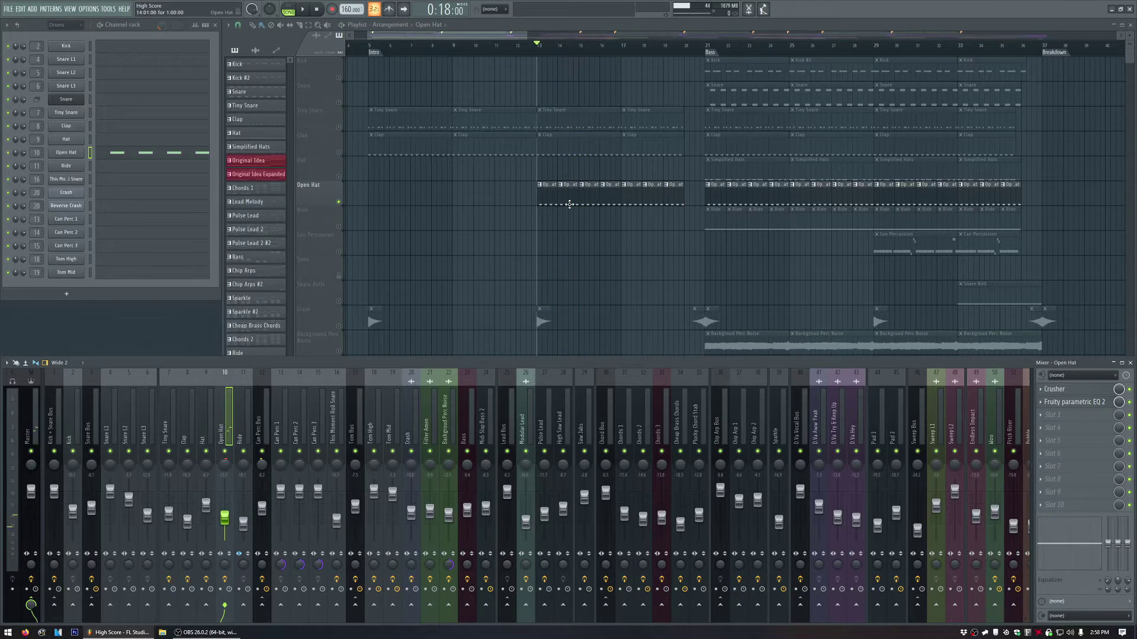
# Unmute the Hat, Clap, Tiny Snare, Snare and Kick playlist tracks.
pyautogui.click(339, 177)
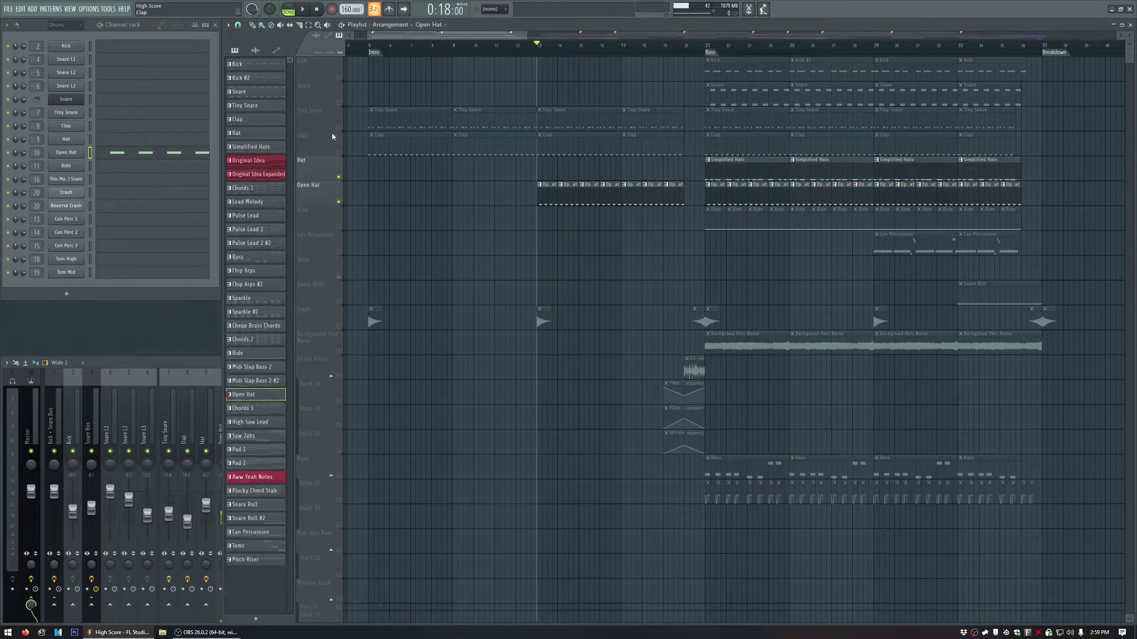
pyautogui.click(339, 152)
pyautogui.click(338, 127)
pyautogui.click(339, 103)
pyautogui.click(338, 77)
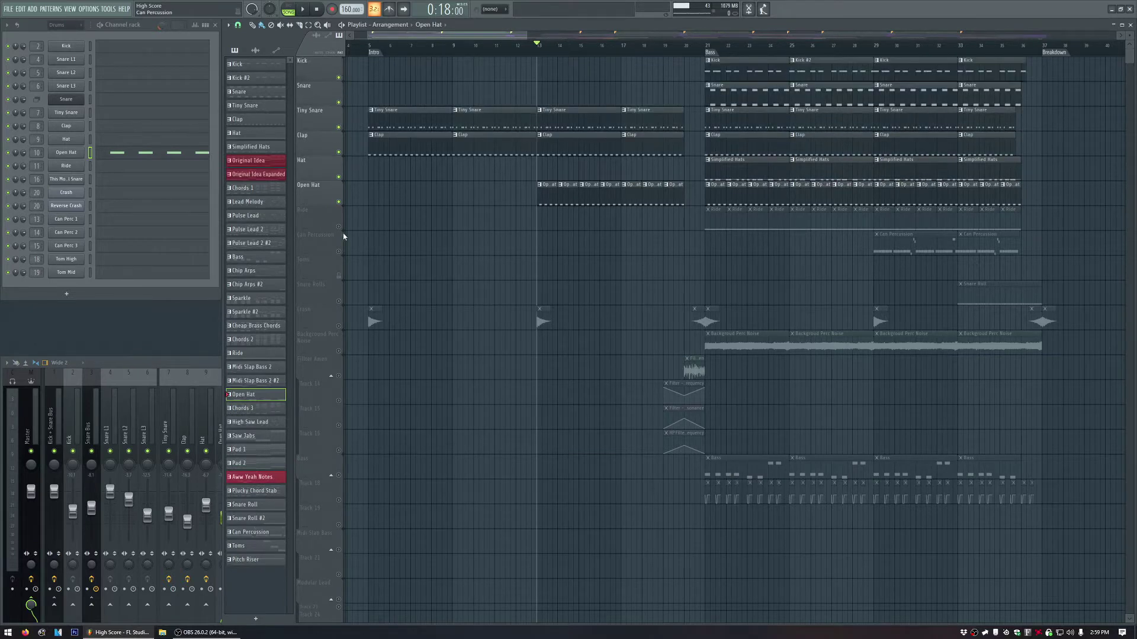
# Unmute the Ride, Can Percussion, Snare Rolls, Crash, Background Perc Noise and Filter Amen tracks, plus Tracks 14 to 16.
pyautogui.click(339, 227)
pyautogui.click(339, 252)
pyautogui.click(339, 301)
pyautogui.click(338, 326)
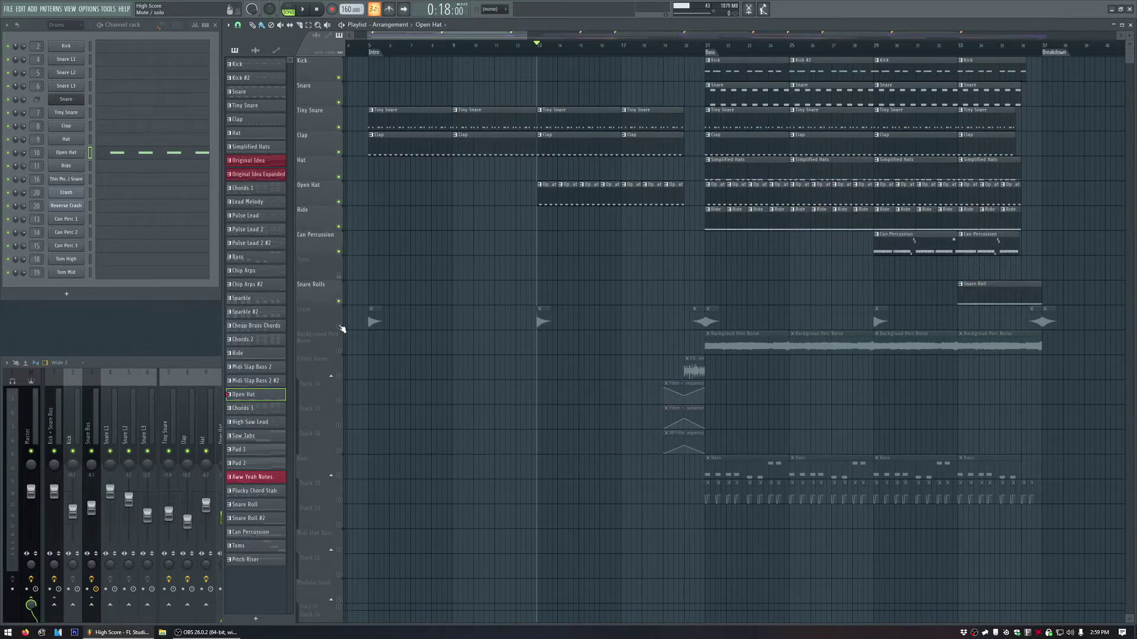
pyautogui.click(339, 351)
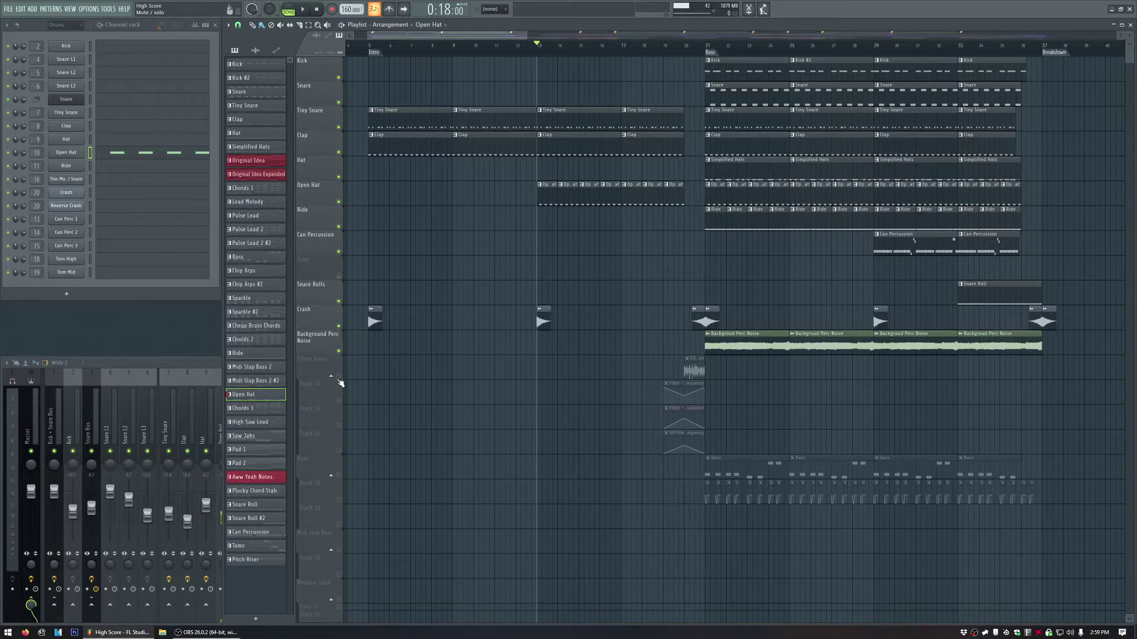
pyautogui.click(339, 376)
pyautogui.click(338, 401)
pyautogui.click(339, 426)
pyautogui.click(341, 451)
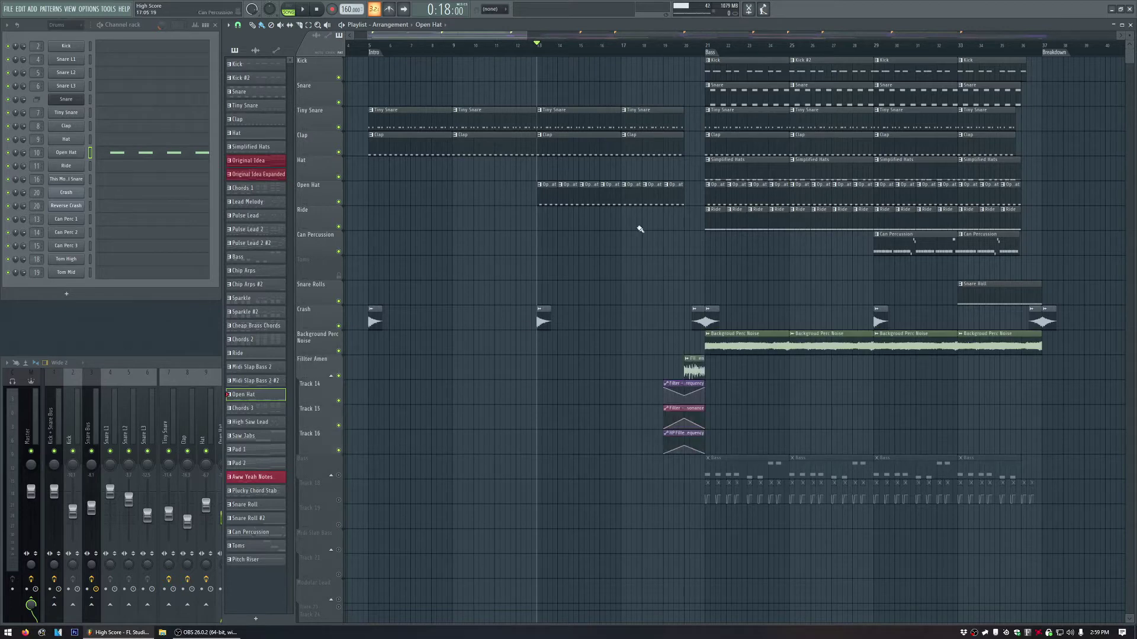
# Place the playhead at bar 20, where the Filter Amen clip starts, and play the fill before the Bass section.
pyautogui.moveTo(695, 52); pyautogui.dragTo(685, 52)
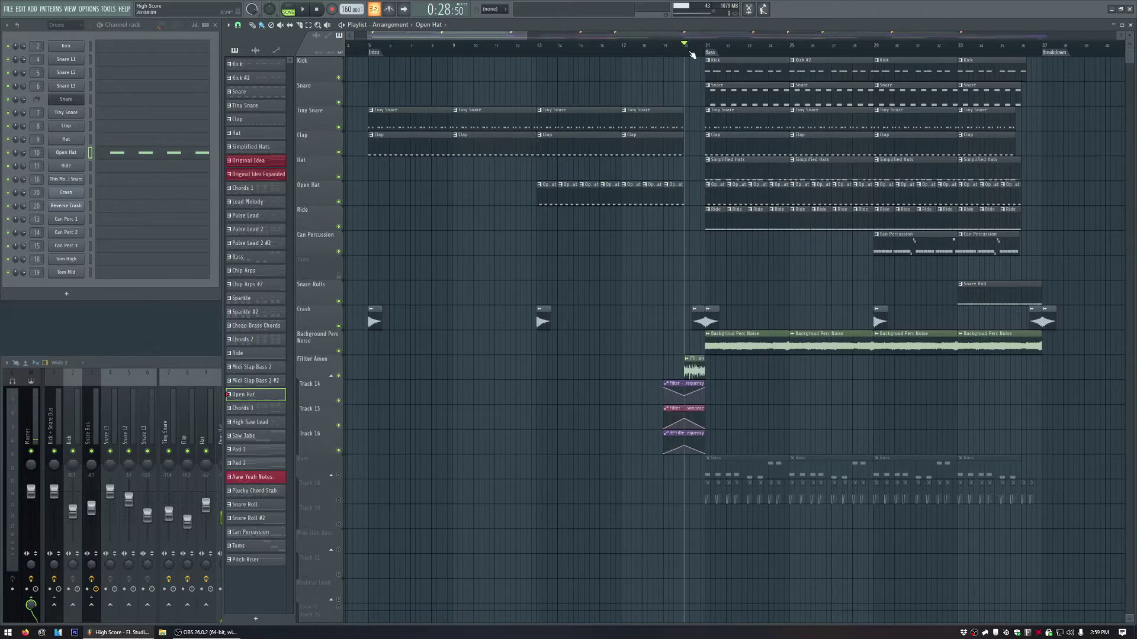
pyautogui.scroll(5, 790, 55)
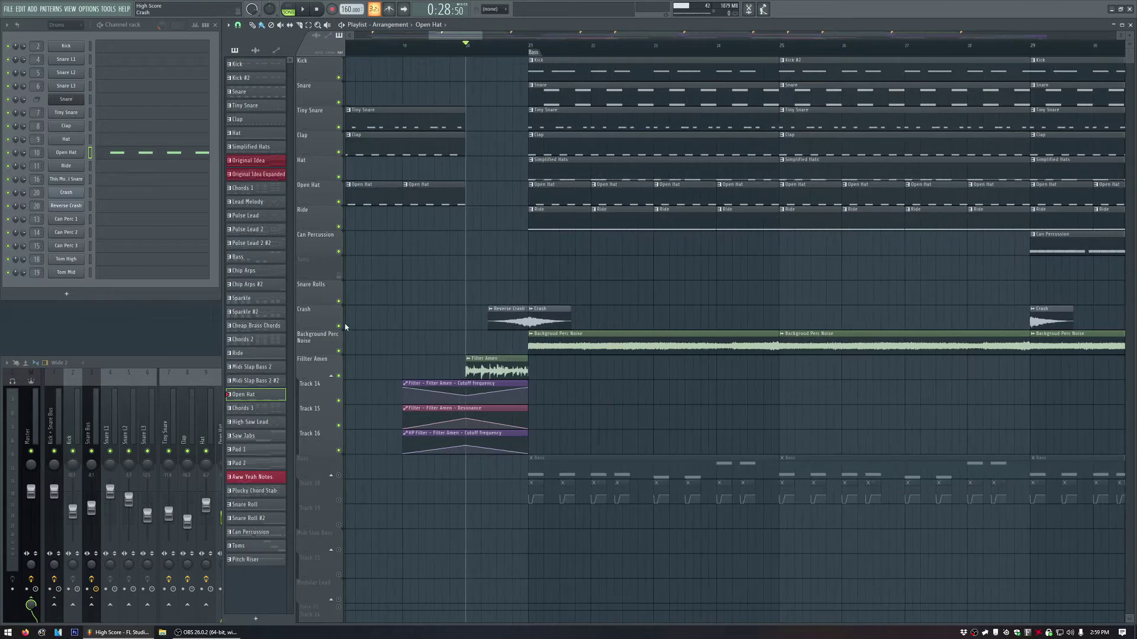
pyautogui.press('space')
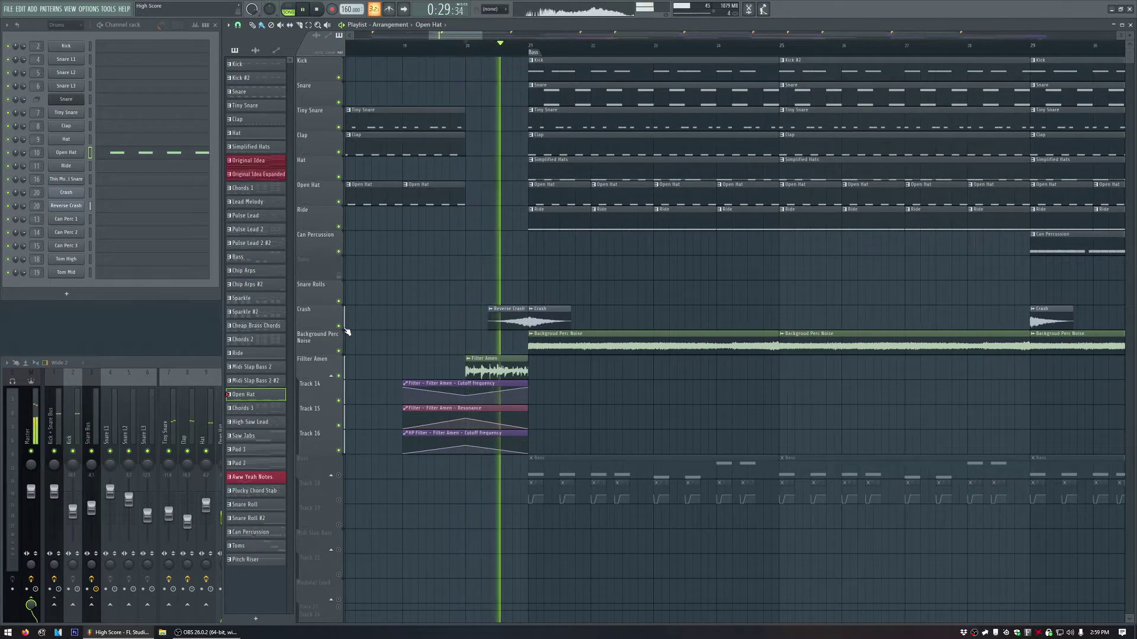
pyautogui.press('space')
# Bring up the full mixer, solo the Filter Amen mixer track and play the fill in isolation.
pyautogui.press('F9')
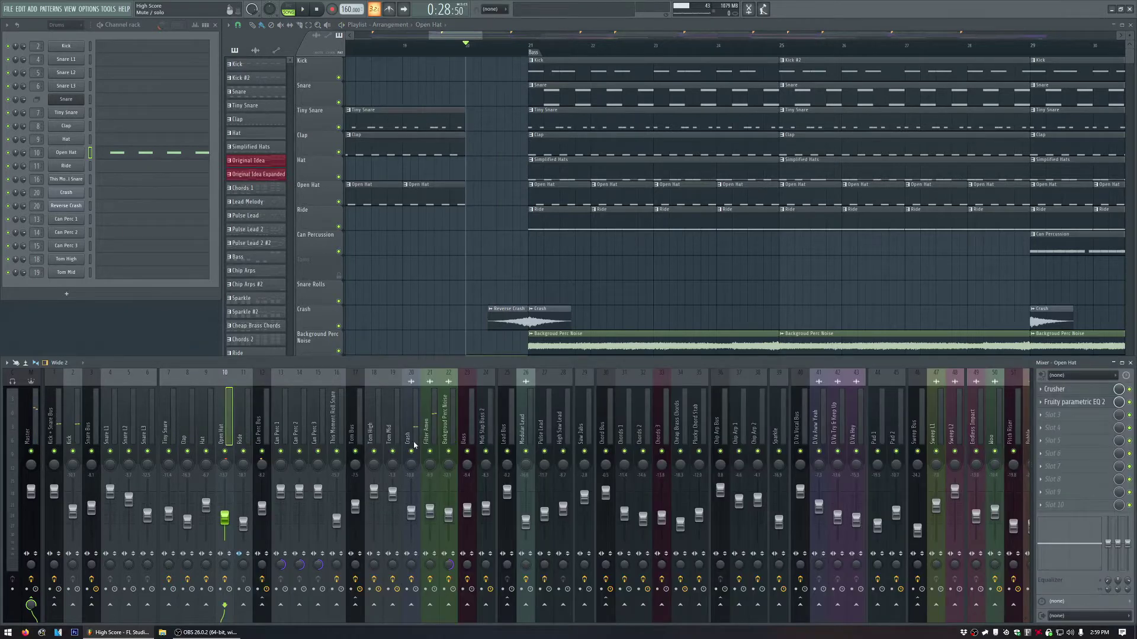
pyautogui.click(436, 451)
pyautogui.press('space')
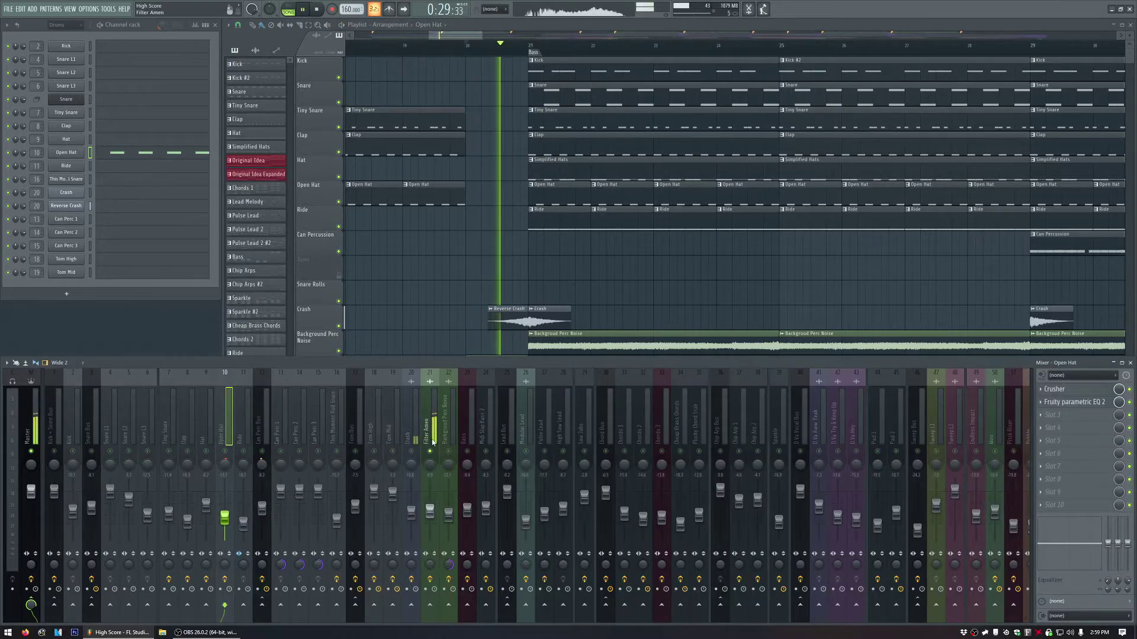
pyautogui.press('space')
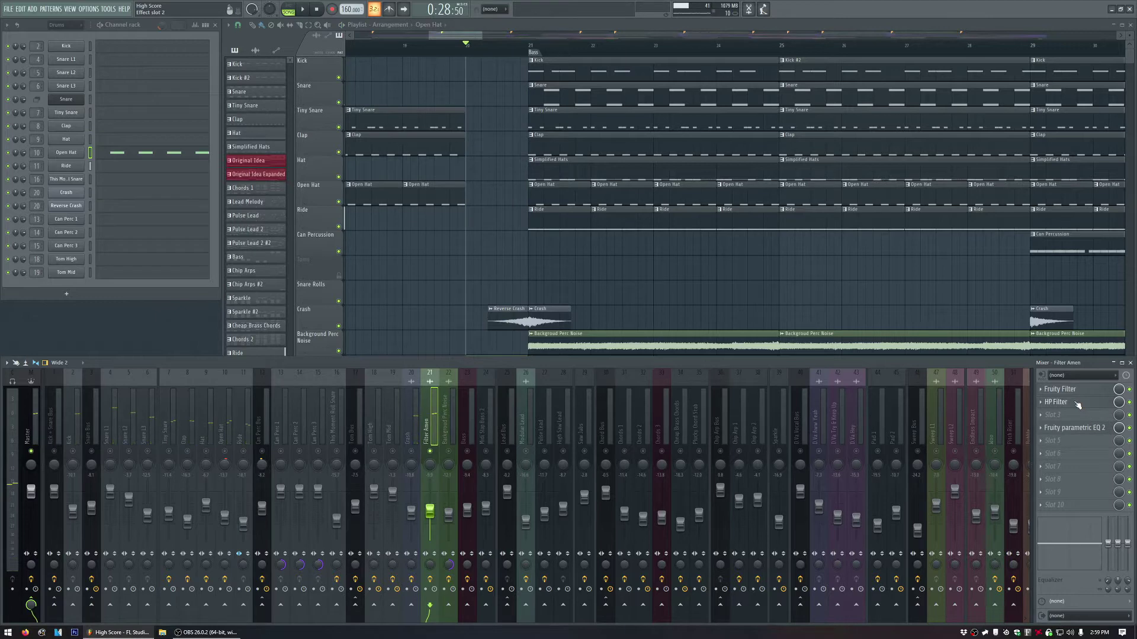
# View the Fruity Filter, HP Filter and Fruity Parametric EQ 2 on the Filter Amen mixer track and close them.
pyautogui.click(1087, 393)
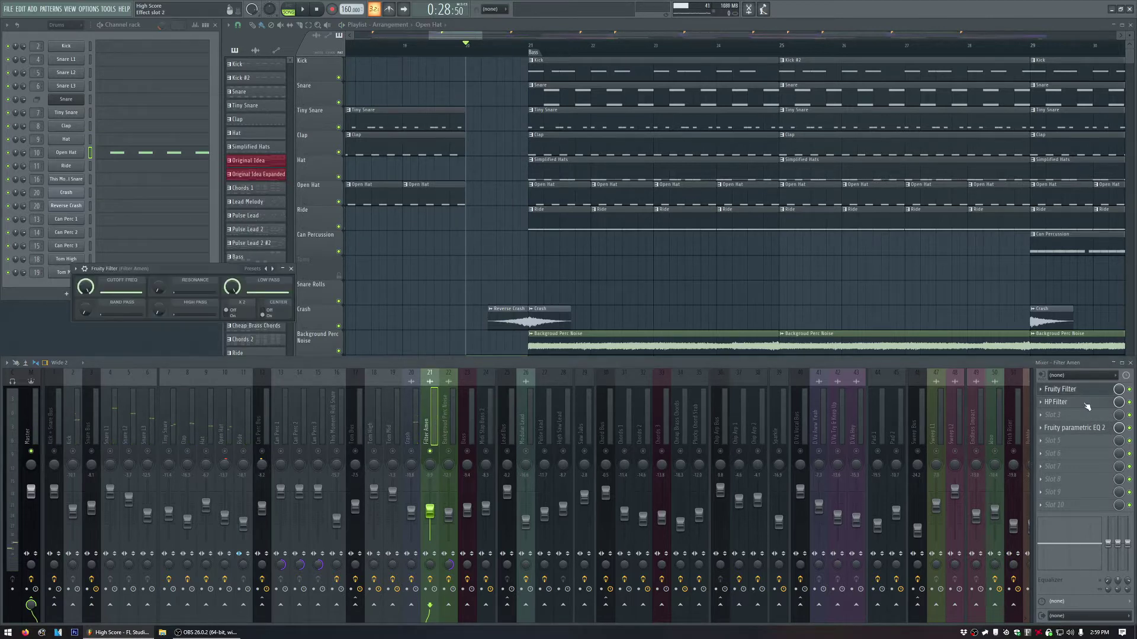
pyautogui.click(1087, 404)
pyautogui.click(1087, 405)
pyautogui.click(1087, 391)
pyautogui.click(1078, 429)
pyautogui.click(1078, 432)
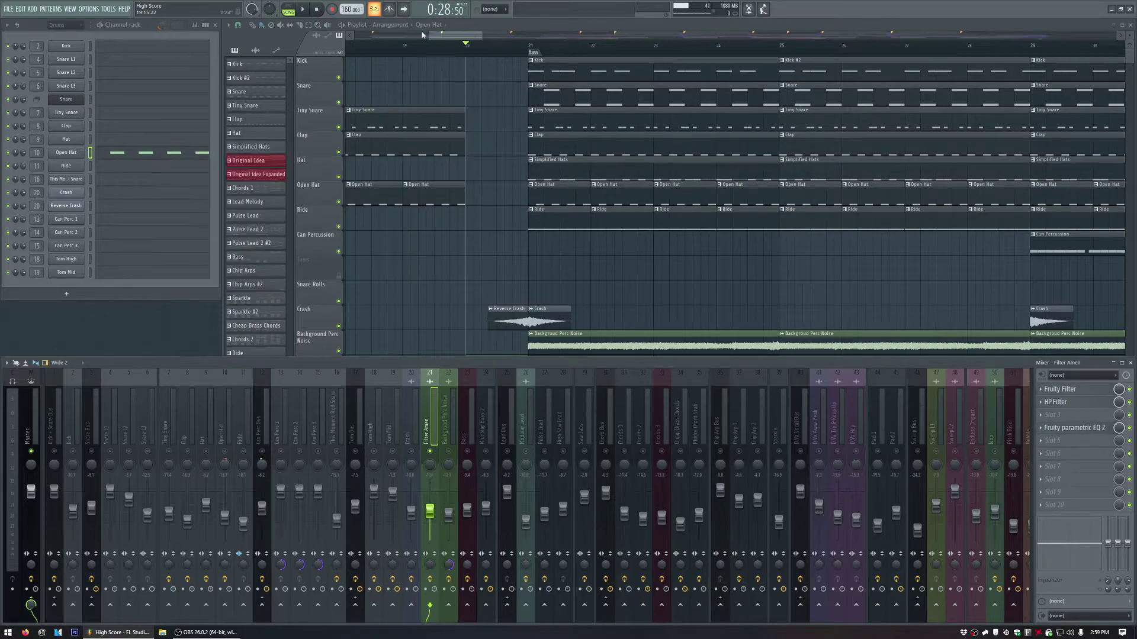
# Return to the playlist's Filter Amen automation clips and play the soloed fill again from bar 20.
pyautogui.moveTo(479, 35); pyautogui.dragTo(532, 146)
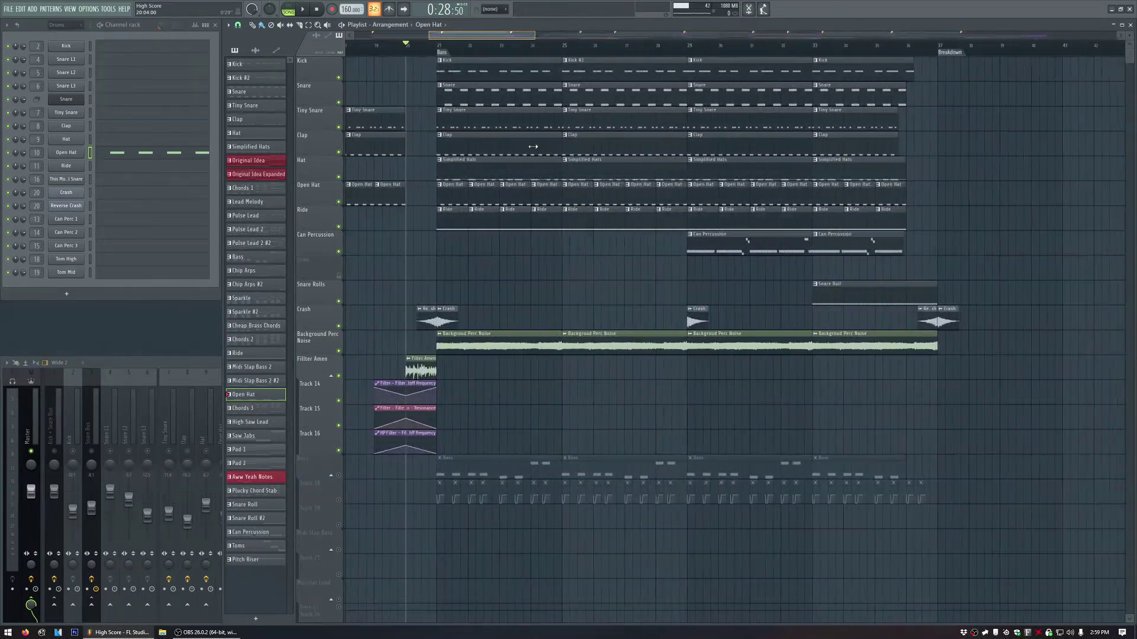
pyautogui.scroll(-1, 466, 285)
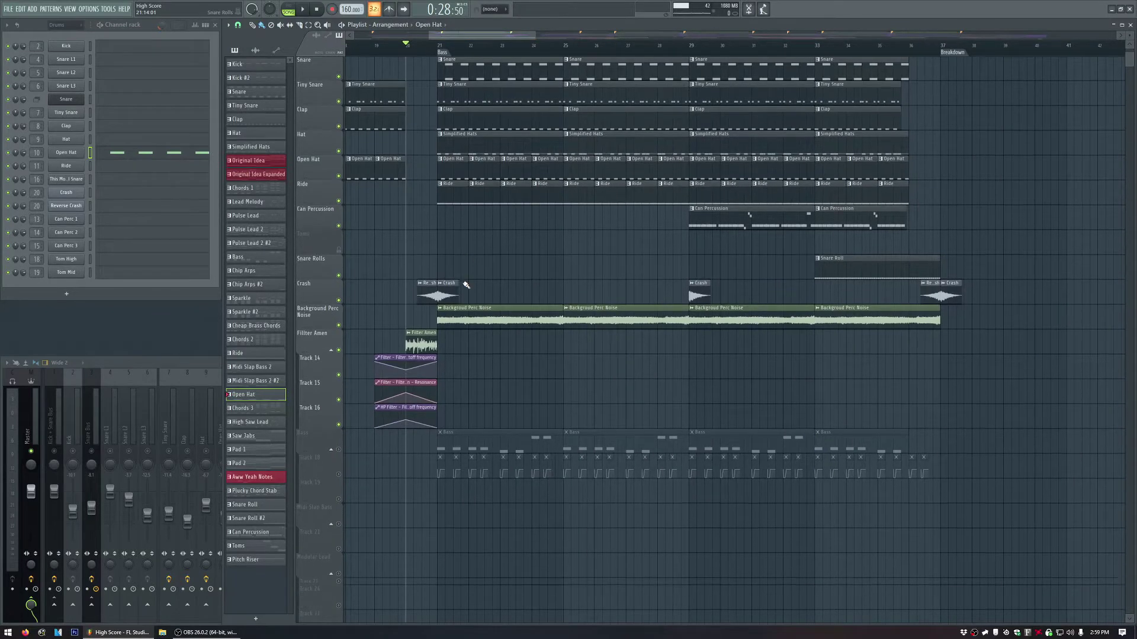
pyautogui.scroll(1, 466, 285)
pyautogui.press('space')
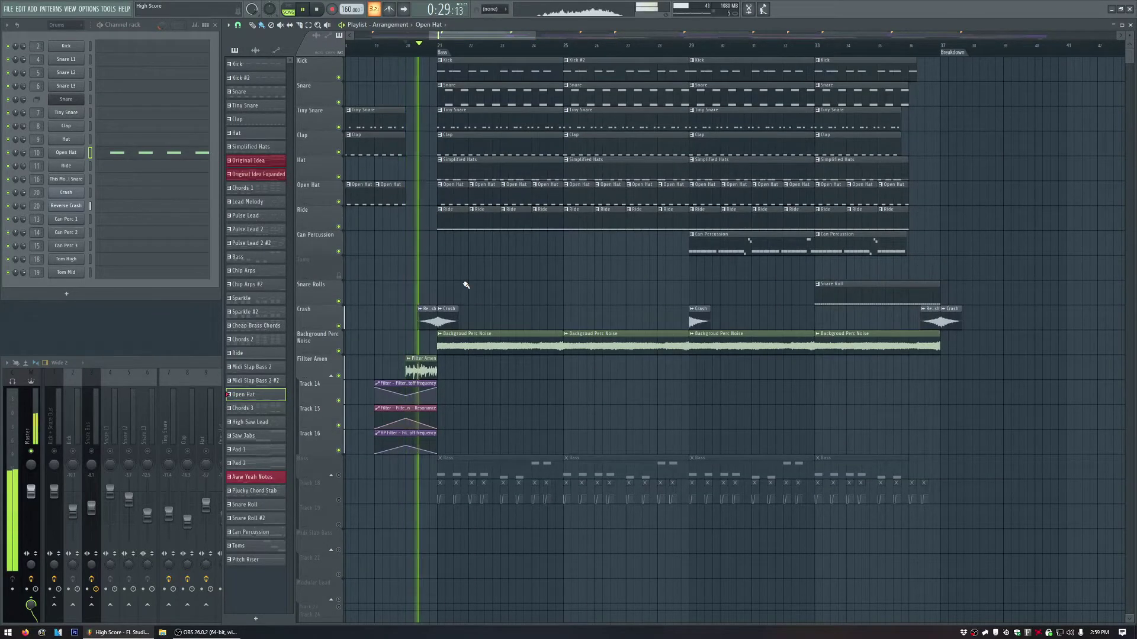
pyautogui.press('space')
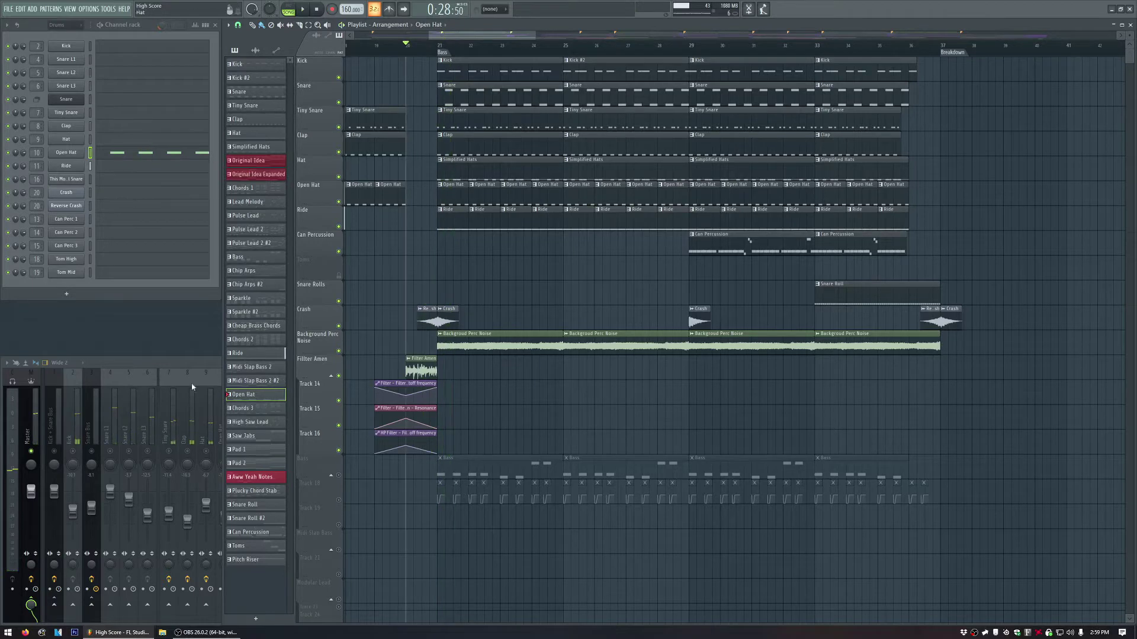
# Unsolo the Filter Amen mixer track and play the full drums from the Bass marker.
pyautogui.doubleClick(185, 366)
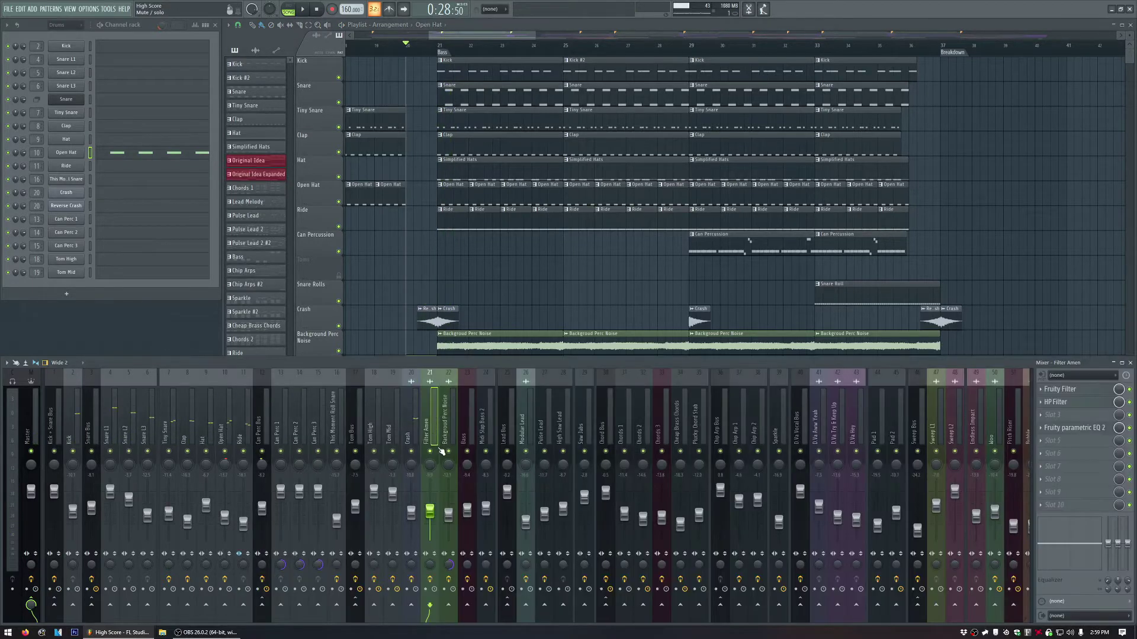
pyautogui.press('space')
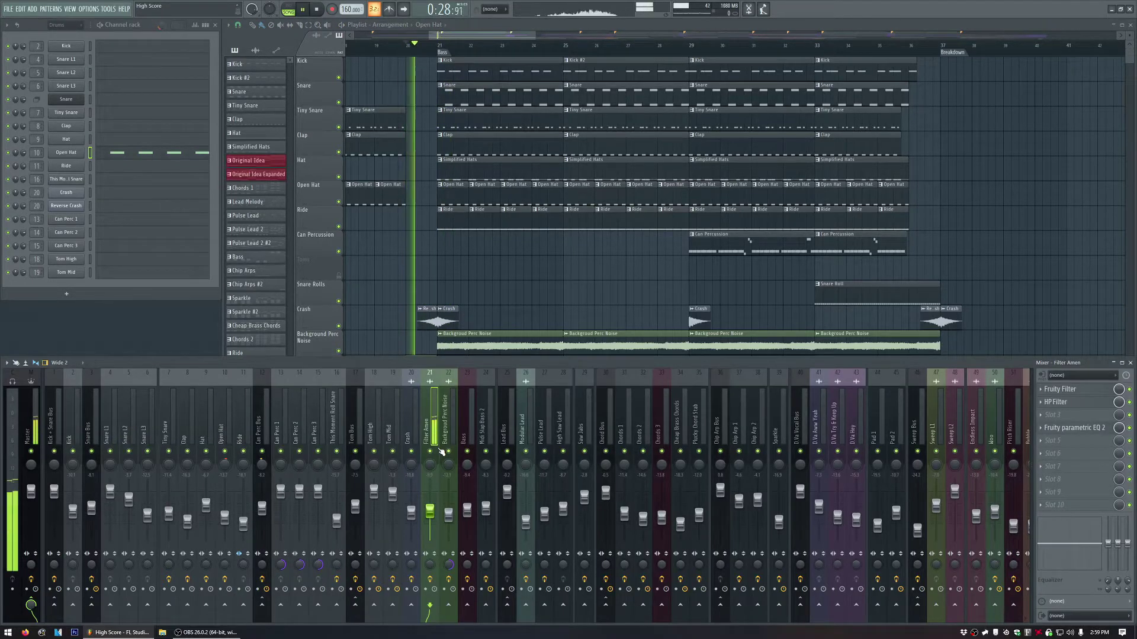
pyautogui.click(439, 44)
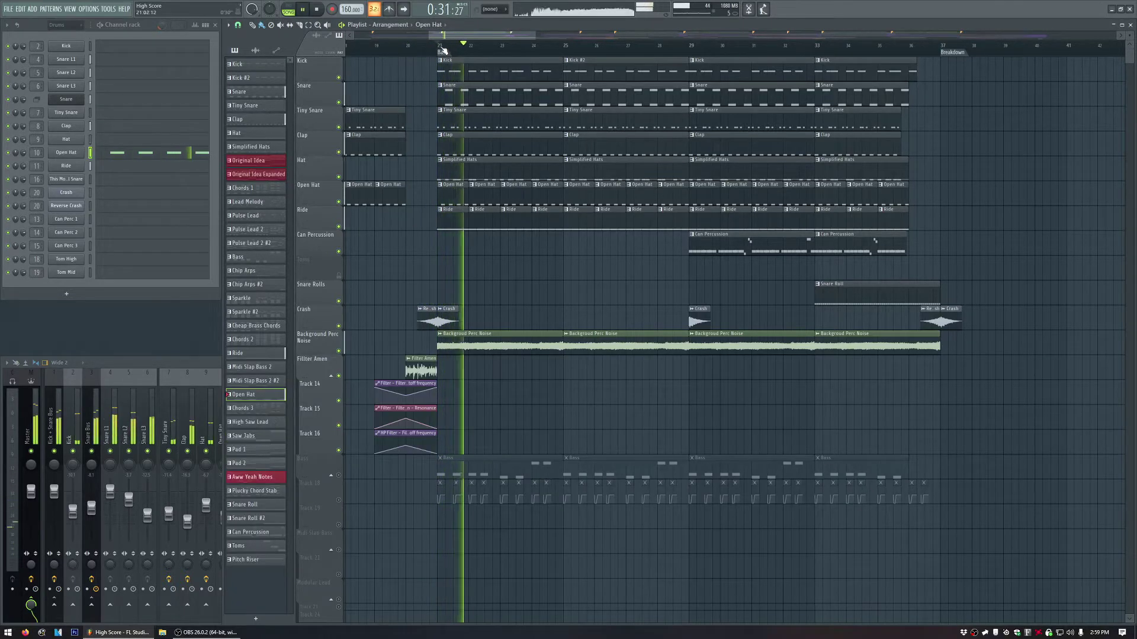
pyautogui.moveTo(537, 36); pyautogui.dragTo(818, 57)
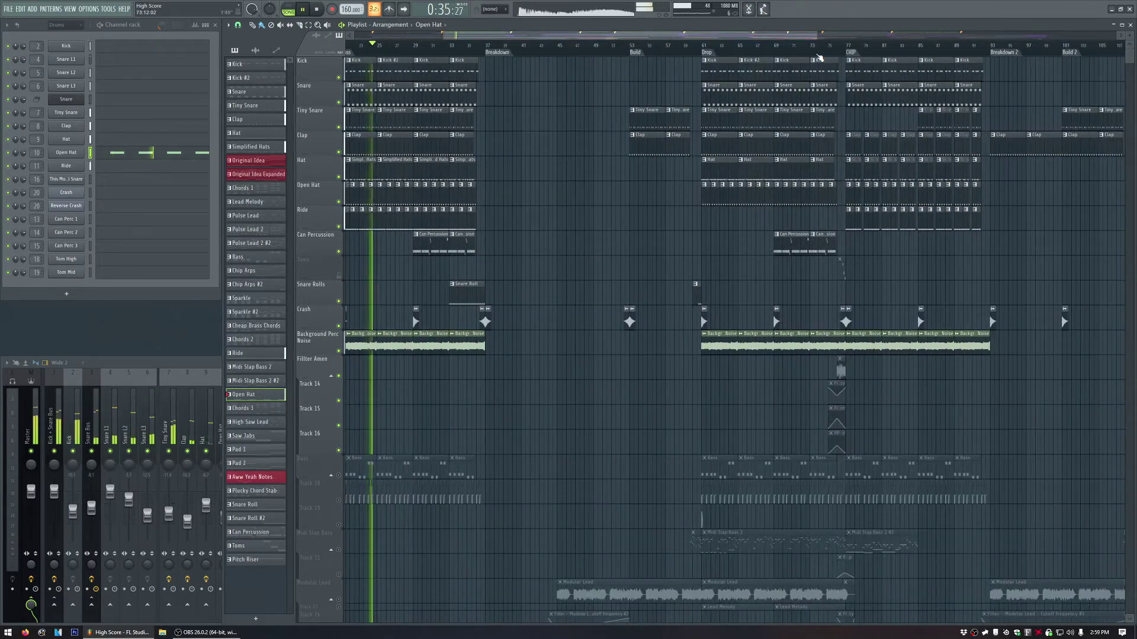
pyautogui.press('space')
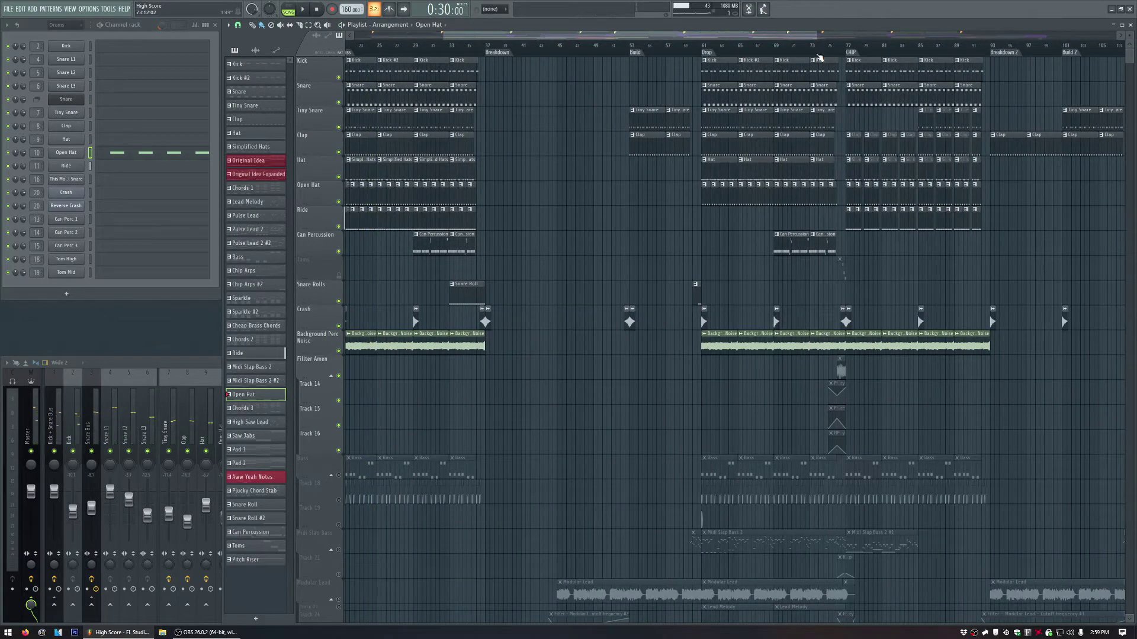
# Move the playhead to the Drop marker and play the drums of that section.
pyautogui.moveTo(662, 37); pyautogui.dragTo(646, 77)
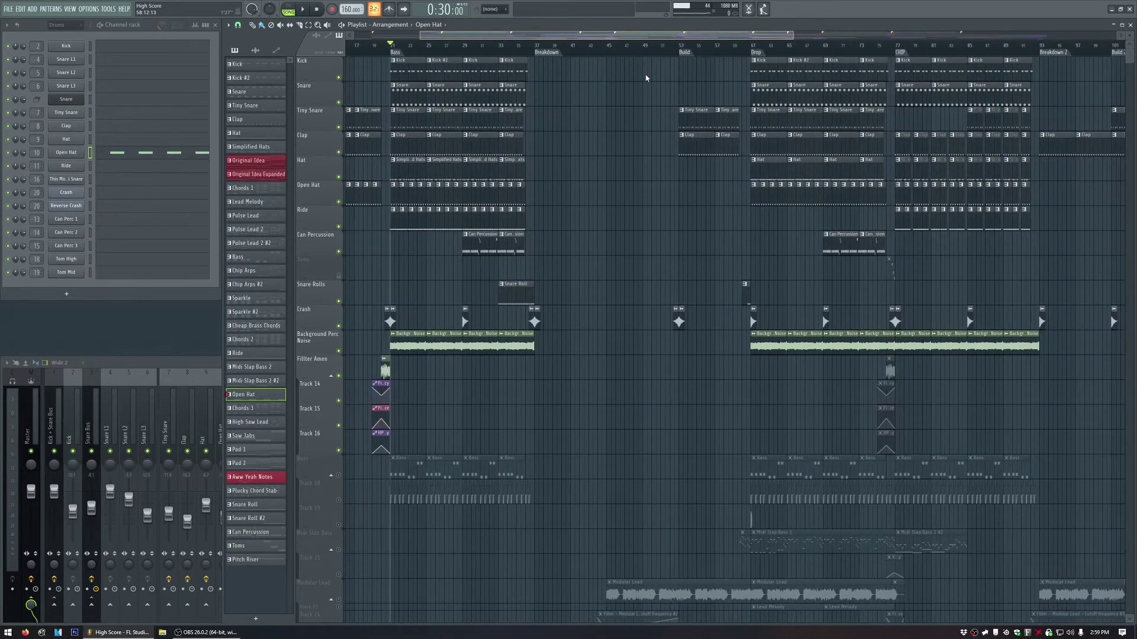
pyautogui.click(754, 48)
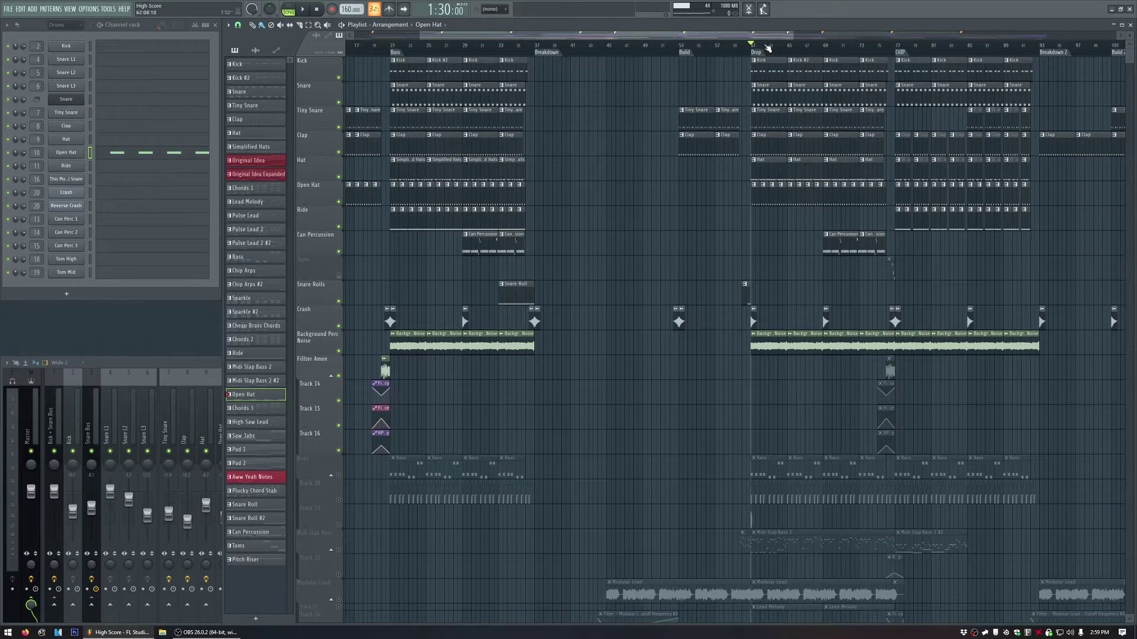
pyautogui.press('space')
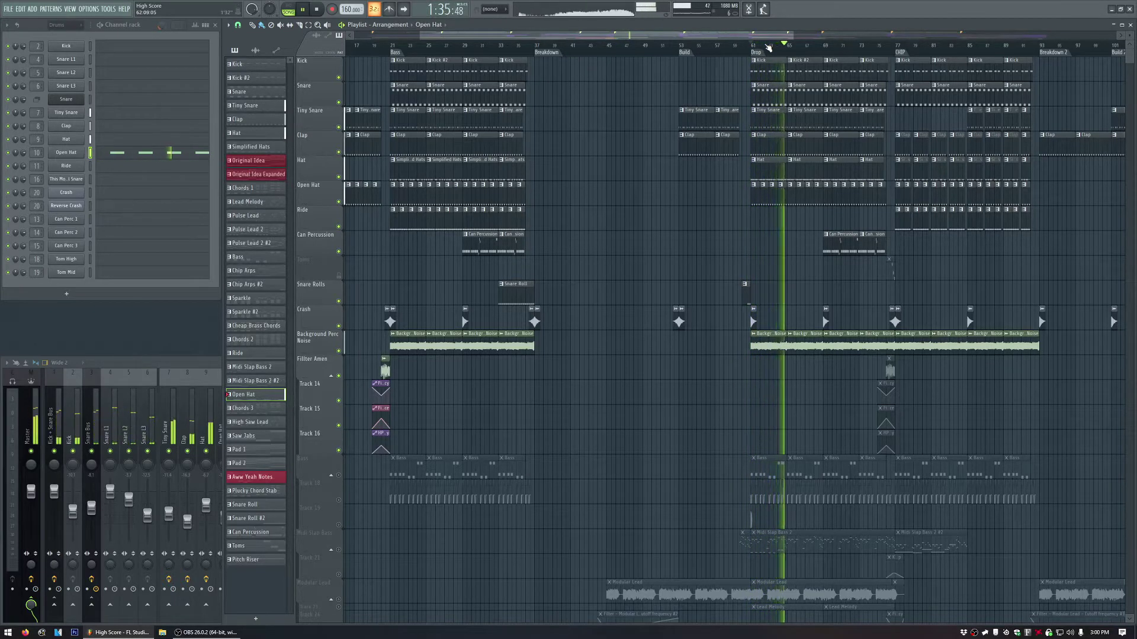
# Play the drums from the section after the Drop at bar 77 and again from bar 85, and stop playback.
pyautogui.press('space')
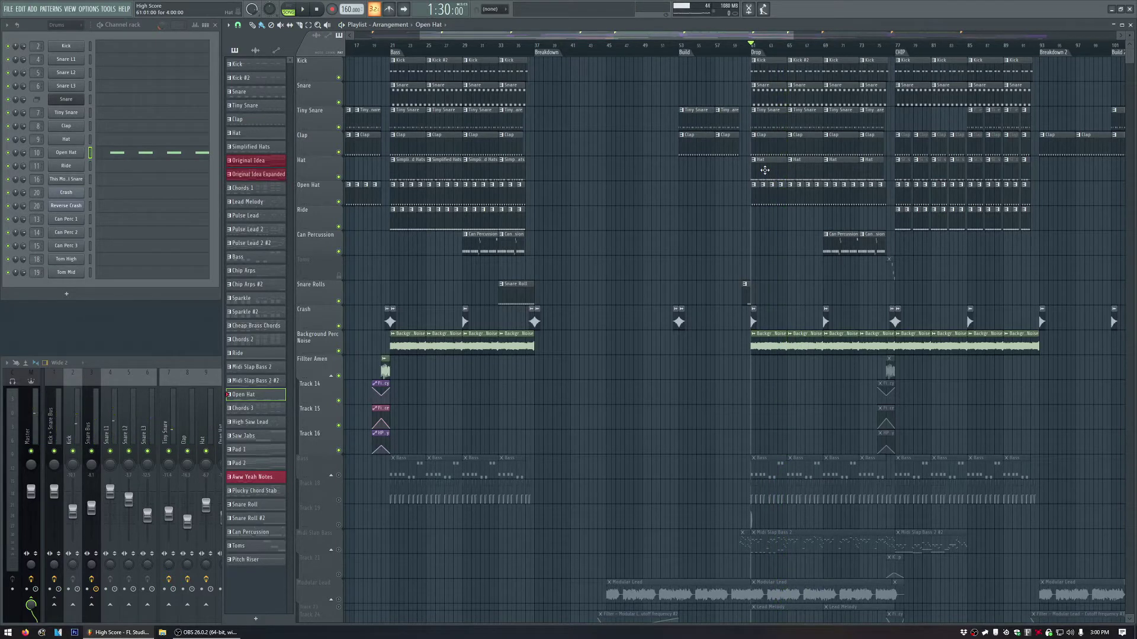
pyautogui.click(899, 51)
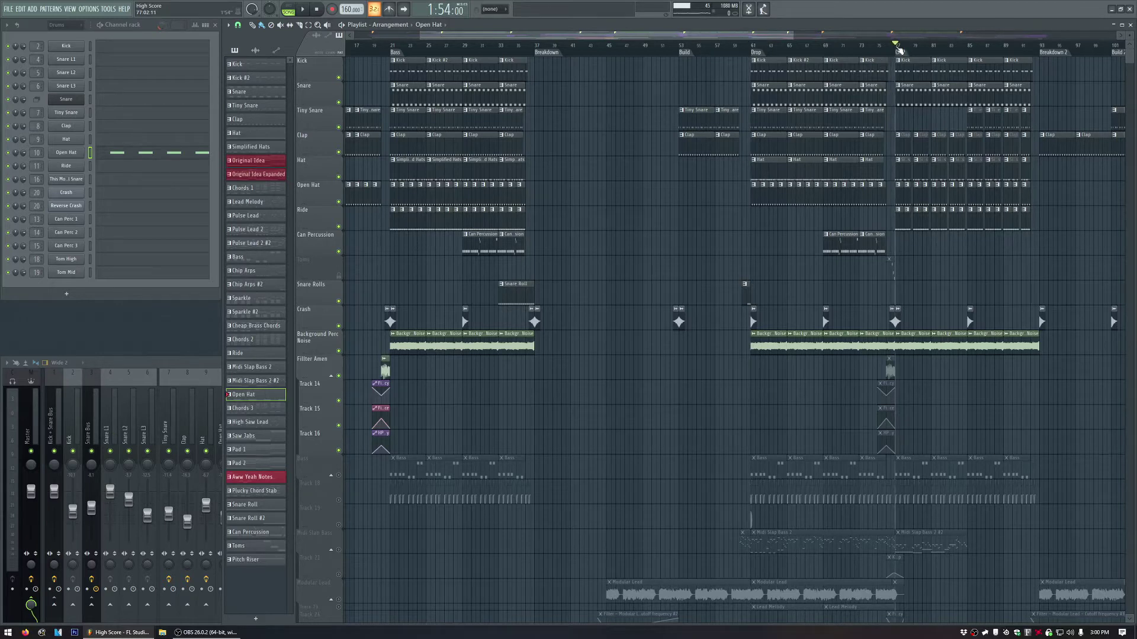
pyautogui.press('space')
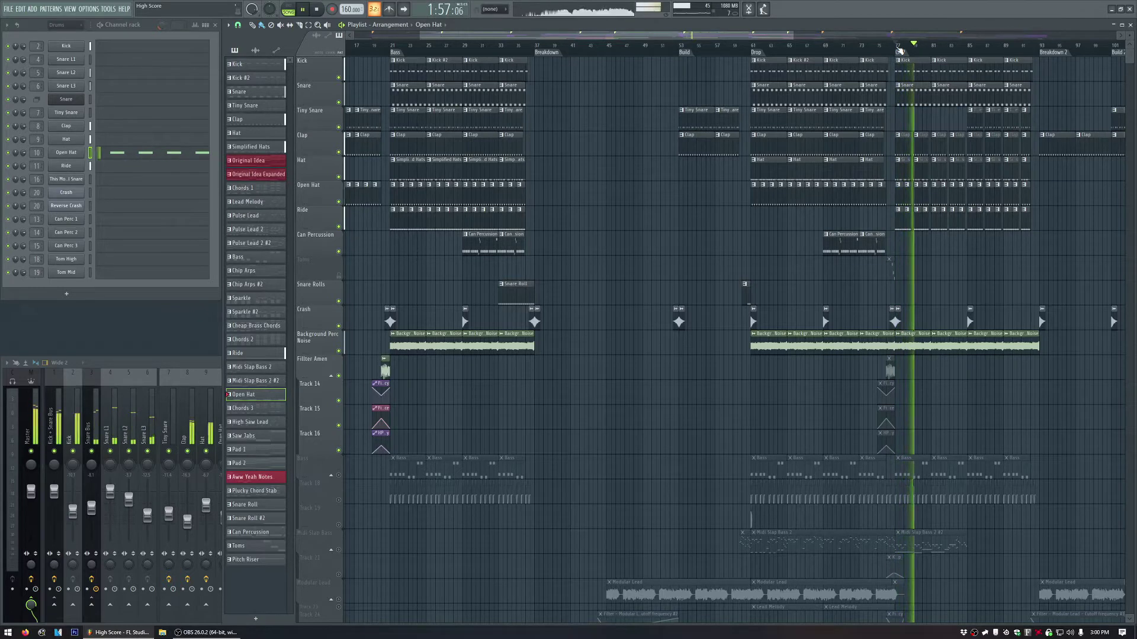
pyautogui.click(971, 54)
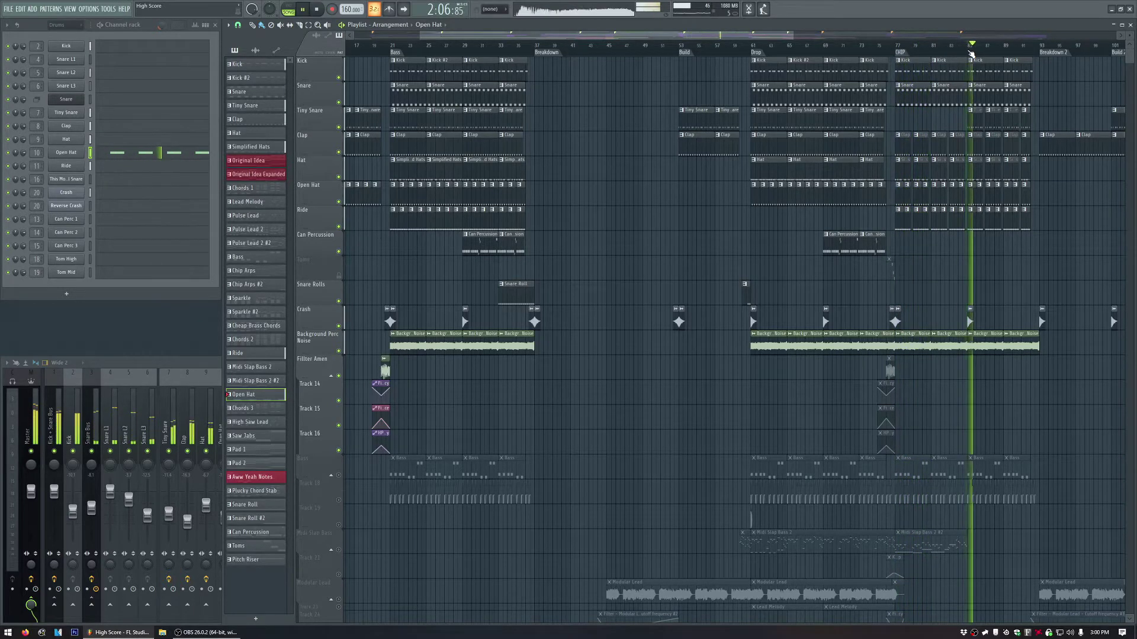
pyautogui.press('space')
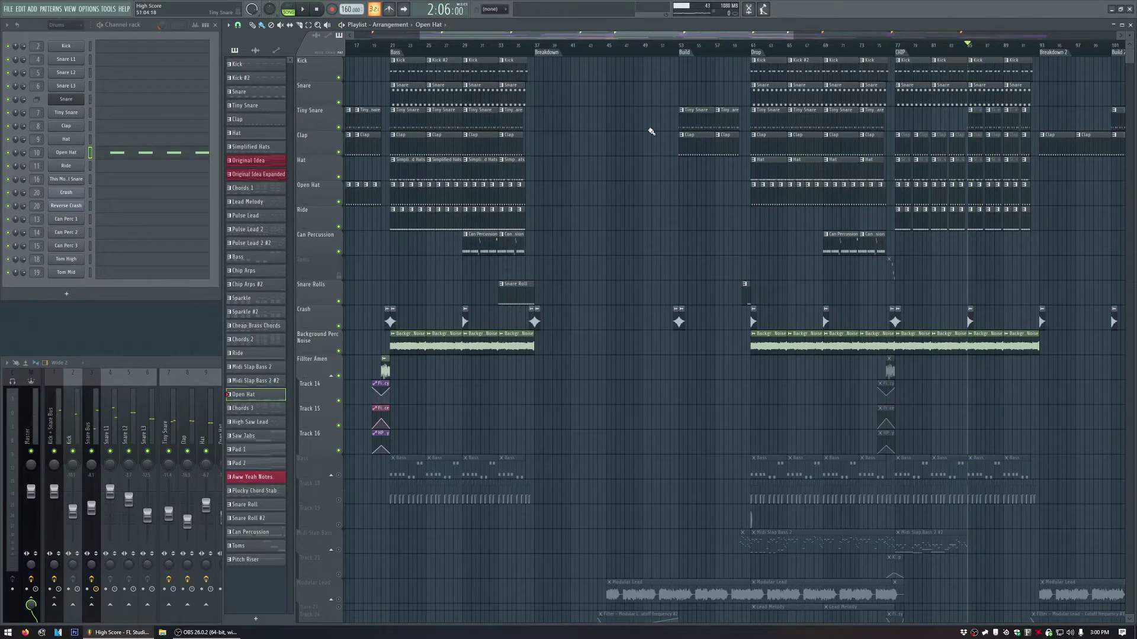
# Solo the Kick mixer track, play it from the Bass marker, and stop playback.
pyautogui.scroll(-10, 910, 379)
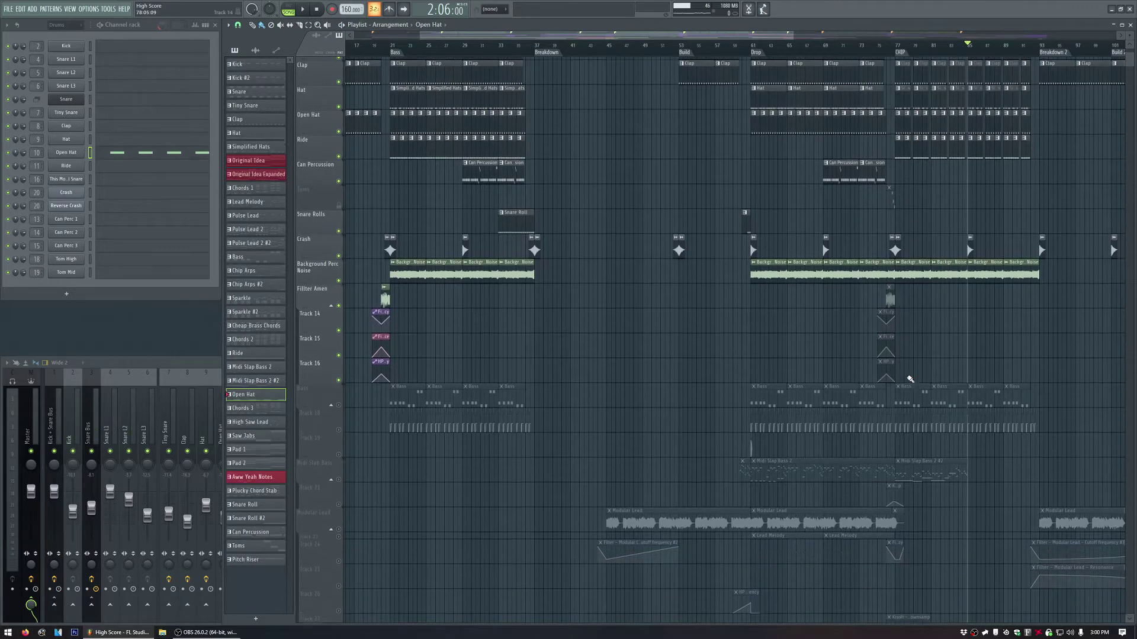
pyautogui.scroll(10, 909, 379)
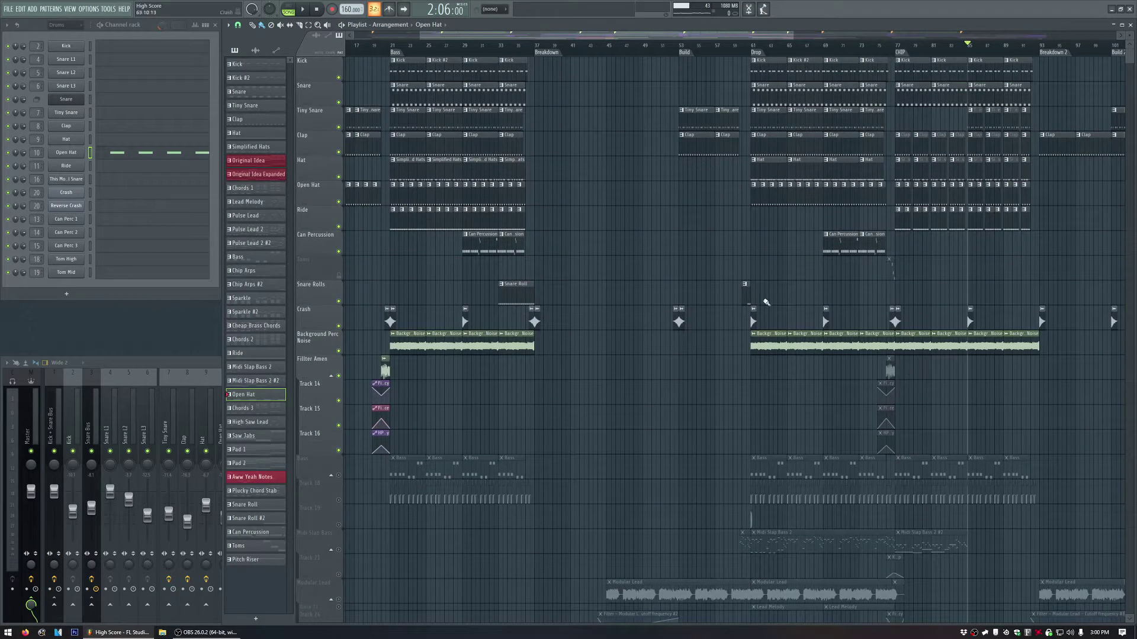
pyautogui.scroll(5, 380, 184)
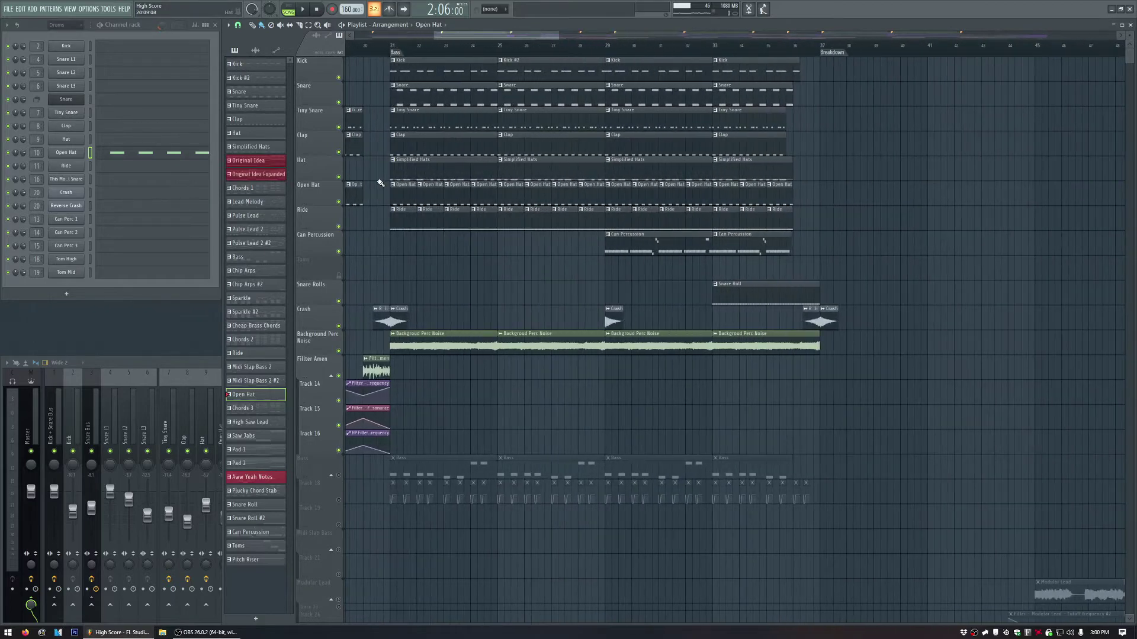
pyautogui.click(70, 450)
pyautogui.click(393, 46)
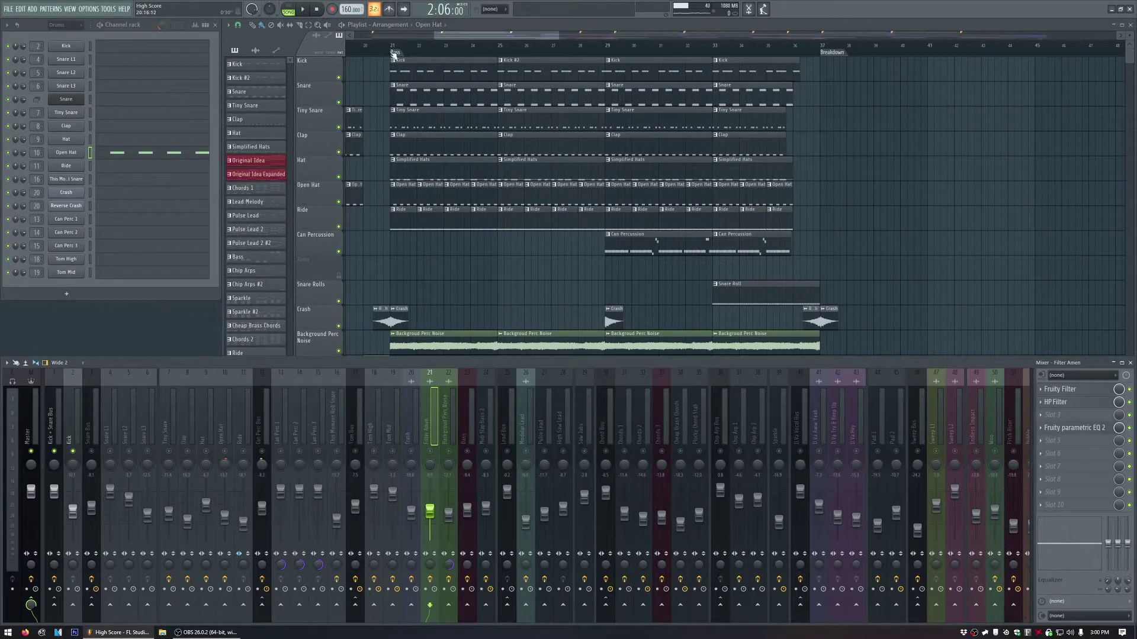
pyautogui.press('space')
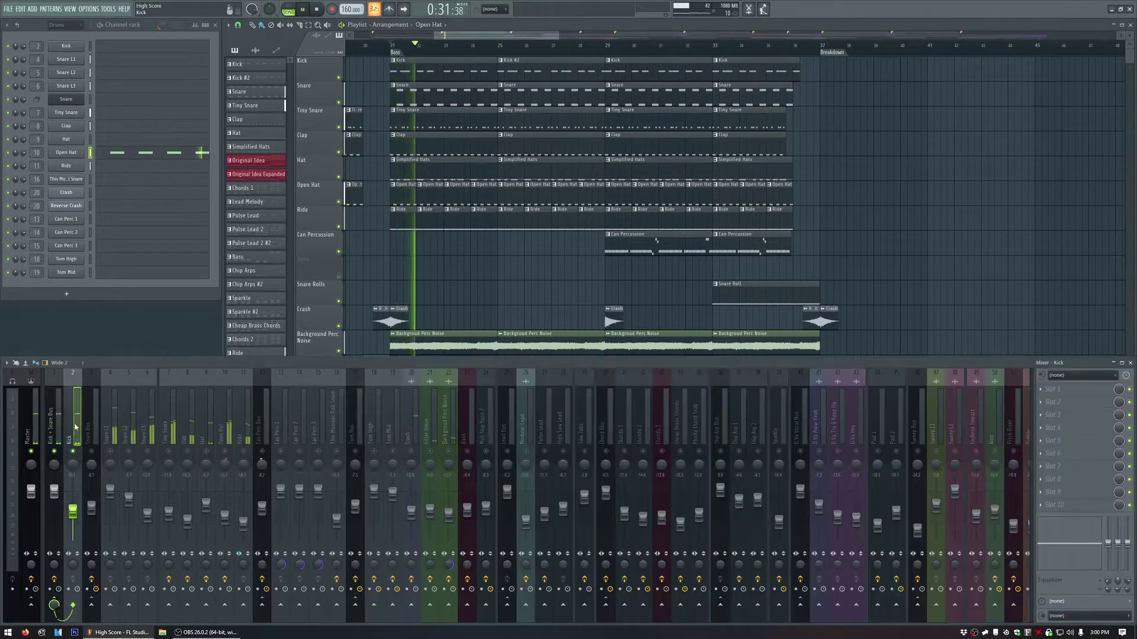
pyautogui.click(160, 475)
pyautogui.press('space')
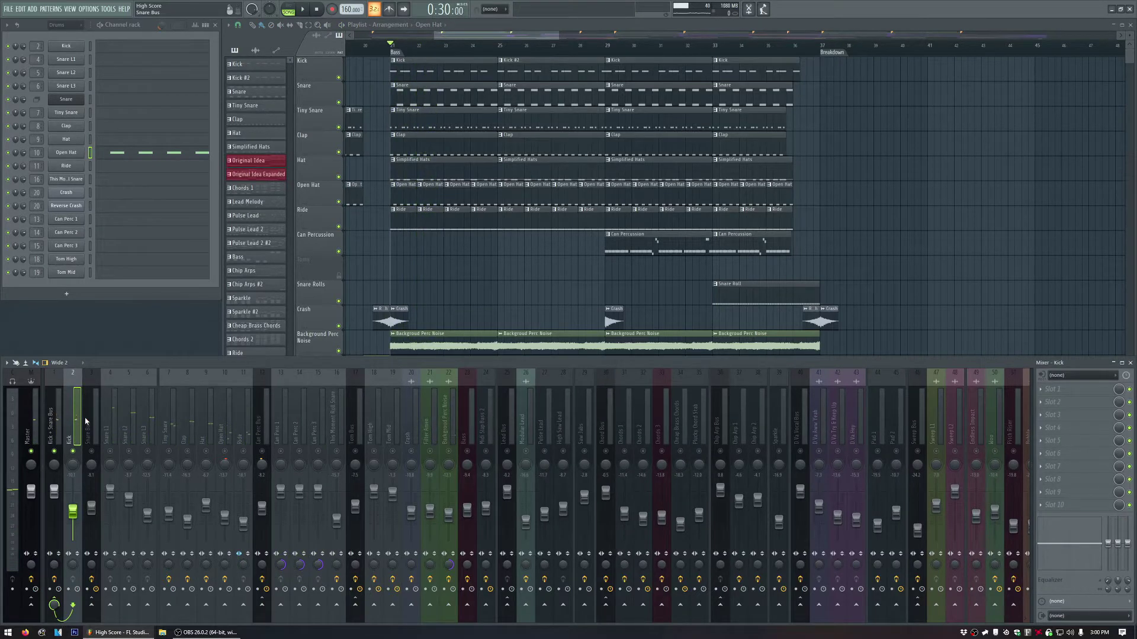
# View the Kick channel's sample, close its window, and play the soloed kick again.
pyautogui.click(67, 46)
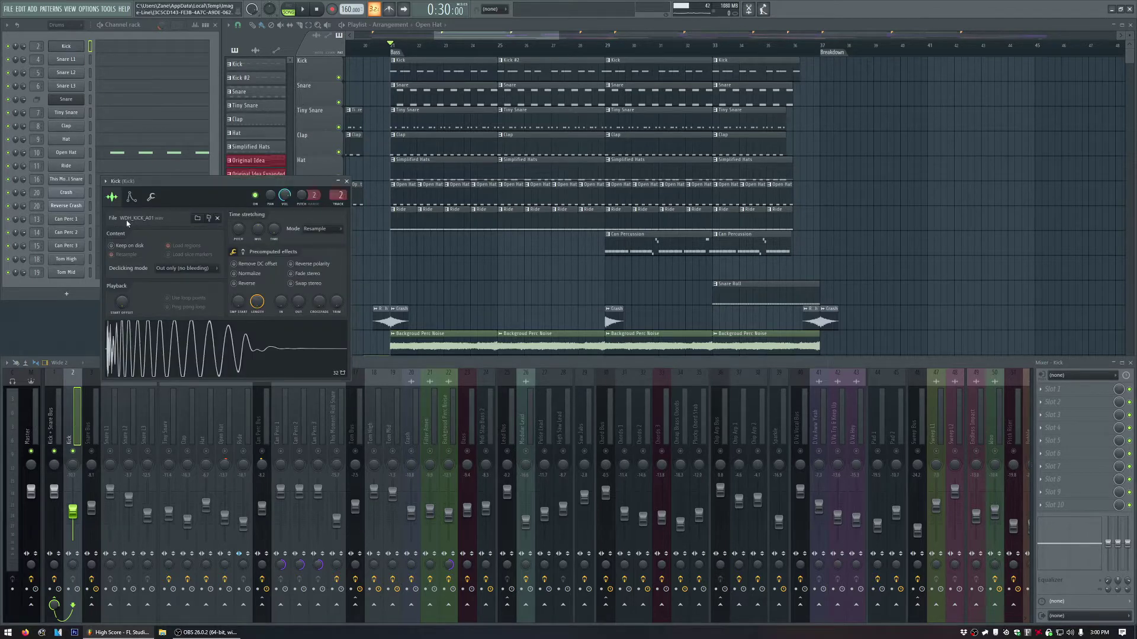
pyautogui.click(347, 181)
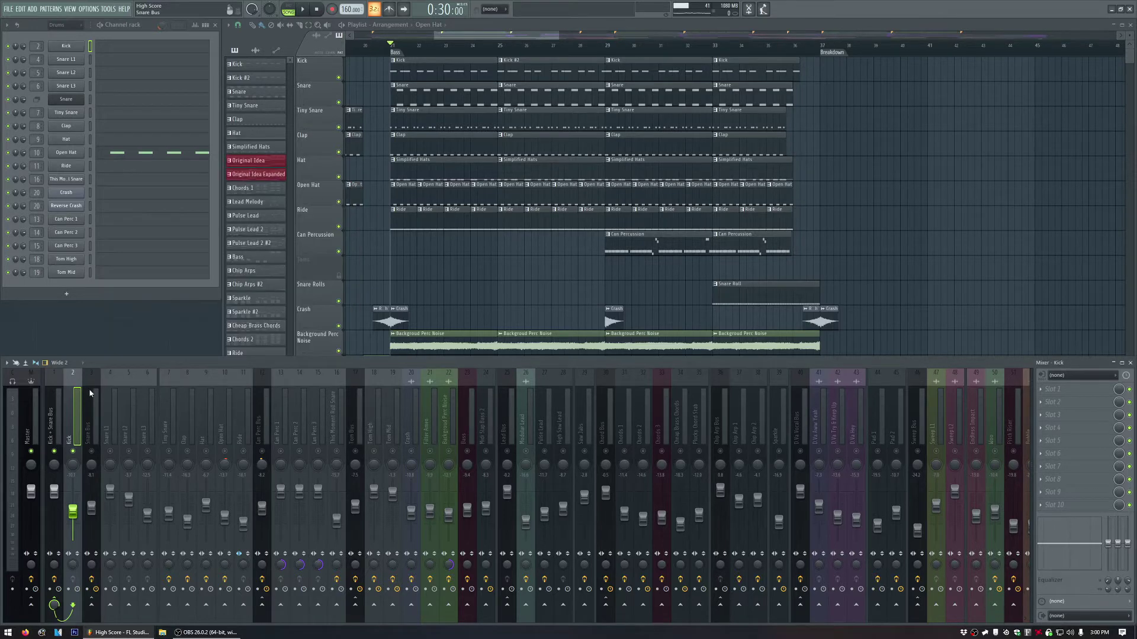
pyautogui.press('space')
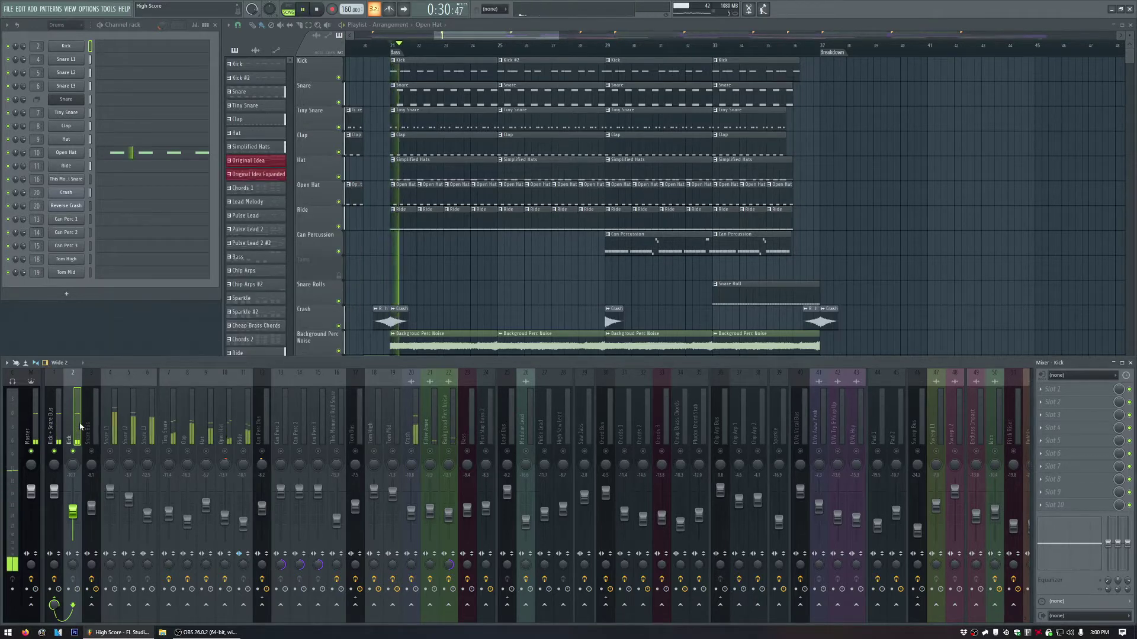
# Stop playback and view the Fruity peak controller on the Kick + Snare Bus, closing it when done.
pyautogui.click(59, 423)
pyautogui.press('space')
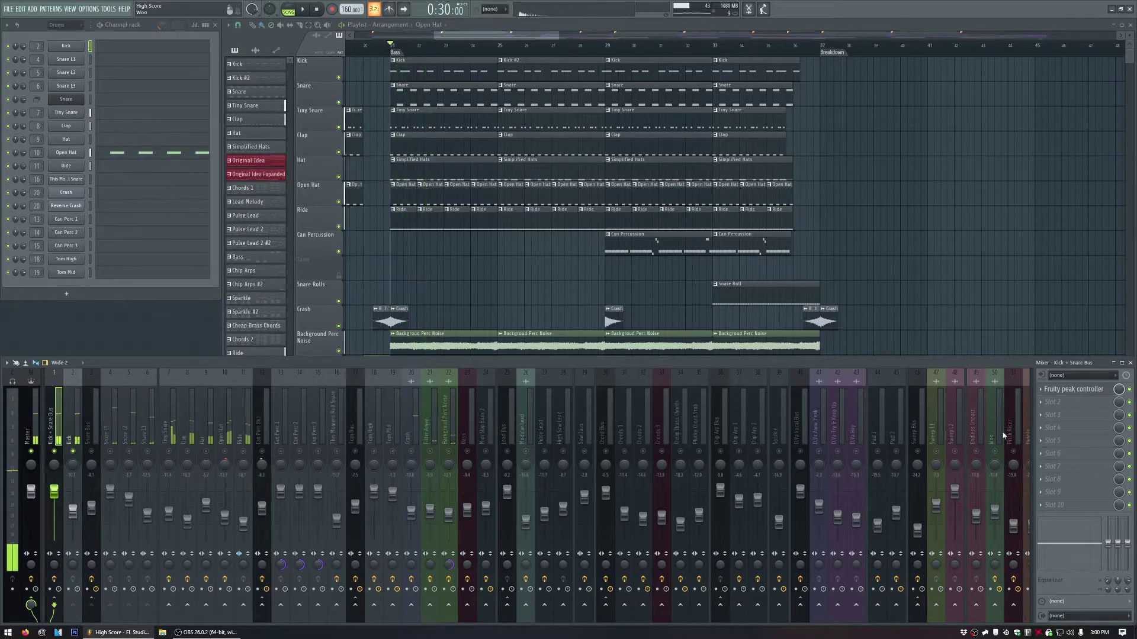
pyautogui.click(1058, 392)
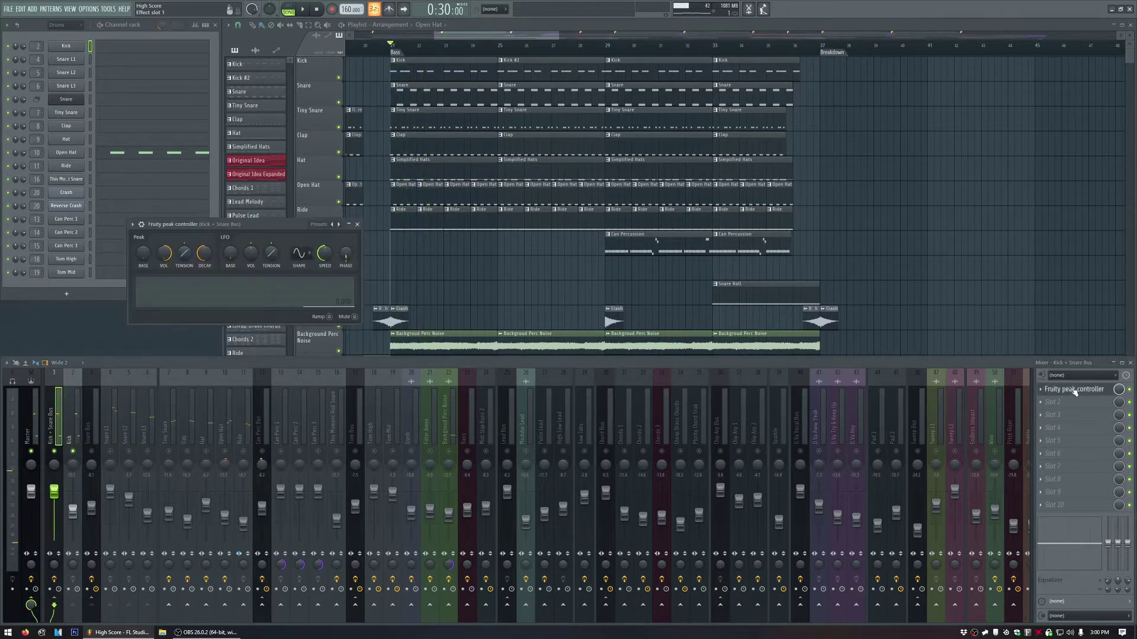
pyautogui.click(1074, 392)
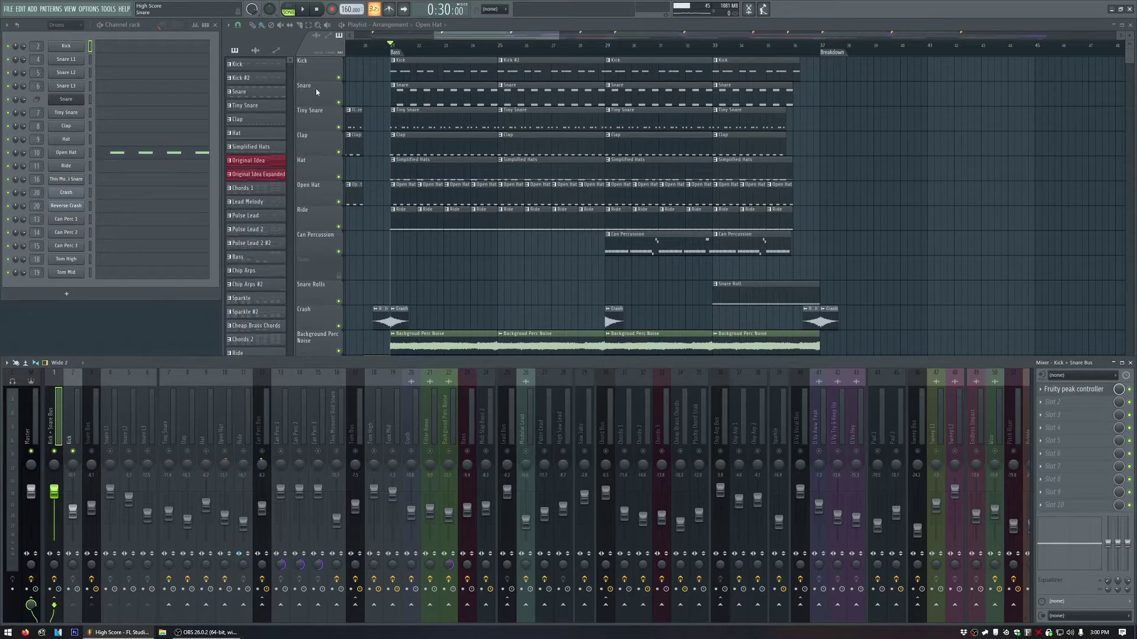
# Solo the Snare Bus mixer track, play the snares from the Bass marker, and show the bus's effects.
pyautogui.click(92, 452)
pyautogui.press('space')
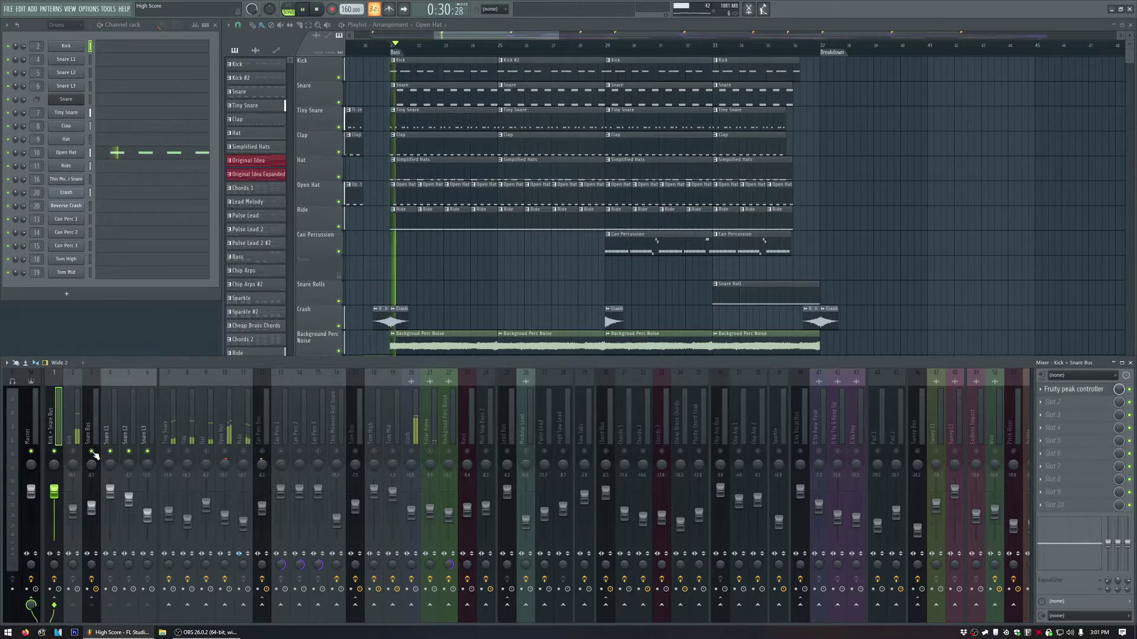
pyautogui.click(97, 435)
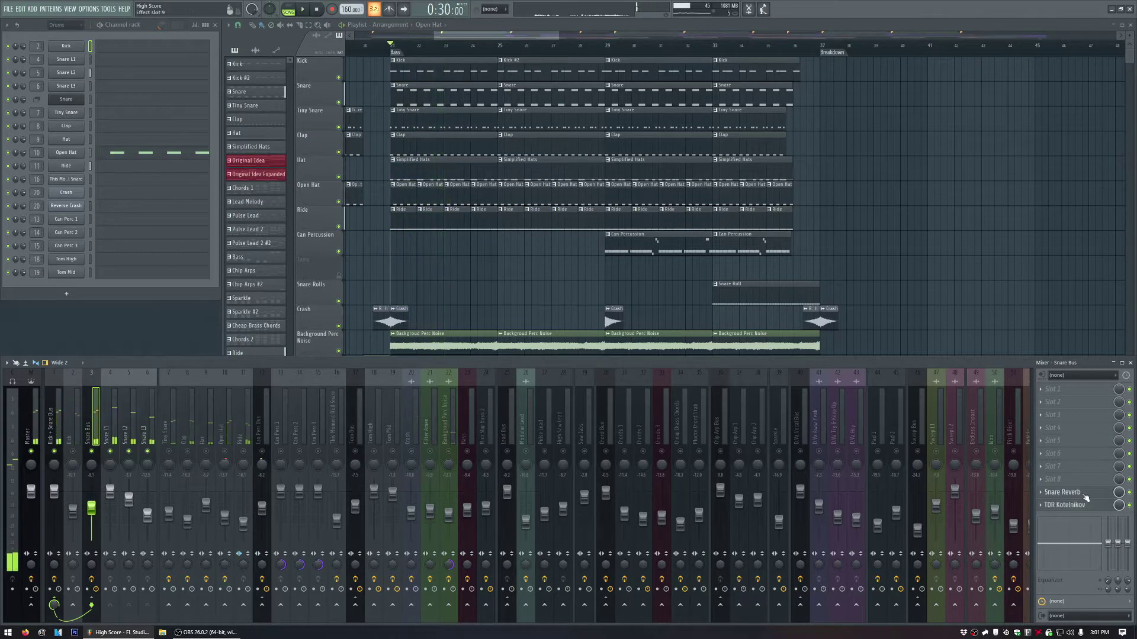
# Check the effect slots of the Snare L1, Snare L2 and Snare L3 mixer tracks.
pyautogui.click(108, 431)
pyautogui.click(130, 433)
pyautogui.click(147, 432)
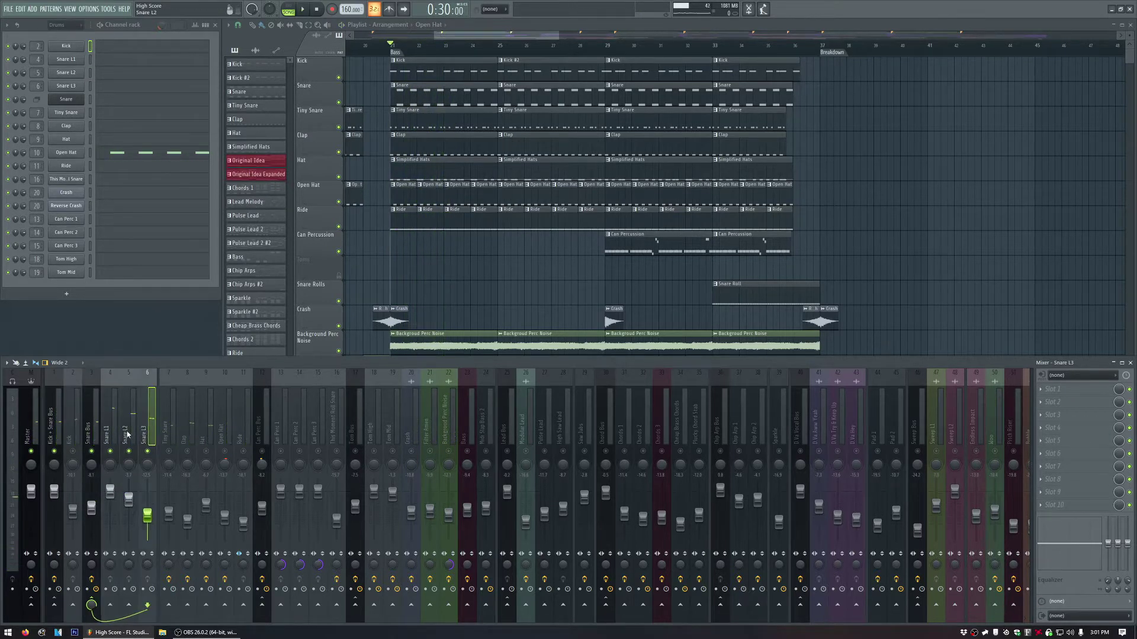
pyautogui.click(129, 434)
pyautogui.click(112, 436)
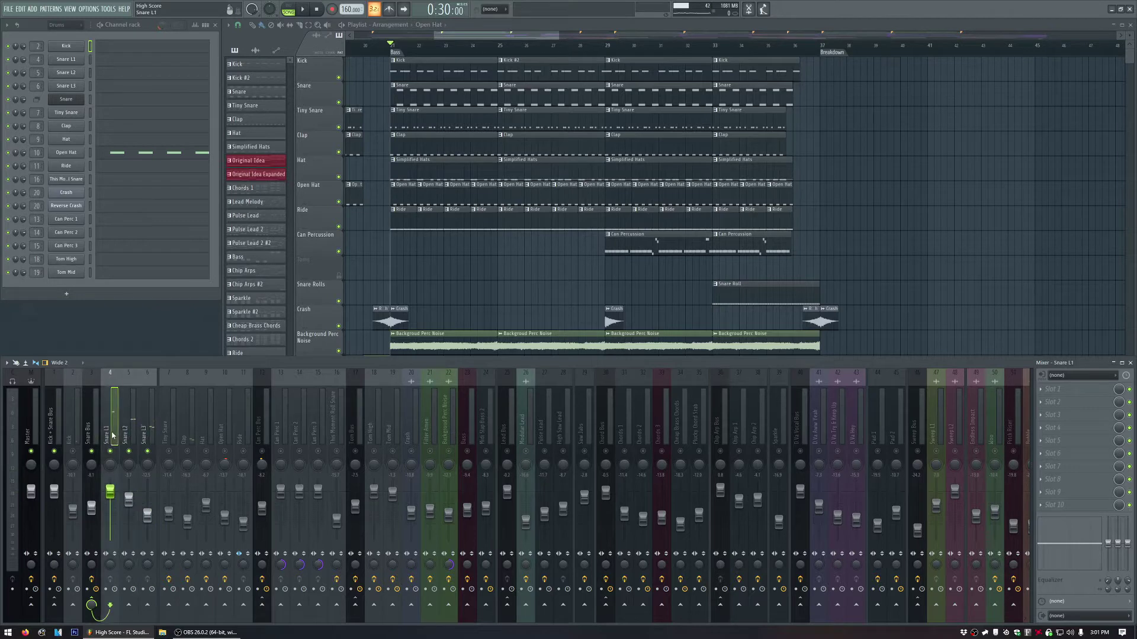
# View the samples of the Snare L1, L2 and L3 channels and the Snare layer's settings, closing the windows.
pyautogui.click(77, 64)
pyautogui.click(77, 72)
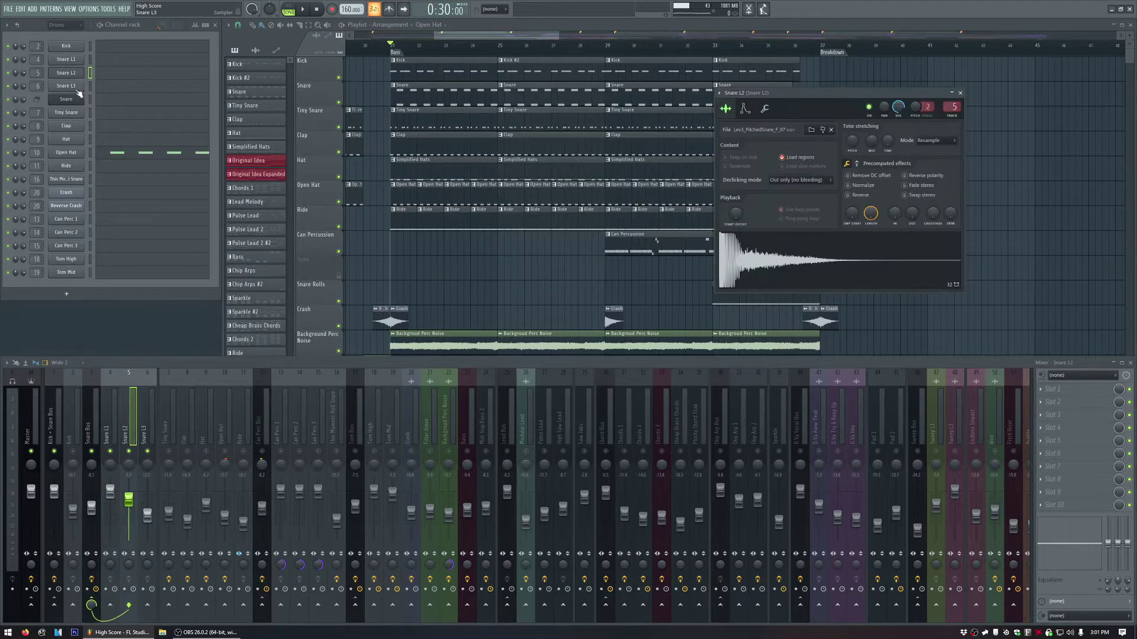
pyautogui.click(76, 86)
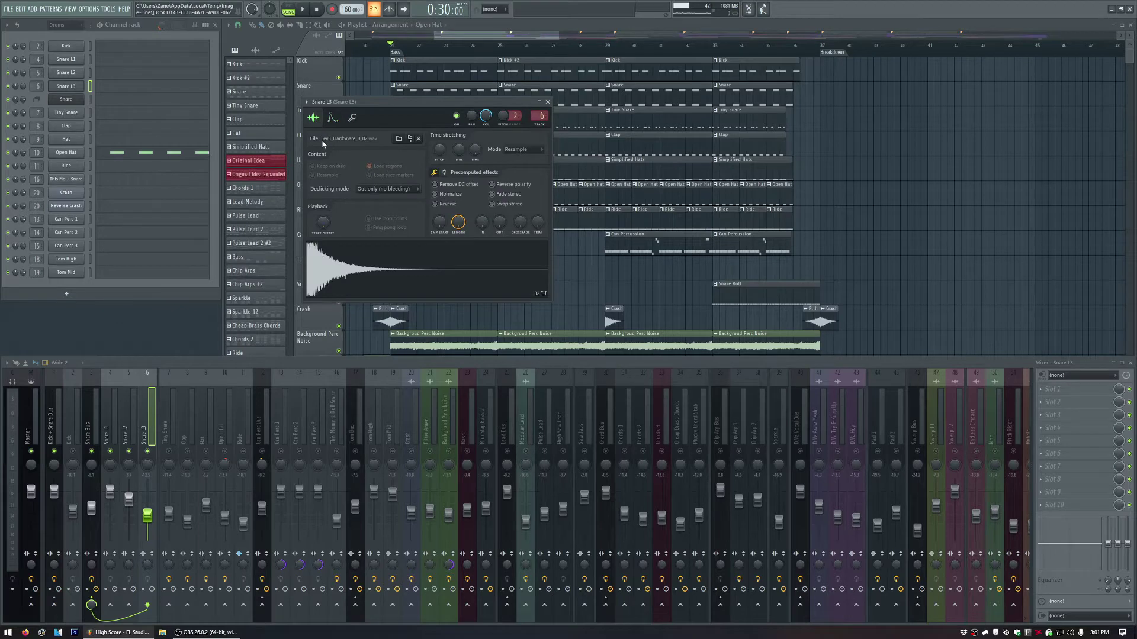
pyautogui.click(548, 102)
pyautogui.click(67, 100)
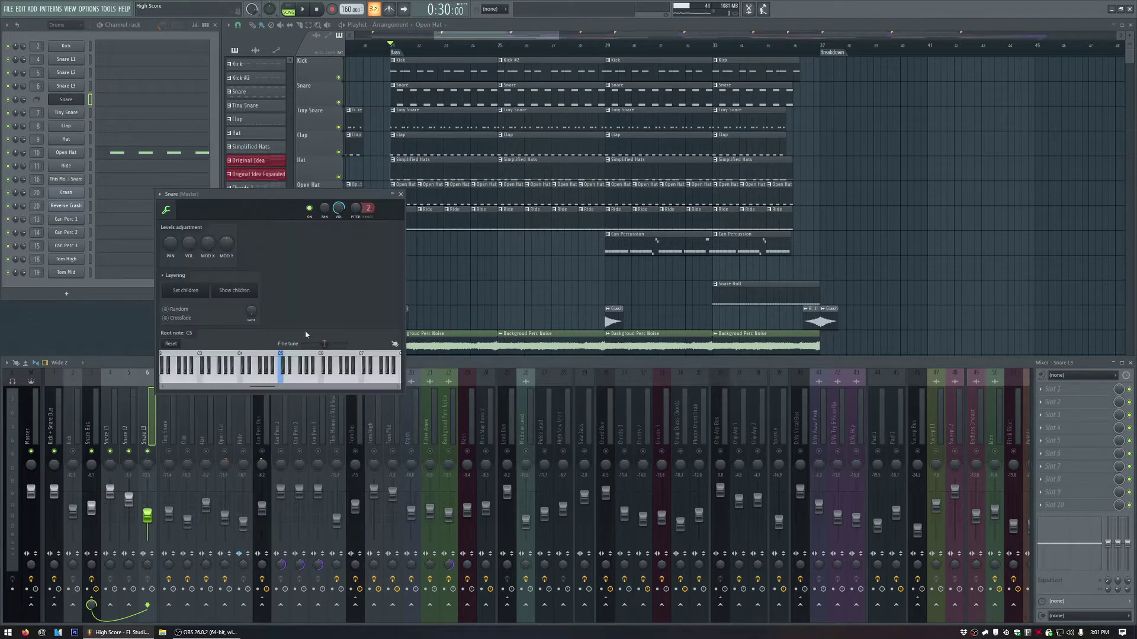
pyautogui.click(401, 194)
# Compare the Snare L3 and Snare notes of the Snare pattern in the piano roll, close it, and play the soloed snares.
pyautogui.click(239, 92)
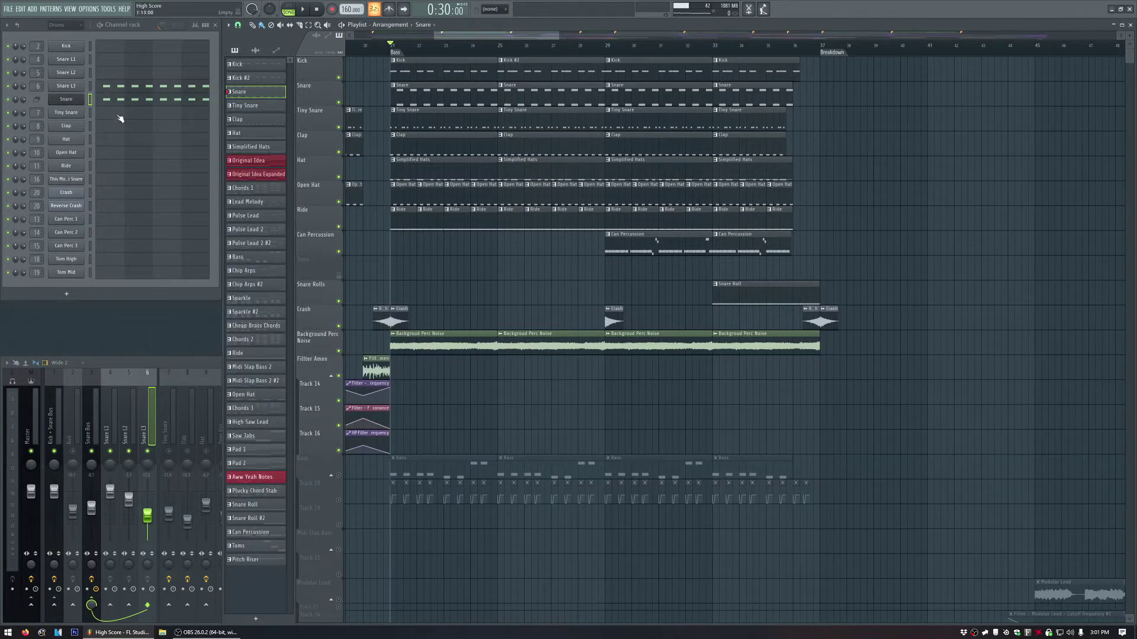
pyautogui.click(120, 88)
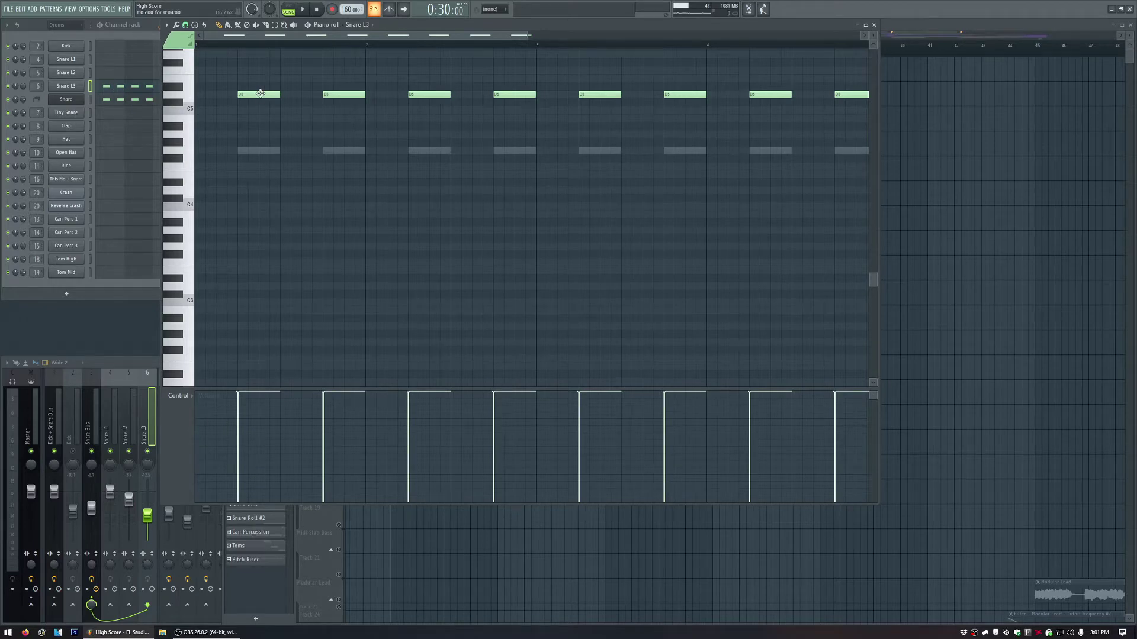
pyautogui.click(111, 101)
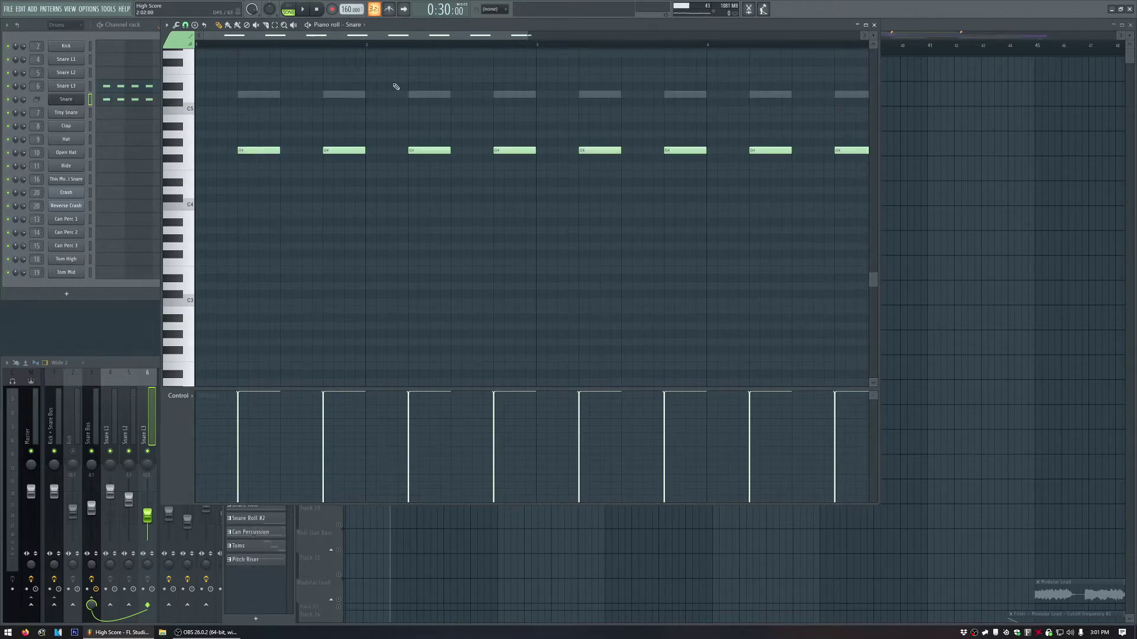
pyautogui.click(120, 90)
pyautogui.click(865, 22)
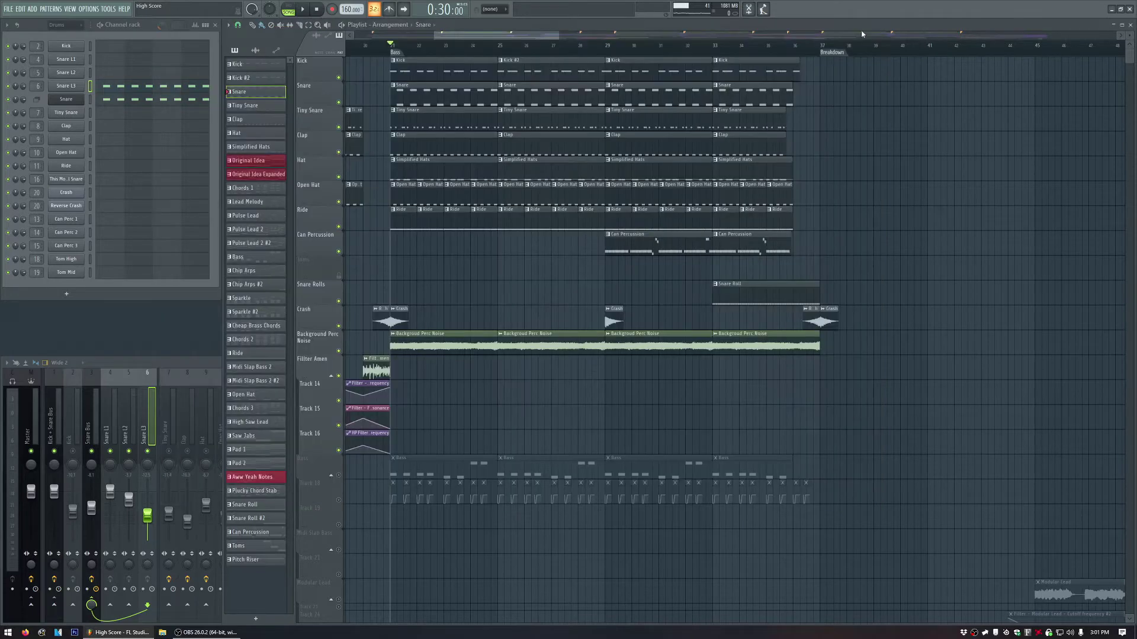
pyautogui.press('space')
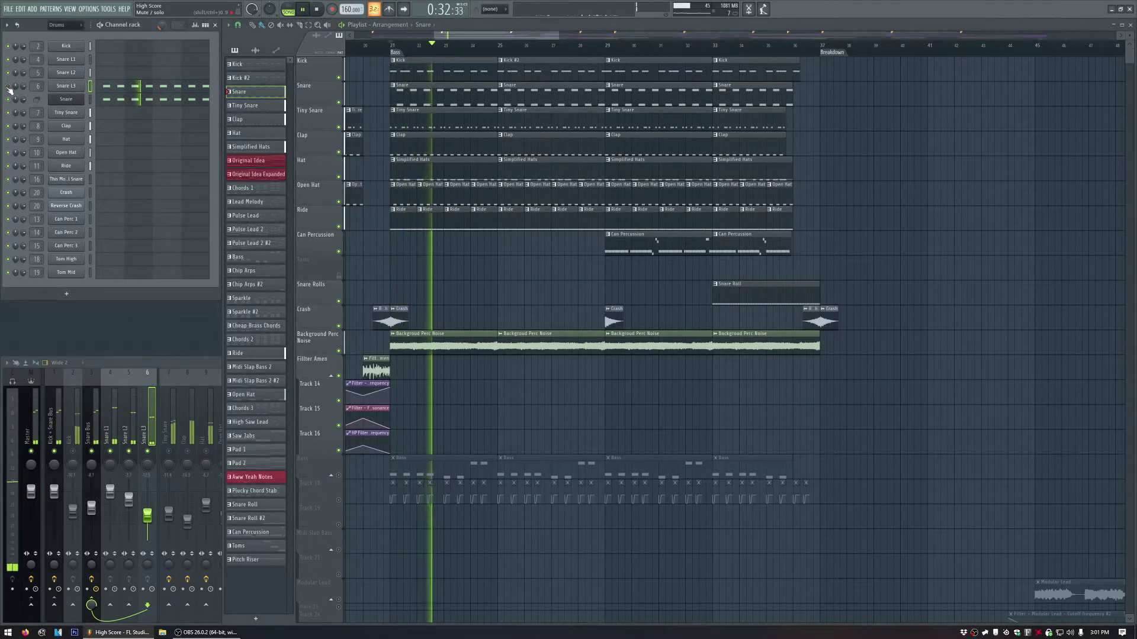
pyautogui.press('space')
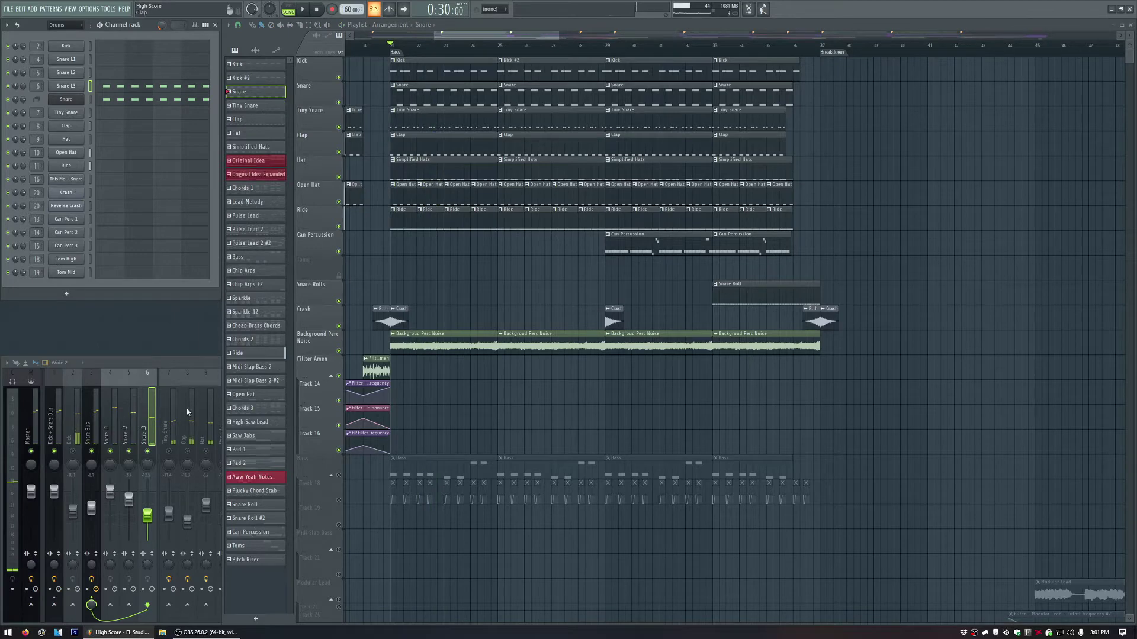
# View the Snare Reverb's Ambience settings on the Snare Bus, close it, and open the TDR Kotelnikov compressor.
pyautogui.click(100, 430)
pyautogui.click(1083, 496)
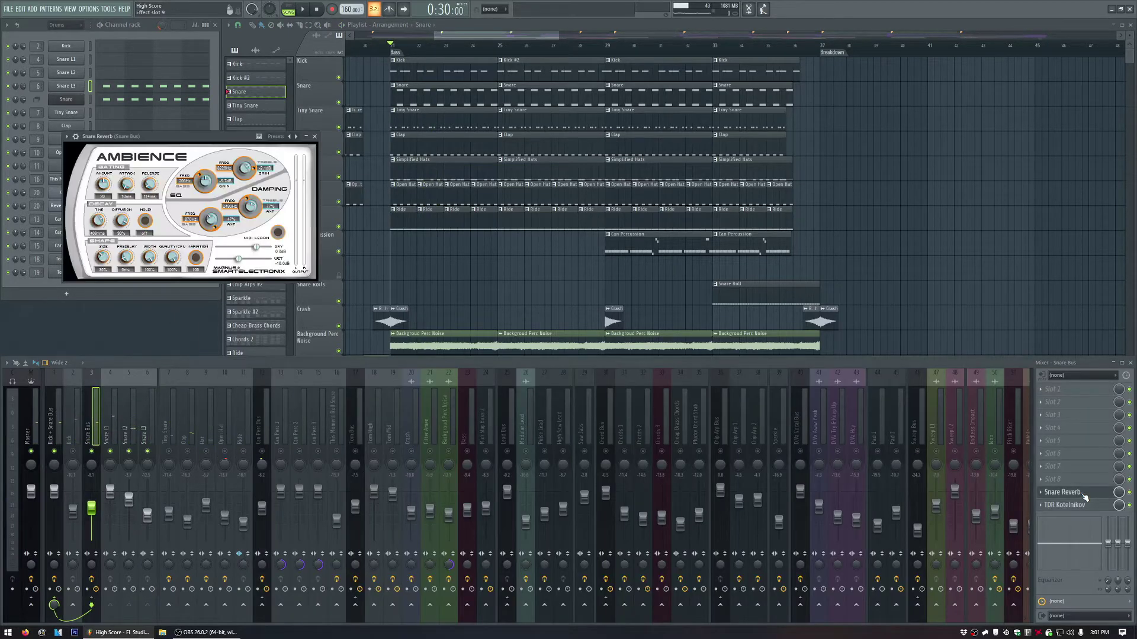
pyautogui.moveTo(171, 138); pyautogui.dragTo(272, 137)
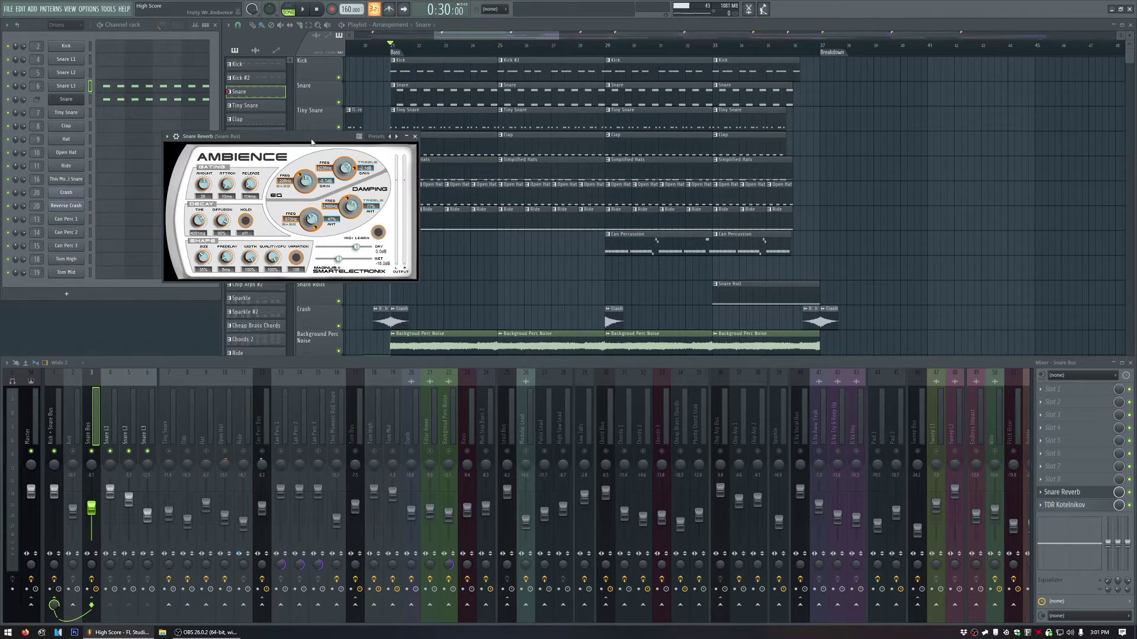
pyautogui.moveTo(312, 142); pyautogui.dragTo(481, 155)
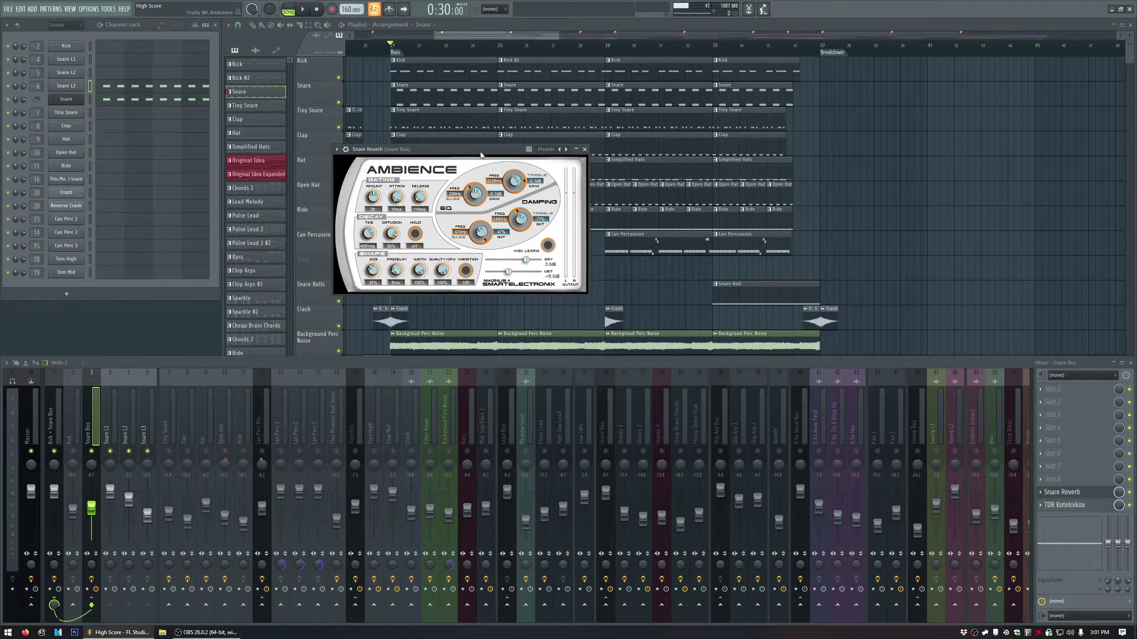
pyautogui.click(585, 149)
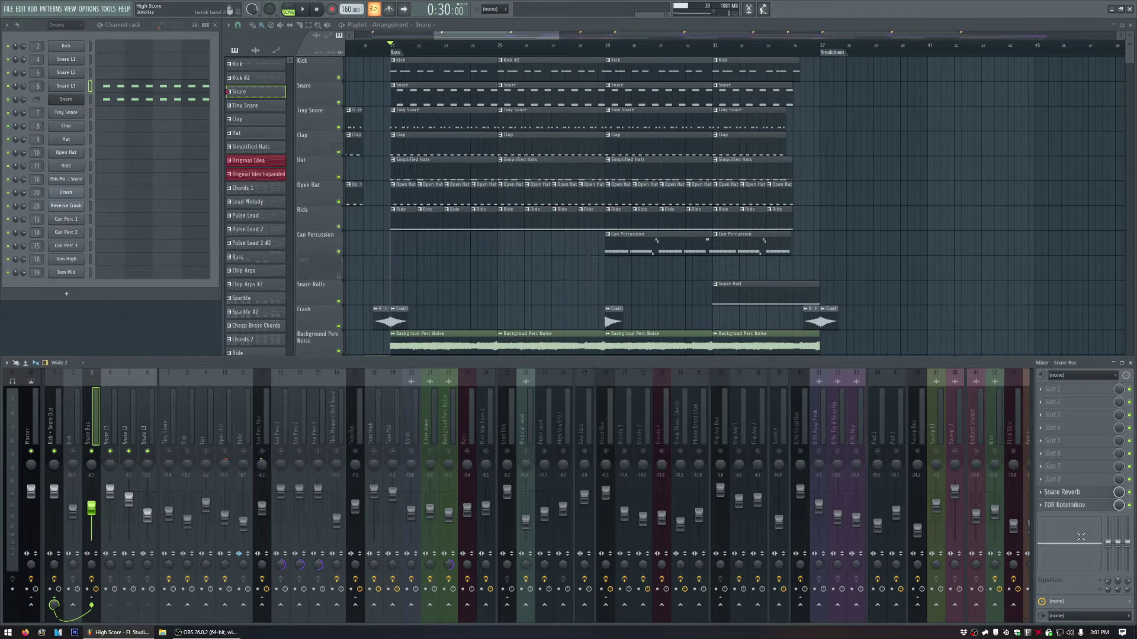
pyautogui.click(1076, 504)
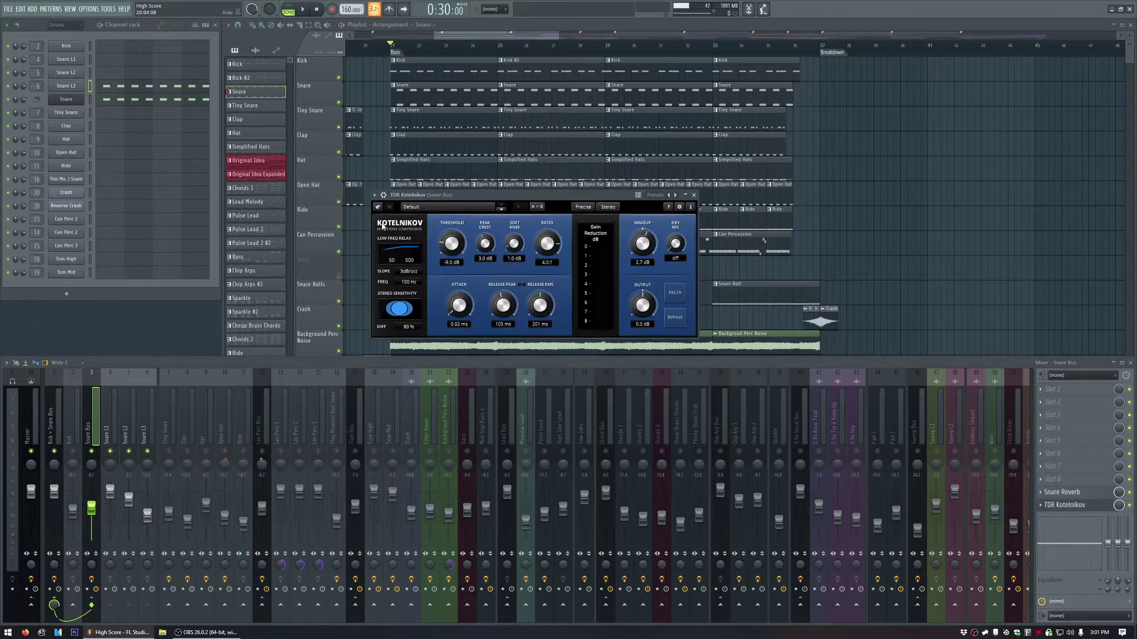
# Play the soloed snares to watch the TDR Kotelnikov's gain reduction on the Snare Bus, and close the compressor.
pyautogui.moveTo(391, 194); pyautogui.dragTo(286, 183)
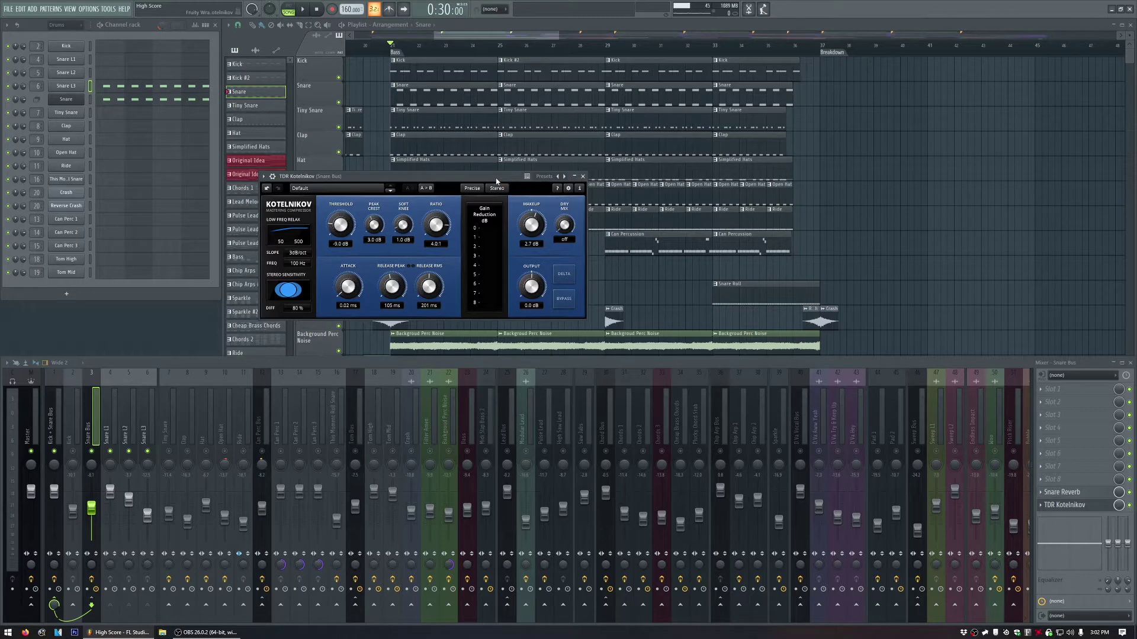
pyautogui.moveTo(497, 180); pyautogui.dragTo(475, 178)
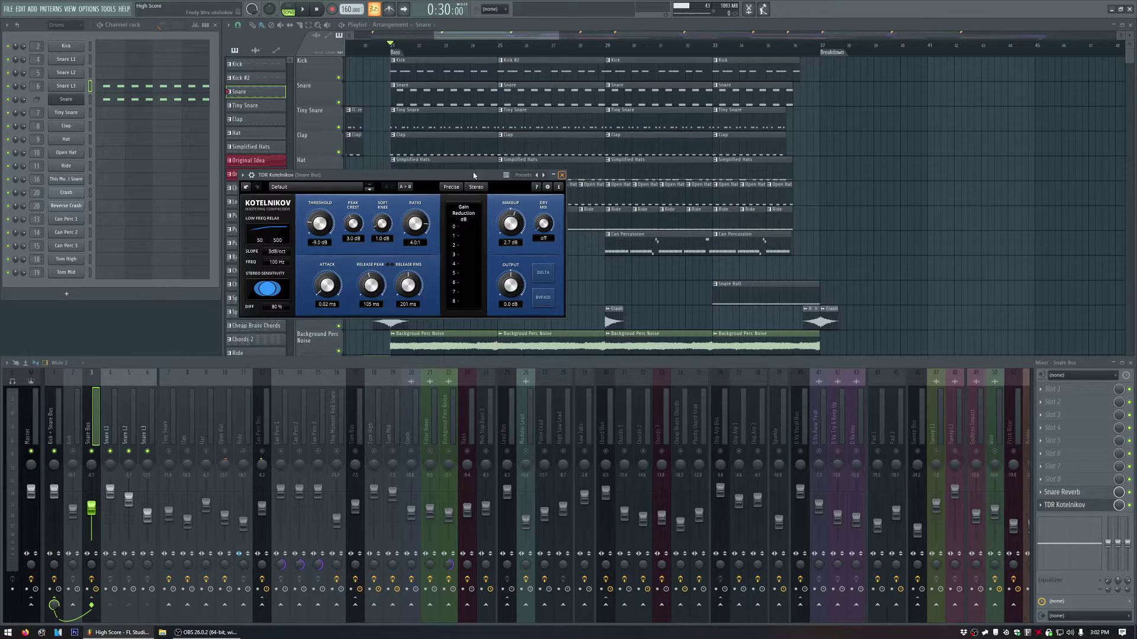
pyautogui.moveTo(454, 178); pyautogui.dragTo(319, 167)
pyautogui.press('space')
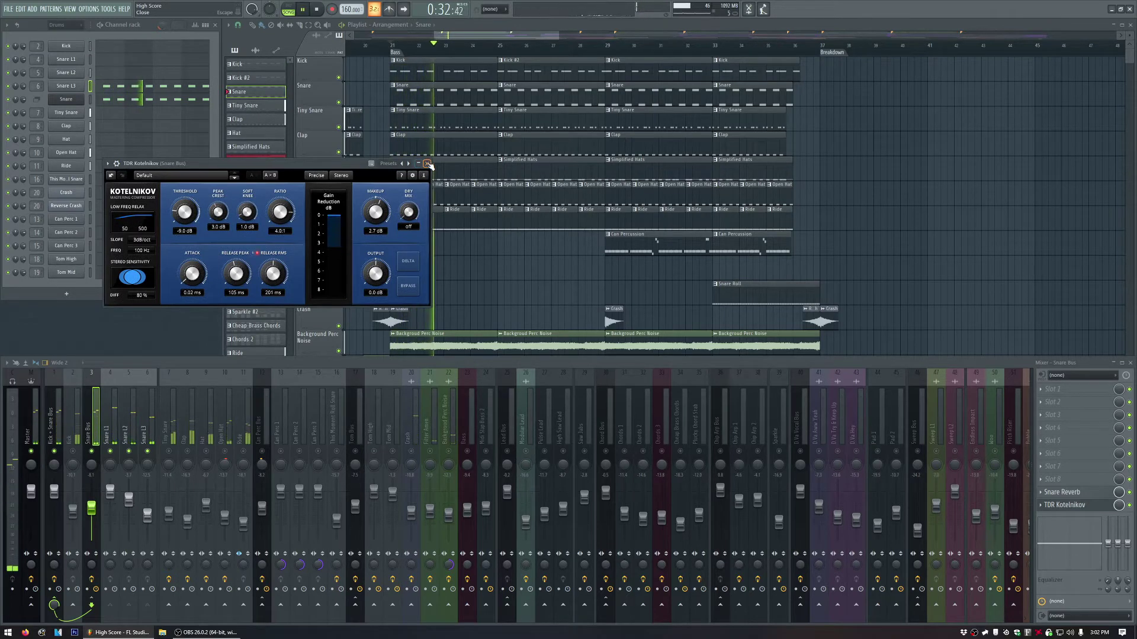
pyautogui.press('space')
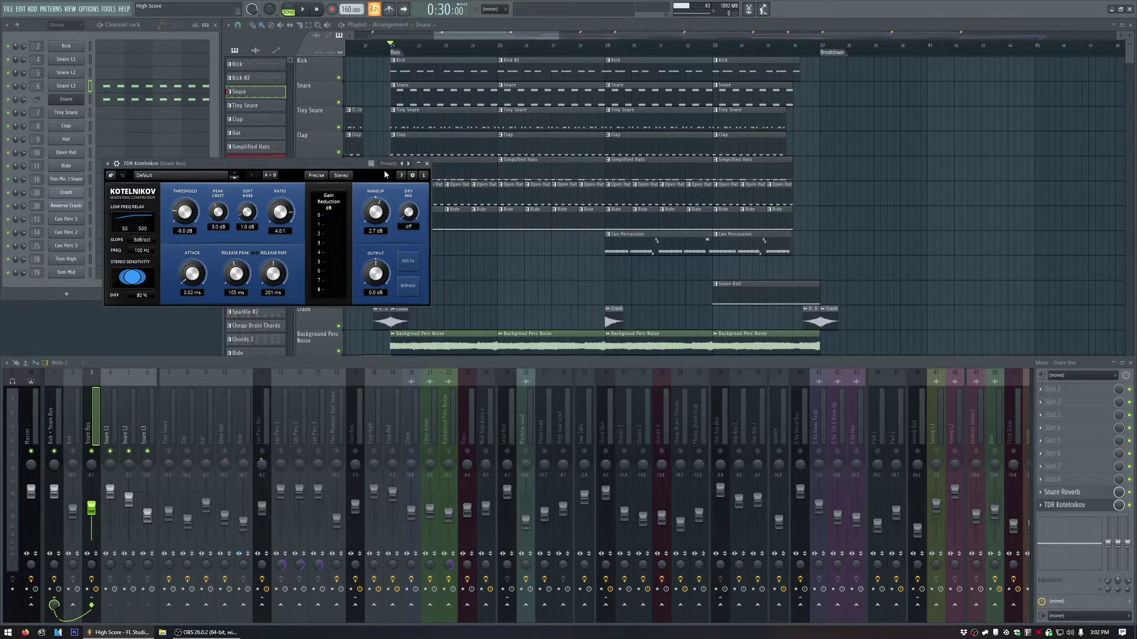
pyautogui.click(427, 163)
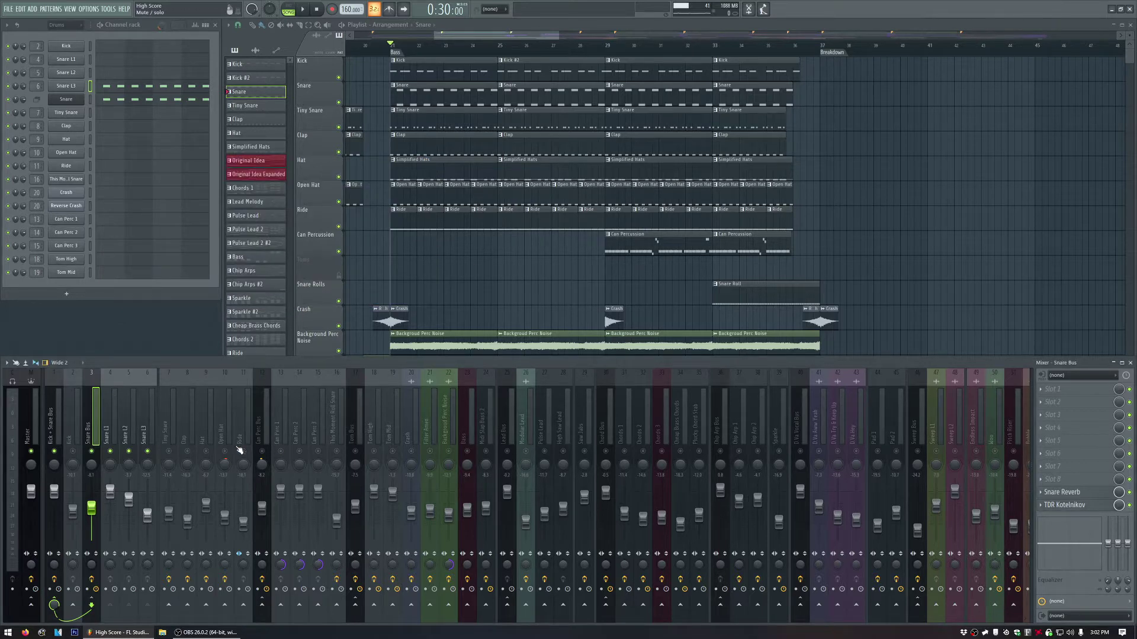
# Solo the Hat mixer track, start playback, and view the Hat channel's sample at the Drop section, closing its window.
pyautogui.rightClick(209, 451)
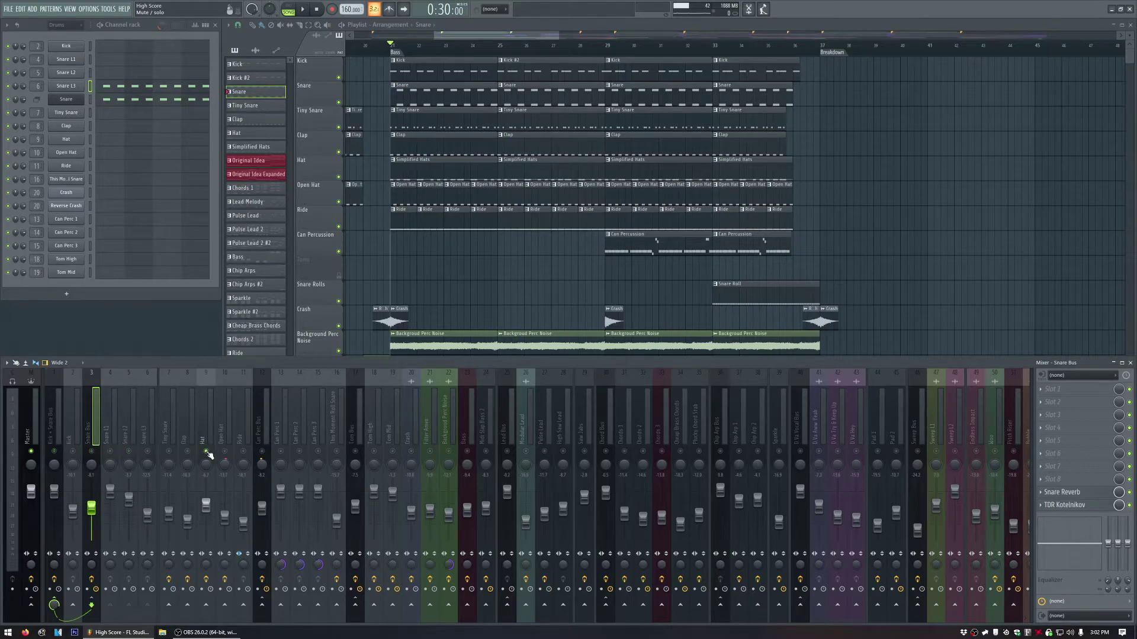
pyautogui.press('space')
pyautogui.click(499, 40)
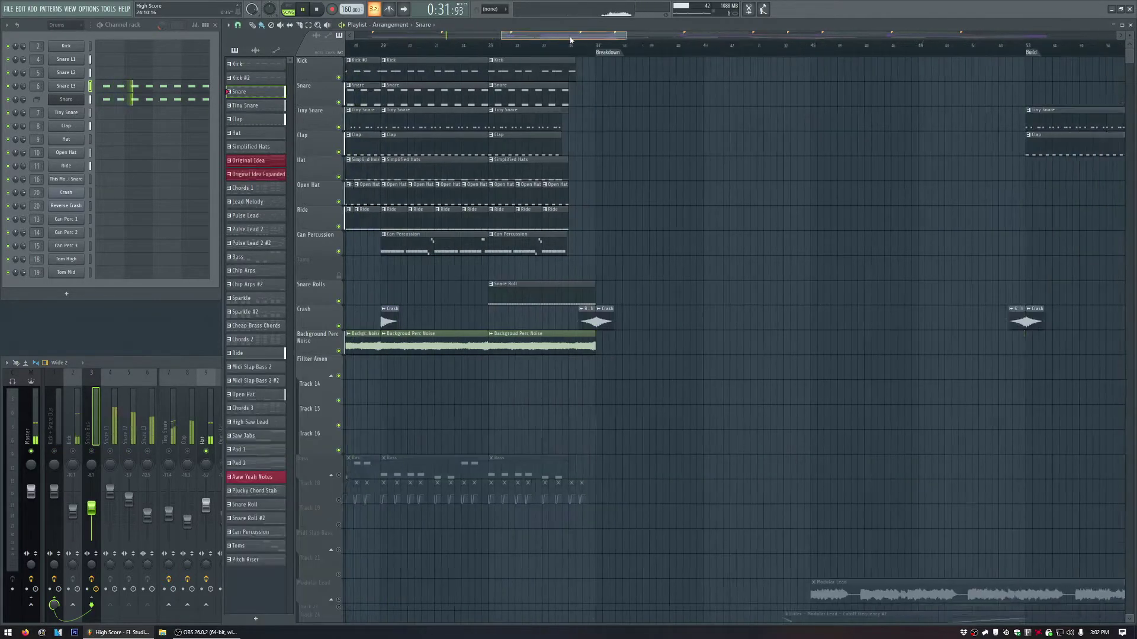
pyautogui.press('KP_Add')
pyautogui.press('KP_Add')
pyautogui.press('KP_Add')
pyautogui.click(71, 139)
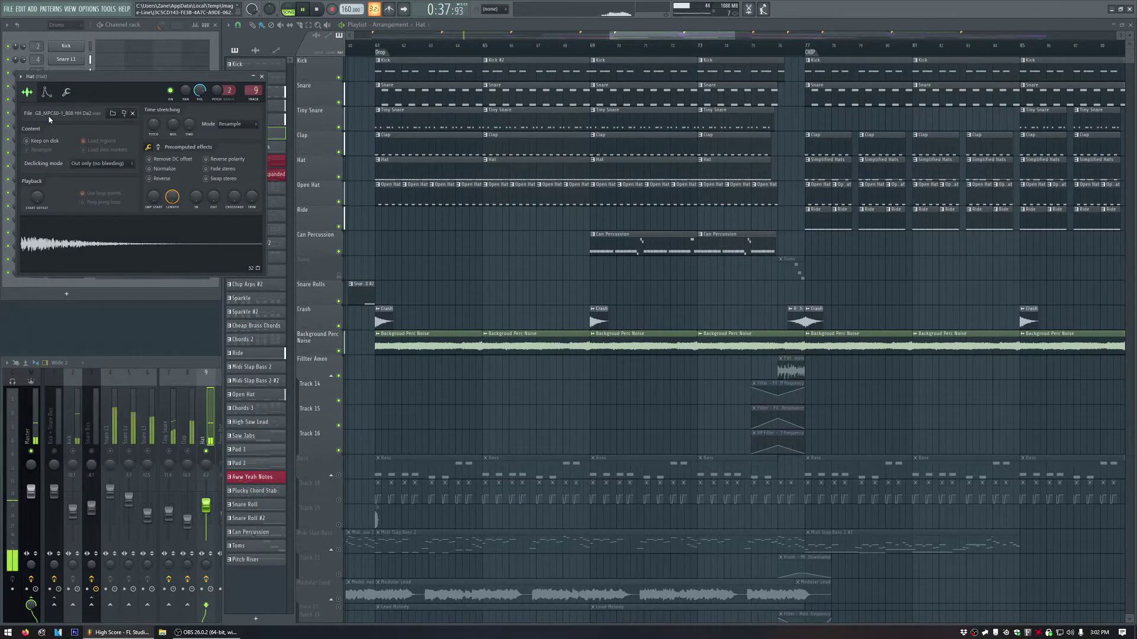
pyautogui.press('space')
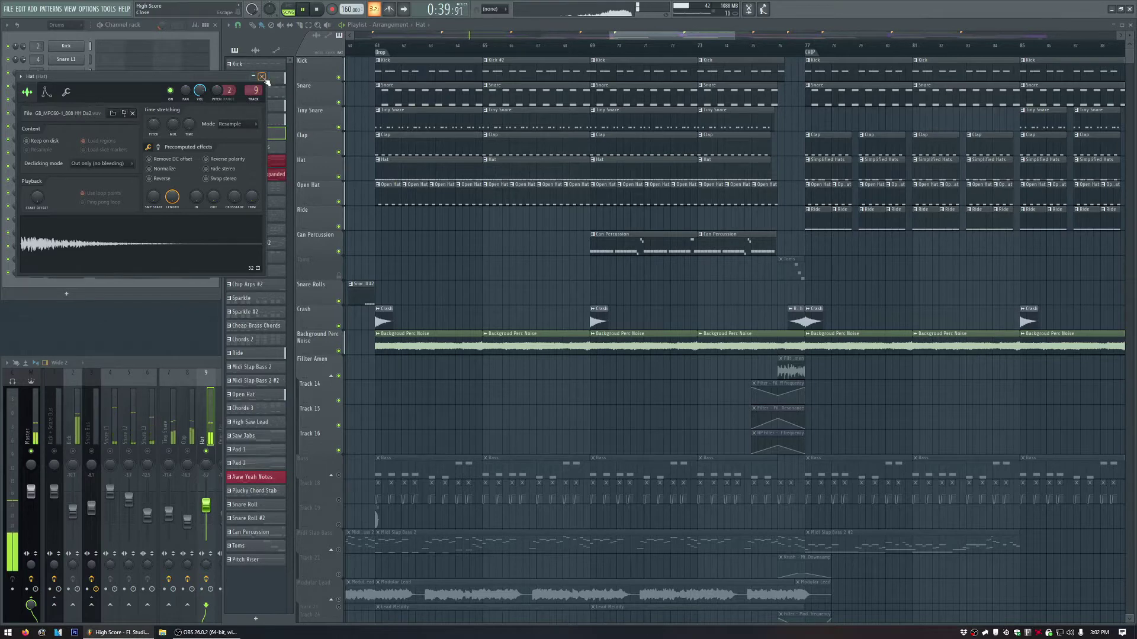
pyautogui.click(262, 77)
# Play the soloed hats from the Drop marker and stop.
pyautogui.click(376, 46)
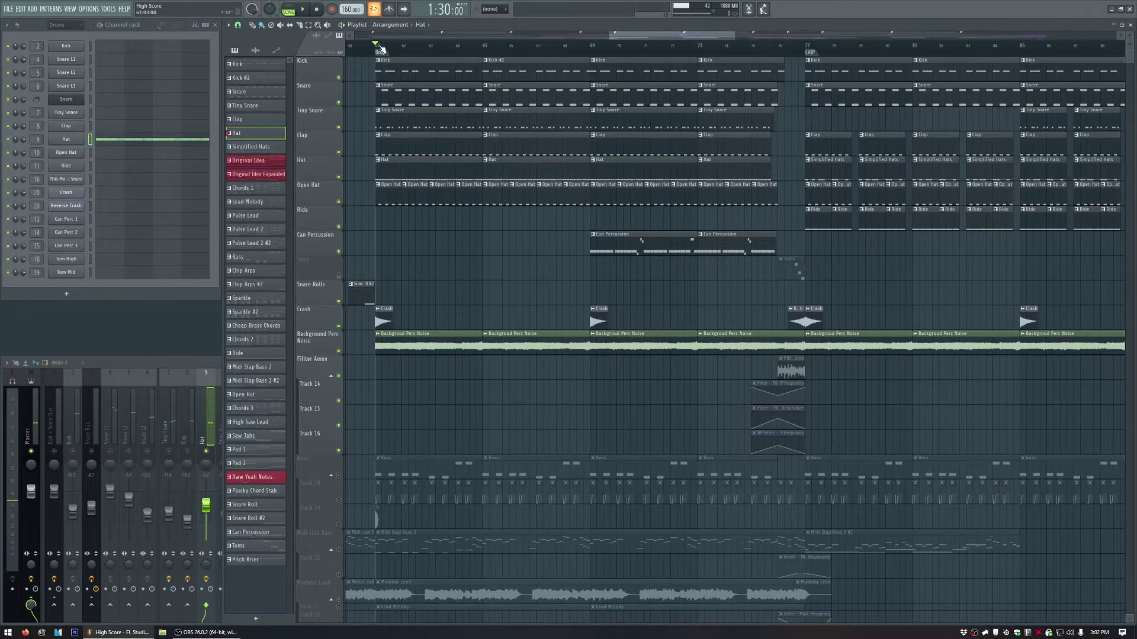
pyautogui.press('space')
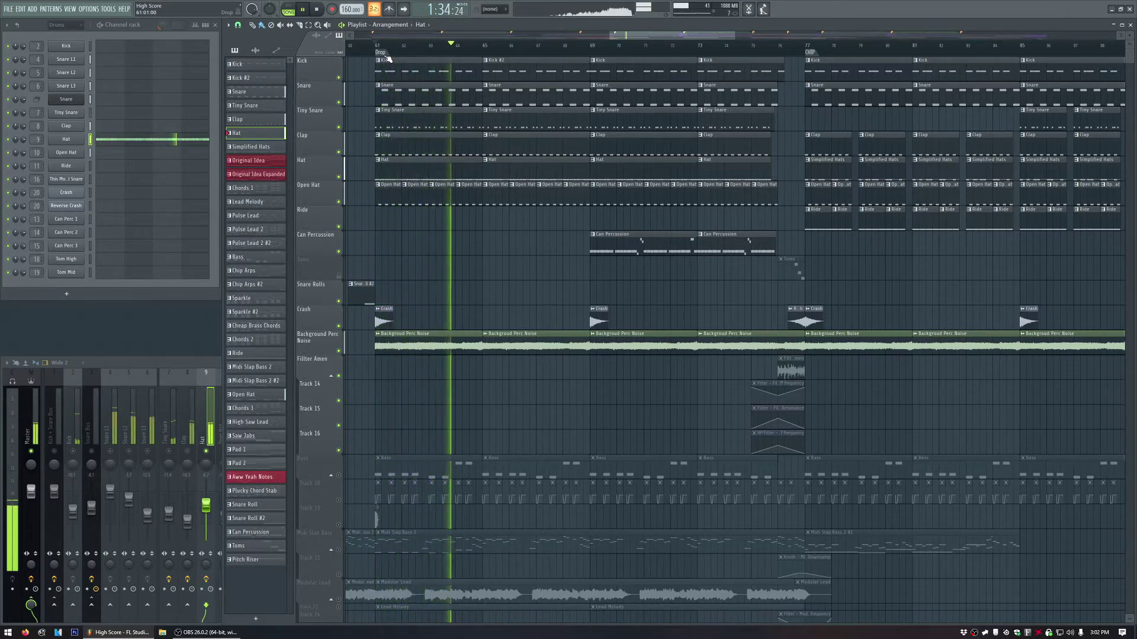
pyautogui.press('space')
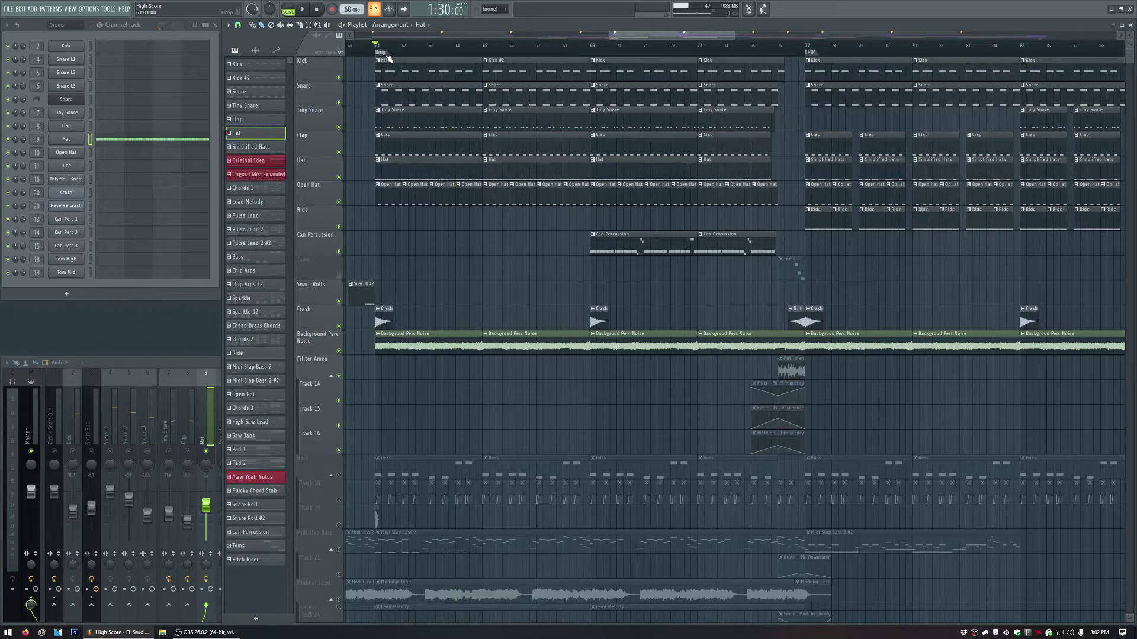
# Solo the Ride mixer track, play the Ride pattern from the Bass section, and view the Ride channel's sample, closing its window.
pyautogui.scroll(-4, 426, 54)
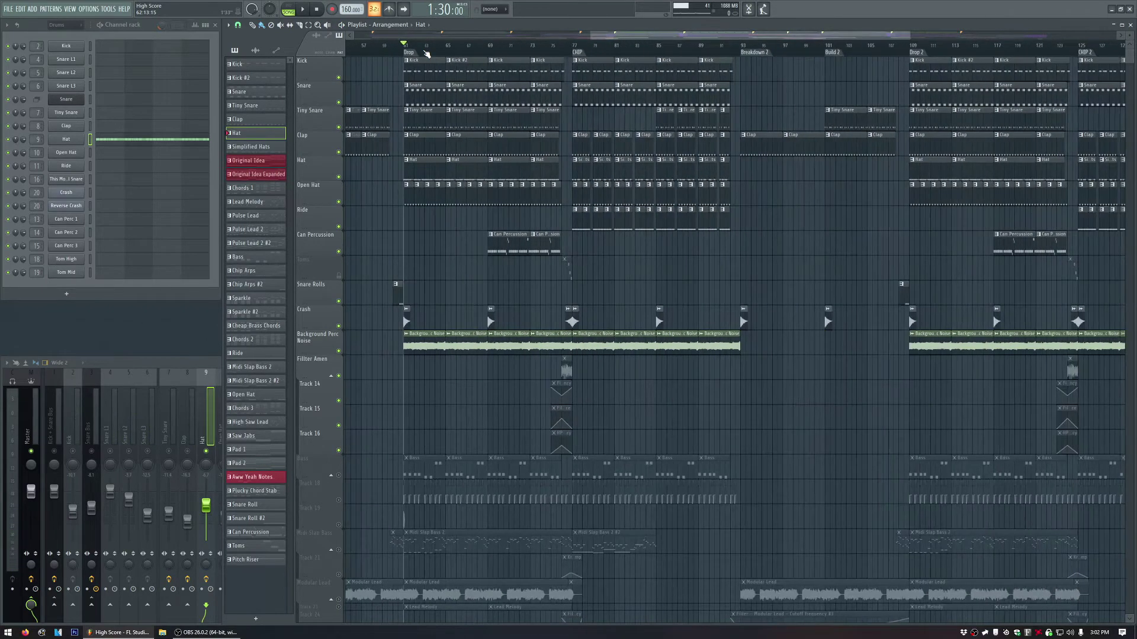
pyautogui.click(199, 364)
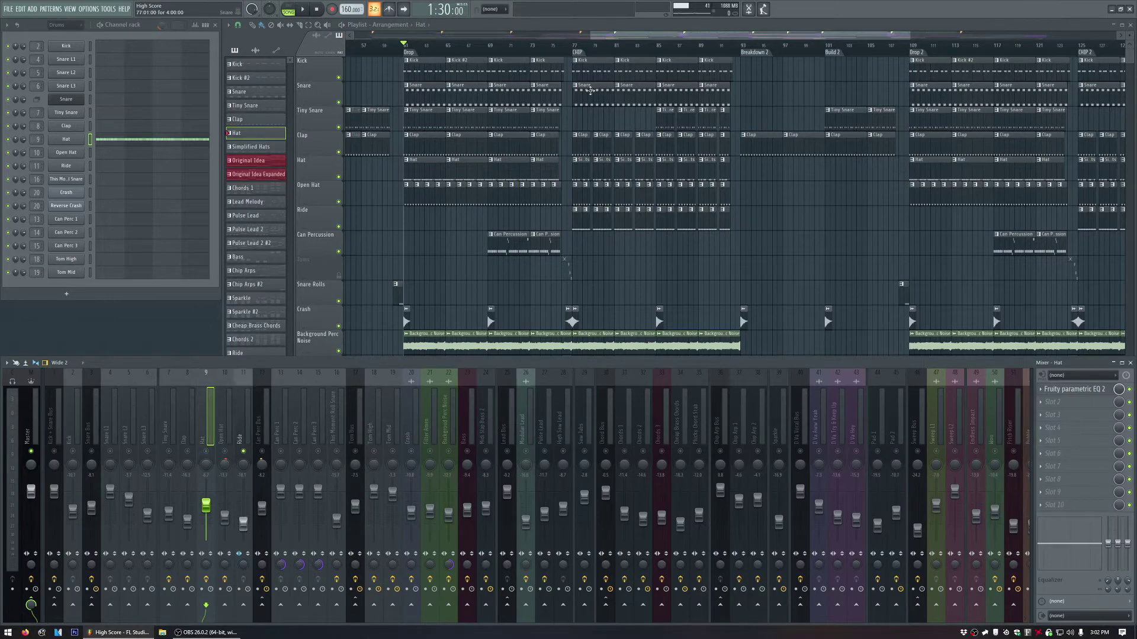
pyautogui.moveTo(622, 43); pyautogui.dragTo(457, 52)
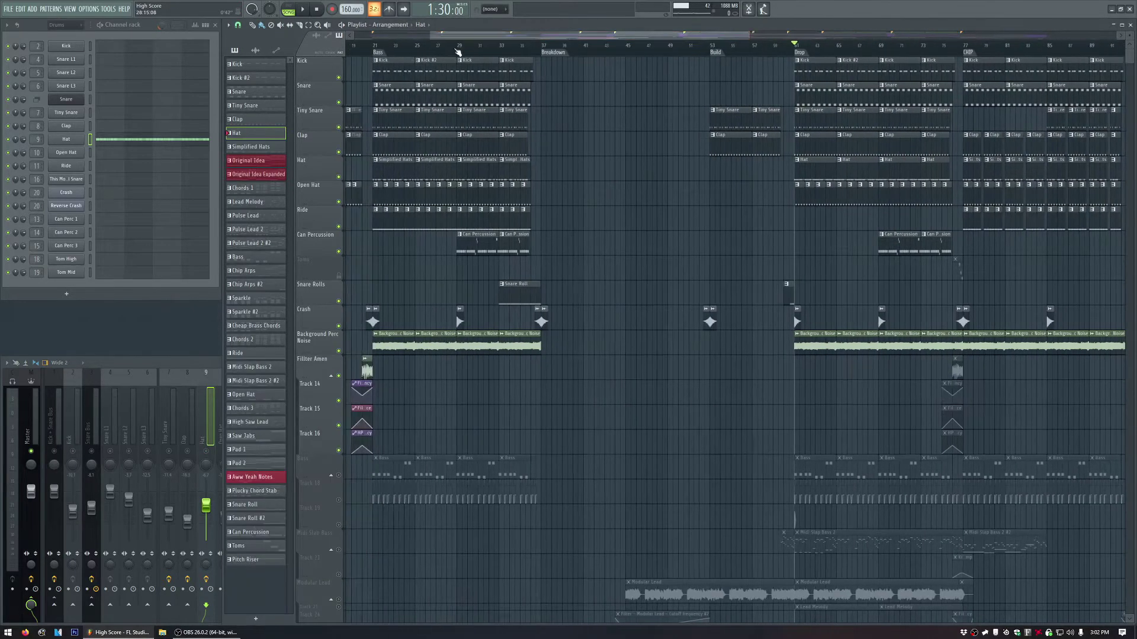
pyautogui.click(376, 47)
pyautogui.click(380, 227)
pyautogui.press('space')
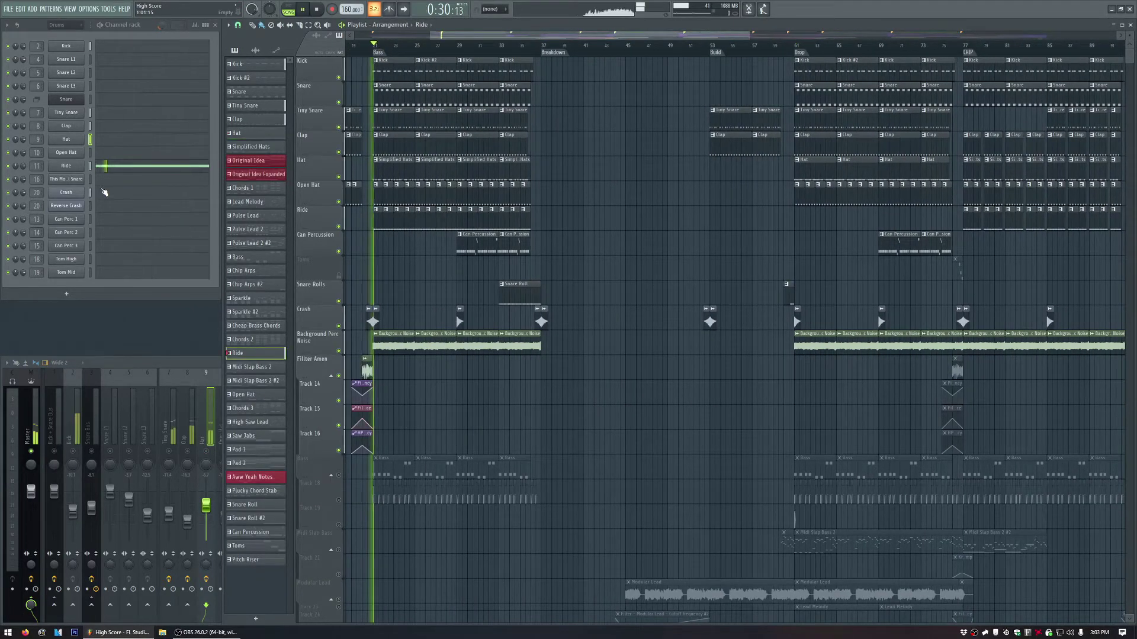
pyautogui.click(71, 168)
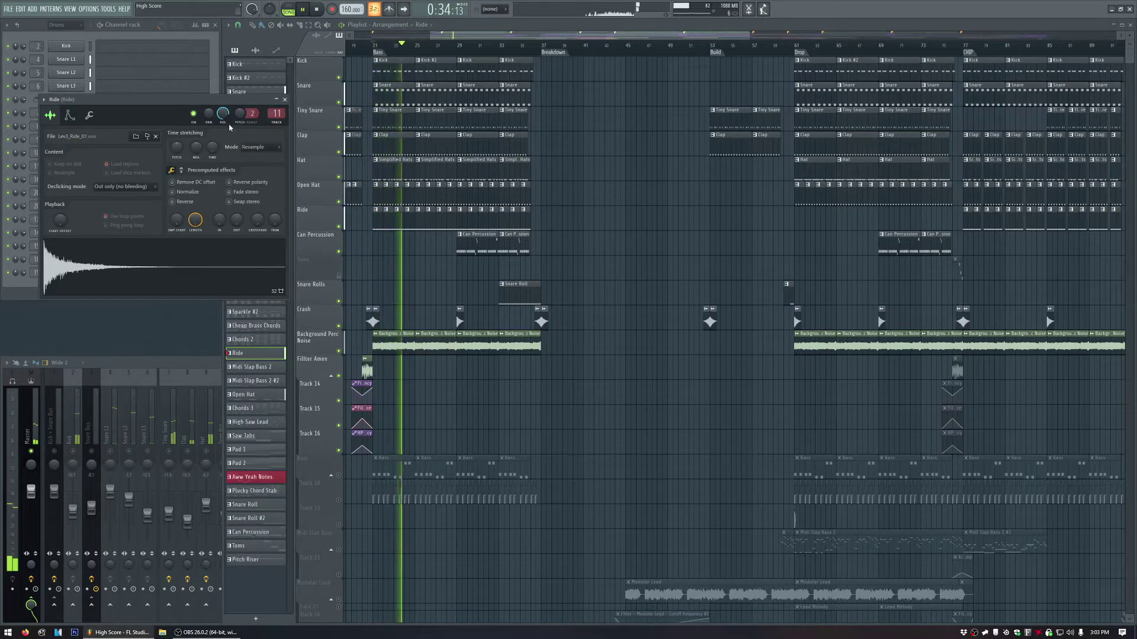
pyautogui.click(285, 99)
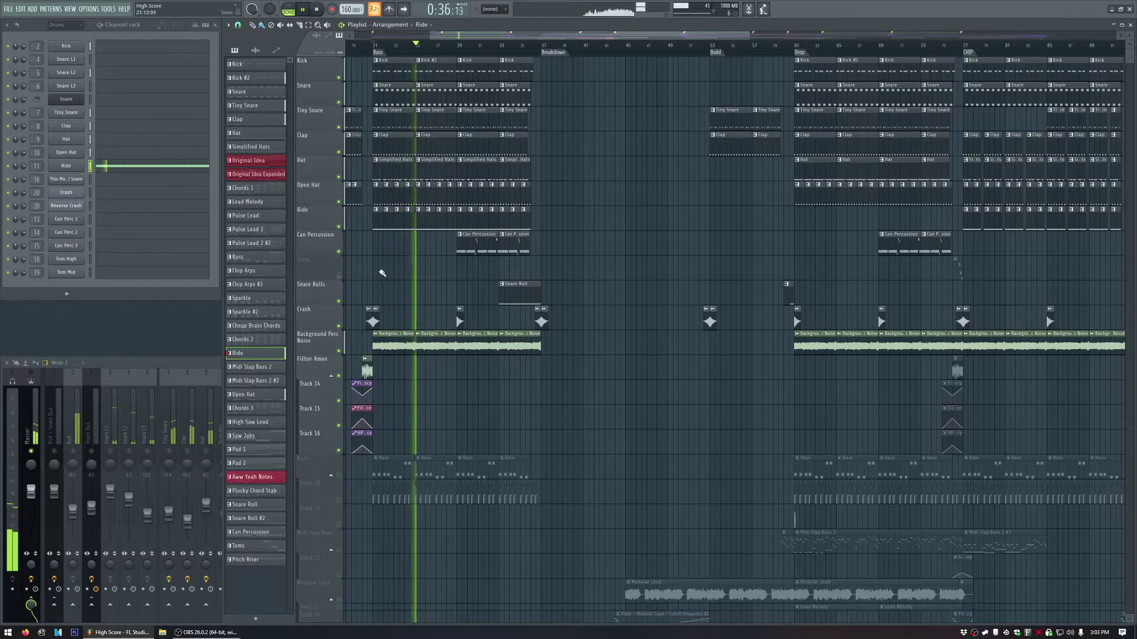
pyautogui.press('space')
# Isolate the Can Perc Bus with Can Perc 1, 2 and 3 in the mixer, and set the playback position to bar 29.
pyautogui.click(195, 365)
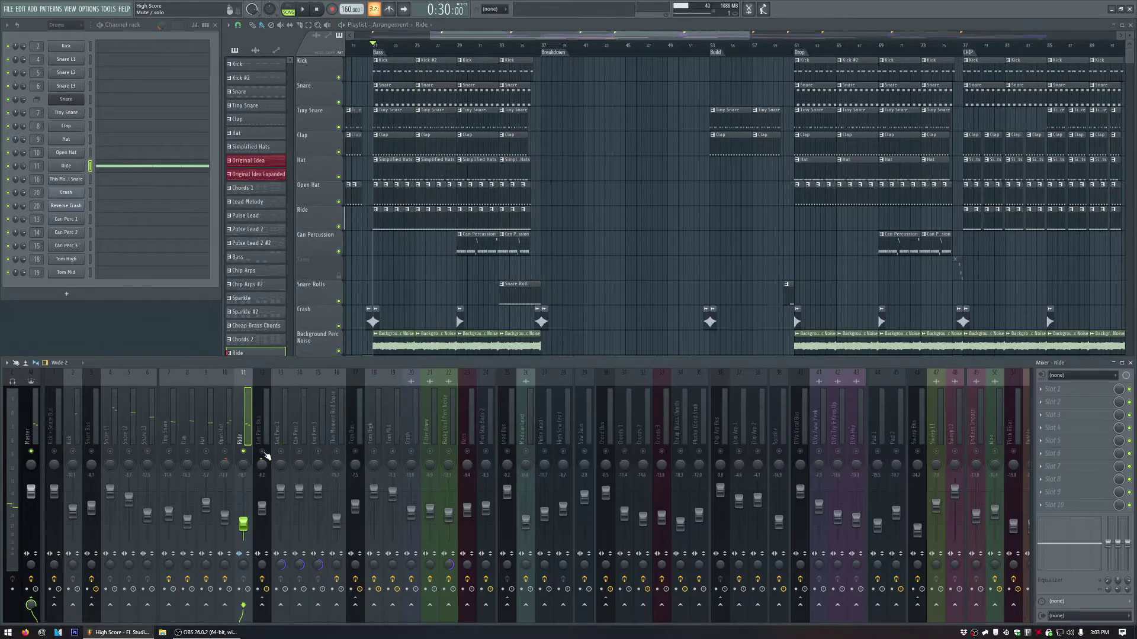
pyautogui.click(262, 452)
pyautogui.click(280, 451)
pyautogui.click(298, 452)
pyautogui.click(318, 452)
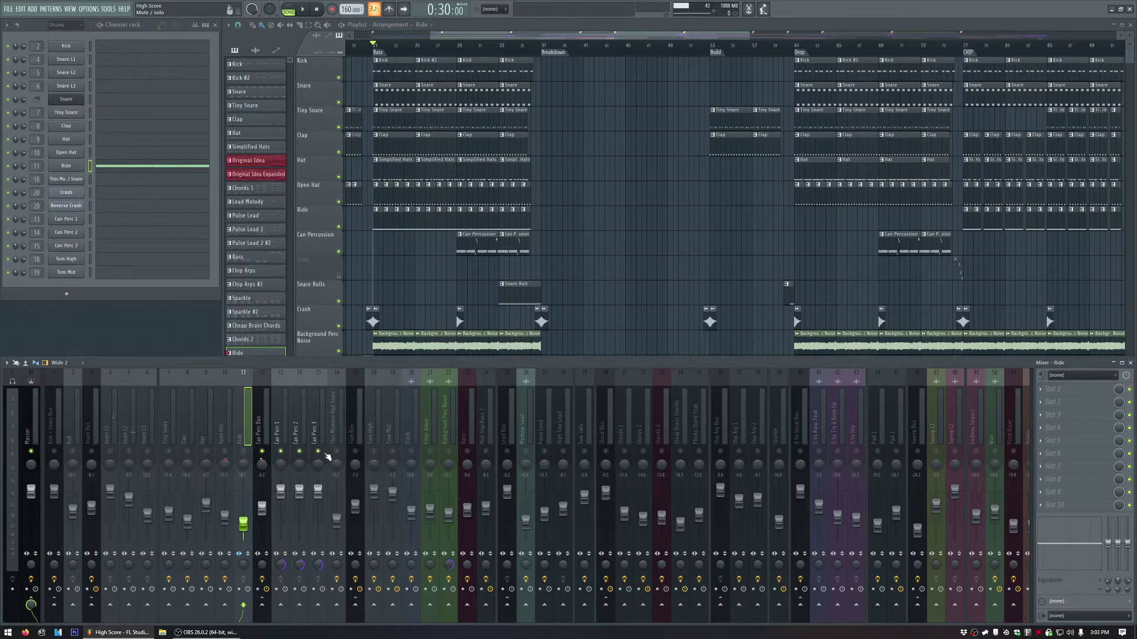
pyautogui.click(457, 53)
pyautogui.scroll(3, 513, 54)
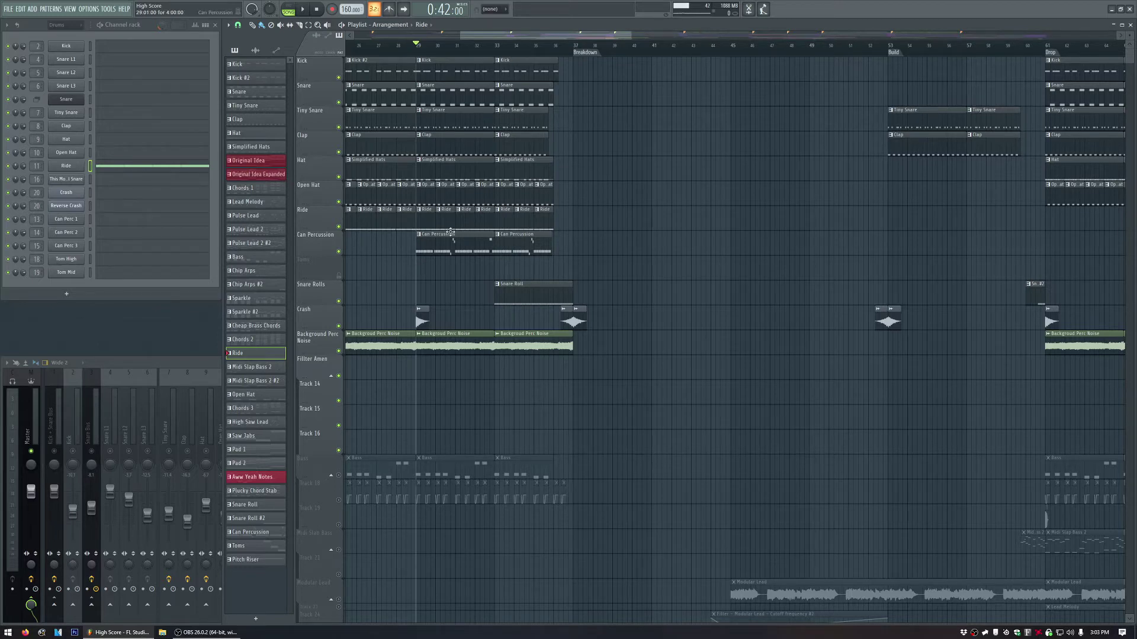
# Play the Can Percussion pattern in pattern mode and view the Can Perc 1 notes in the piano roll, closing it.
pyautogui.click(186, 366)
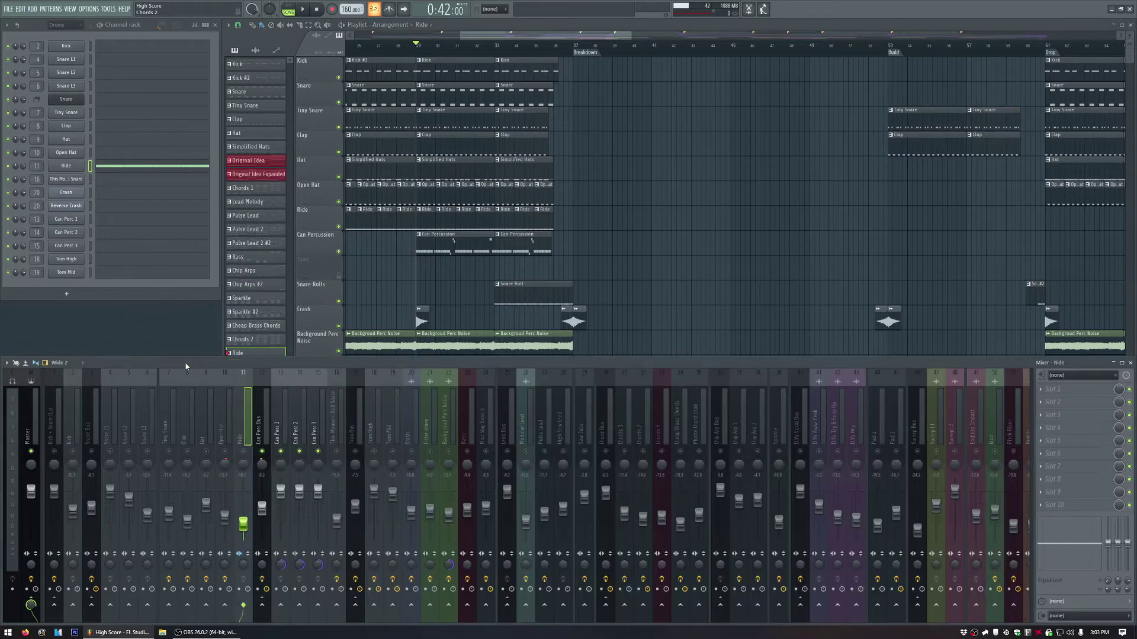
pyautogui.click(444, 250)
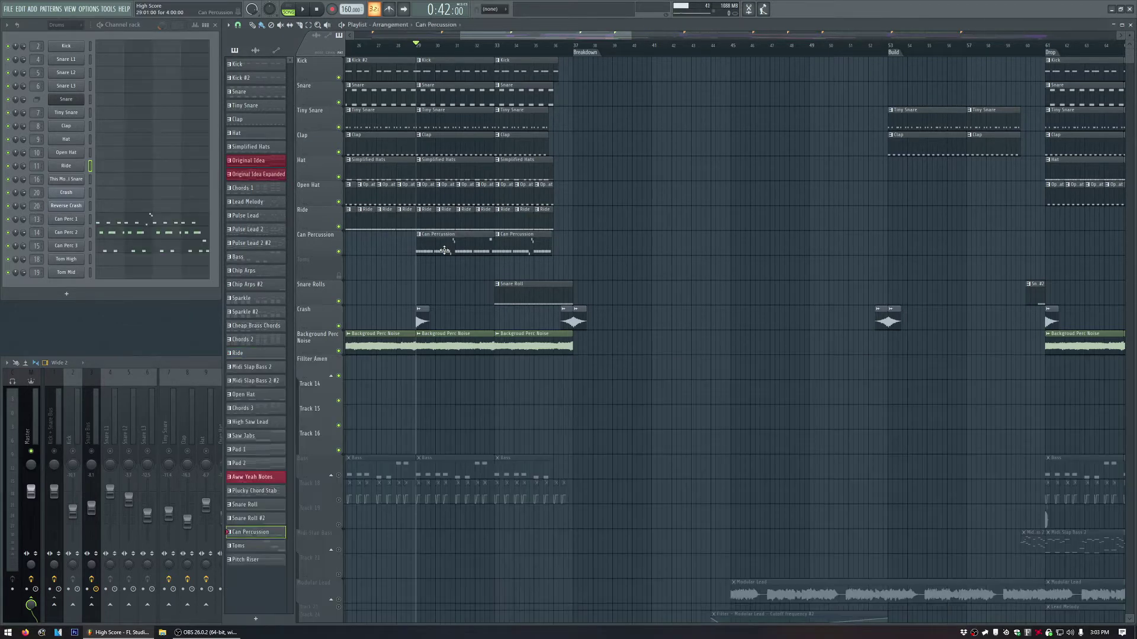
pyautogui.click(289, 9)
pyautogui.click(303, 9)
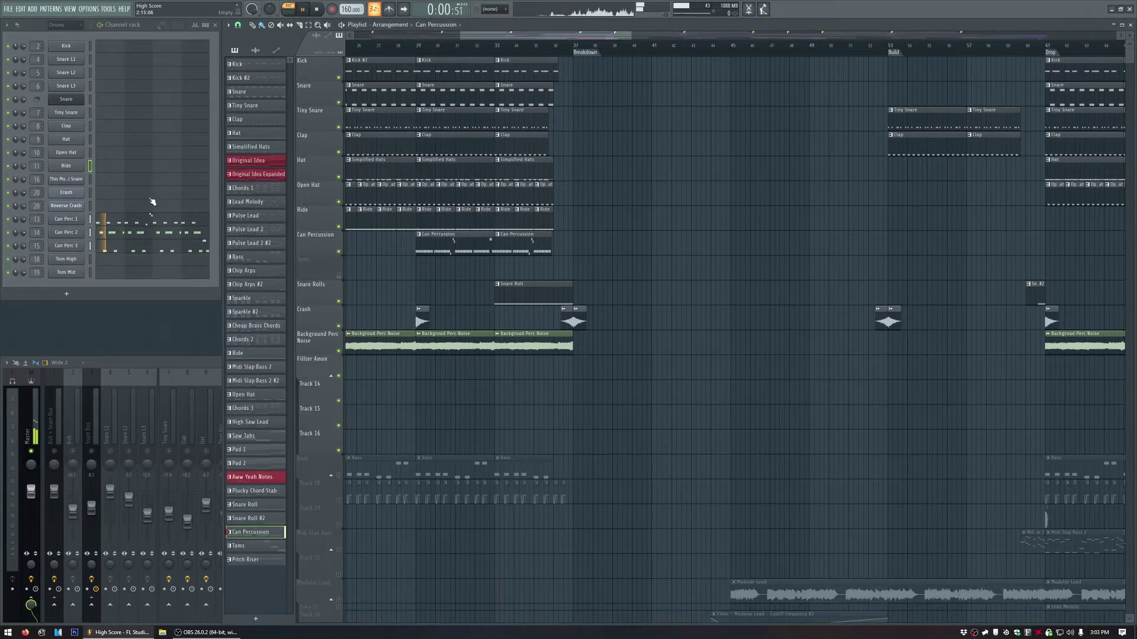
pyautogui.click(142, 225)
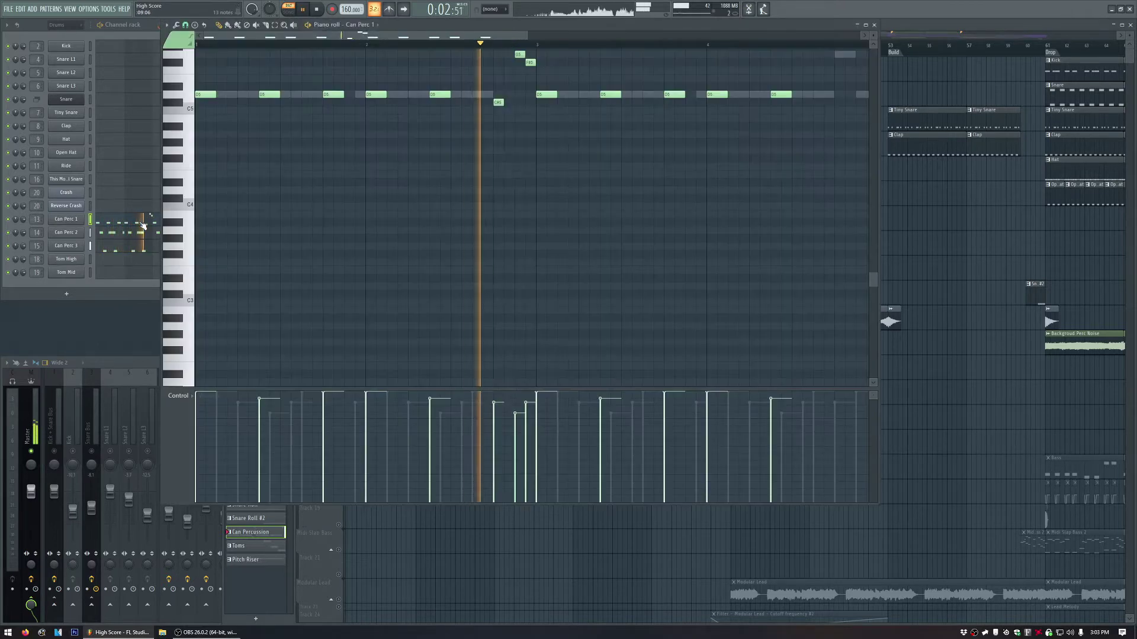
pyautogui.scroll(-2, 492, 267)
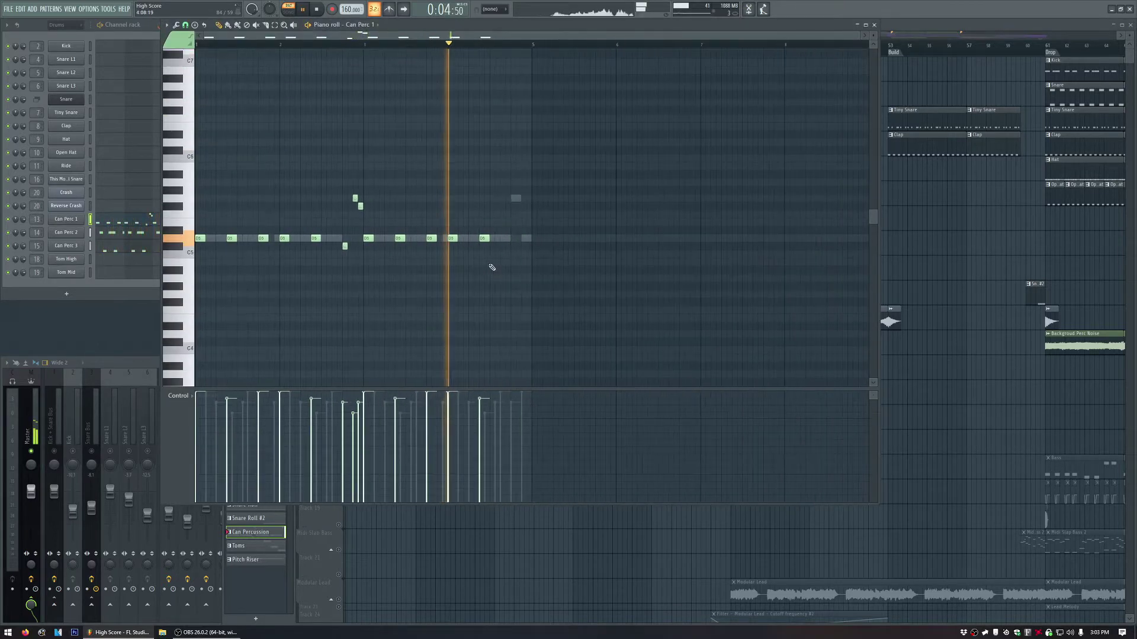
pyautogui.click(860, 26)
pyautogui.press('space')
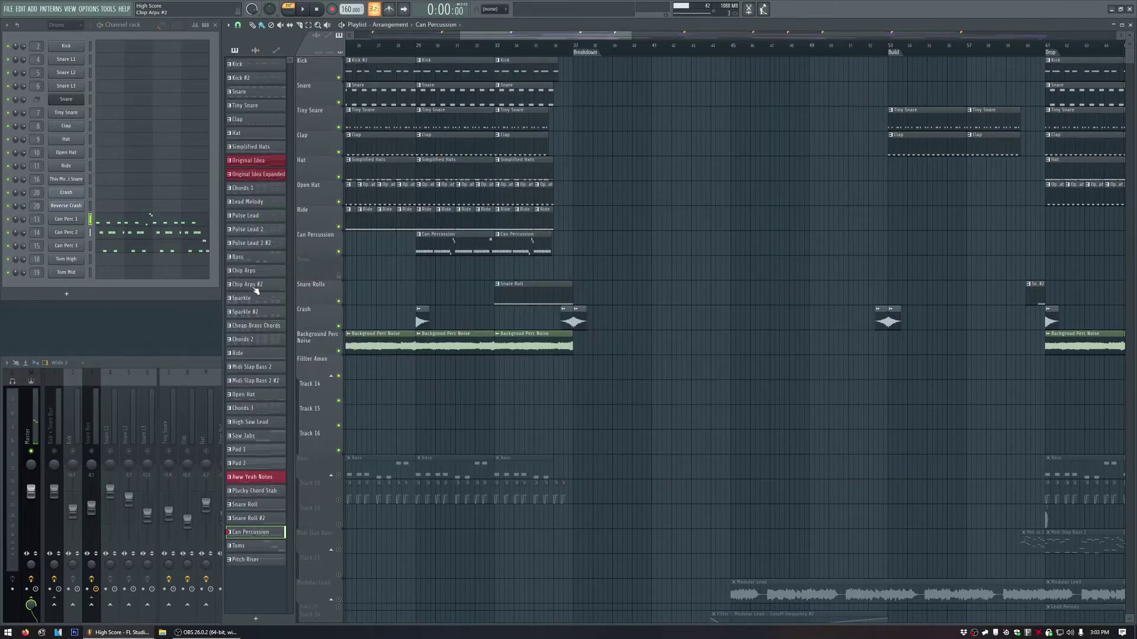
# Unsolo the can percussion to re-enable all mixer tracks, and play the full drums in song mode from bar 29.
pyautogui.click(196, 363)
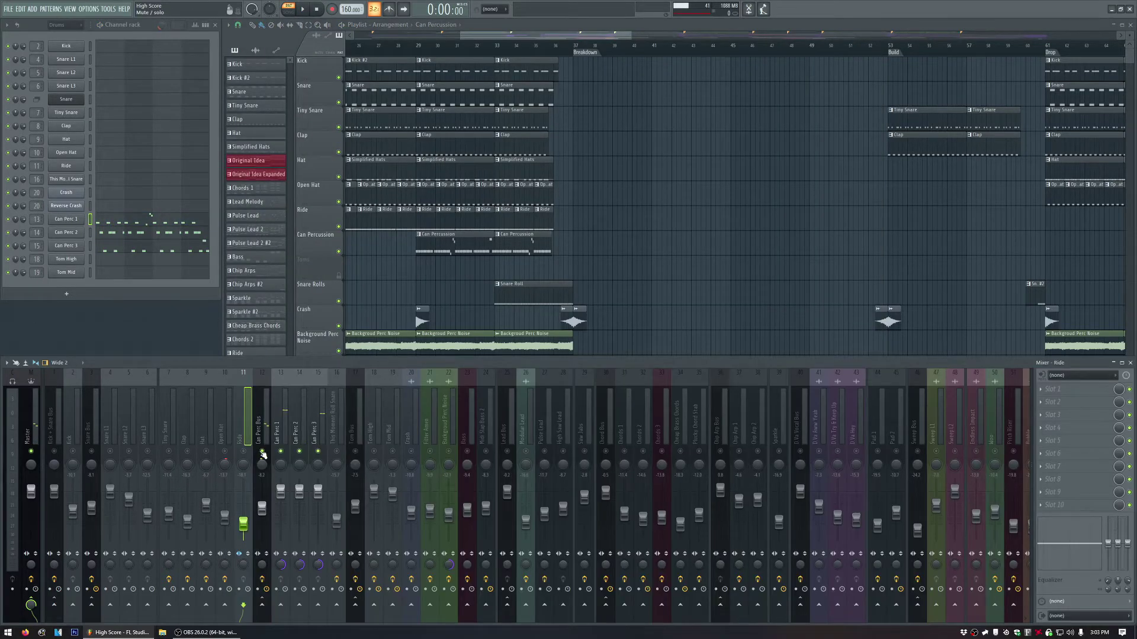
pyautogui.click(418, 46)
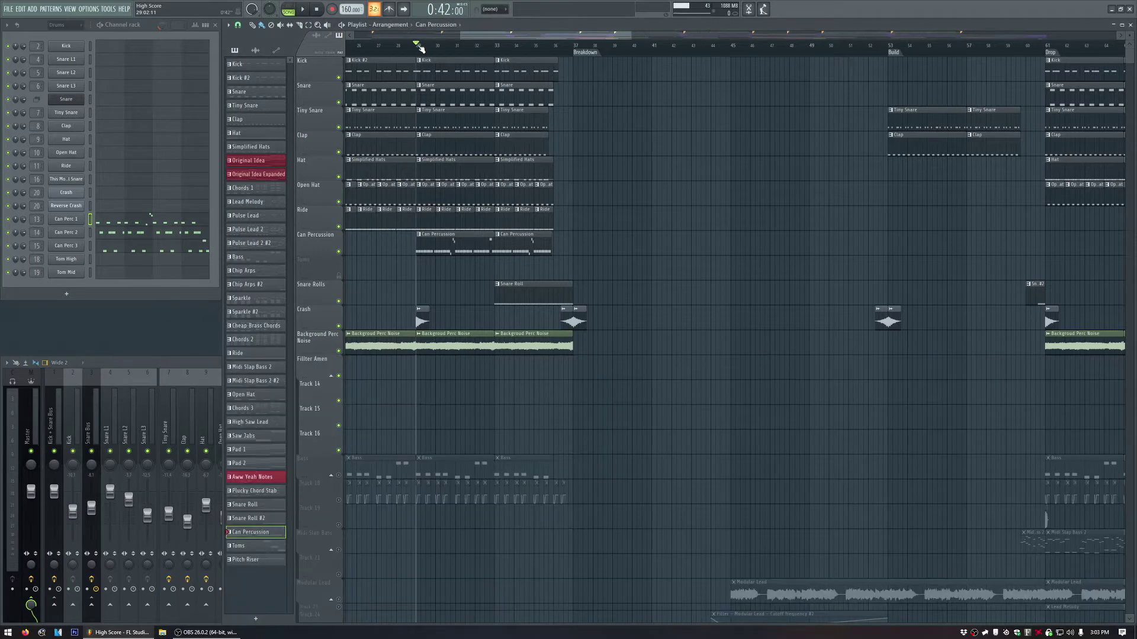
pyautogui.press('space')
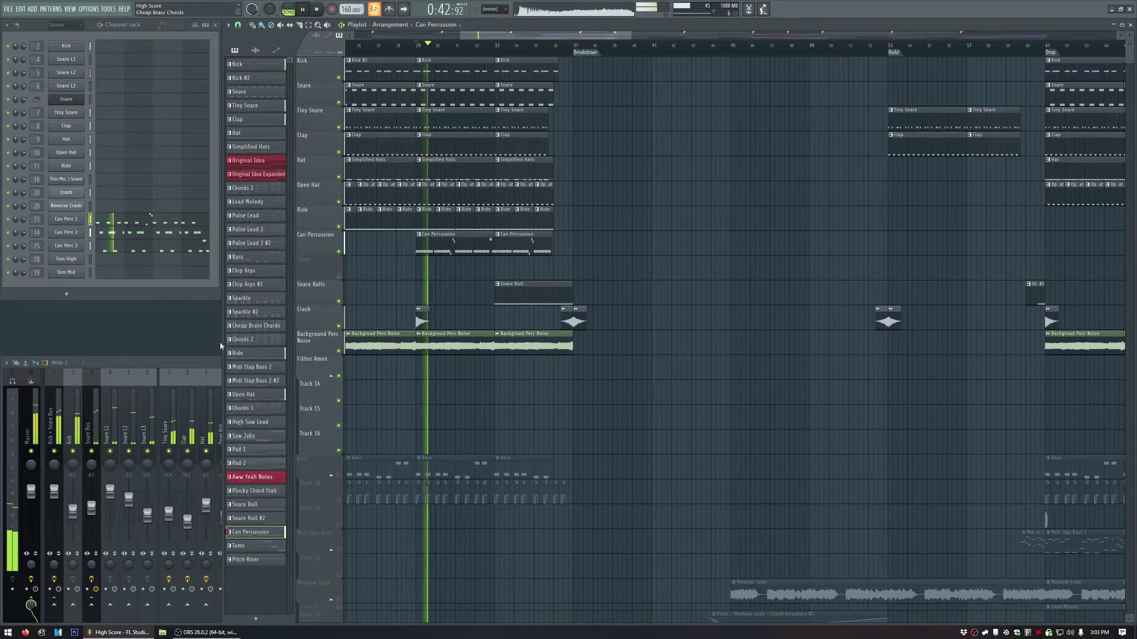
pyautogui.click(201, 363)
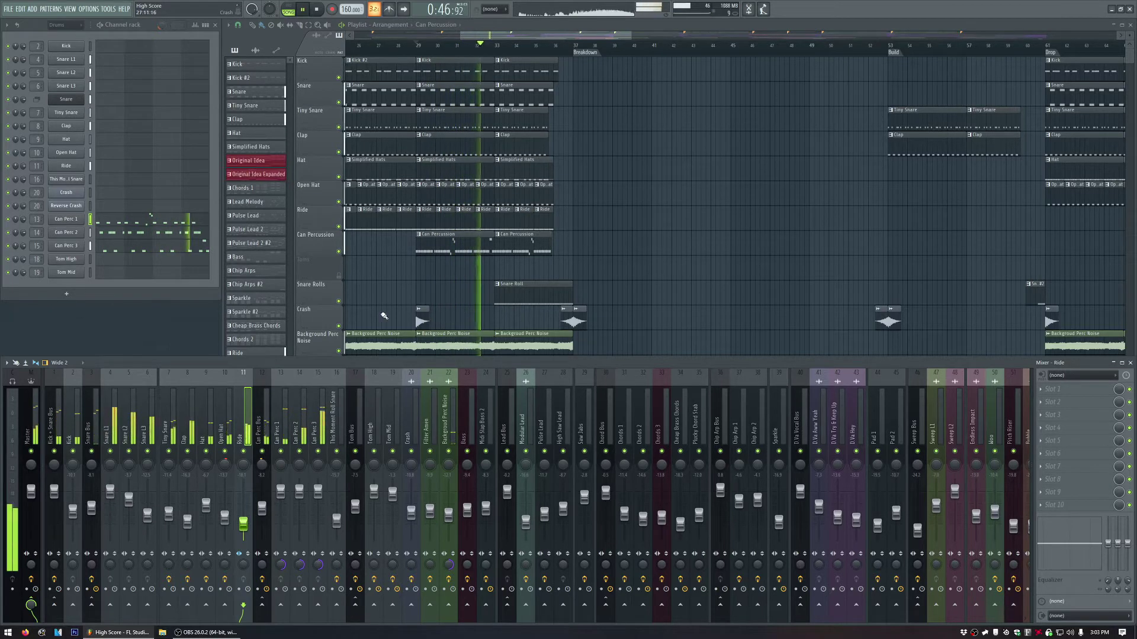
pyautogui.press('space')
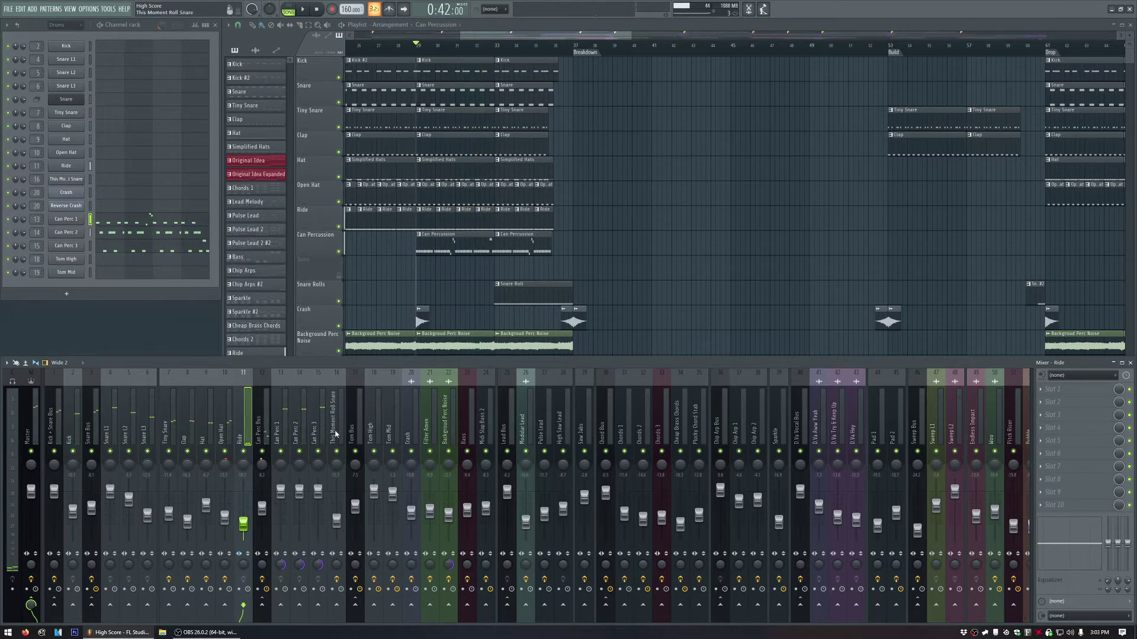
# Play the Snare Roll pattern in pattern mode and show the effect slots of the This Moment Roll Snare mixer track.
pyautogui.click(541, 289)
pyautogui.click(286, 9)
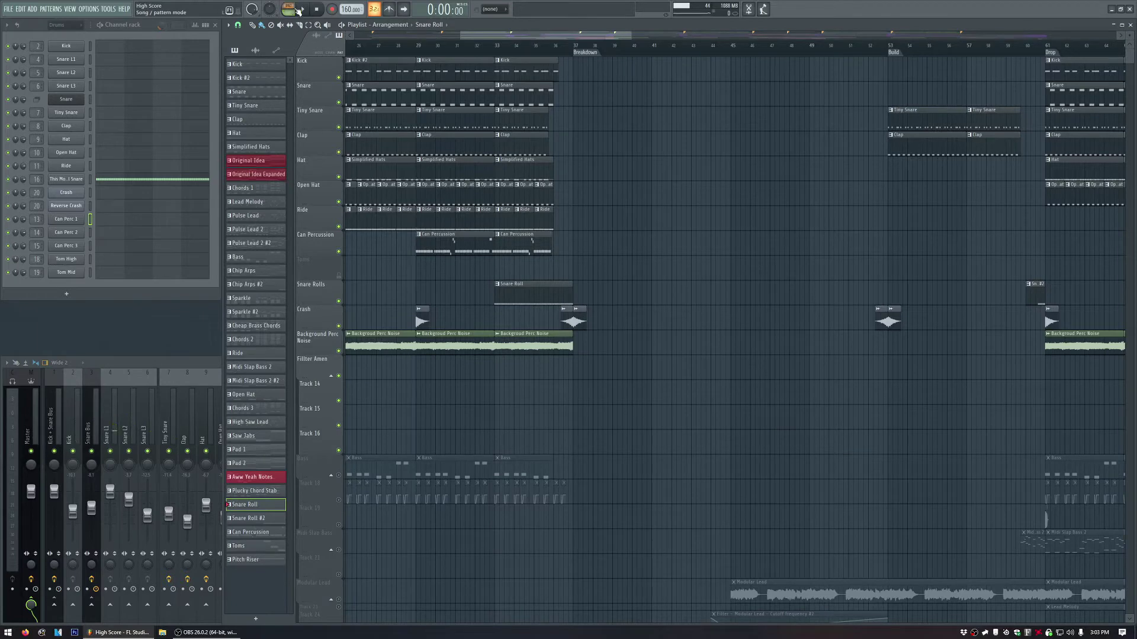
pyautogui.click(302, 9)
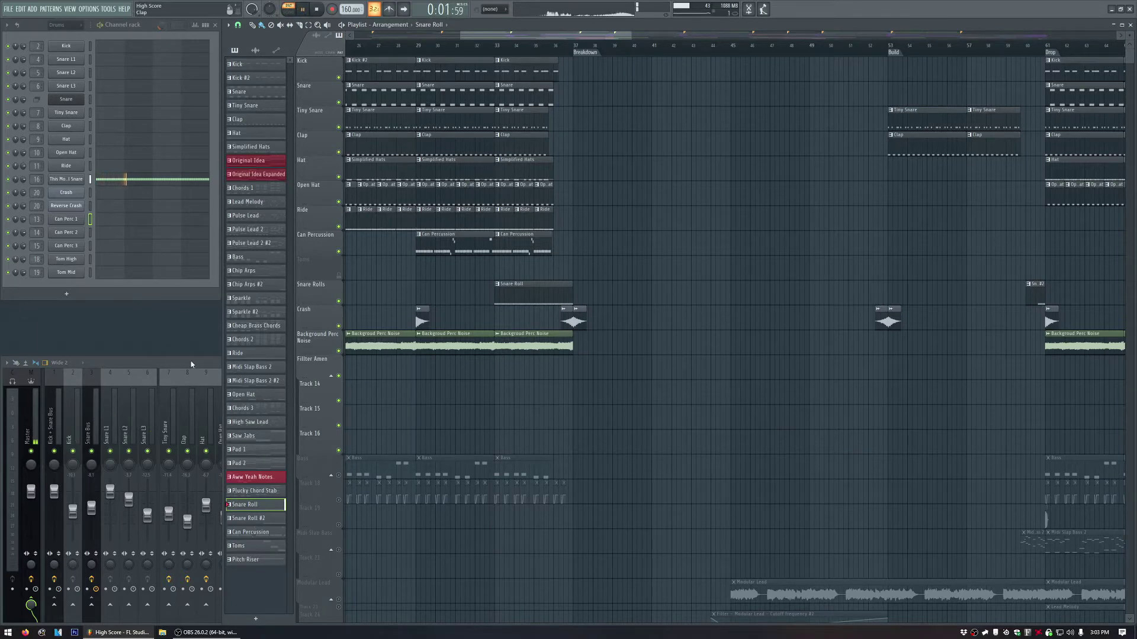
pyautogui.press('F9')
pyautogui.click(339, 424)
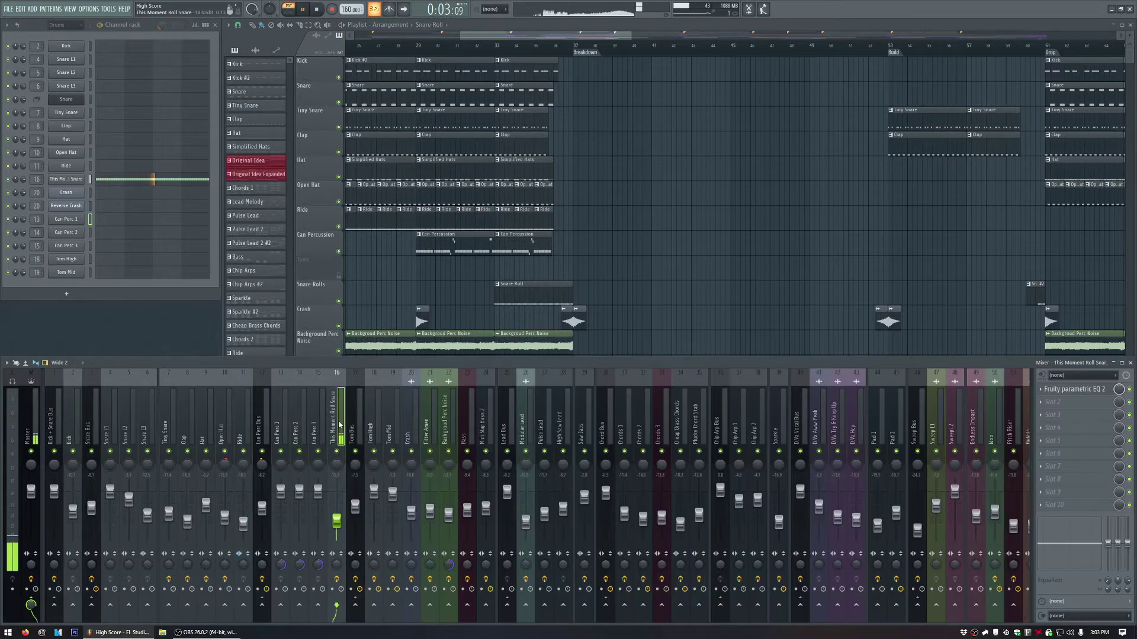
# Review the sample settings of the This Moment Roll Snare channel, stop playback and close the settings.
pyautogui.click(68, 180)
pyautogui.click(86, 151)
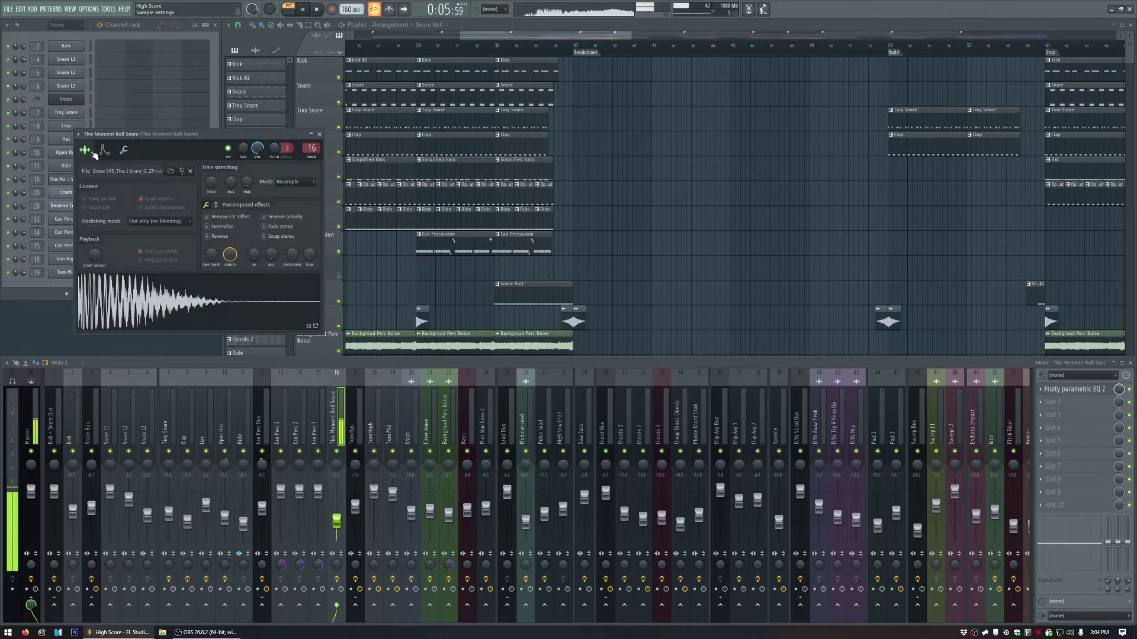
pyautogui.press('space')
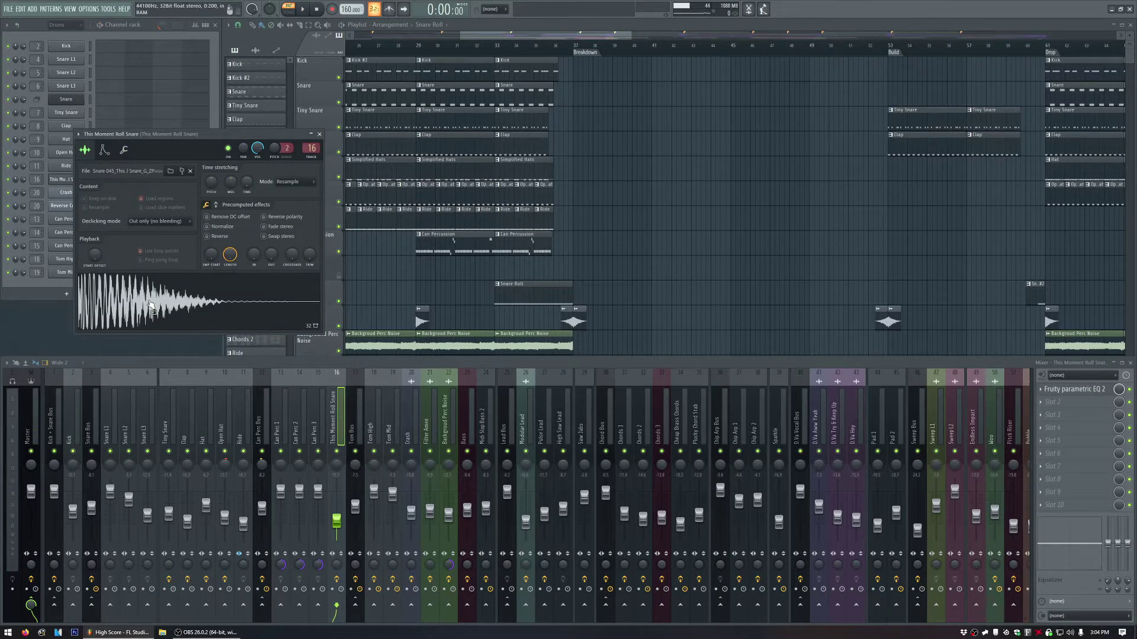
pyautogui.click(321, 135)
# Examine the This Moment Roll Snare notes in the piano roll, including their velocity and note fine pitch, and close it.
pyautogui.click(146, 178)
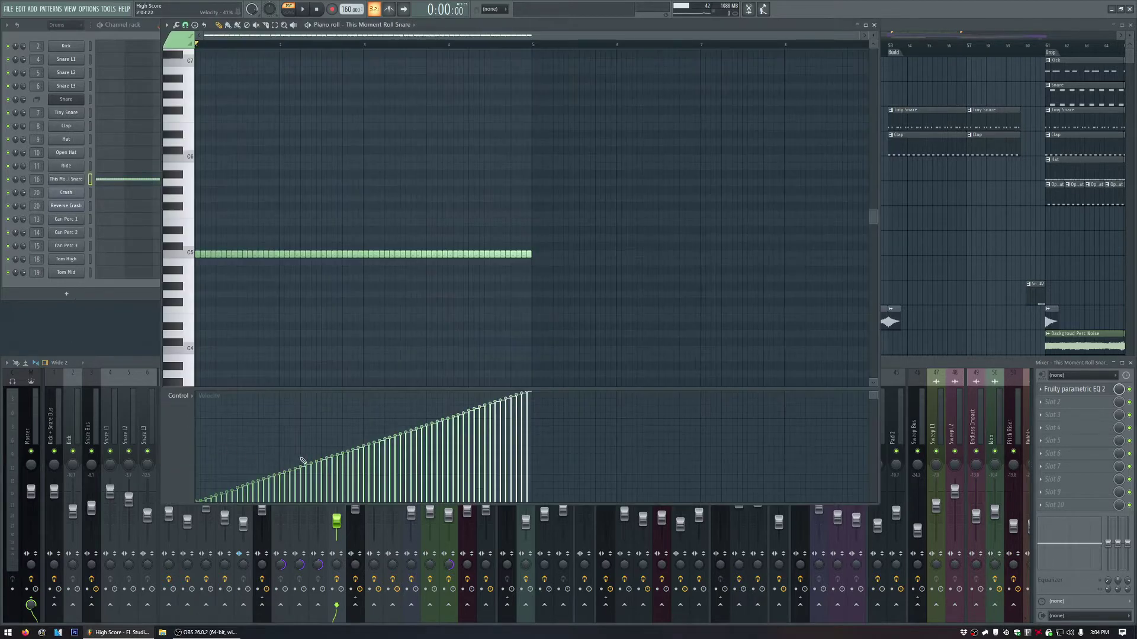
pyautogui.click(191, 396)
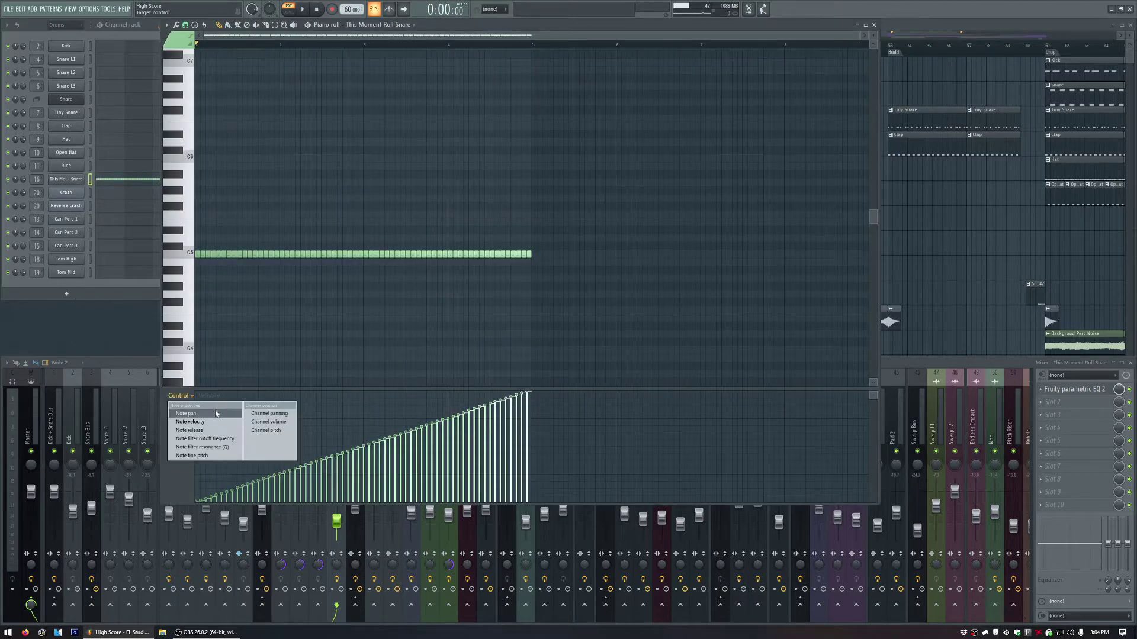
pyautogui.click(216, 456)
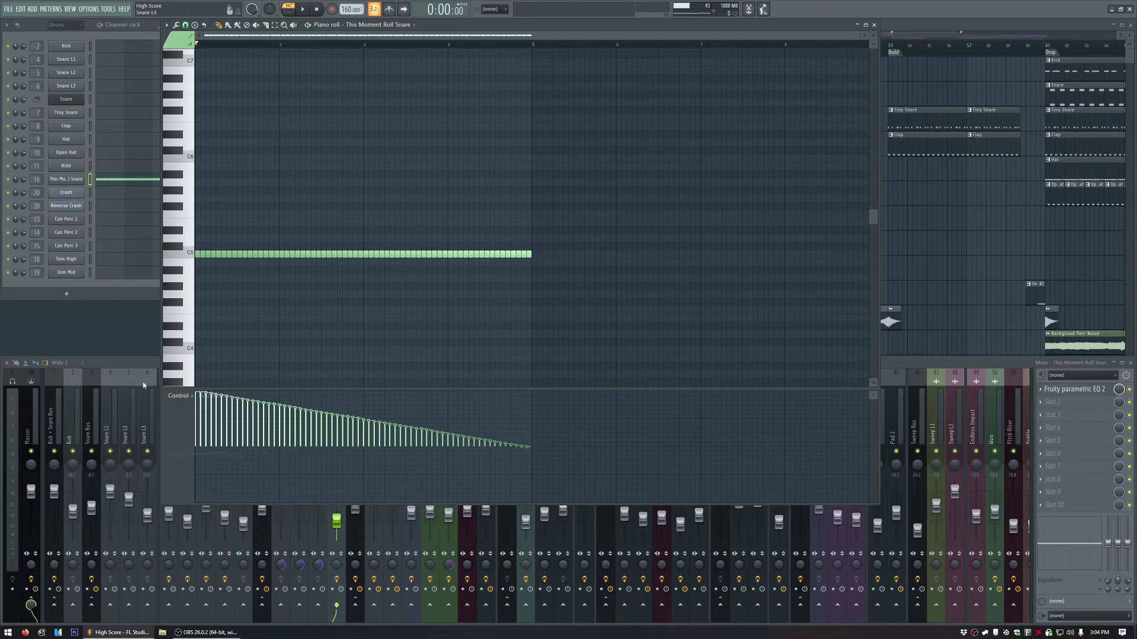
pyautogui.click(875, 26)
# Play the song from just before the Drop marker to hear the Snare Roll #2 clip in context, and stop playback.
pyautogui.doubleClick(632, 27)
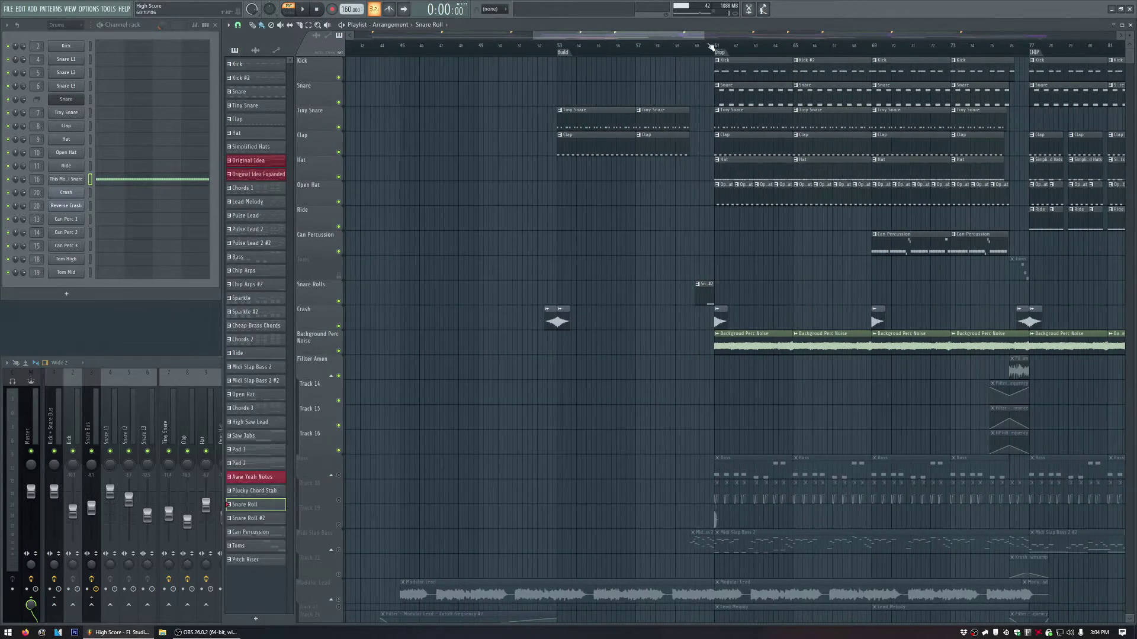
pyautogui.click(711, 46)
pyautogui.press('space')
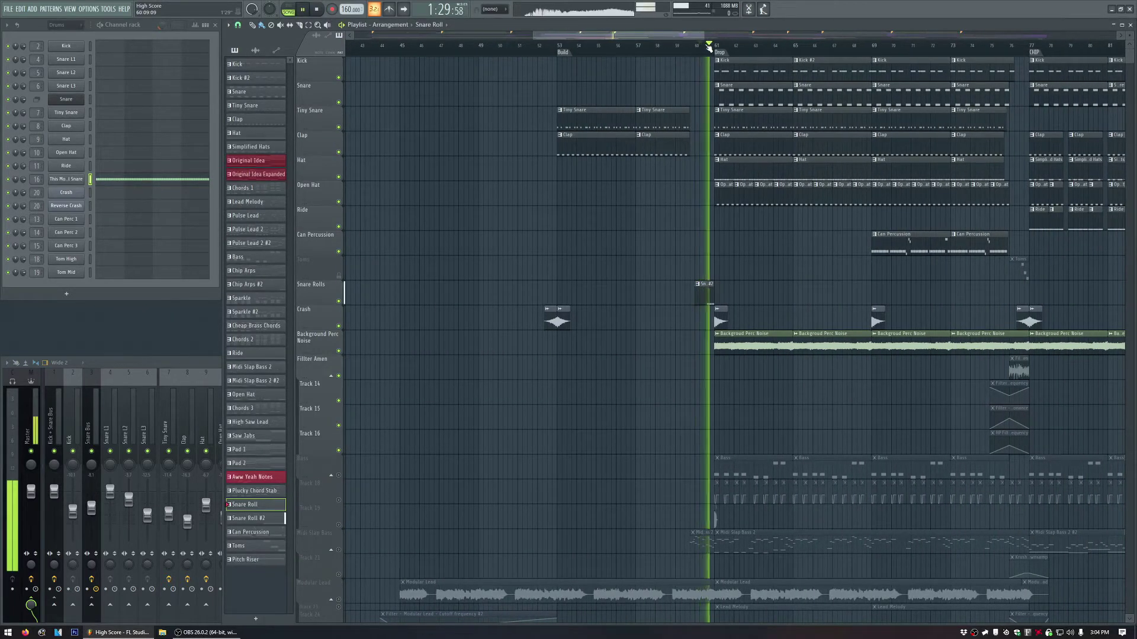
pyautogui.press('space')
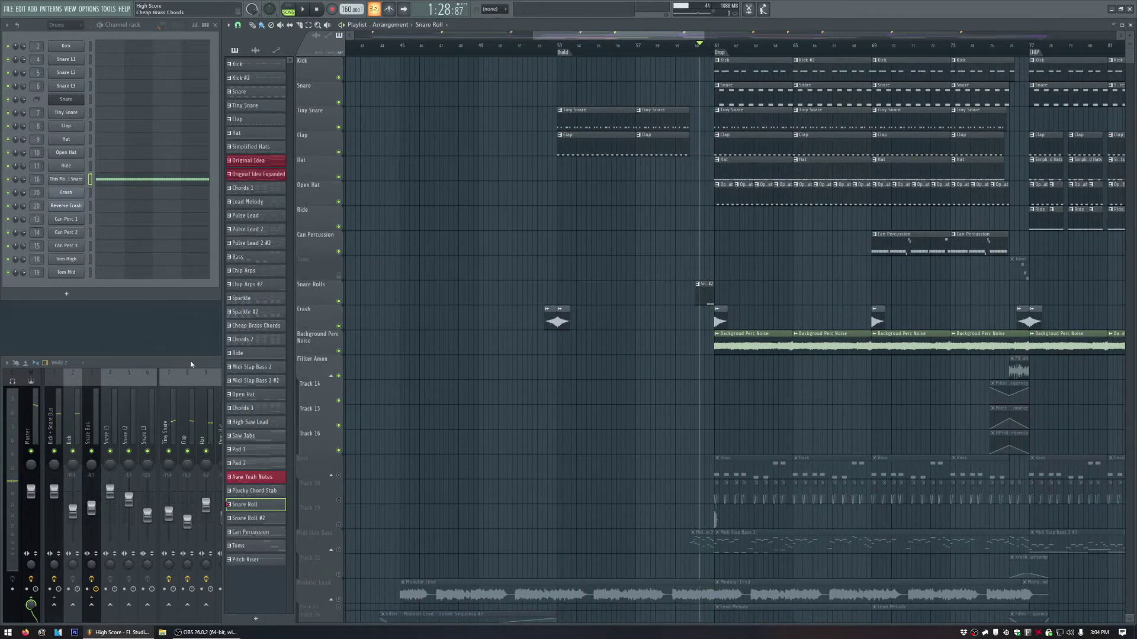
# View the Fruity parametric EQ 2 curve on the This Moment Roll Snare mixer track and close it.
pyautogui.doubleClick(178, 359)
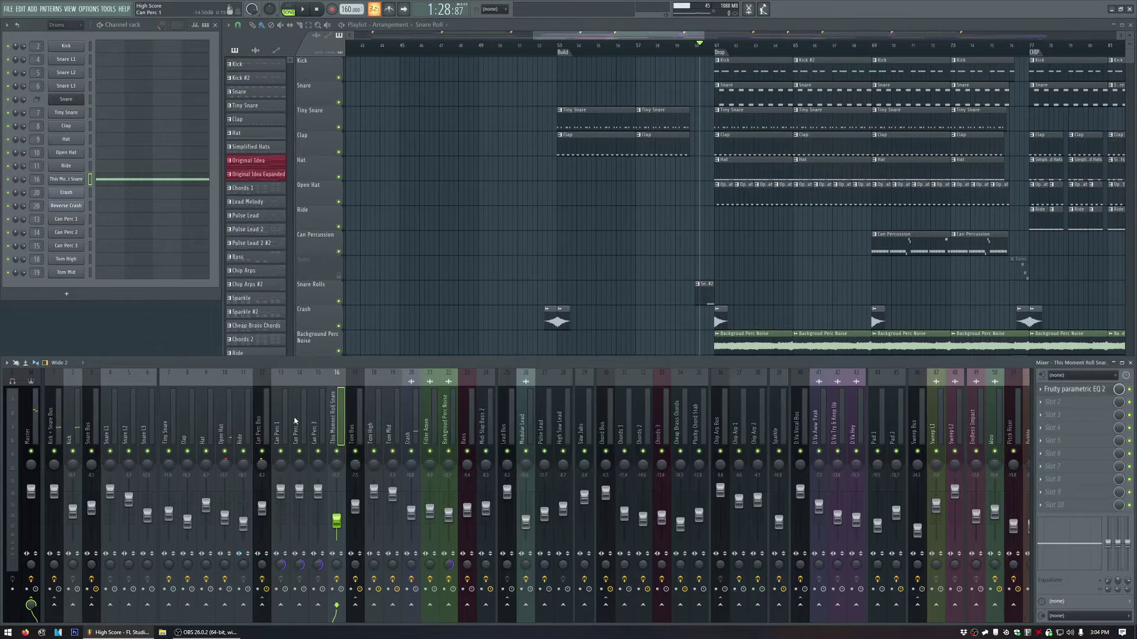
pyautogui.click(1086, 389)
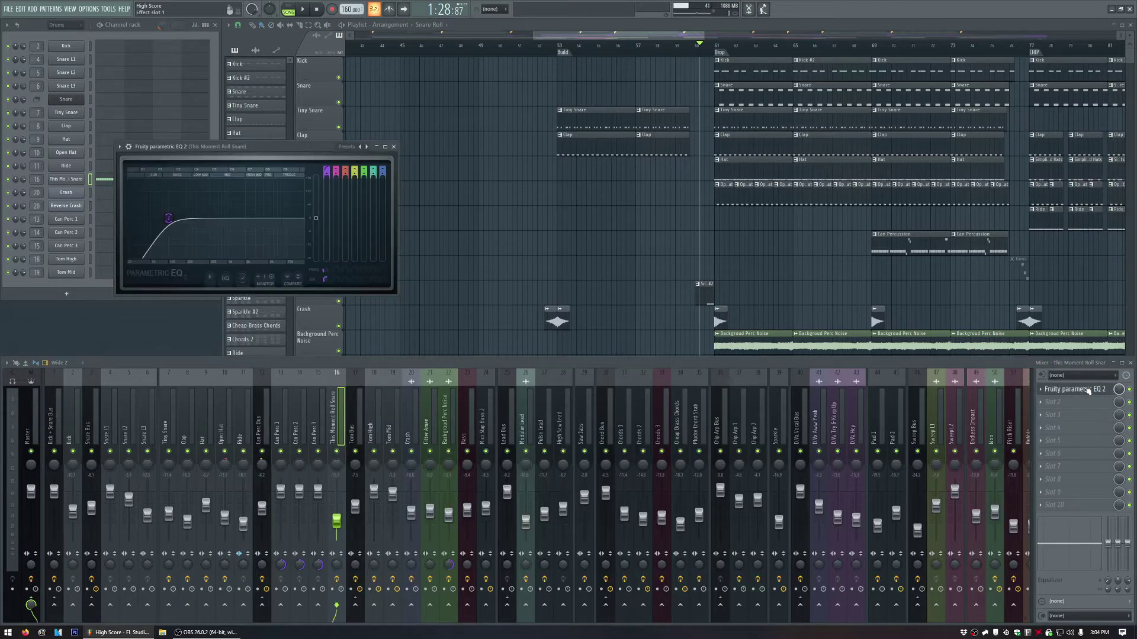
pyautogui.click(1088, 389)
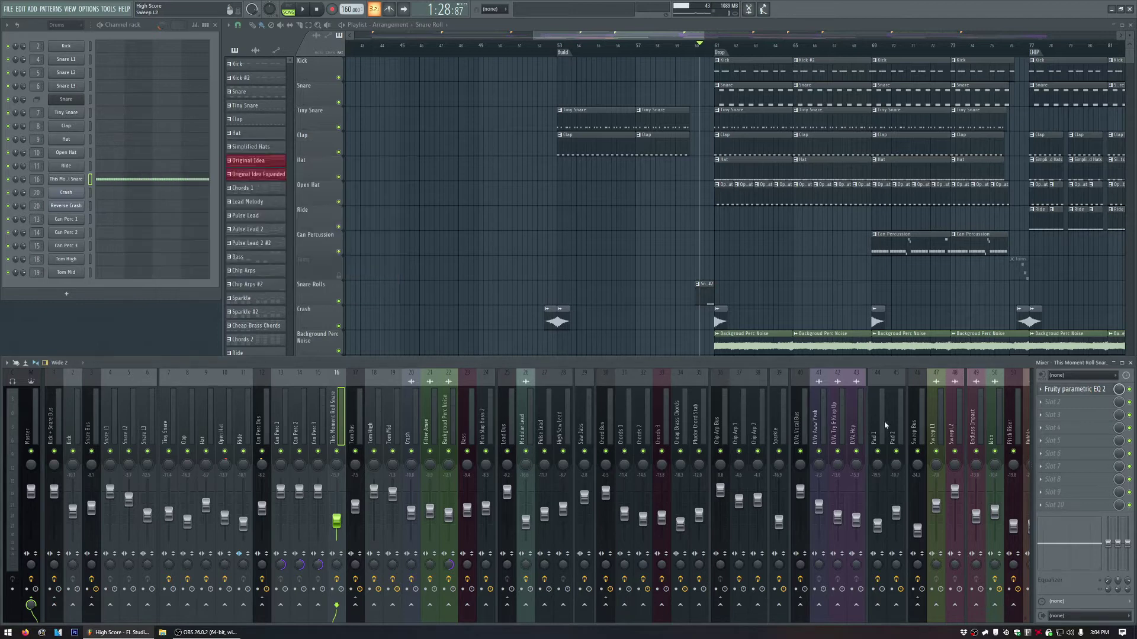
# Check the Can Perc 1 and Can Perc Bus effect slots, review the bus's chipcrusher settings and close the plugin.
pyautogui.click(263, 428)
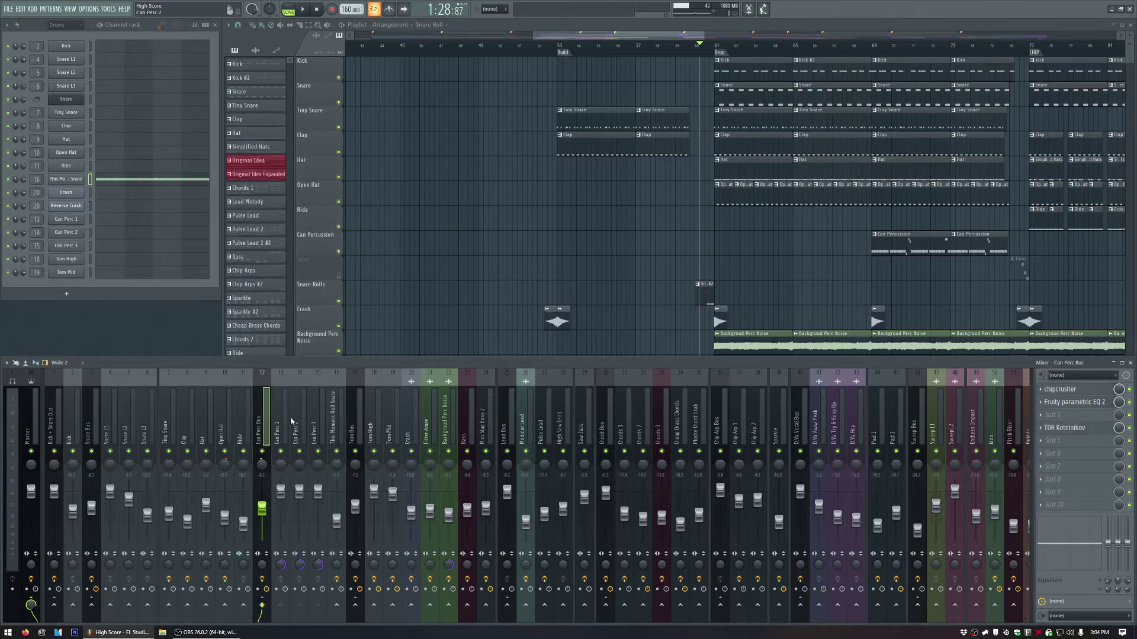
pyautogui.click(283, 428)
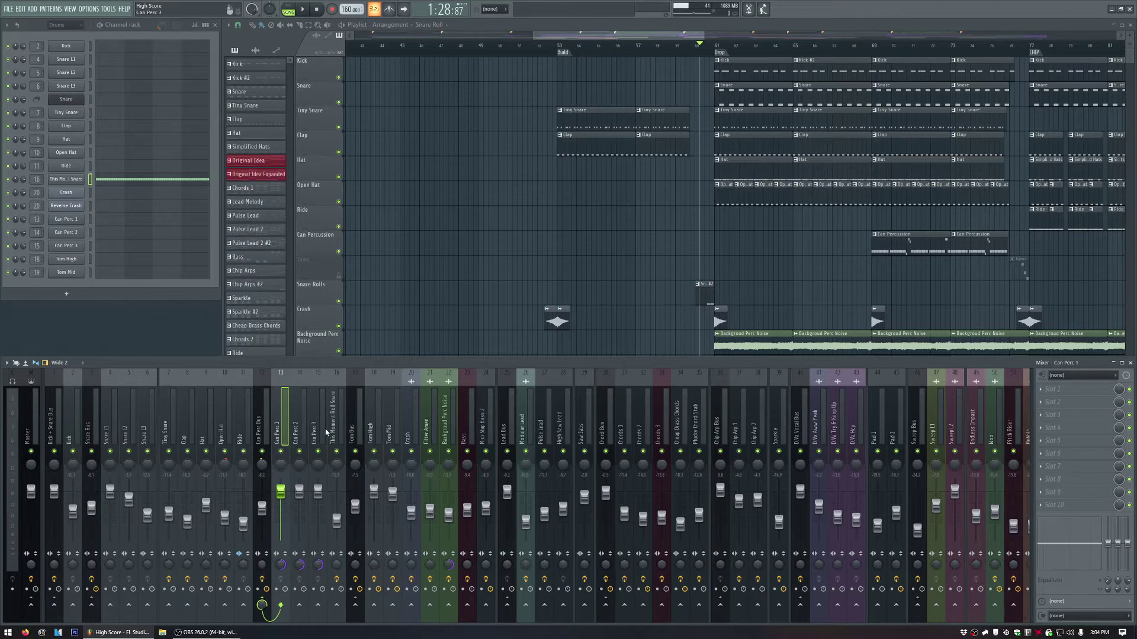
pyautogui.click(262, 425)
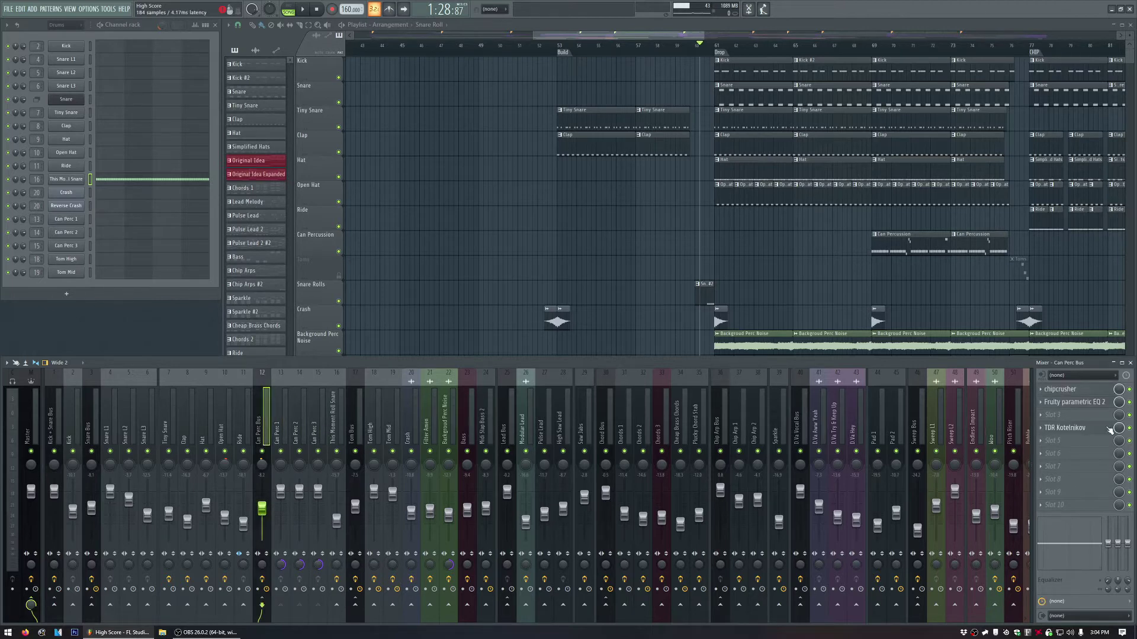
pyautogui.click(1097, 397)
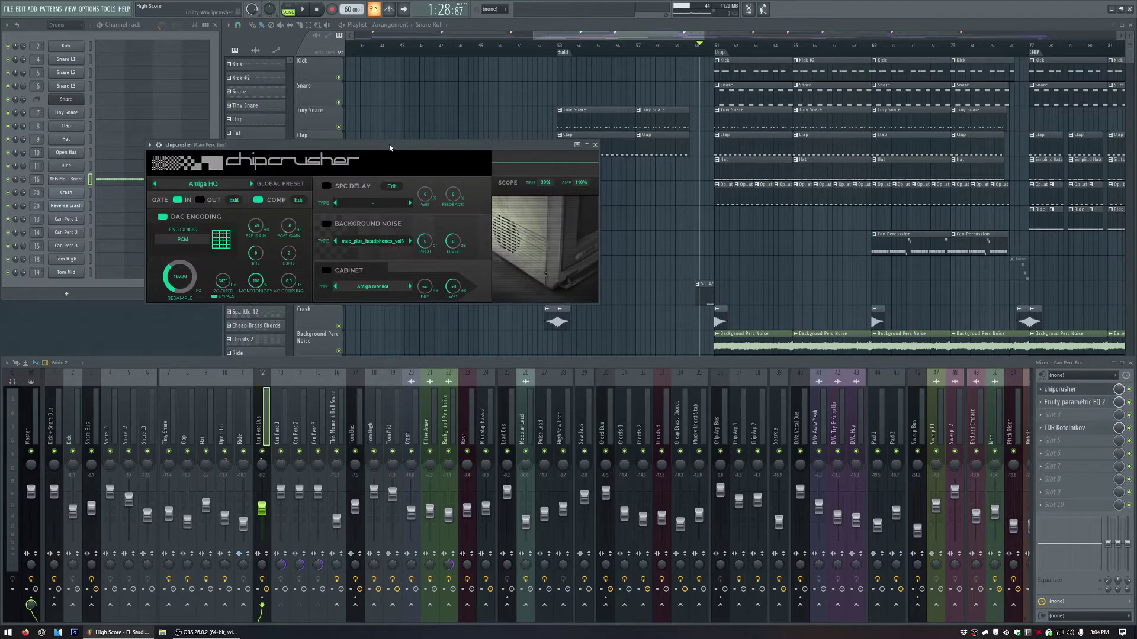
pyautogui.moveTo(389, 147); pyautogui.dragTo(338, 147)
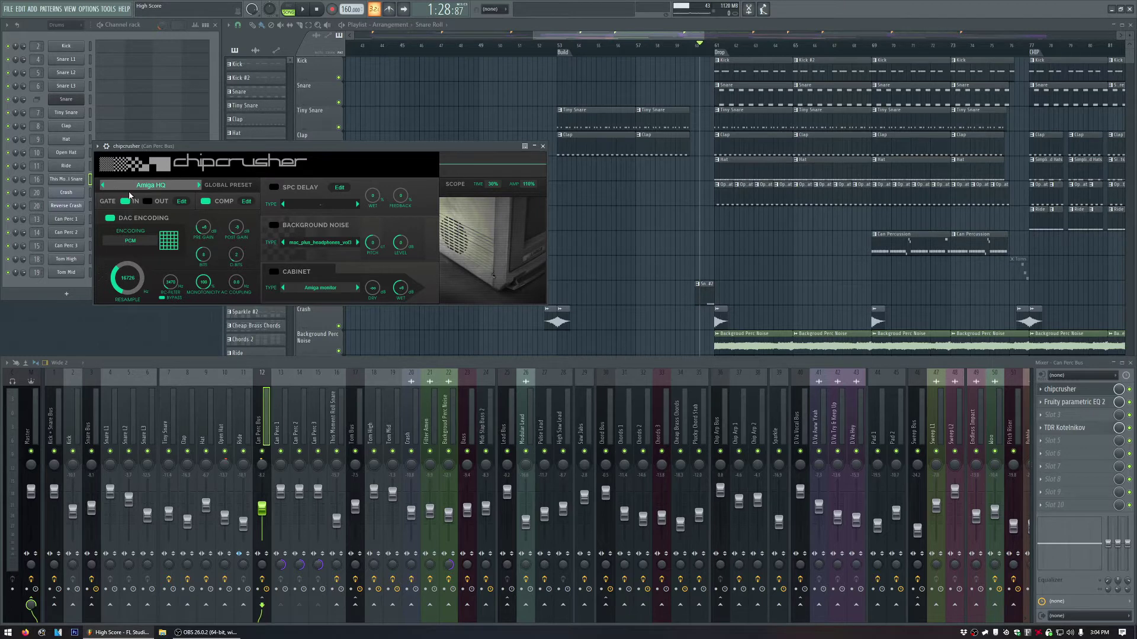
pyautogui.click(543, 146)
# Inspect the Fruity parametric EQ 2 bands on the Can Perc Bus and close the equalizer.
pyautogui.click(1086, 406)
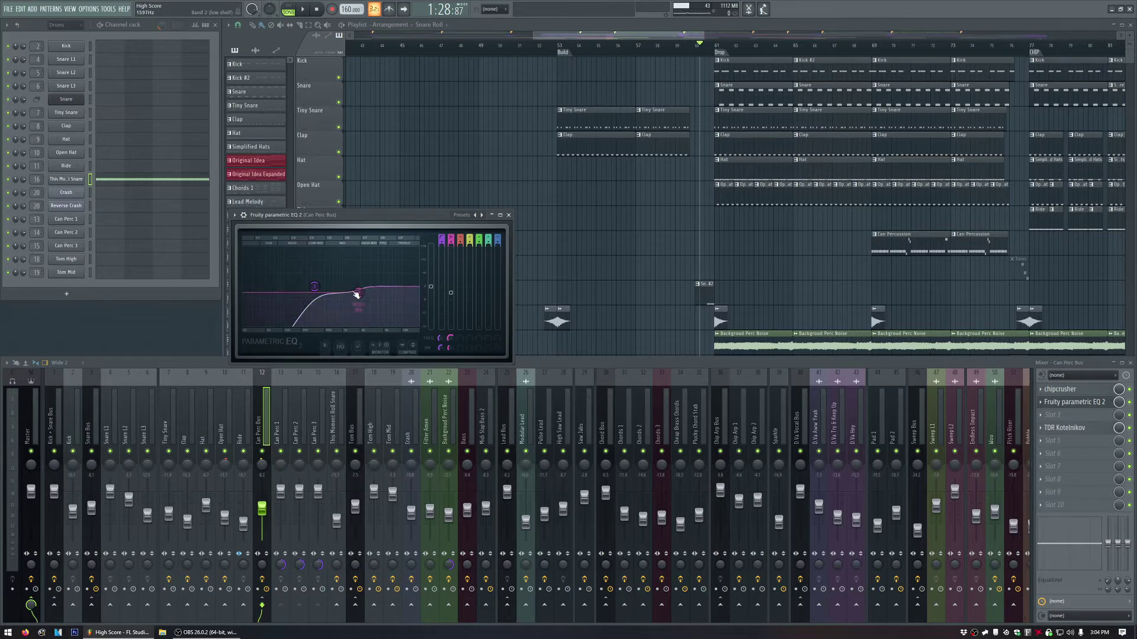
pyautogui.moveTo(357, 294); pyautogui.dragTo(335, 295)
pyautogui.click(508, 215)
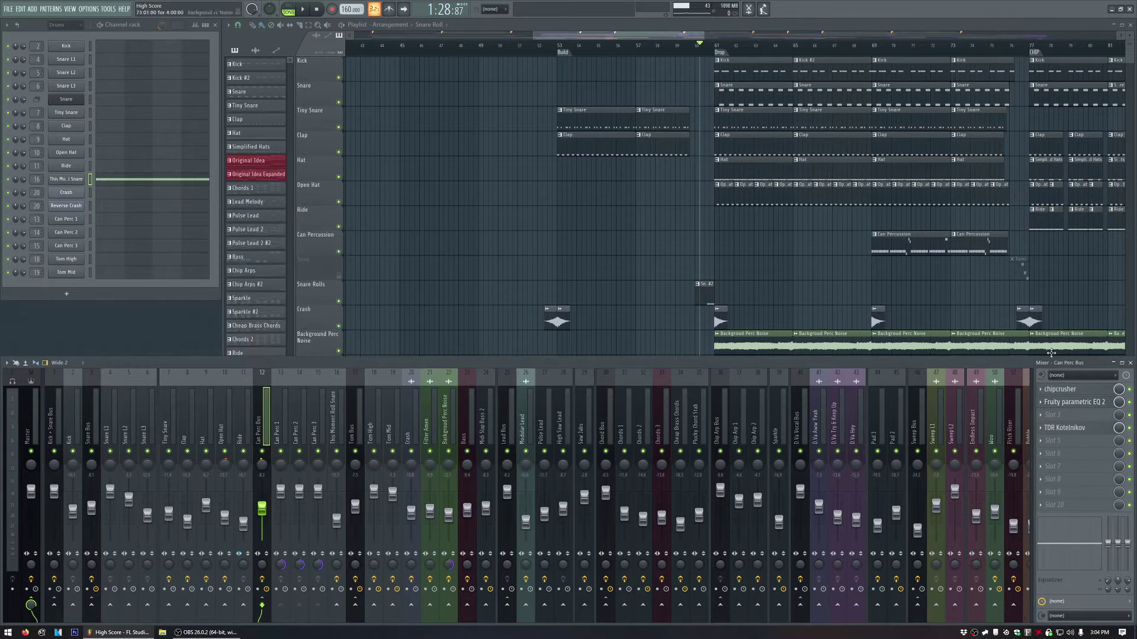
# Review the TDR Kotelnikov compressor settings on the Can Perc Bus and close the plugin.
pyautogui.click(1084, 428)
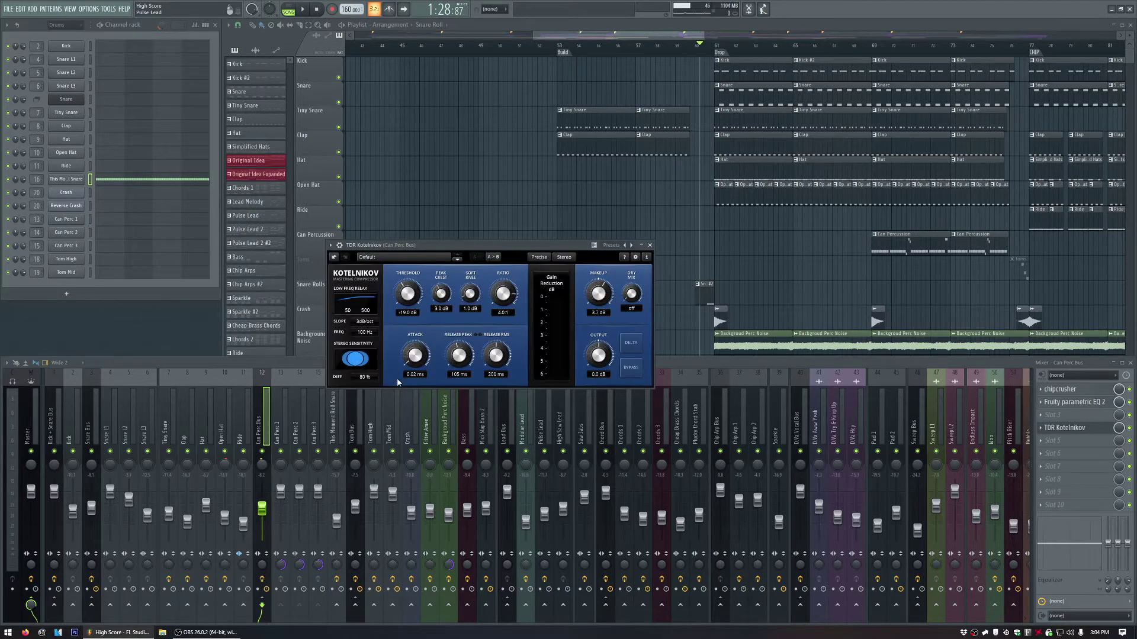
pyautogui.moveTo(467, 249); pyautogui.dragTo(386, 242)
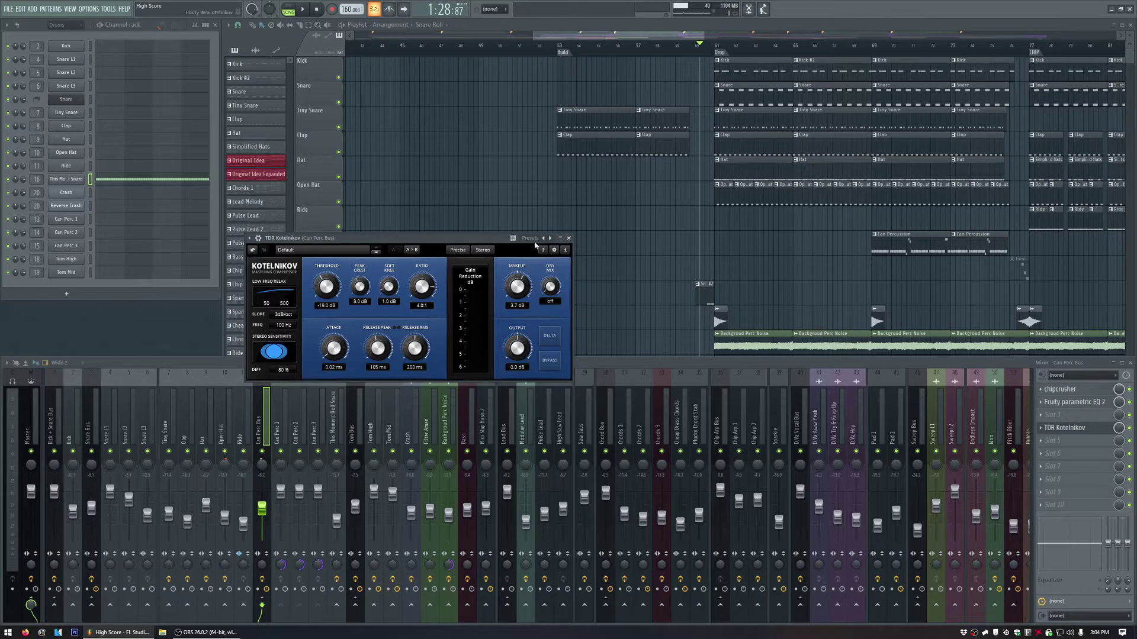
pyautogui.click(569, 238)
# Solo the Crash mixer track, set the playback position to the Drop marker and select the Crash clip there.
pyautogui.moveTo(673, 37); pyautogui.dragTo(740, 45)
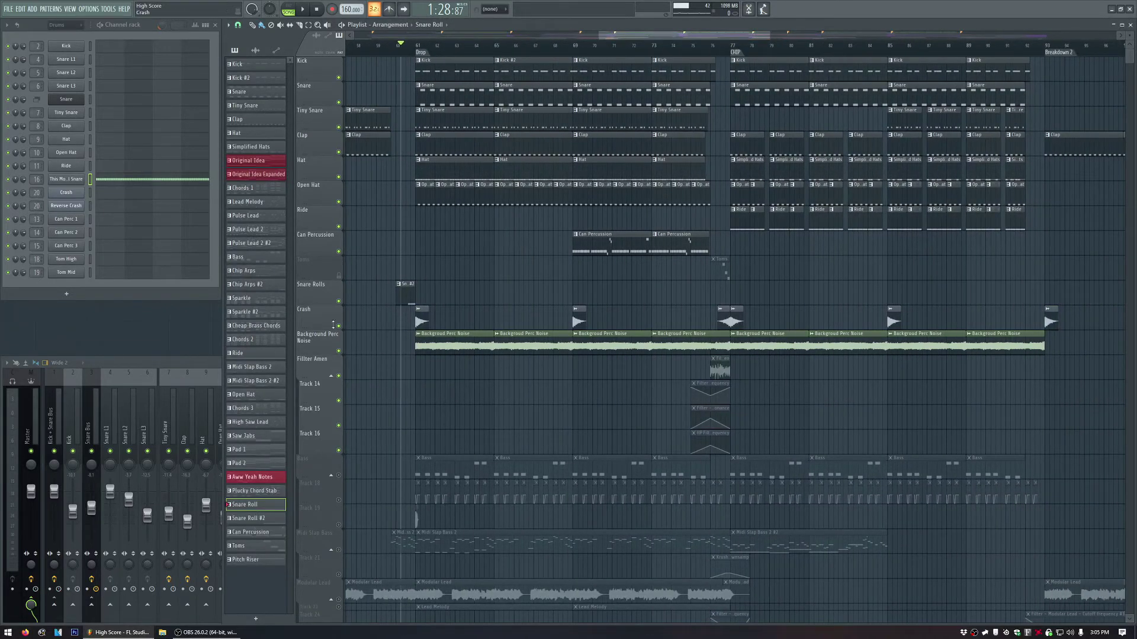
pyautogui.click(200, 367)
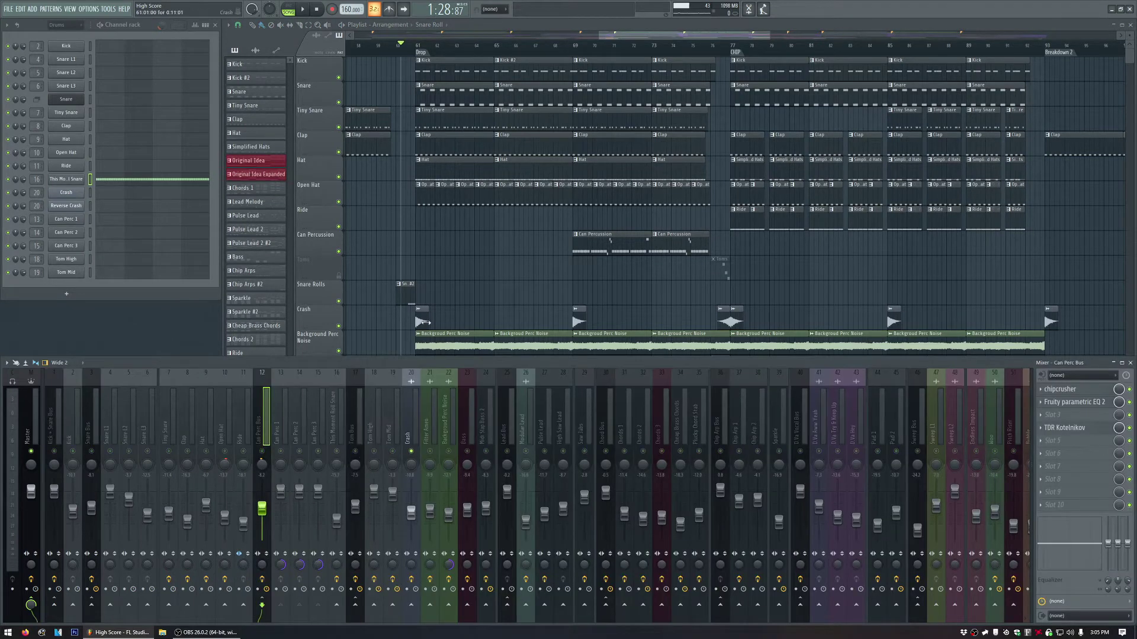
pyautogui.click(417, 47)
pyautogui.click(420, 315)
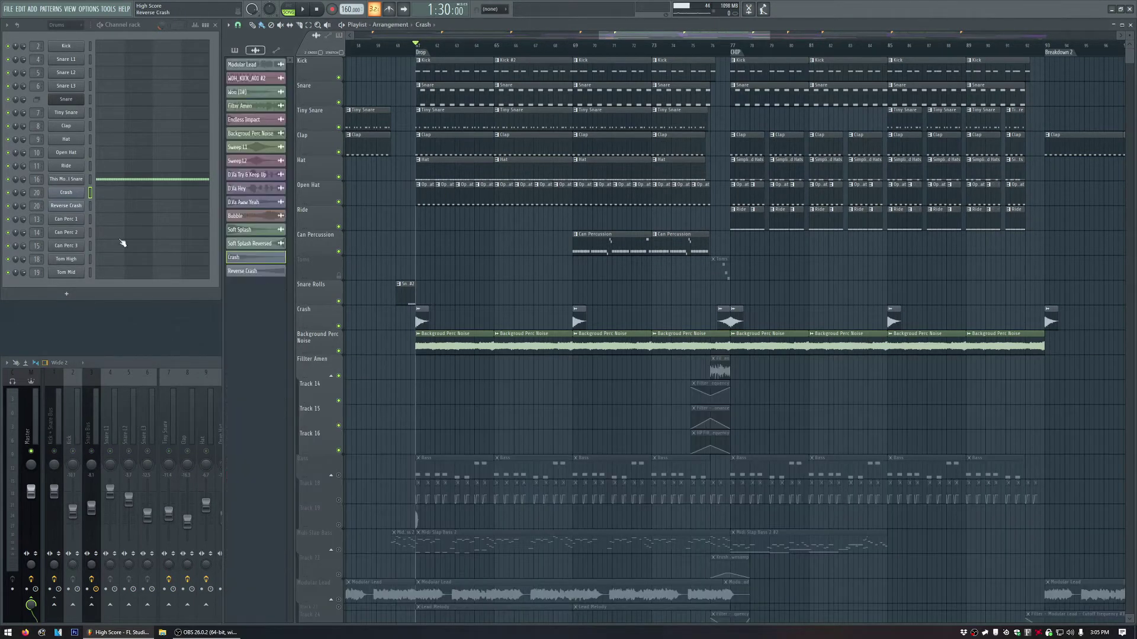
# Play the isolated crash from the Drop while showing the Crash channel's sample settings, and stop and close them.
pyautogui.click(63, 195)
pyautogui.press('space')
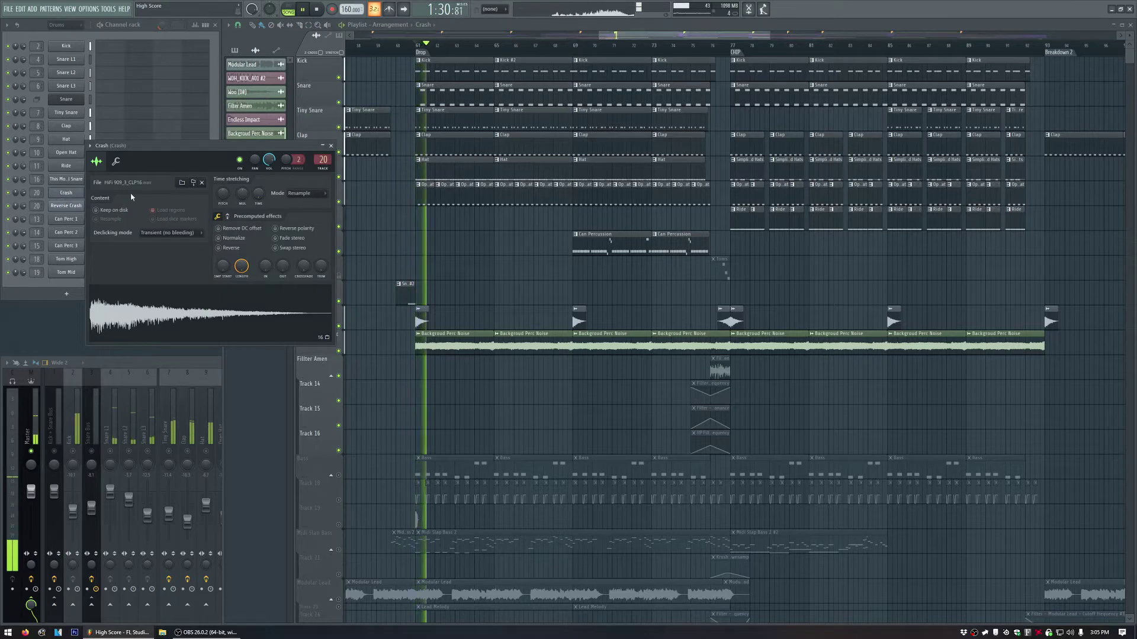
pyautogui.press('space')
pyautogui.click(331, 146)
# View the Crusher effect's routing map on the Crash mixer track and close it.
pyautogui.click(215, 358)
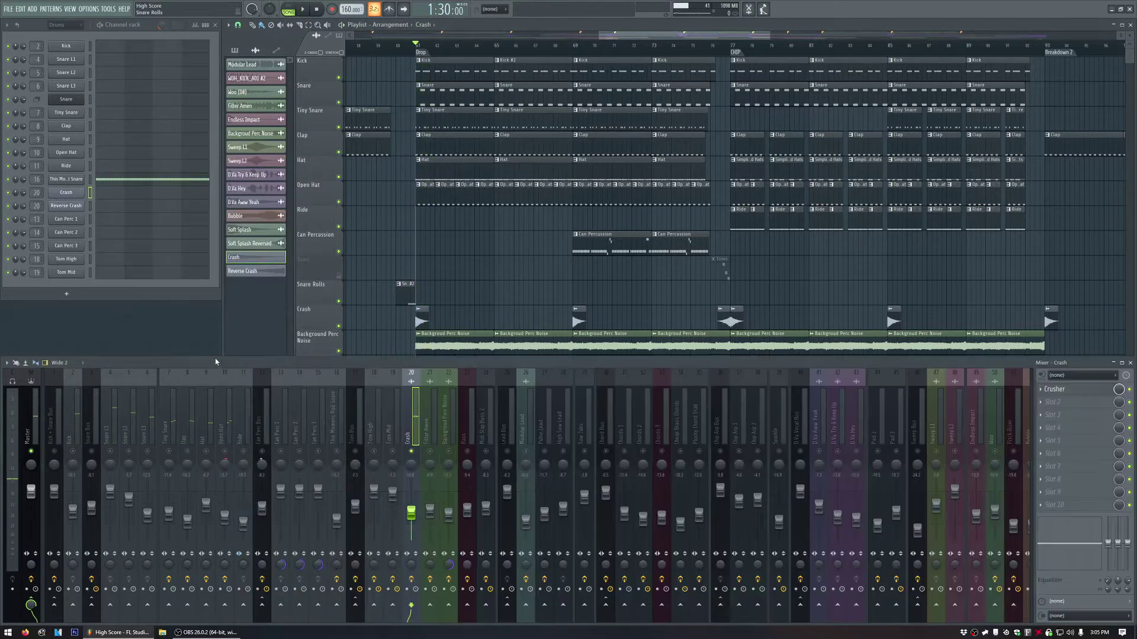
pyautogui.click(1086, 394)
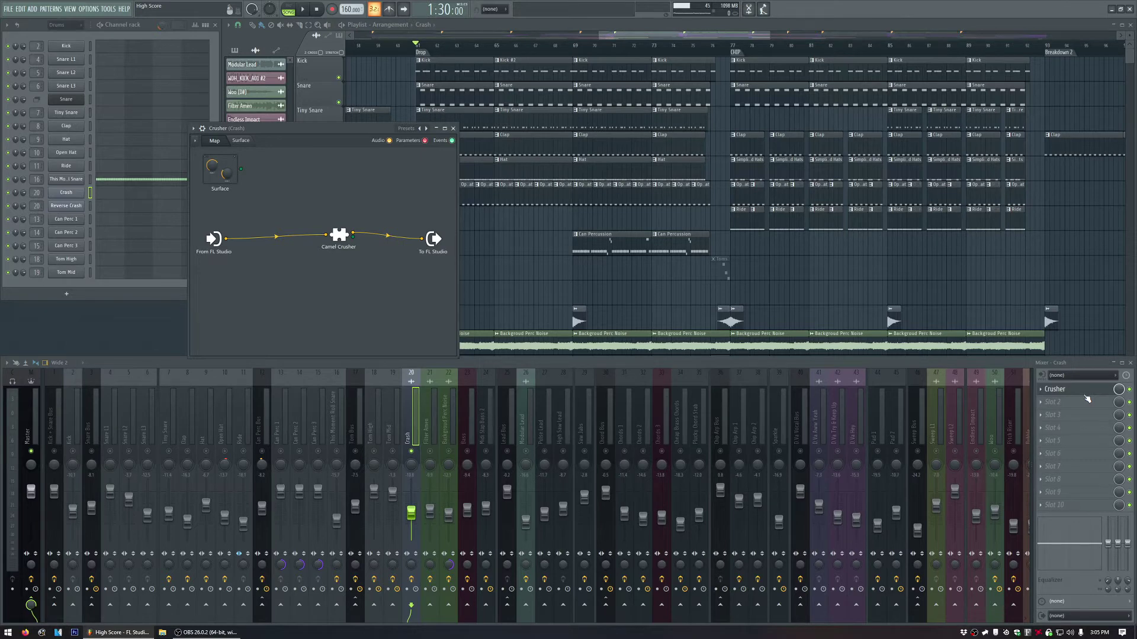
pyautogui.click(453, 128)
# Isolate Background Perc Noise with the Kick + Snare Bus, Kick, Snare Bus and Snare L1 to L3, and play them from the Drop.
pyautogui.click(745, 37)
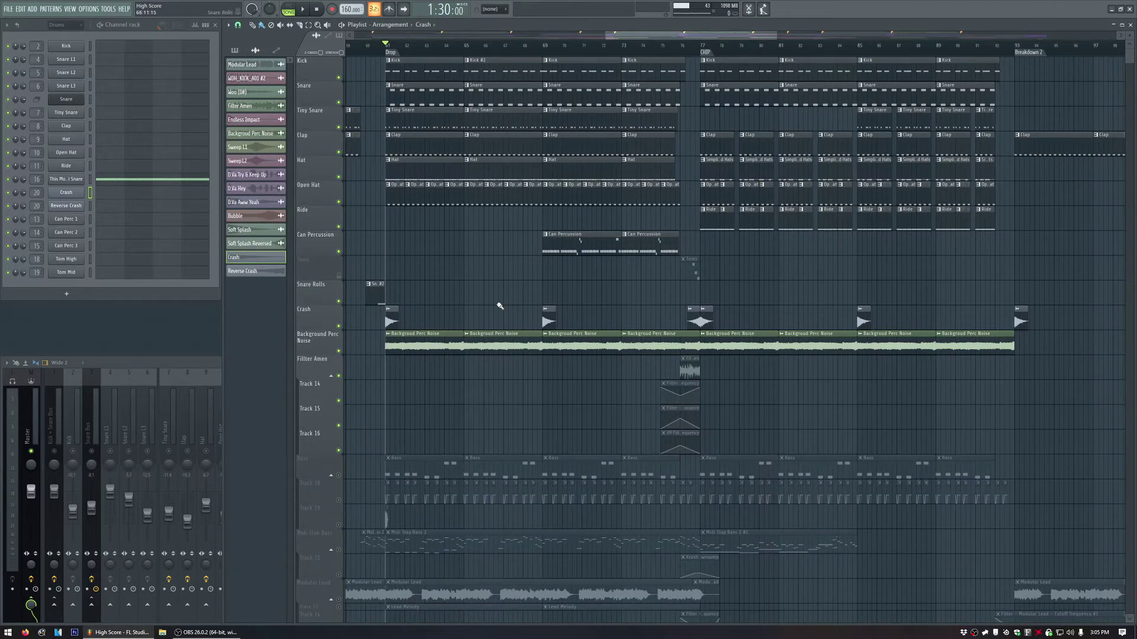
pyautogui.scroll(-2, 499, 306)
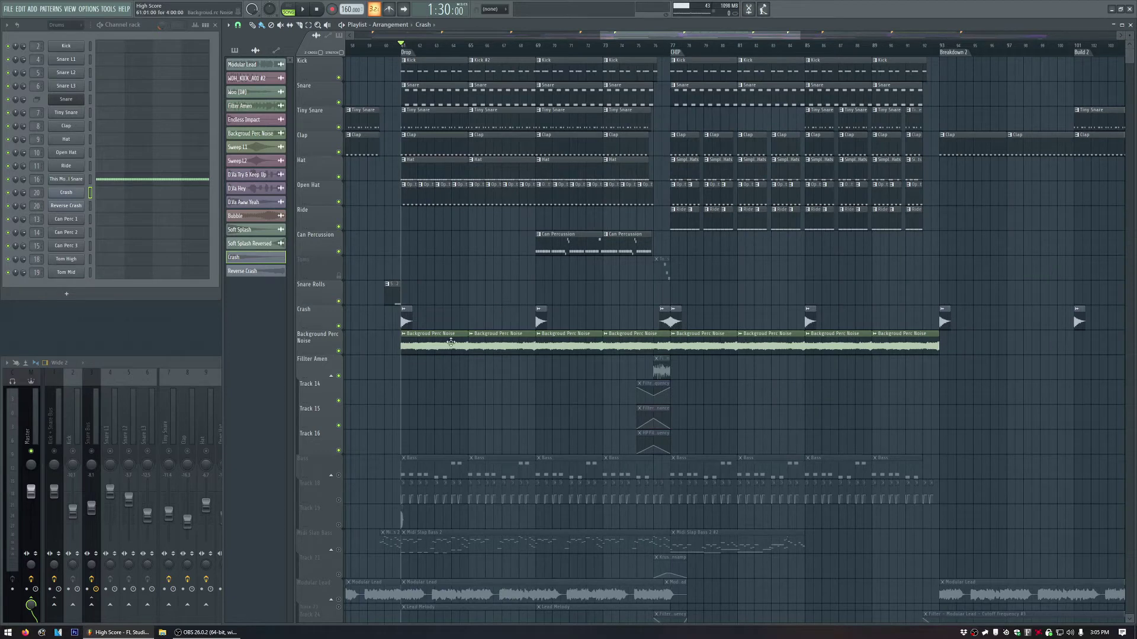
pyautogui.click(191, 366)
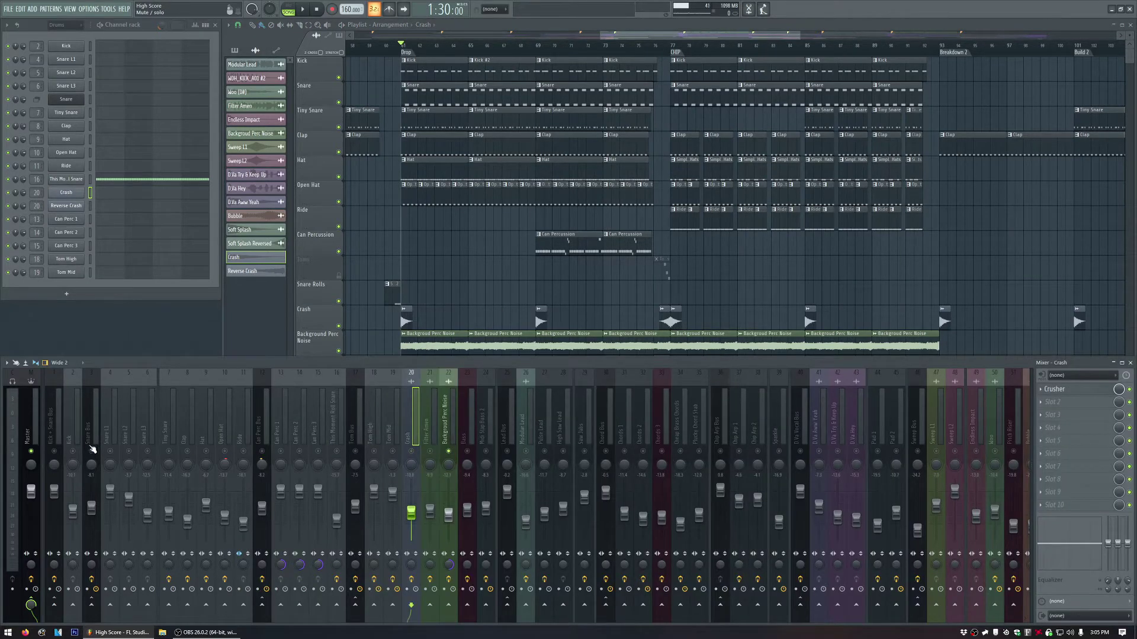
pyautogui.moveTo(54, 453); pyautogui.dragTo(148, 453)
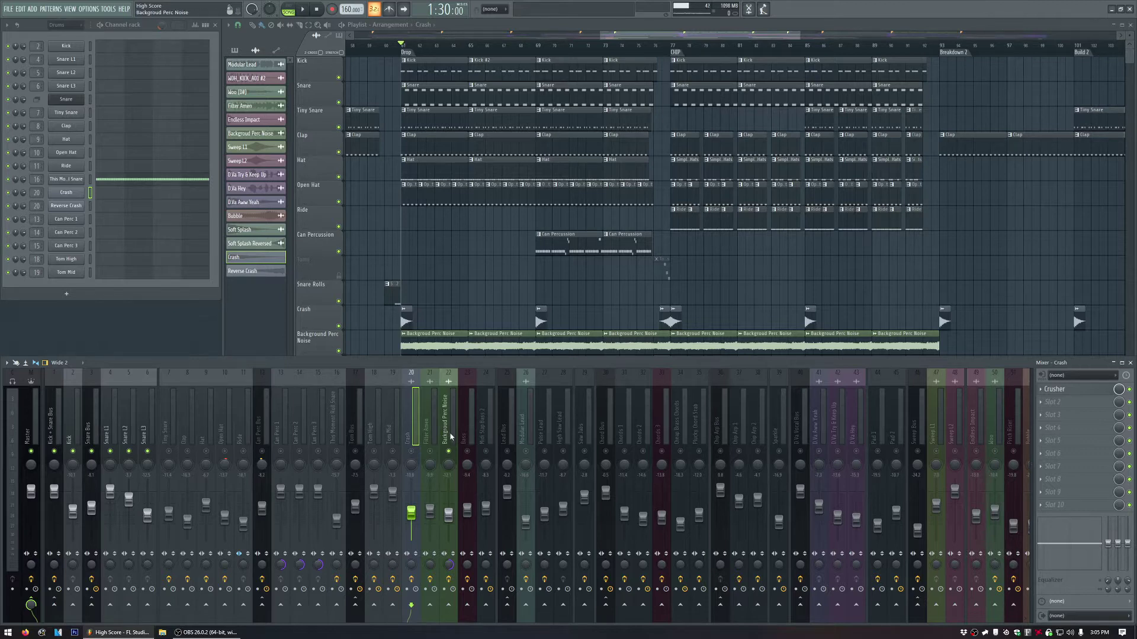
pyautogui.press('space')
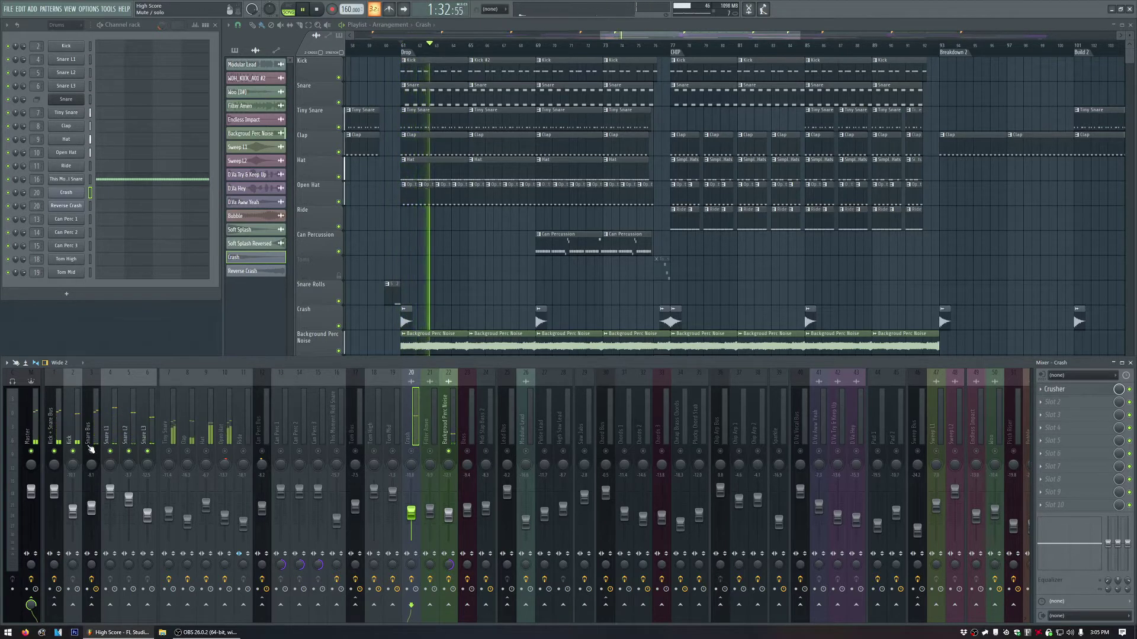
pyautogui.press('space')
# Disable the send from the Kick + Snare Bus to the Master, and play the background percussion noise from the Drop.
pyautogui.click(51, 422)
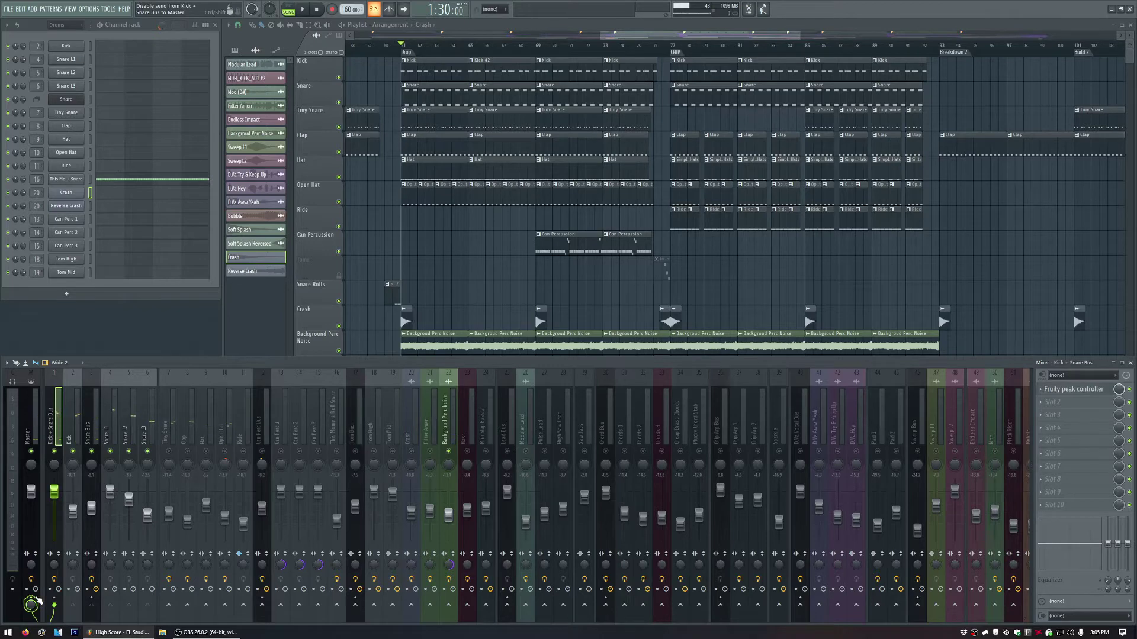
pyautogui.press('space')
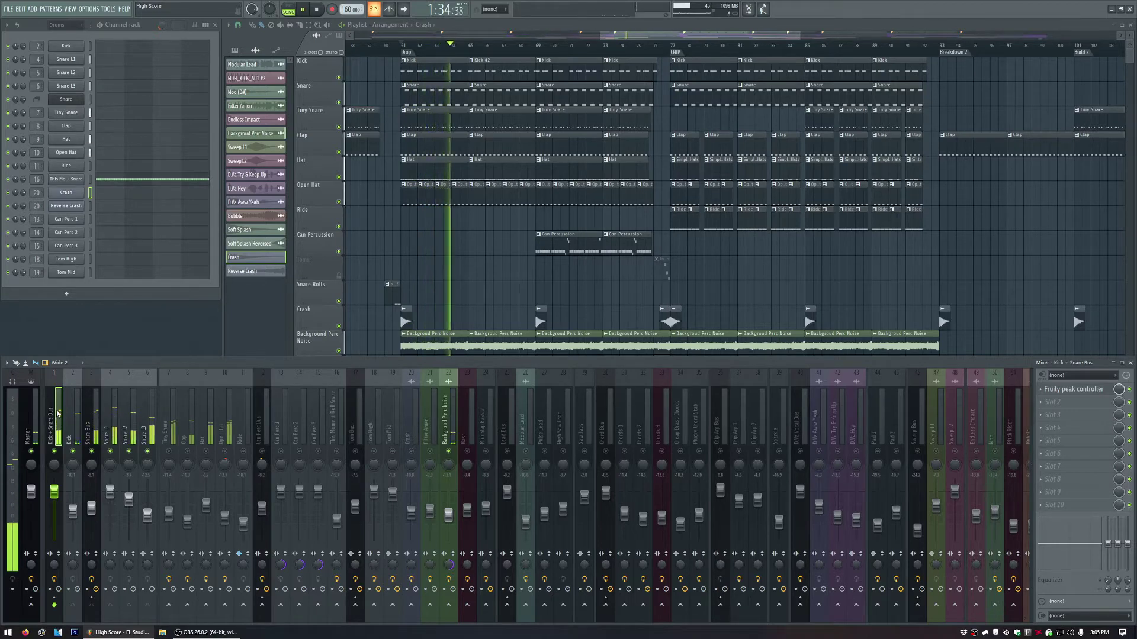
pyautogui.press('space')
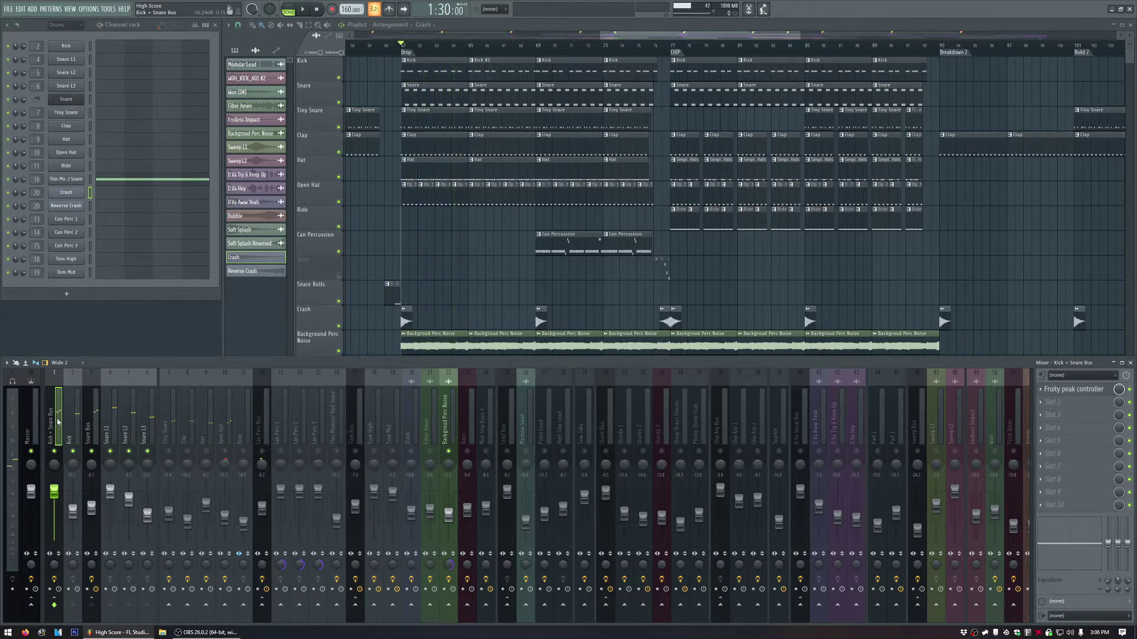
# Open the Kick + Snare Bus peak controller and the Background Perc Noise Fruity Balance, and play the Drop to watch the sidechain movement.
pyautogui.click(1072, 390)
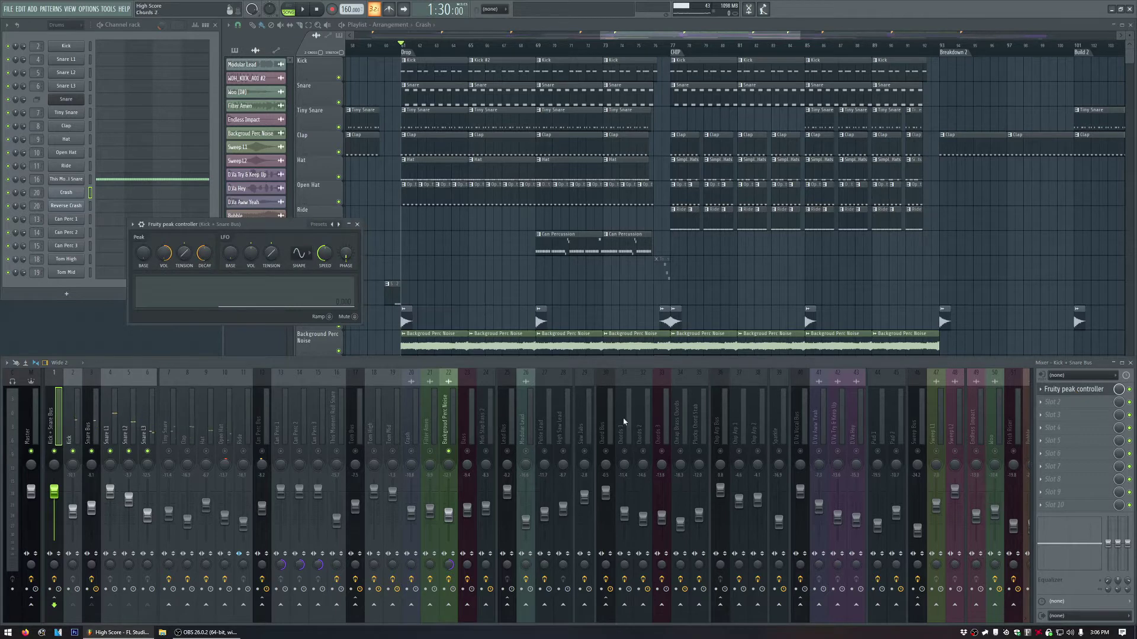
pyautogui.click(448, 420)
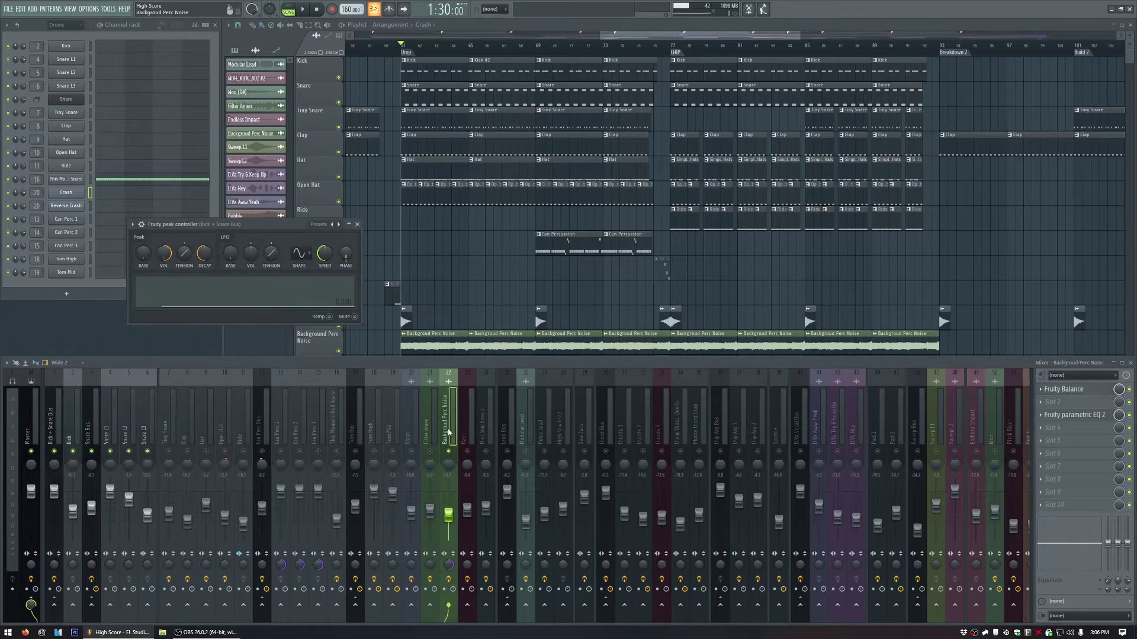
pyautogui.click(1099, 396)
pyautogui.press('space')
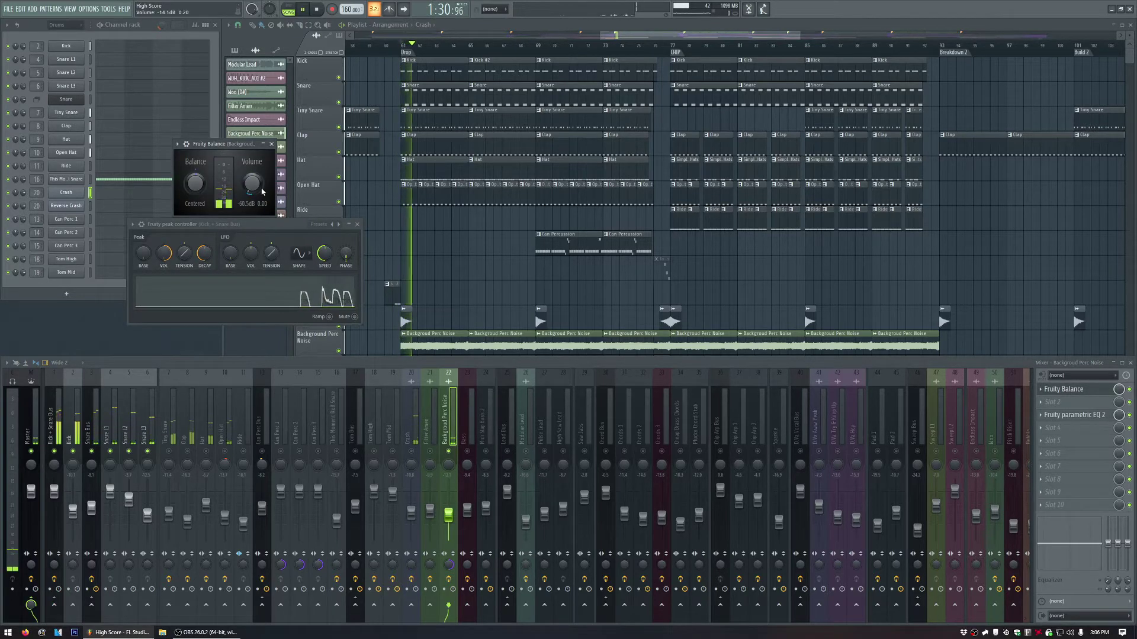
pyautogui.press('space')
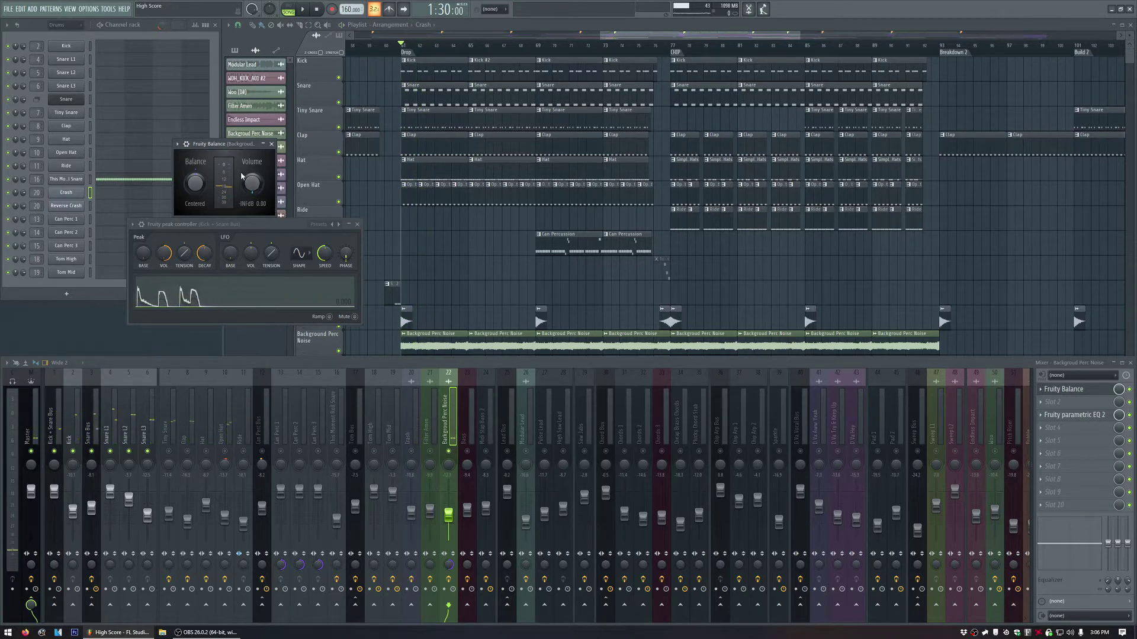
# View the Parametric EQ 2 on Background Perc Noise, replay the Drop with the balance and peak controller showing, and close the effect windows.
pyautogui.click(1074, 415)
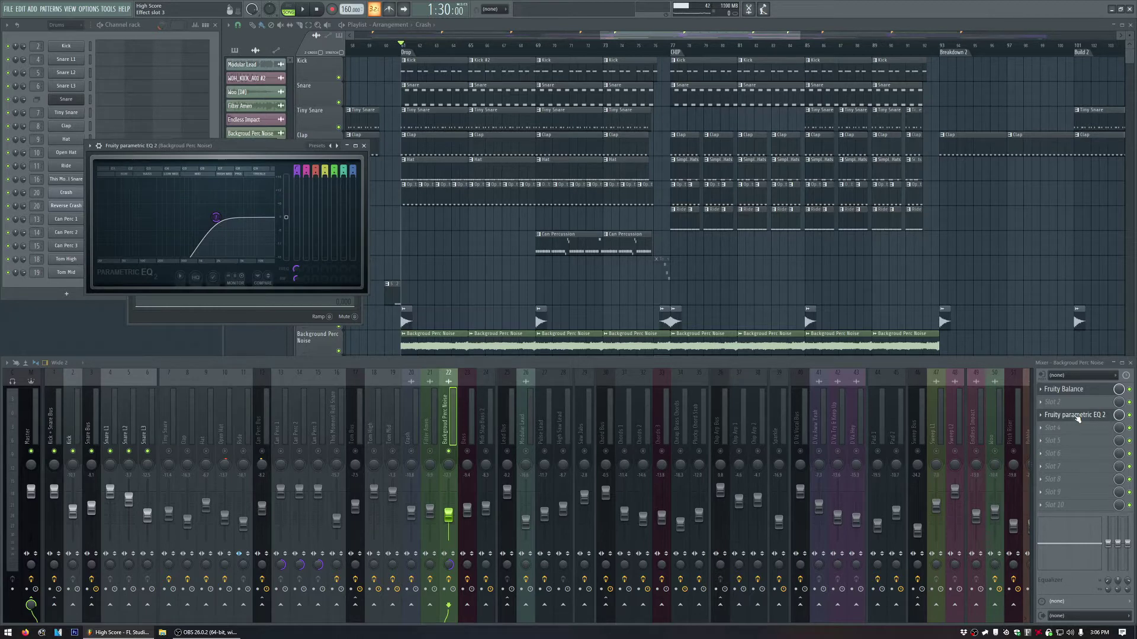
pyautogui.click(1076, 416)
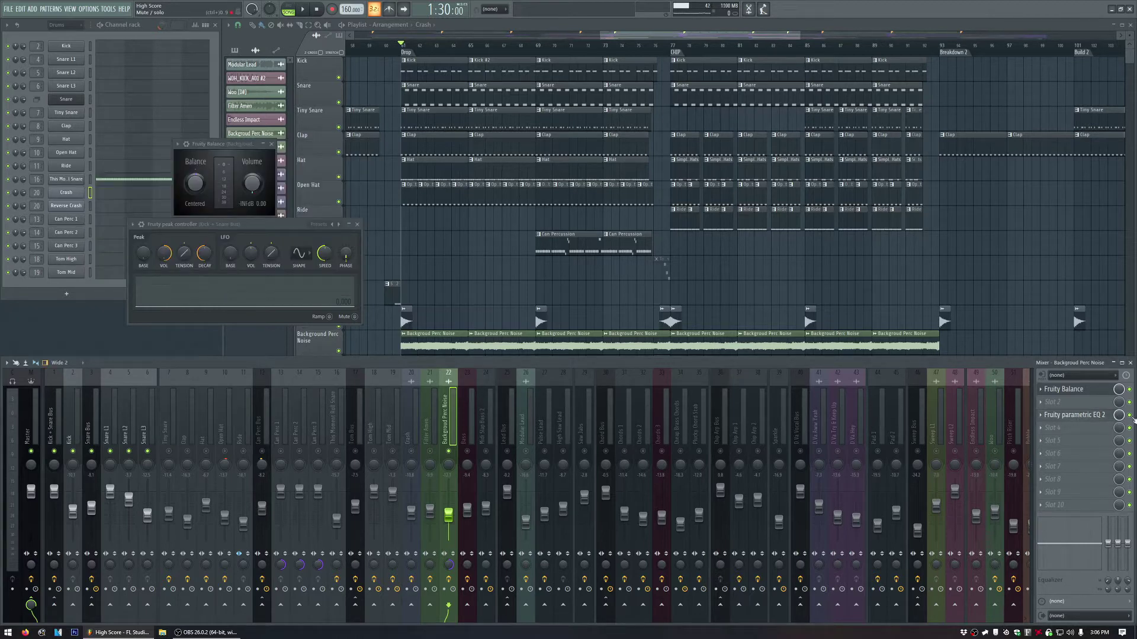
pyautogui.press('space')
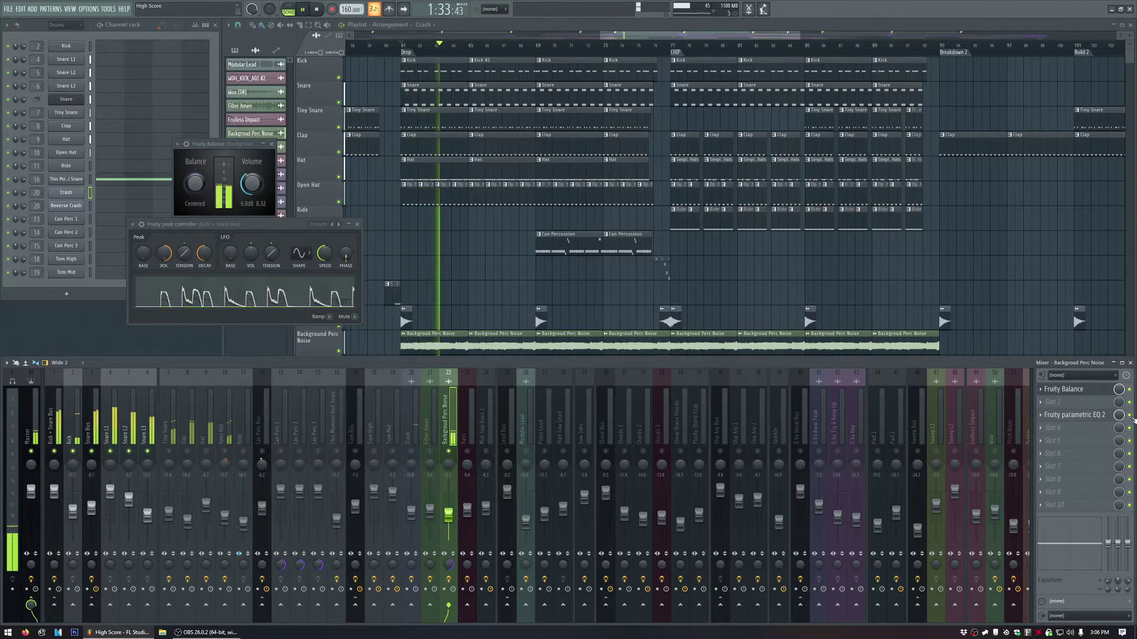
pyautogui.press('space')
pyautogui.click(360, 226)
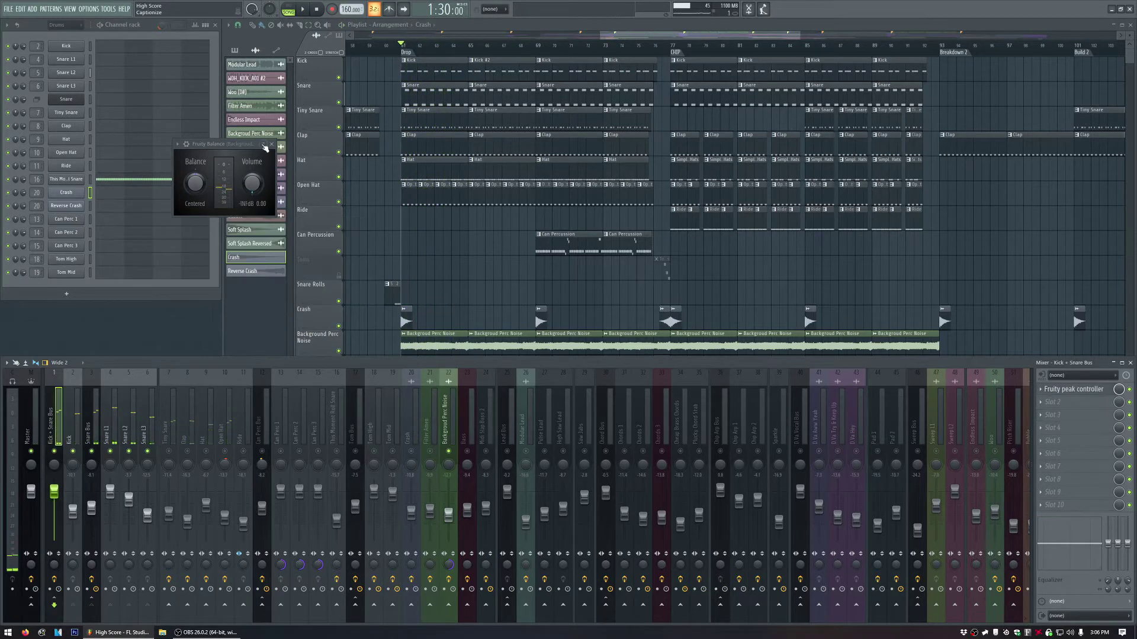
pyautogui.click(272, 144)
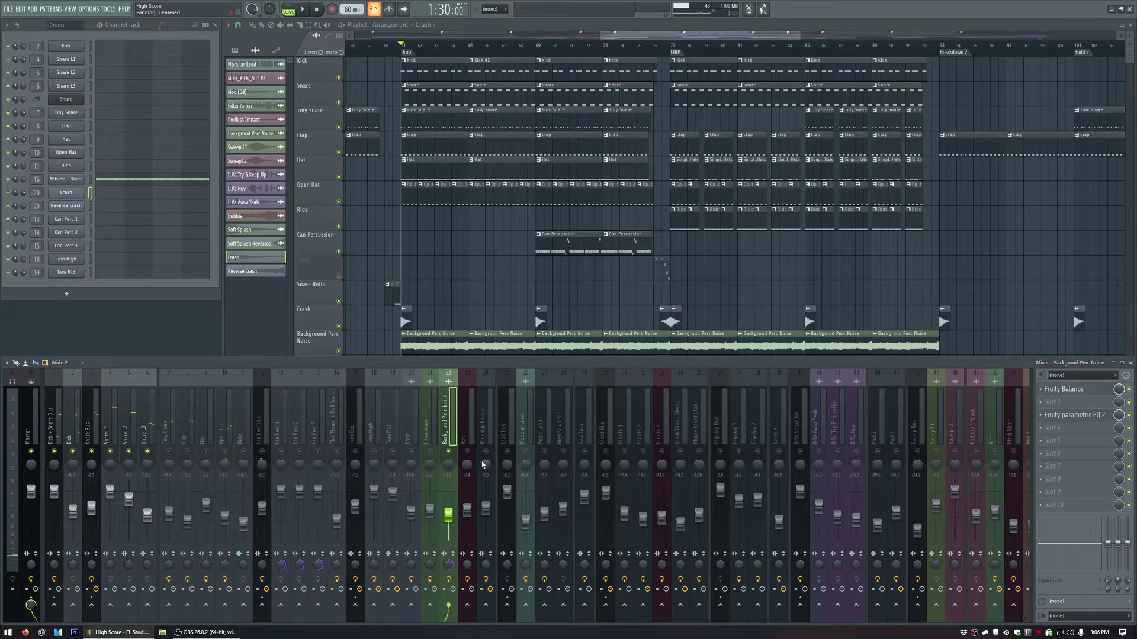
# View the Background Perc Noise channel's sample settings and source file name, and close them.
pyautogui.click(67, 115)
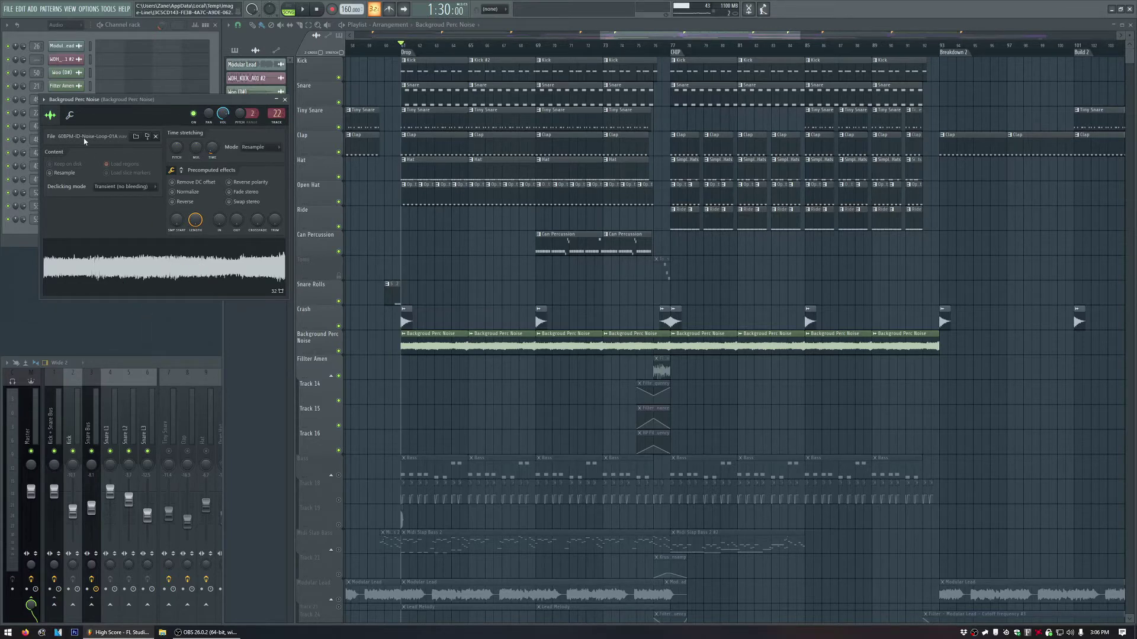
pyautogui.moveTo(161, 267); pyautogui.dragTo(808, 289)
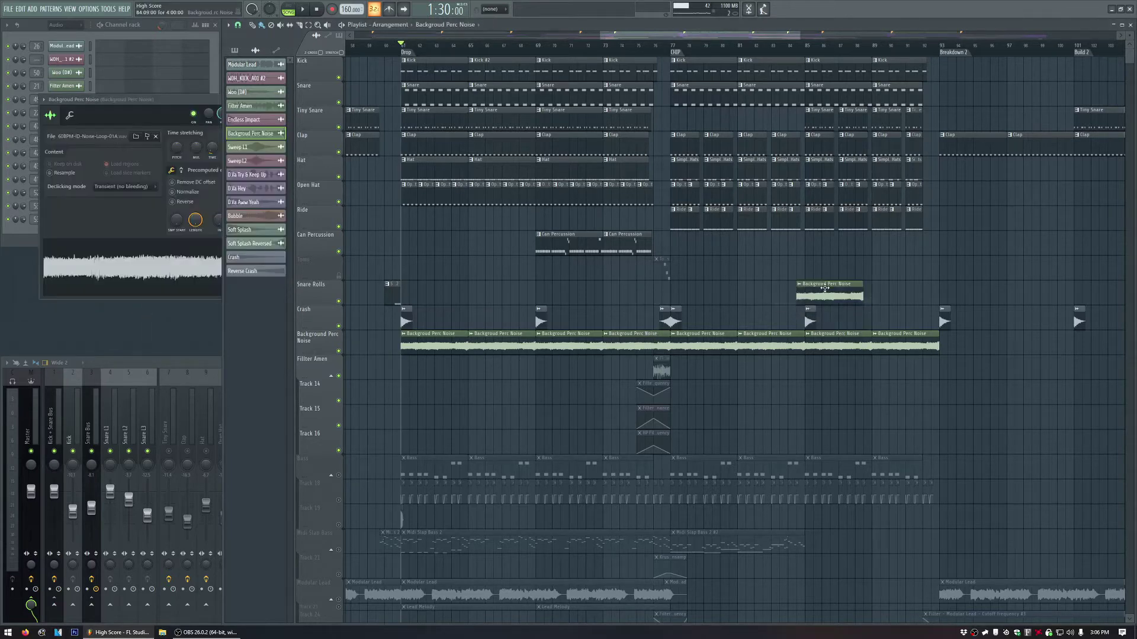
pyautogui.click(198, 107)
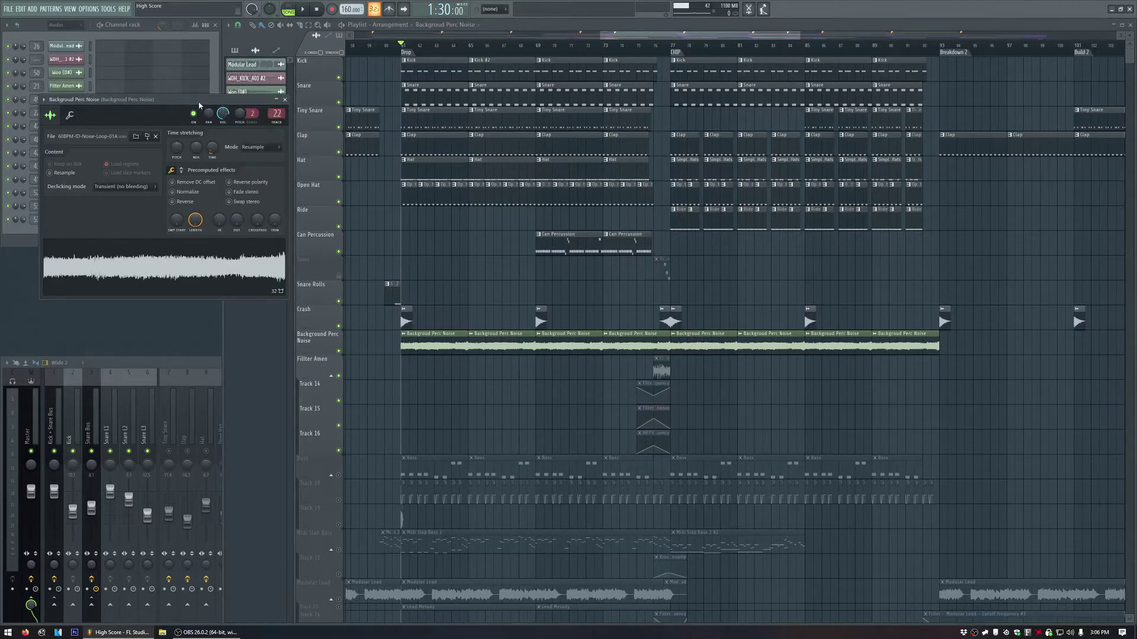
pyautogui.click(285, 99)
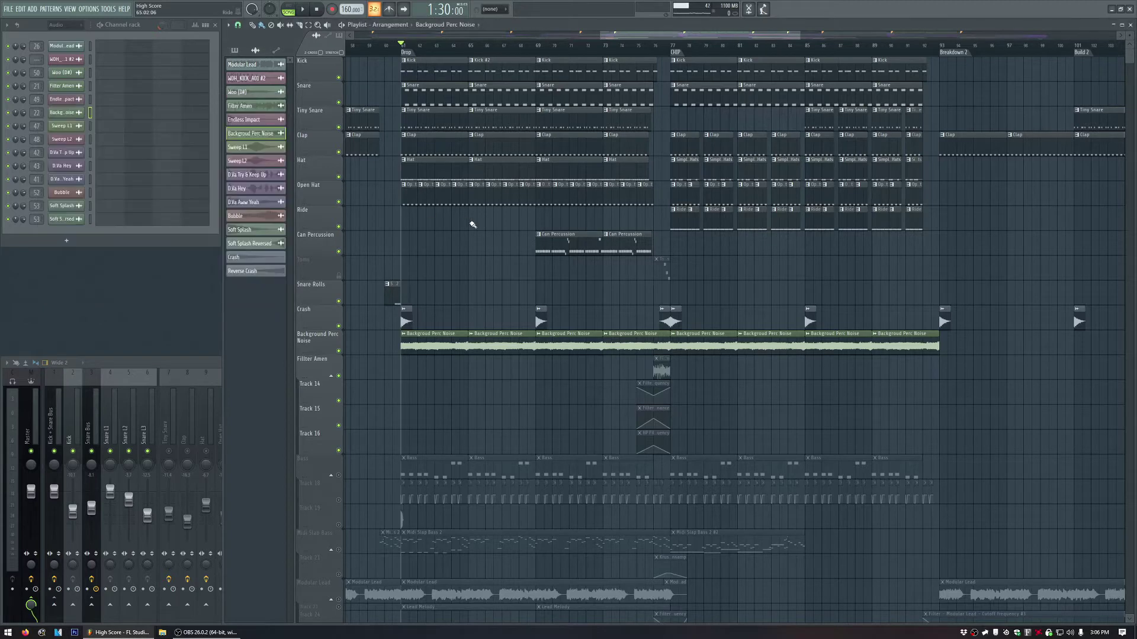
pyautogui.hotkey('alt', 'F8')
pyautogui.click(57, 34)
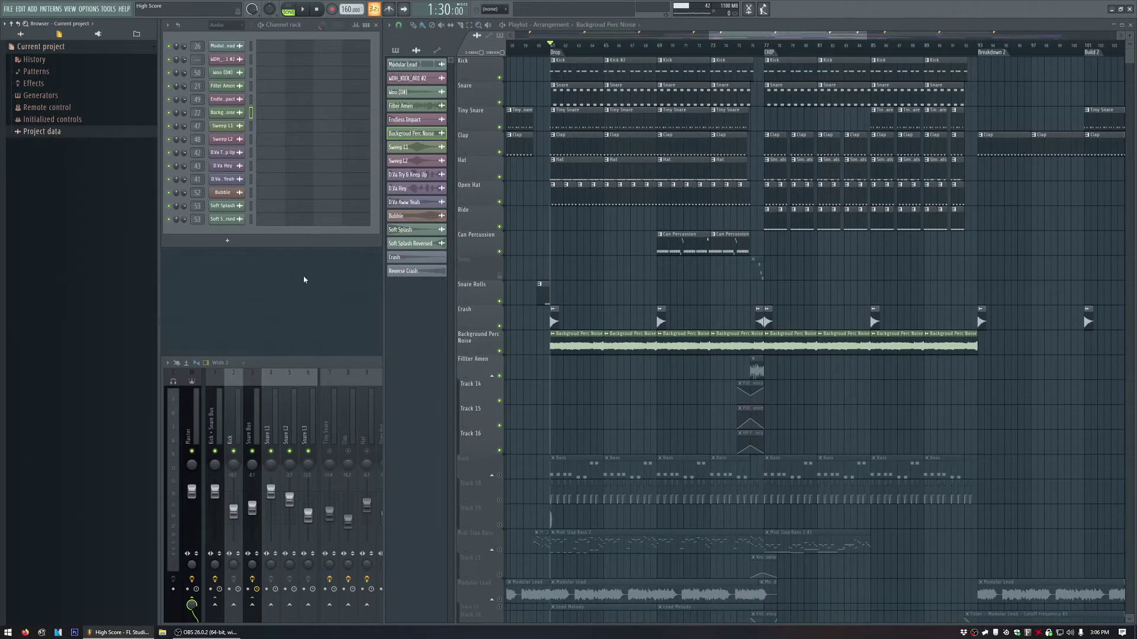
pyautogui.hotkey('alt', 'F8')
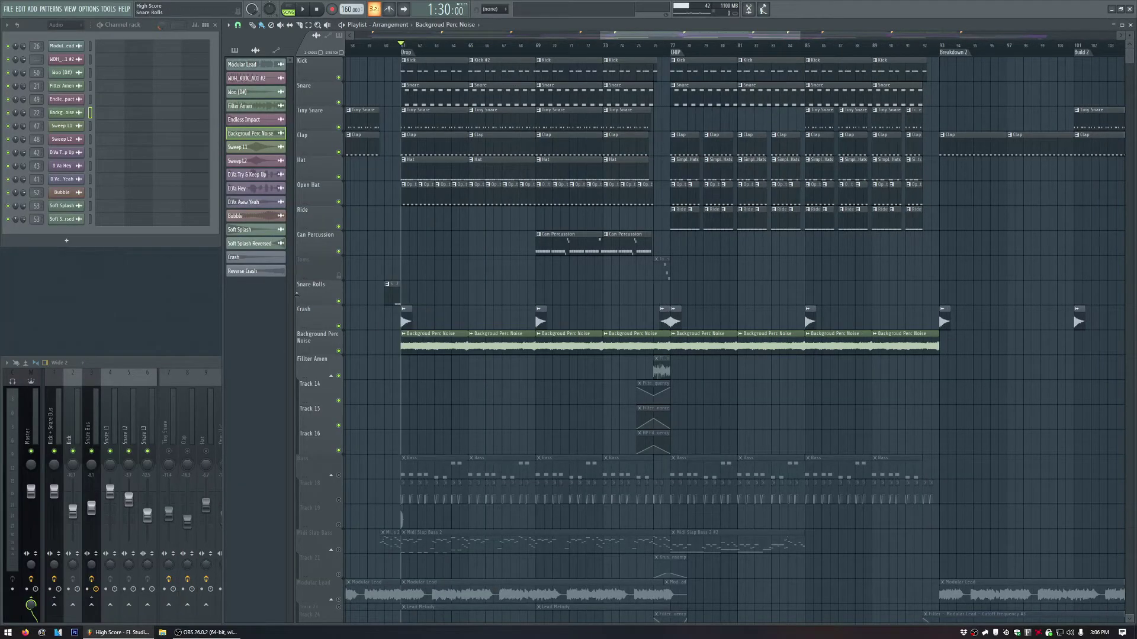
# Clone the Background Perc Noise channel, route the clone to the Master, and audition its unprocessed sample.
pyautogui.rightClick(65, 113)
pyautogui.click(126, 198)
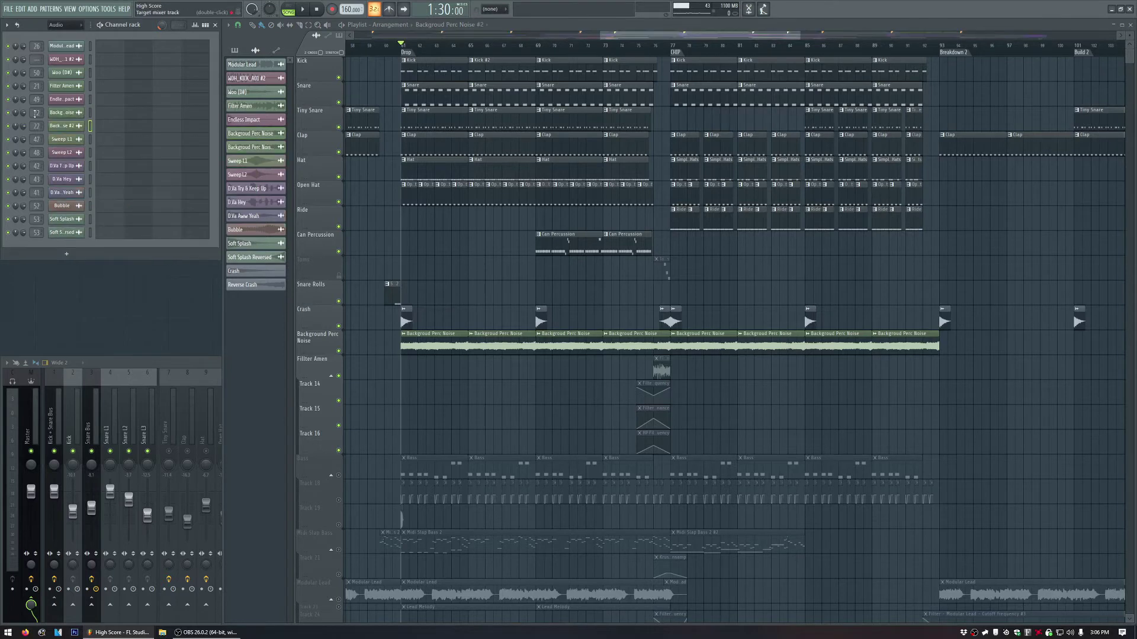
pyautogui.moveTo(289, 125); pyautogui.dragTo(296, 130)
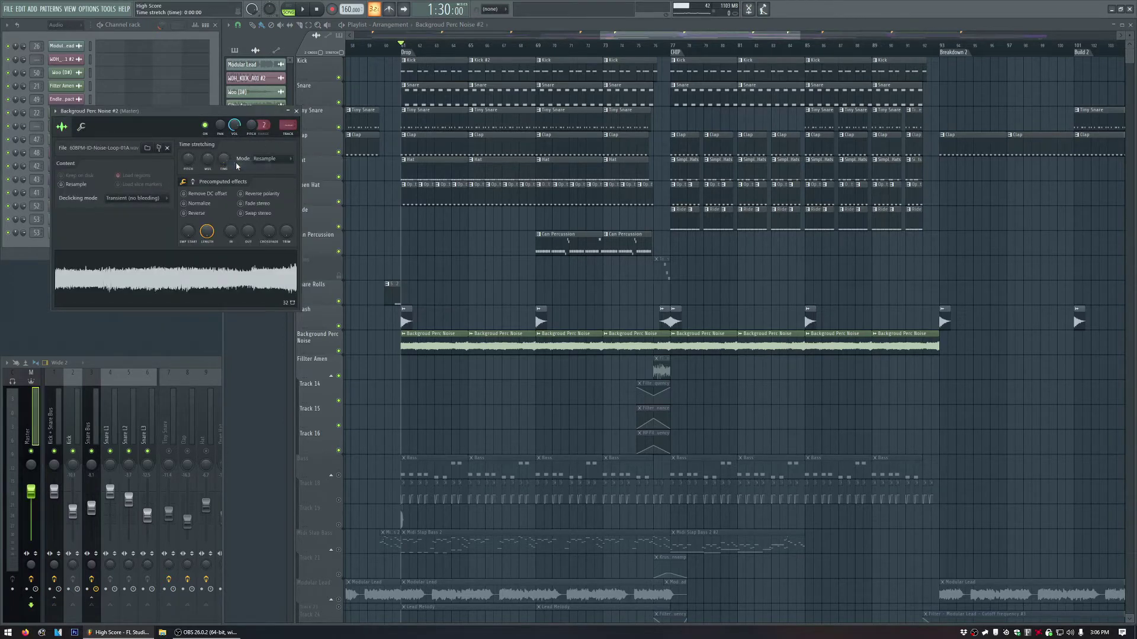
pyautogui.click(226, 279)
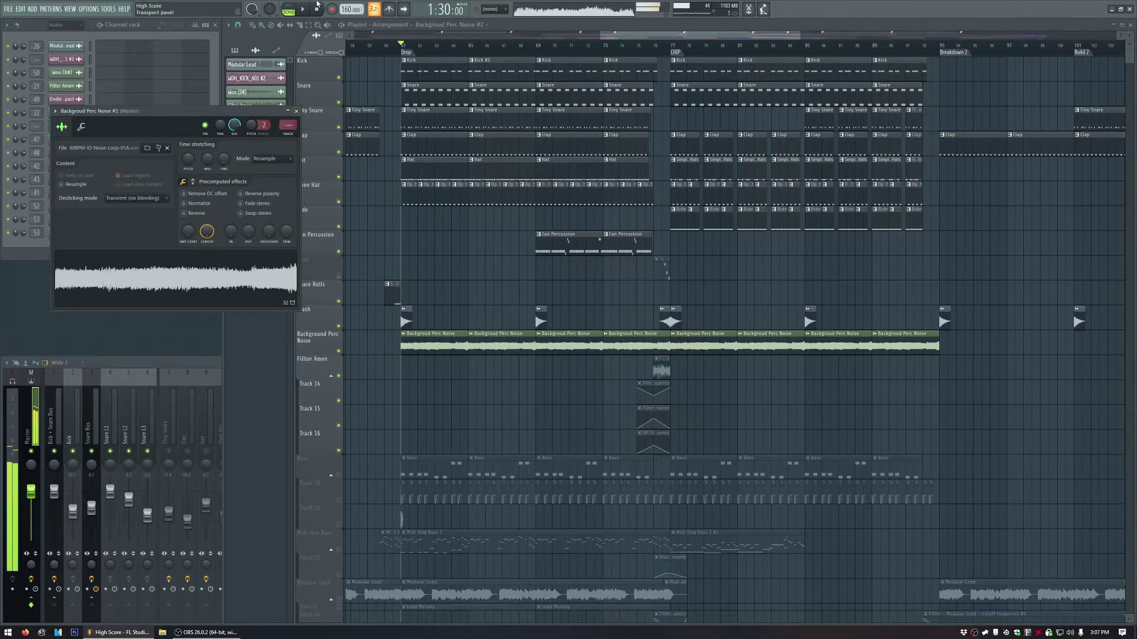
pyautogui.click(326, 10)
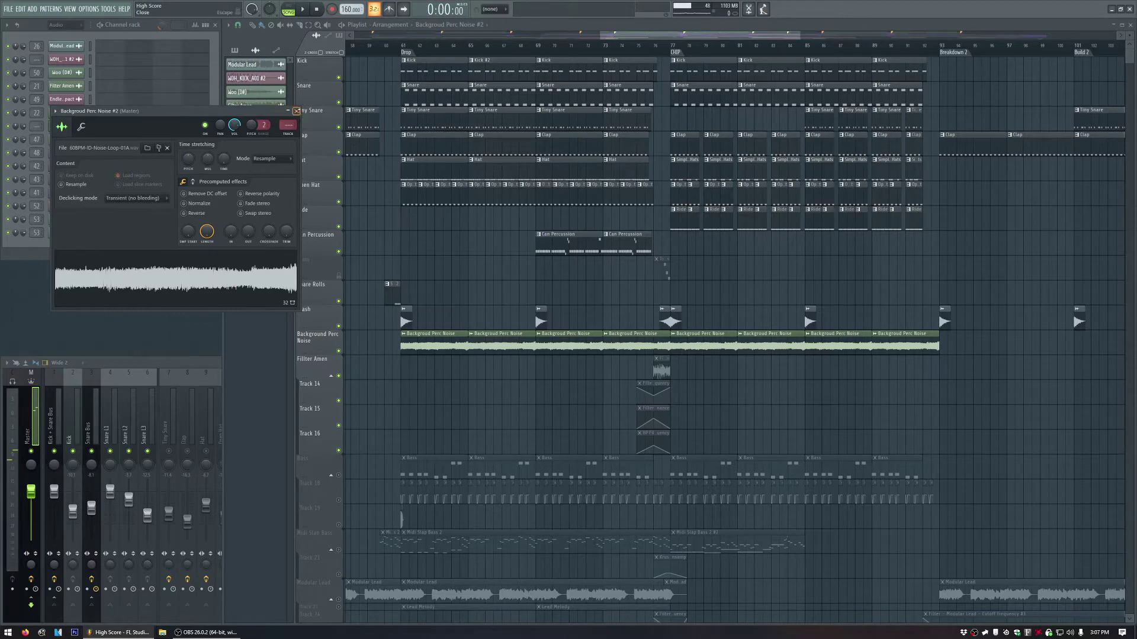
pyautogui.click(296, 111)
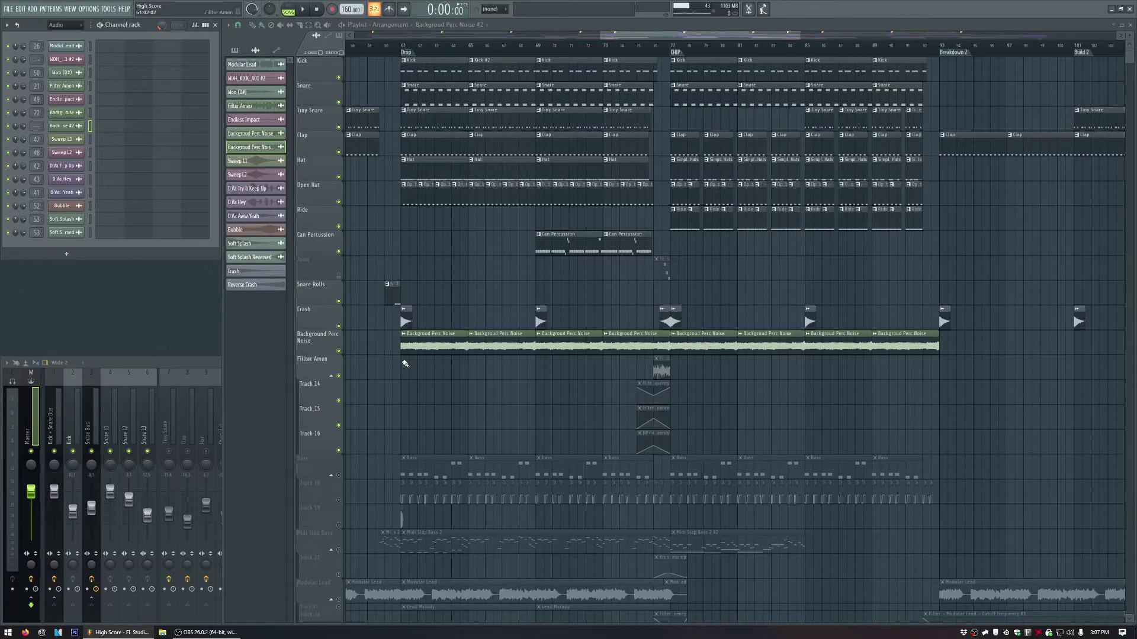
# Re-enable all mixer tracks and solo the Bass track group in the playlist.
pyautogui.scroll(-5, 450, 337)
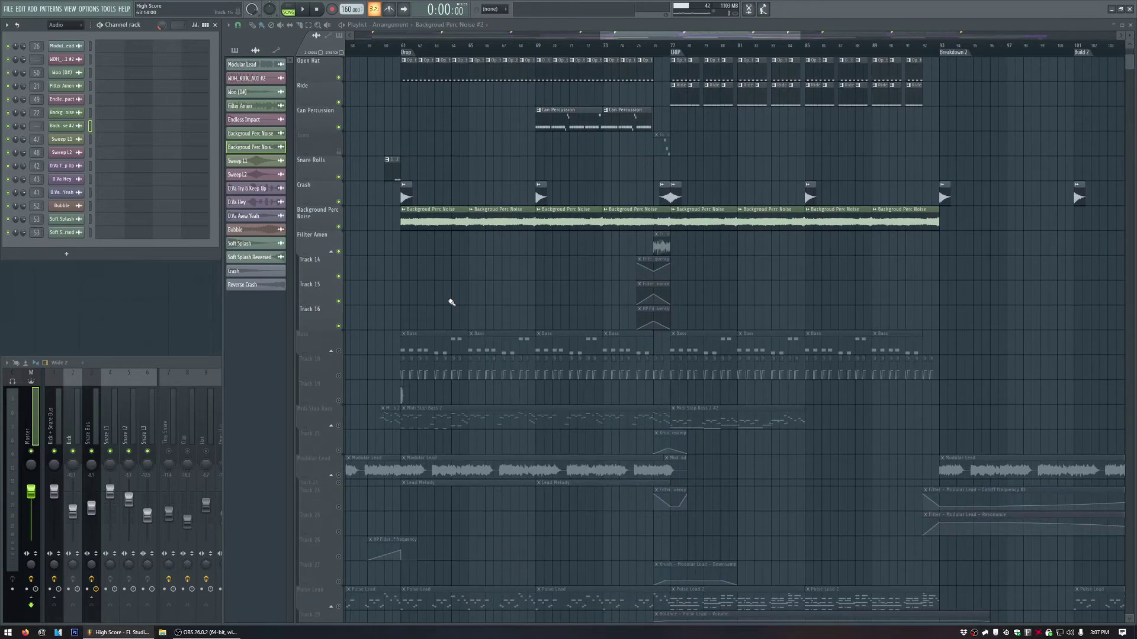
pyautogui.scroll(-6, 451, 303)
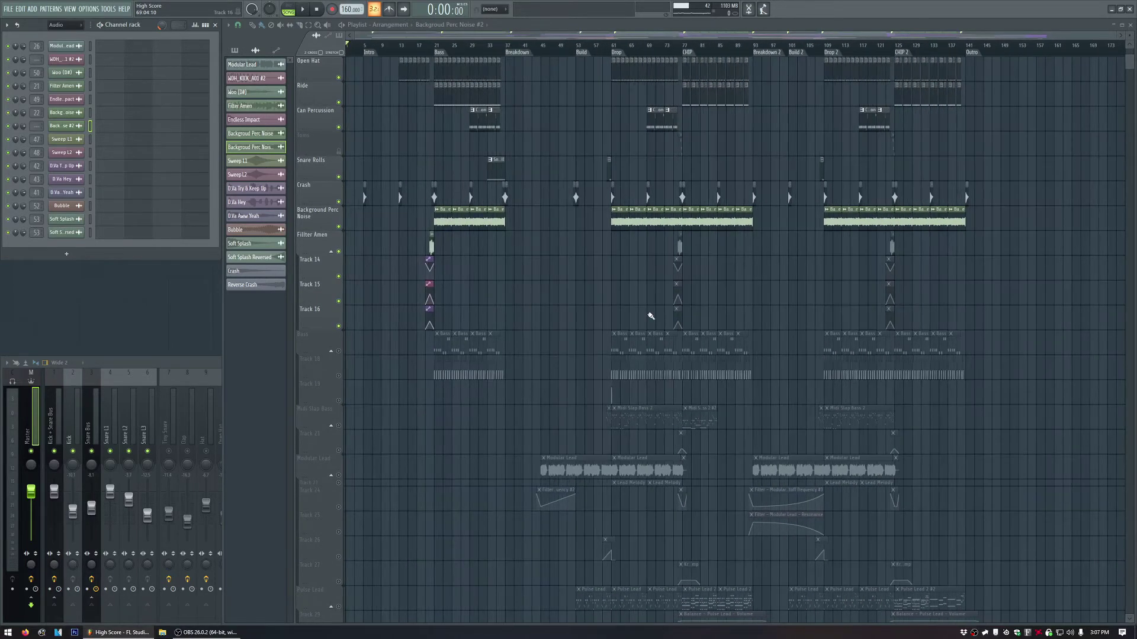
pyautogui.press('F9')
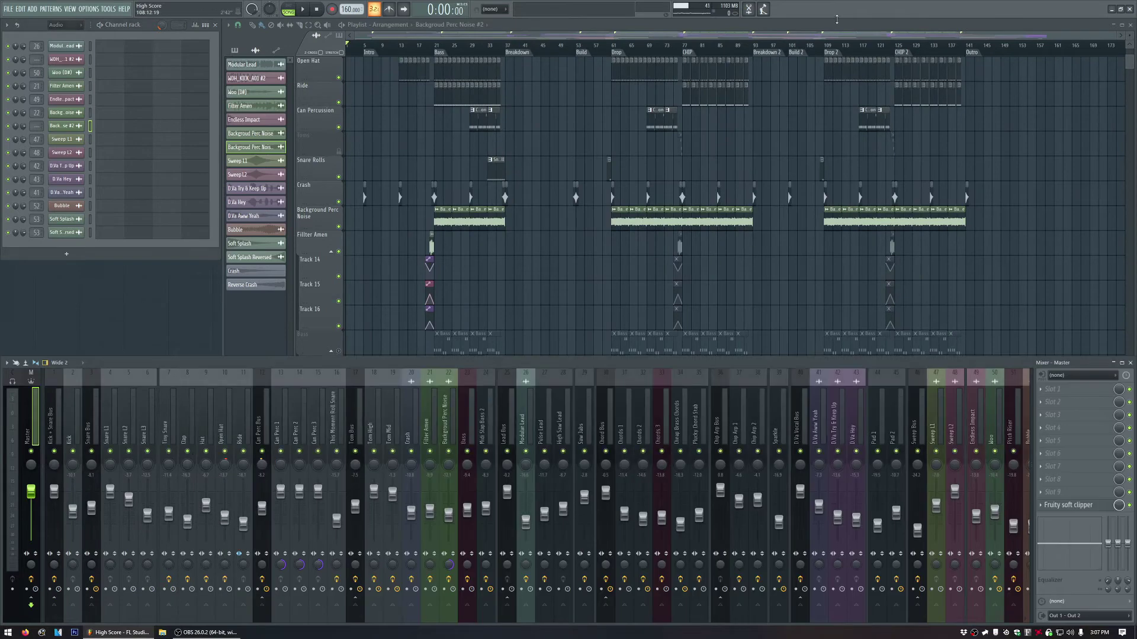
pyautogui.press('F5')
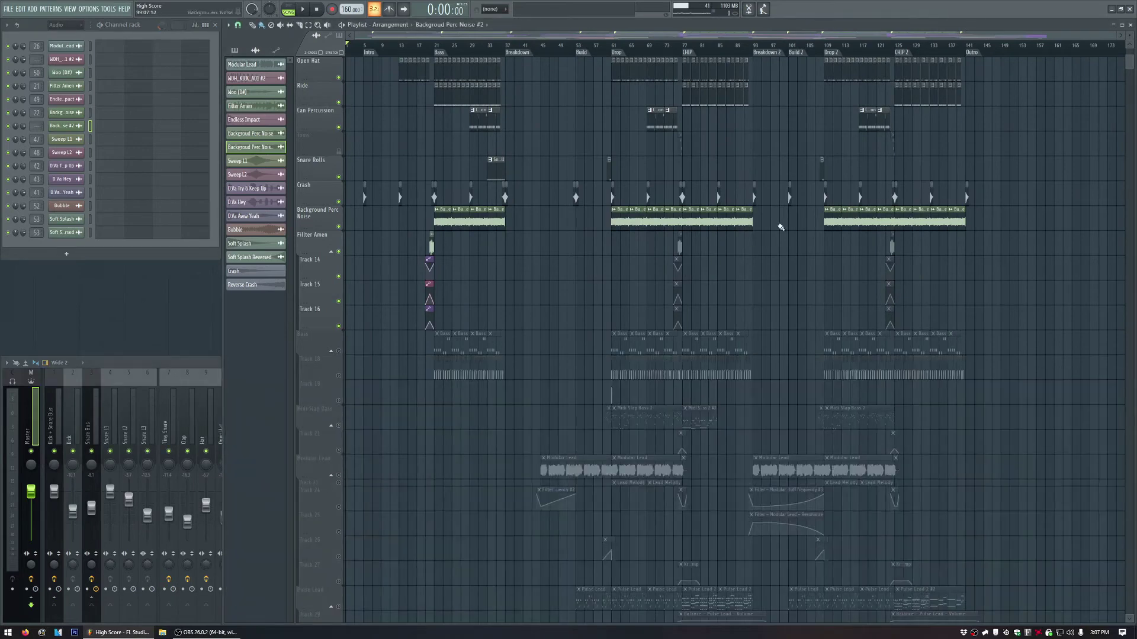
pyautogui.rightClick(339, 351)
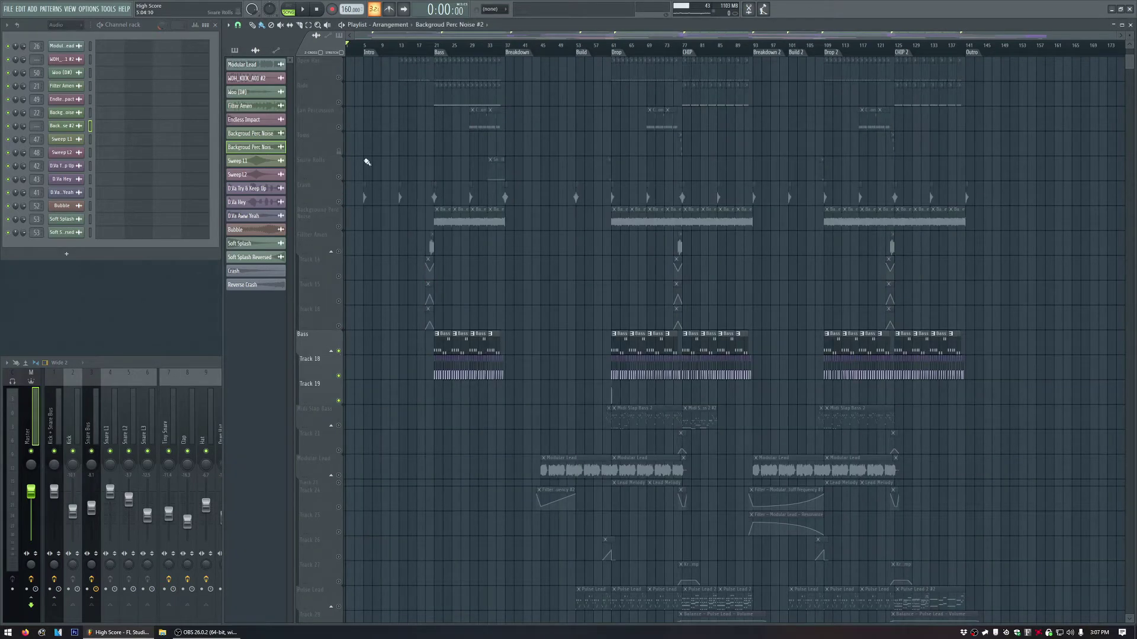
# Select the Toms pattern from its playlist clip, play it alone in pattern mode, and stop playback.
pyautogui.click(677, 145)
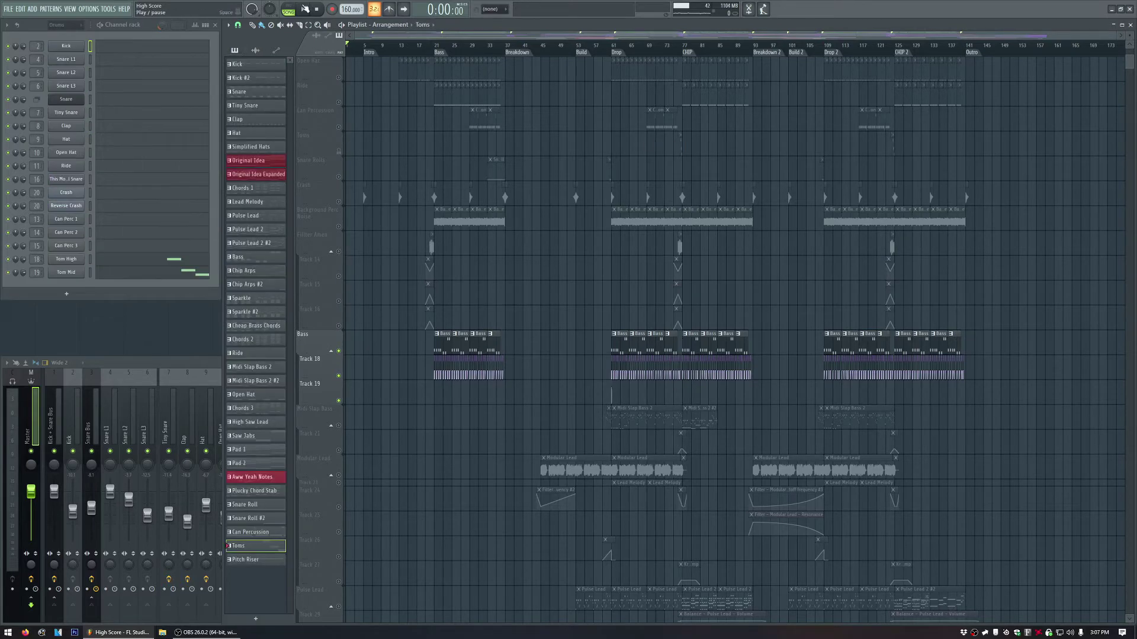
pyautogui.click(289, 7)
pyautogui.click(303, 9)
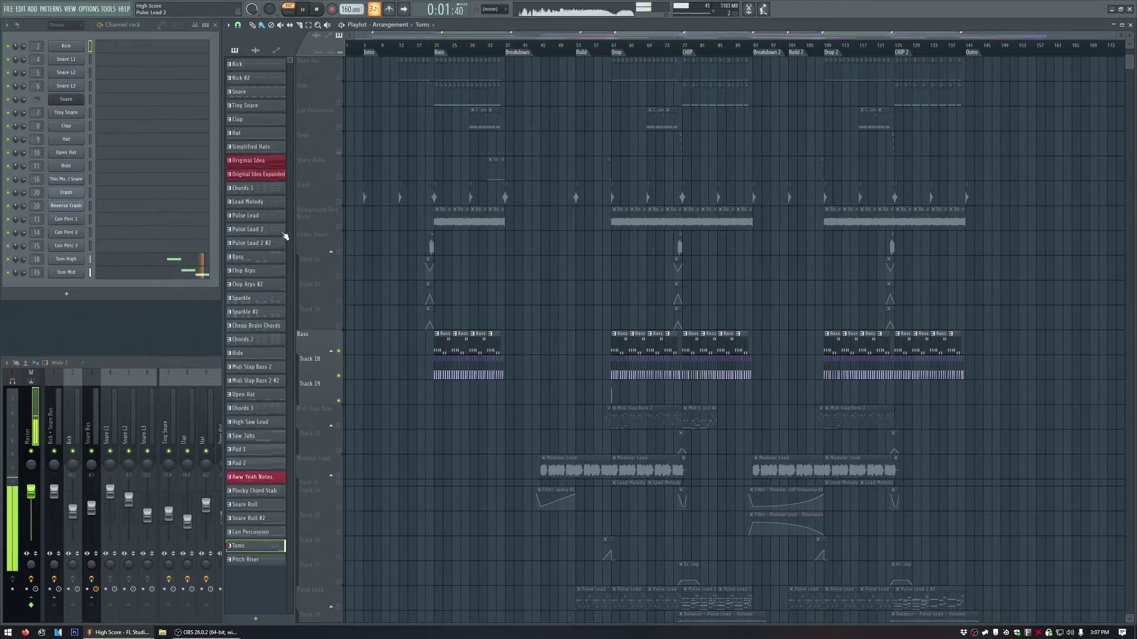
pyautogui.press('space')
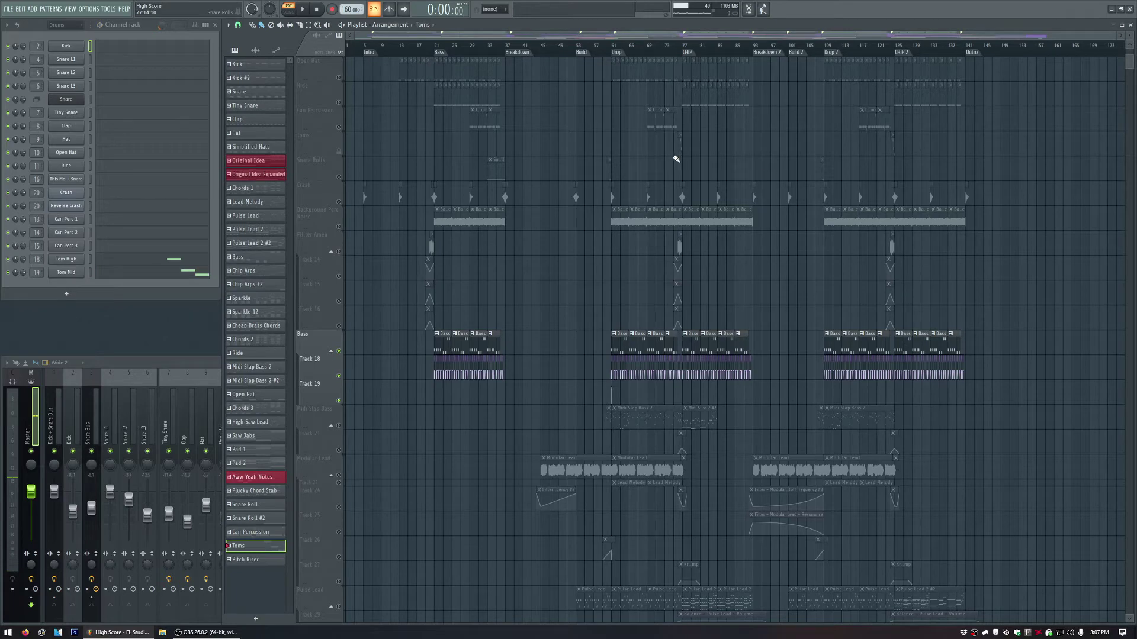
# Place the song position at the start of the Drop and select the Bass pattern from its playlist clip.
pyautogui.scroll(4, 679, 252)
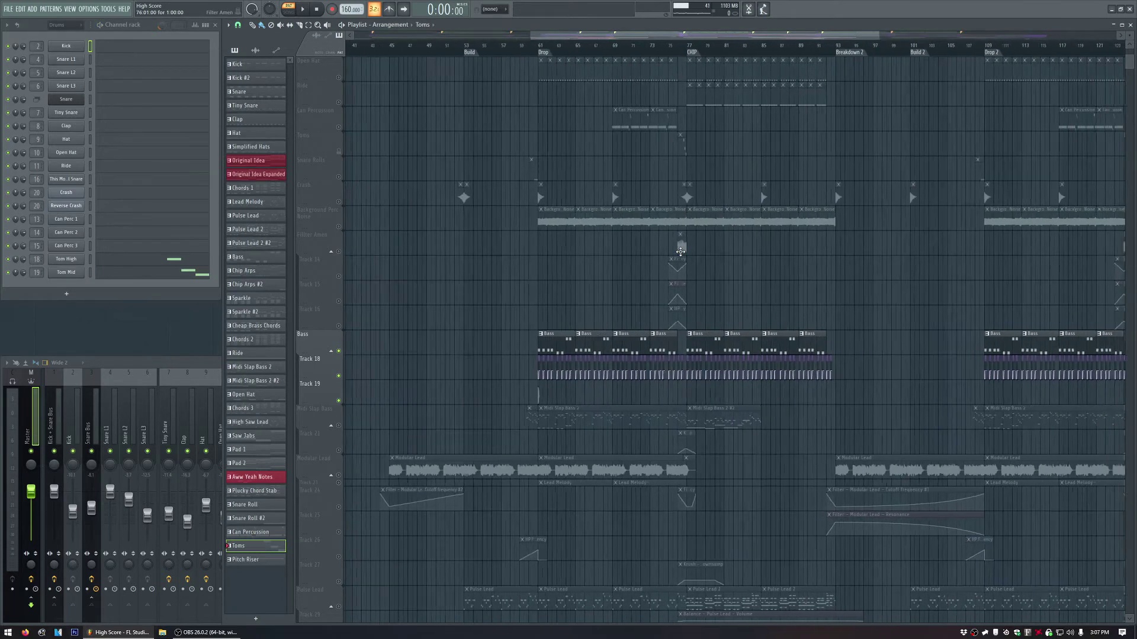
pyautogui.click(538, 45)
pyautogui.scroll(3, 766, 264)
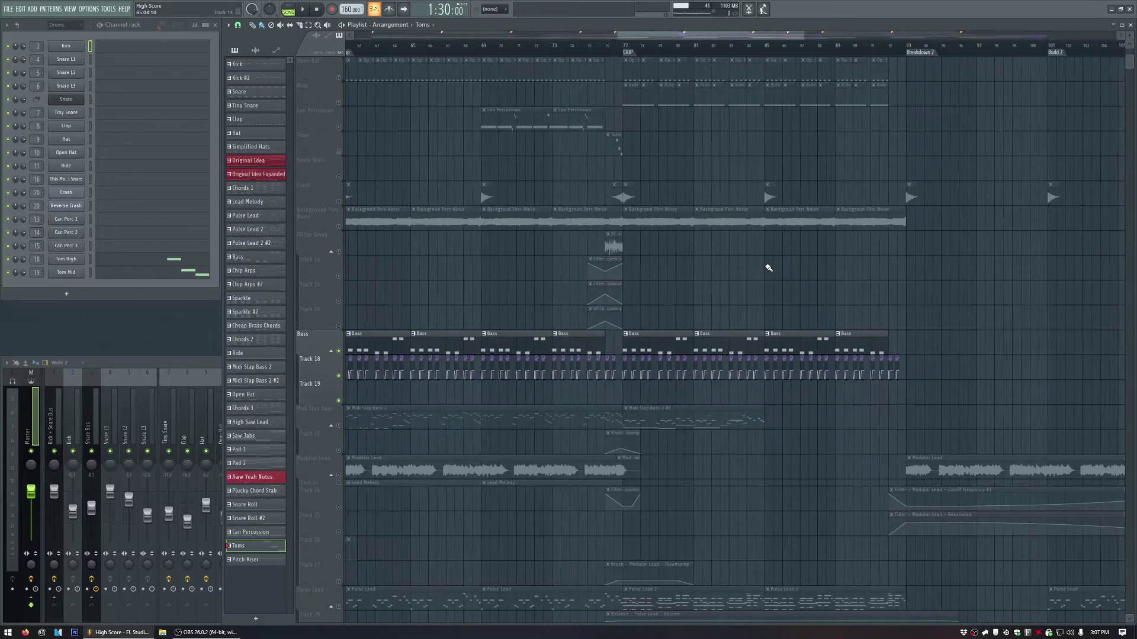
pyautogui.click(389, 343)
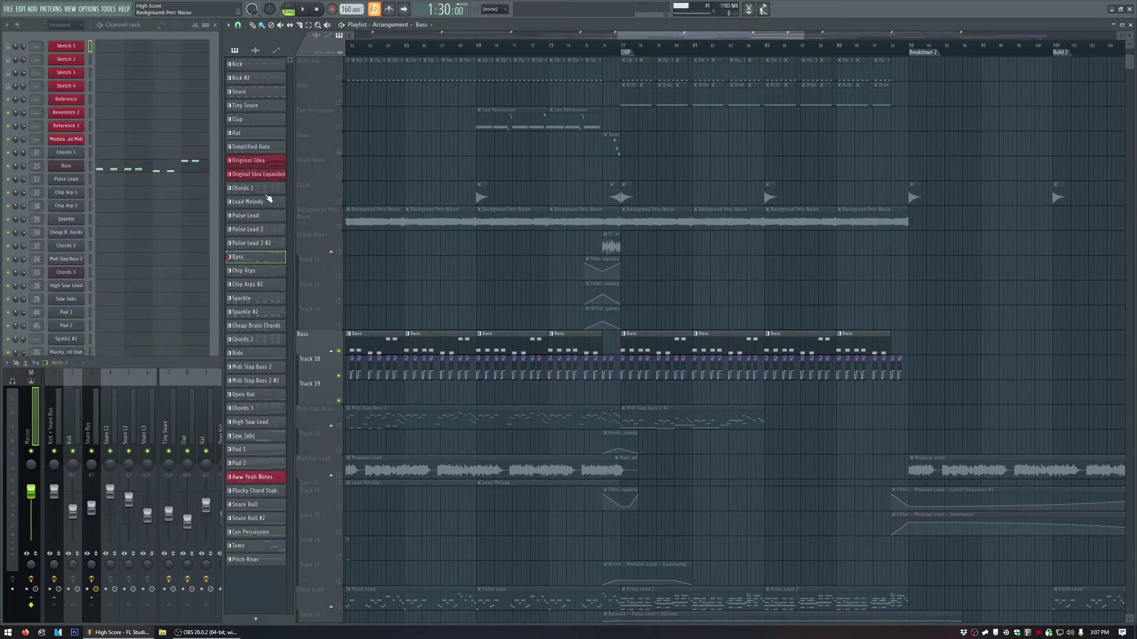
# Show the Bass channel's synth settings beside the playlist and play the isolated bass from the Drop.
pyautogui.click(64, 169)
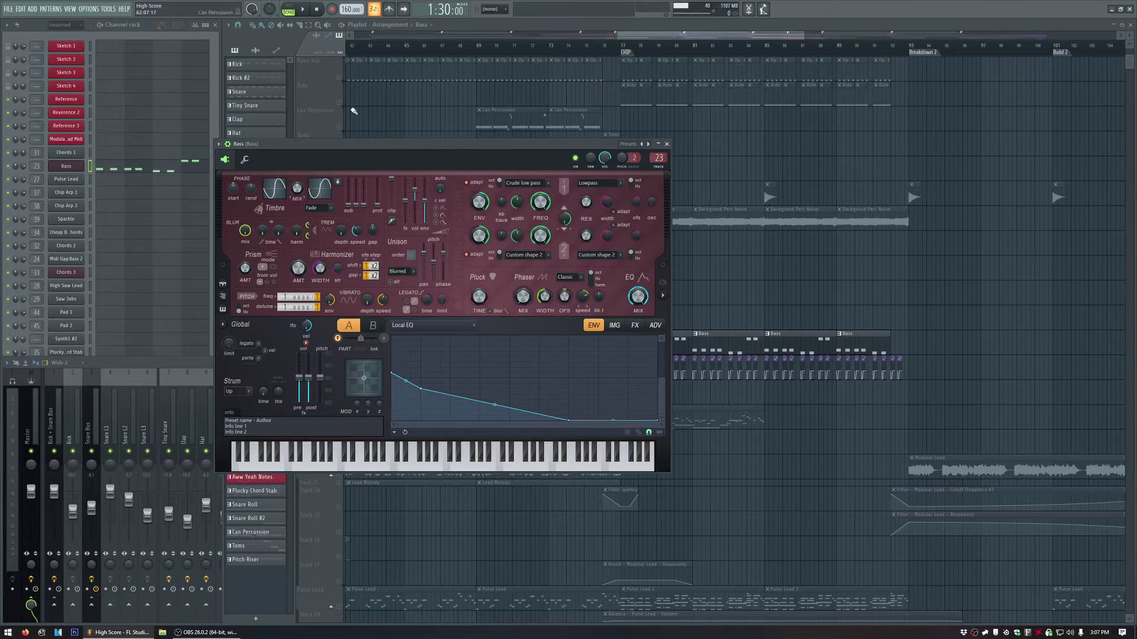
pyautogui.moveTo(577, 143); pyautogui.dragTo(364, 145)
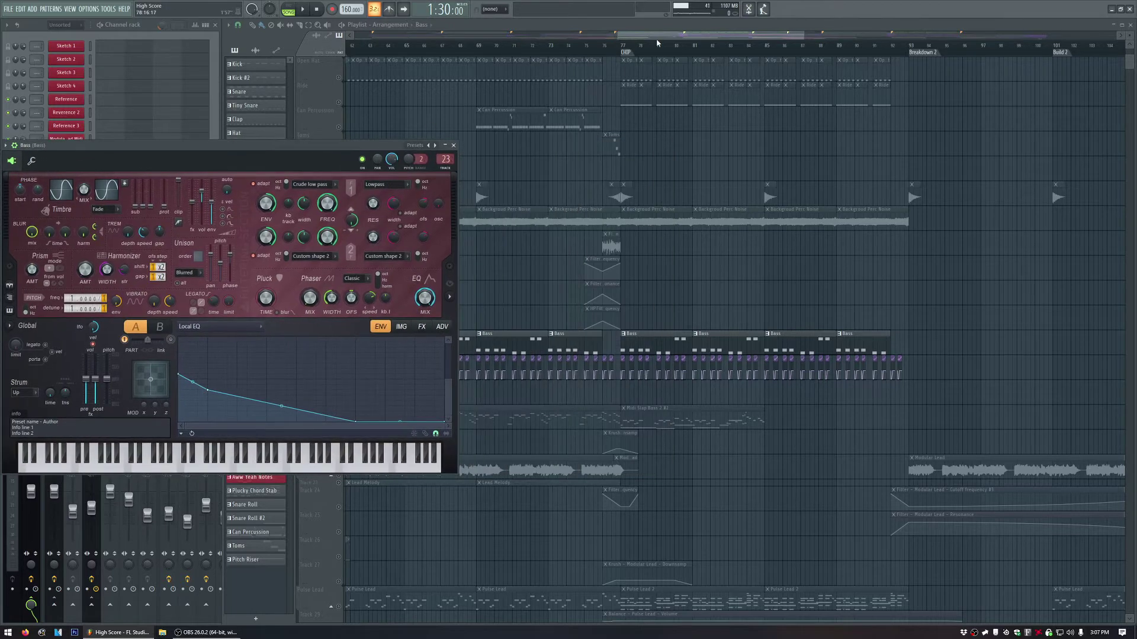
pyautogui.moveTo(656, 39); pyautogui.dragTo(622, 47)
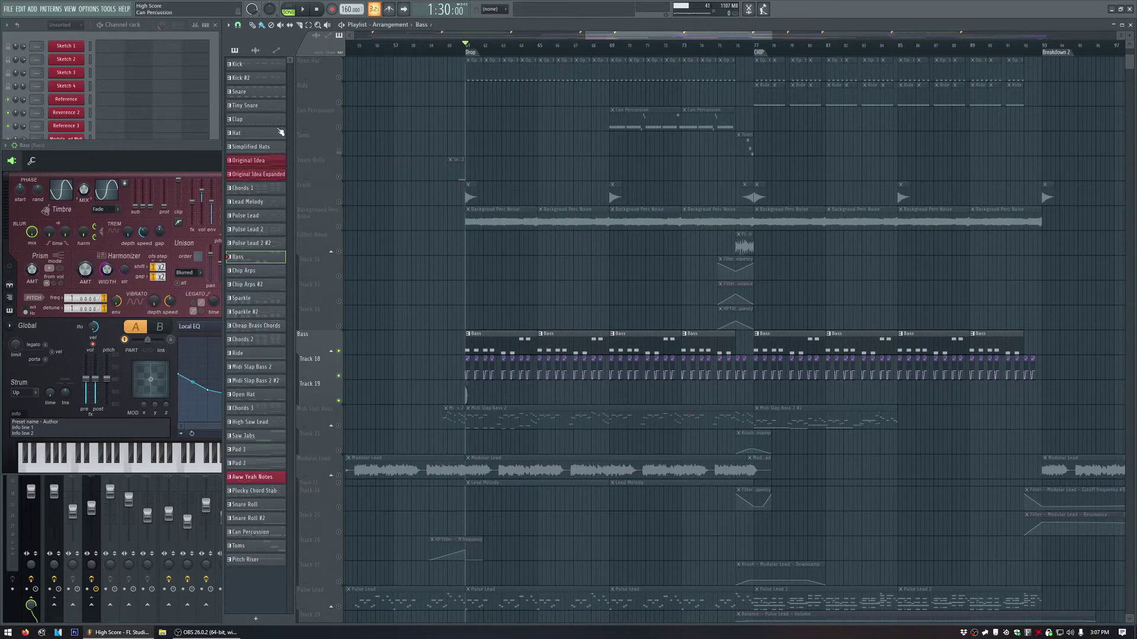
pyautogui.press('space')
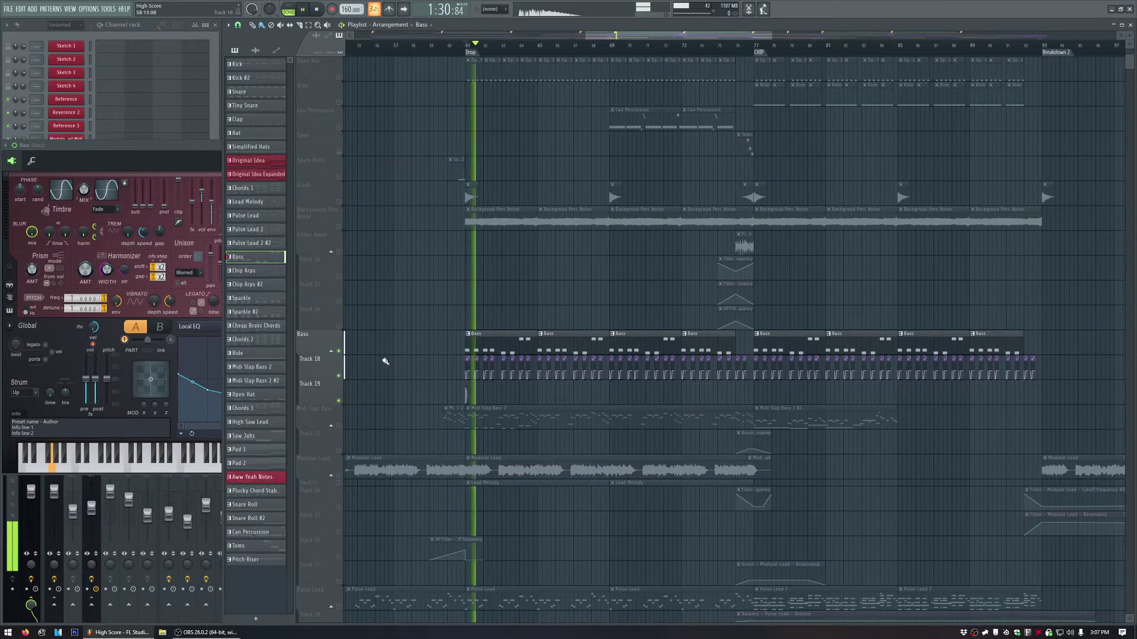
# Mute the EQ automation on Track 18 to hear the bass without it, and stop playback.
pyautogui.click(339, 376)
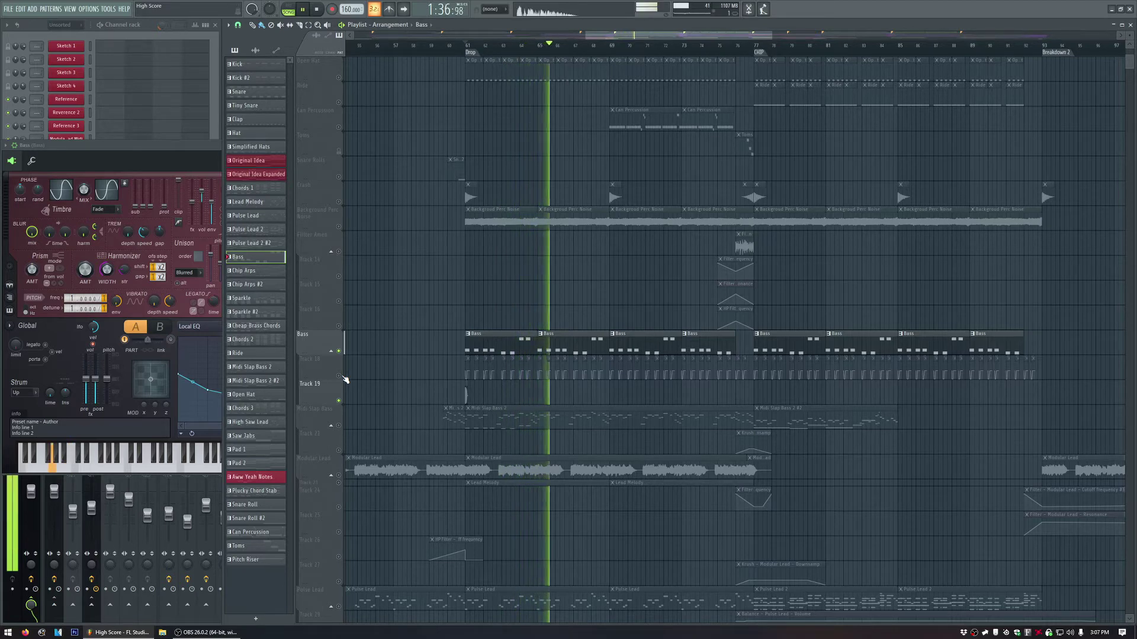
pyautogui.press('space')
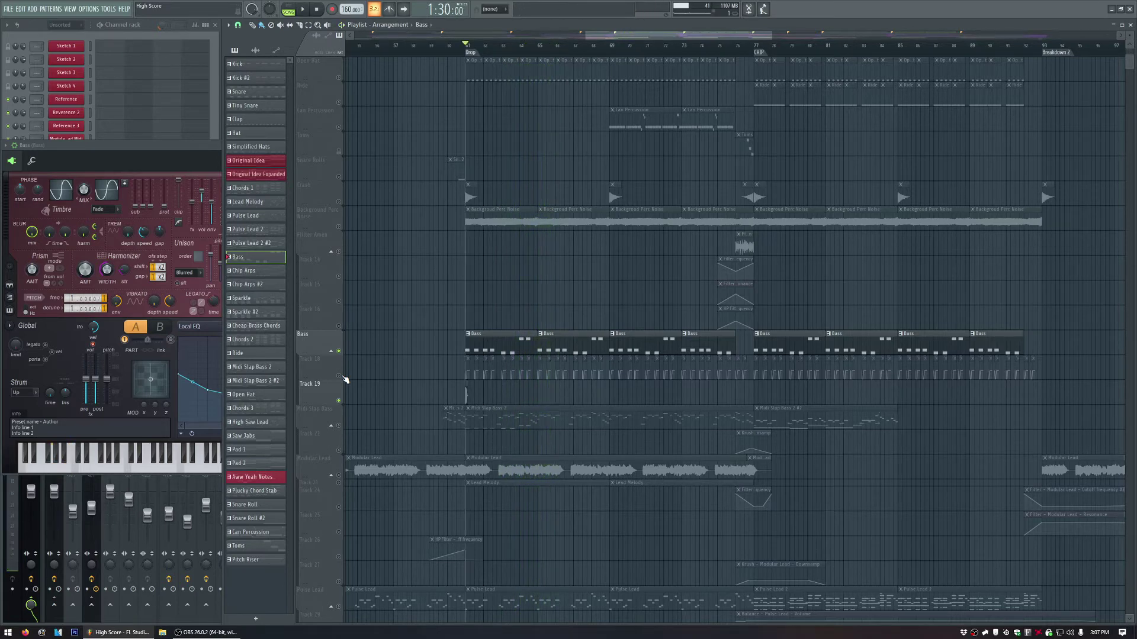
# Close the Bass synth after reviewing it, and open the Fruity parametric EQ 2 on the Bass mixer track.
pyautogui.click(174, 152)
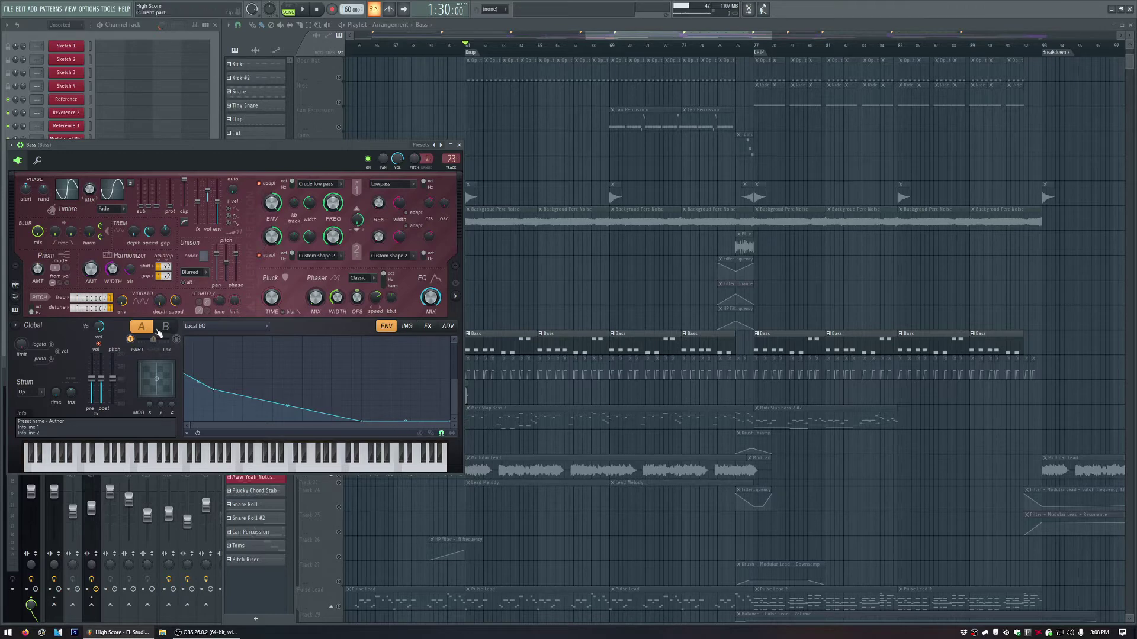
pyautogui.click(460, 145)
pyautogui.press('F9')
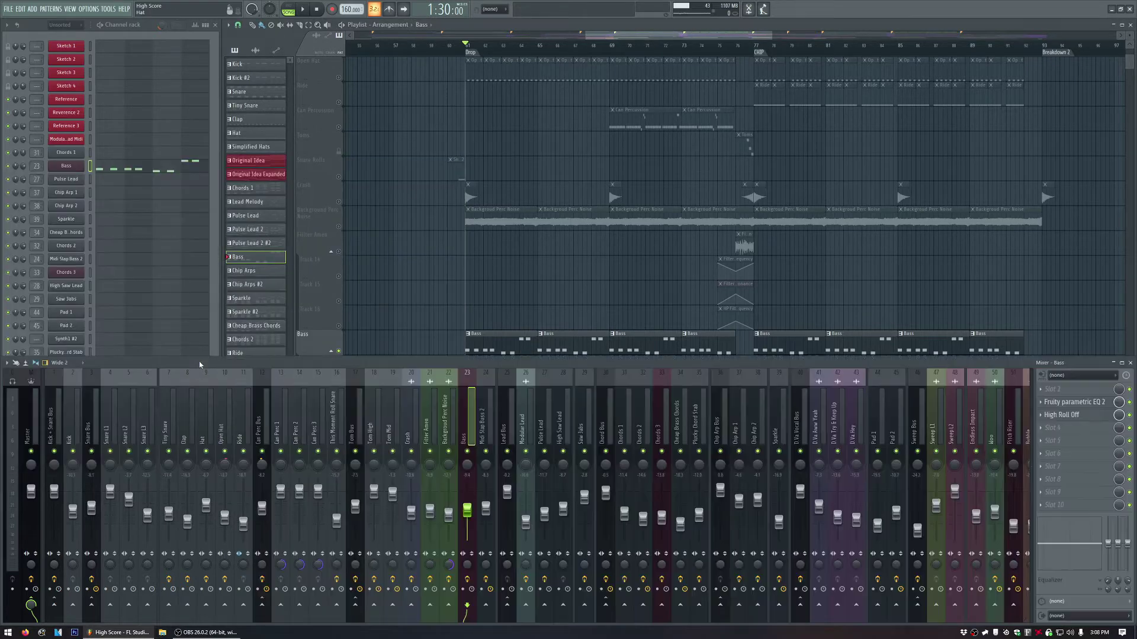
pyautogui.click(1086, 404)
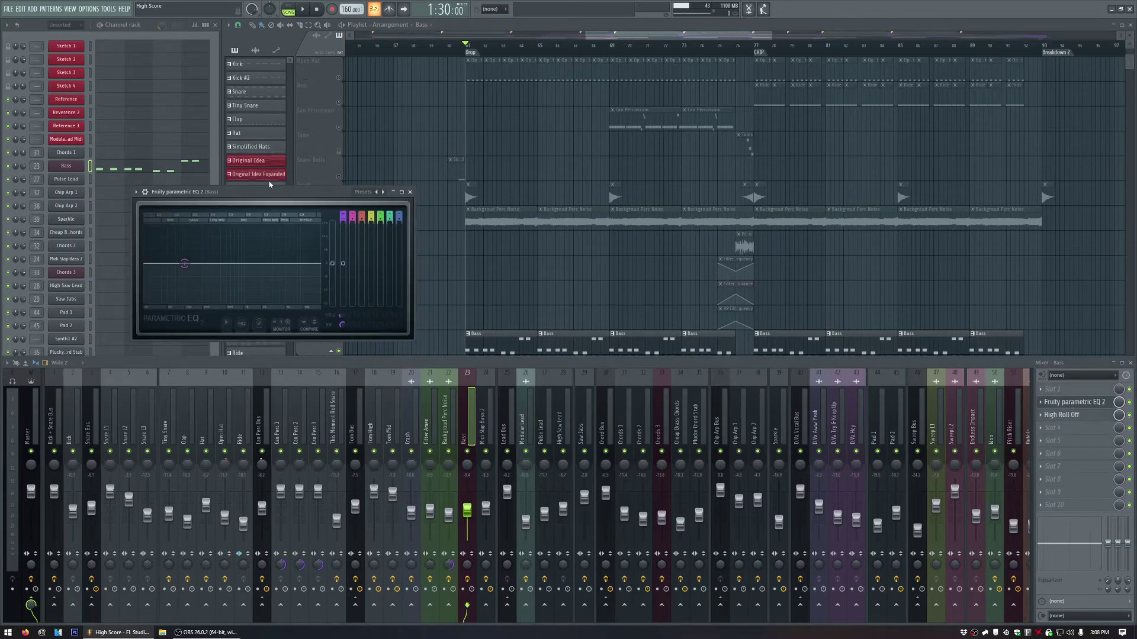
pyautogui.moveTo(270, 192); pyautogui.dragTo(190, 80)
# Re-enable Track 18's EQ automation and play the bass from the Drop with its parametric EQ in view.
pyautogui.press('F5')
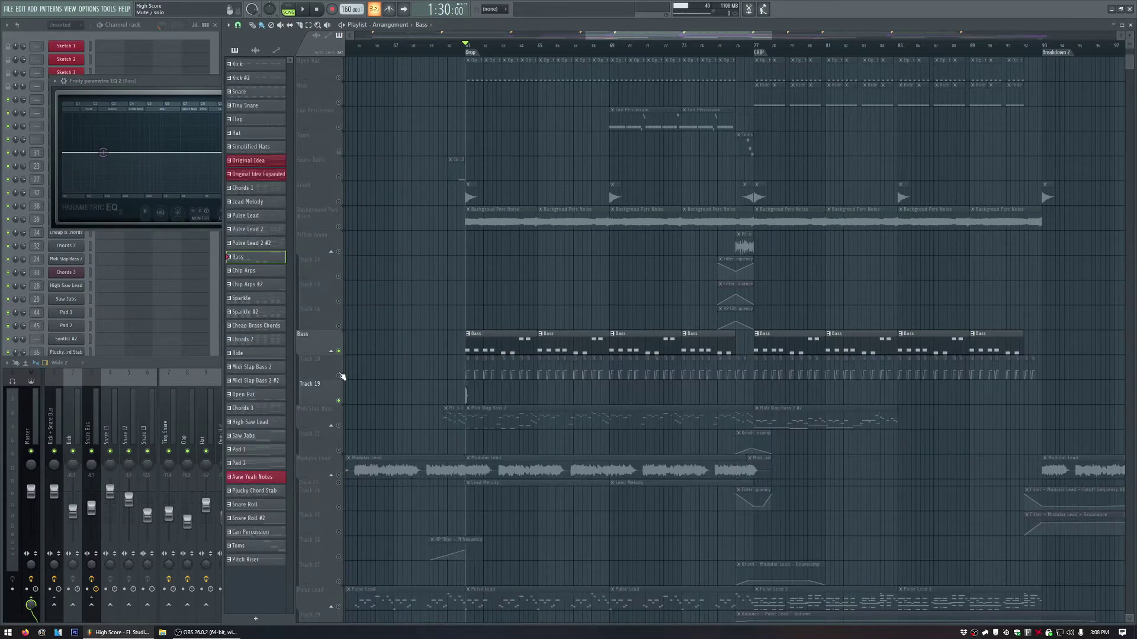
pyautogui.scroll(2, 495, 246)
pyautogui.scroll(5, 471, 370)
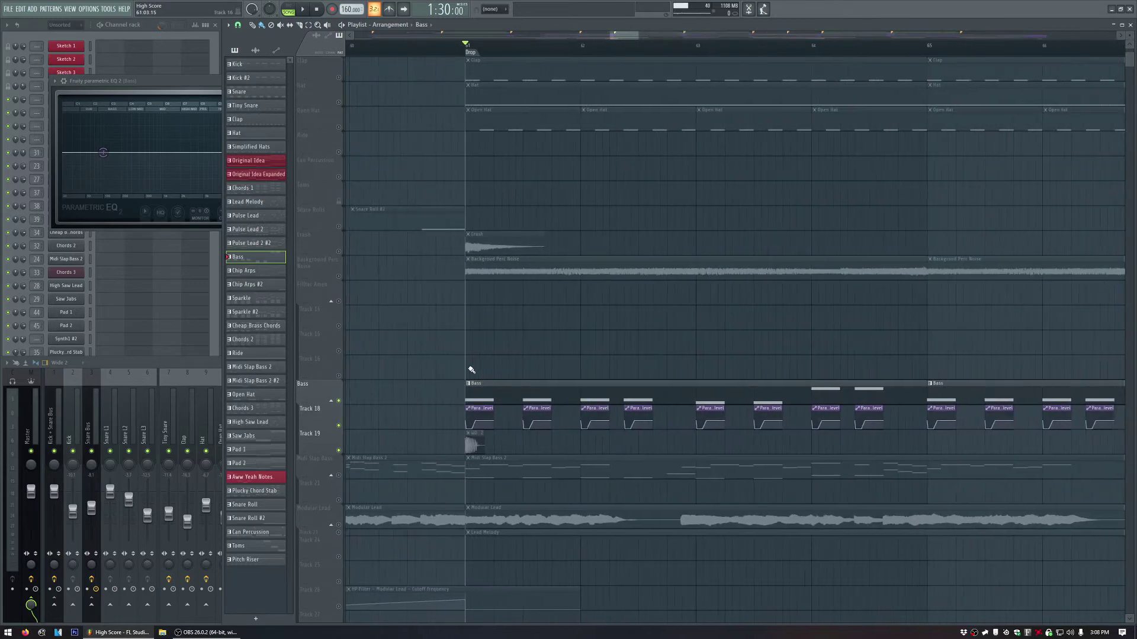
pyautogui.scroll(4, 472, 370)
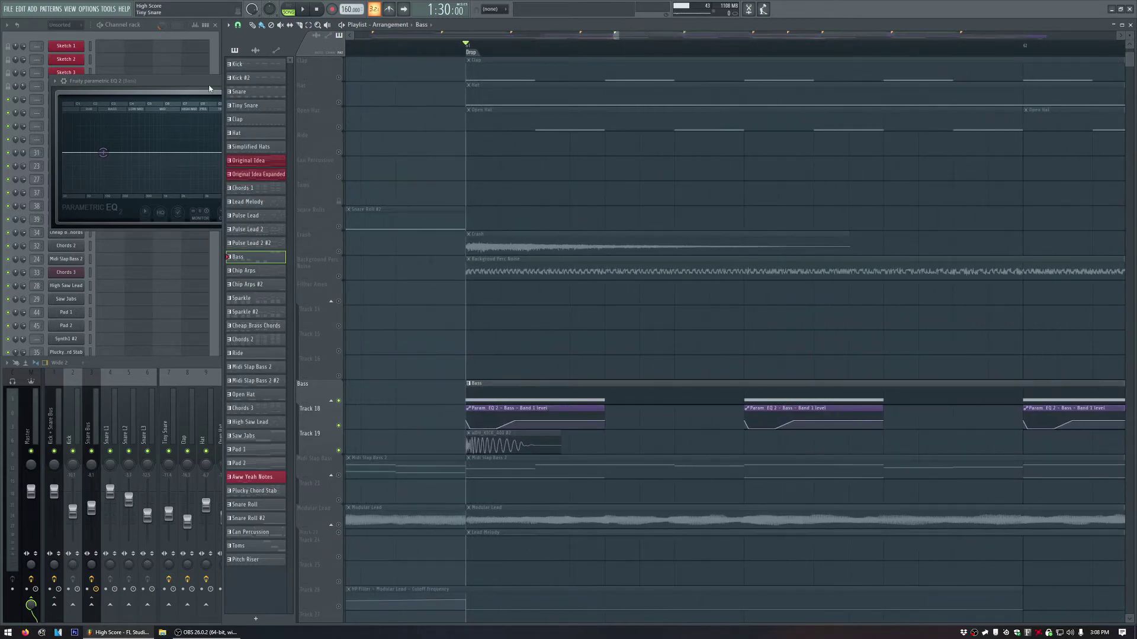
pyautogui.moveTo(209, 89); pyautogui.dragTo(174, 81)
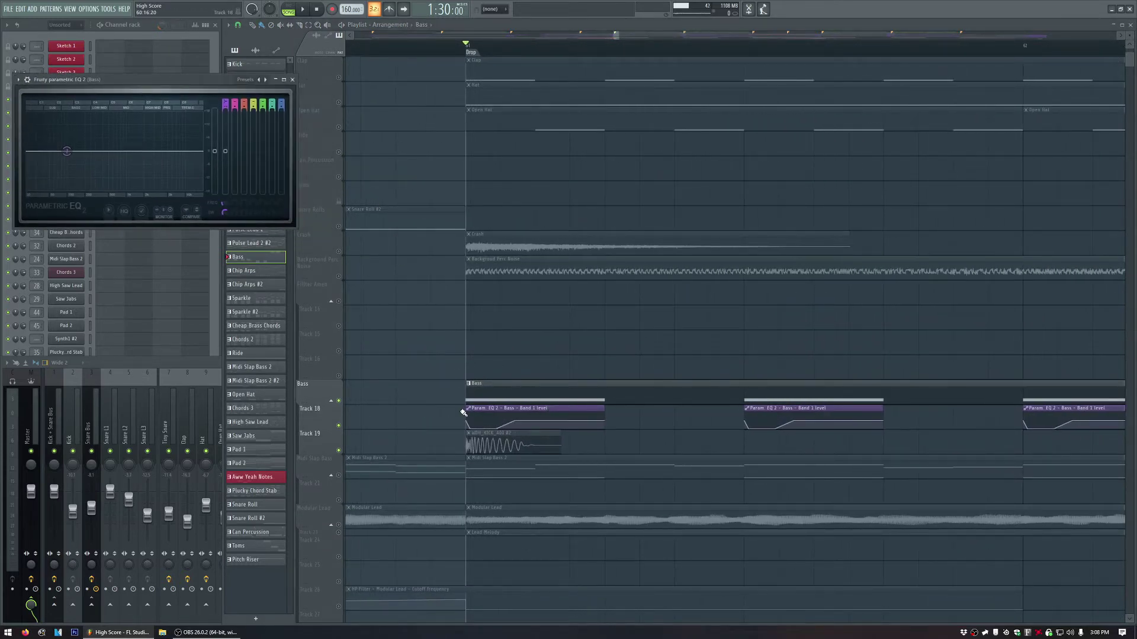
pyautogui.press('space')
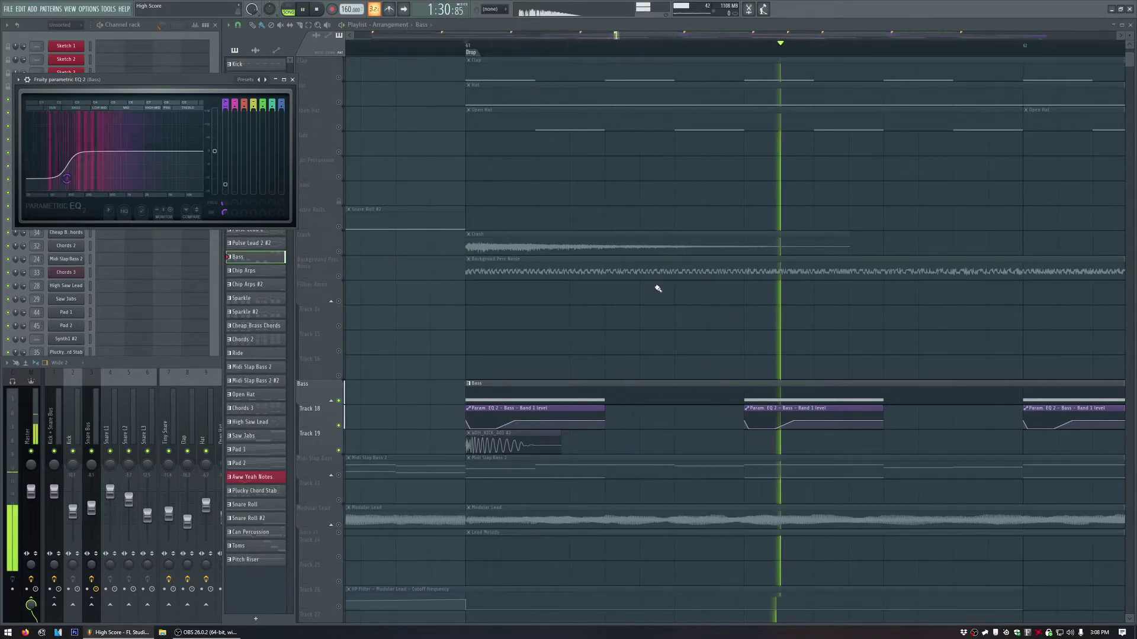
pyautogui.press('space')
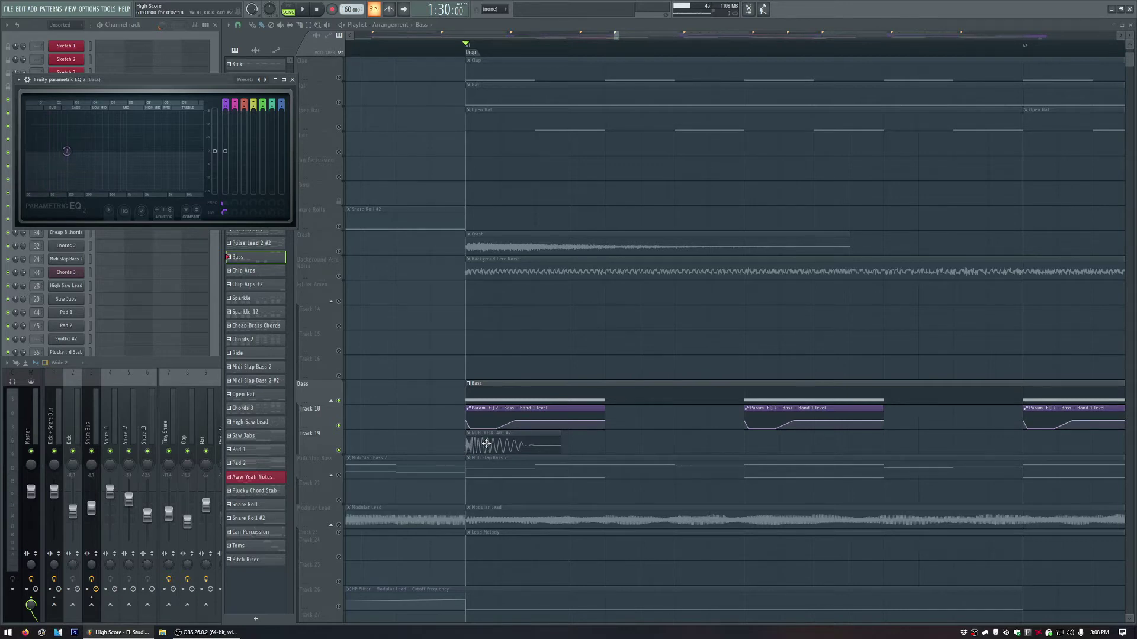
# Unmute the Kick track alongside the bass and briefly play both from the Drop.
pyautogui.scroll(3, 490, 305)
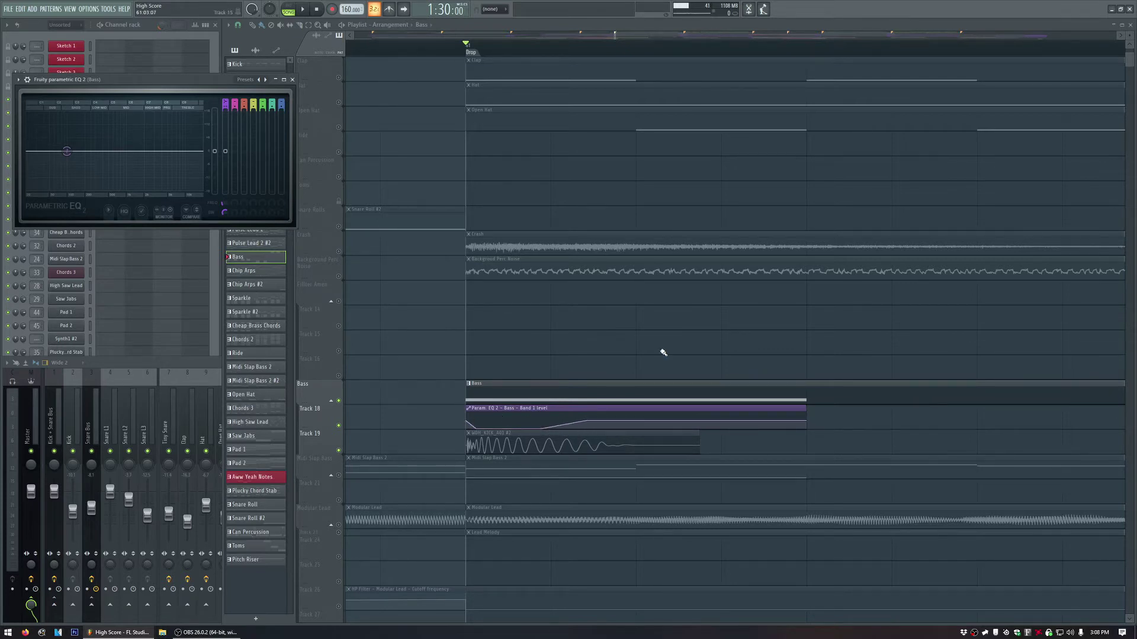
pyautogui.scroll(-5, 661, 354)
pyautogui.scroll(3, 893, 354)
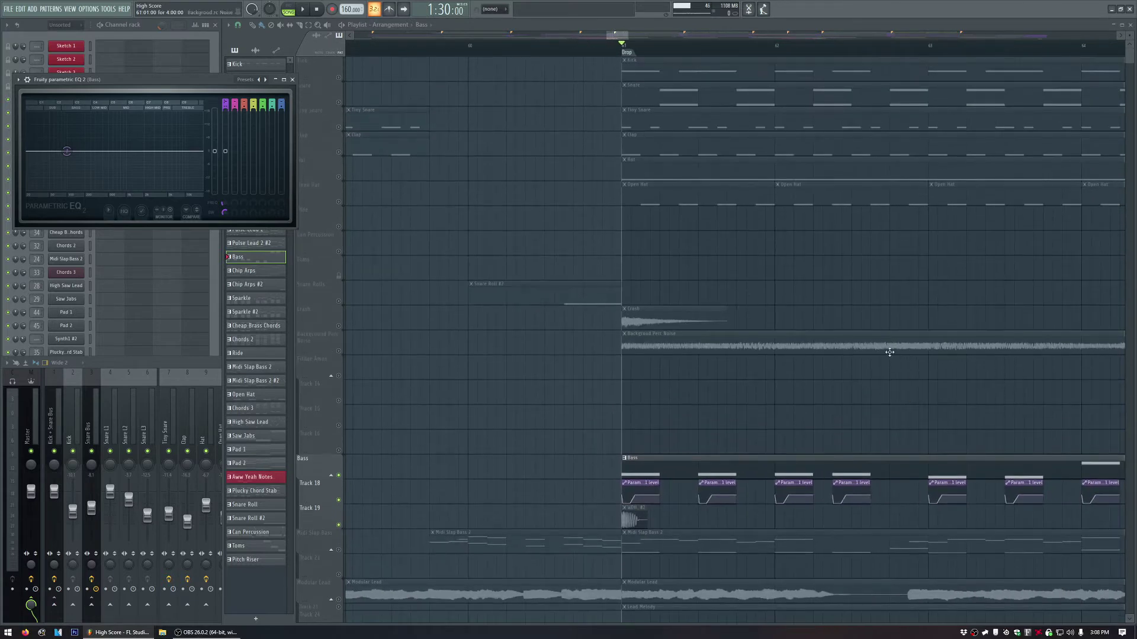
pyautogui.click(341, 75)
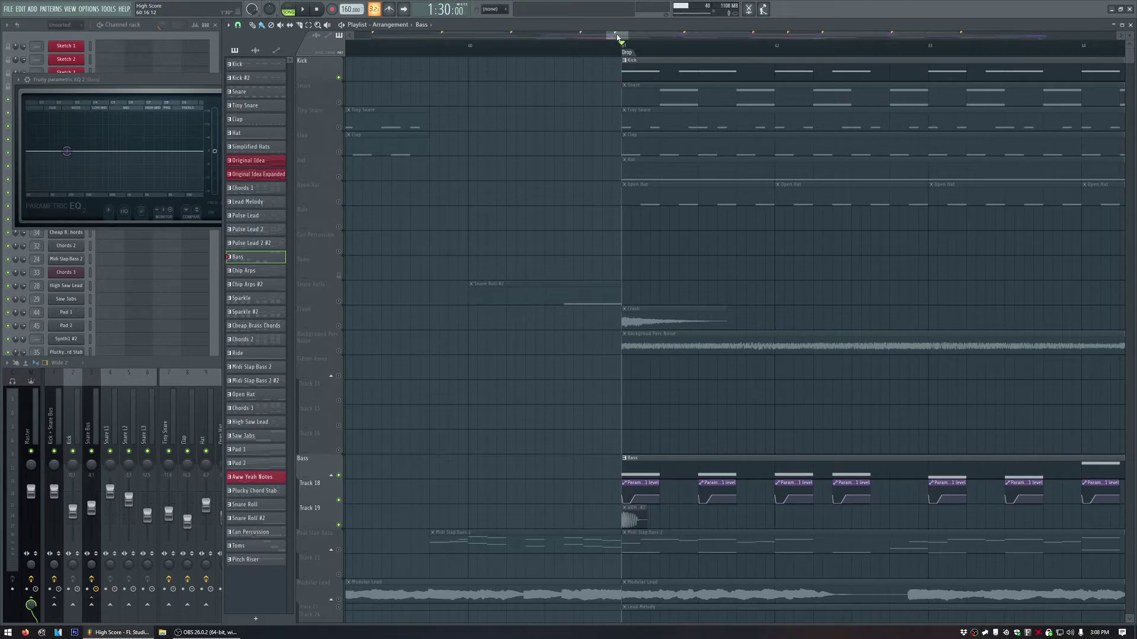
pyautogui.moveTo(616, 37); pyautogui.dragTo(624, 36)
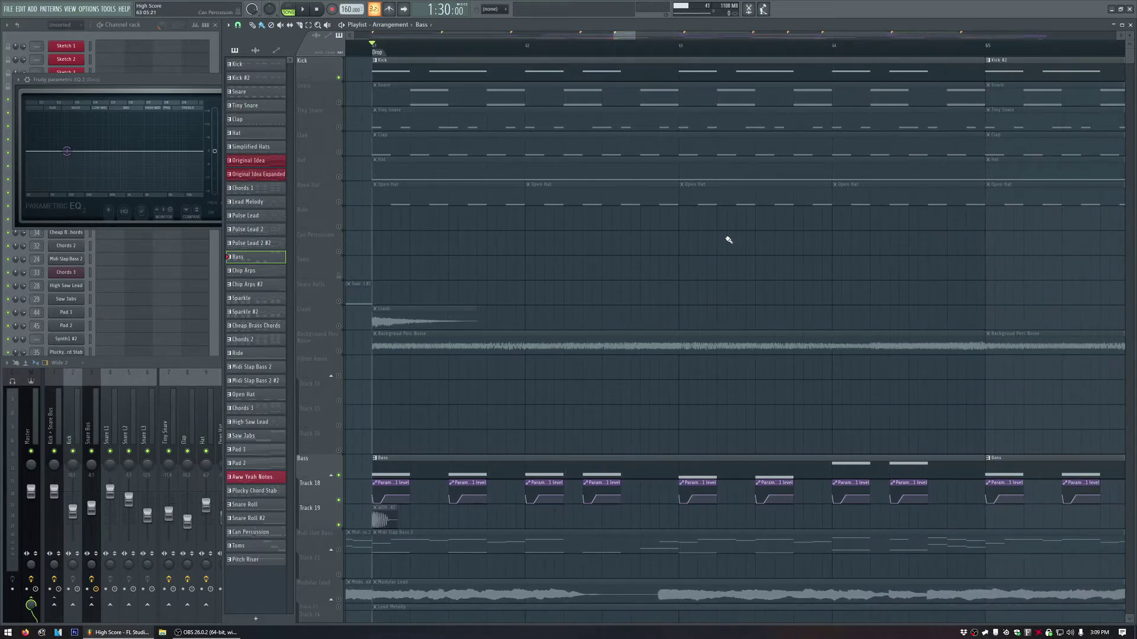
pyautogui.press('space')
pyautogui.press('space')
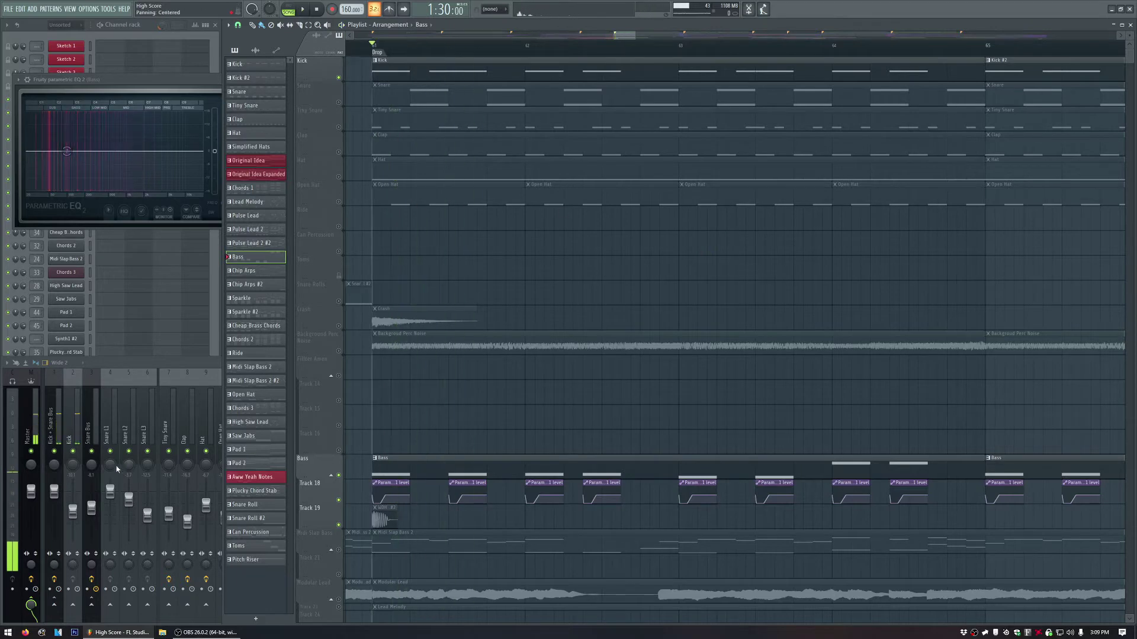
# Play the kick and bass with the Kick + Snare Bus selected in the mixer, and close the Bass EQ.
pyautogui.click(57, 436)
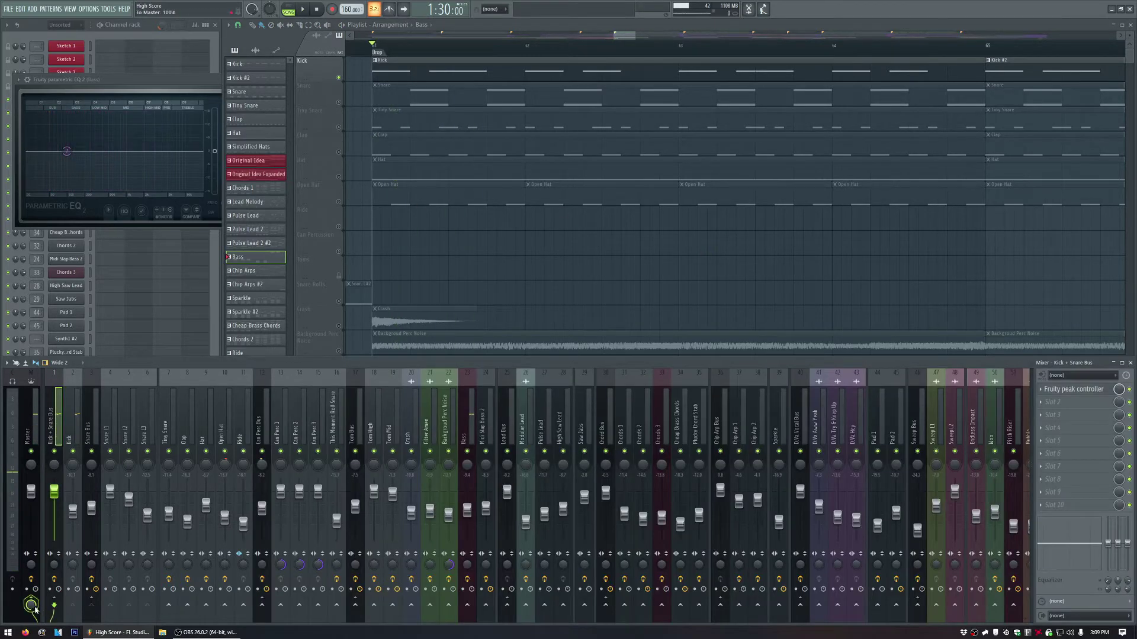
pyautogui.press('space')
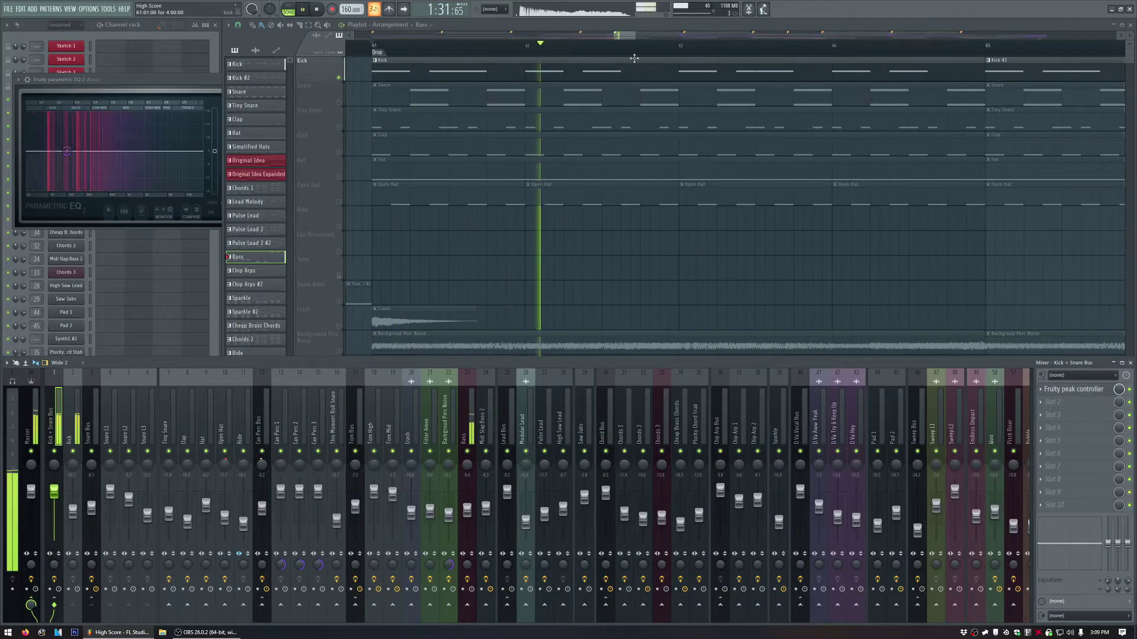
pyautogui.click(646, 34)
pyautogui.moveTo(646, 33); pyautogui.dragTo(665, 33)
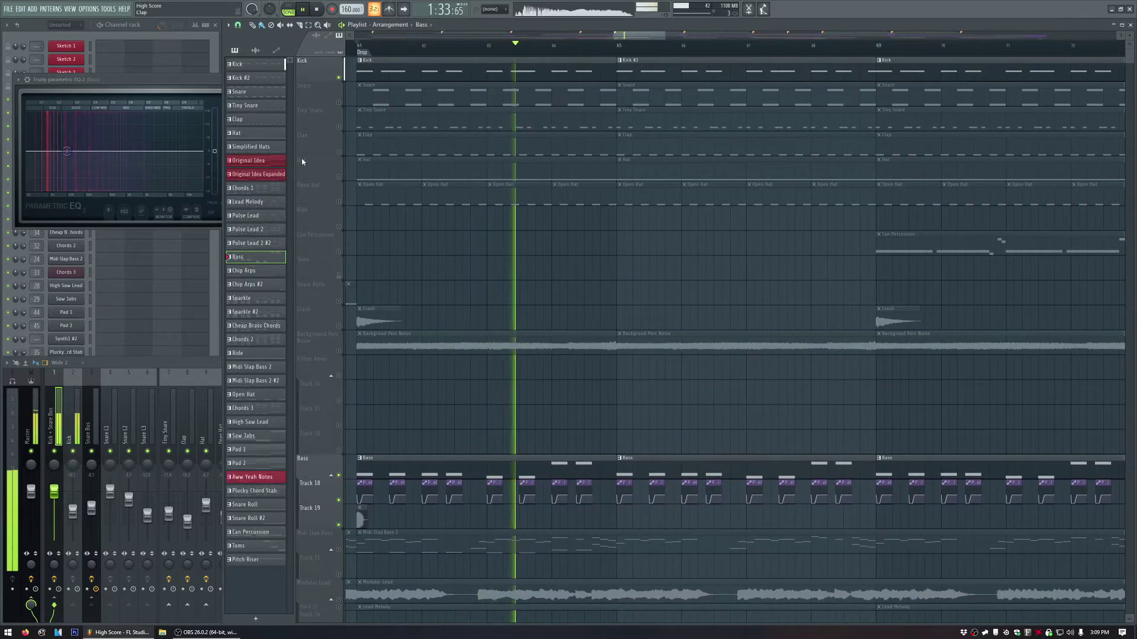
pyautogui.click(292, 80)
pyautogui.press('space')
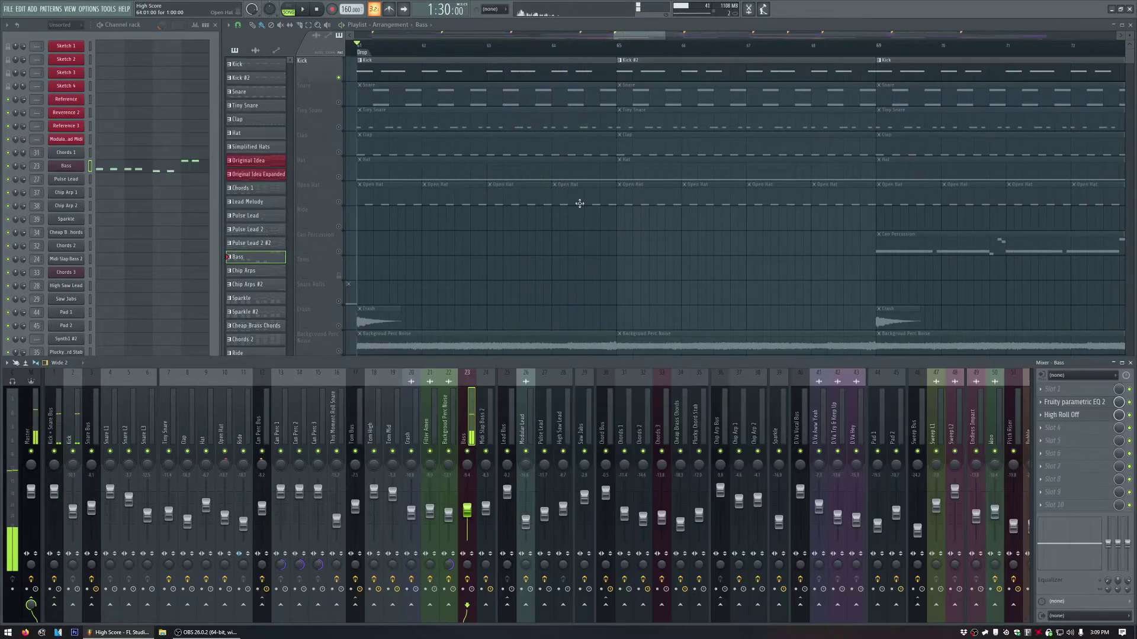
# Solo the Midi Slap Bass track group in the playlist and re-enable the Bass track with it.
pyautogui.click(558, 290)
pyautogui.scroll(-10, 532, 393)
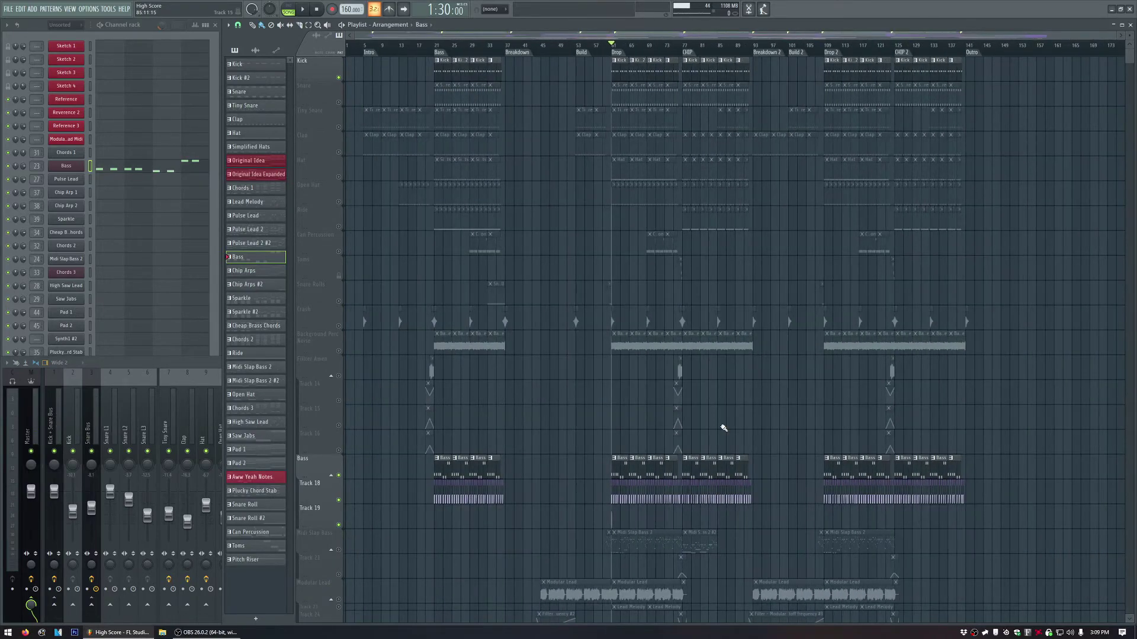
pyautogui.scroll(5, 692, 432)
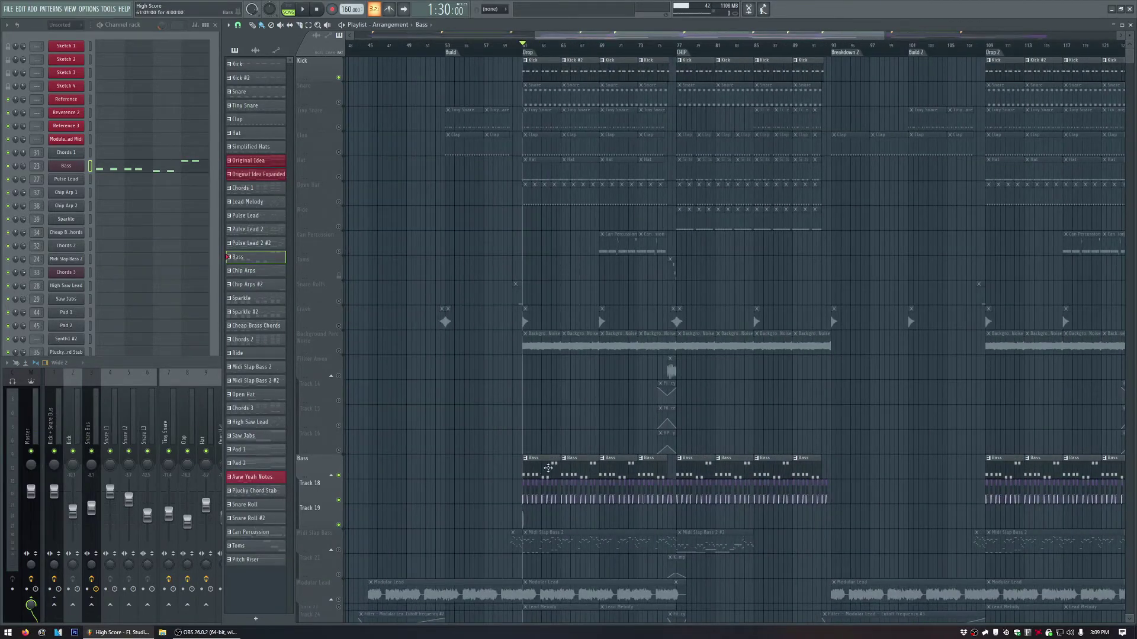
pyautogui.scroll(-5, 502, 355)
pyautogui.scroll(2, 508, 355)
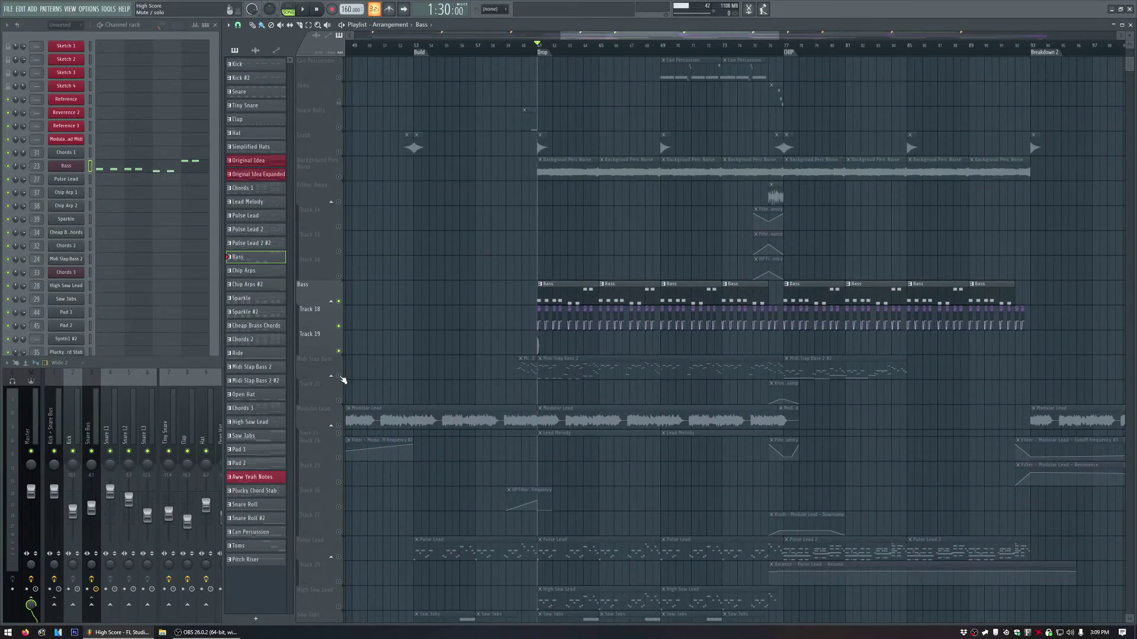
pyautogui.click(342, 378)
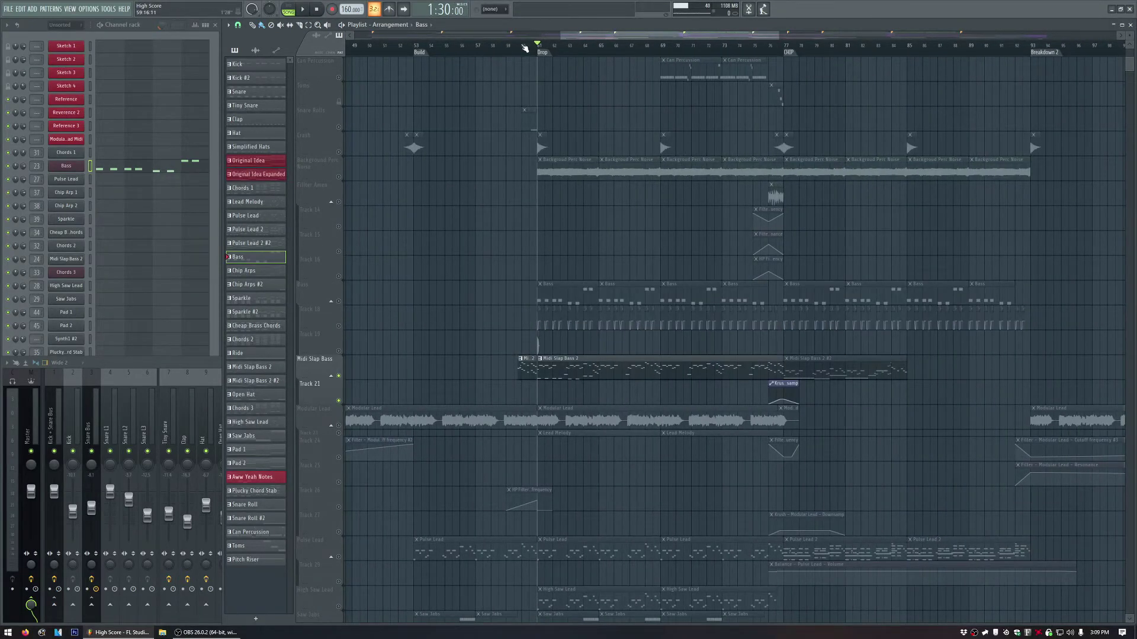
pyautogui.click(340, 301)
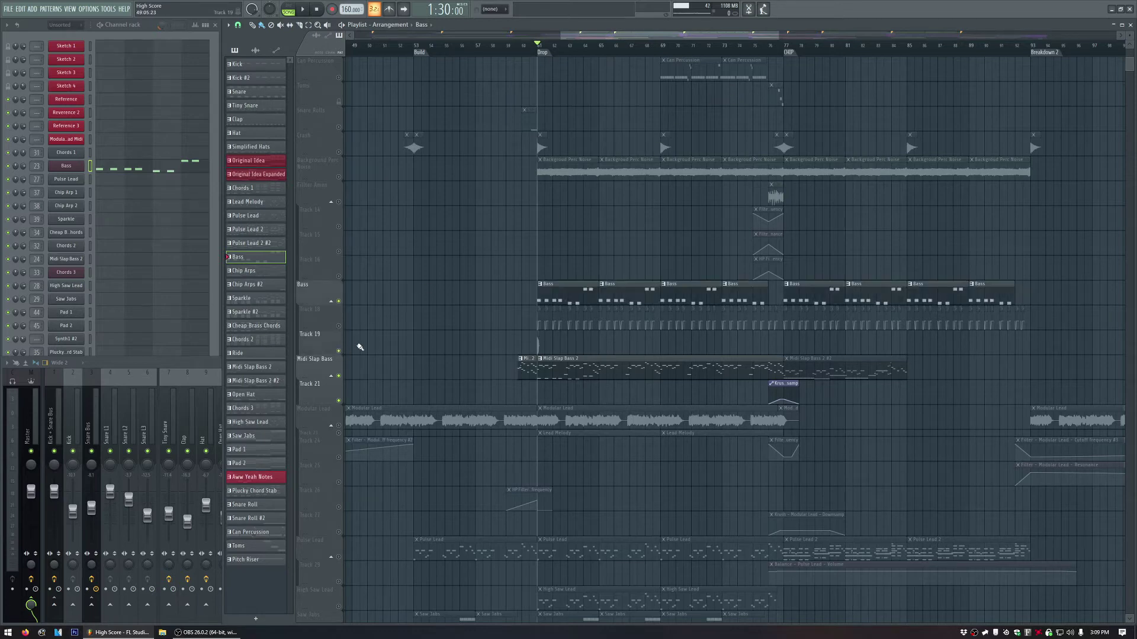
# Play the Bass and Midi Slap Bass tracks together from the Drop, and stop playback.
pyautogui.press('space')
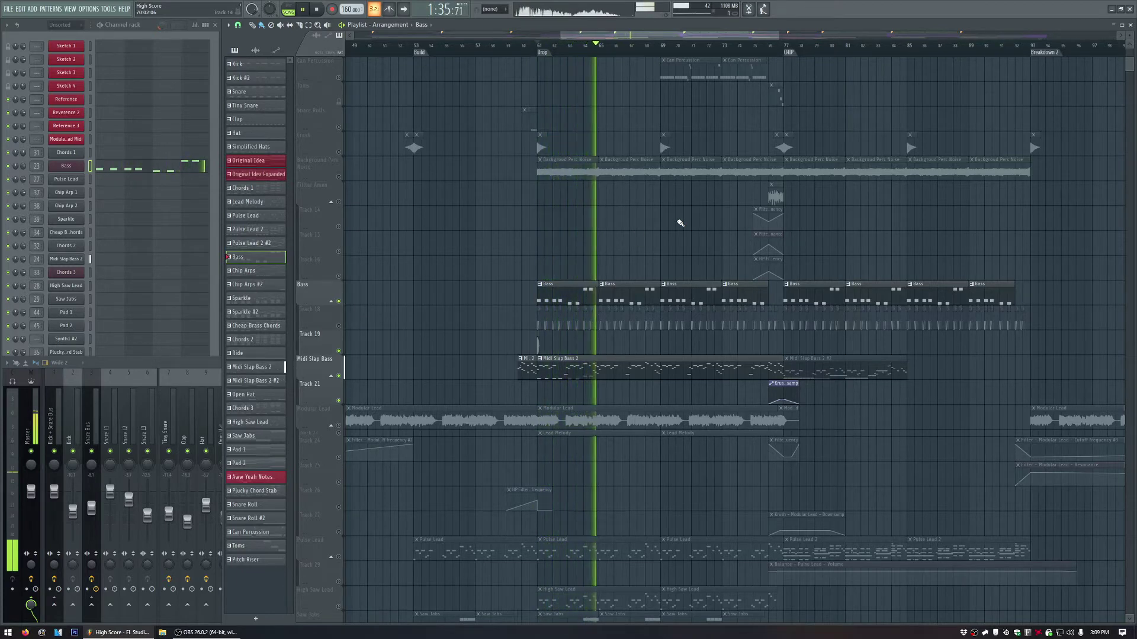
pyautogui.scroll(2, 666, 225)
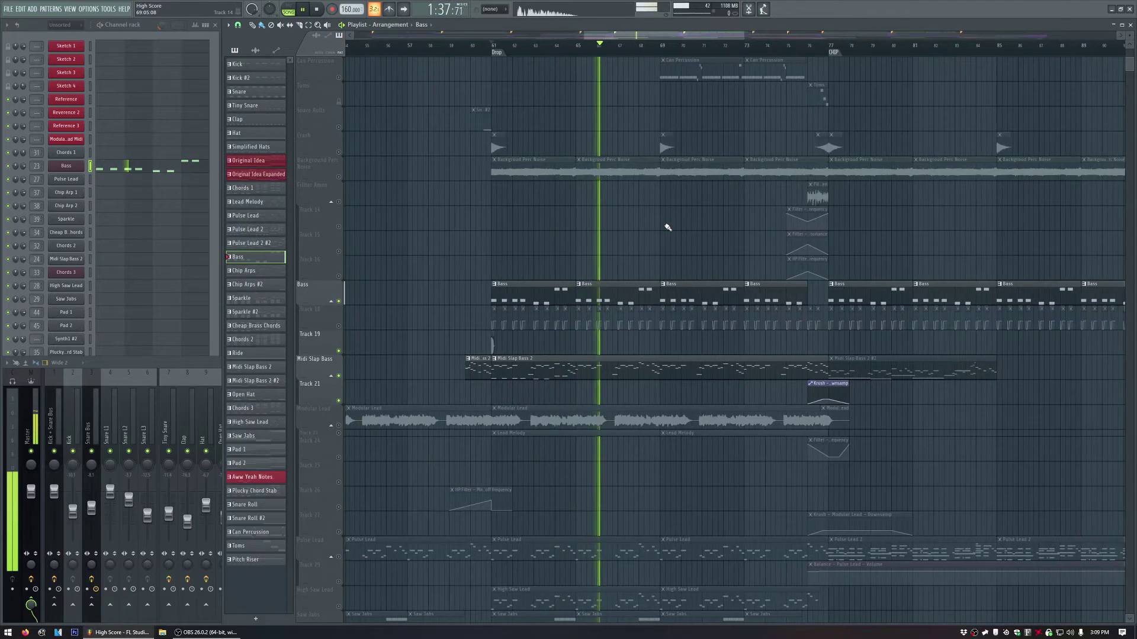
pyautogui.press('space')
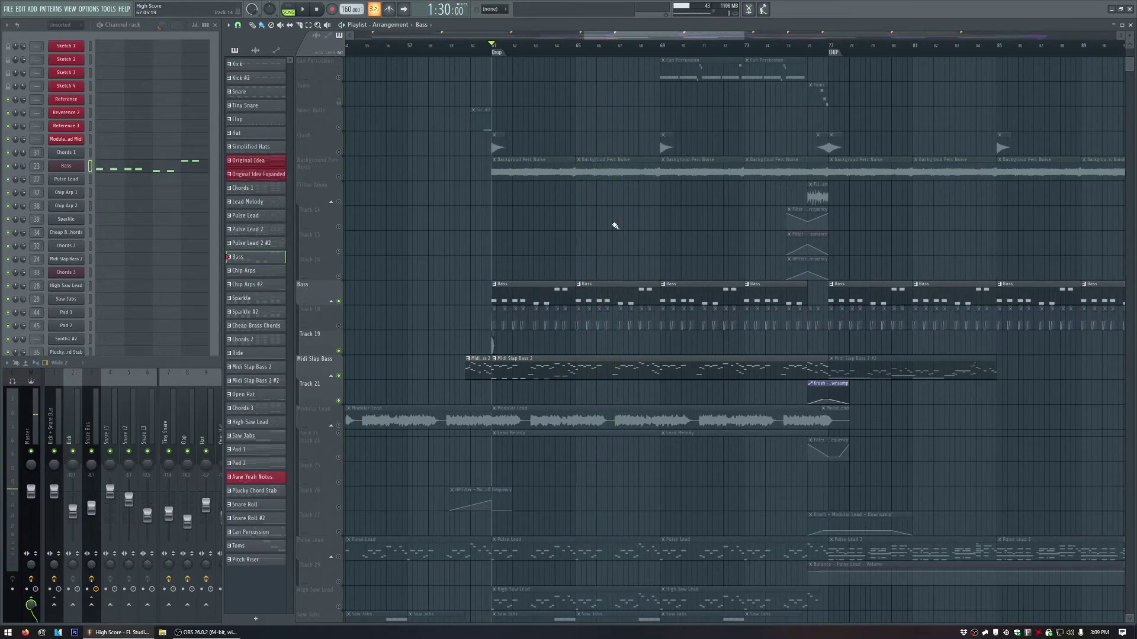
# Place the song position at the first Midi Slap Bass clip before the Drop and briefly play from there.
pyautogui.click(467, 51)
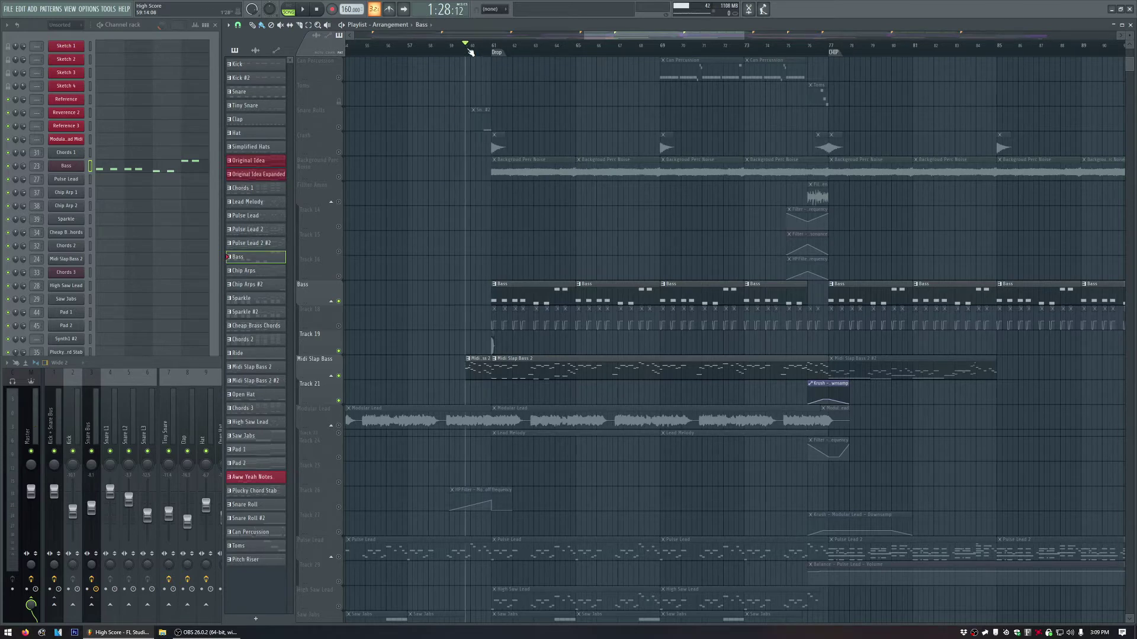
pyautogui.press('space')
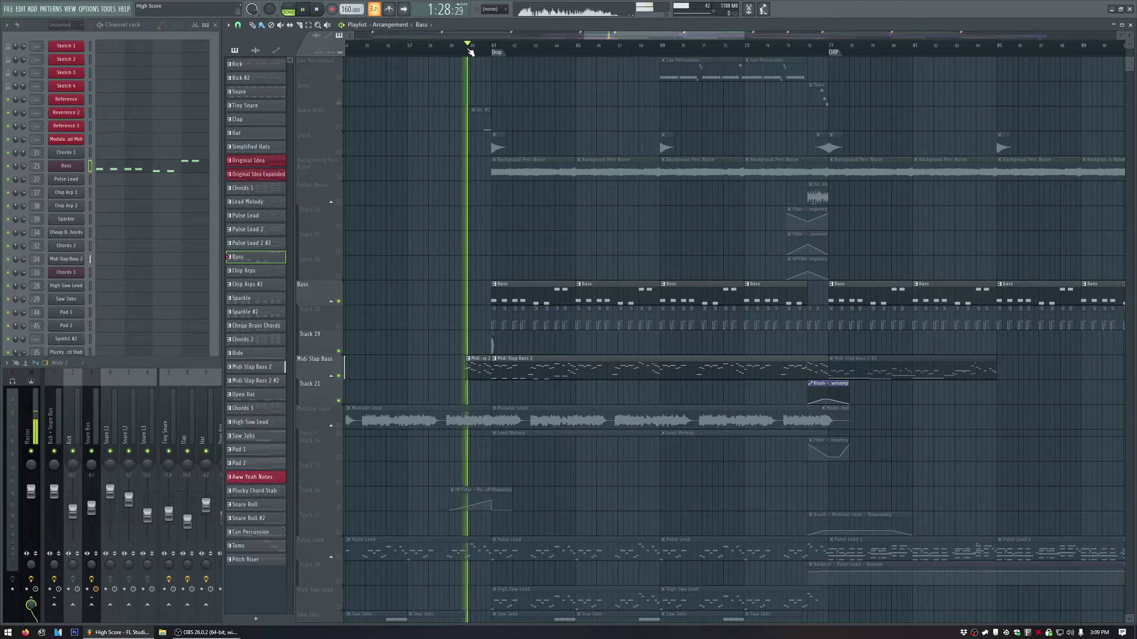
pyautogui.press('space')
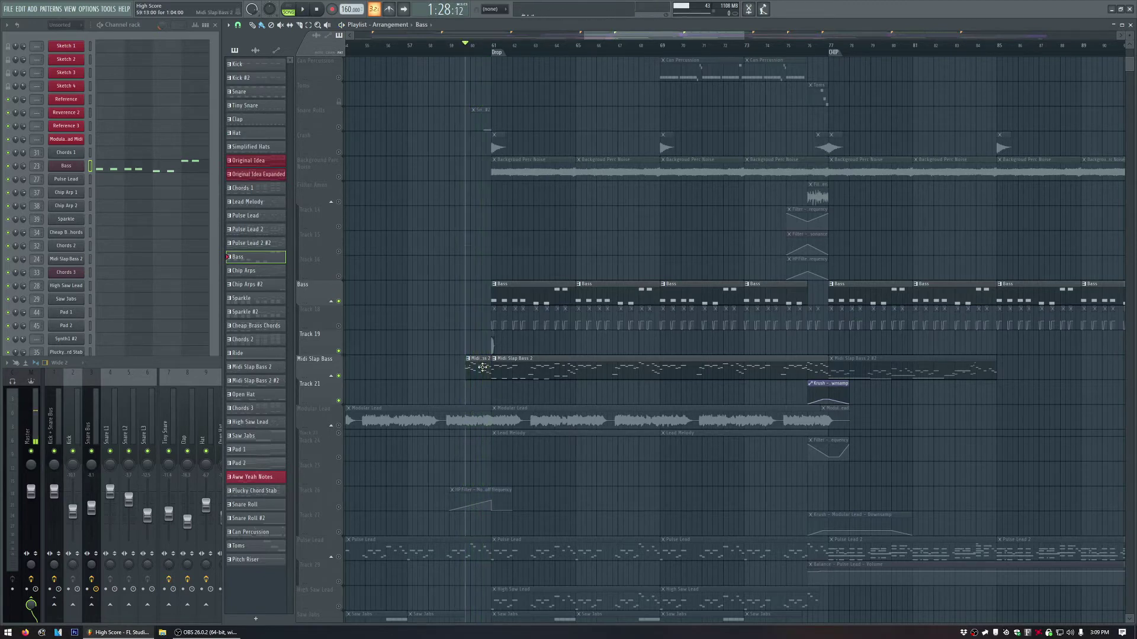
# Select the Midi Slap Bass 2 pattern from its playlist clip and review its channel's FLEX preset and settings.
pyautogui.click(483, 365)
pyautogui.click(67, 261)
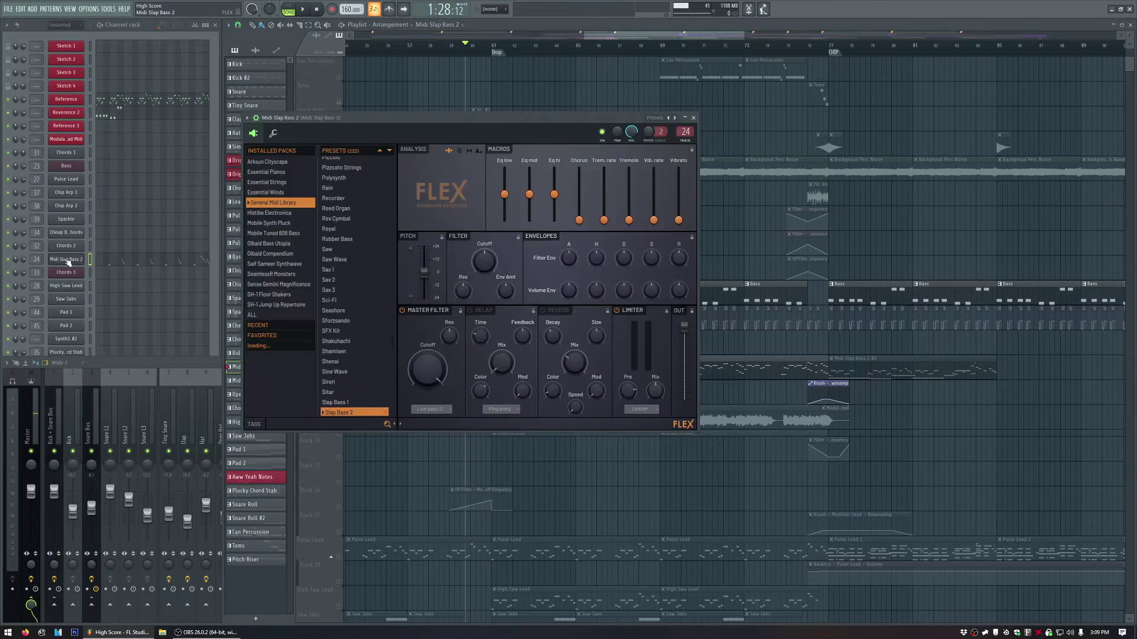
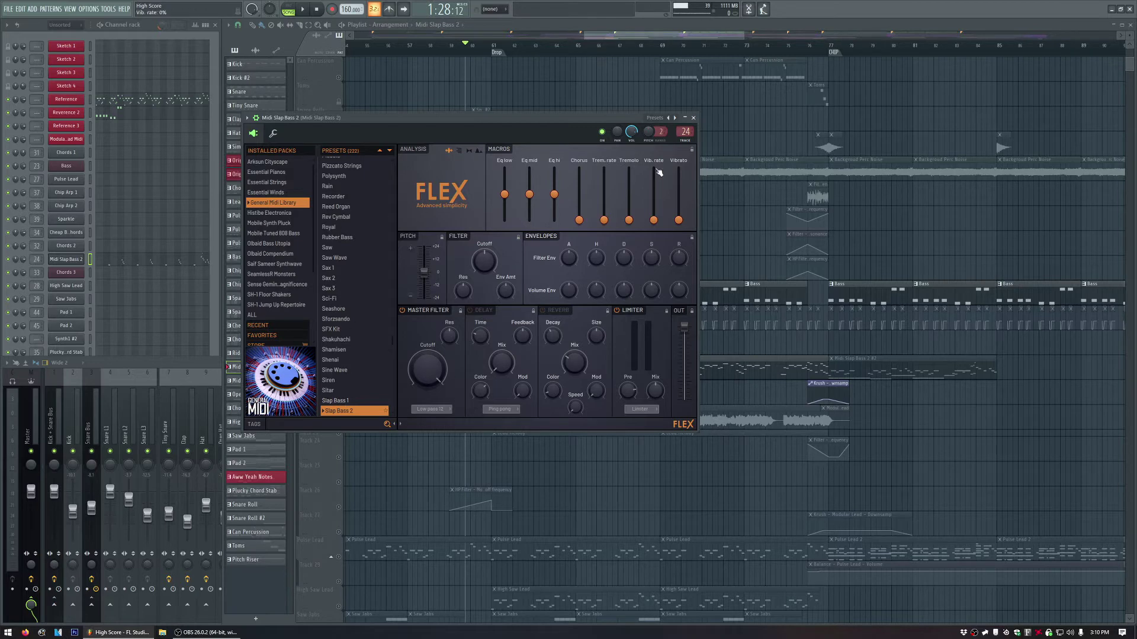
pyautogui.click(695, 119)
# Place the song position just before Track 21's Krush automation clip and play the slap bass from there.
pyautogui.click(812, 45)
pyautogui.click(807, 50)
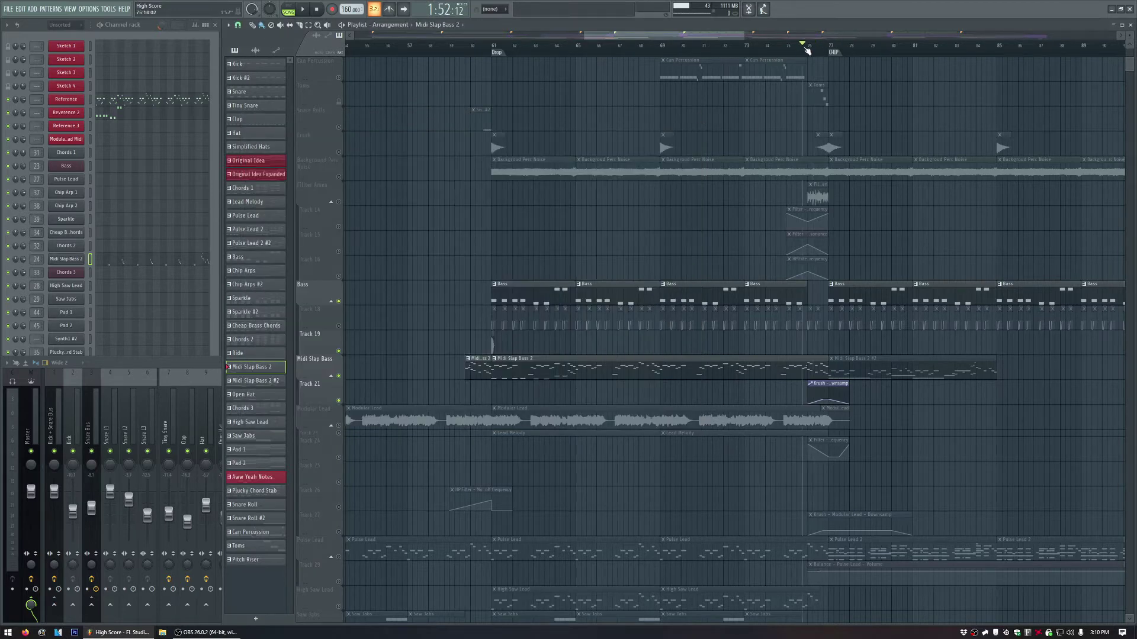
pyautogui.press('space')
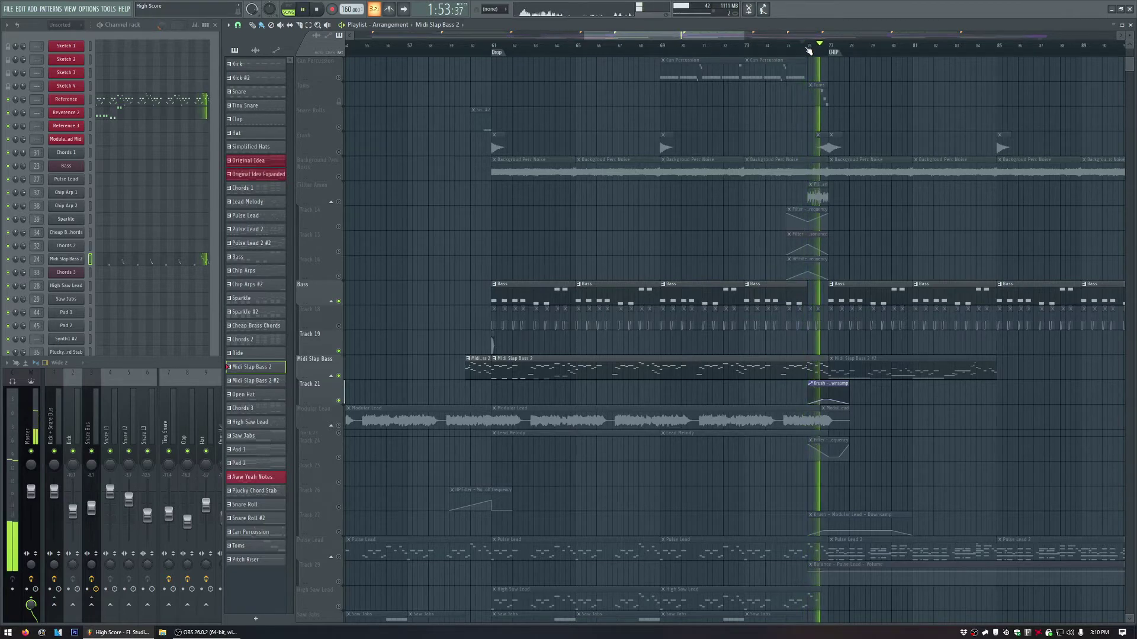
# Mute the Bass track, replay the slap bass alone through Track 21's Krush automation, and stop playback.
pyautogui.press('space')
pyautogui.click(339, 302)
pyautogui.press('space')
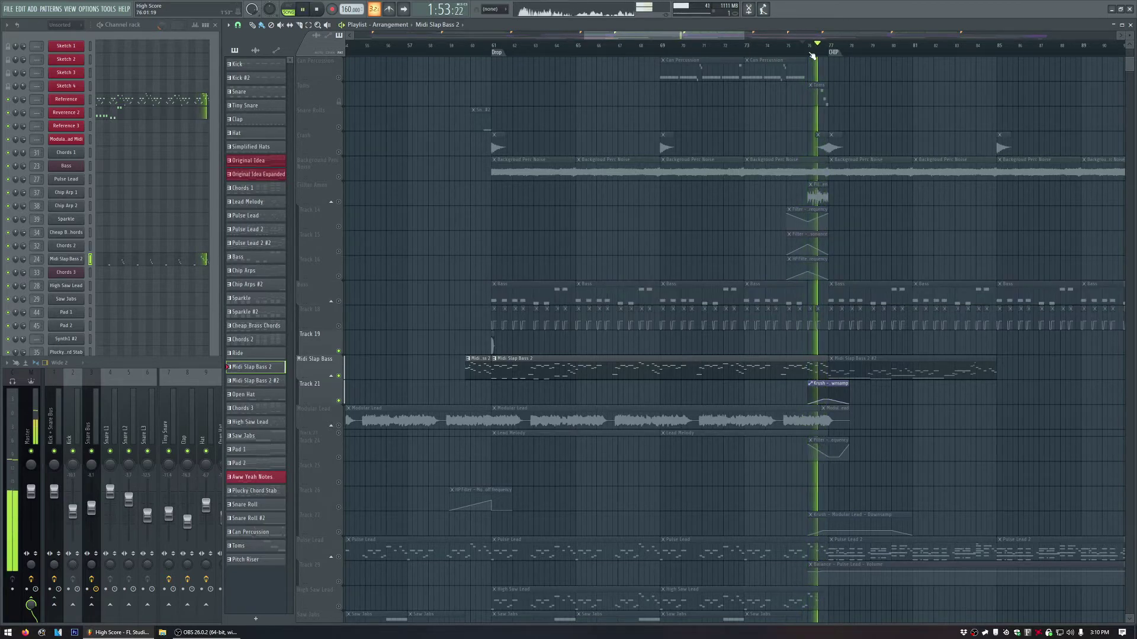
pyautogui.press('F9')
pyautogui.press('space')
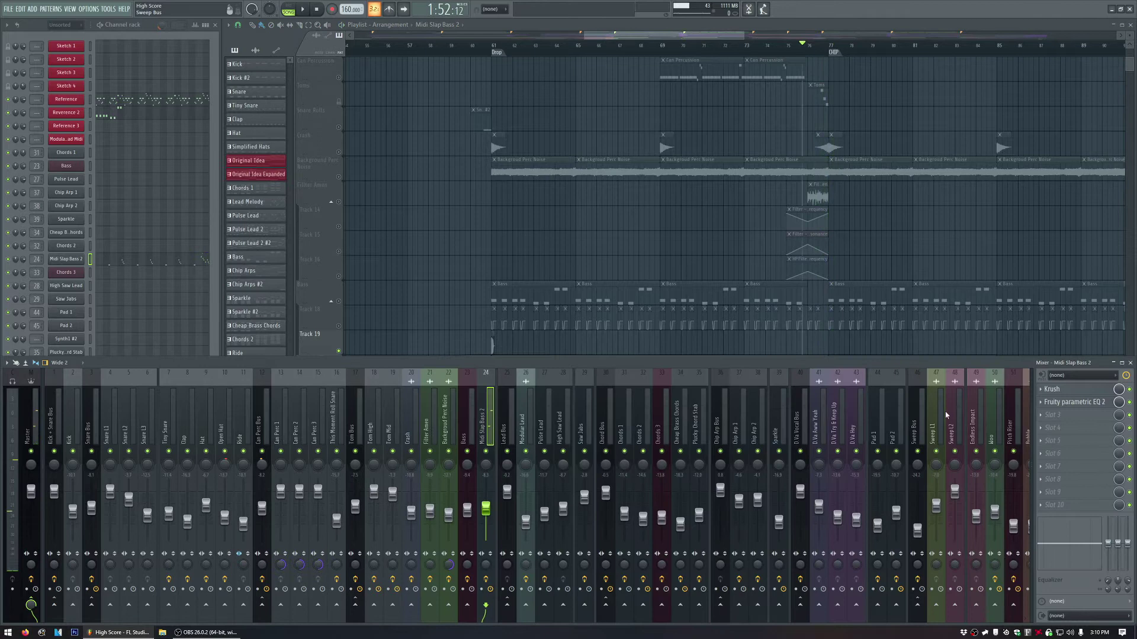
# Review the Midi Slap Bass 2 mixer track's Fruity Parametric EQ 2 while playing the slap bass from just before the Drop.
pyautogui.click(1074, 403)
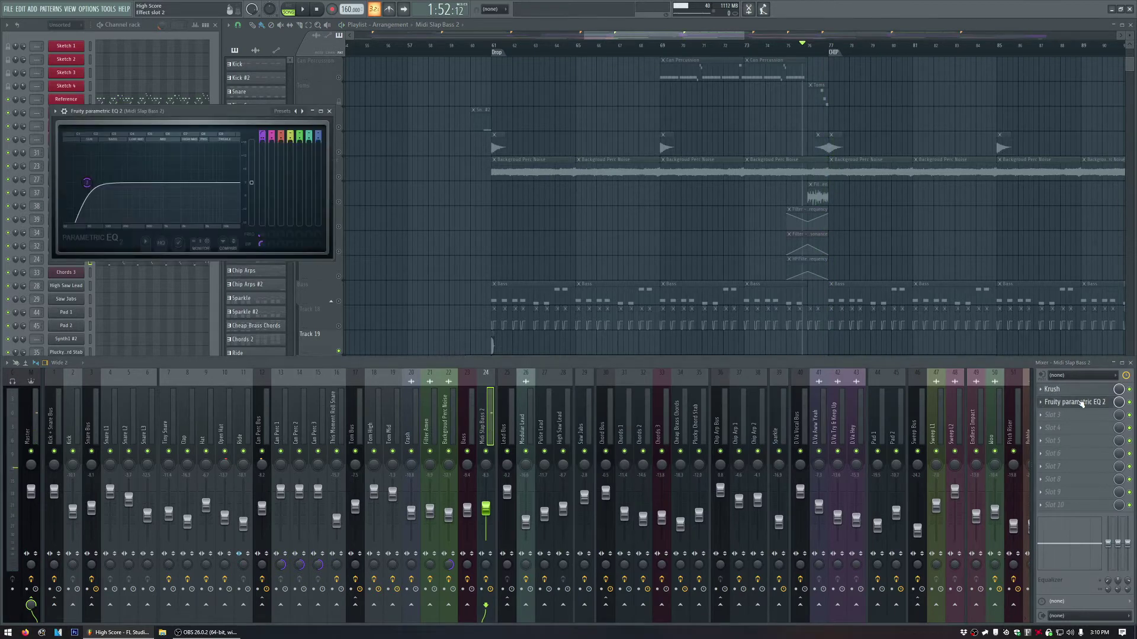
pyautogui.click(499, 51)
pyautogui.press('F9')
pyautogui.click(460, 52)
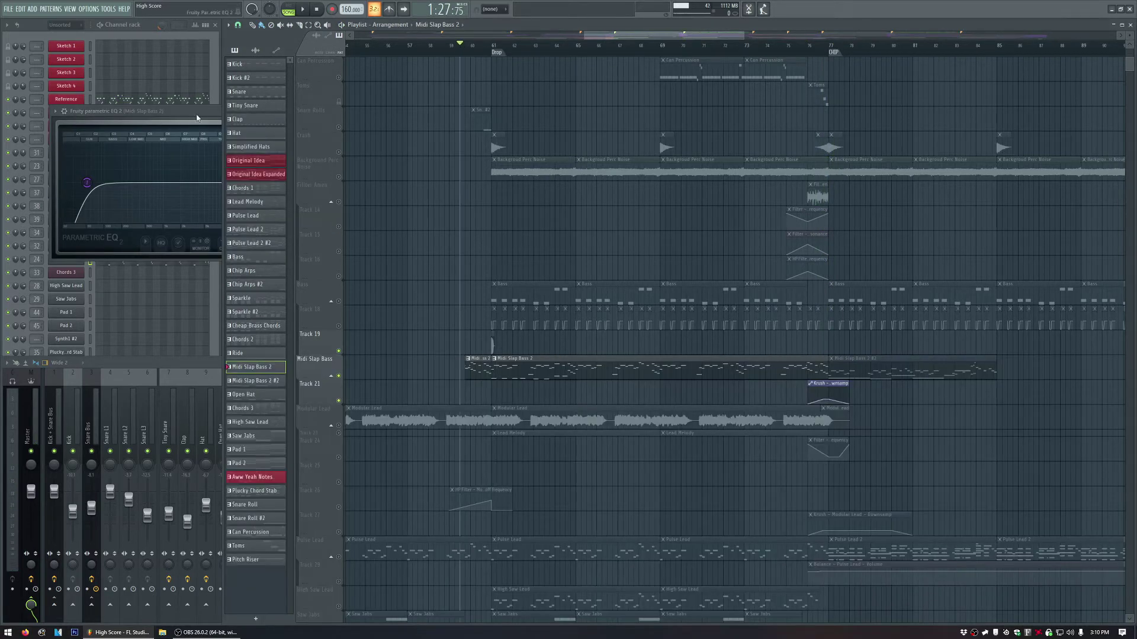
pyautogui.click(197, 114)
pyautogui.press('space')
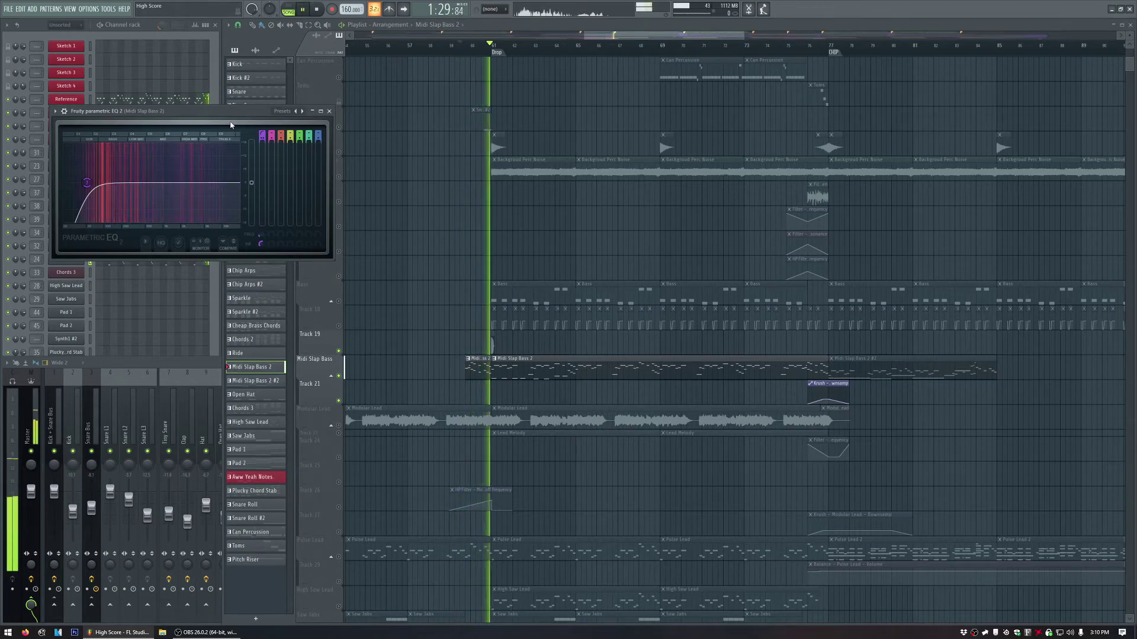
pyautogui.press('space')
pyautogui.click(330, 111)
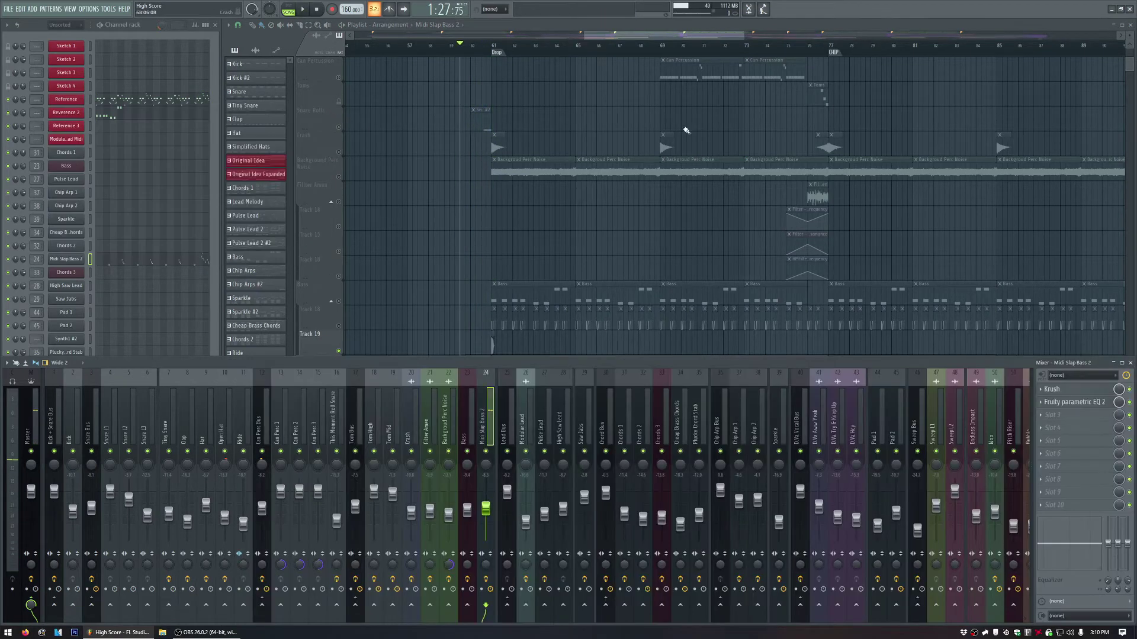
# Place the song position at Track 21's Krush automation clip and review the Krush settings on the Midi Slap Bass 2 mixer track.
pyautogui.moveTo(715, 36); pyautogui.dragTo(733, 36)
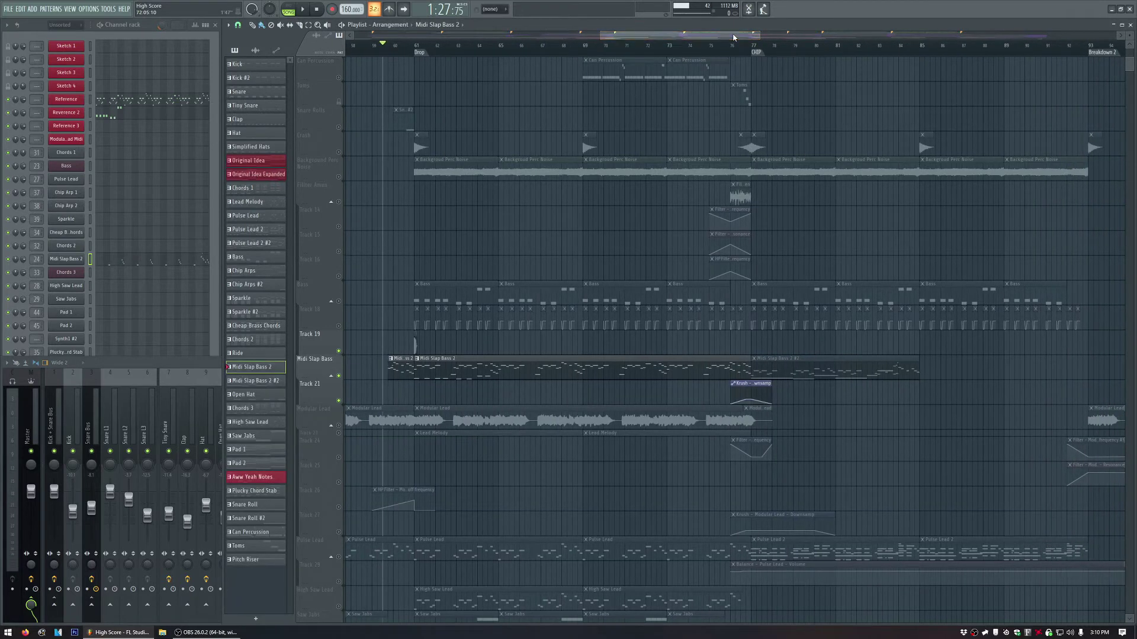
pyautogui.click(734, 51)
pyautogui.click(179, 366)
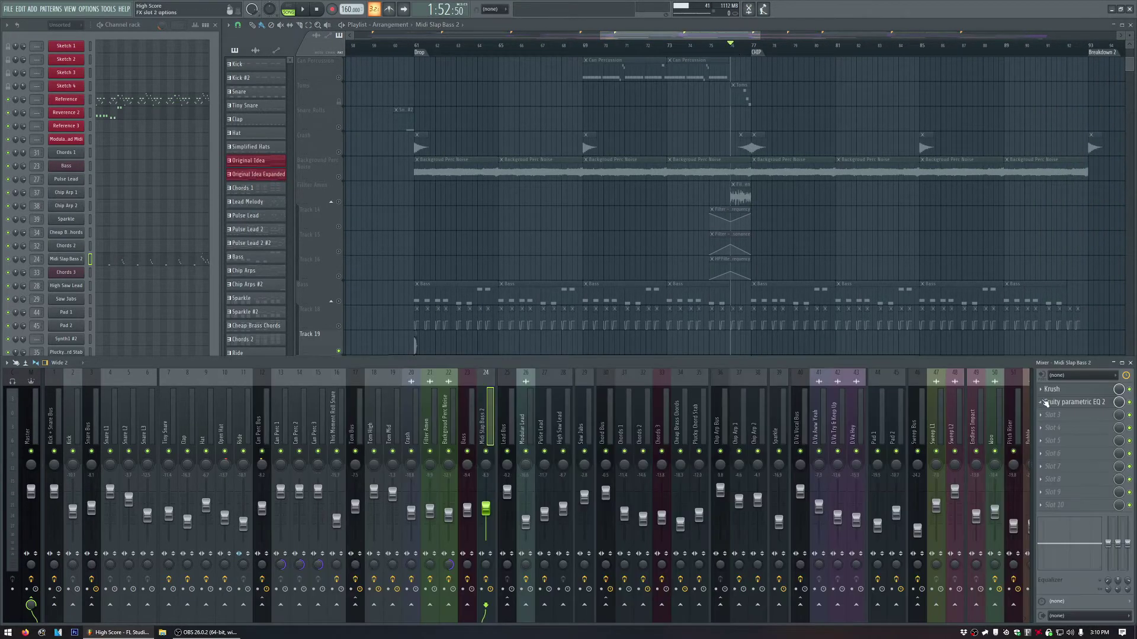
pyautogui.click(1052, 389)
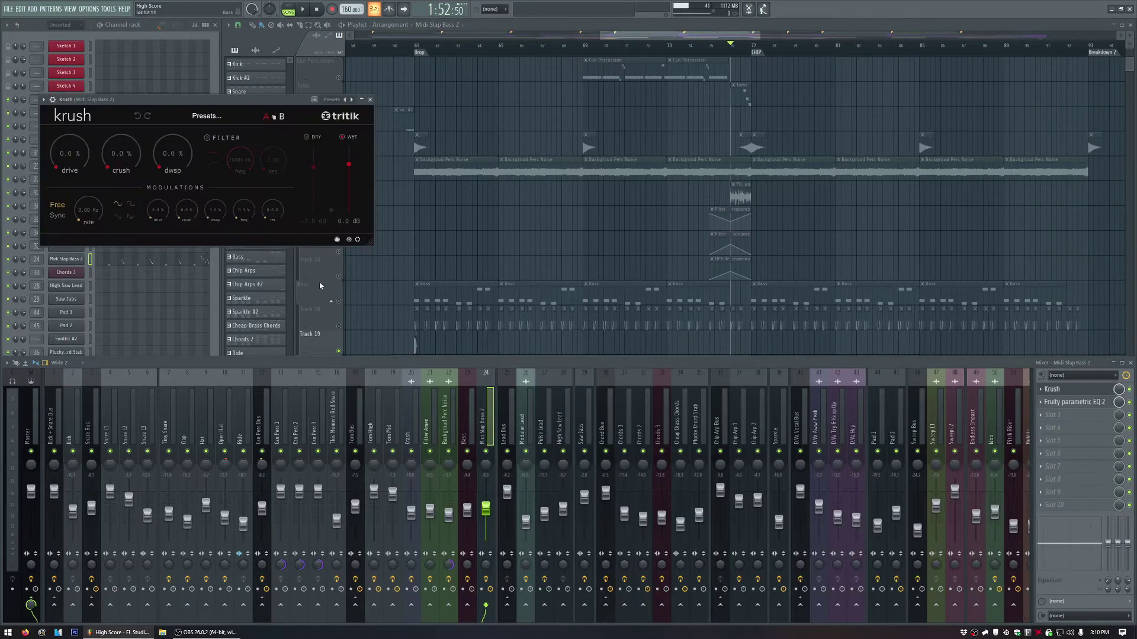
pyautogui.click(369, 99)
# Solo the Modular Lead track with its automation tracks, and unmute Pulse Lead, Track 29 and High Saw Lead as well.
pyautogui.moveTo(753, 44); pyautogui.dragTo(772, 47)
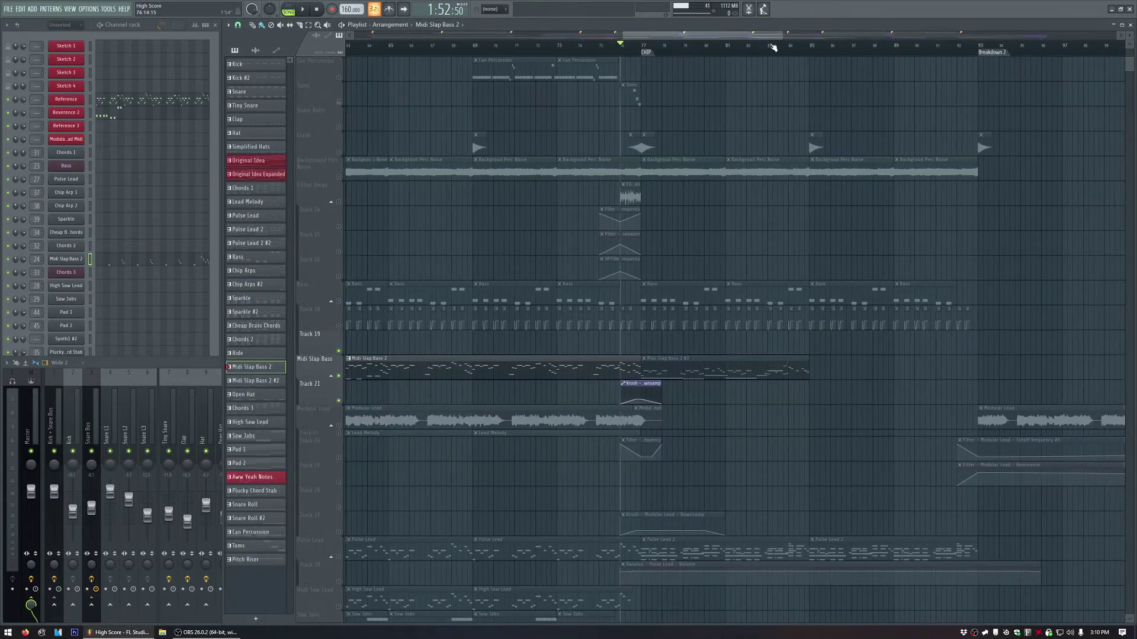
pyautogui.scroll(-3, 761, 251)
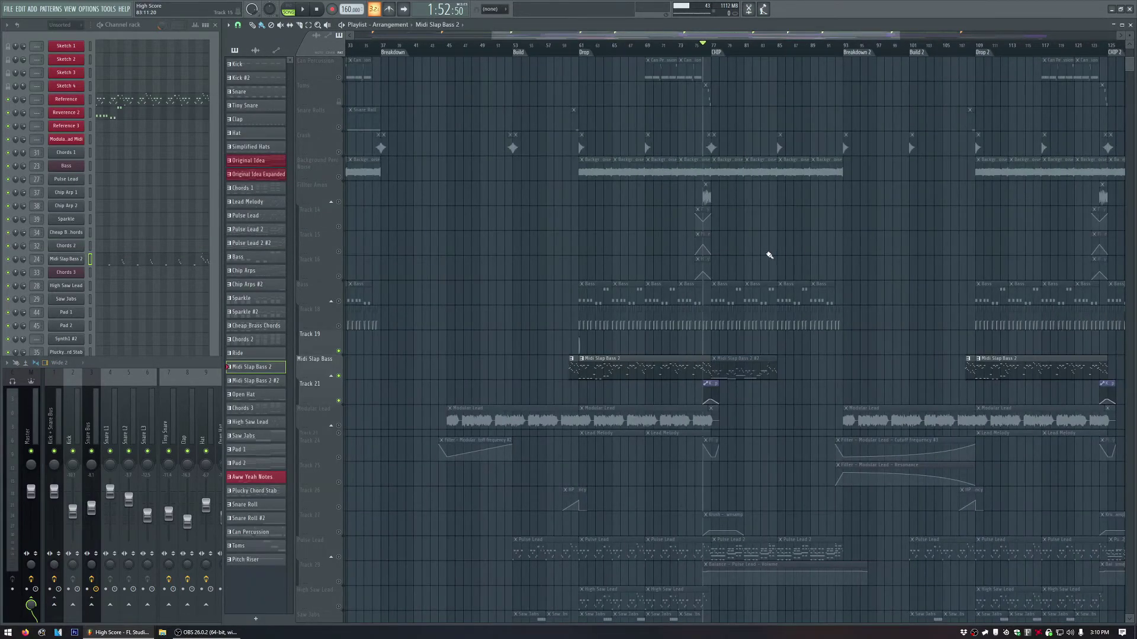
pyautogui.scroll(2, 769, 255)
pyautogui.scroll(-6, 769, 255)
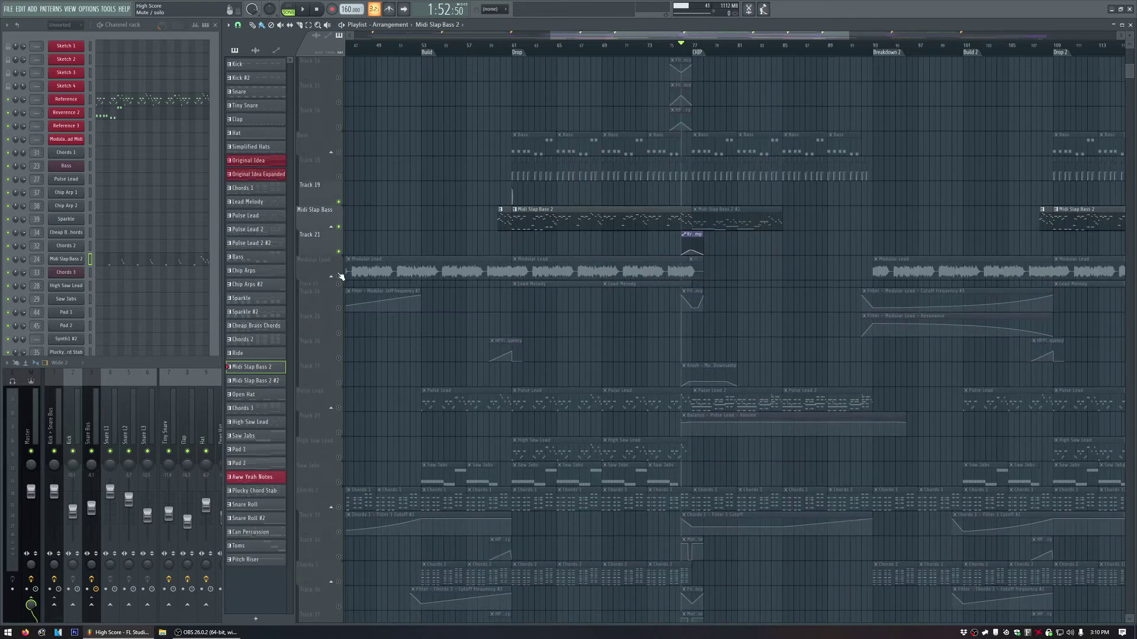
pyautogui.rightClick(339, 277)
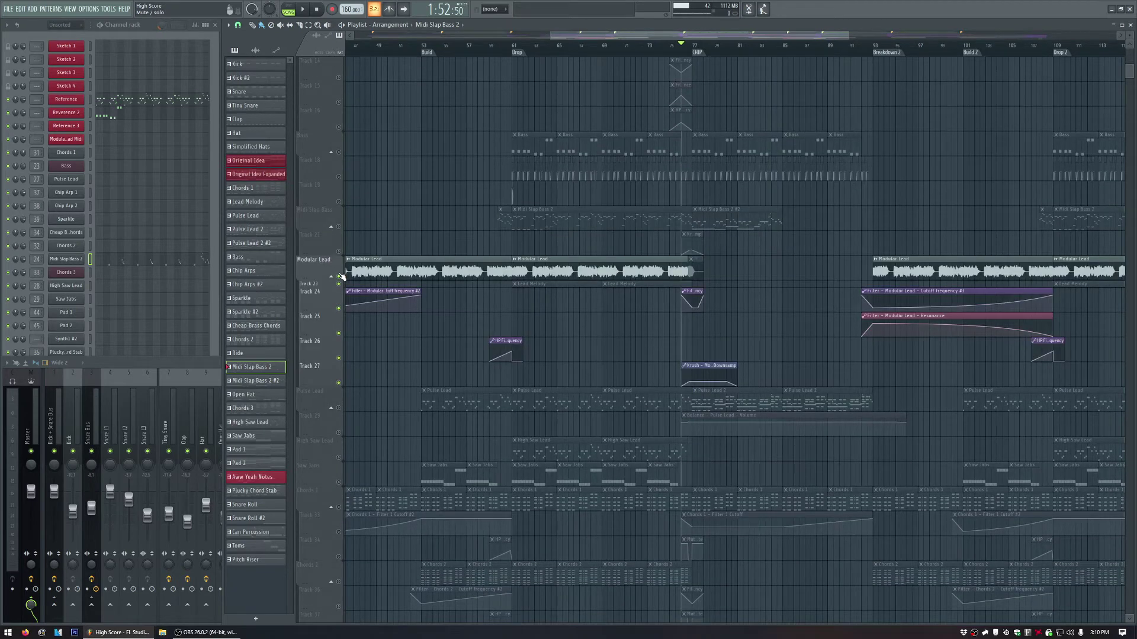
pyautogui.click(339, 408)
pyautogui.click(338, 432)
pyautogui.click(339, 458)
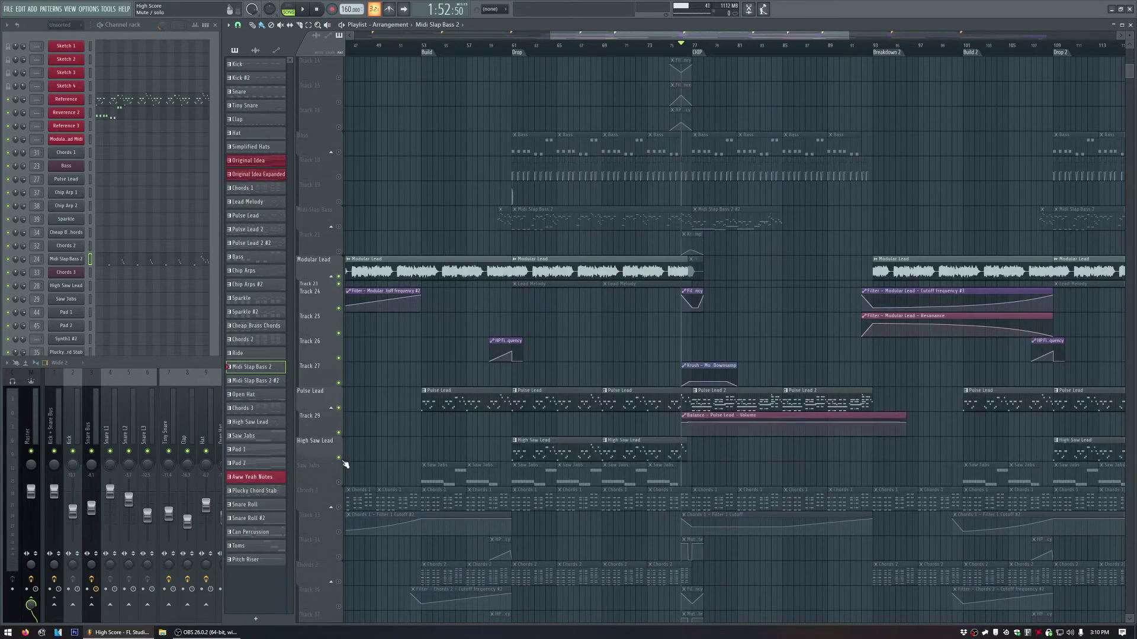
# Play the three lead tracks together from the Drop, checking their mixer tracks, and stop playback.
pyautogui.click(515, 49)
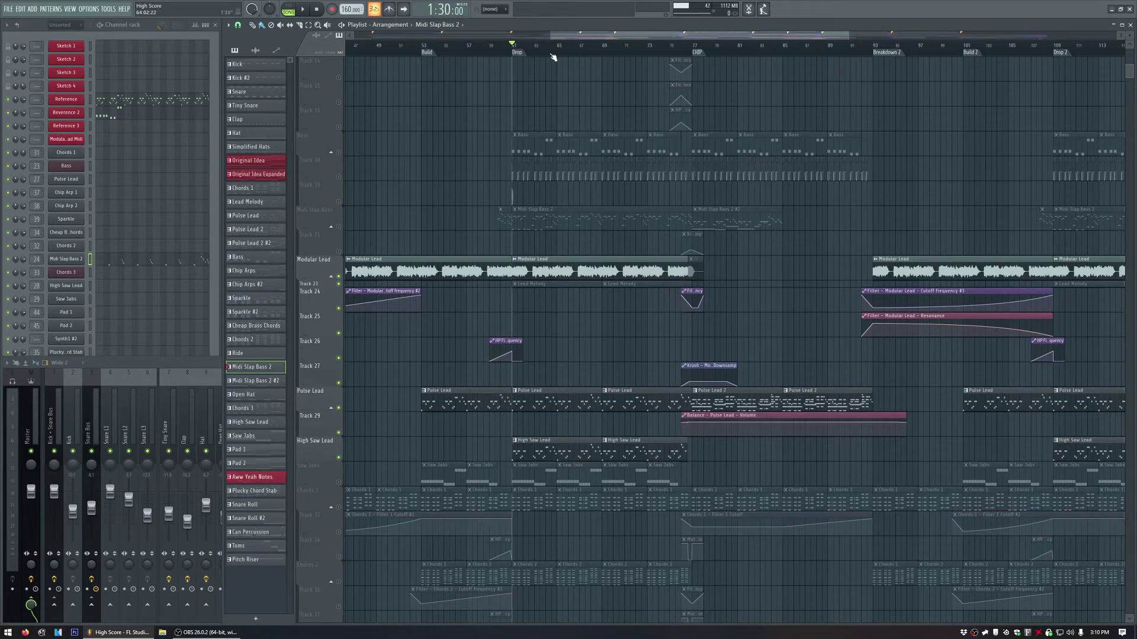
pyautogui.scroll(2, 567, 54)
pyautogui.press('space')
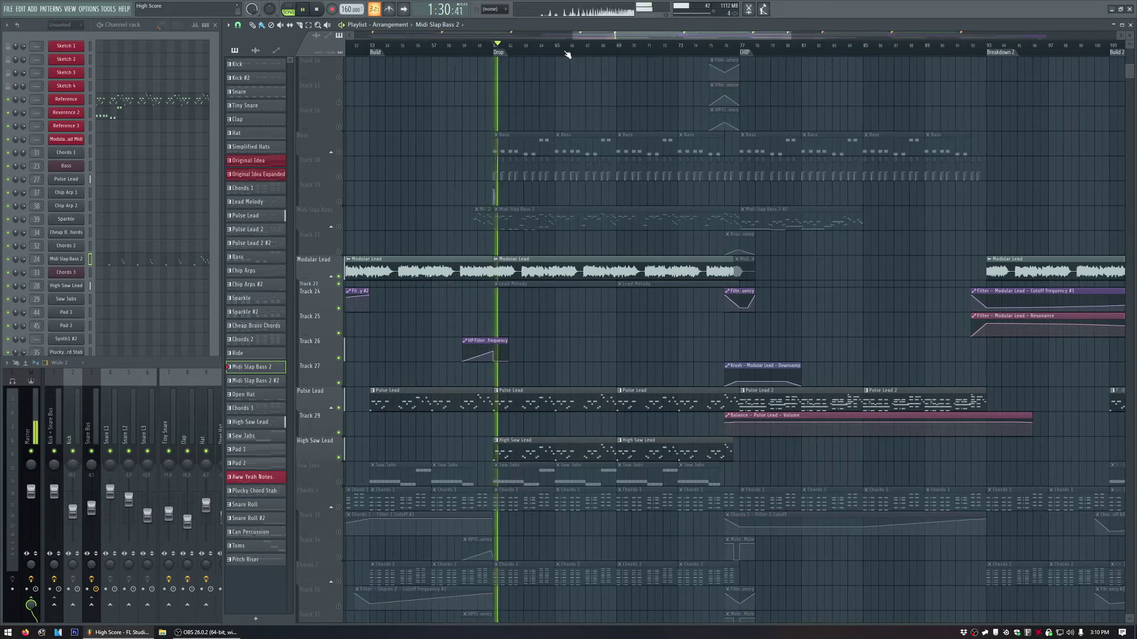
pyautogui.press('F9')
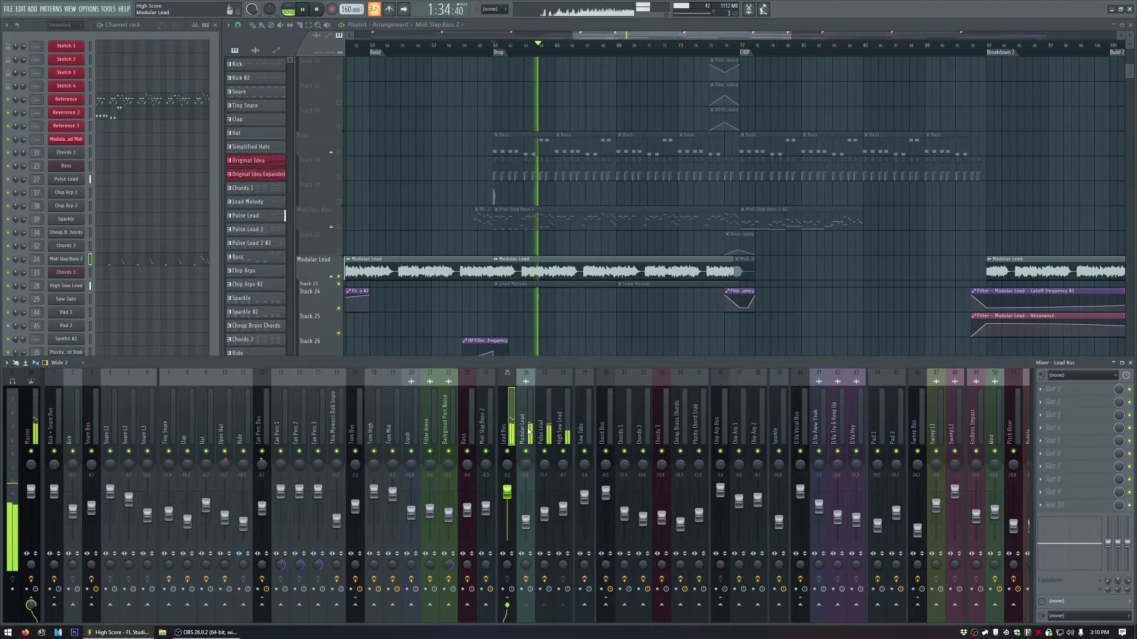
pyautogui.click(562, 431)
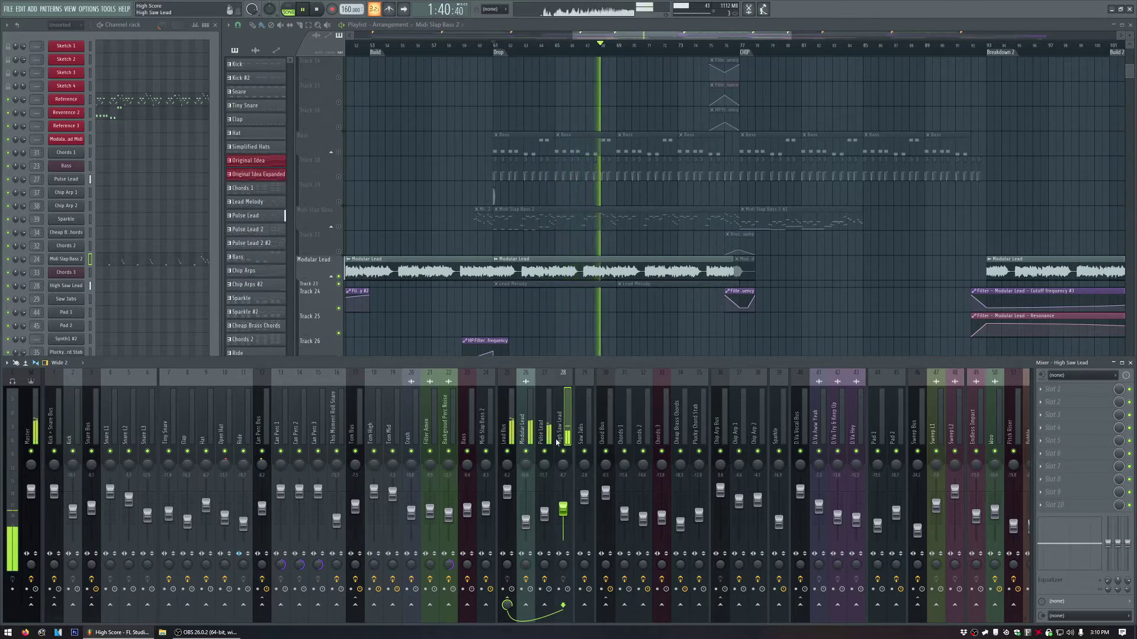
pyautogui.press('space')
# Solo the Modular Lead mixer track and play it briefly from the Drop.
pyautogui.click(530, 424)
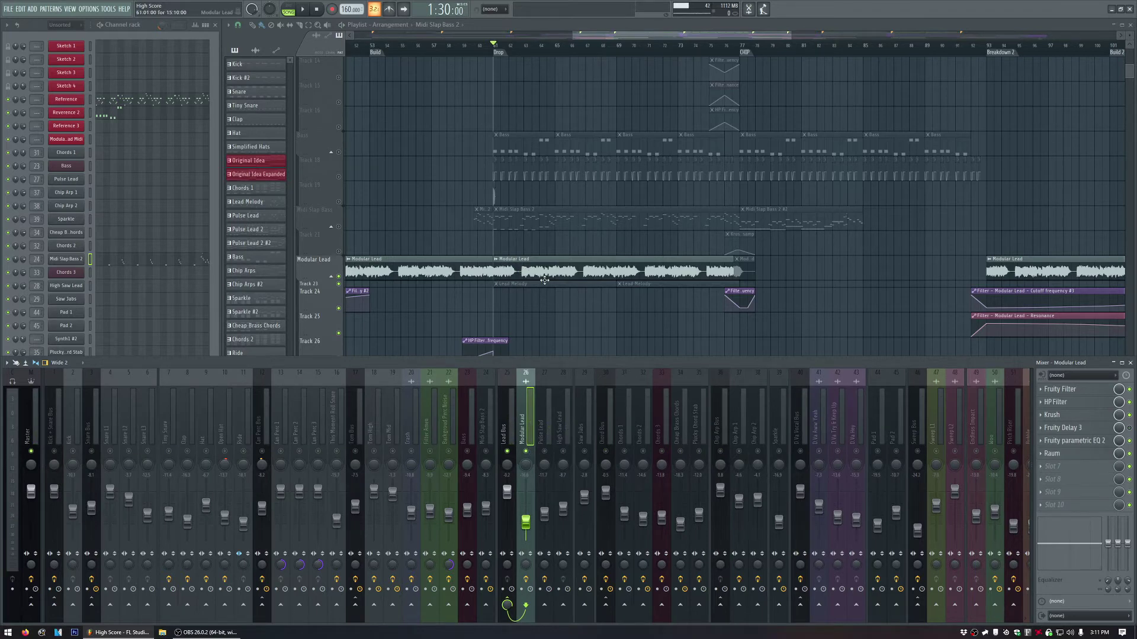
pyautogui.press('space')
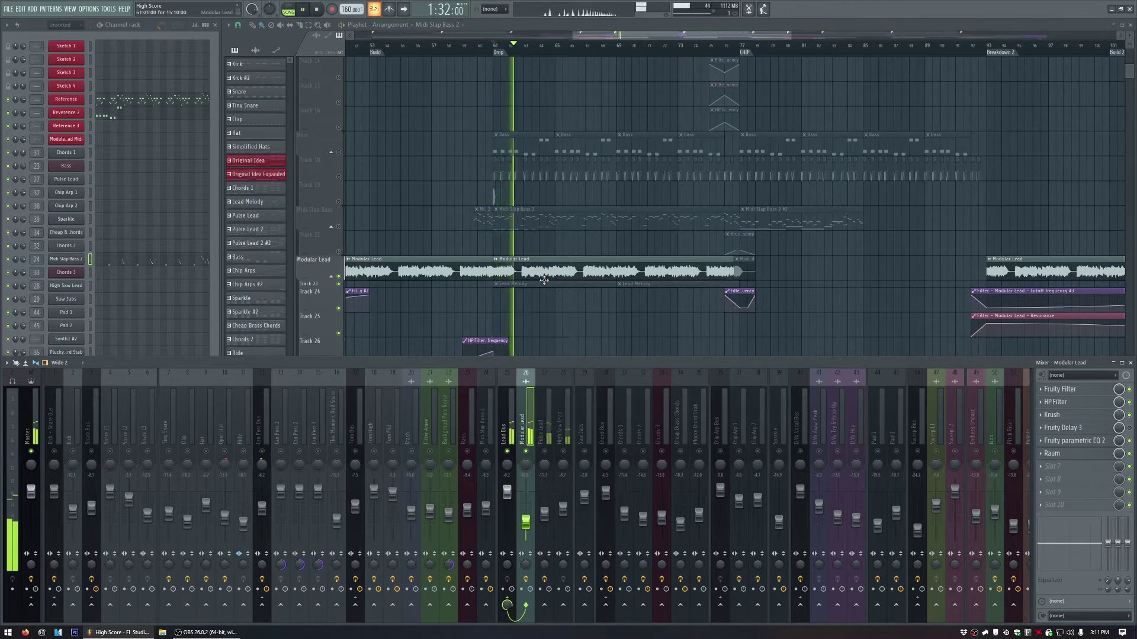
pyautogui.press('space')
# Review the Modular Lead mixer track's Fruity Filter, HP Filter, Krush, Fruity Parametric EQ 2 and Raum effects in turn.
pyautogui.click(1094, 395)
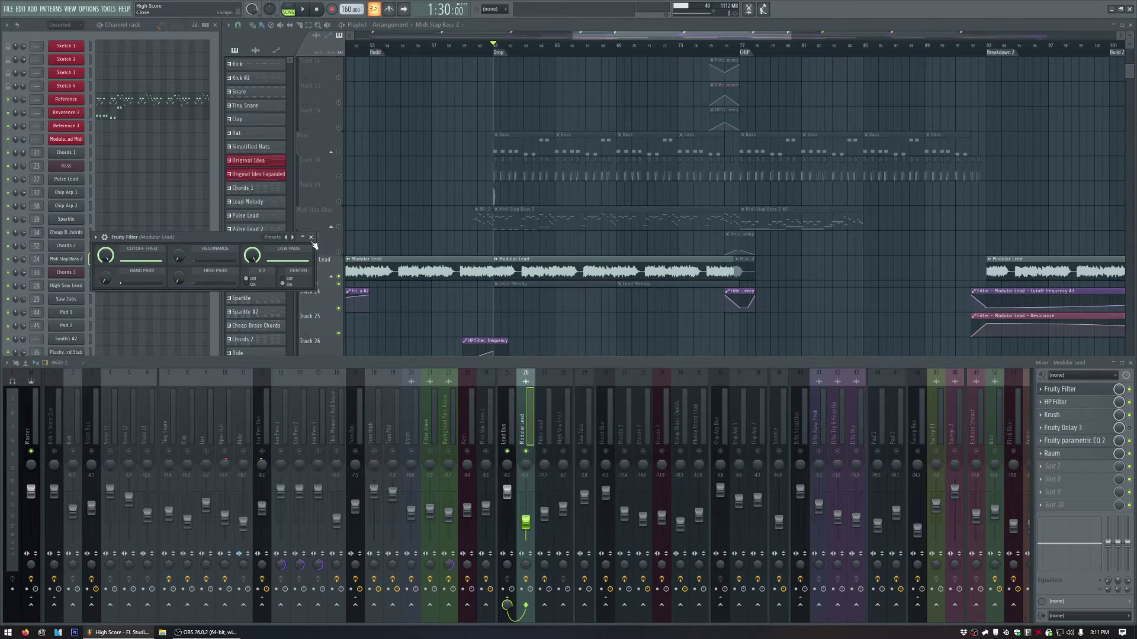
pyautogui.click(1075, 404)
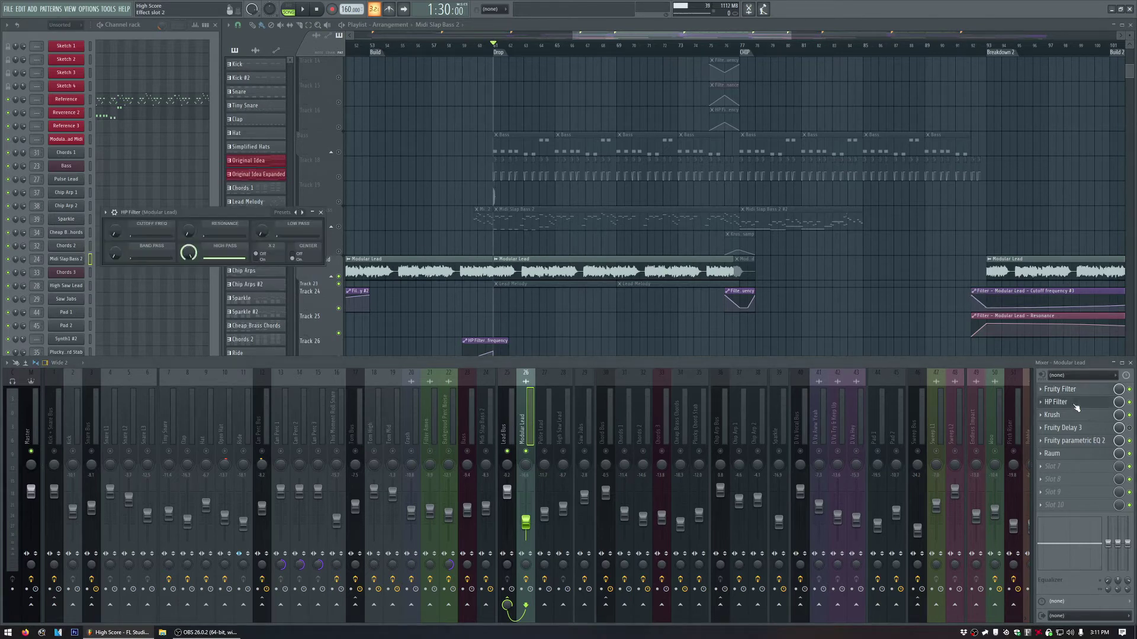
pyautogui.click(1077, 408)
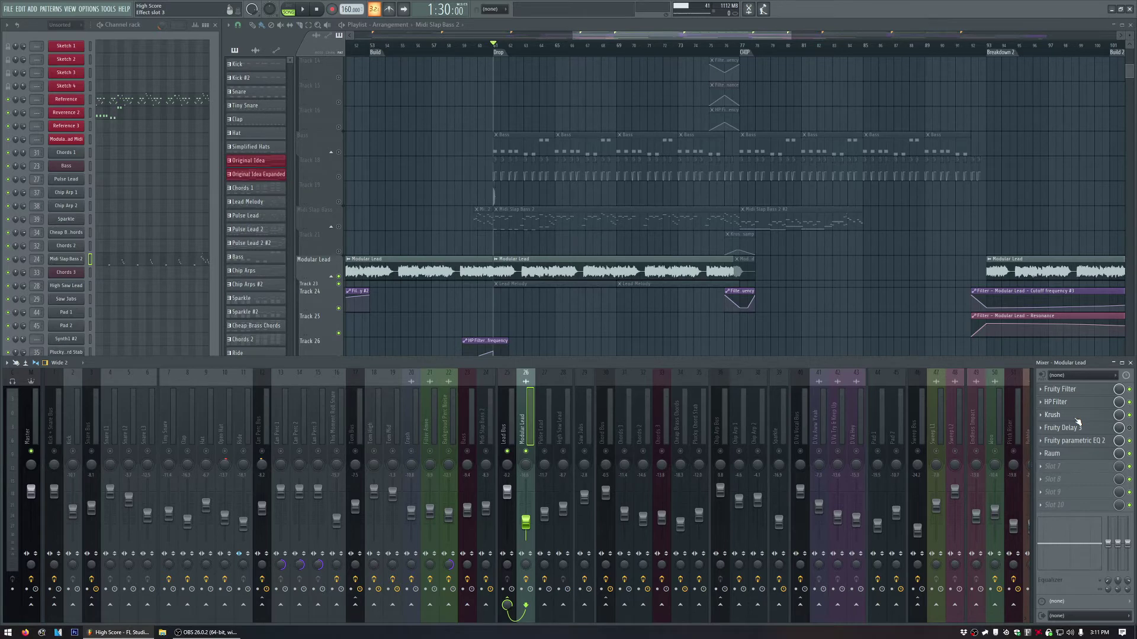
pyautogui.click(1077, 416)
pyautogui.click(1076, 417)
pyautogui.click(1084, 442)
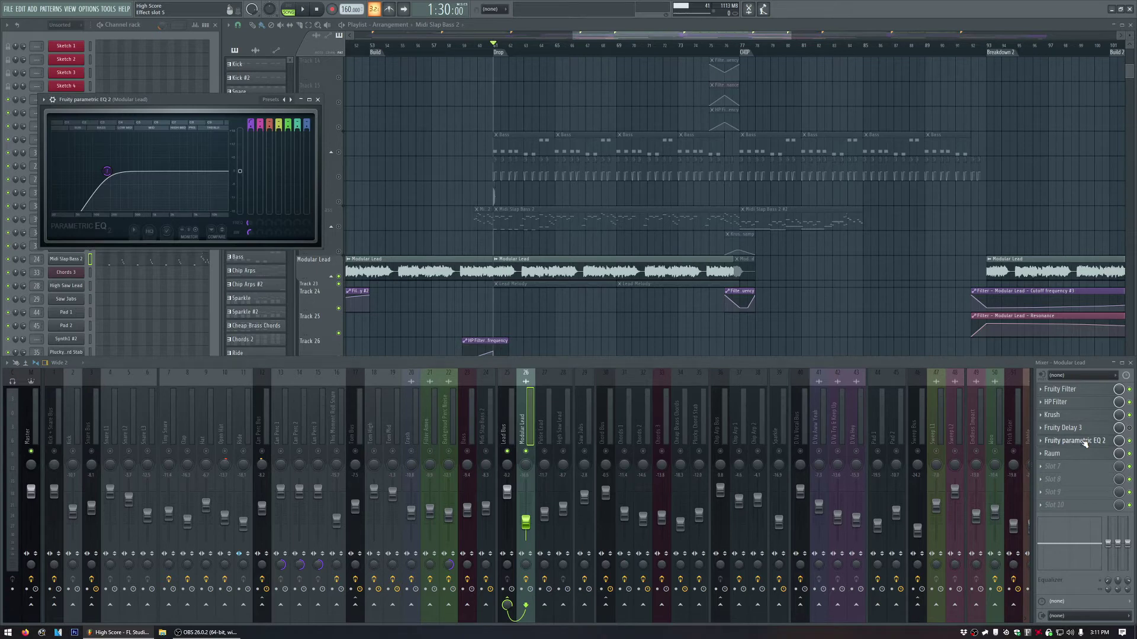
pyautogui.click(1083, 443)
pyautogui.click(1078, 455)
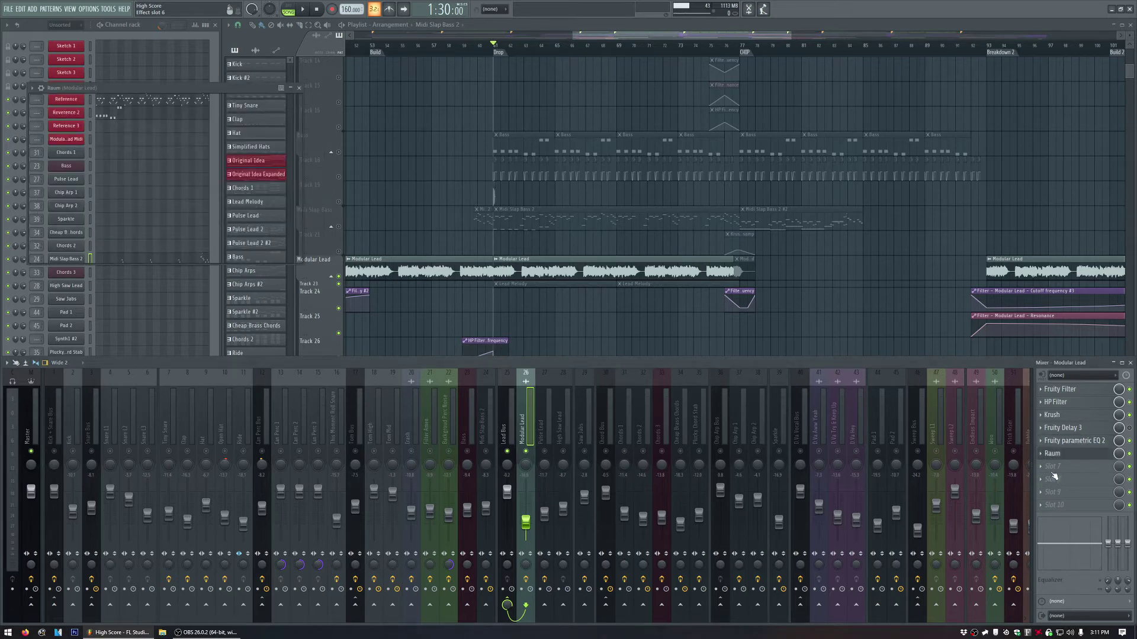
pyautogui.moveTo(191, 88); pyautogui.dragTo(294, 110)
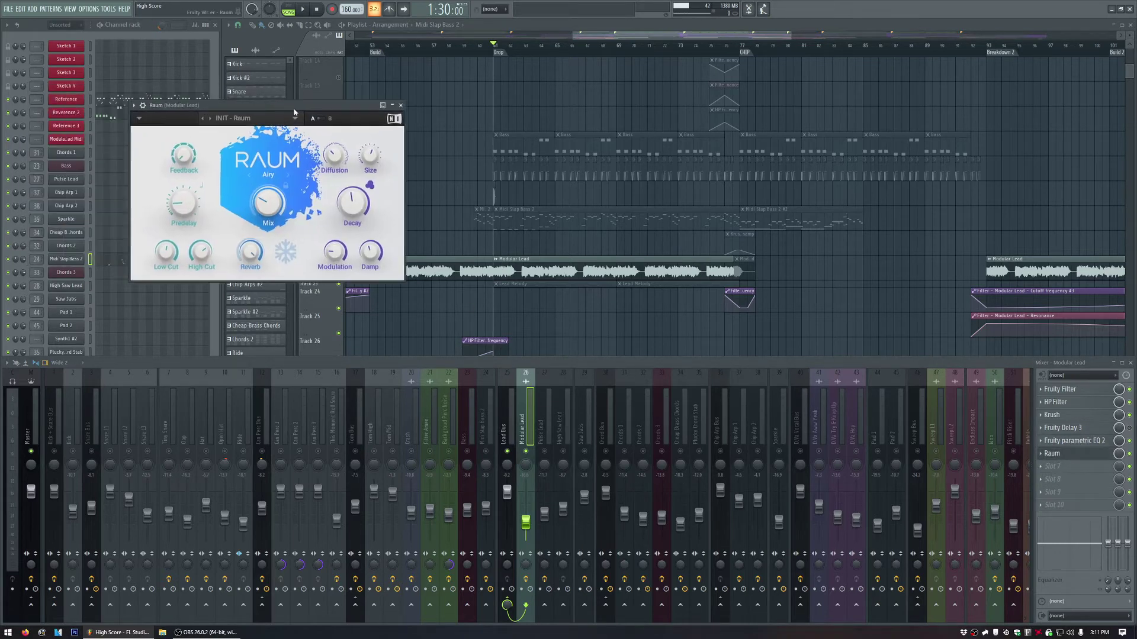
pyautogui.click(401, 105)
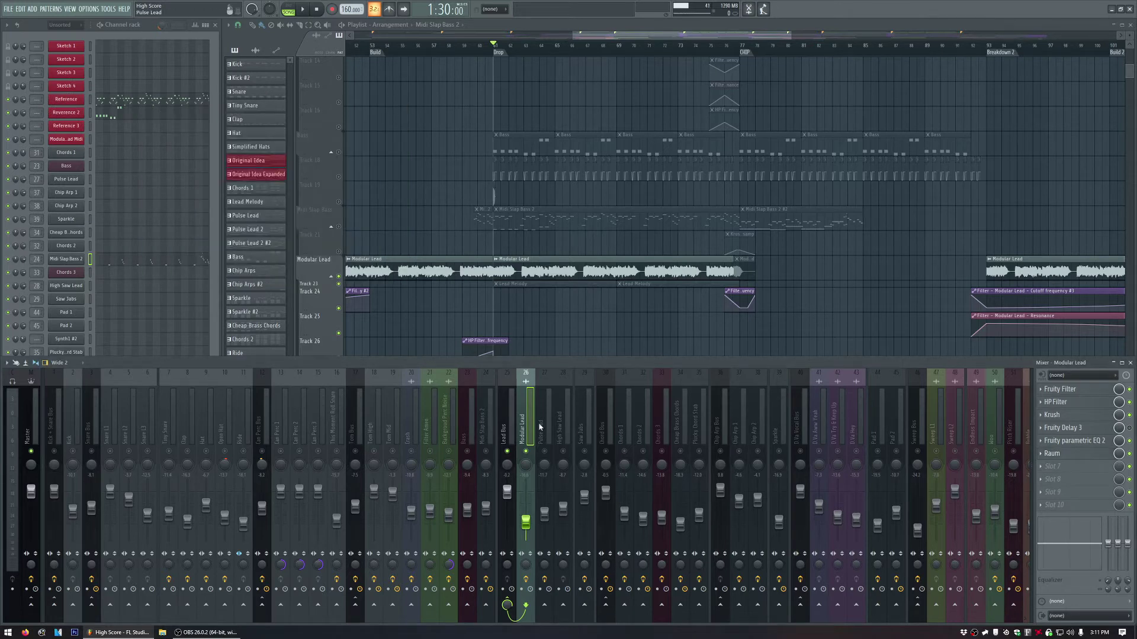
# Solo the Pulse Lead mixer track, bring the lead tracks into view in the playlist, and play from the Drop.
pyautogui.click(508, 432)
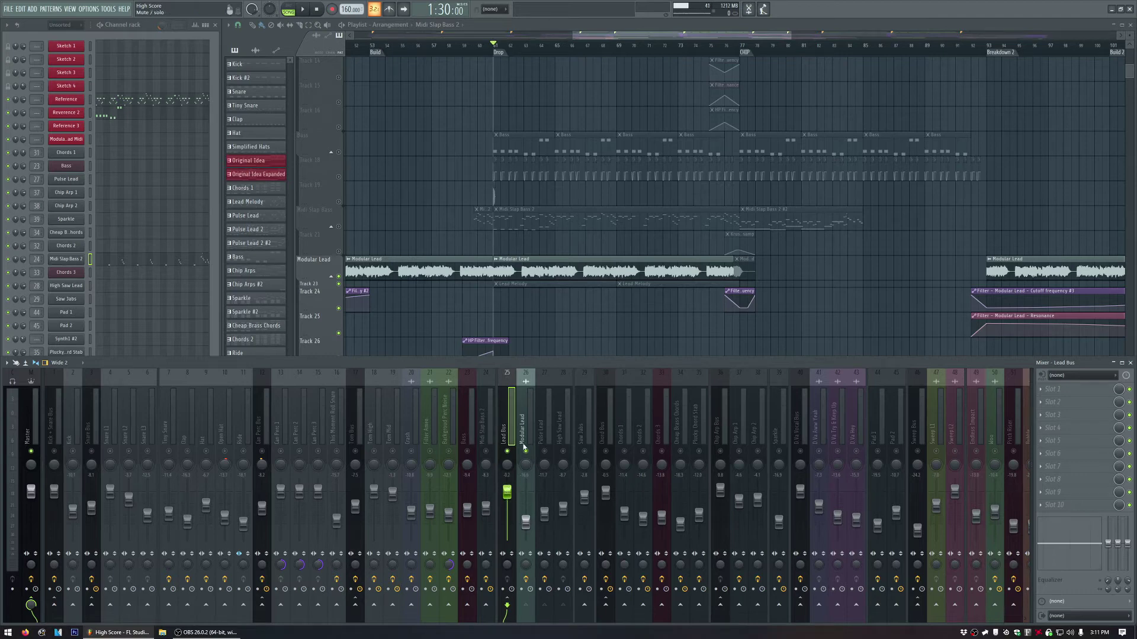
pyautogui.click(543, 425)
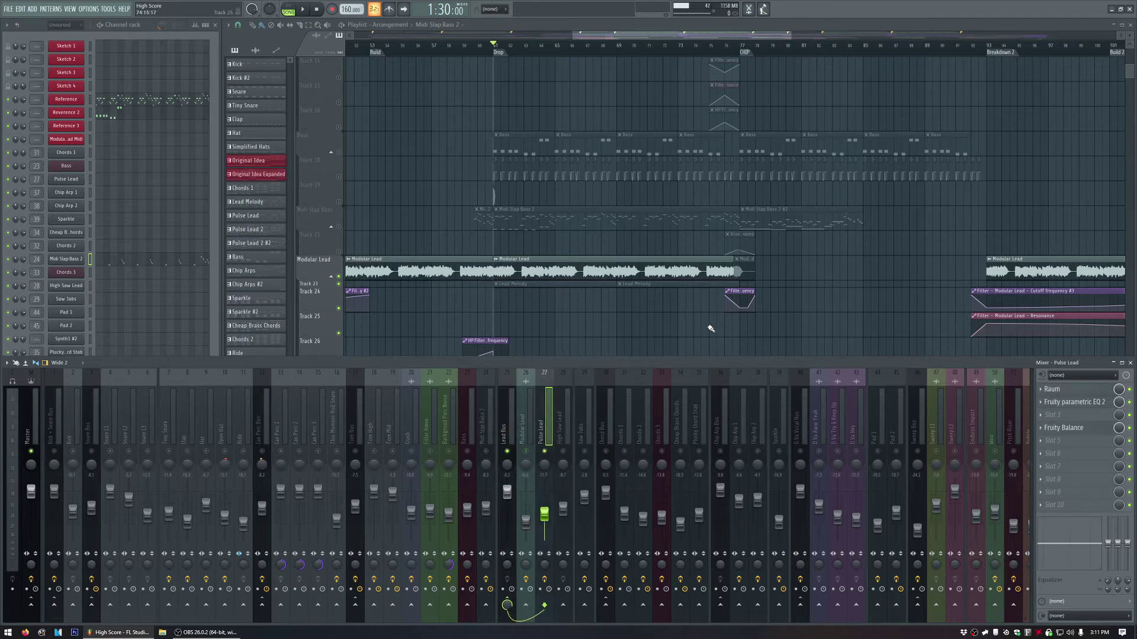
pyautogui.click(715, 28)
pyautogui.scroll(-5, 798, 302)
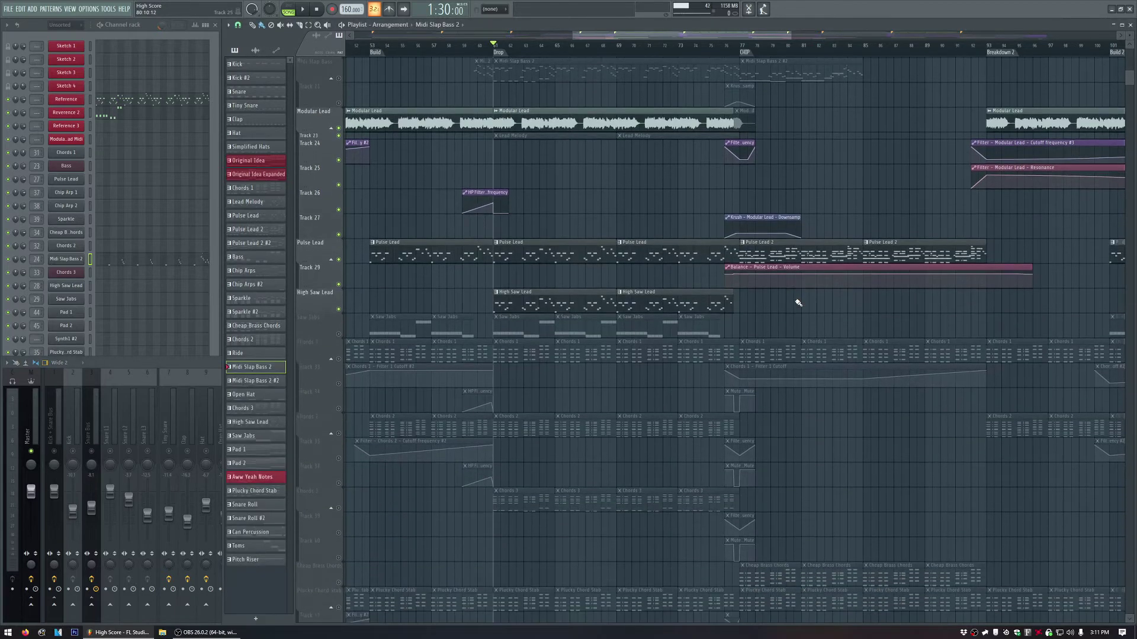
pyautogui.scroll(1, 798, 303)
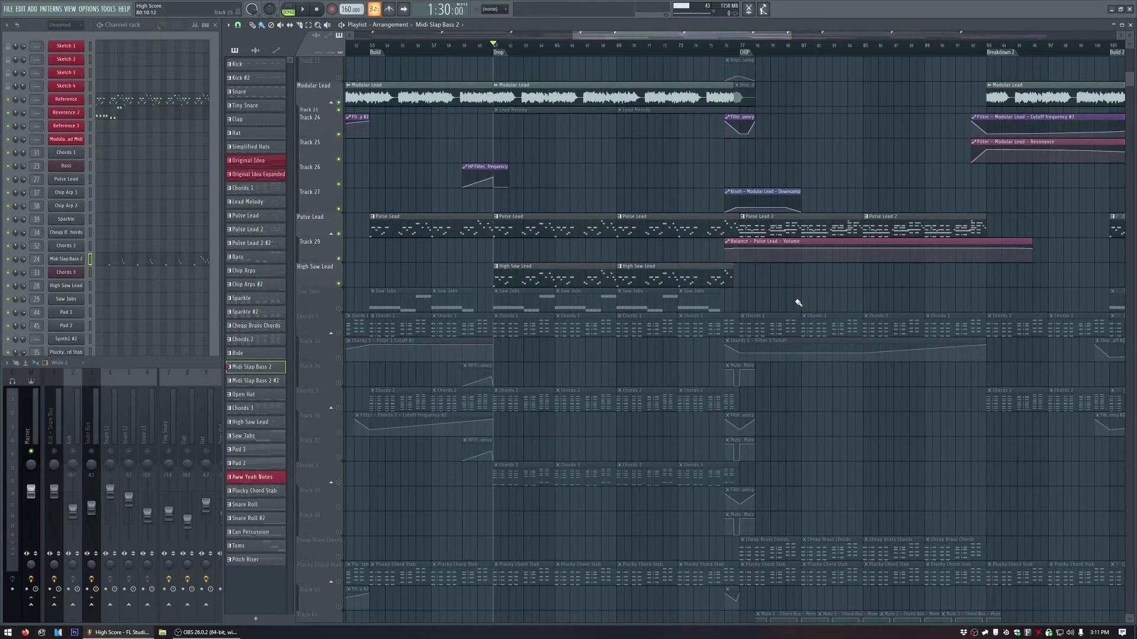
pyautogui.click(202, 363)
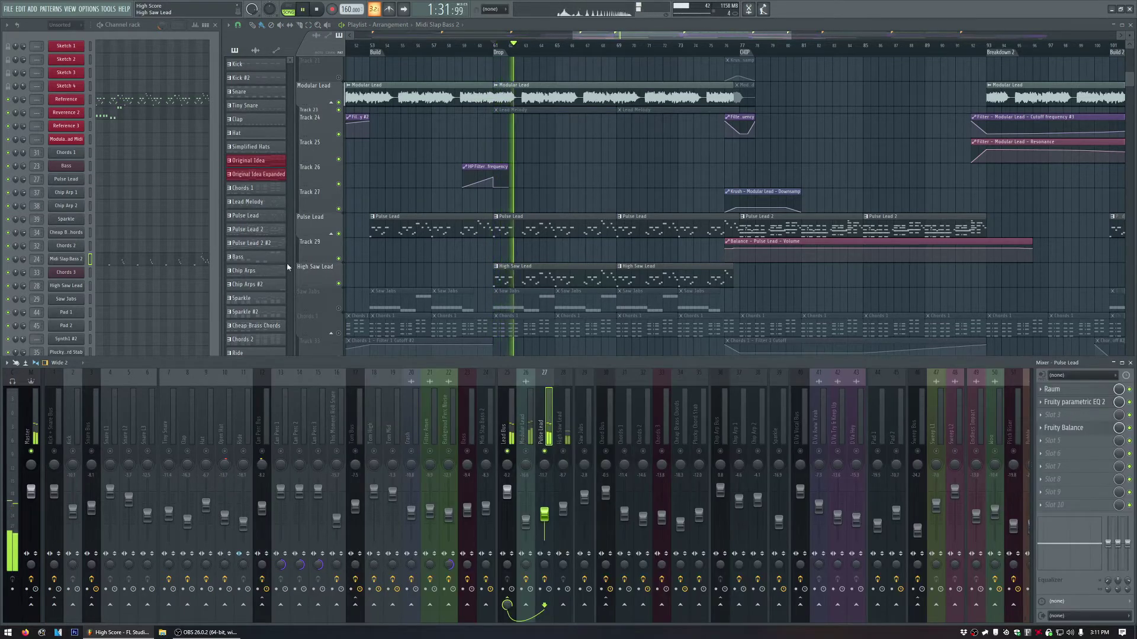
# Select the Pulse Lead pattern, review its channel's Synth1 settings, and replay the lead from the Drop with the mixer shown.
pyautogui.click(245, 216)
pyautogui.press('space')
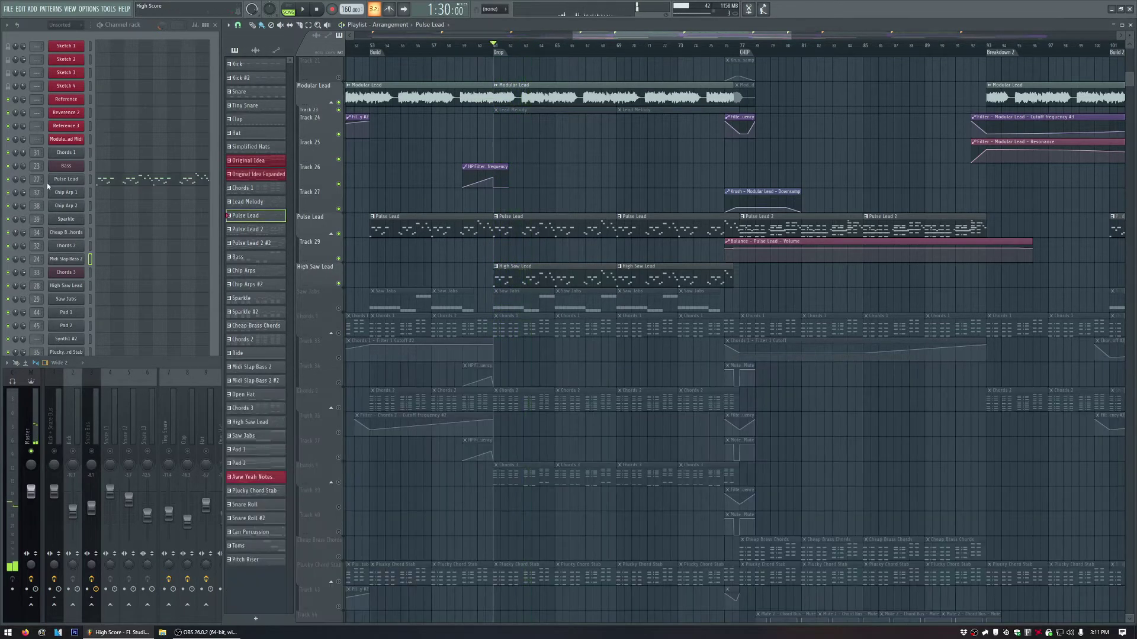
pyautogui.click(66, 179)
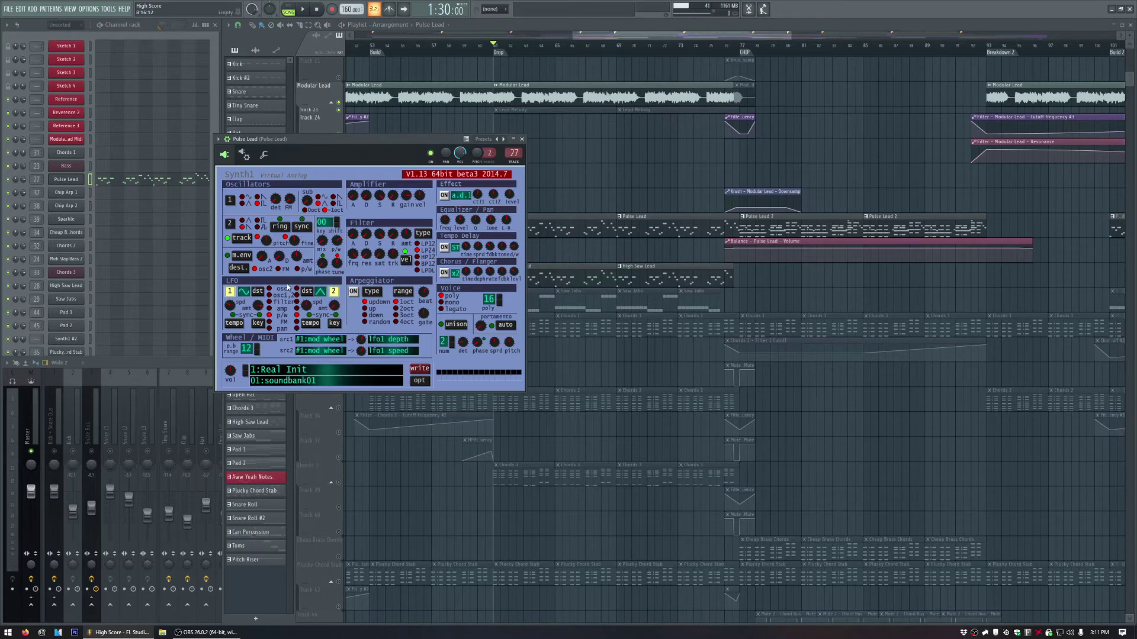
pyautogui.click(522, 138)
pyautogui.press('space')
pyautogui.press('F9')
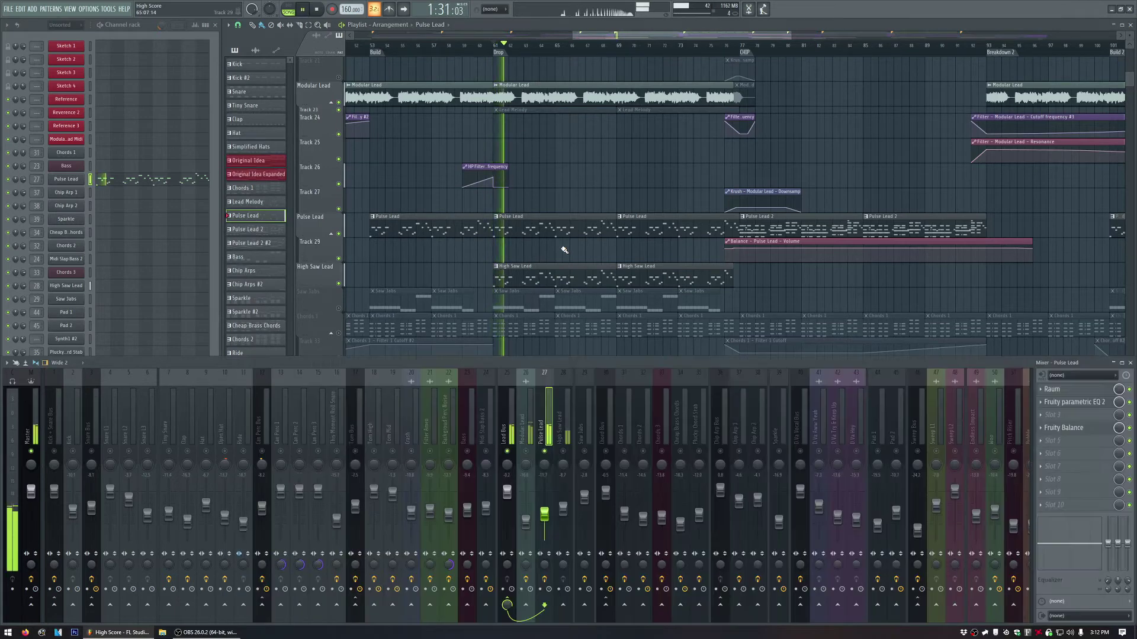
# Stop playback, check the Pulse Lead track's Fruity Parametric EQ 2 and Fruity Balance effects, and examine the Balance volume automation in the playlist.
pyautogui.press('space')
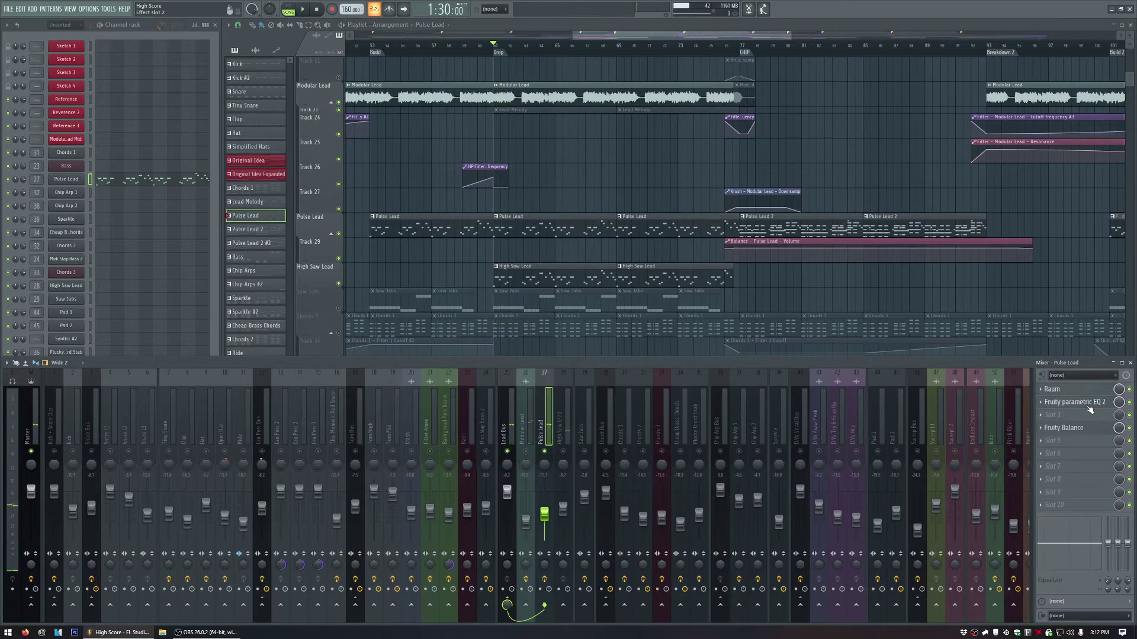
pyautogui.click(1088, 406)
pyautogui.click(1089, 407)
pyautogui.click(1085, 435)
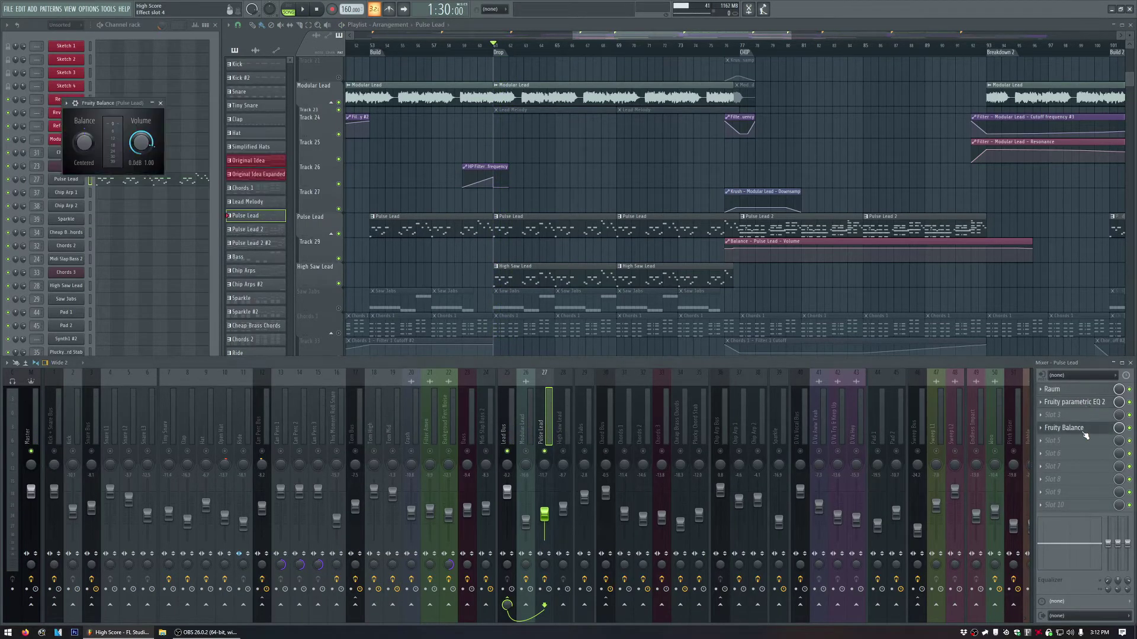
pyautogui.moveTo(740, 35); pyautogui.dragTo(785, 42)
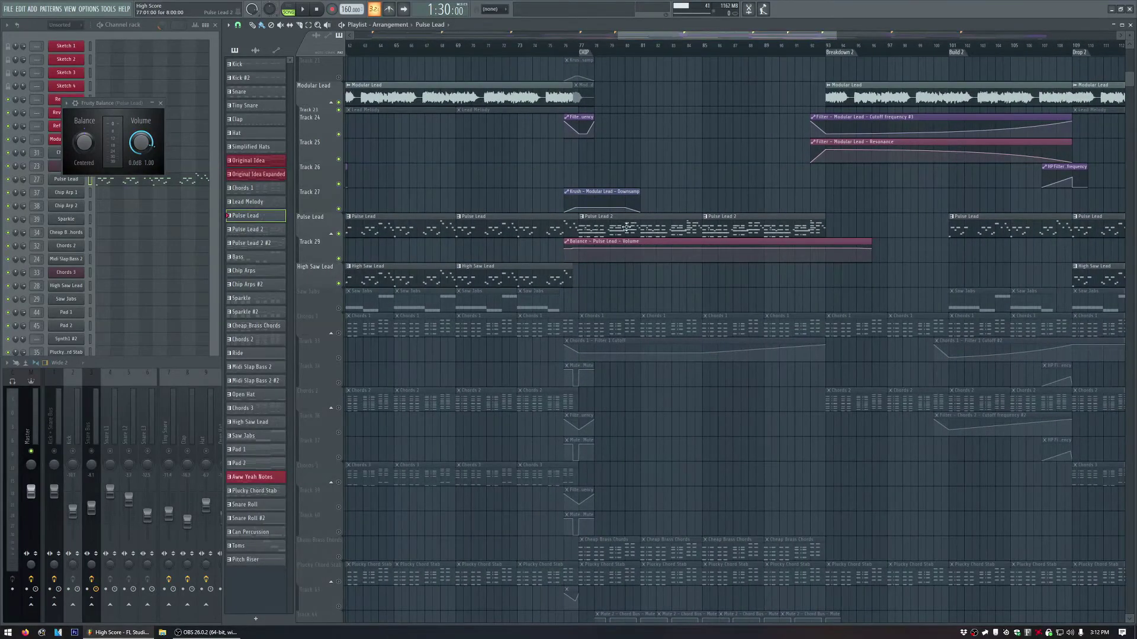
# Review the Raum reverb on the Pulse Lead mixer track and close the open effect windows.
pyautogui.click(190, 365)
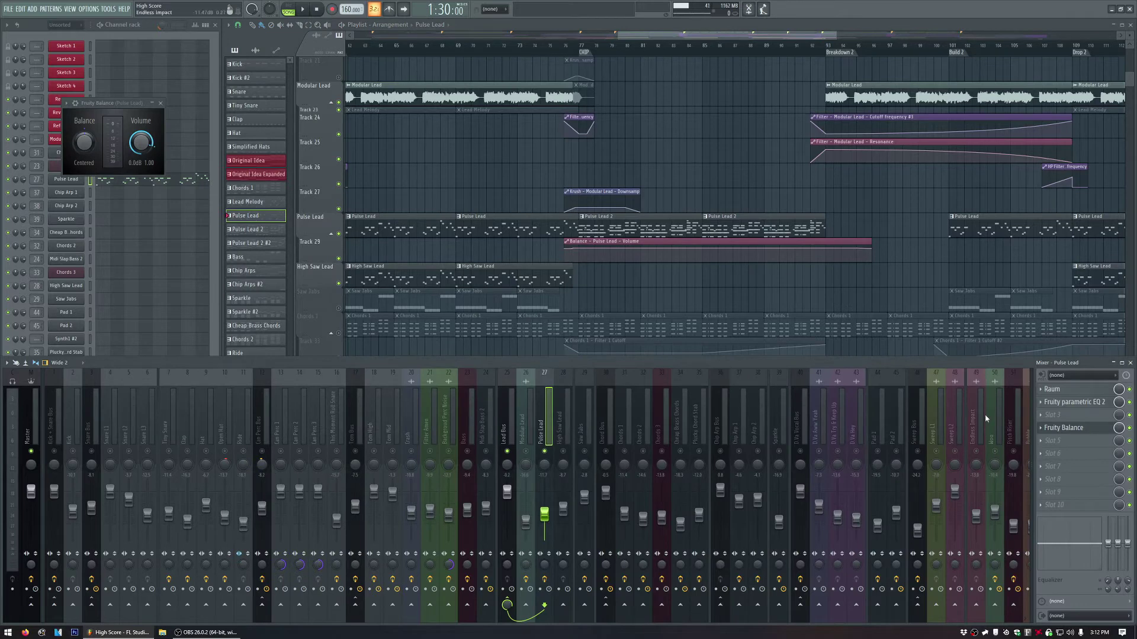
pyautogui.click(1081, 391)
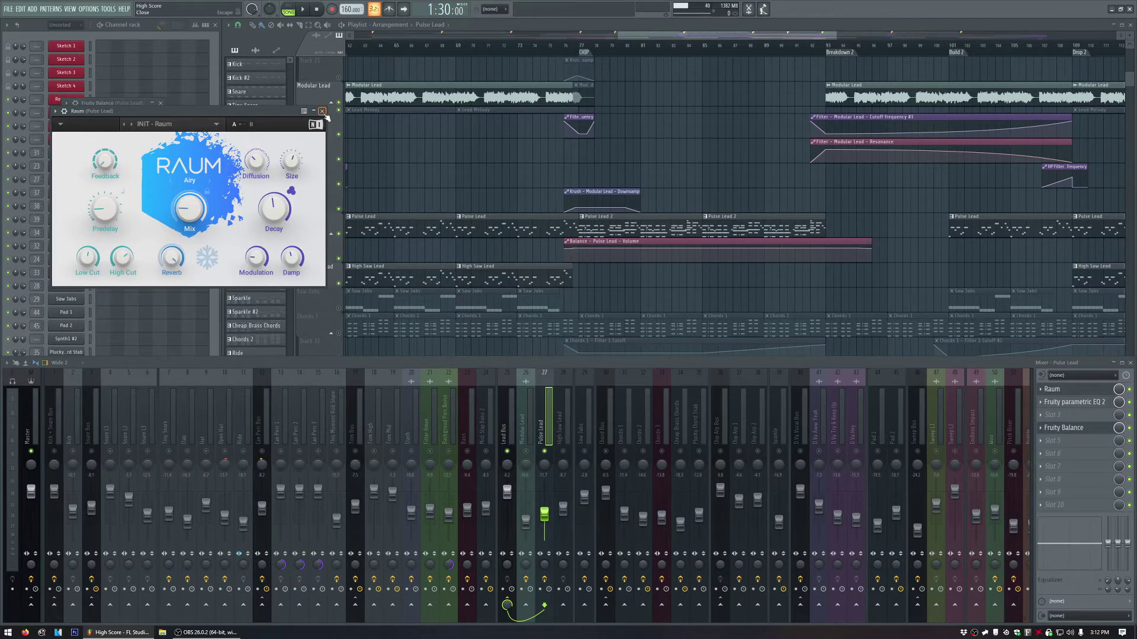
pyautogui.click(322, 111)
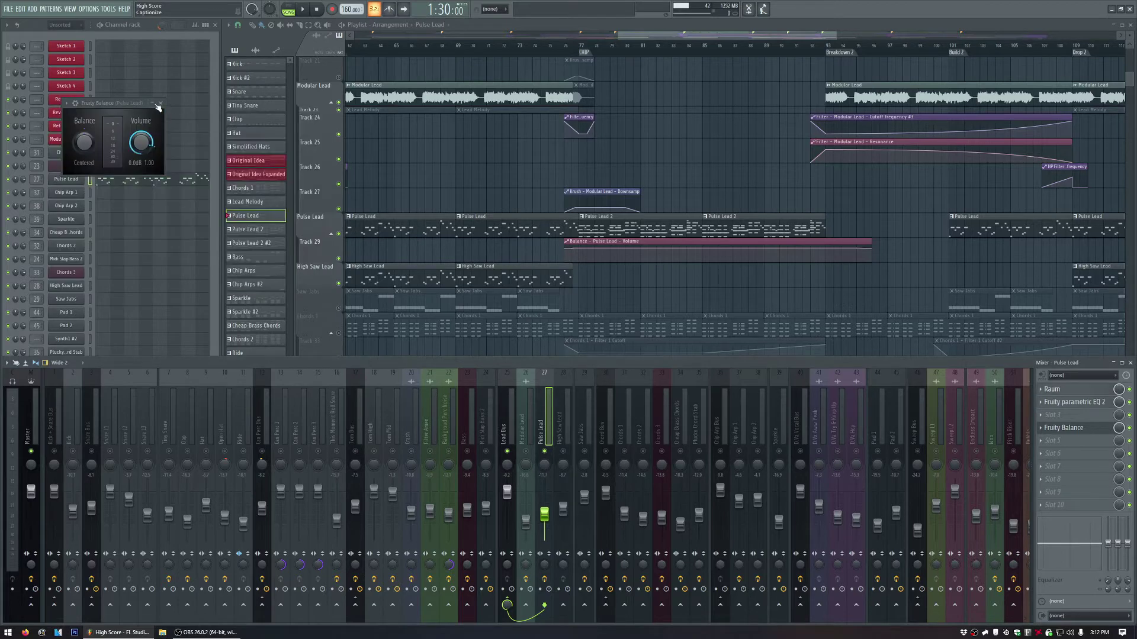
pyautogui.click(160, 103)
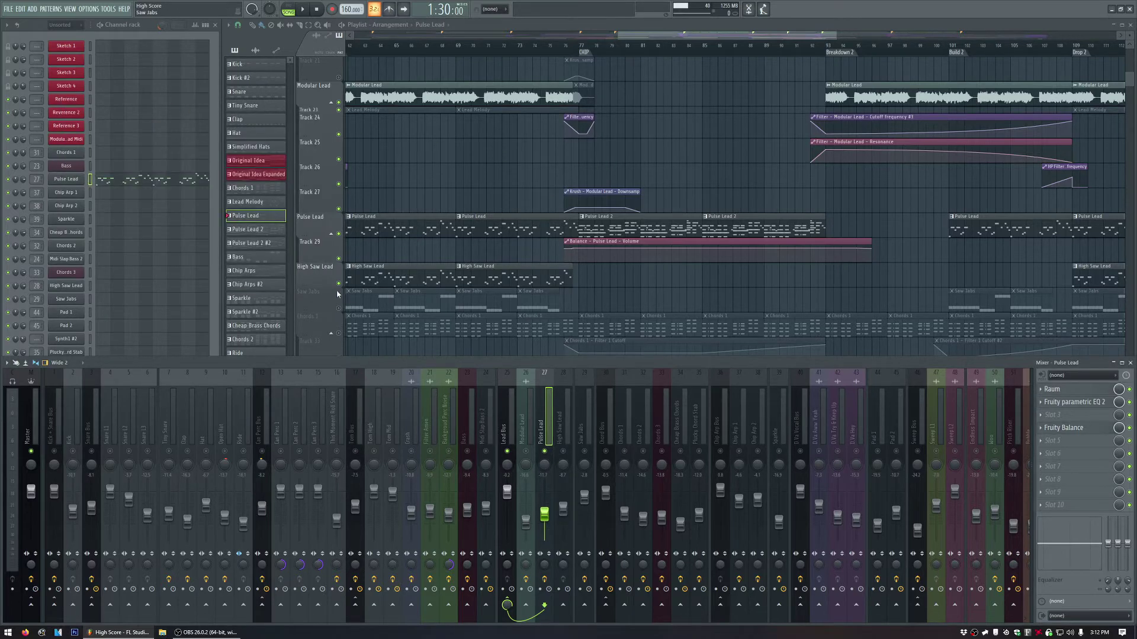
# Solo the High Saw Lead mixer track, review its channel's Serum settings, and play it briefly from the Drop.
pyautogui.click(563, 441)
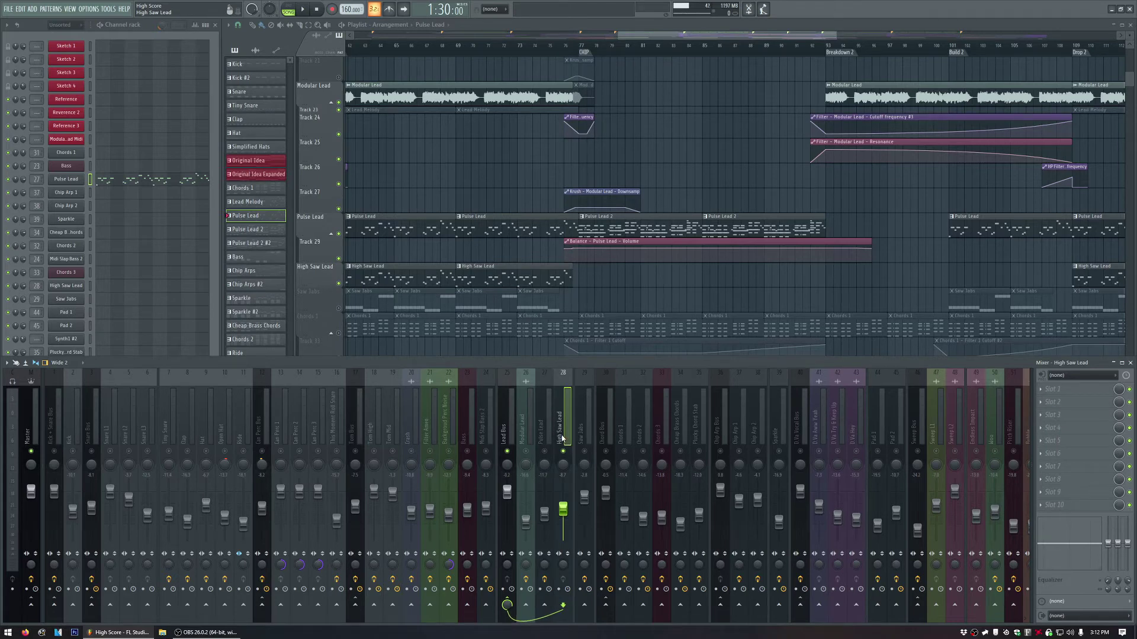
pyautogui.click(148, 26)
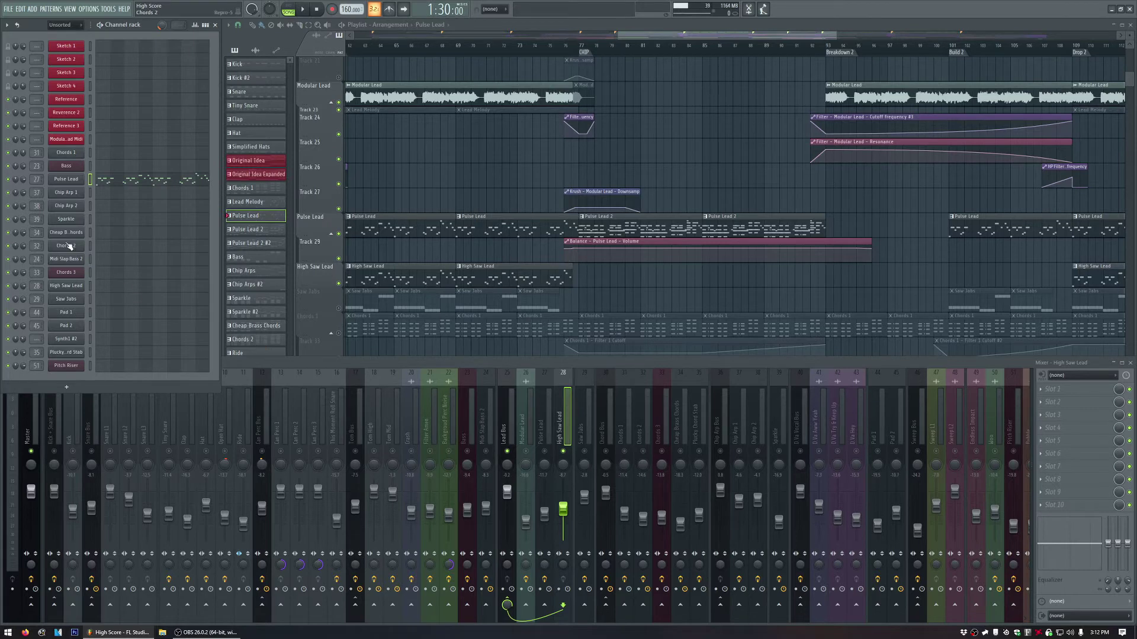
pyautogui.click(67, 287)
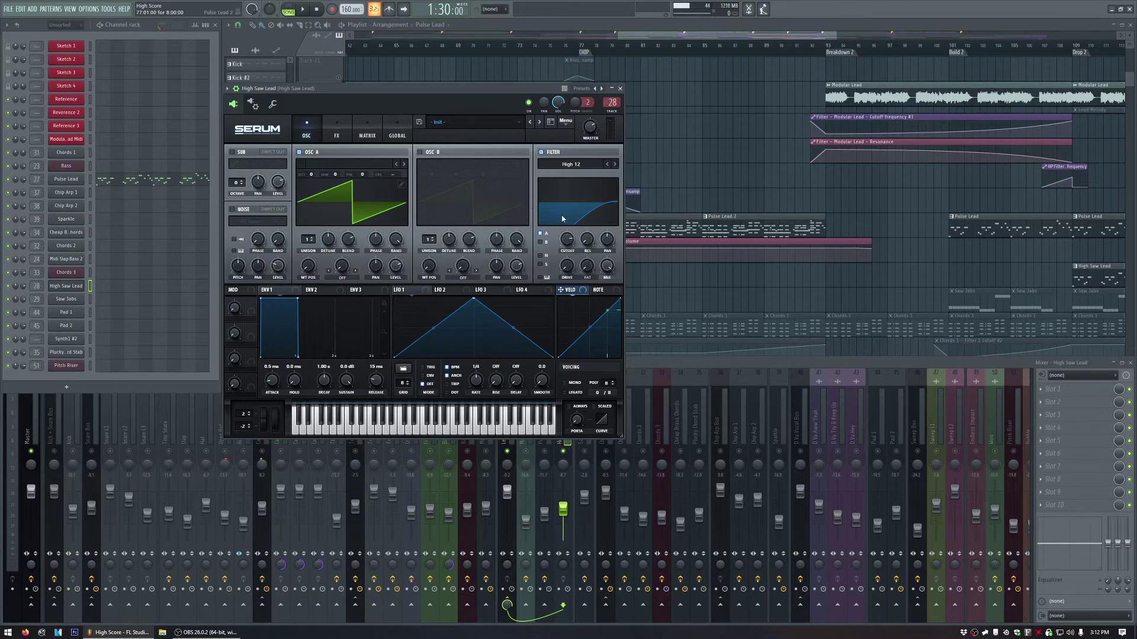
pyautogui.press('space')
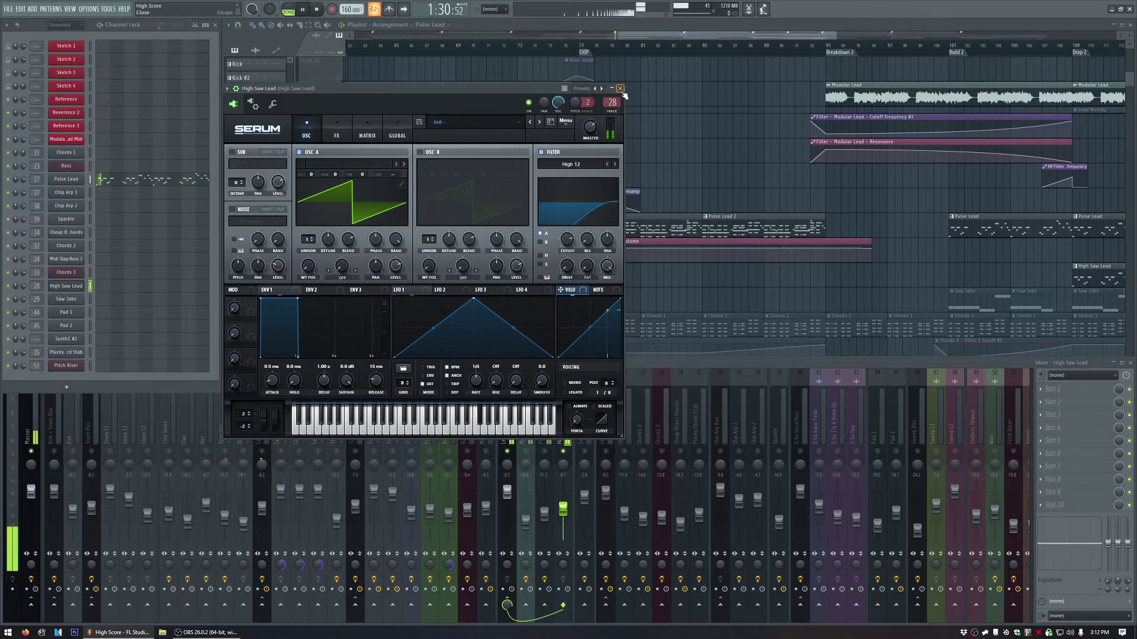
pyautogui.click(620, 88)
pyautogui.press('space')
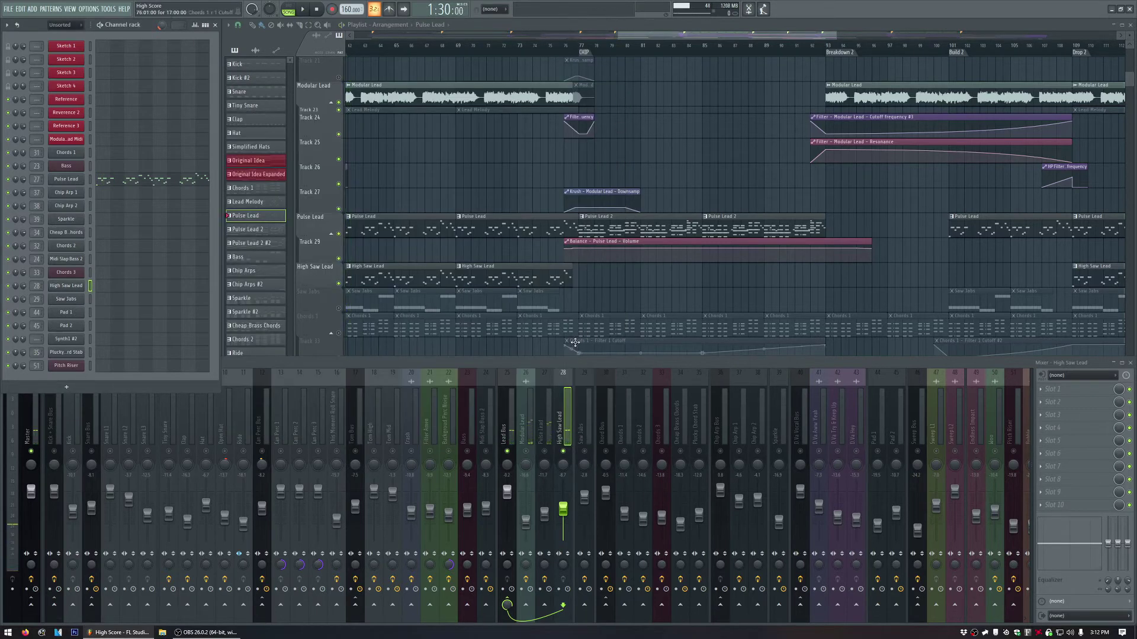
# Re-enable the Modular Lead and Pulse Lead mixer tracks, set the playback position to the Chip marker, and look over the lead clips up to Chip 2.
pyautogui.click(543, 456)
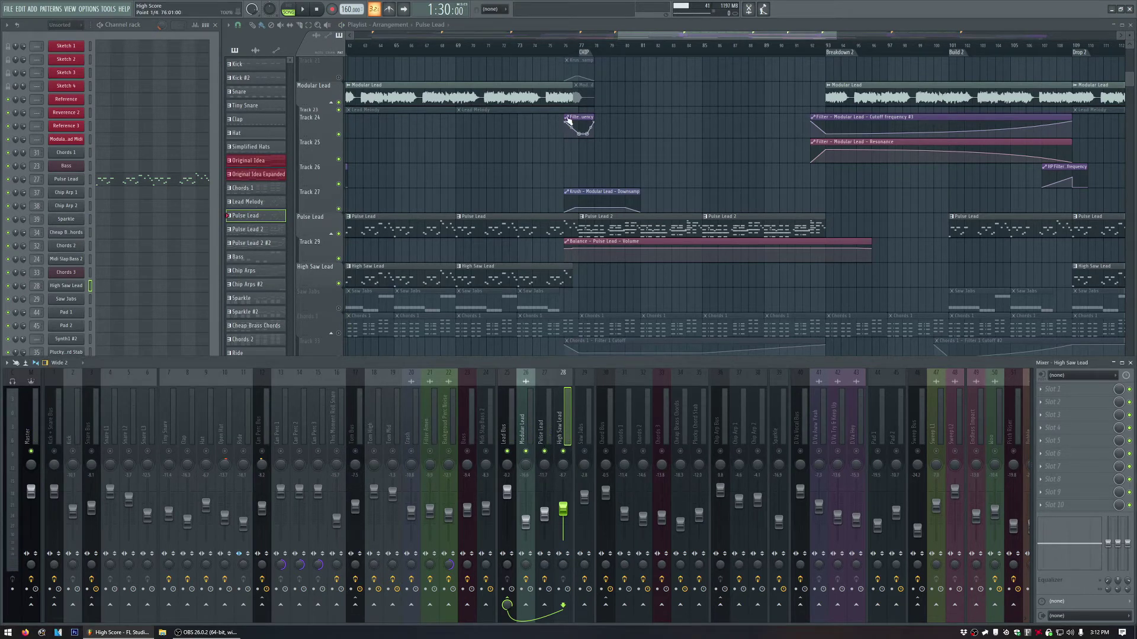
pyautogui.click(582, 48)
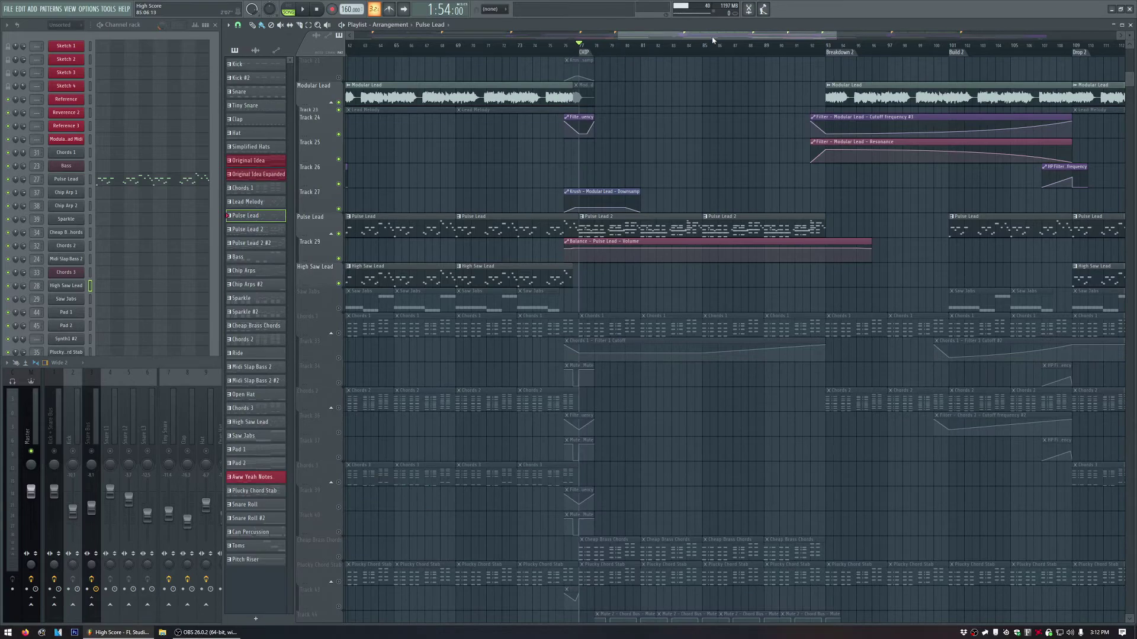
pyautogui.hscroll(5, 713, 40)
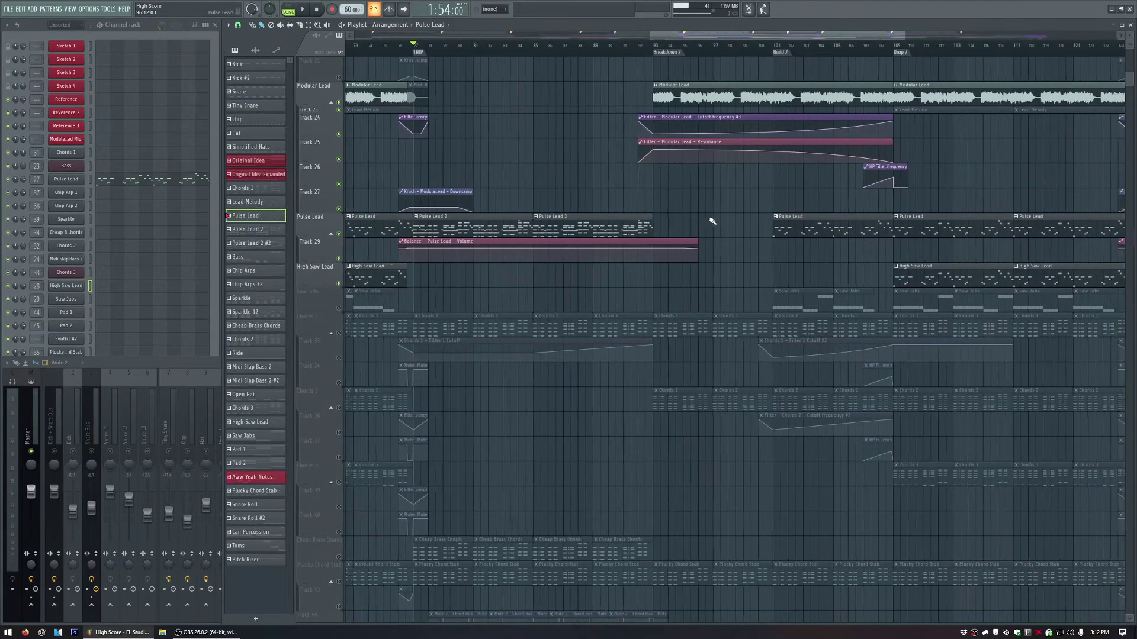
pyautogui.scroll(-2, 712, 221)
pyautogui.scroll(3, 712, 221)
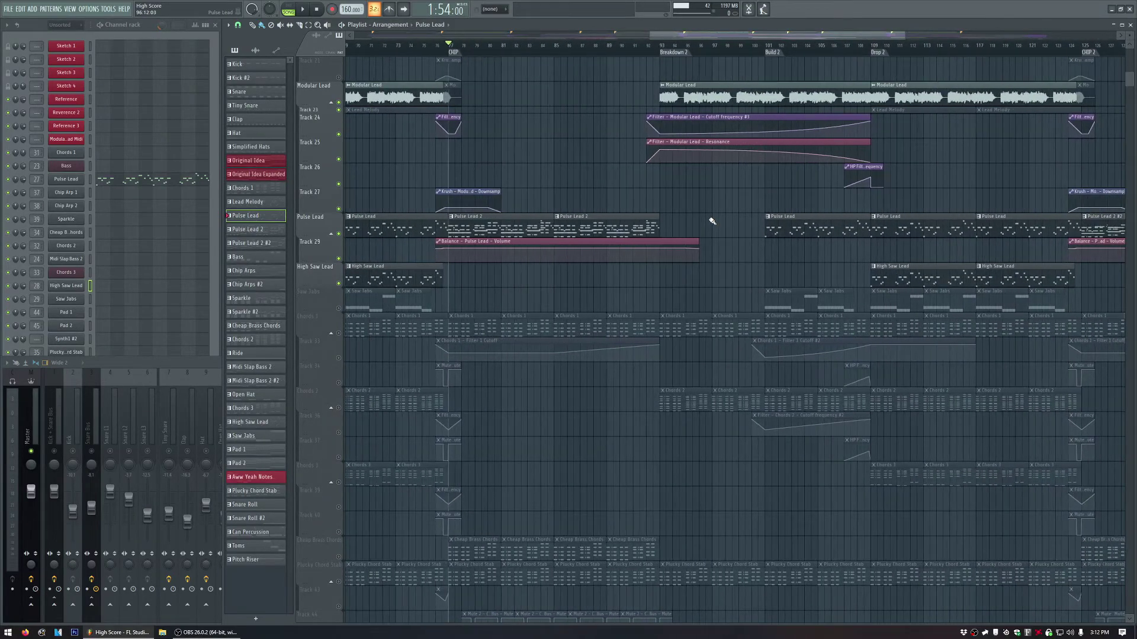
# Play the song from the Chip section and examine the Pulse Lead notes of the Pulse Lead 2 pattern in the piano roll.
pyautogui.press('space')
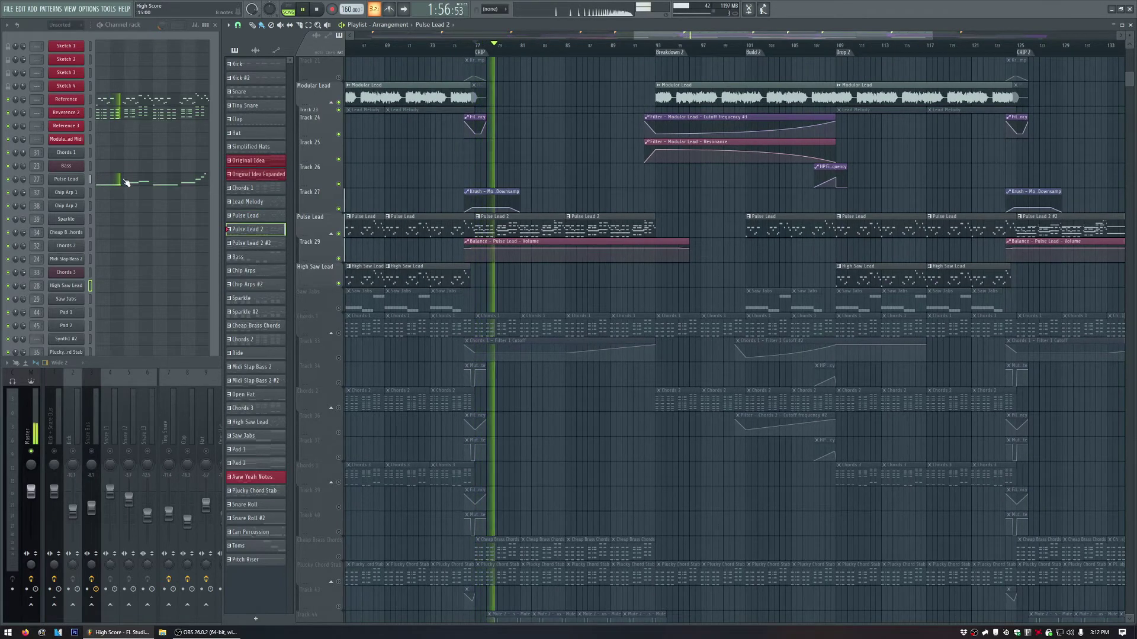
pyautogui.doubleClick(541, 230)
pyautogui.scroll(-4, 449, 262)
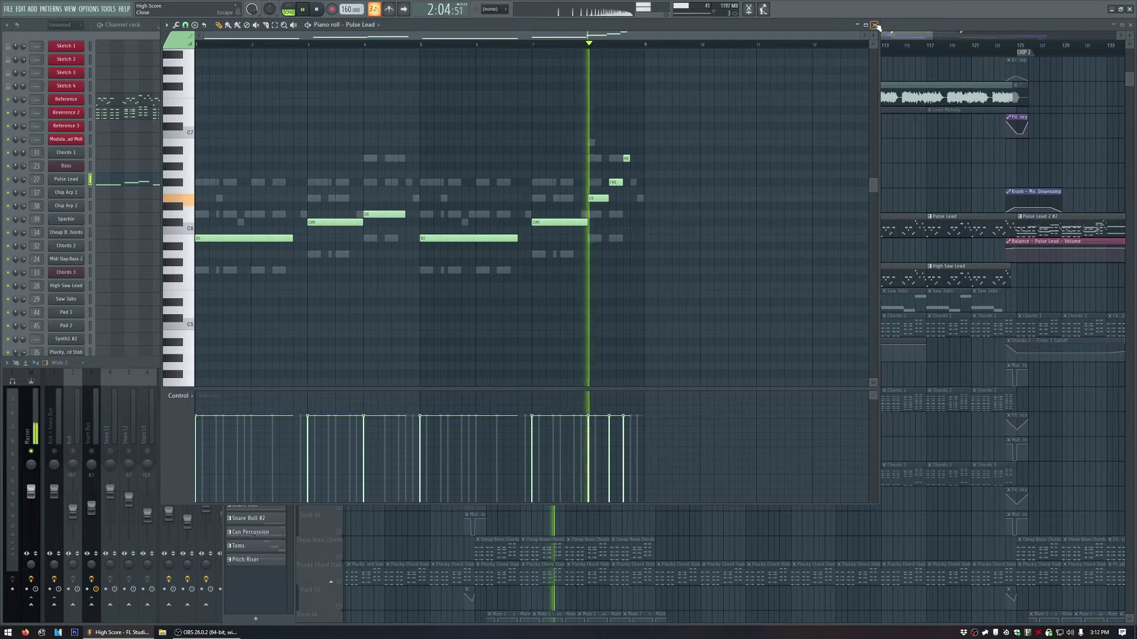
pyautogui.press('space')
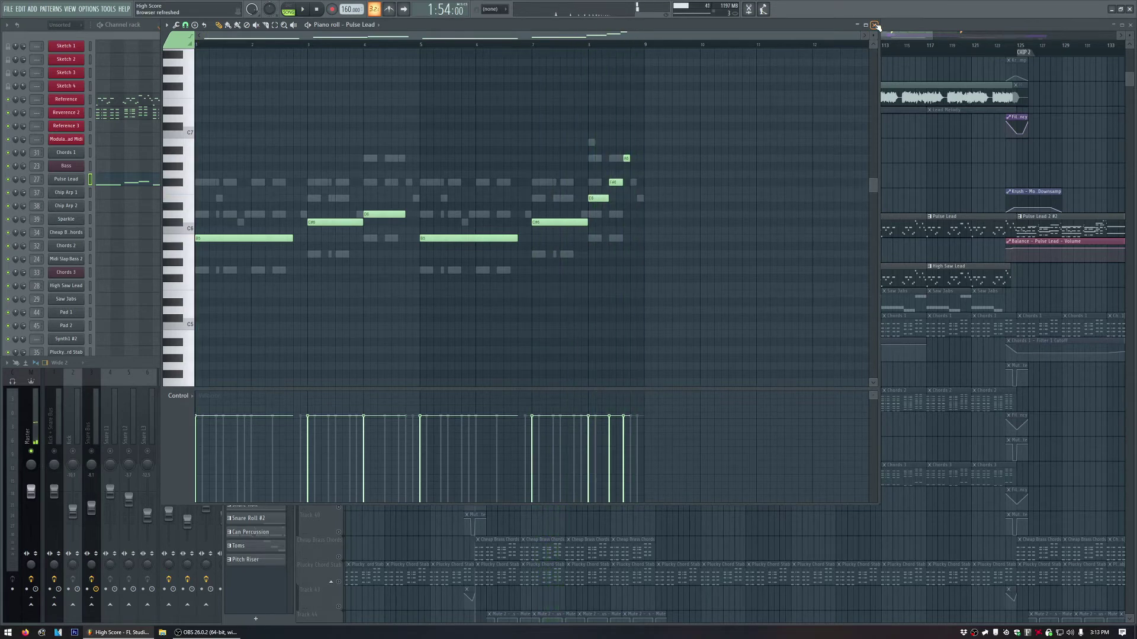
pyautogui.click(876, 26)
# Open the Pulse Lead pattern's notes in the piano roll and play that pattern on its own.
pyautogui.click(401, 231)
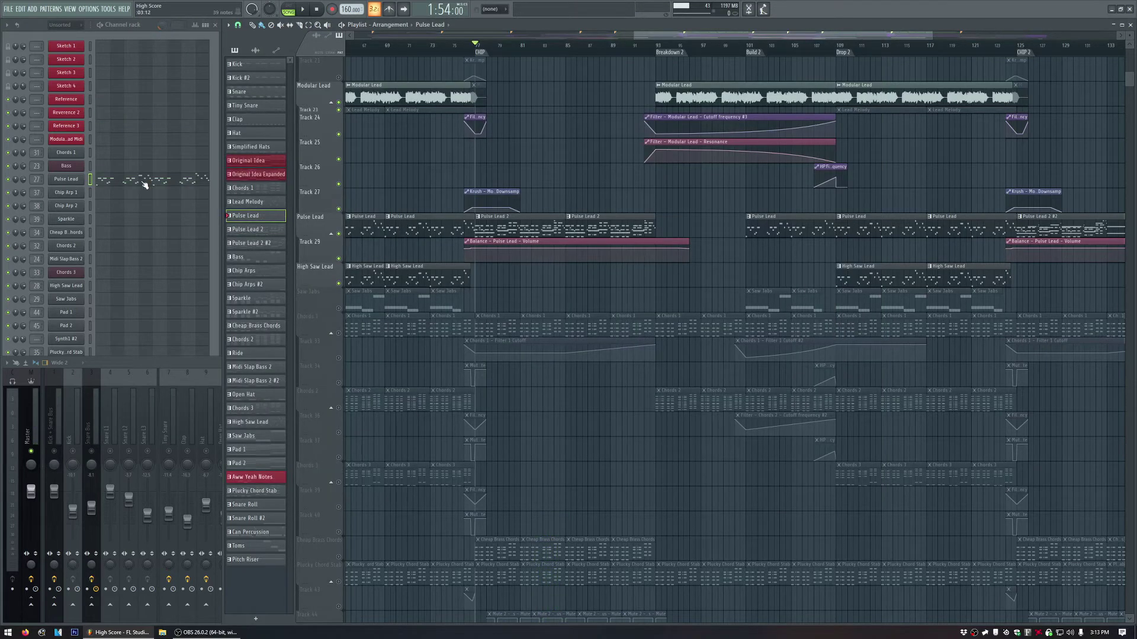
pyautogui.click(144, 183)
pyautogui.scroll(-3, 395, 220)
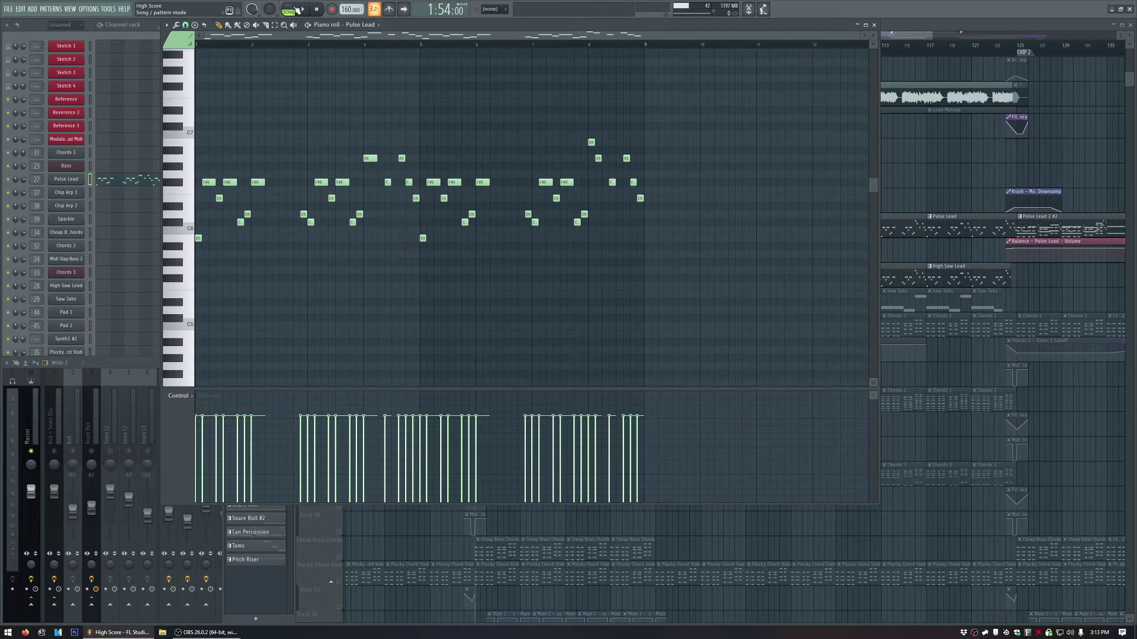
pyautogui.click(289, 6)
pyautogui.click(303, 9)
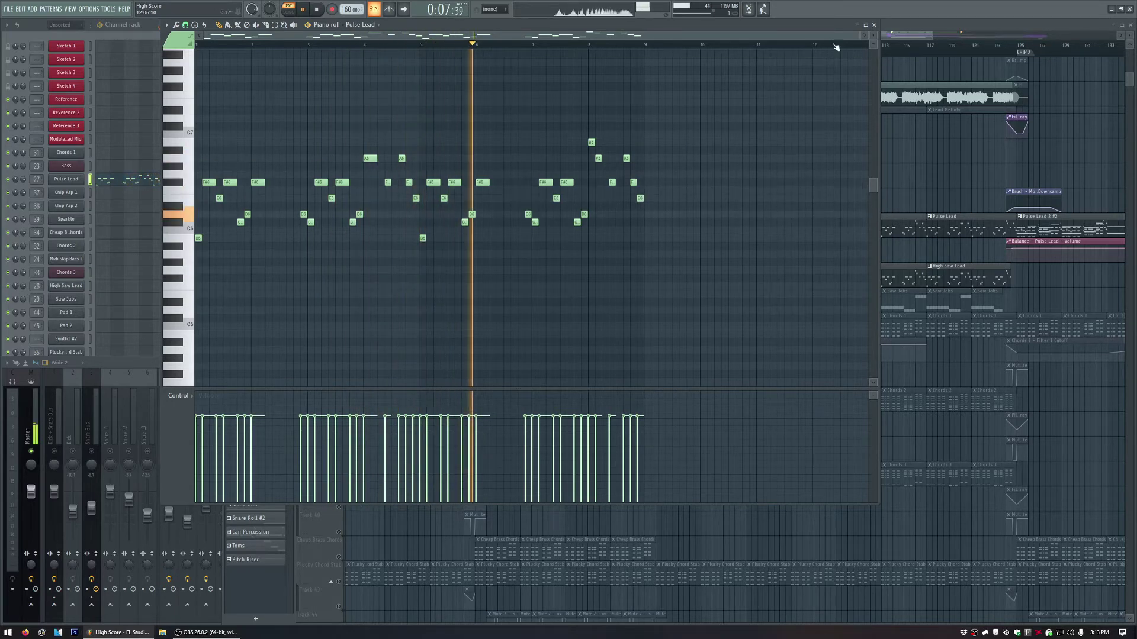
pyautogui.press('space')
pyautogui.click(875, 26)
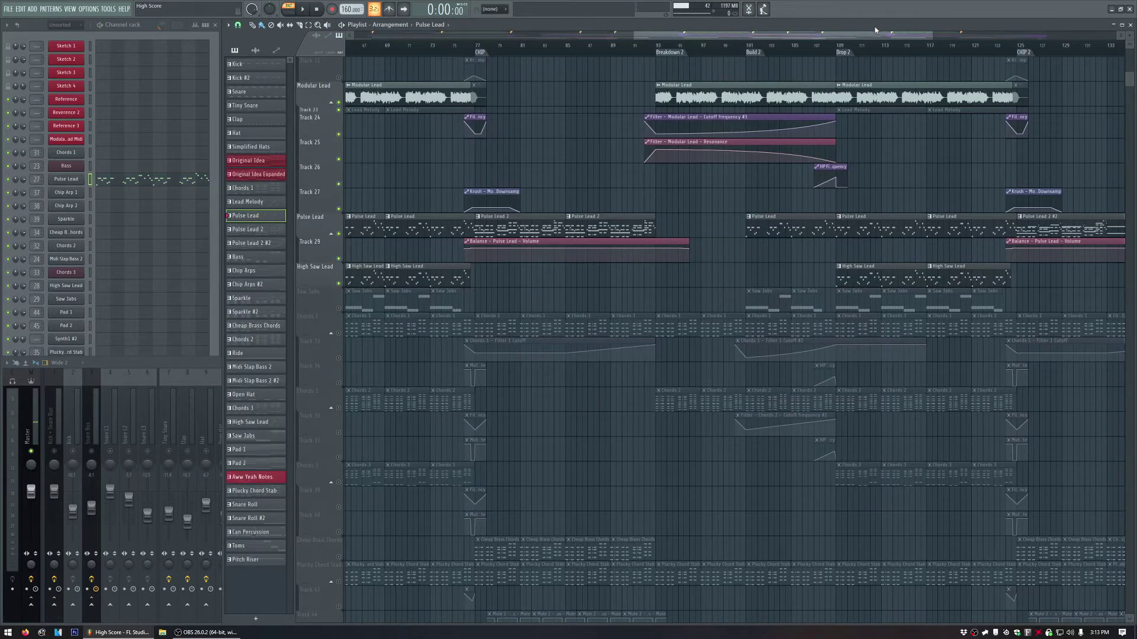
# Unmute Sketch 1, Sketch 2 and Sketch 3 in the Original Idea Expanded pattern and play it from the start.
pyautogui.click(267, 176)
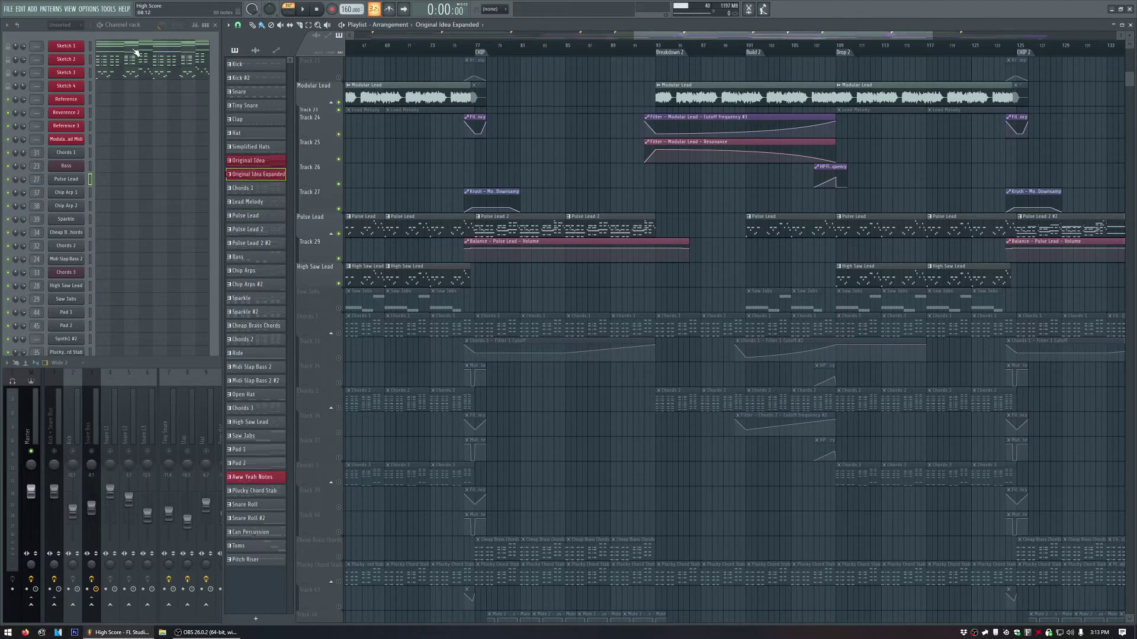
pyautogui.click(7, 46)
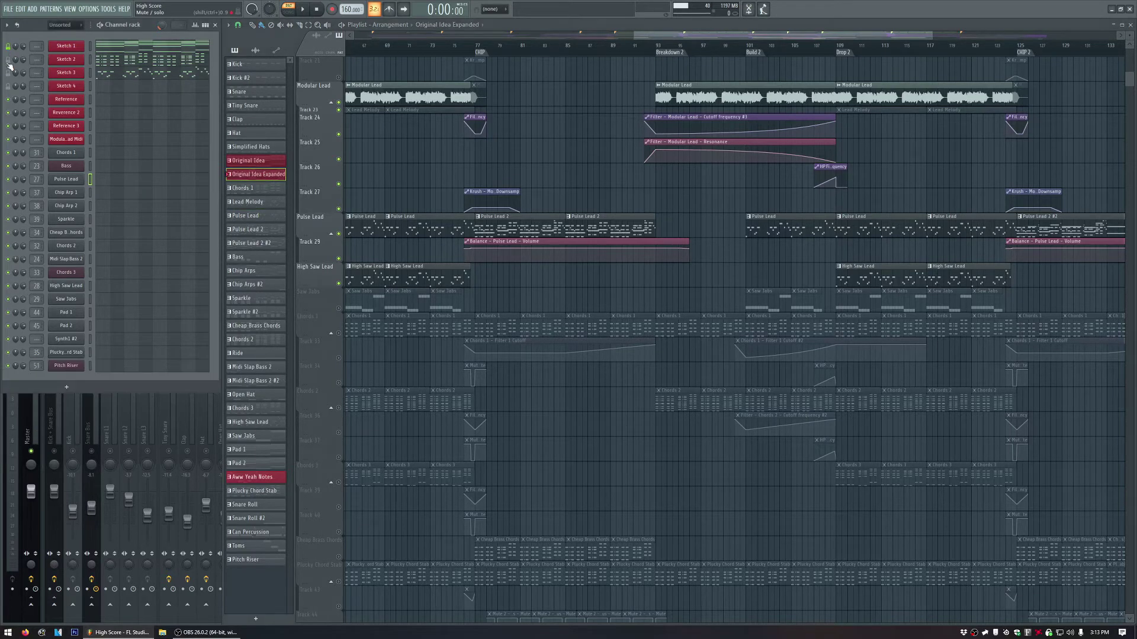
pyautogui.press('space')
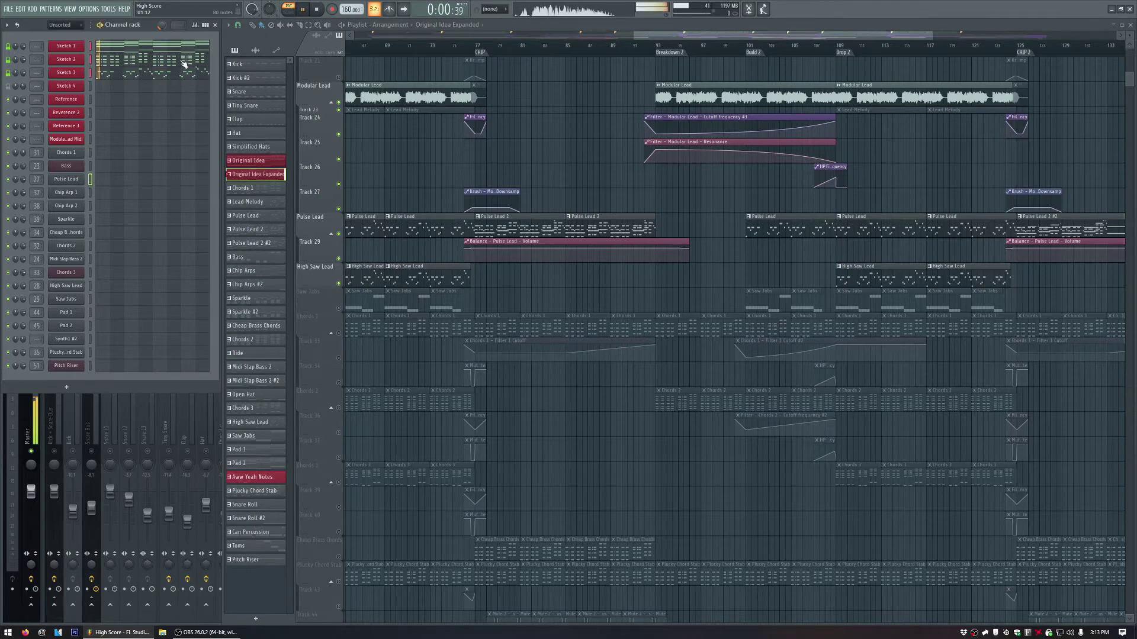
pyautogui.click(317, 10)
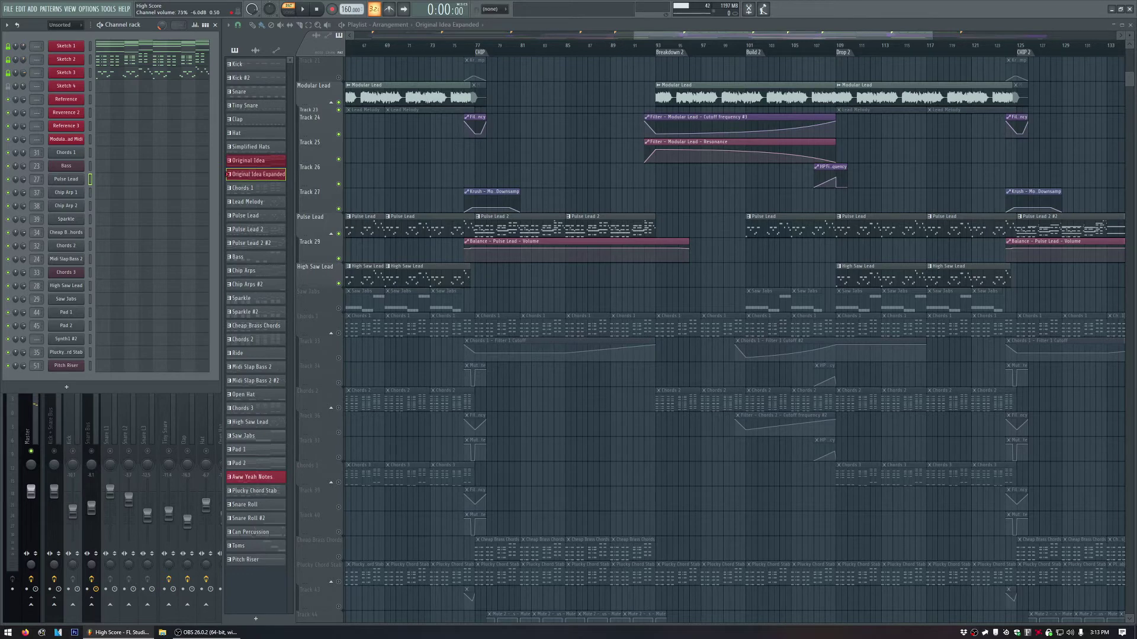
pyautogui.press('space')
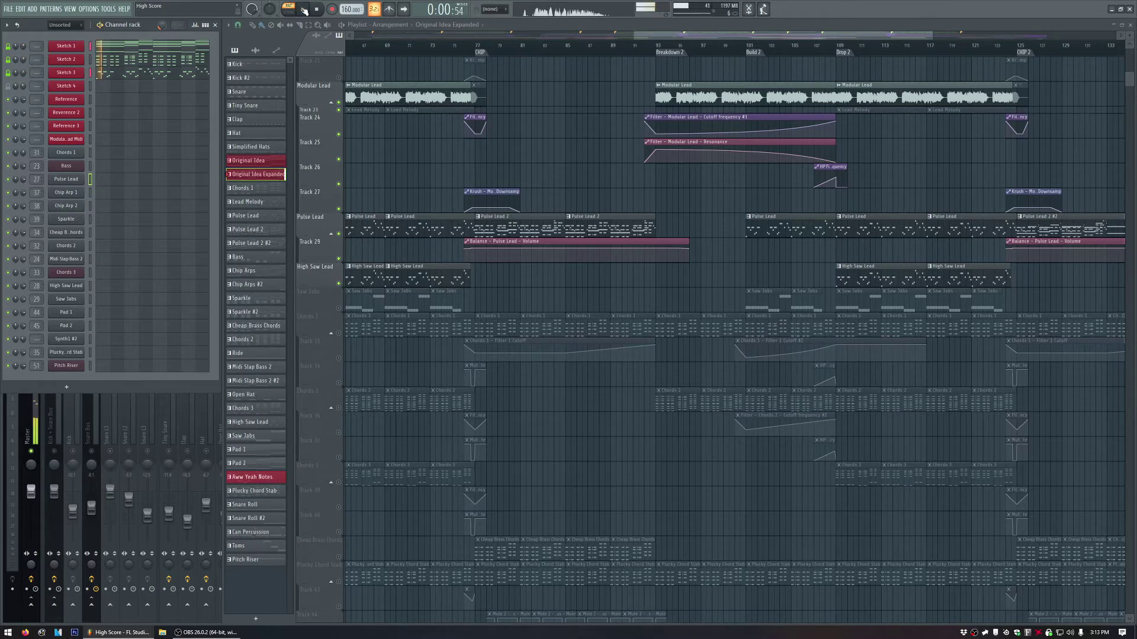
# Examine the Sketch 3 melody in the piano roll during playback, and stop the pattern.
pyautogui.click(152, 70)
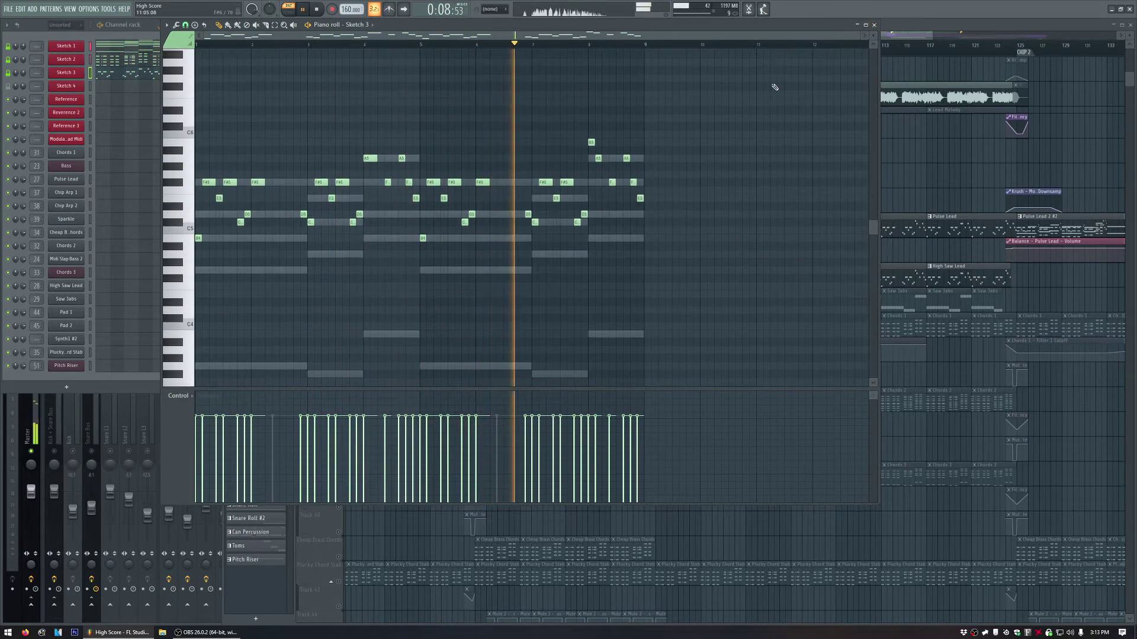
pyautogui.click(875, 26)
pyautogui.press('space')
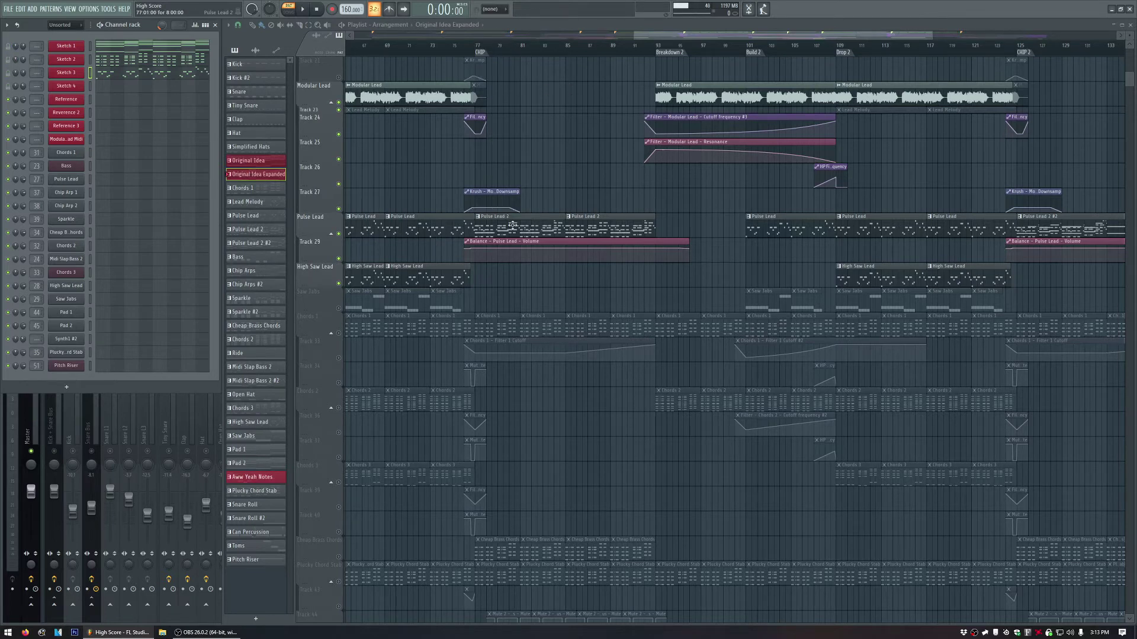
# Select the Pulse Lead 2 #2 clip at the CHIP 2 marker and show its full note sequence in the piano roll.
pyautogui.hscroll(5, 592, 36)
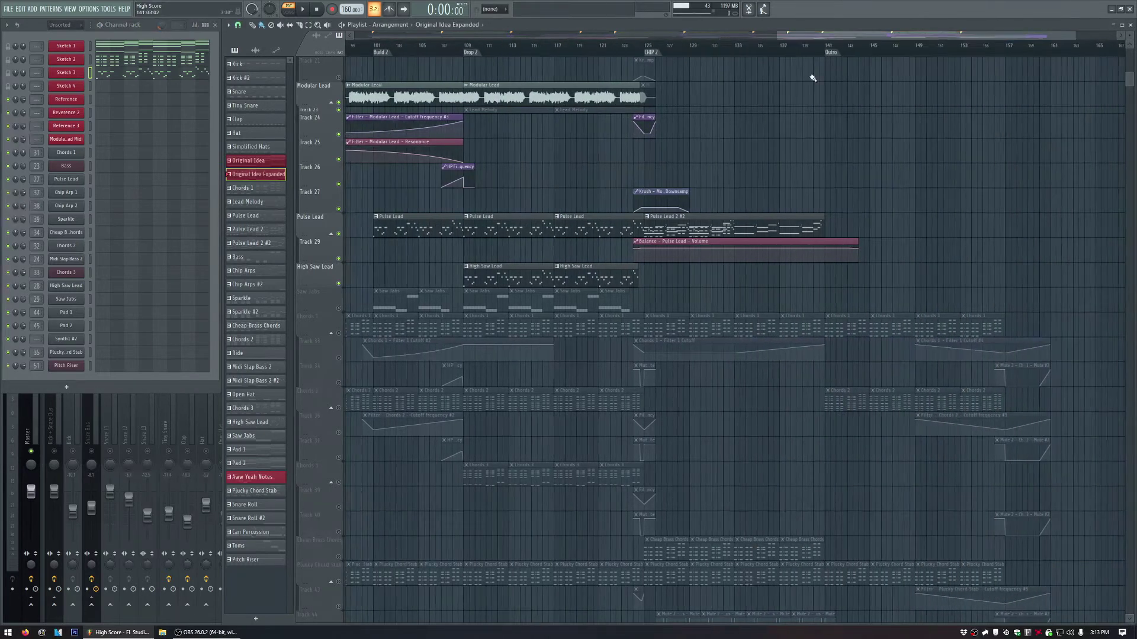
pyautogui.click(713, 219)
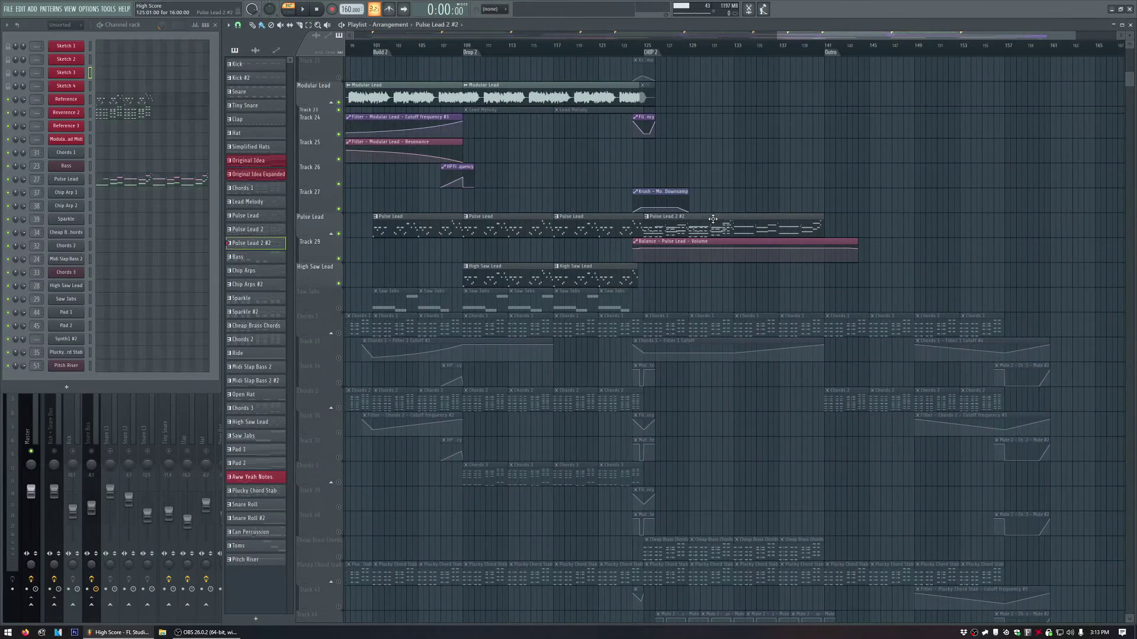
pyautogui.click(648, 51)
pyautogui.press('F7')
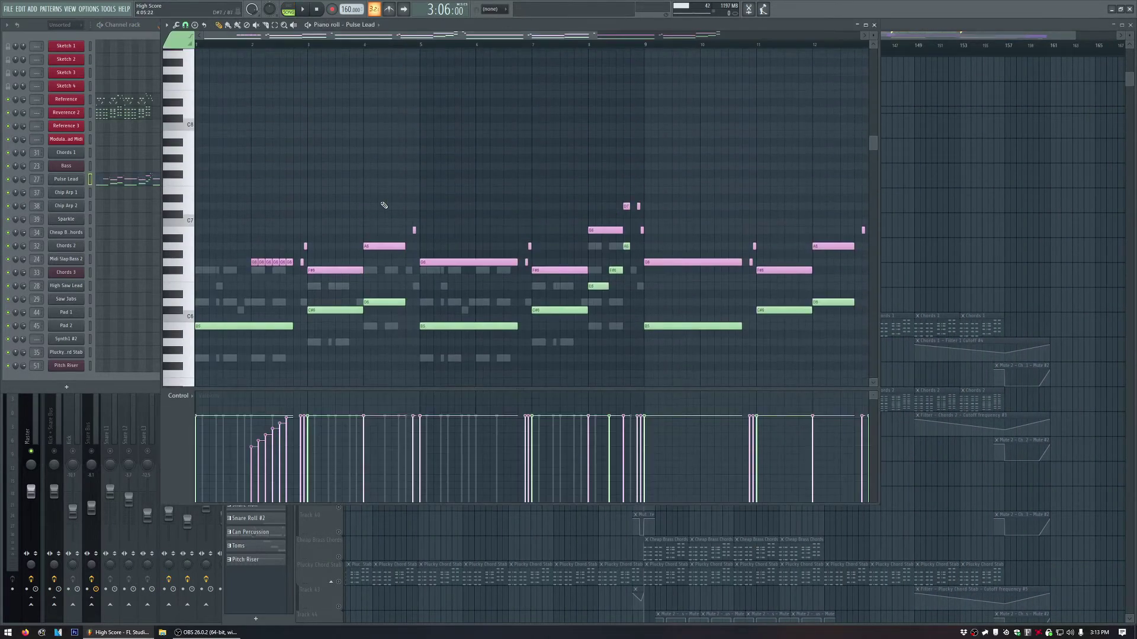
pyautogui.scroll(1, 383, 204)
pyautogui.keyDown('ctrl'); pyautogui.scroll(-2, 424, 198); pyautogui.keyUp('ctrl')
pyautogui.scroll(-3, 436, 201)
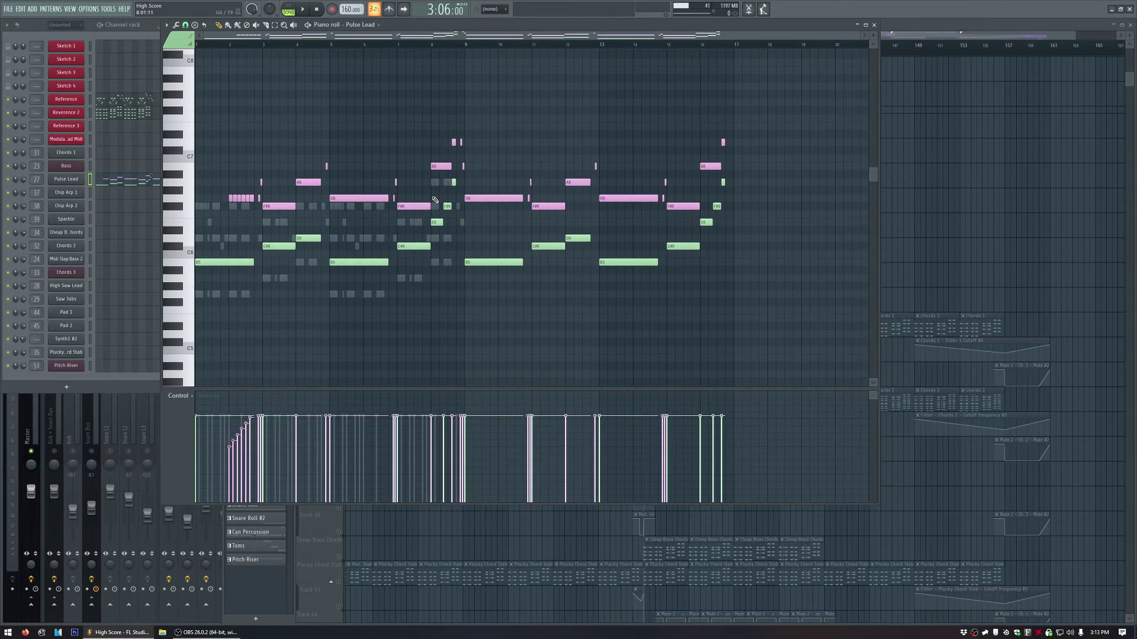
# Play the Pulse Lead 2 #2 pattern on its own and view the Pulse Lead channel's Synth1 settings.
pyautogui.click(288, 9)
pyautogui.press('space')
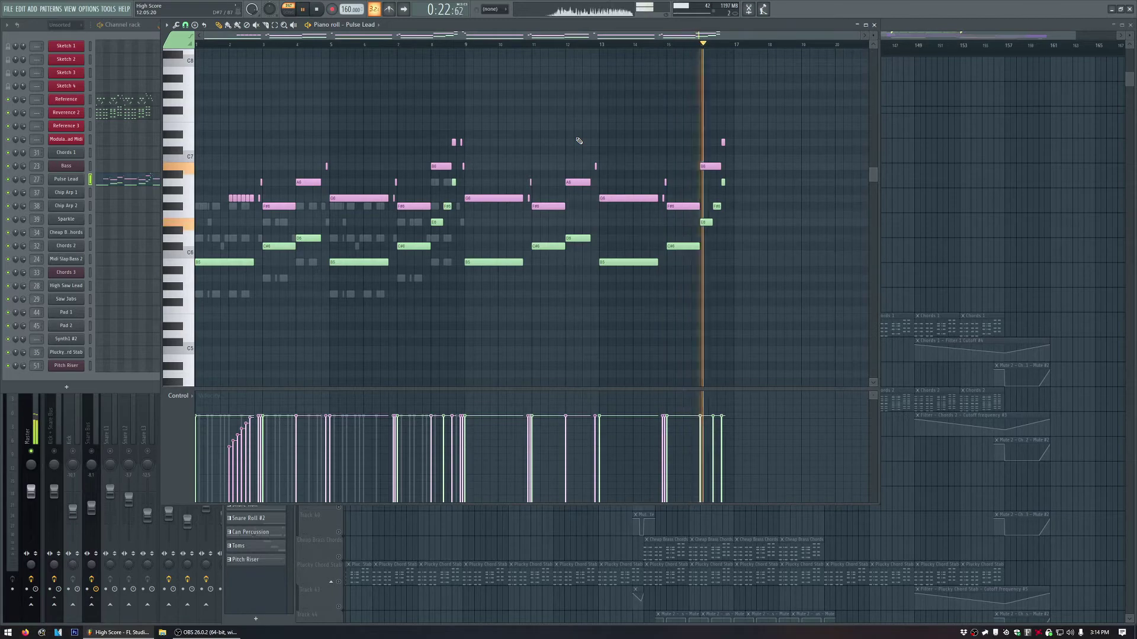
pyautogui.press('space')
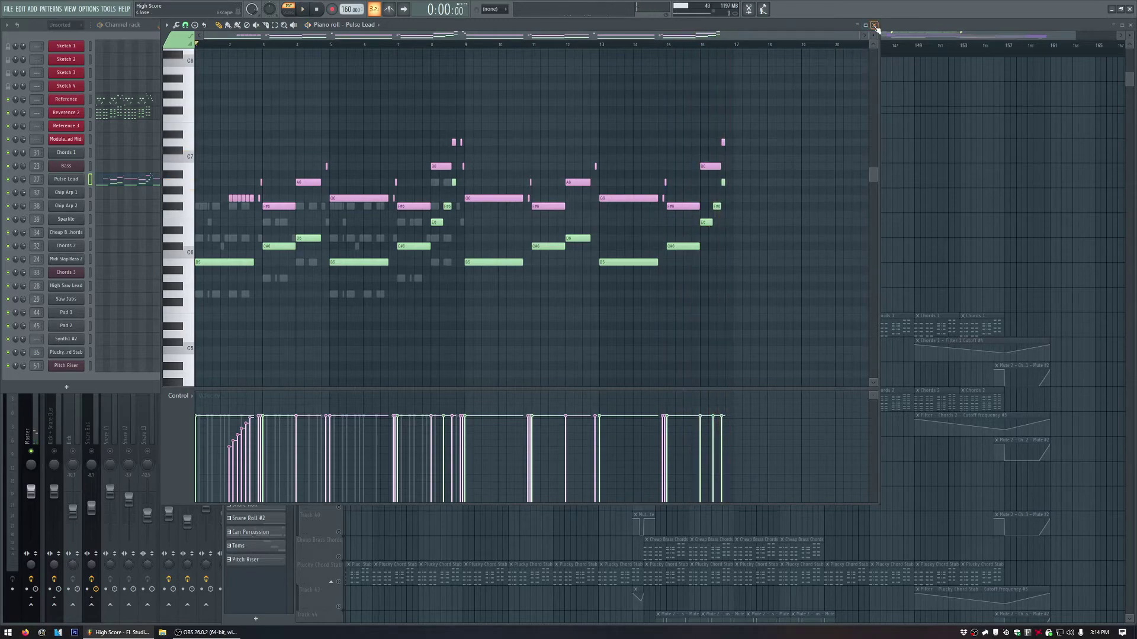
pyautogui.click(875, 25)
pyautogui.click(67, 179)
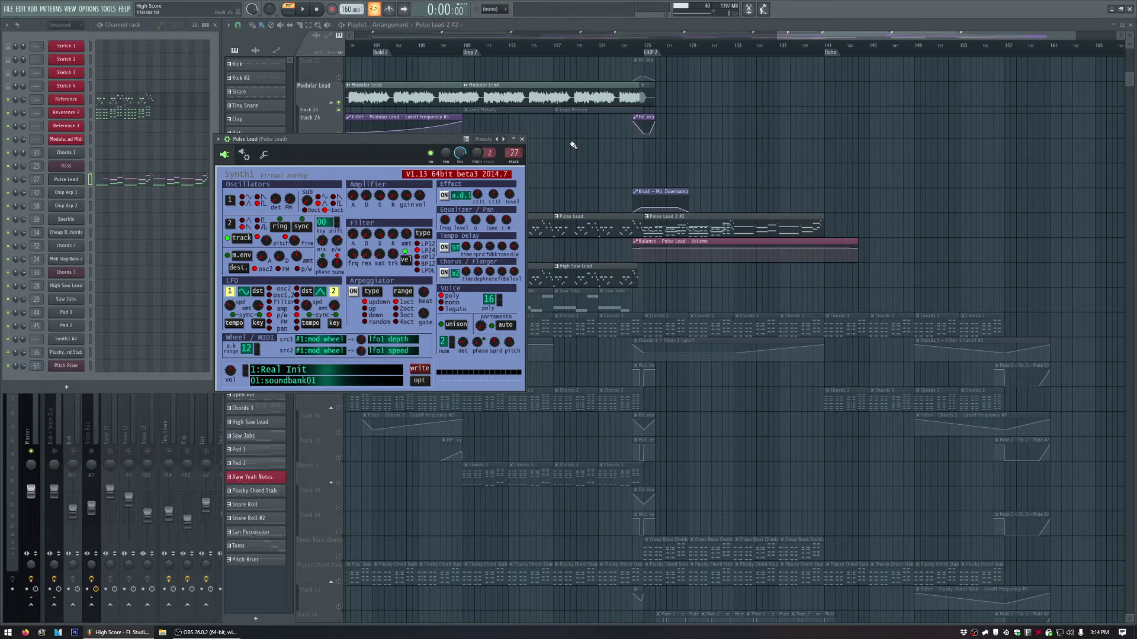
pyautogui.click(522, 139)
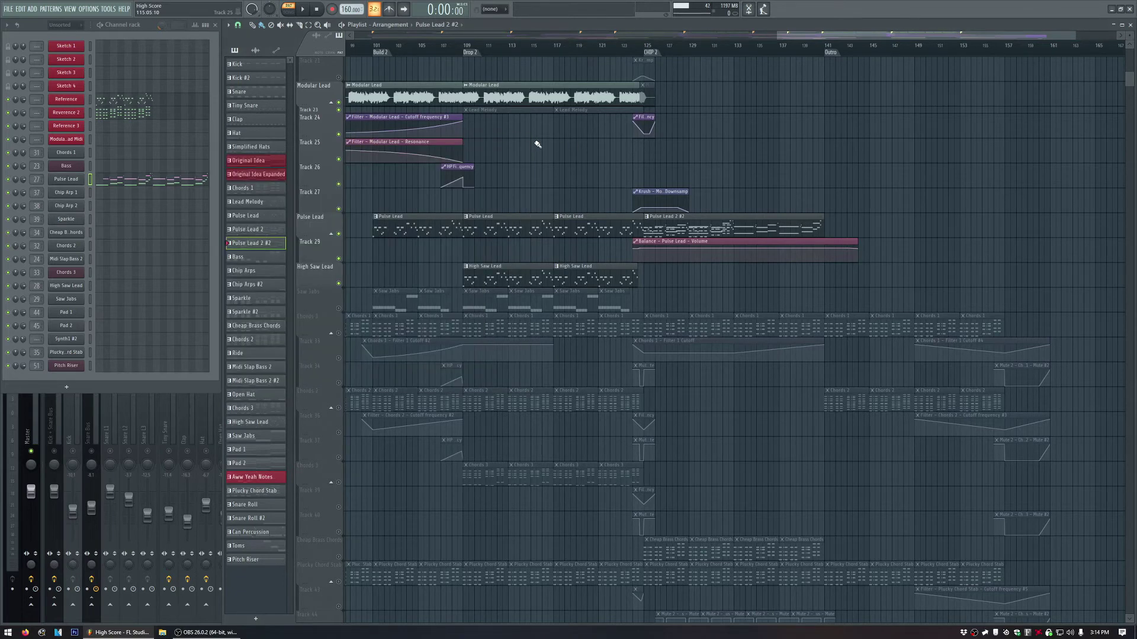
# Solo the Saw Jabs playlist track and play the song briefly from the Drop 2 marker.
pyautogui.scroll(-2, 446, 273)
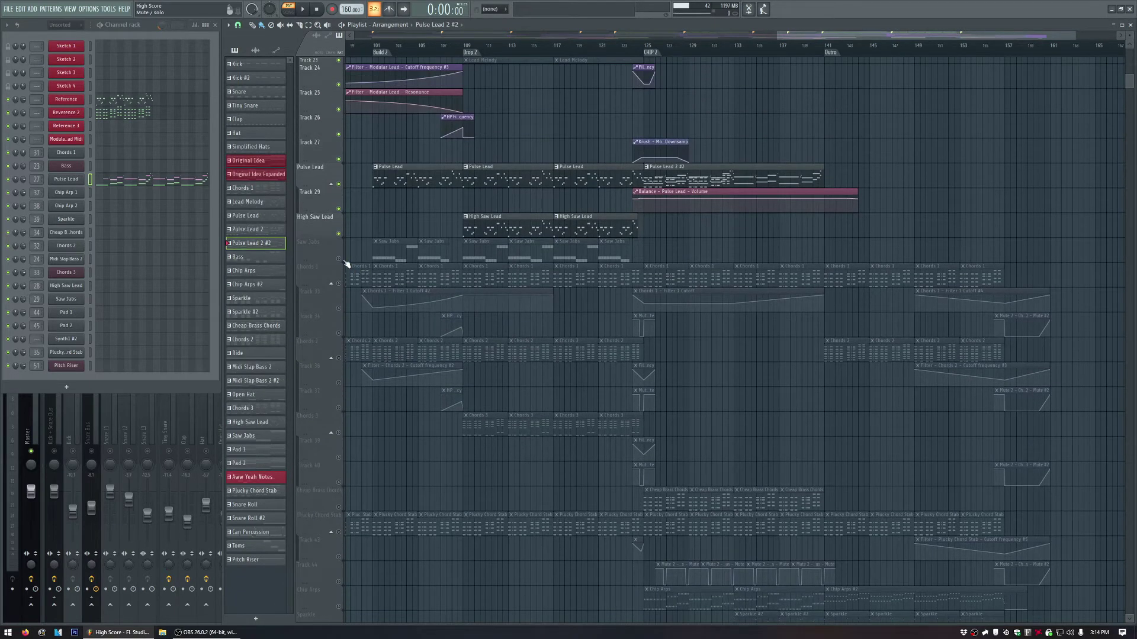
pyautogui.rightClick(340, 259)
pyautogui.scroll(-2, 452, 207)
pyautogui.scroll(3, 898, 216)
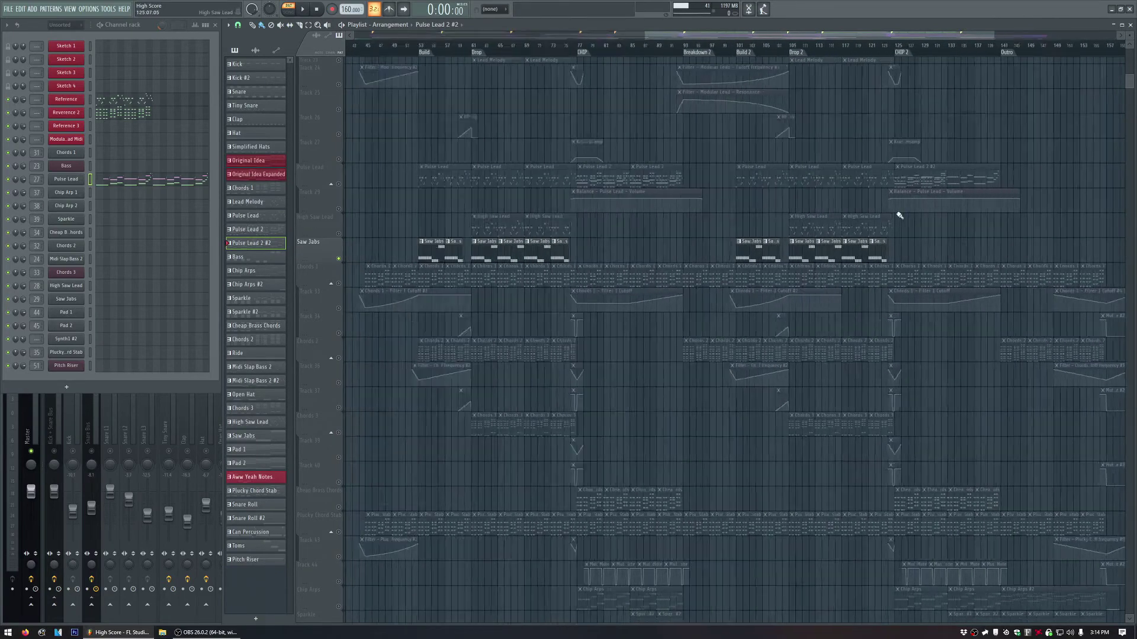
pyautogui.click(651, 45)
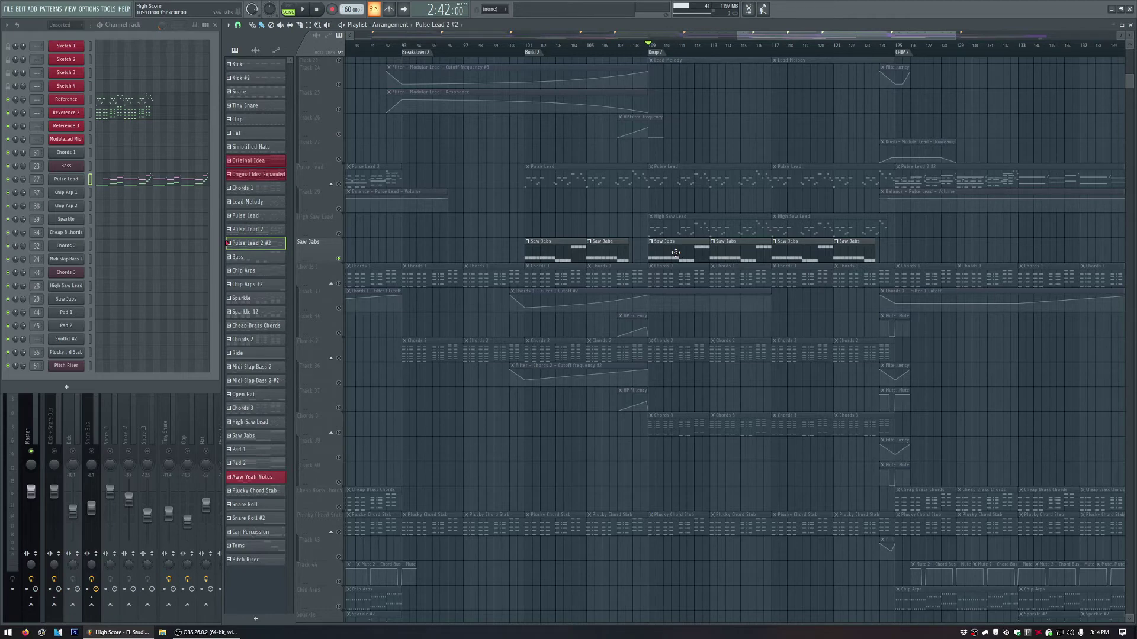
pyautogui.press('space')
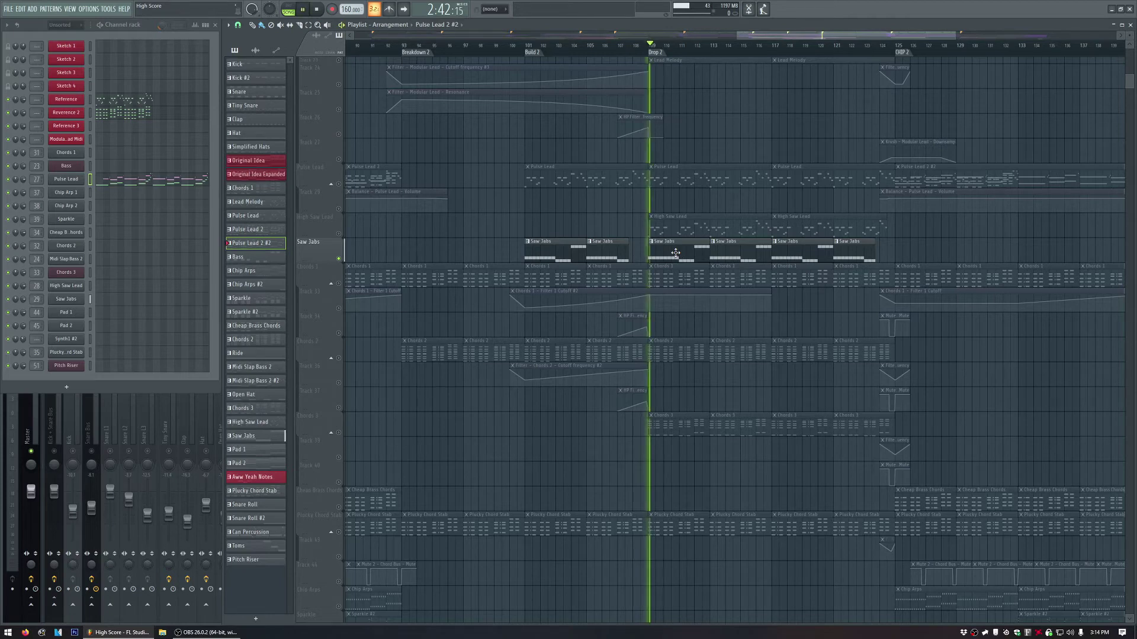
pyautogui.press('space')
# Solo the Saw Jabs mixer track and play the song from Drop 2 to hear it alone.
pyautogui.press('F9')
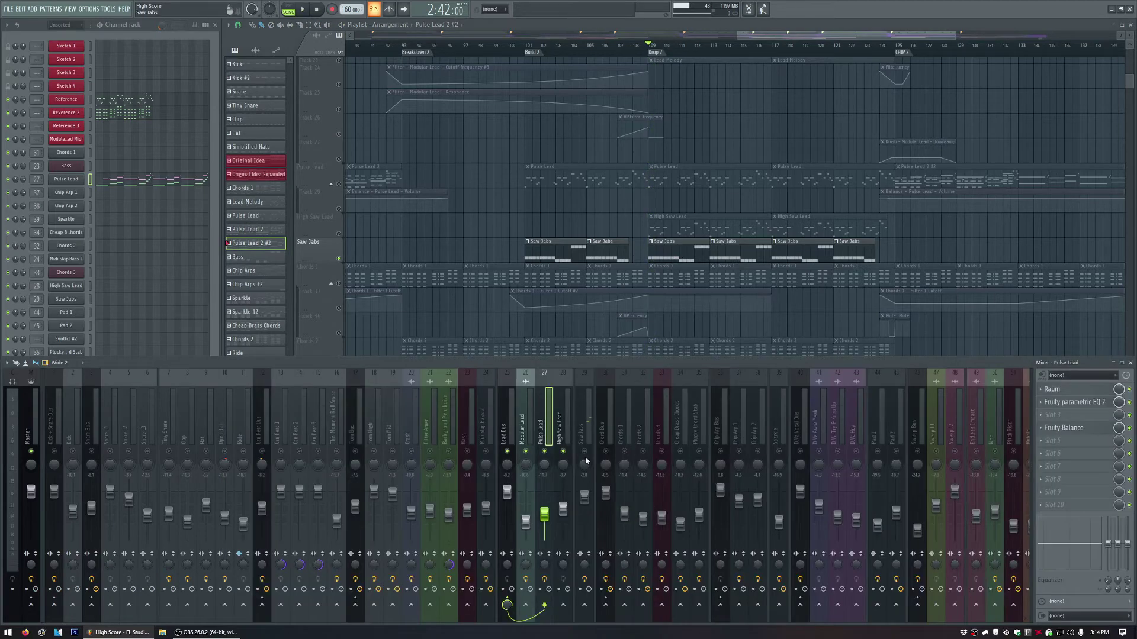
pyautogui.click(585, 456)
pyautogui.press('space')
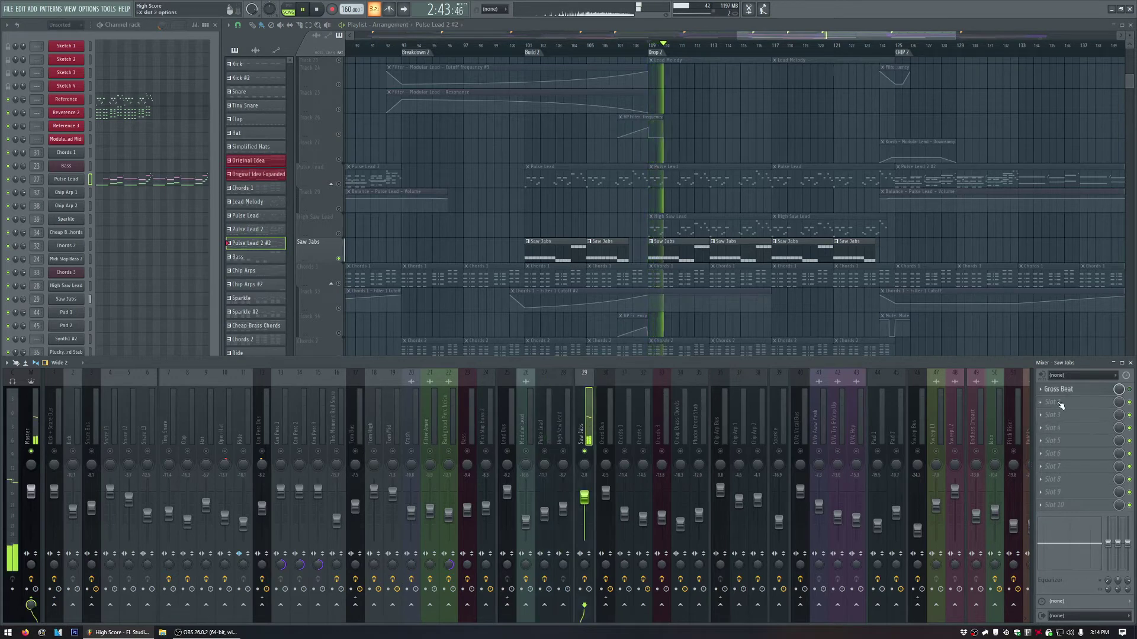
pyautogui.click(772, 35)
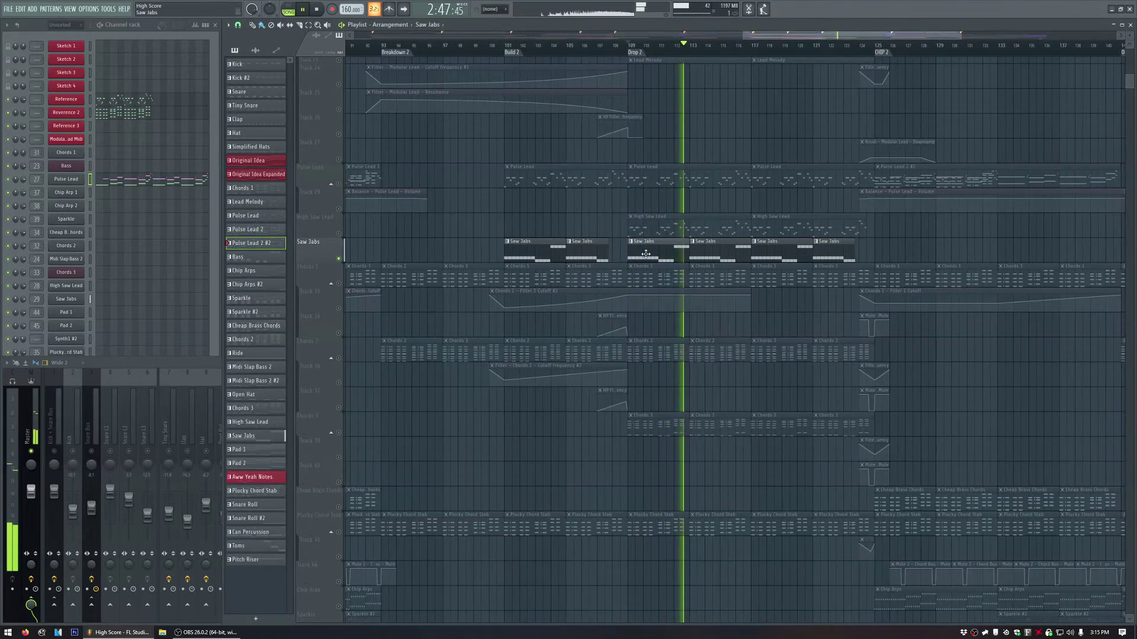
# Select the Saw Jabs pattern, inspect its Dune 3 synth settings and audition the sound from Drop 2.
pyautogui.click(586, 242)
pyautogui.click(66, 299)
pyautogui.press('space')
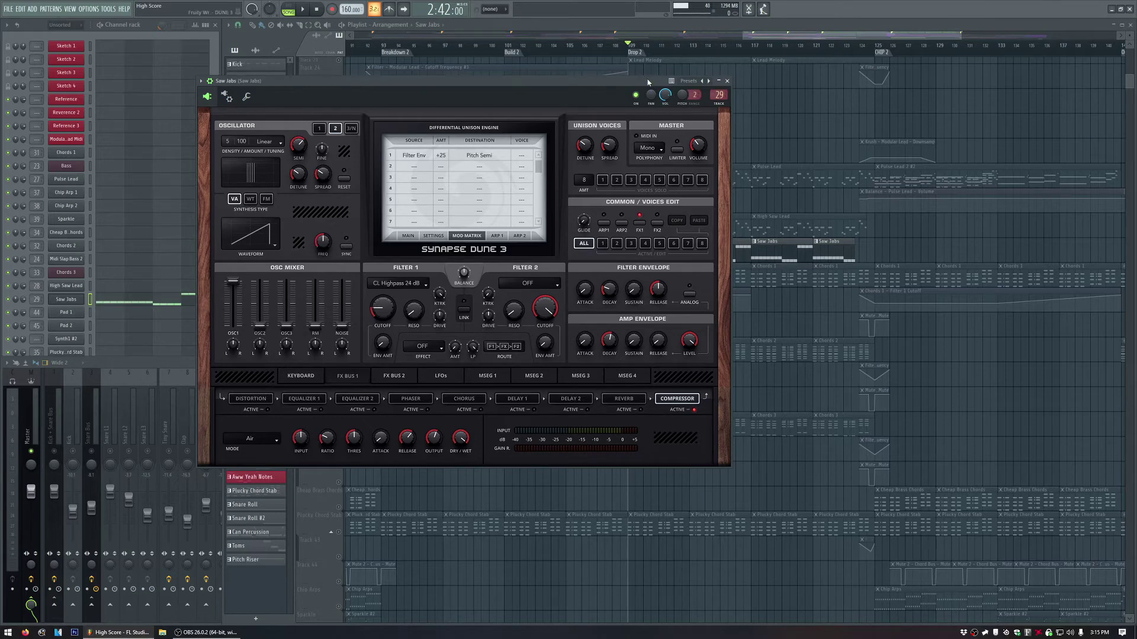
pyautogui.press('space')
pyautogui.press('space')
pyautogui.click(727, 81)
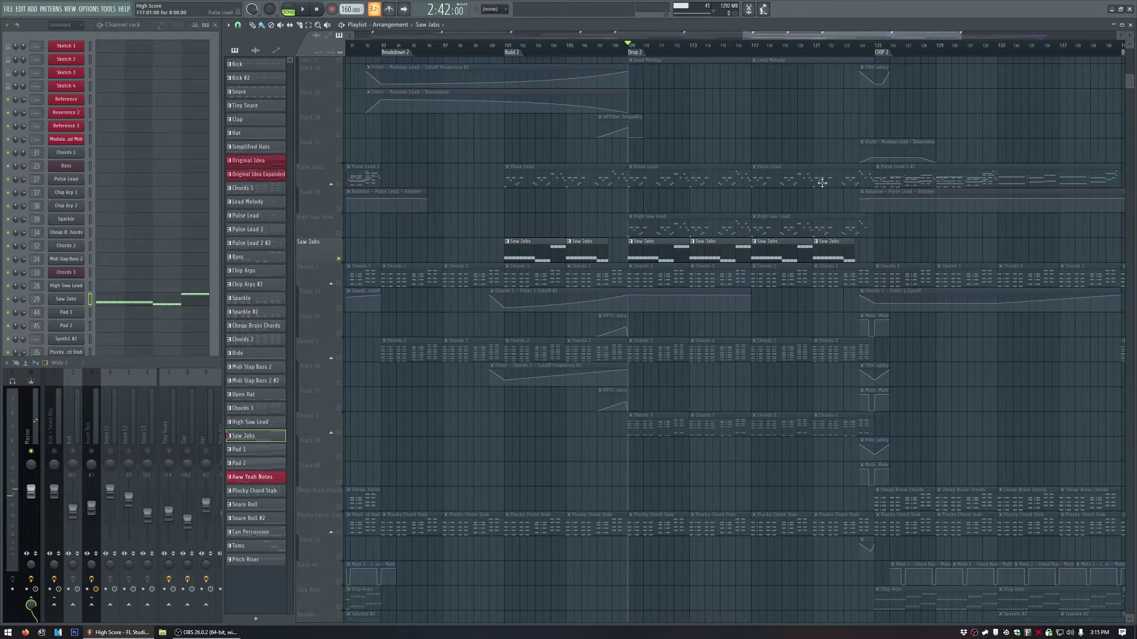
# Solo the Chords 1 playlist track and unmute the tracks beneath it, from Track 33 through Track 43.
pyautogui.scroll(-5, 853, 192)
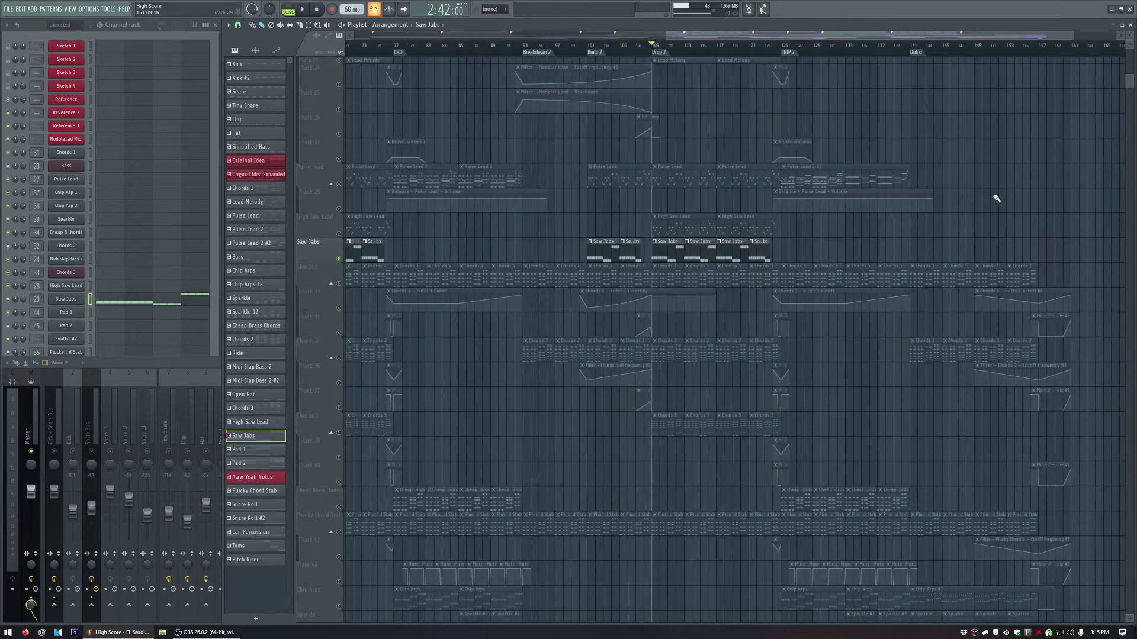
pyautogui.rightClick(340, 284)
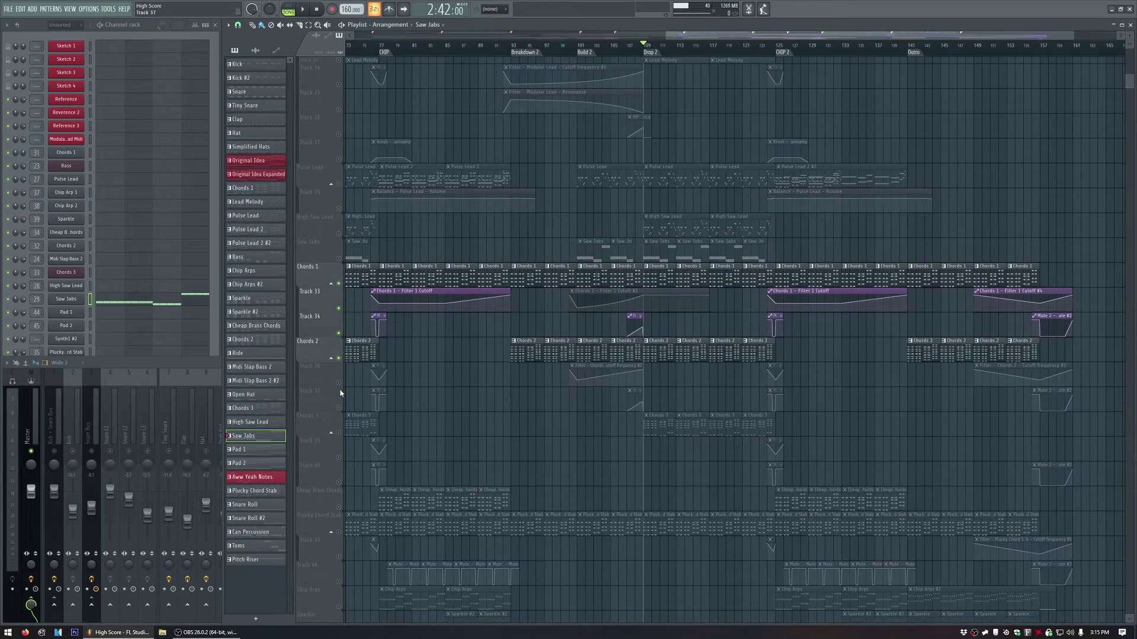
pyautogui.click(339, 408)
pyautogui.click(339, 383)
pyautogui.click(338, 433)
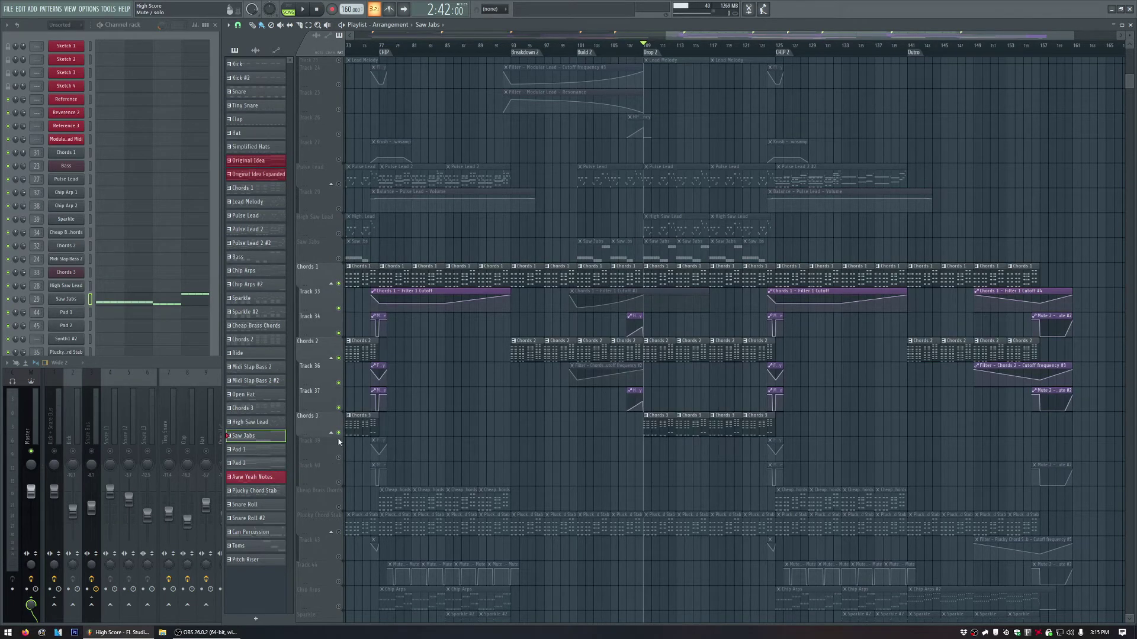
pyautogui.click(339, 457)
pyautogui.click(339, 482)
pyautogui.click(339, 507)
pyautogui.click(339, 532)
pyautogui.click(338, 557)
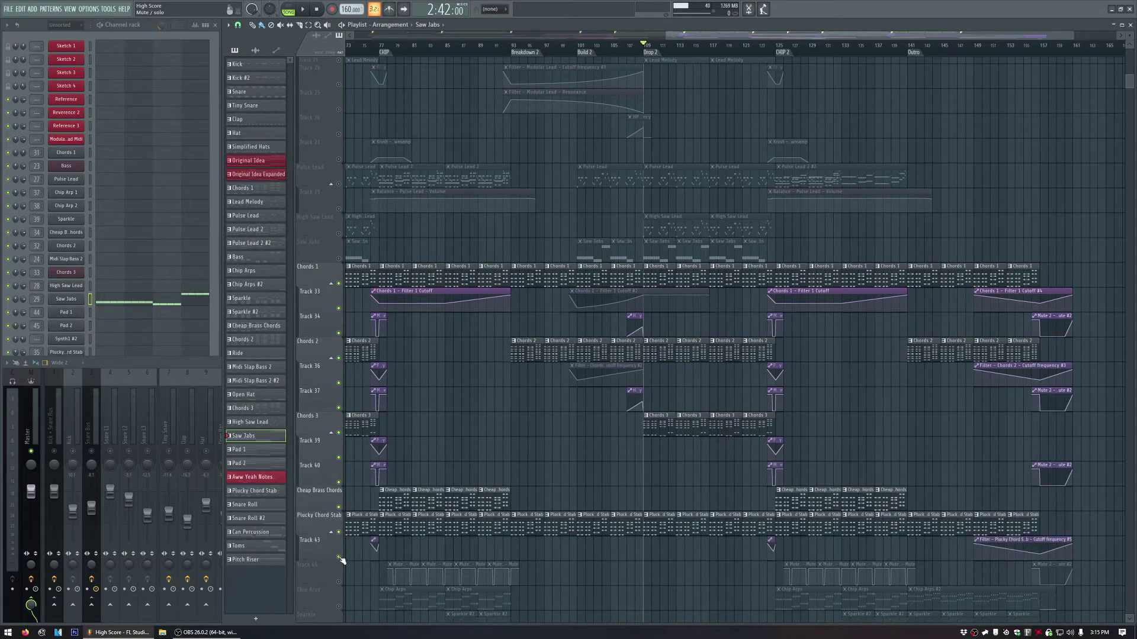
# Unmute playlist Track 44 beneath the Plucky Chord Stab tracks.
pyautogui.scroll(-5, 422, 484)
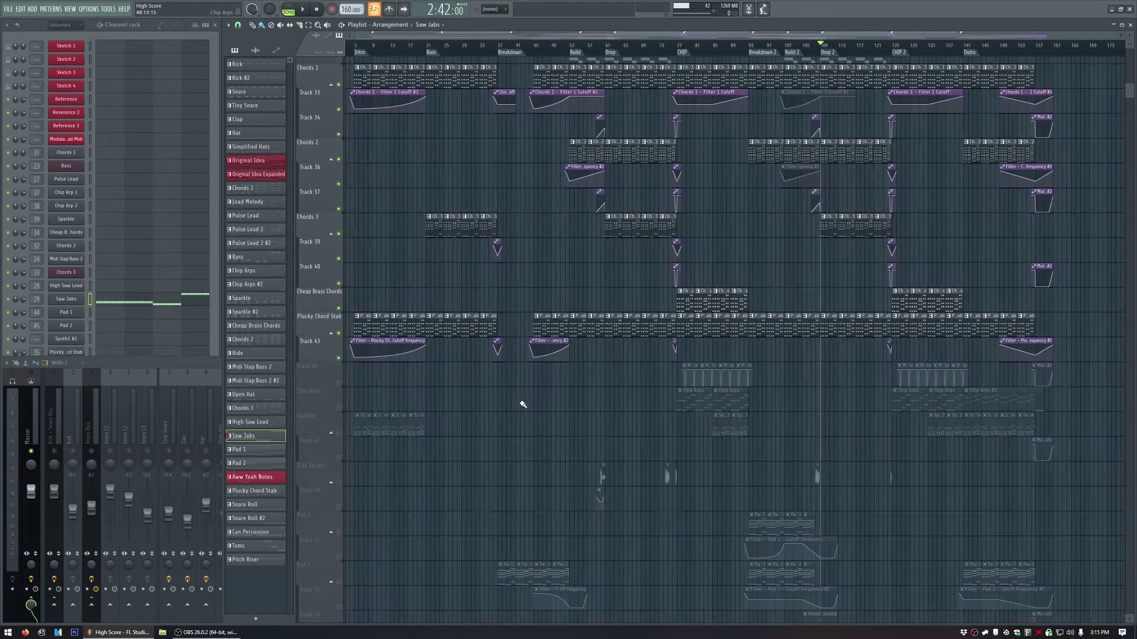
pyautogui.scroll(-3, 525, 406)
pyautogui.scroll(4, 653, 394)
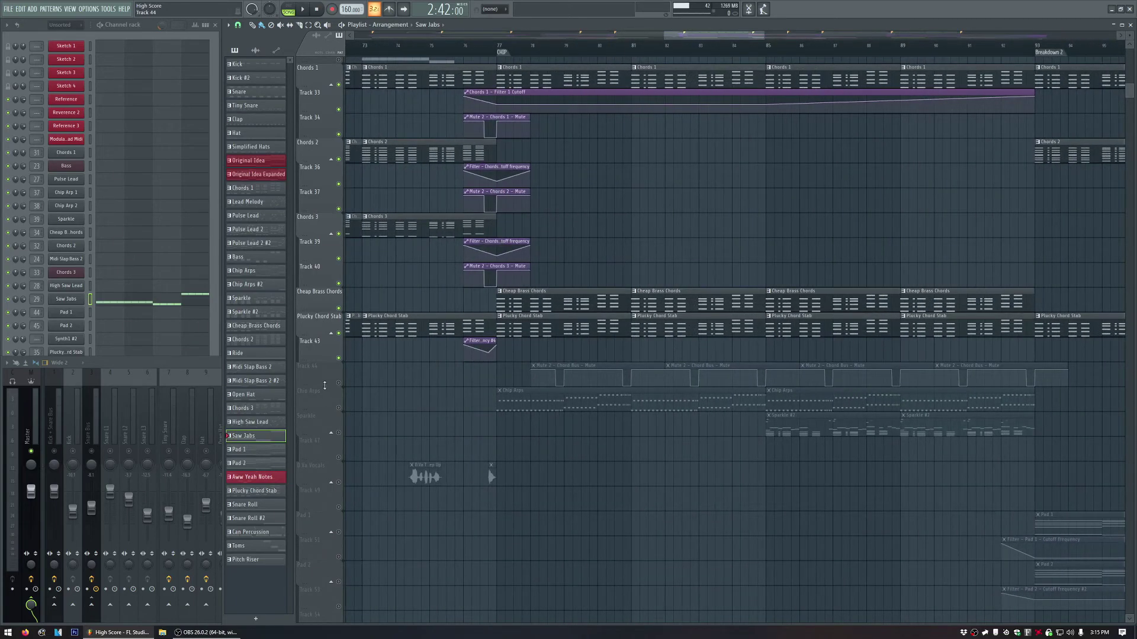
pyautogui.click(339, 383)
pyautogui.scroll(-4, 593, 356)
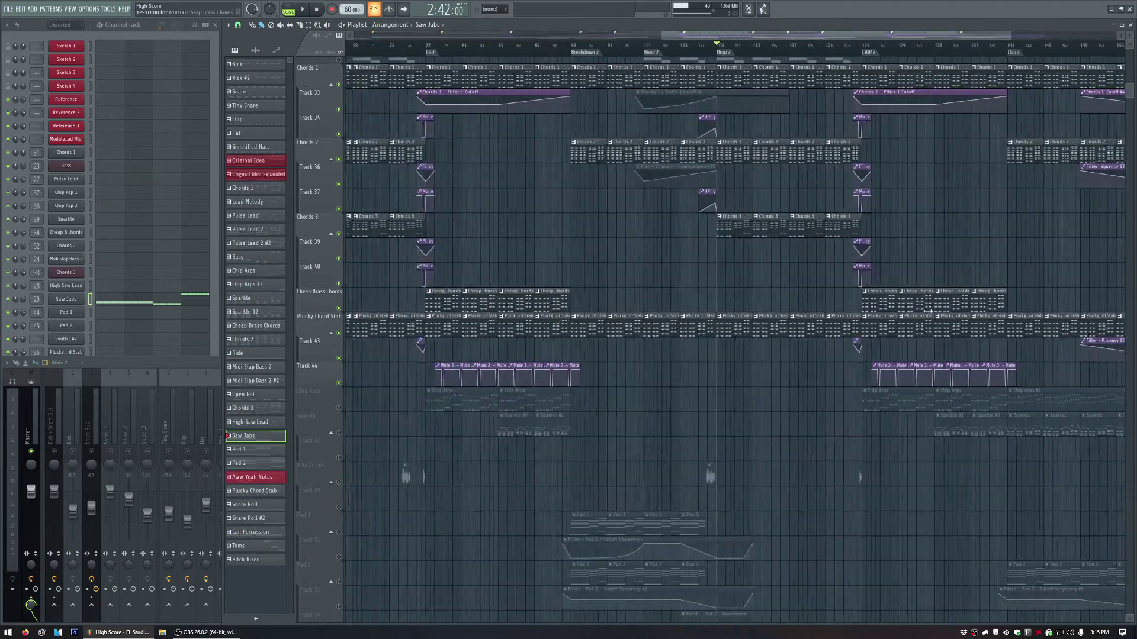
pyautogui.scroll(4, 888, 304)
pyautogui.scroll(-2, 776, 280)
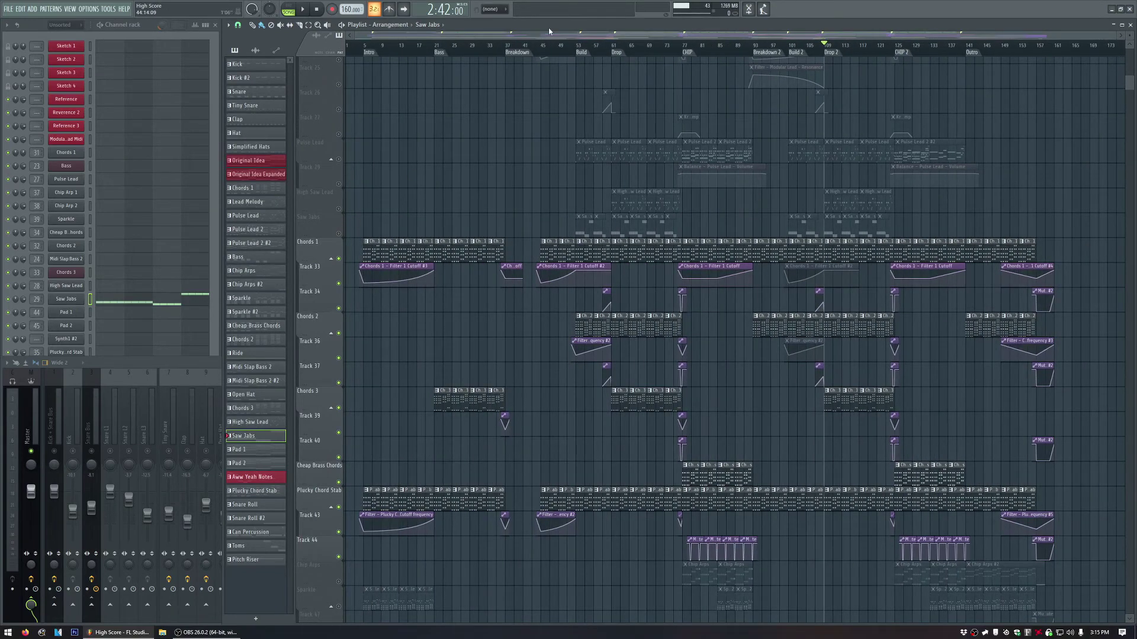
# Move the playhead to the Drop marker and solo the Chord Bus together with its chord tracks in the mixer.
pyautogui.click(616, 46)
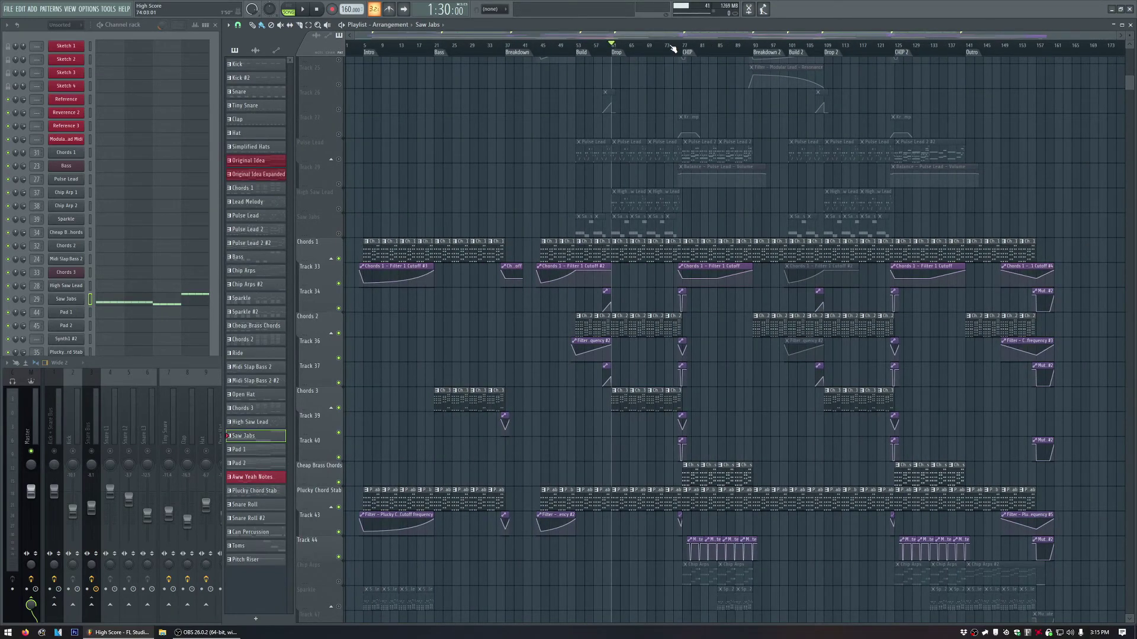
pyautogui.scroll(3, 674, 48)
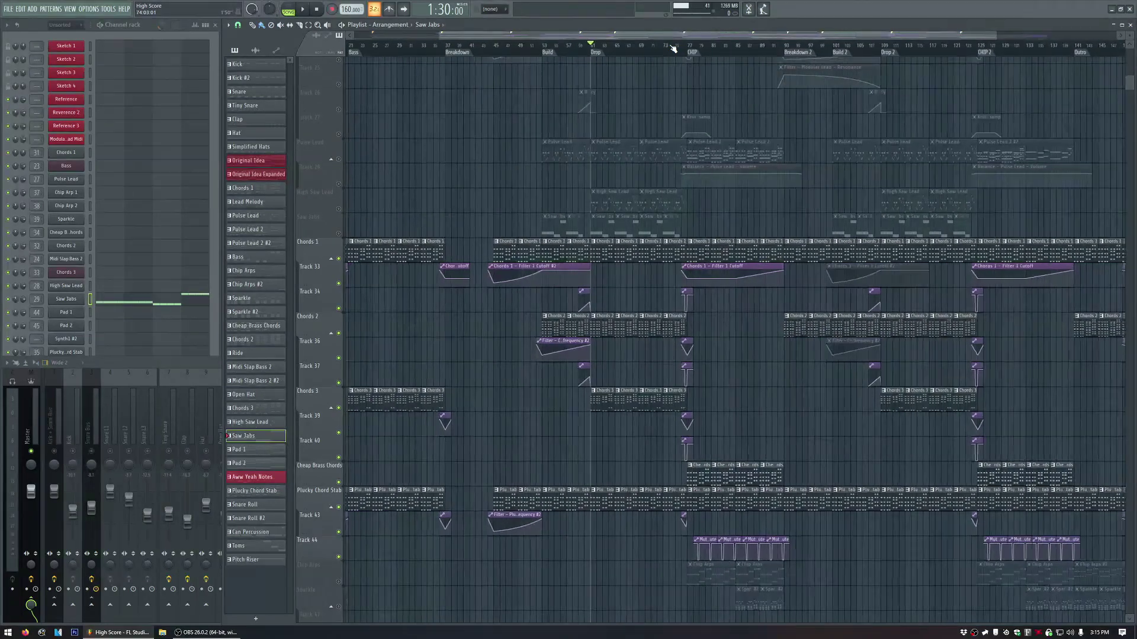
pyautogui.scroll(2, 673, 48)
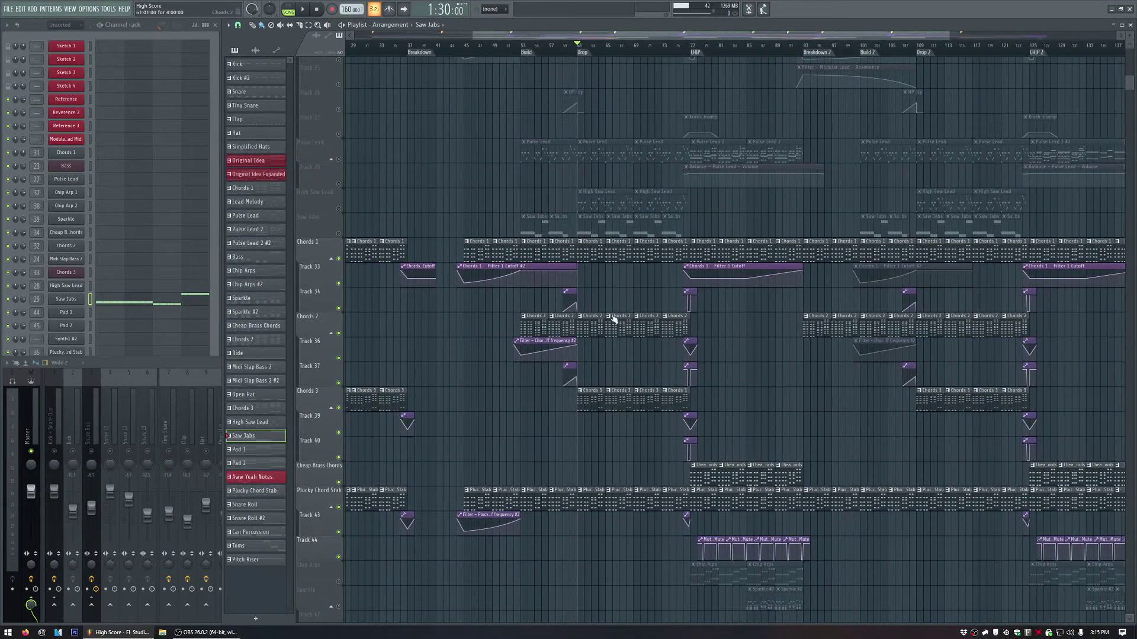
pyautogui.press('F9')
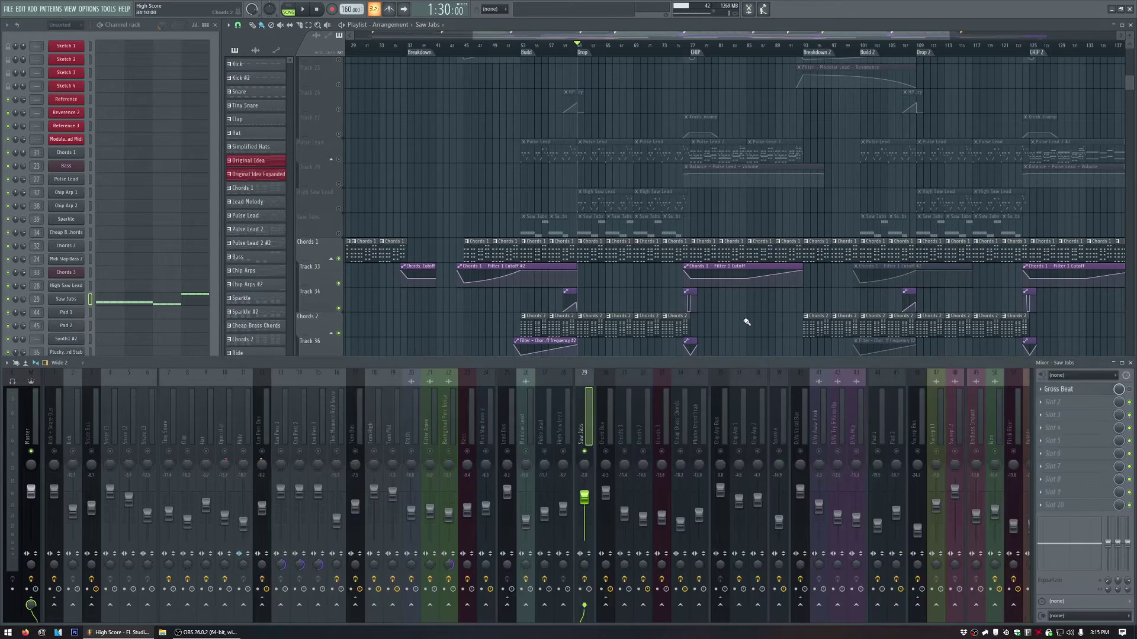
pyautogui.rightClick(612, 451)
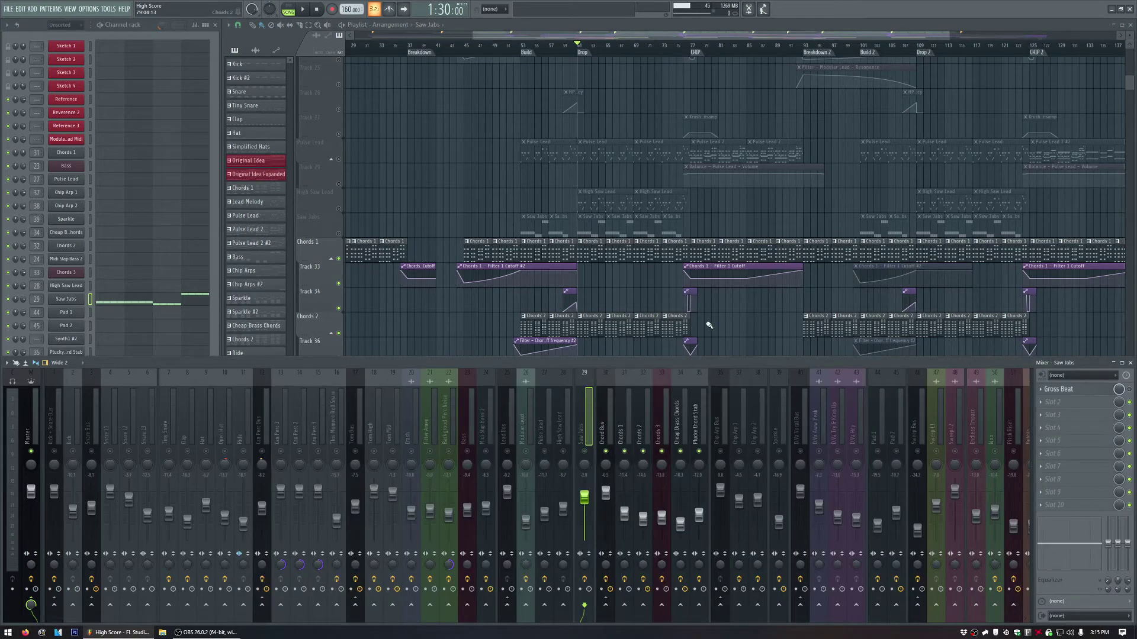
pyautogui.click(825, 37)
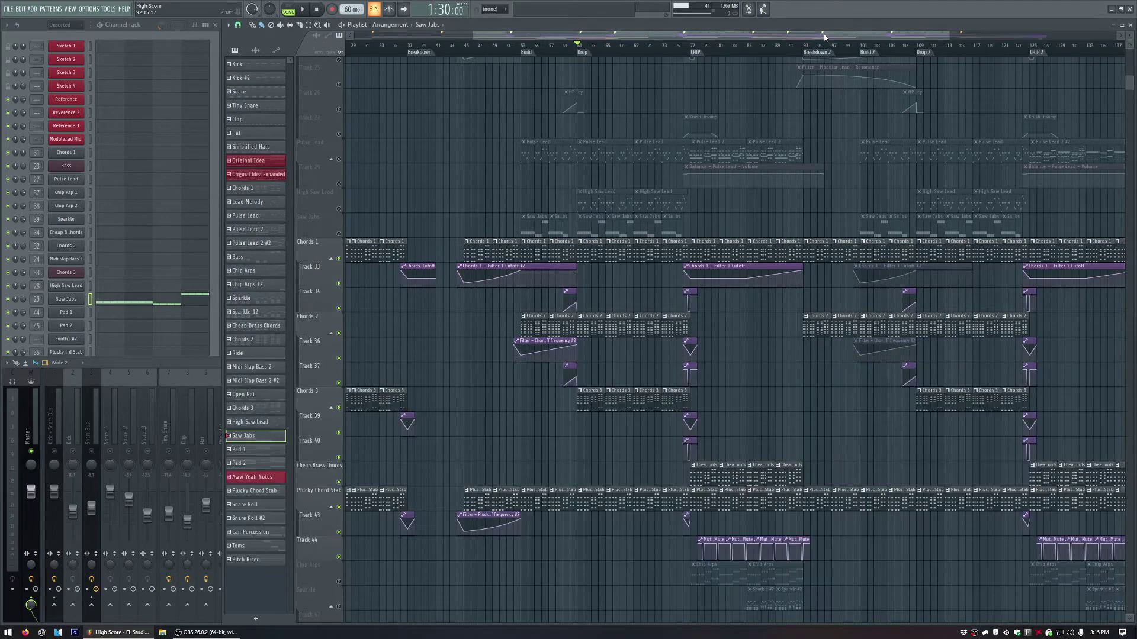
# Inspect the Chord Bus mixer effects: Fruity Parametric EQ 2, Maximus and Fruity Mute 2.
pyautogui.click(212, 370)
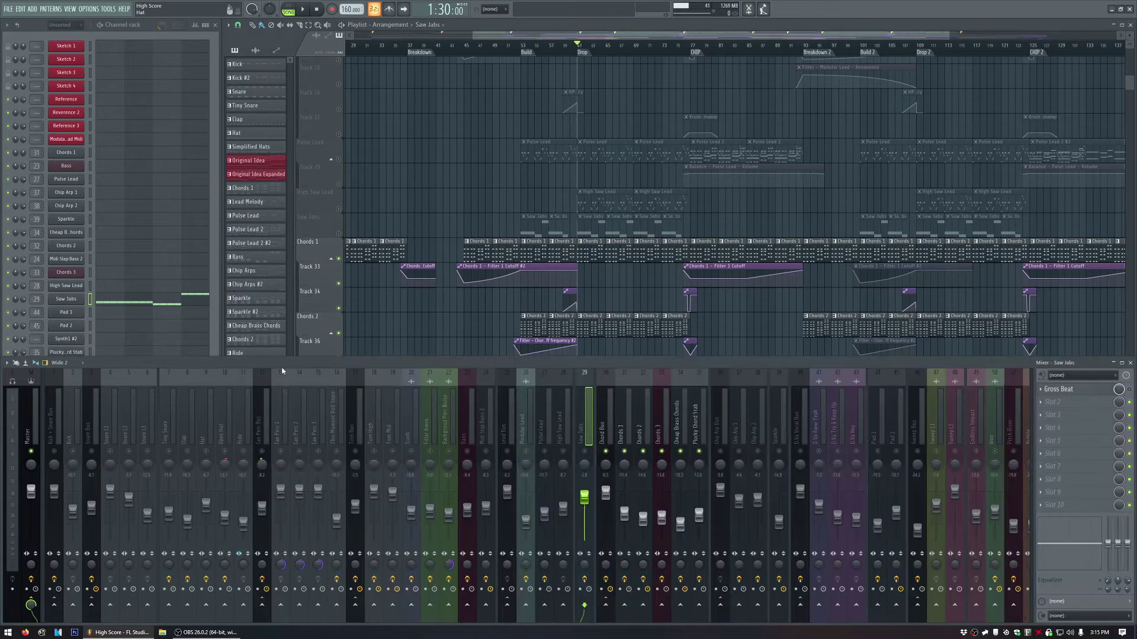
pyautogui.click(607, 436)
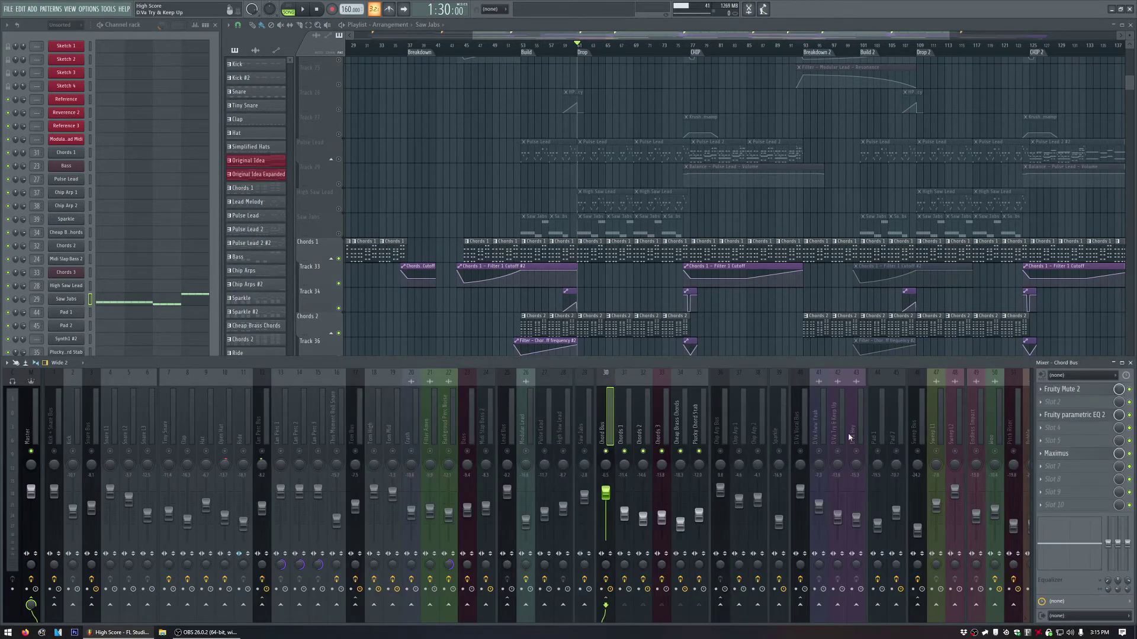
pyautogui.click(1065, 415)
pyautogui.click(1066, 415)
pyautogui.click(1073, 454)
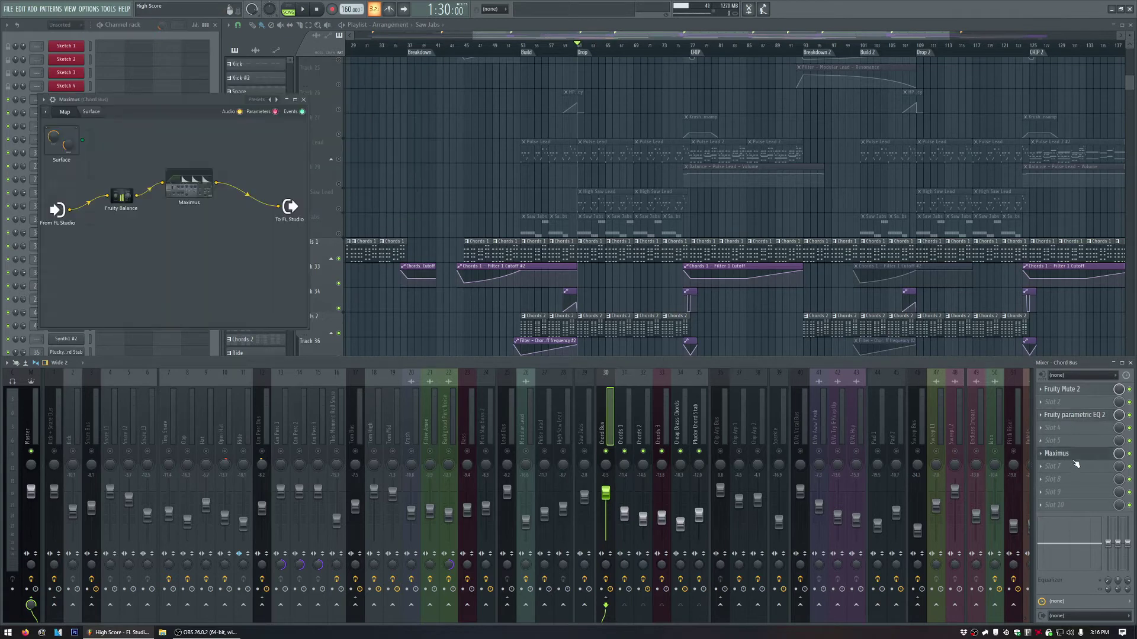
pyautogui.click(1075, 455)
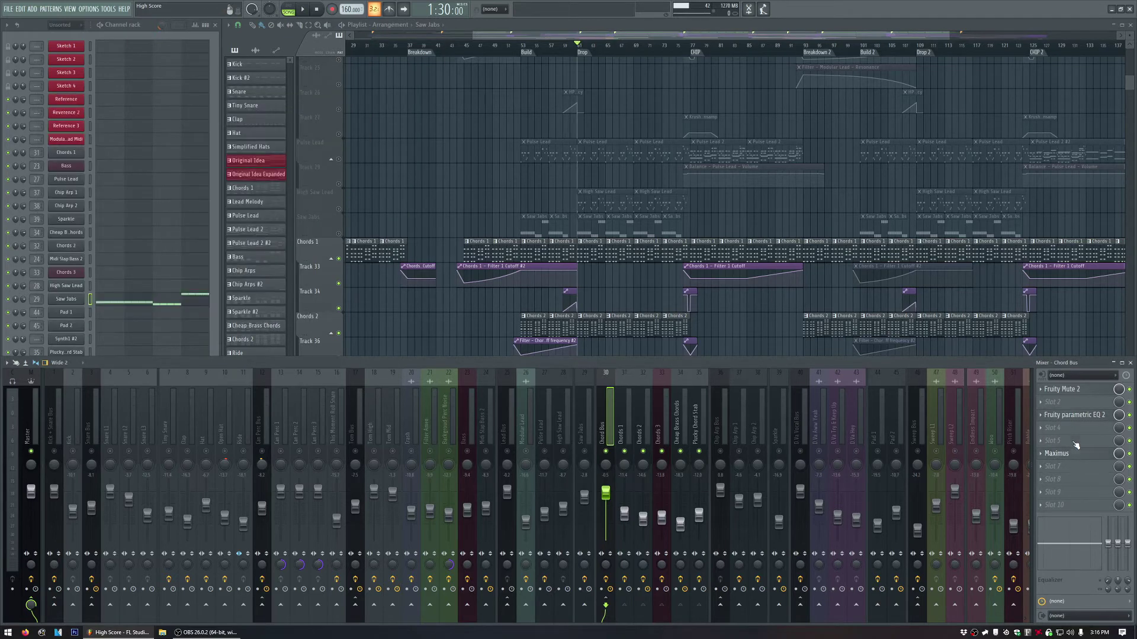
pyautogui.click(1088, 416)
pyautogui.click(1088, 416)
pyautogui.click(1081, 391)
pyautogui.click(1081, 391)
# Return to the playlist and play the song from the Drop marker to hear the chord layers alone.
pyautogui.click(750, 26)
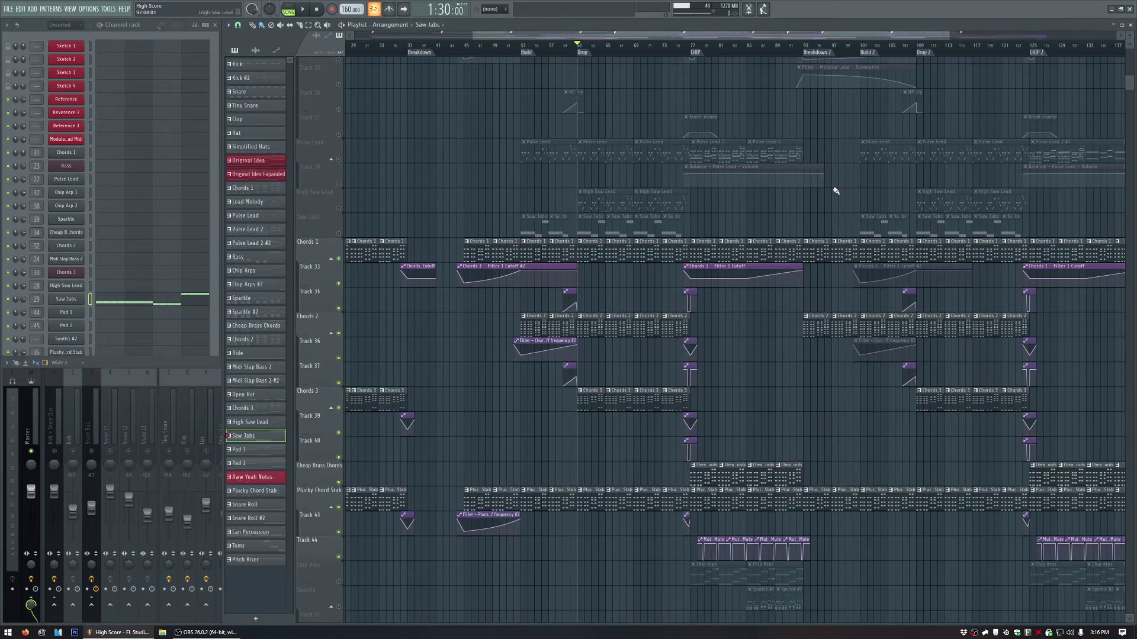
pyautogui.press('space')
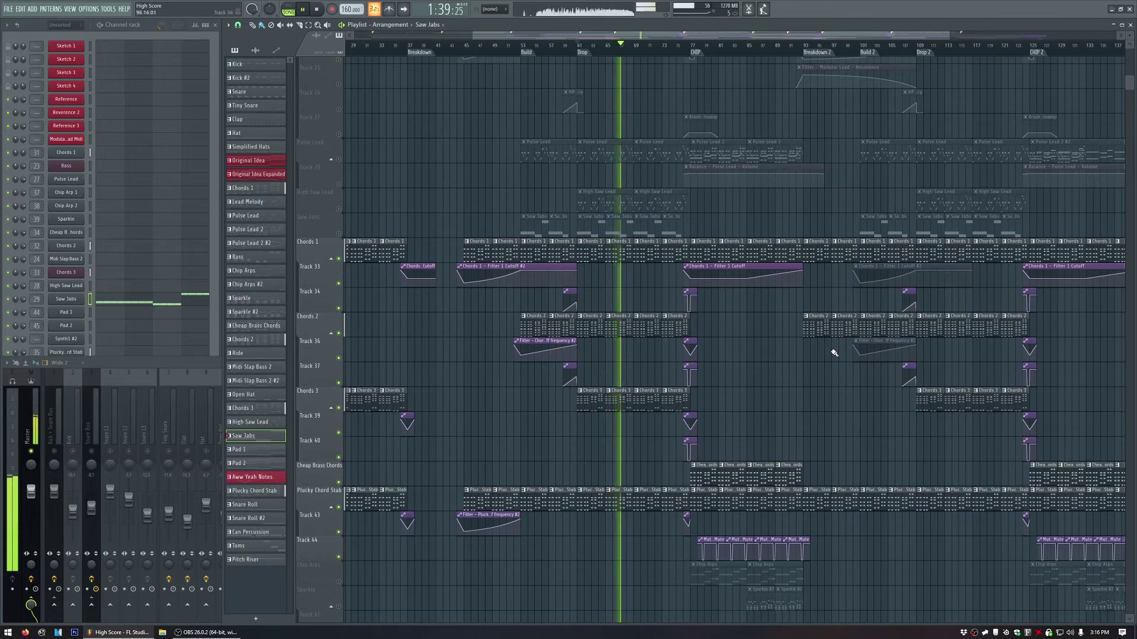
pyautogui.press('space')
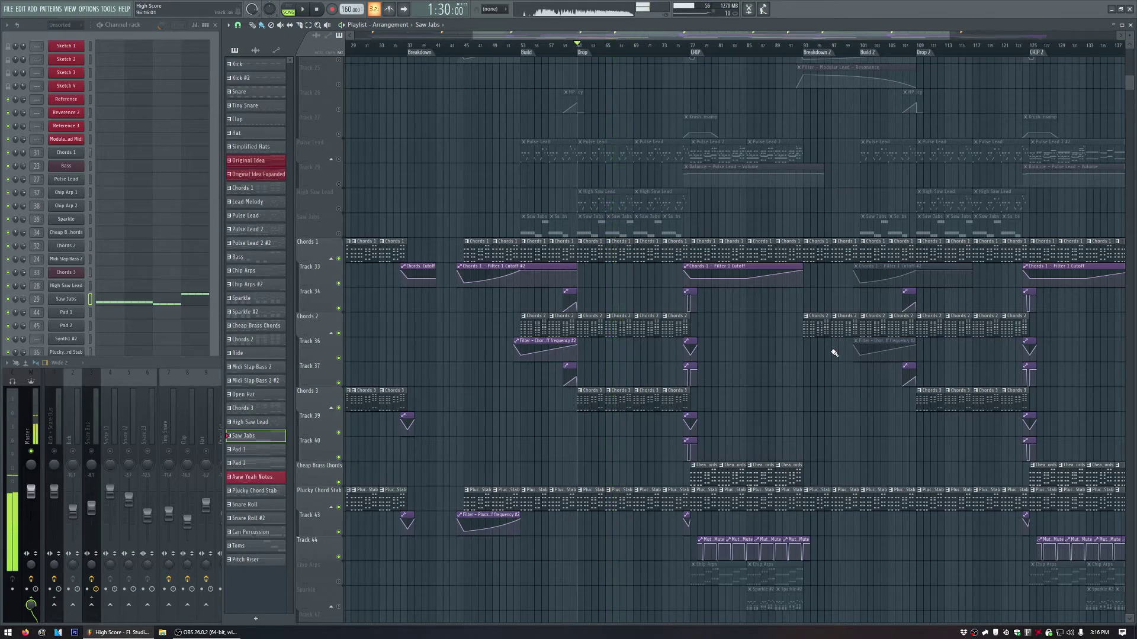
# Play the chord layers briefly from the CHIP marker at bar 77 and stop playback.
pyautogui.click(696, 48)
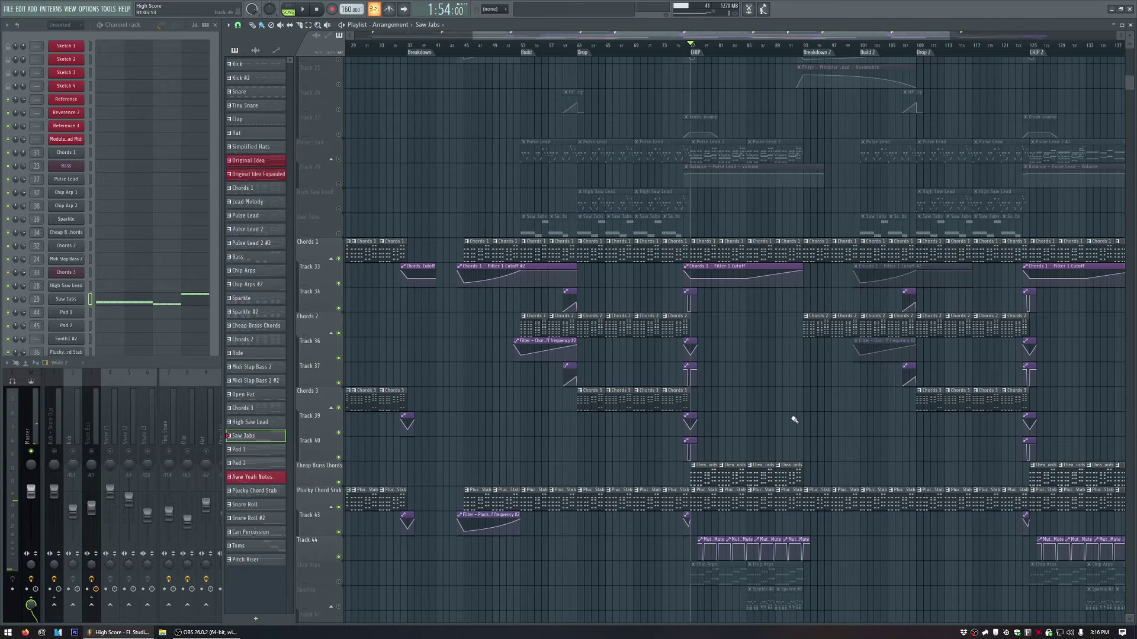
pyautogui.scroll(3, 794, 418)
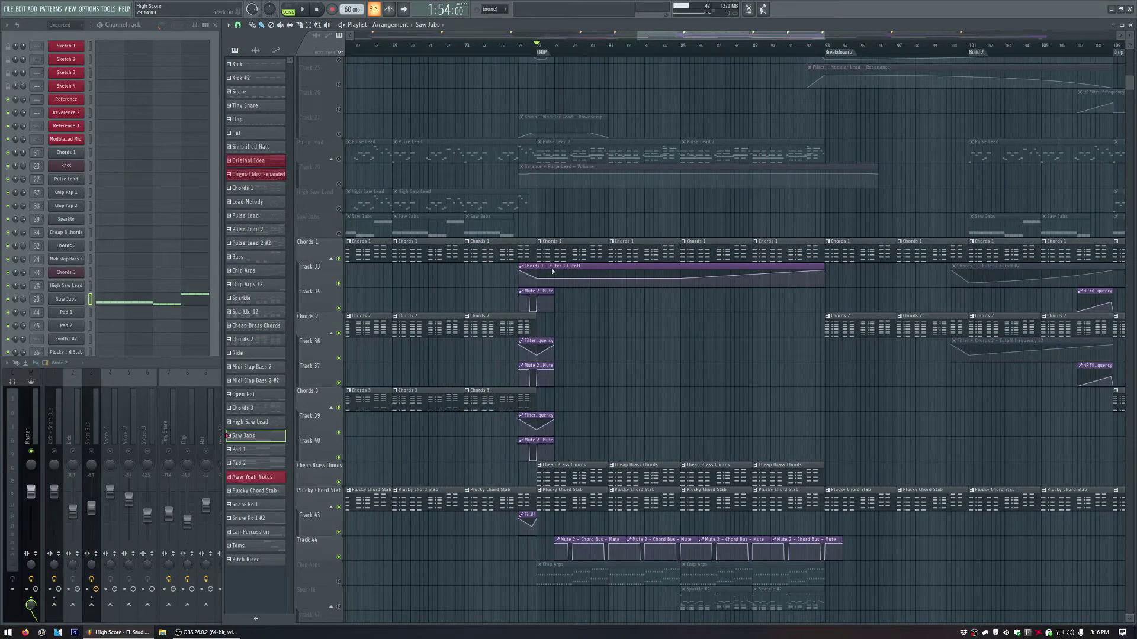
pyautogui.press('space')
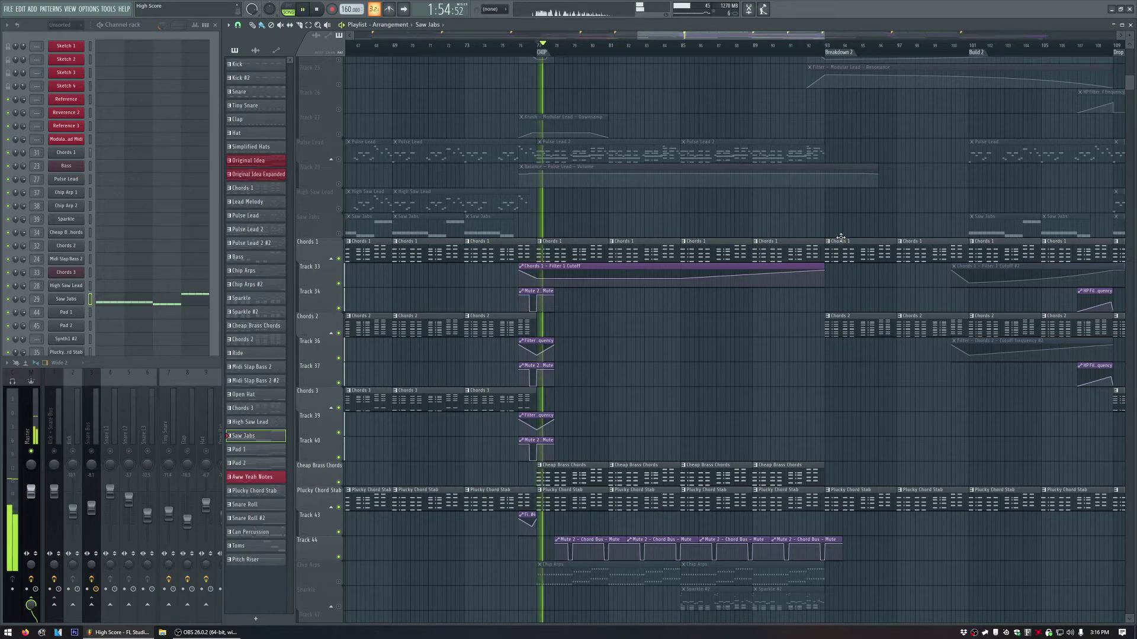
pyautogui.moveTo(743, 36); pyautogui.dragTo(811, 42)
pyautogui.scroll(-5, 620, 427)
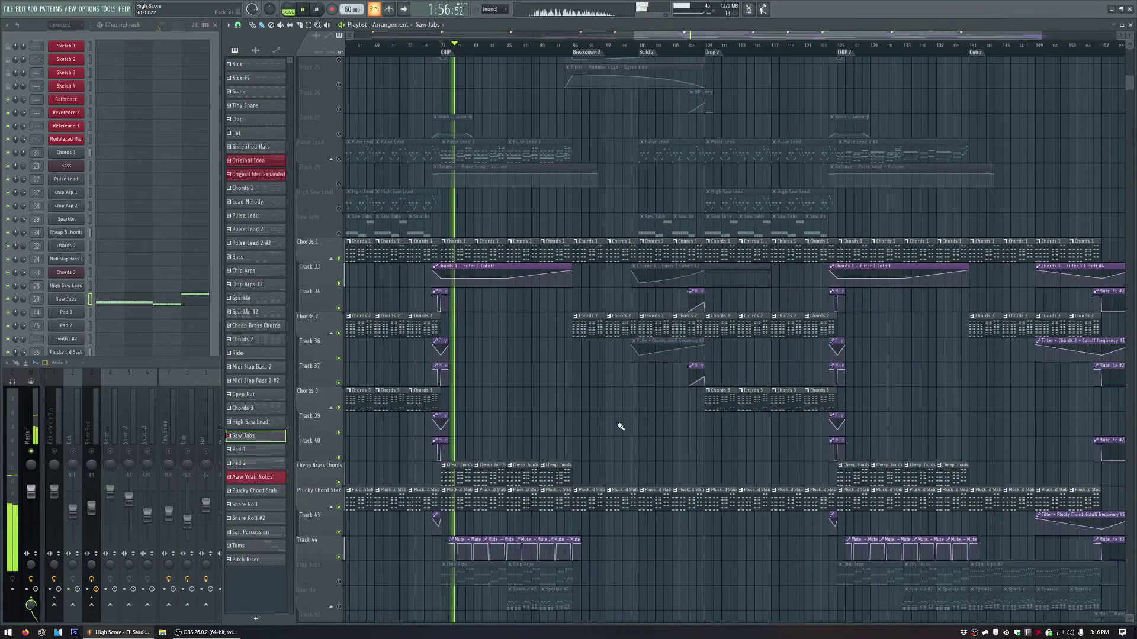
pyautogui.press('space')
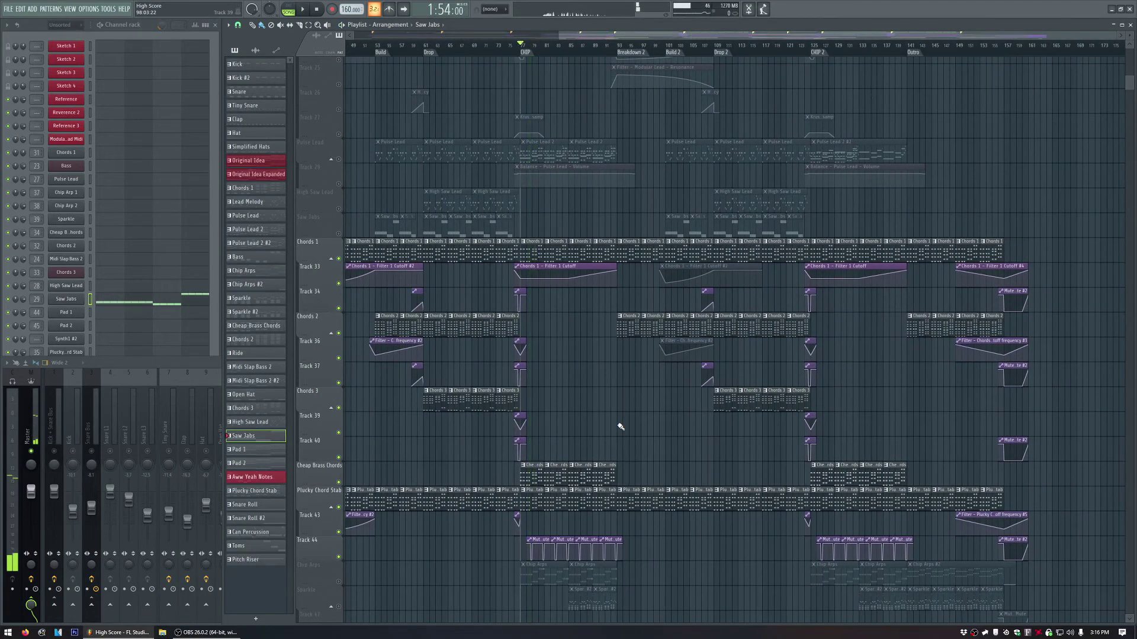
# Return the playhead to the Drop marker and examine the Chord Bus's Maximus patch and Fruity Parametric EQ 2 curve.
pyautogui.scroll(2, 629, 380)
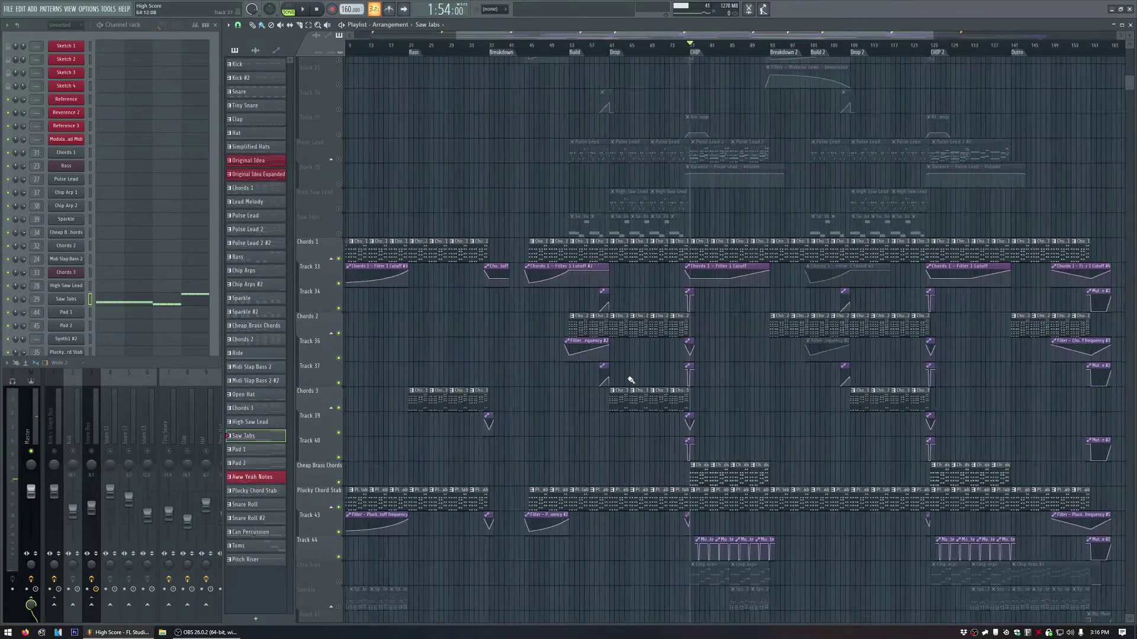
pyautogui.scroll(2, 630, 380)
pyautogui.click(590, 45)
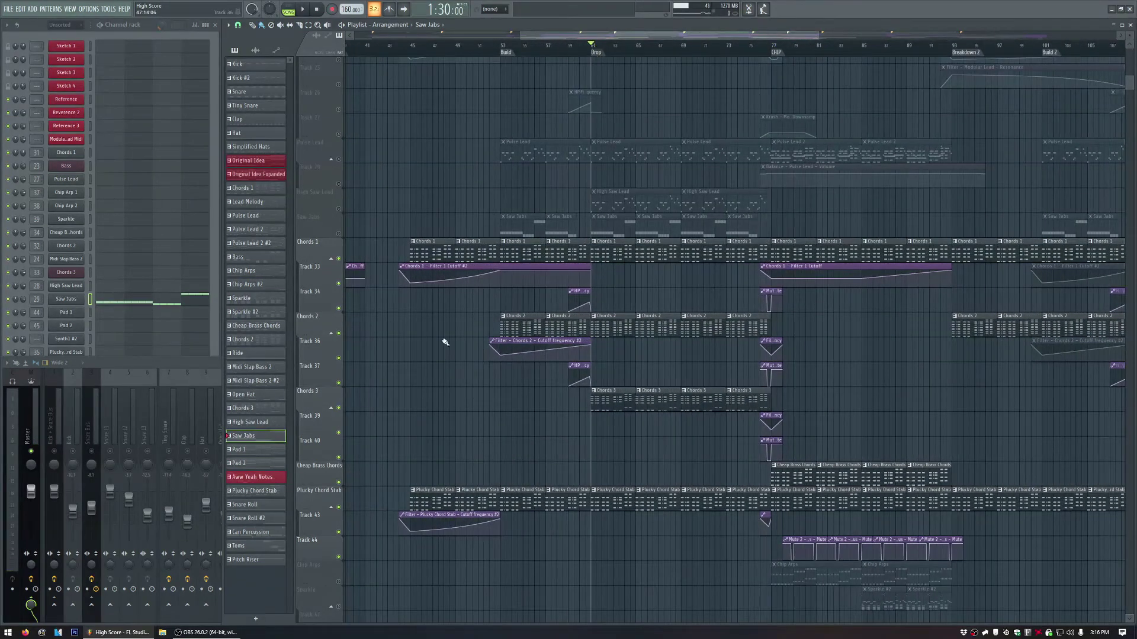
pyautogui.press('F9')
pyautogui.click(1087, 454)
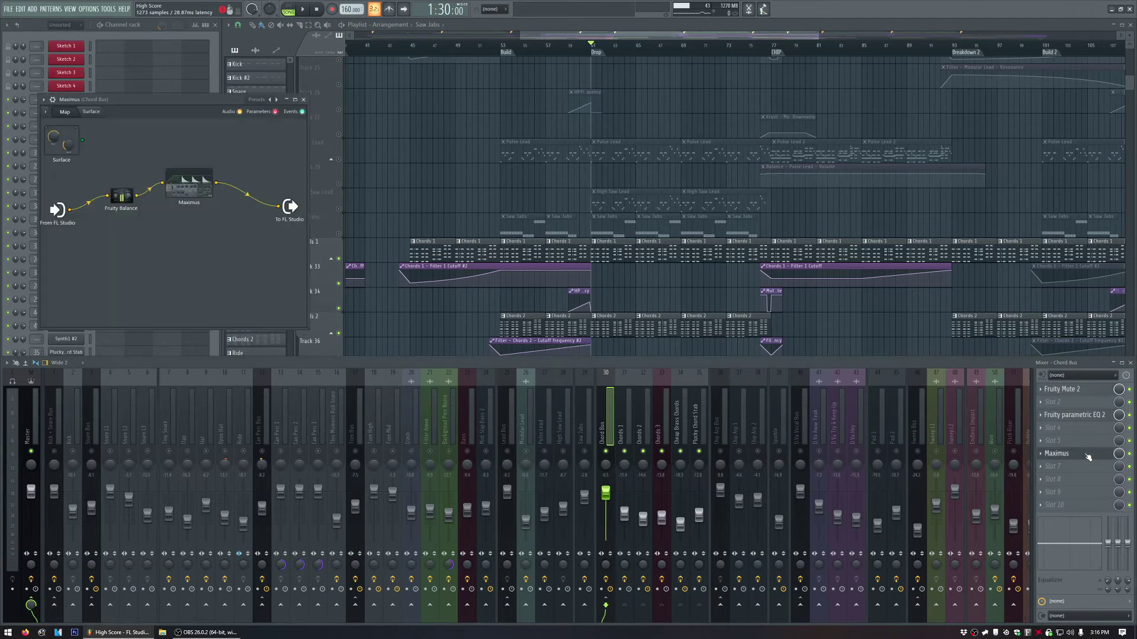
pyautogui.click(194, 189)
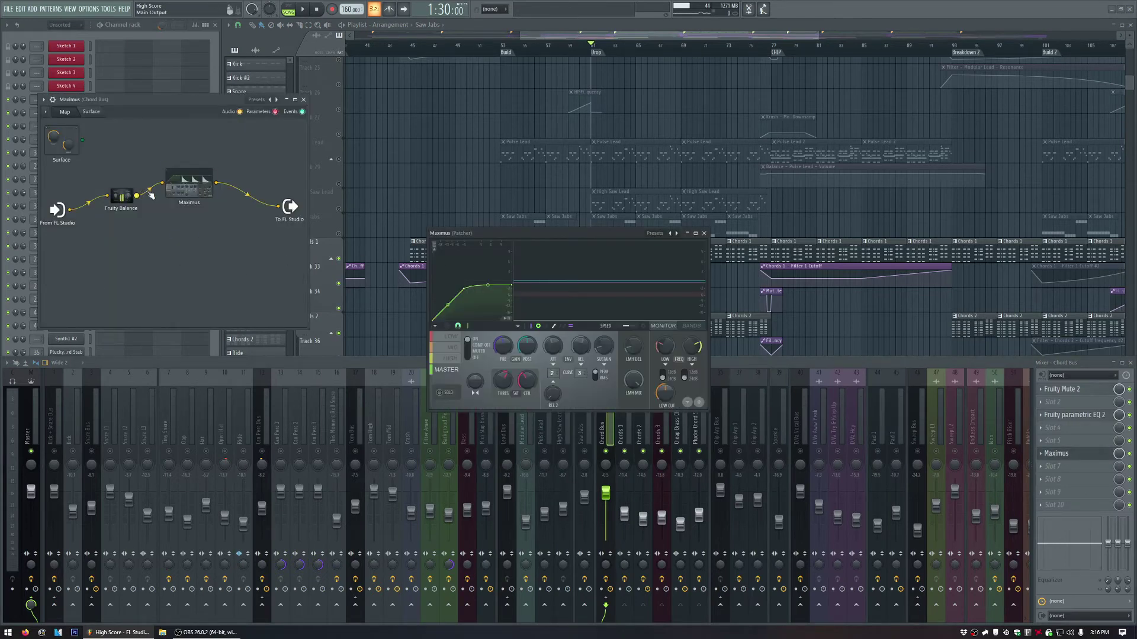
pyautogui.click(704, 233)
pyautogui.click(303, 100)
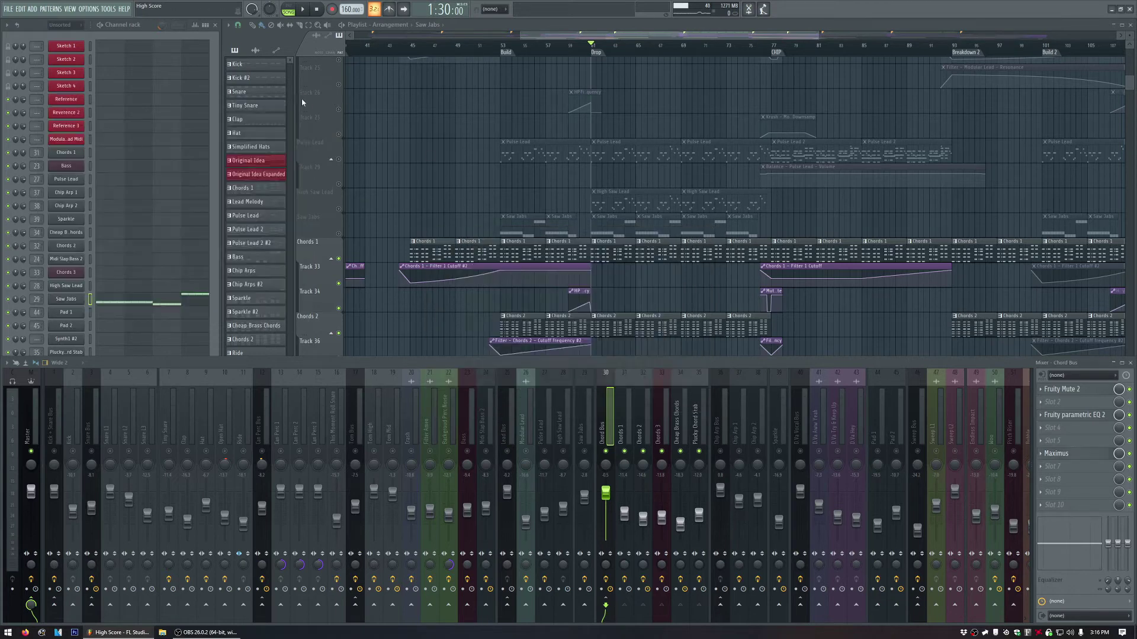
pyautogui.click(1087, 417)
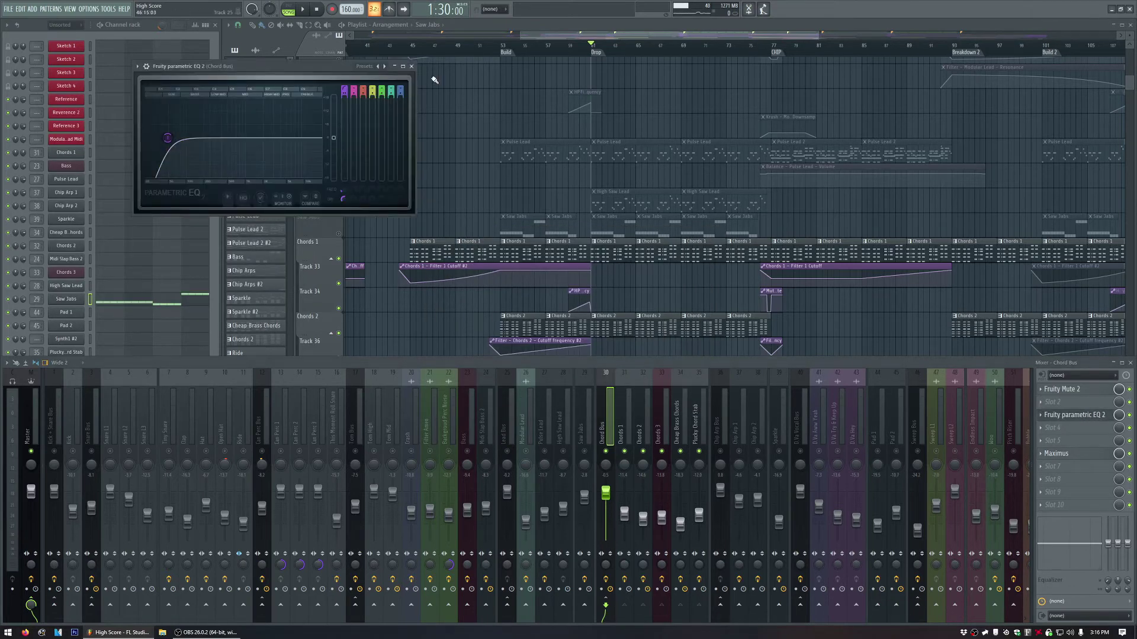
pyautogui.click(411, 67)
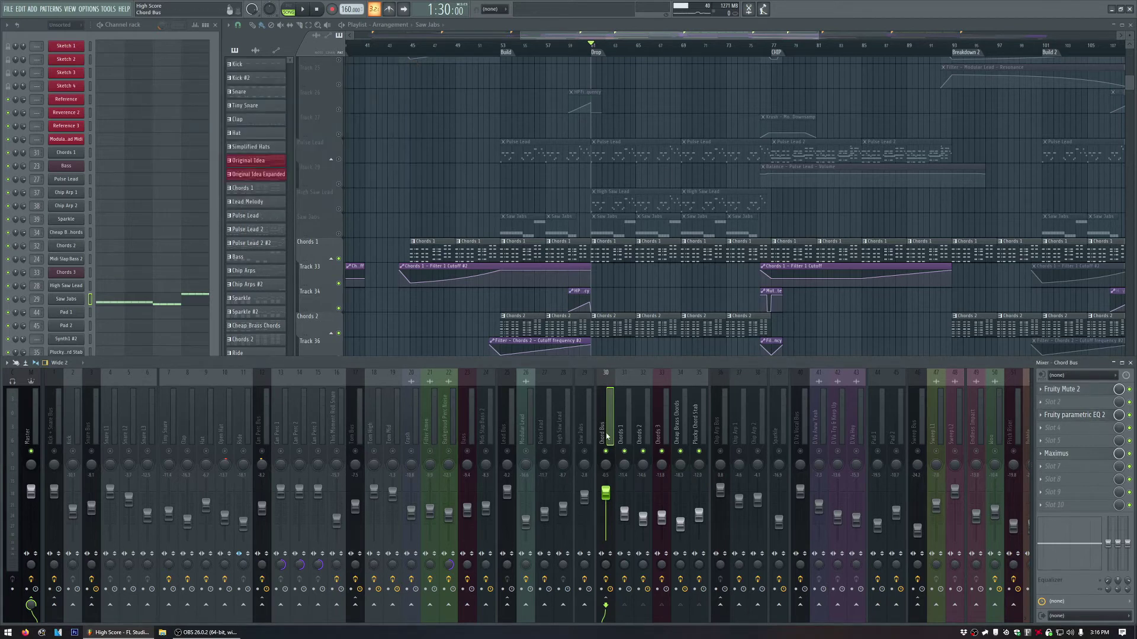
# Solo the Chords 1 mixer track during playback from Drop and open the Chords 1 pattern's notes in the piano roll.
pyautogui.click(625, 433)
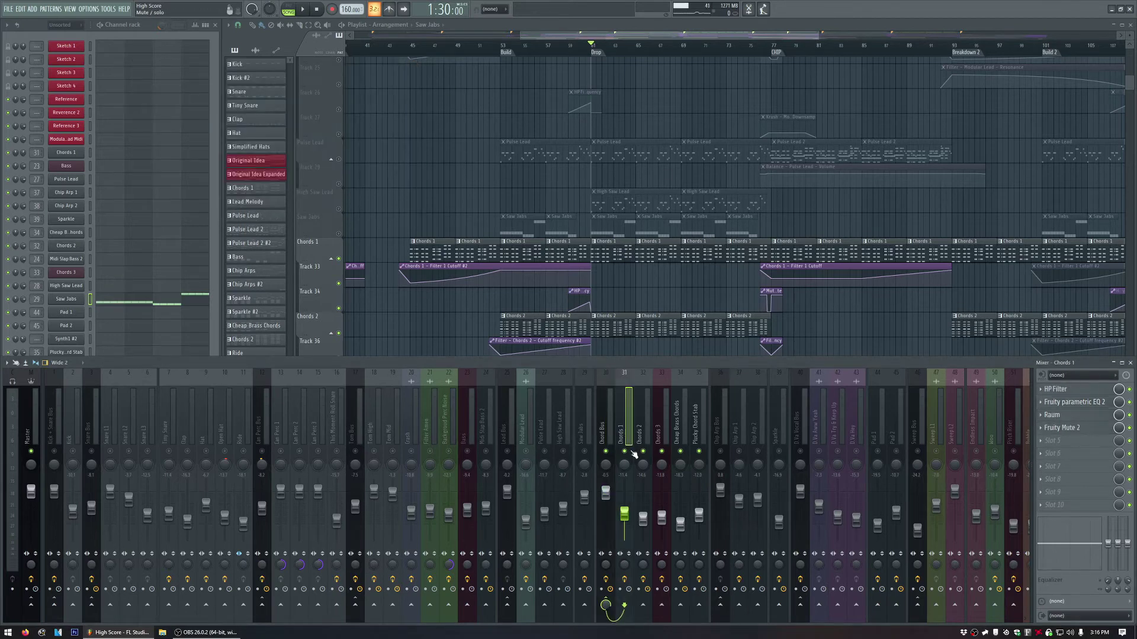
pyautogui.press('space')
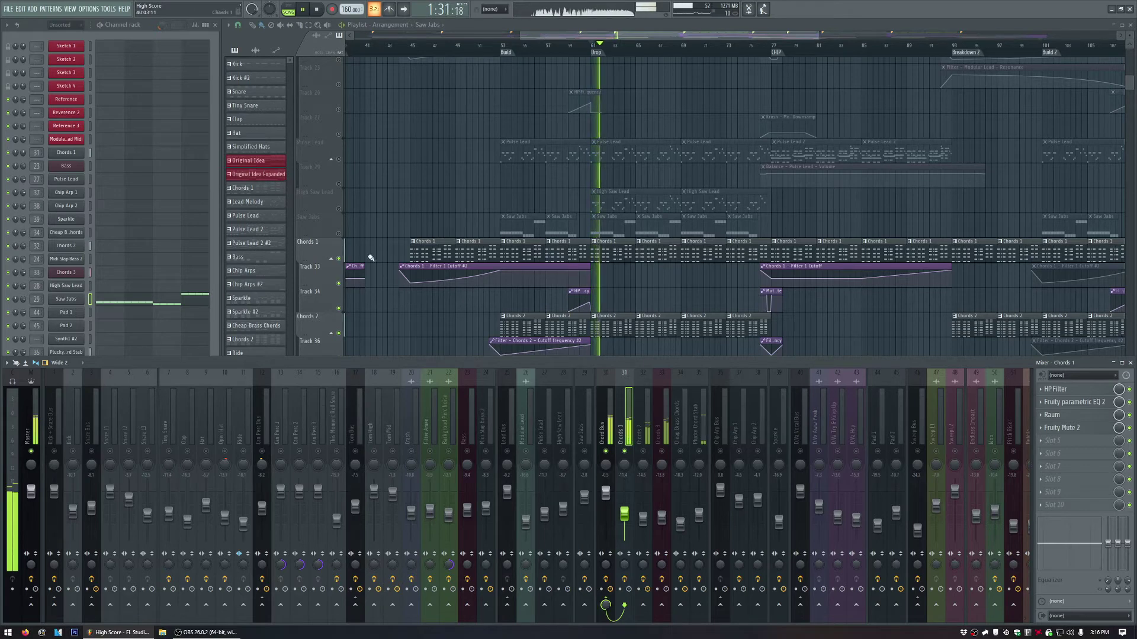
pyautogui.click(240, 187)
pyautogui.click(141, 153)
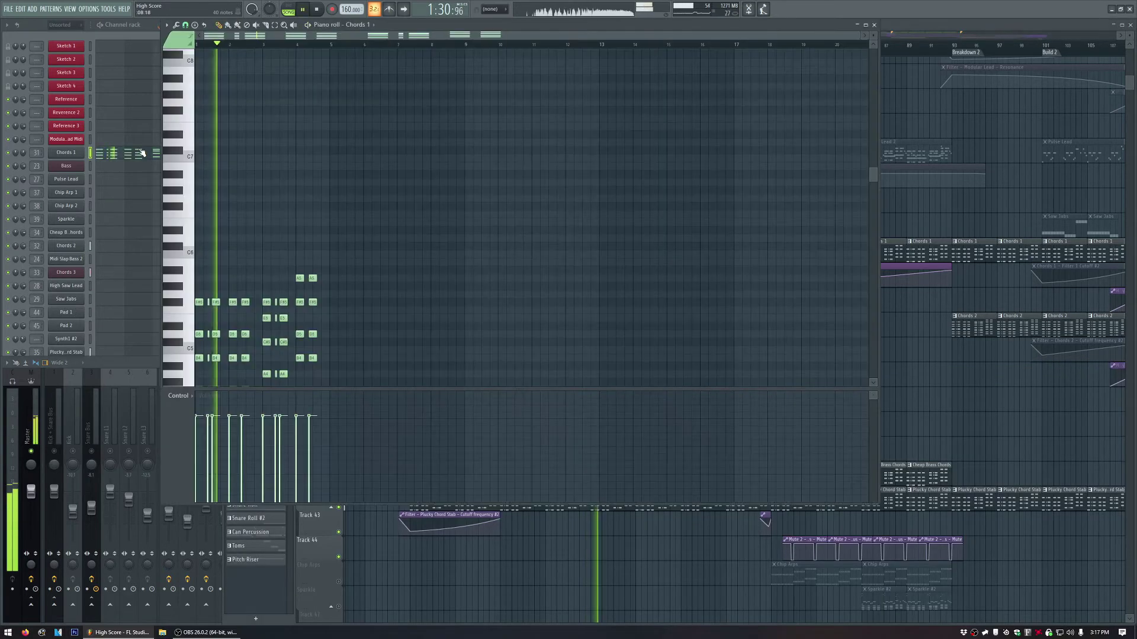
# Inspect the Dune 3 synth settings of the Chords 1 channel, then stop playback and close the synth.
pyautogui.click(84, 153)
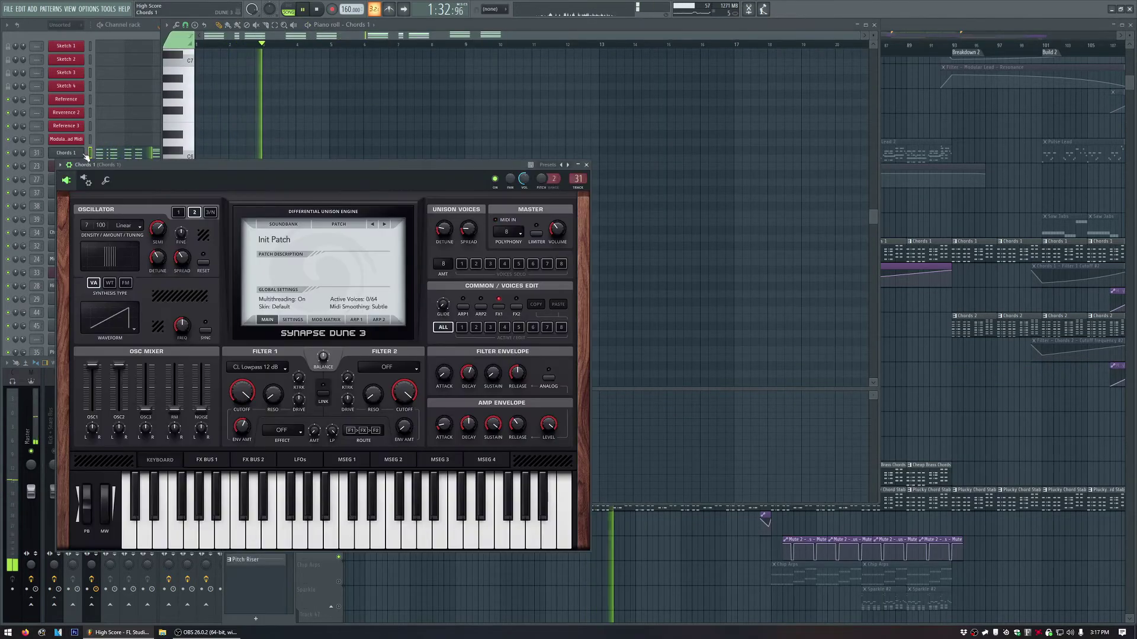
pyautogui.moveTo(86, 165); pyautogui.dragTo(170, 108)
pyautogui.press('space')
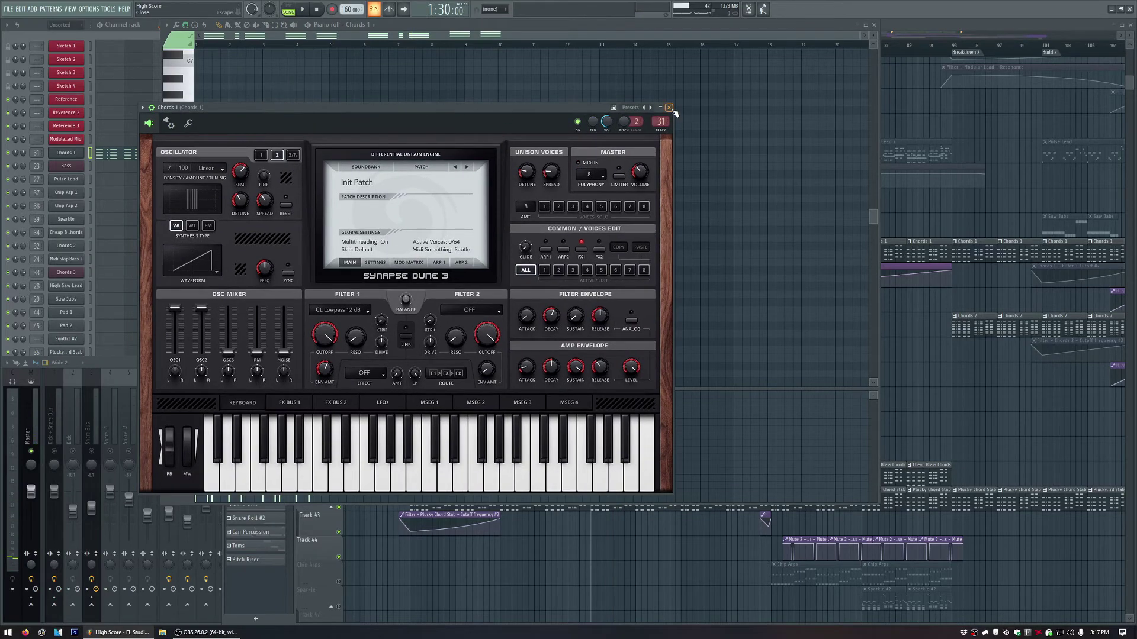
pyautogui.click(669, 108)
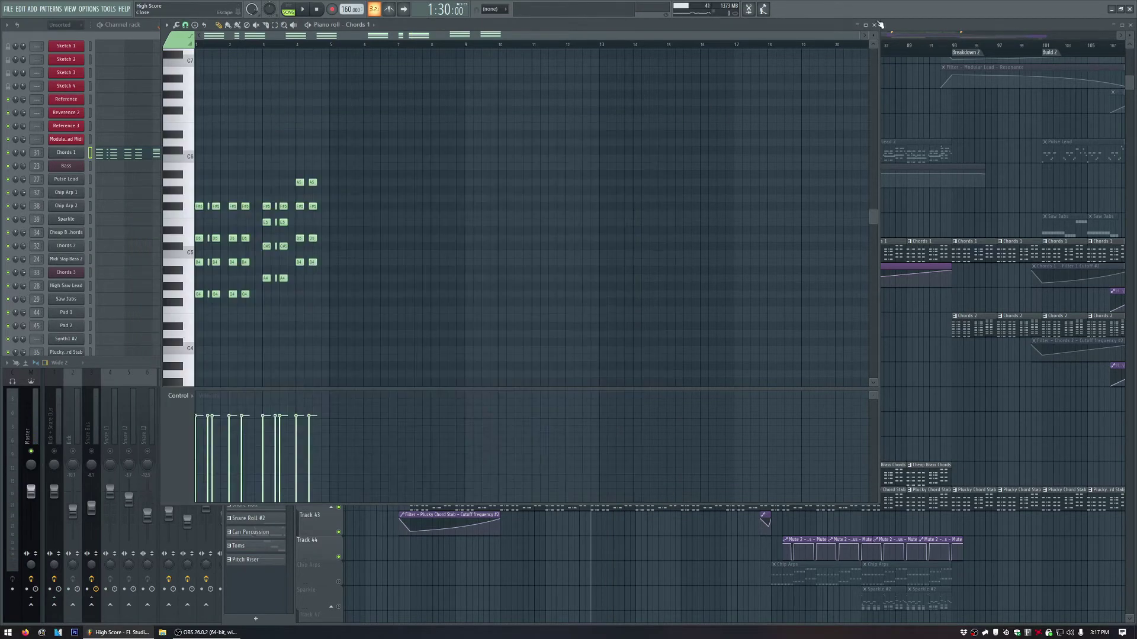
# Close the Chords 1 piano roll and inspect the Chords 1 mixer track's Fruity parametric EQ 2, Raum and Fruity Mute 2 settings.
pyautogui.click(873, 25)
pyautogui.press('F9')
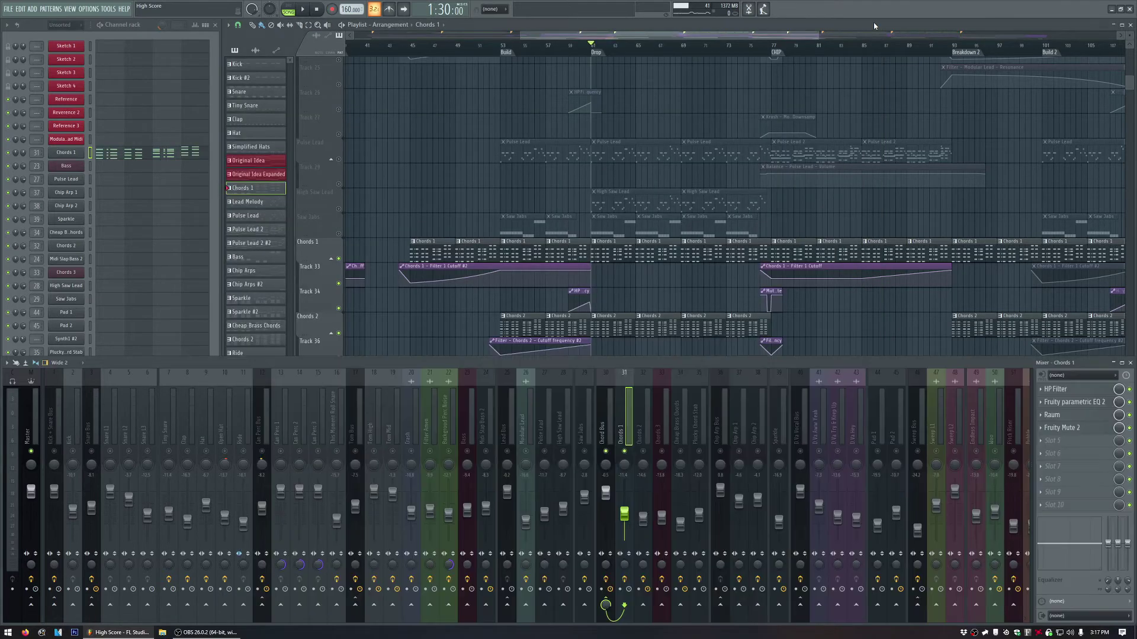
pyautogui.click(1091, 404)
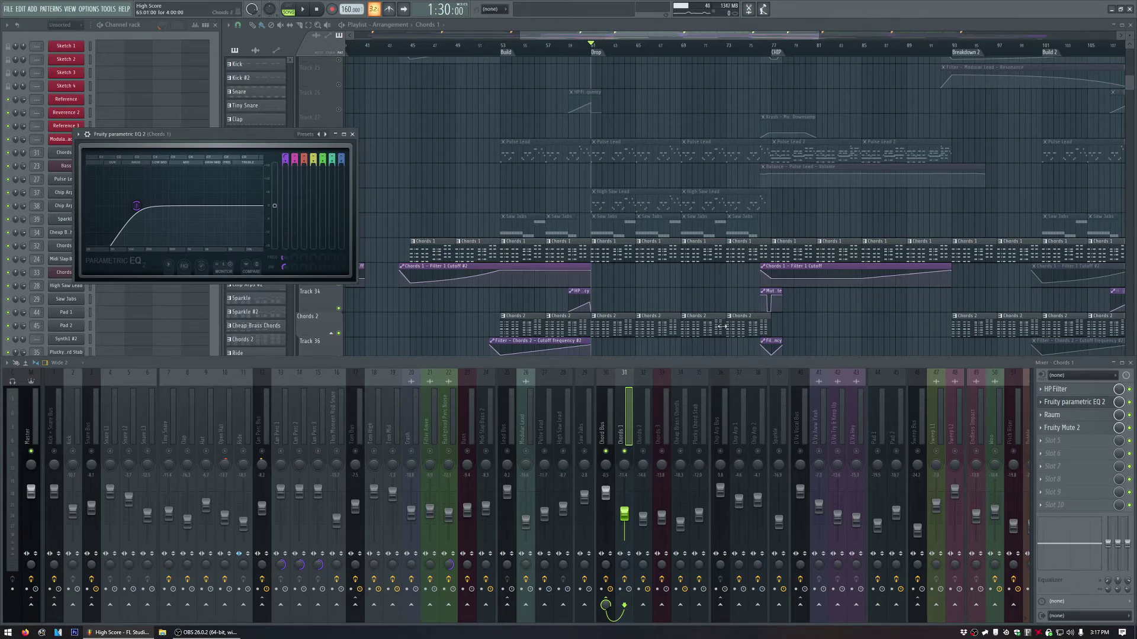
pyautogui.click(1065, 417)
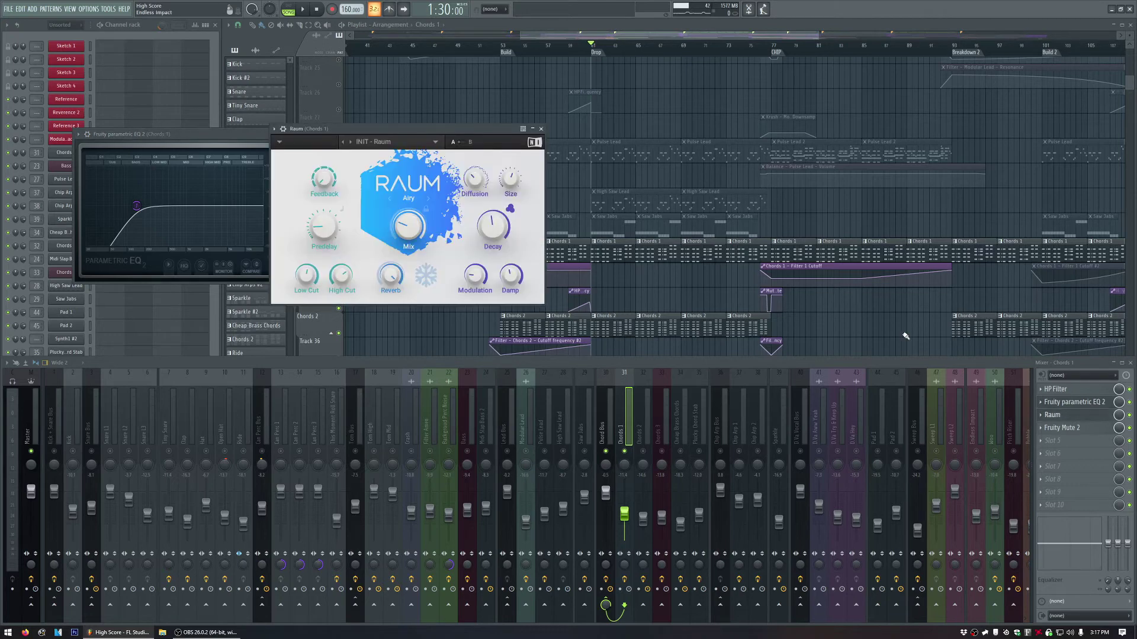
pyautogui.click(1059, 428)
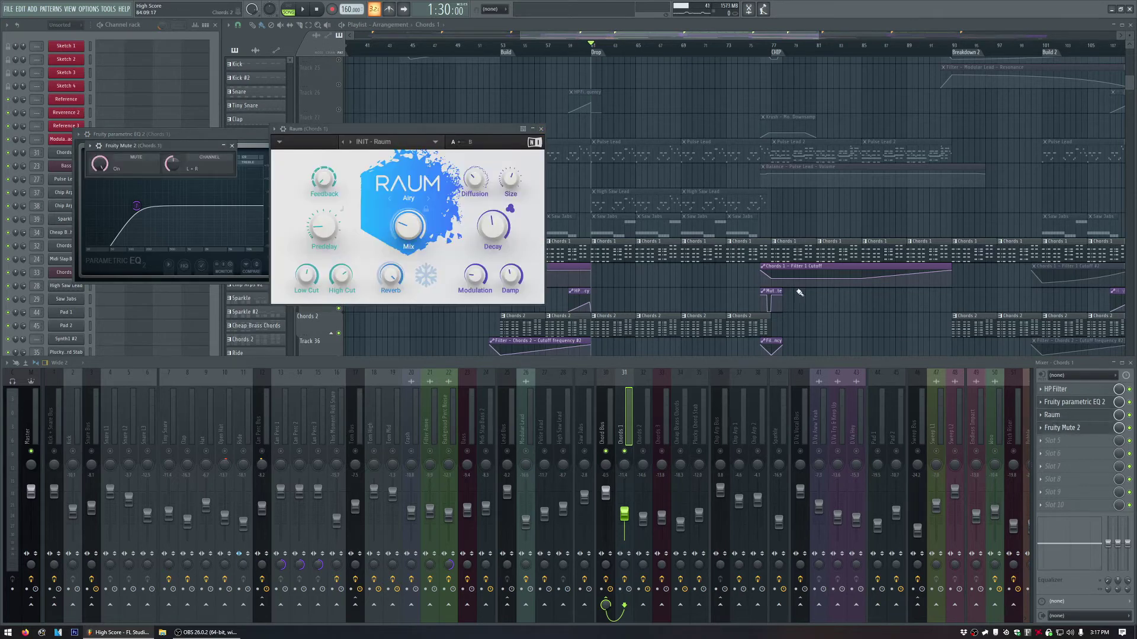
pyautogui.click(543, 129)
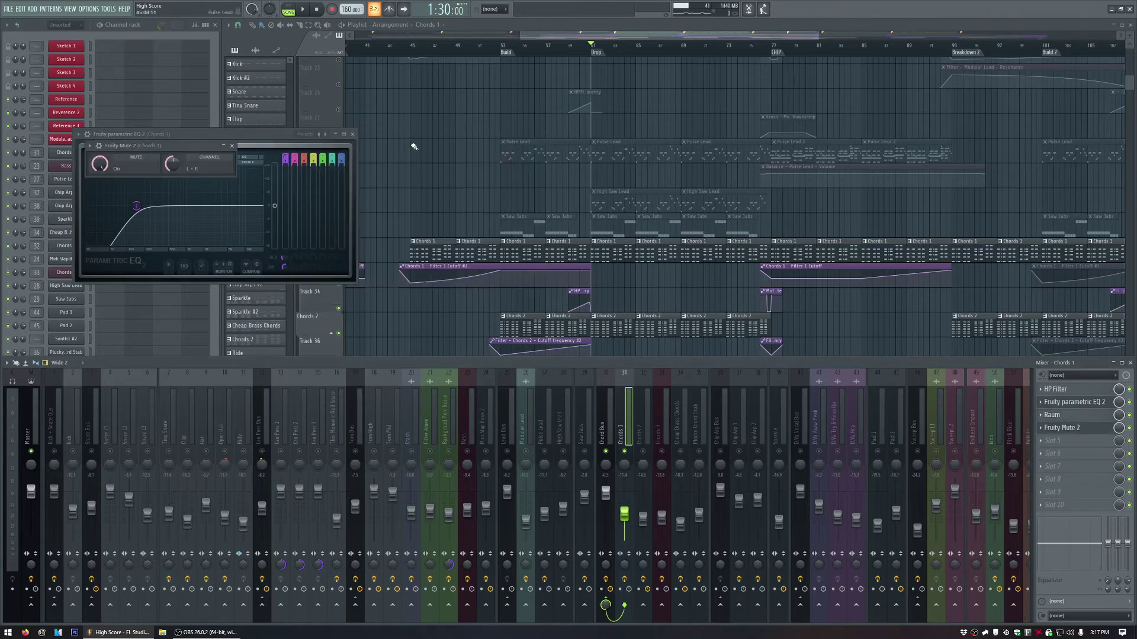
pyautogui.click(231, 146)
pyautogui.click(353, 135)
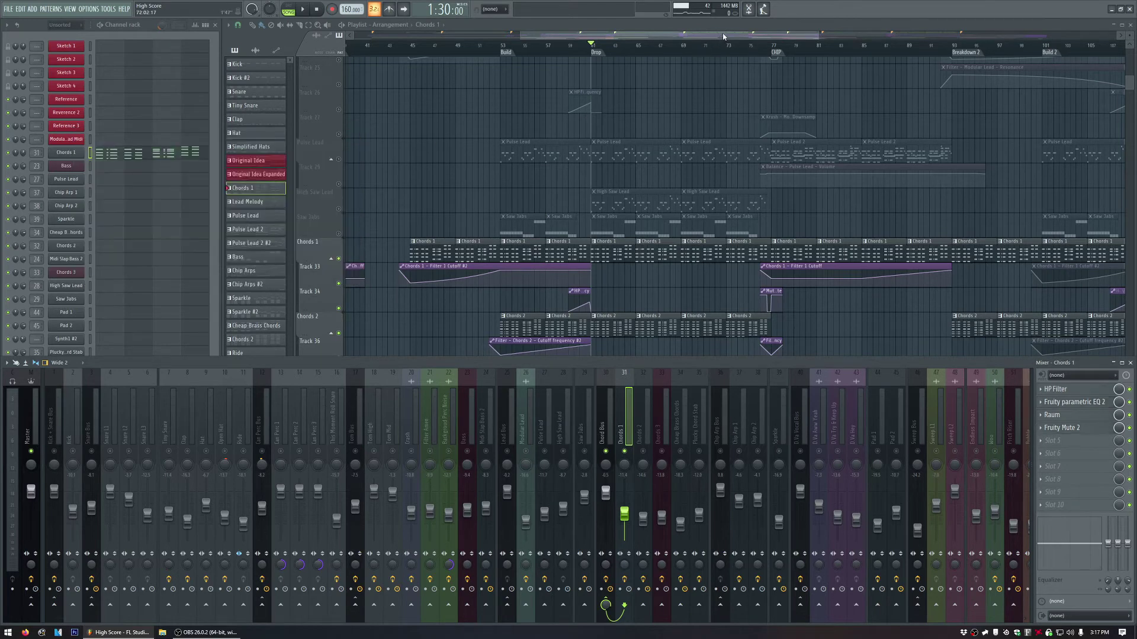
# Bring the chord tracks from Drop to Drop 2 into view in the playlist and briefly play the arrangement from Drop.
pyautogui.moveTo(723, 36); pyautogui.dragTo(774, 36)
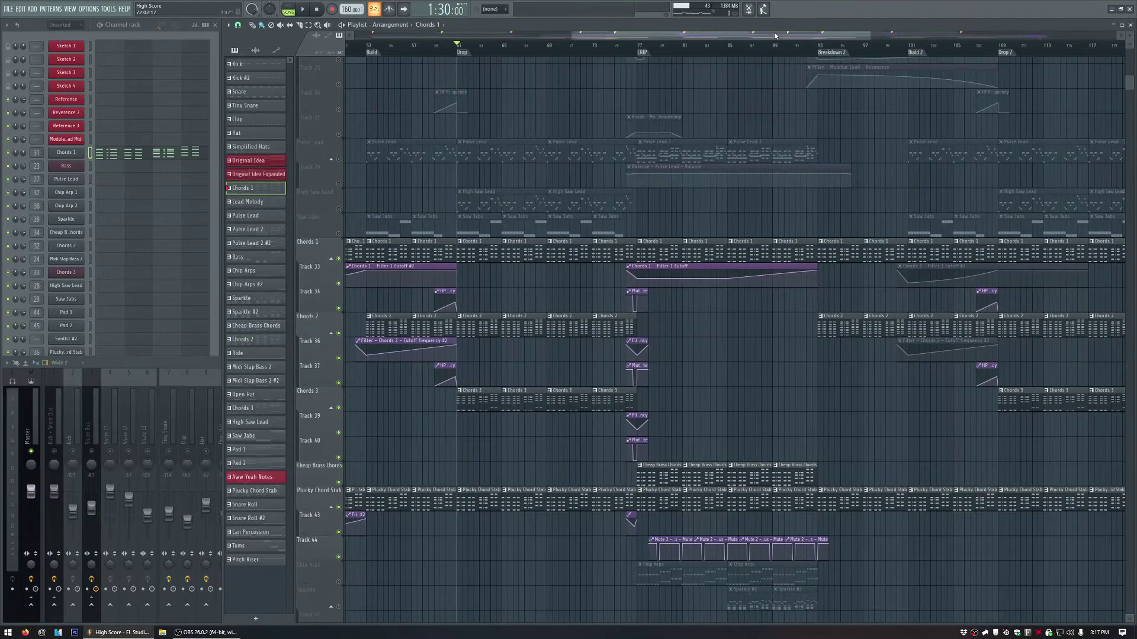
pyautogui.scroll(-4, 723, 345)
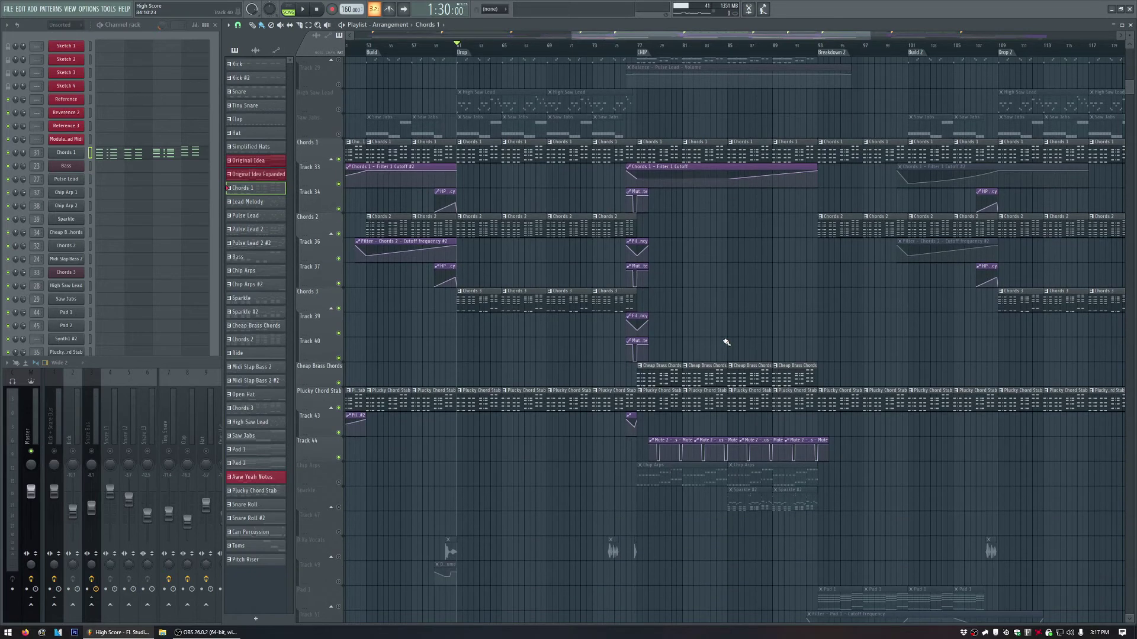
pyautogui.scroll(3, 726, 343)
pyautogui.press('space')
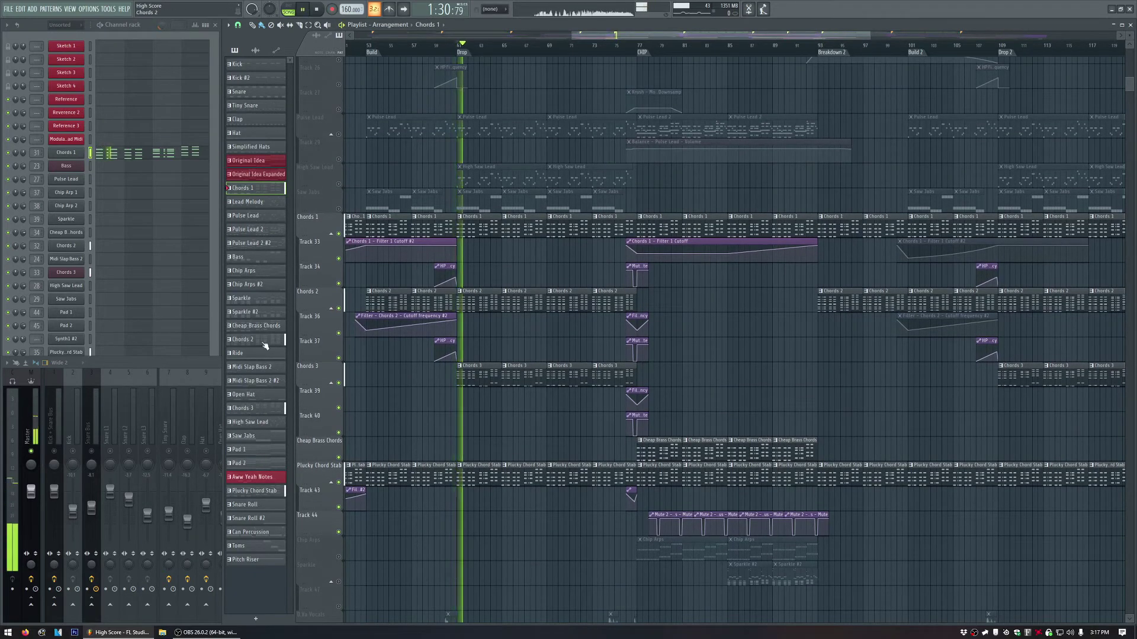
pyautogui.press('space')
# Solo the Chords 2 mixer track and examine its Fruity parametric EQ 2 and HP Filter effects.
pyautogui.click(215, 369)
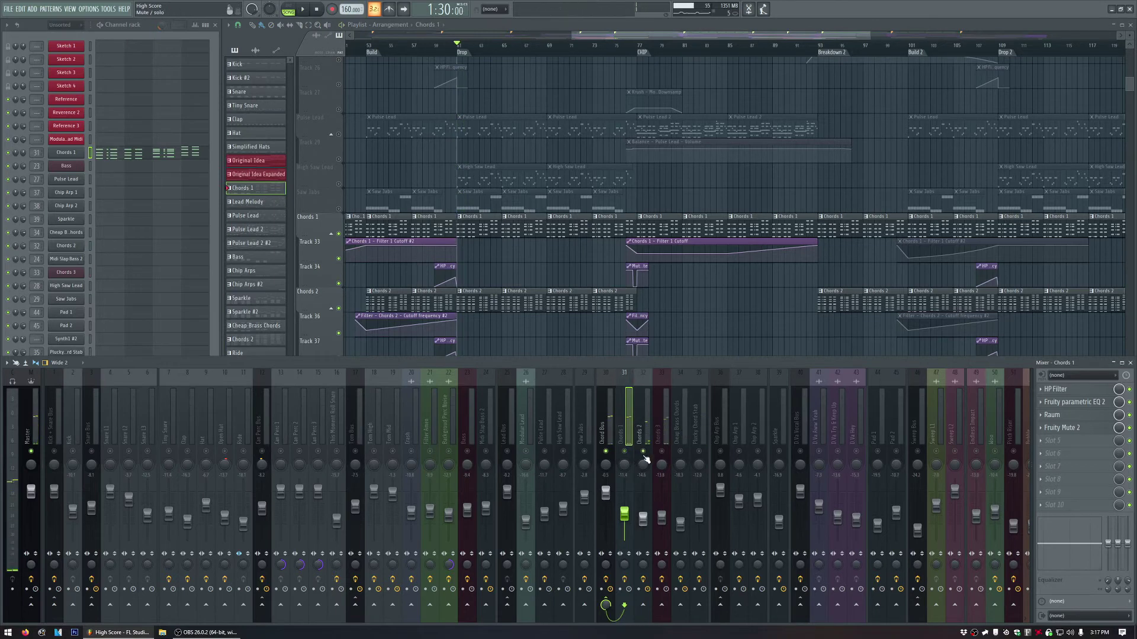
pyautogui.click(643, 520)
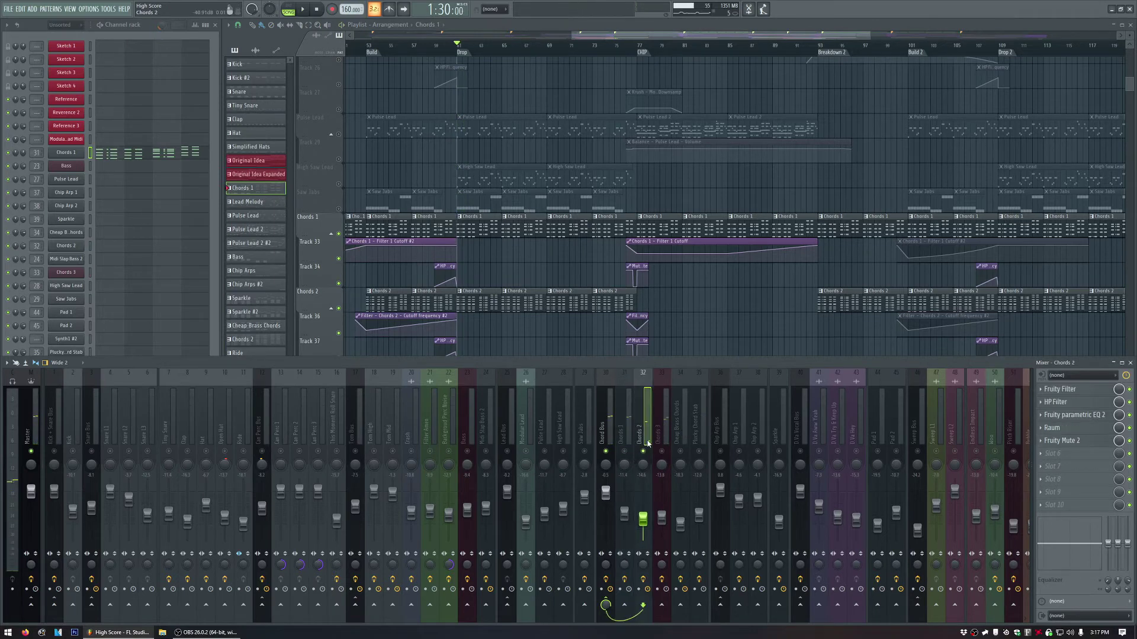
pyautogui.click(1087, 418)
pyautogui.click(1084, 417)
pyautogui.click(1082, 406)
pyautogui.click(1082, 406)
pyautogui.click(616, 35)
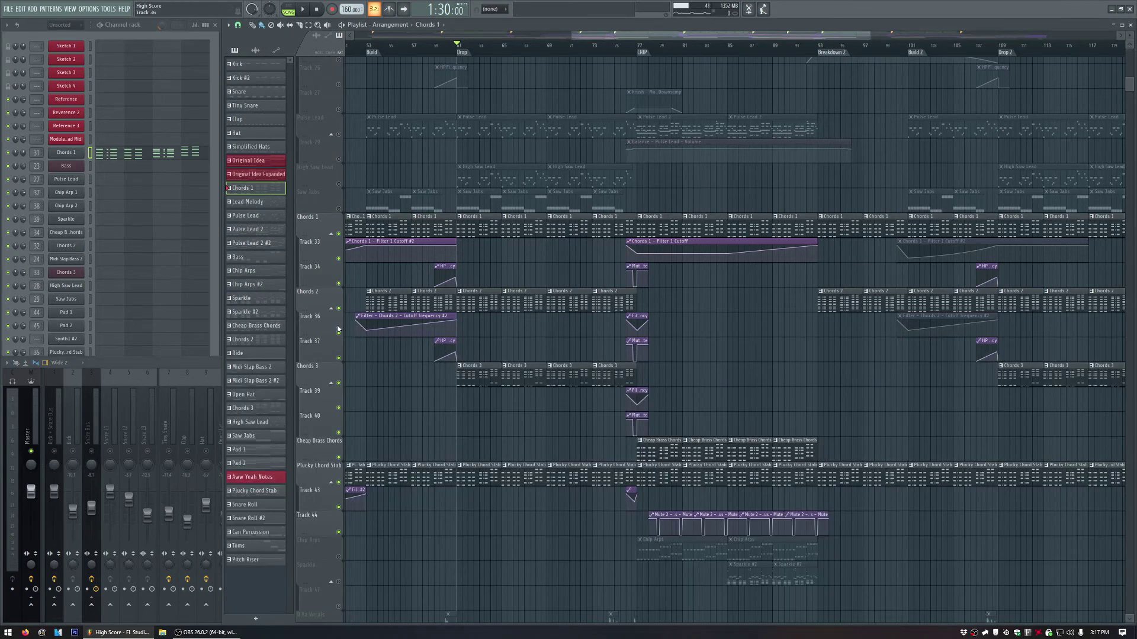
# Audition Chords 2 from Drop and inspect the Repro-5 synth settings of its channel, then close the synth.
pyautogui.press('space')
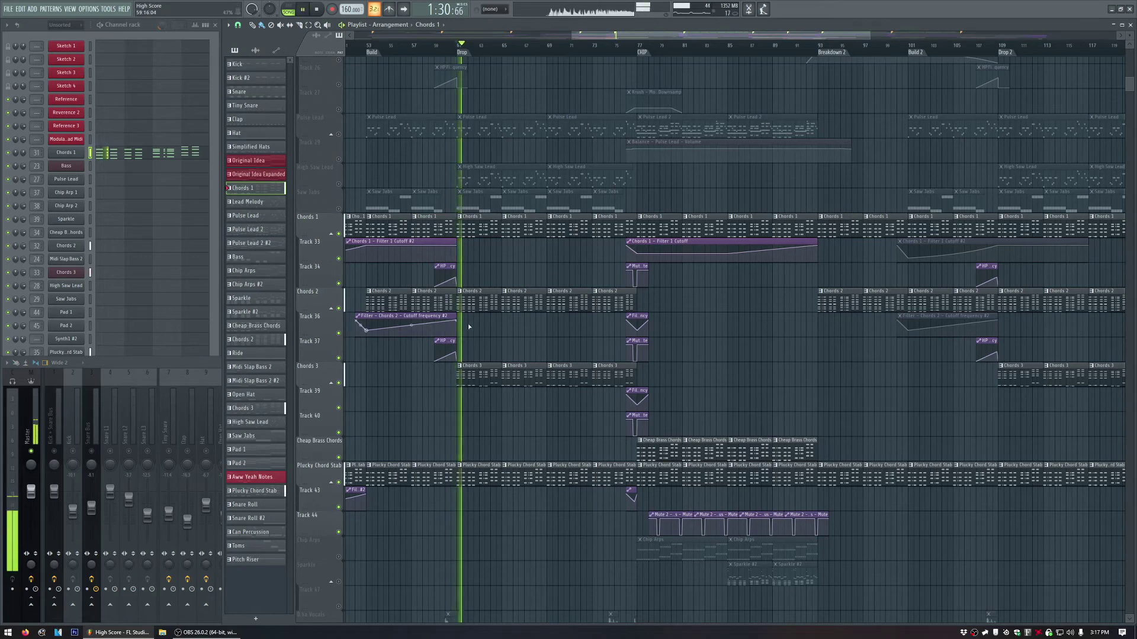
pyautogui.click(71, 248)
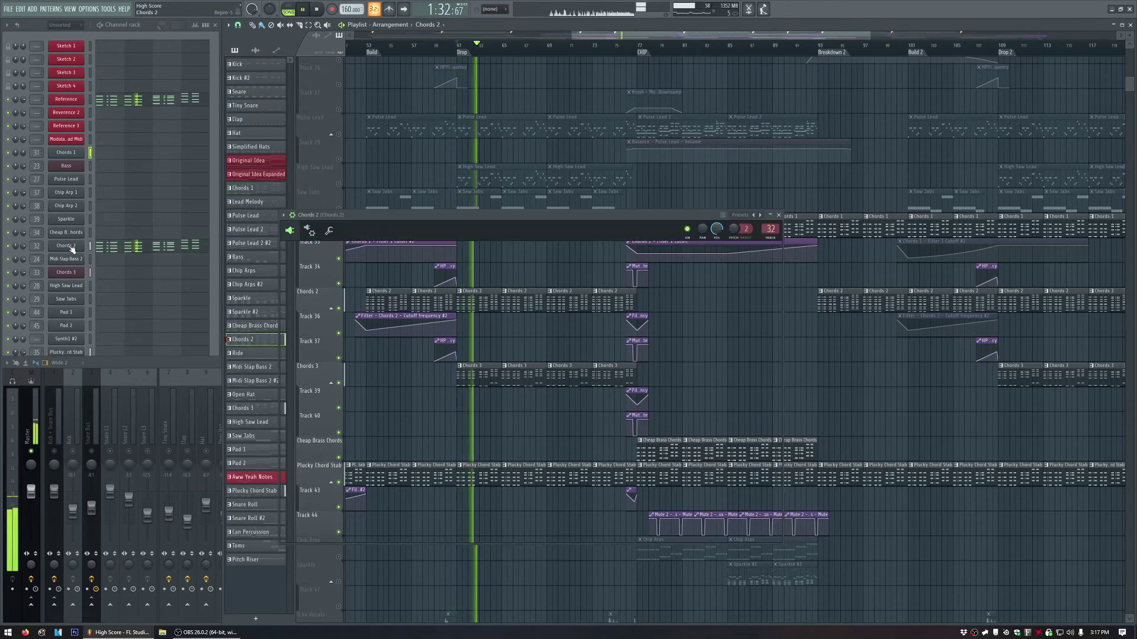
pyautogui.press('space')
pyautogui.moveTo(523, 219); pyautogui.dragTo(290, 58)
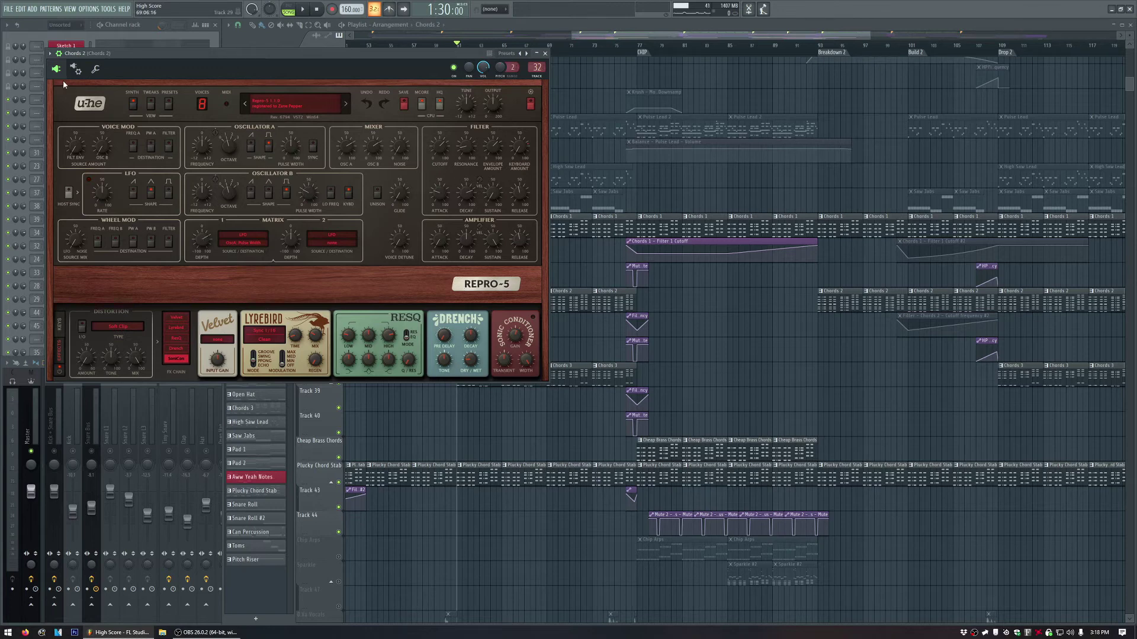
pyautogui.moveTo(188, 55); pyautogui.dragTo(291, 106)
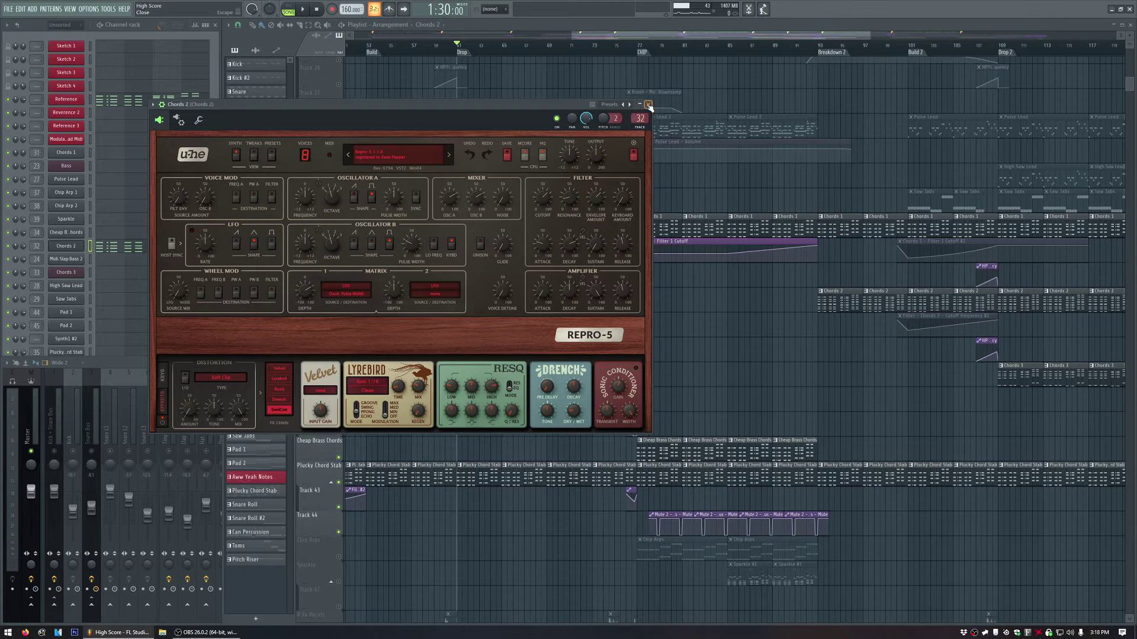
pyautogui.click(648, 104)
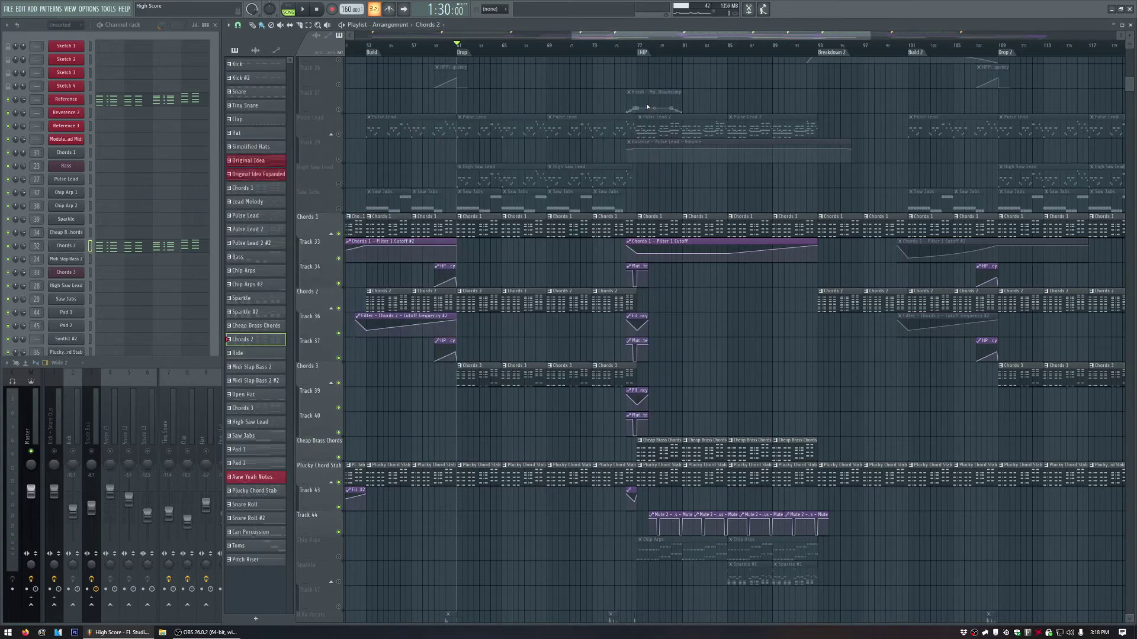
# Solo the Chords 3 mixer track, audition it from Drop and select the track to show its effects.
pyautogui.click(206, 360)
pyautogui.press('space')
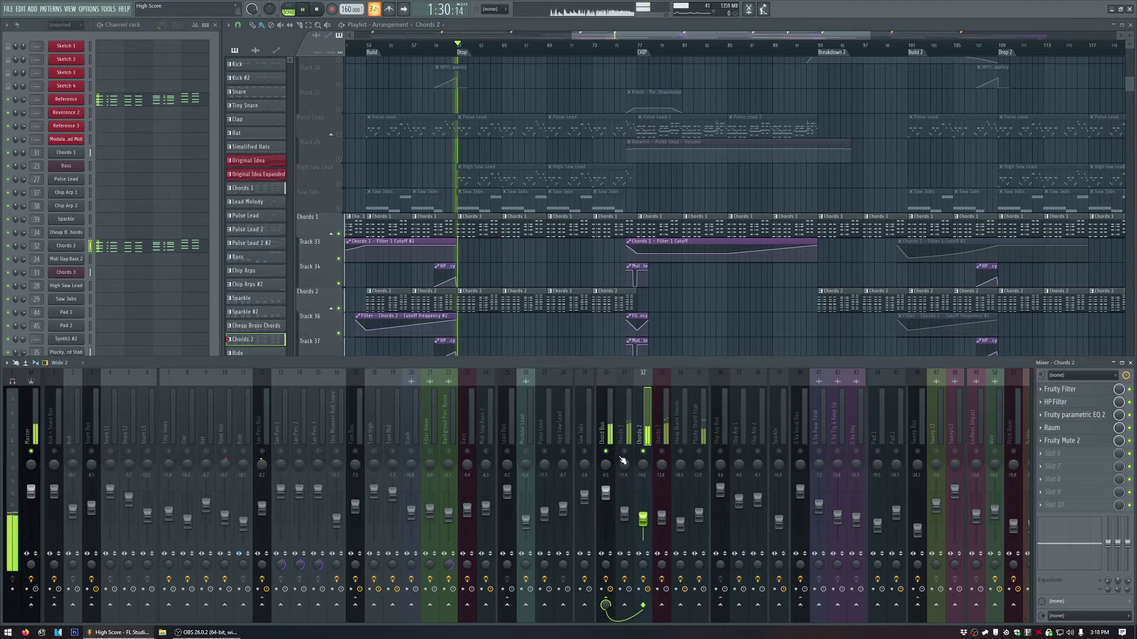
pyautogui.press('space')
pyautogui.scroll(-2, 687, 311)
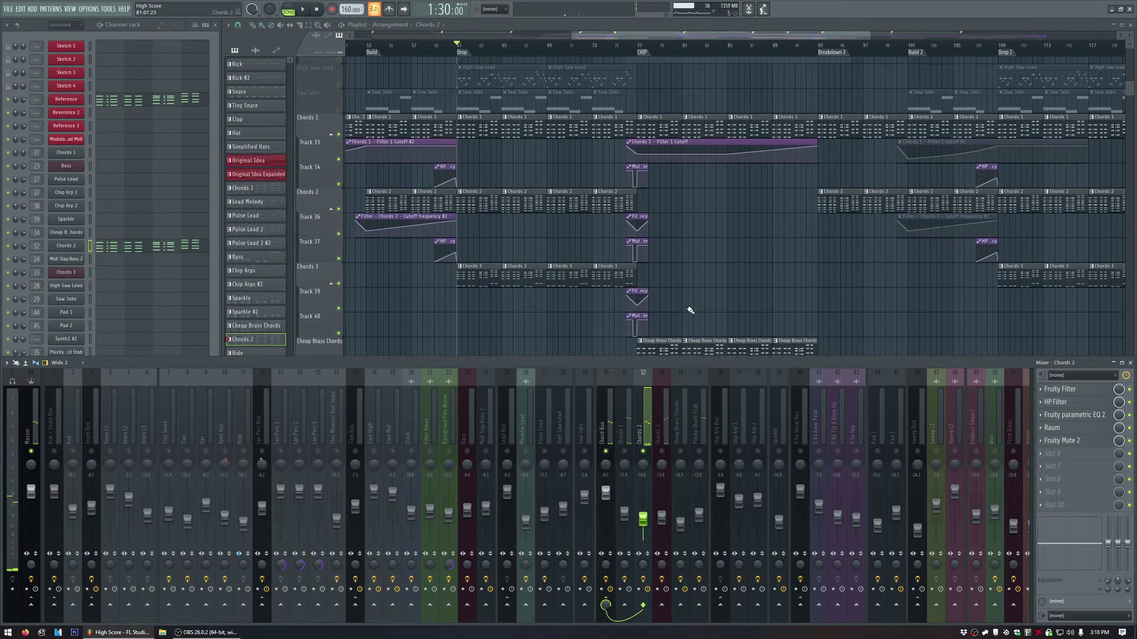
pyautogui.press('space')
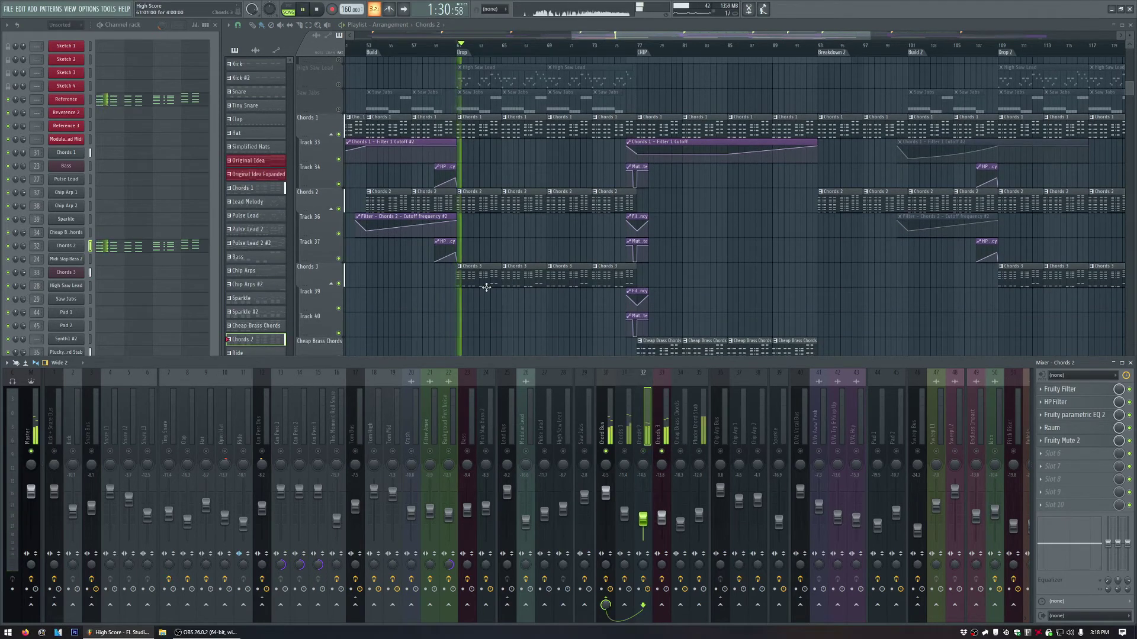
pyautogui.click(661, 414)
pyautogui.press('space')
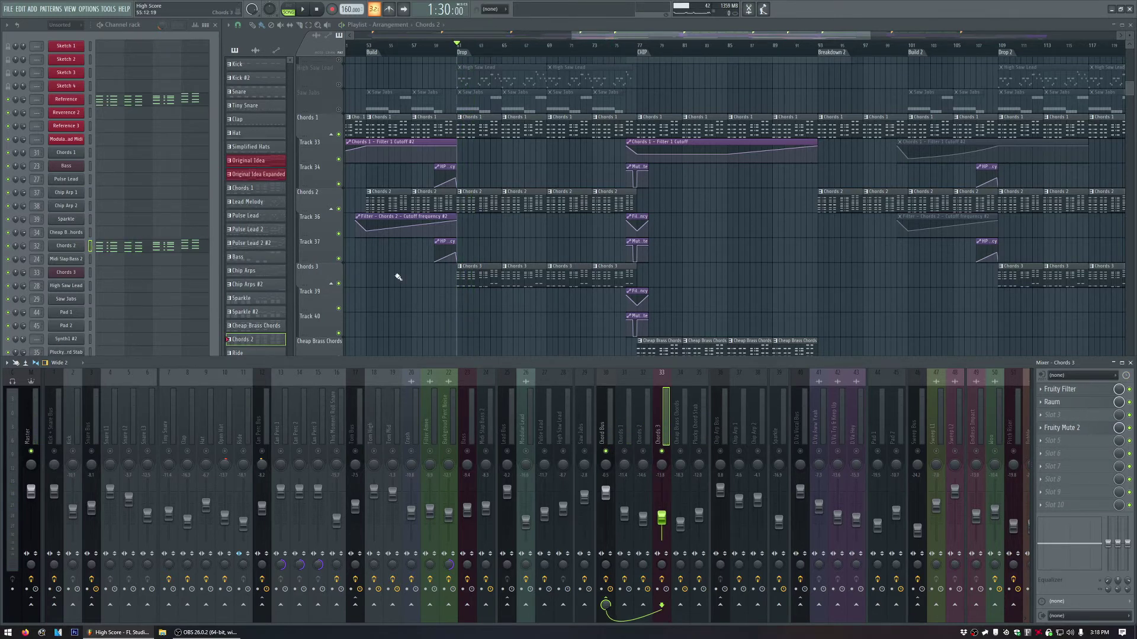
# Inspect the Chords 3 channel's synth settings while auditioning the layer from Drop, then stop playback and close the synth.
pyautogui.doubleClick(650, 26)
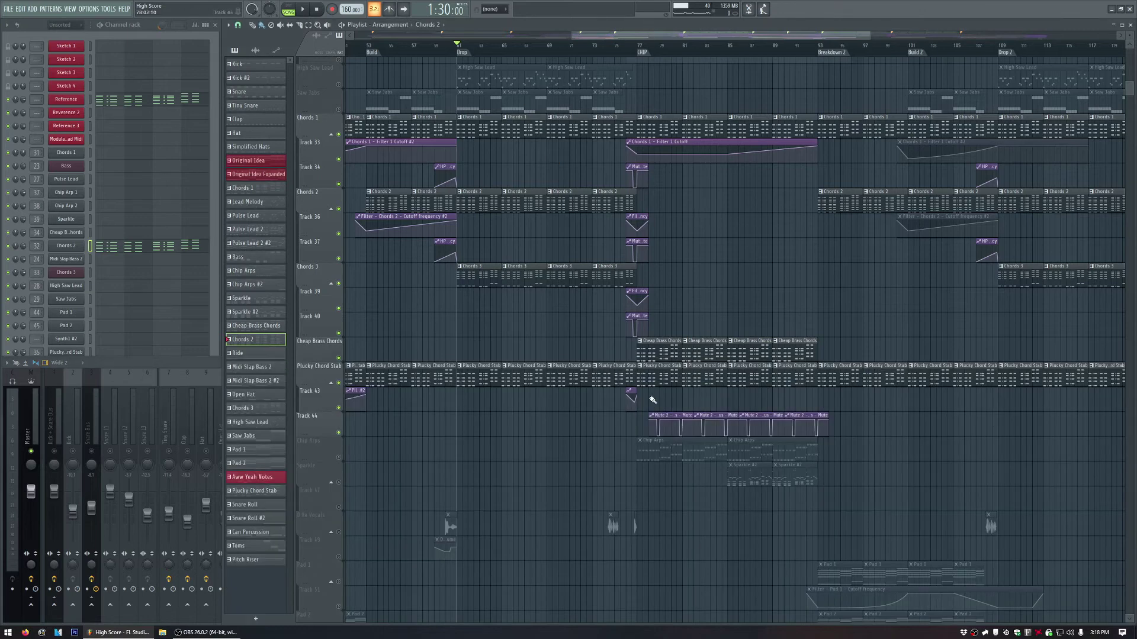
pyautogui.click(465, 273)
pyautogui.click(76, 273)
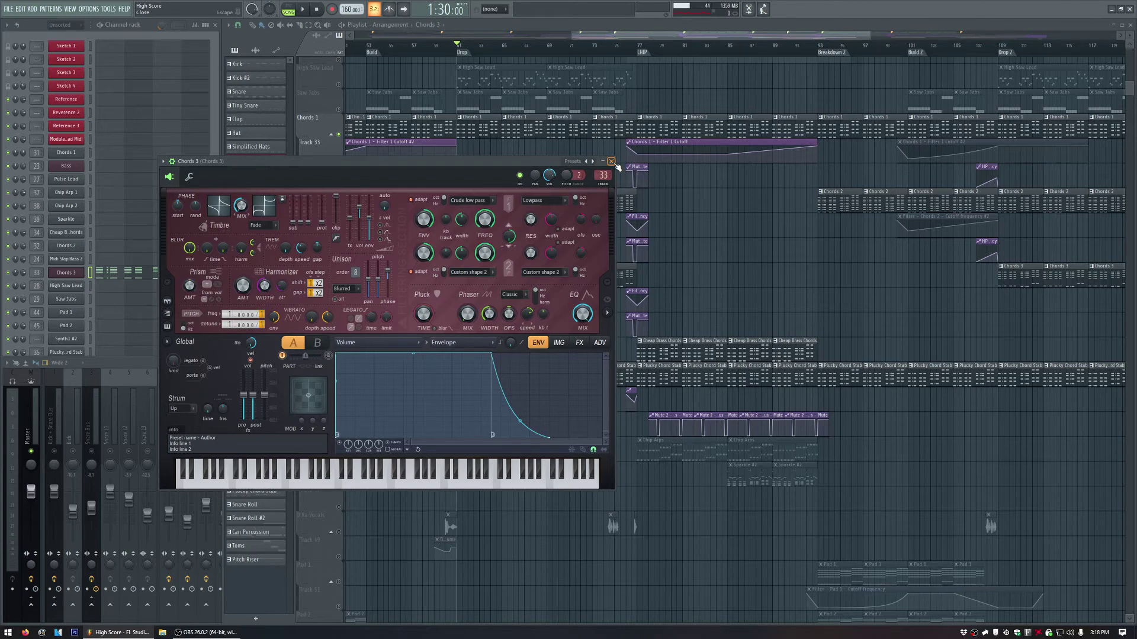
pyautogui.press('space')
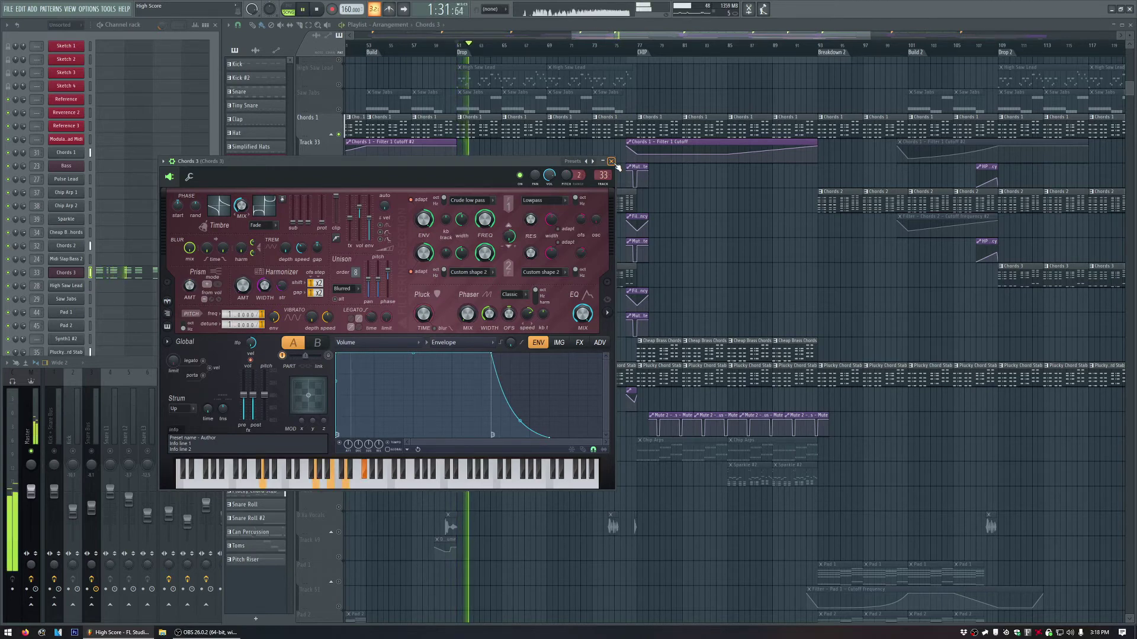
pyautogui.press('space')
pyautogui.click(611, 161)
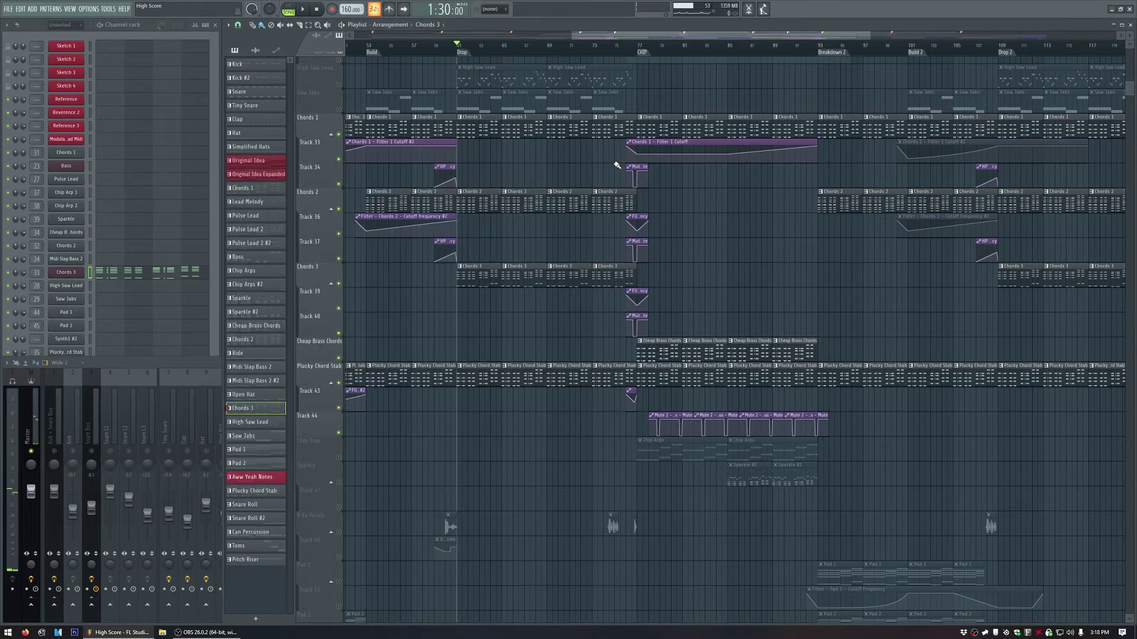
# Solo the Plucky Chord Stab mixer track and survey where its clips sit across the playlist arrangement.
pyautogui.press('F9')
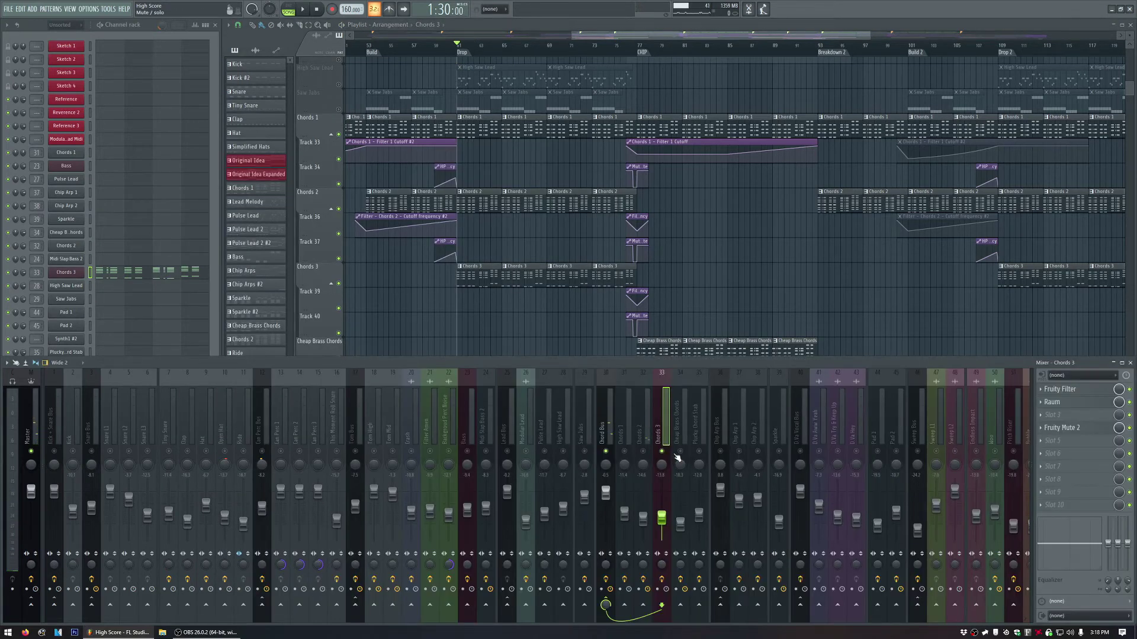
pyautogui.click(699, 454)
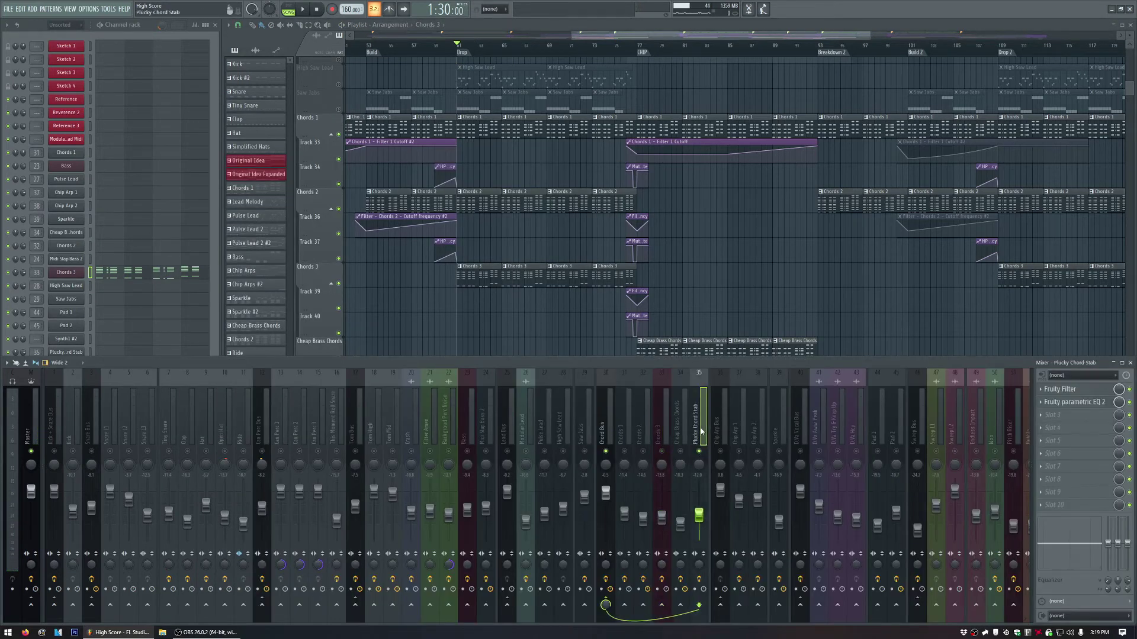
pyautogui.press('F5')
pyautogui.scroll(-4, 738, 292)
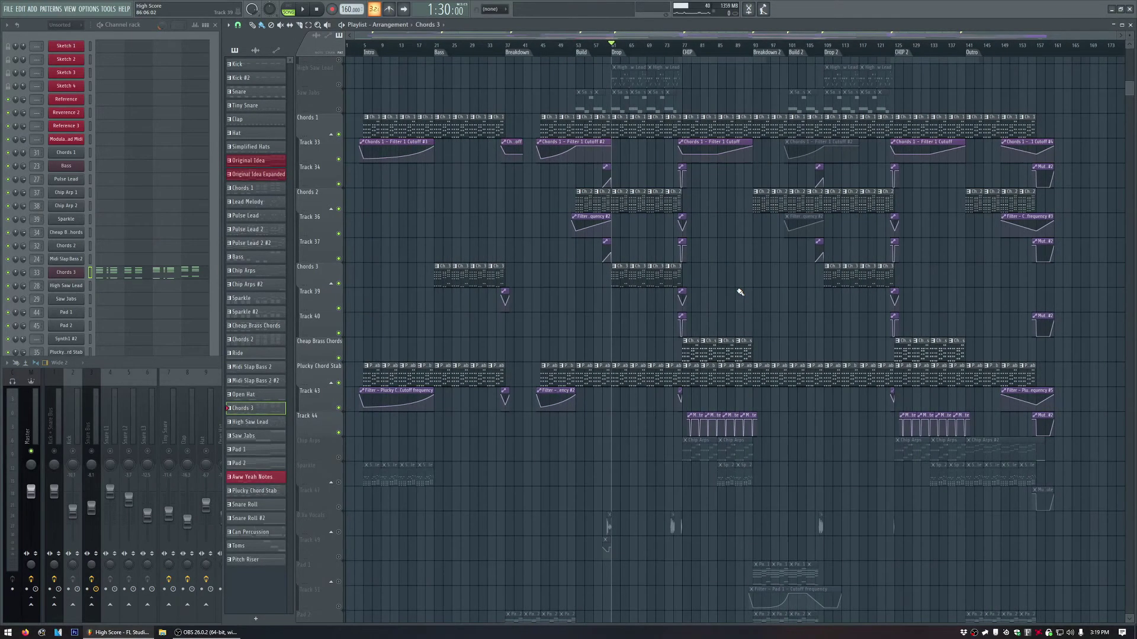
pyautogui.scroll(4, 740, 292)
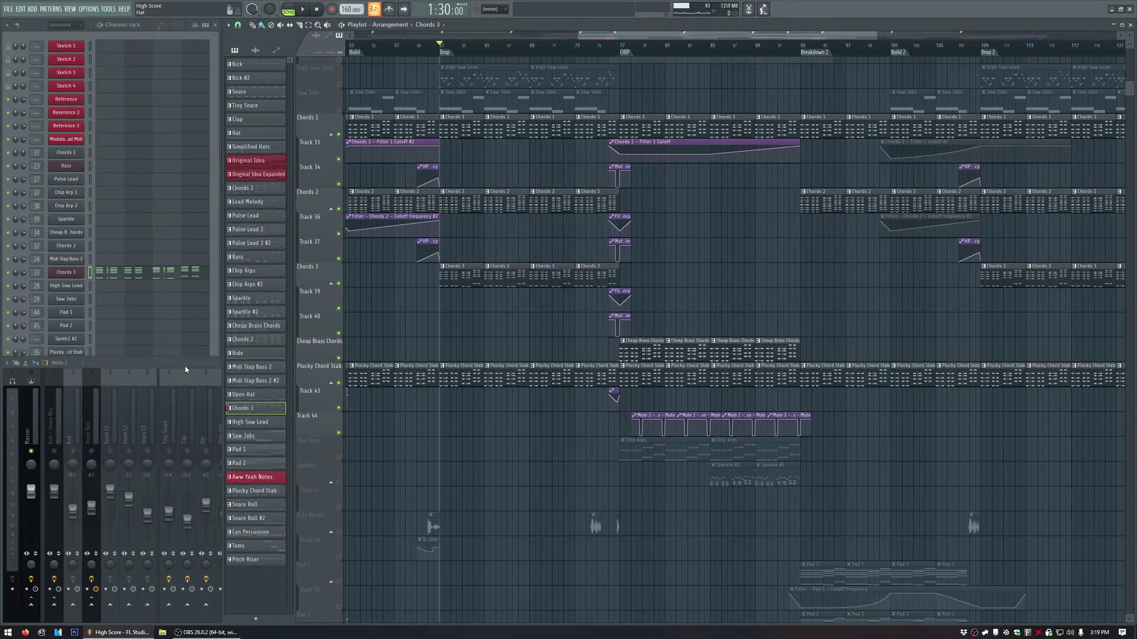
pyautogui.click(184, 366)
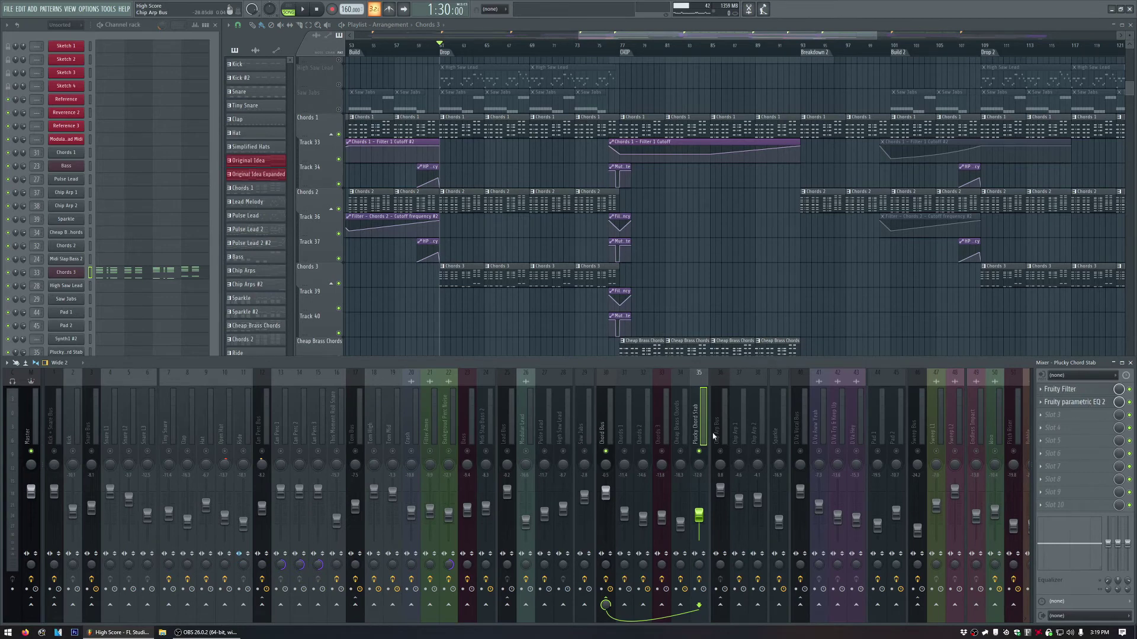
pyautogui.click(681, 35)
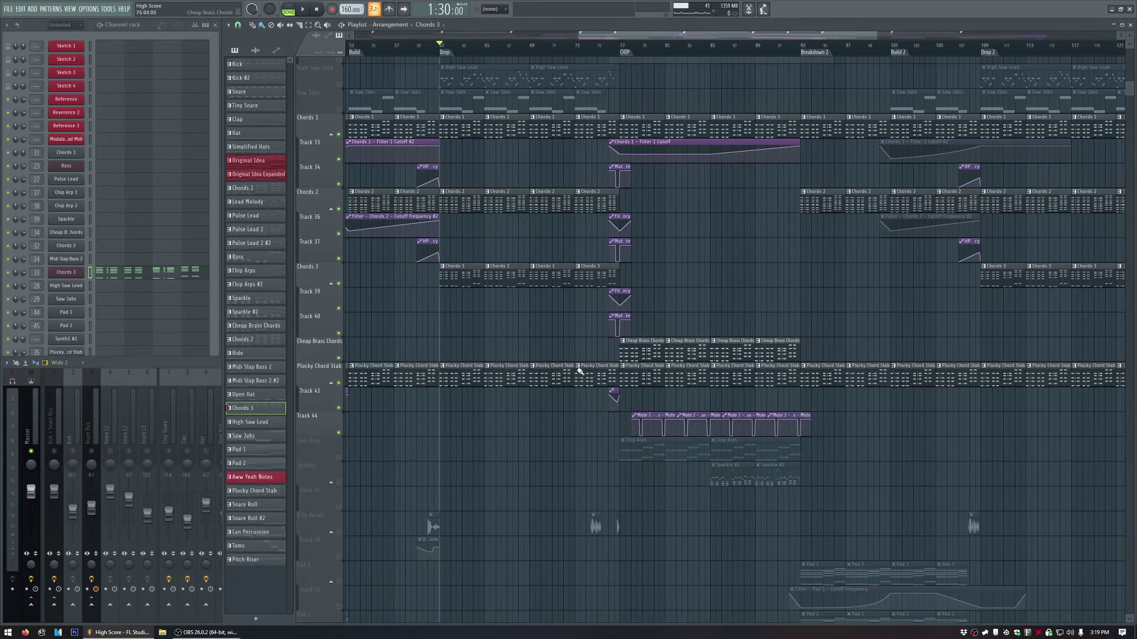
# Inspect the Dune 3 synth settings of the Plucky Chord Stab channel, close the synth and play the layer from Drop with the mixer shown.
pyautogui.click(579, 370)
pyautogui.click(81, 353)
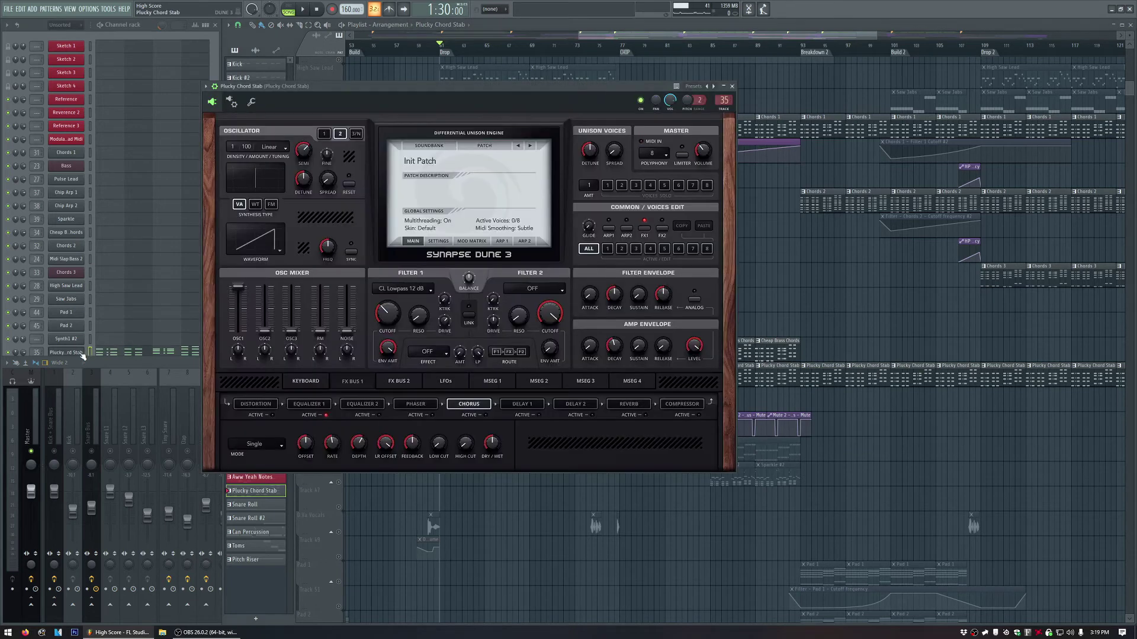
pyautogui.click(733, 87)
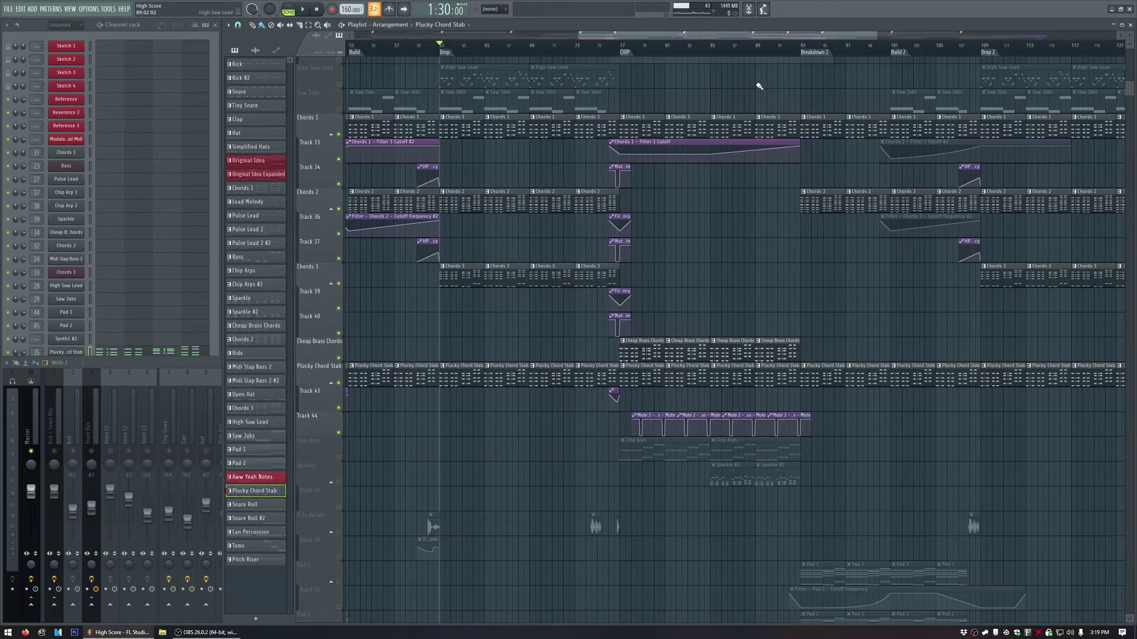
pyautogui.press('space')
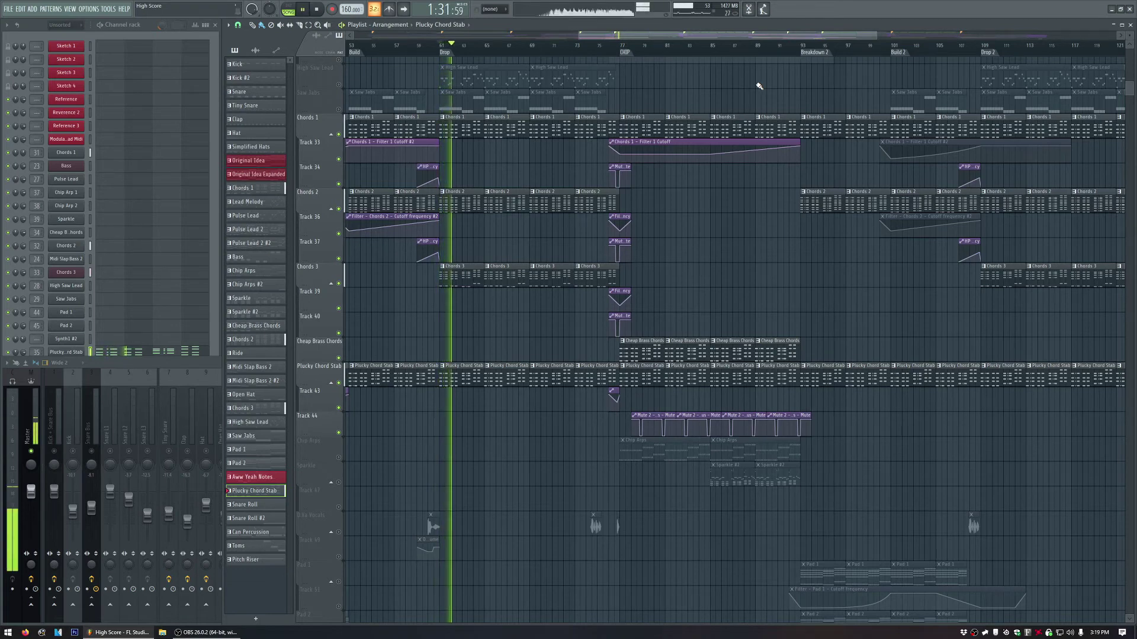
pyautogui.press('F9')
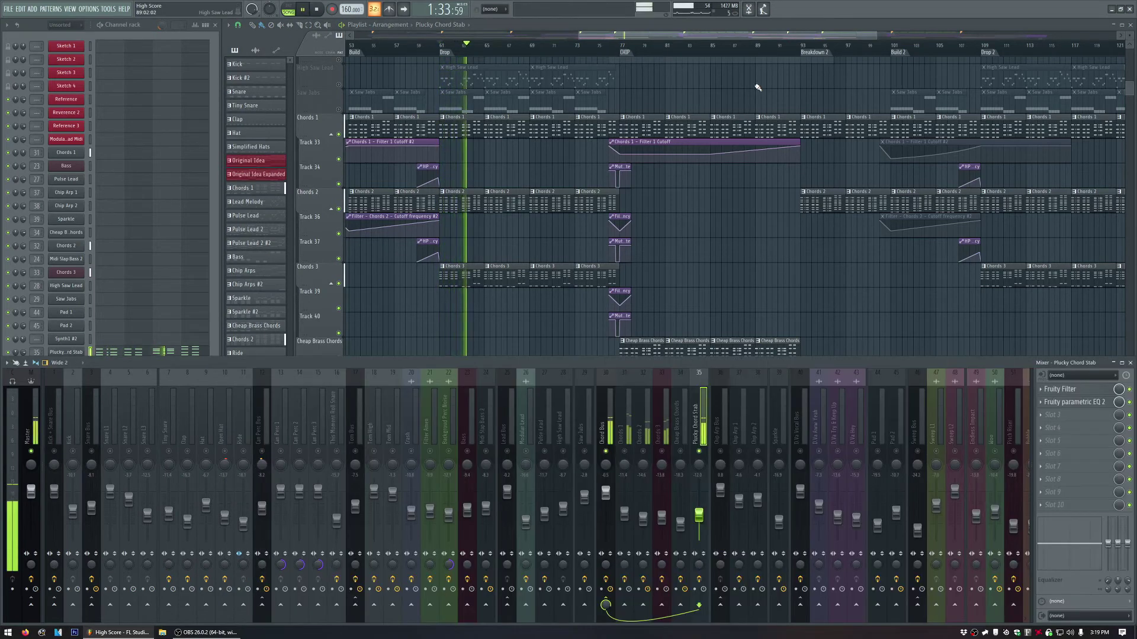
# Stop playback, hide the mixer and move the playhead to the CHIP marker in the playlist.
pyautogui.press('space')
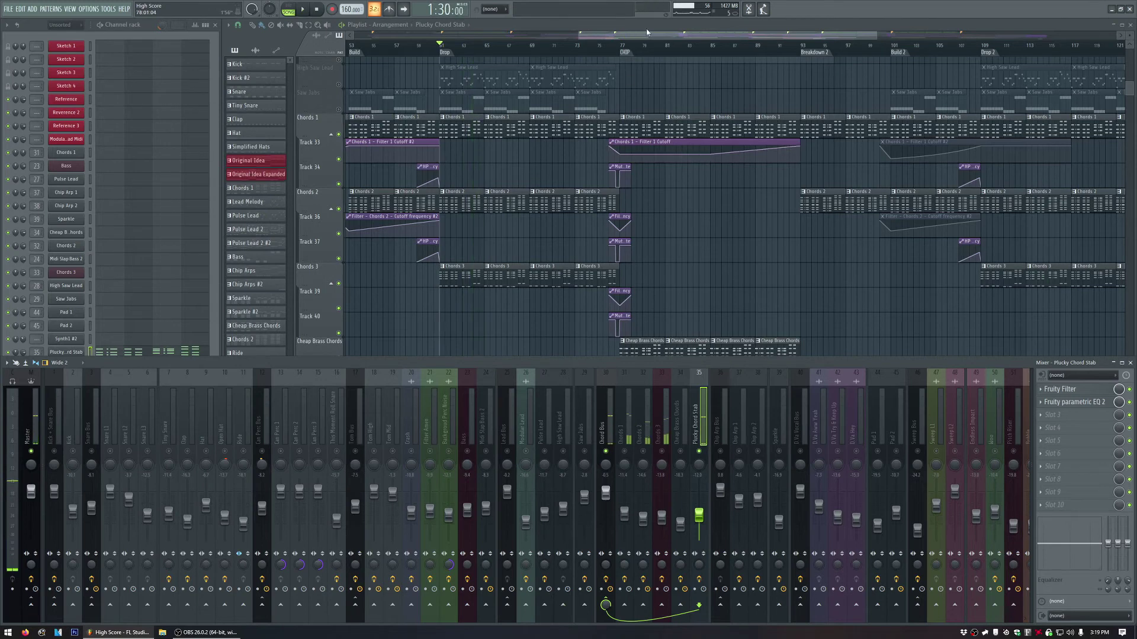
pyautogui.press('F5')
pyautogui.click(187, 367)
pyautogui.click(639, 53)
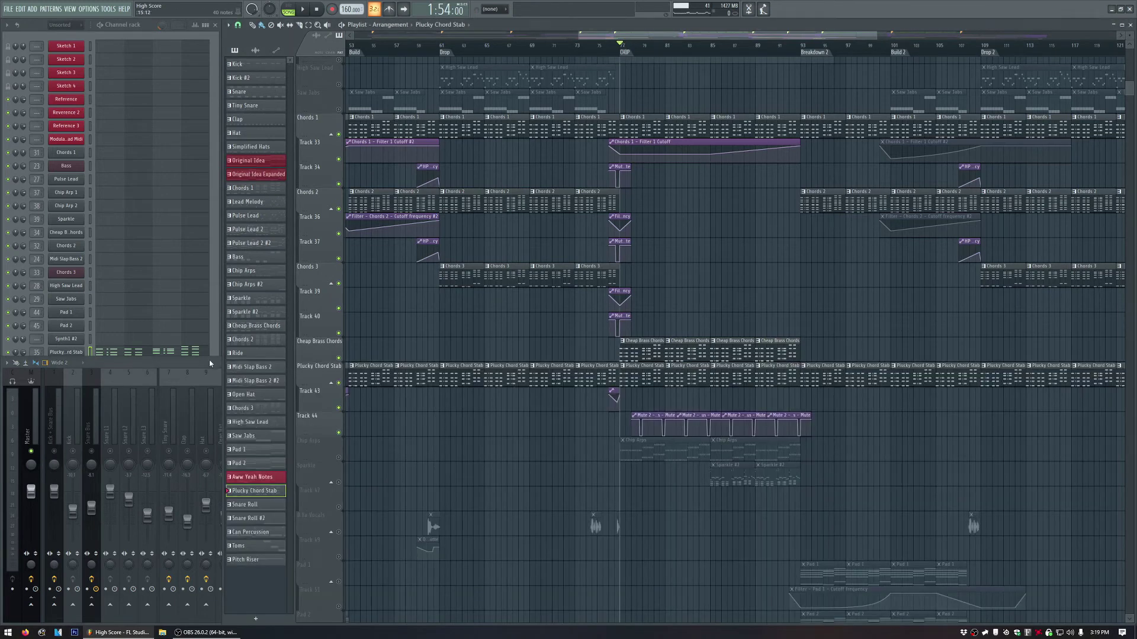
# Pick the Cheap Brass Chords pattern from its playlist track, inspect its FLEX synth preset and close the synth.
pyautogui.click(209, 363)
pyautogui.click(354, 348)
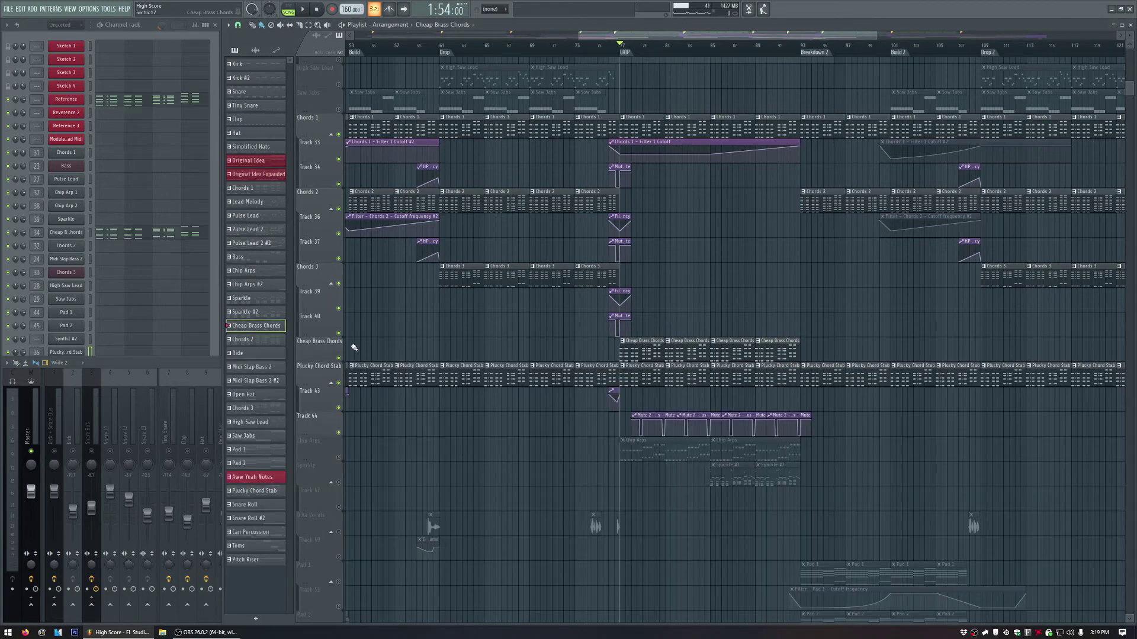
pyautogui.click(65, 232)
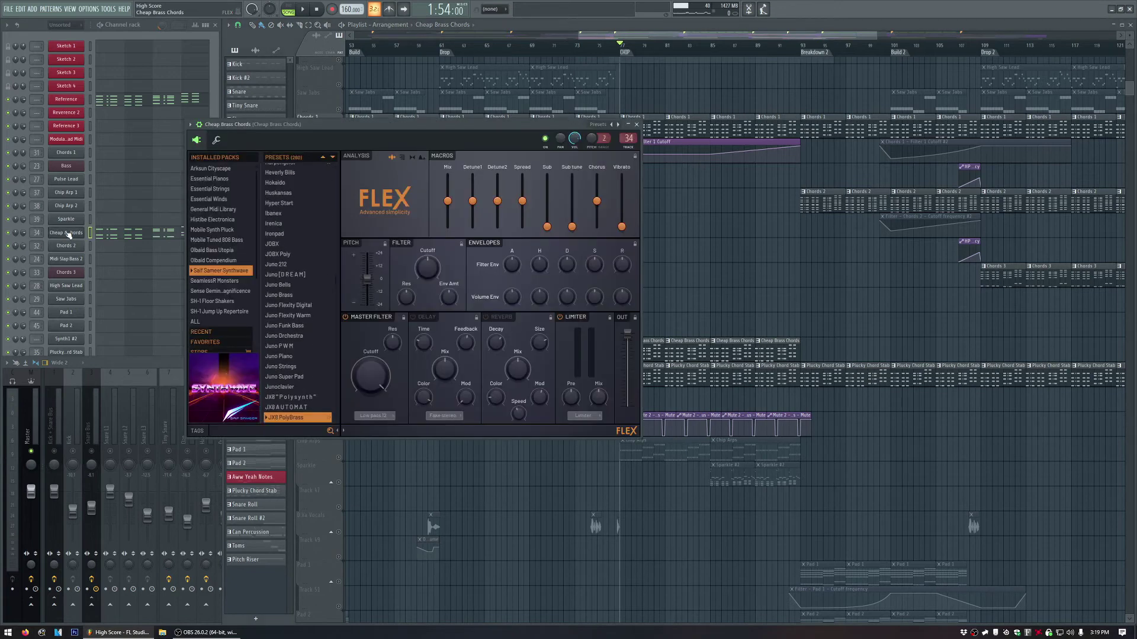
pyautogui.click(637, 125)
# Audition the Cheap Brass Chords layer from CHIP while checking its mixer effects, stop playback and survey its clips across the arrangement.
pyautogui.press('space')
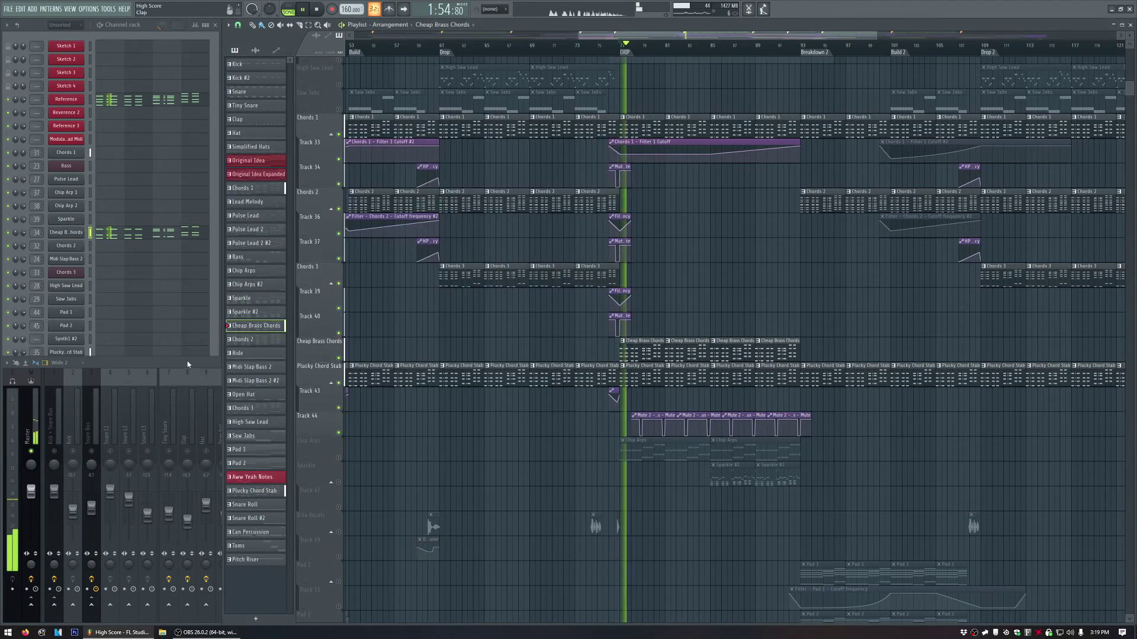
pyautogui.press('F9')
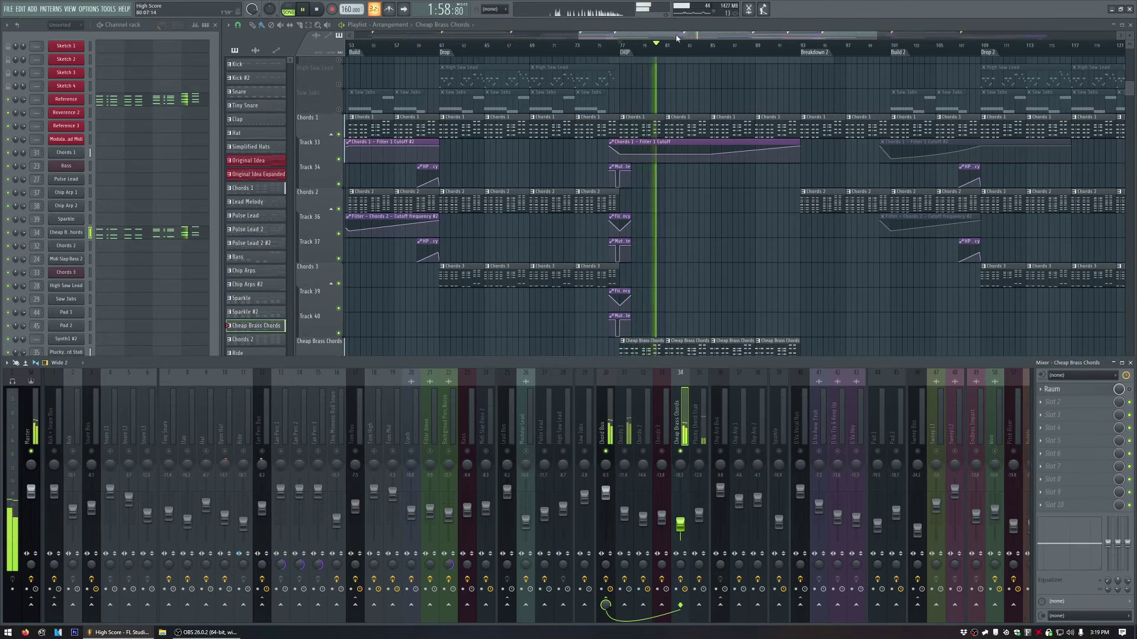
pyautogui.press('F9')
pyautogui.press('space')
pyautogui.scroll(-6, 697, 372)
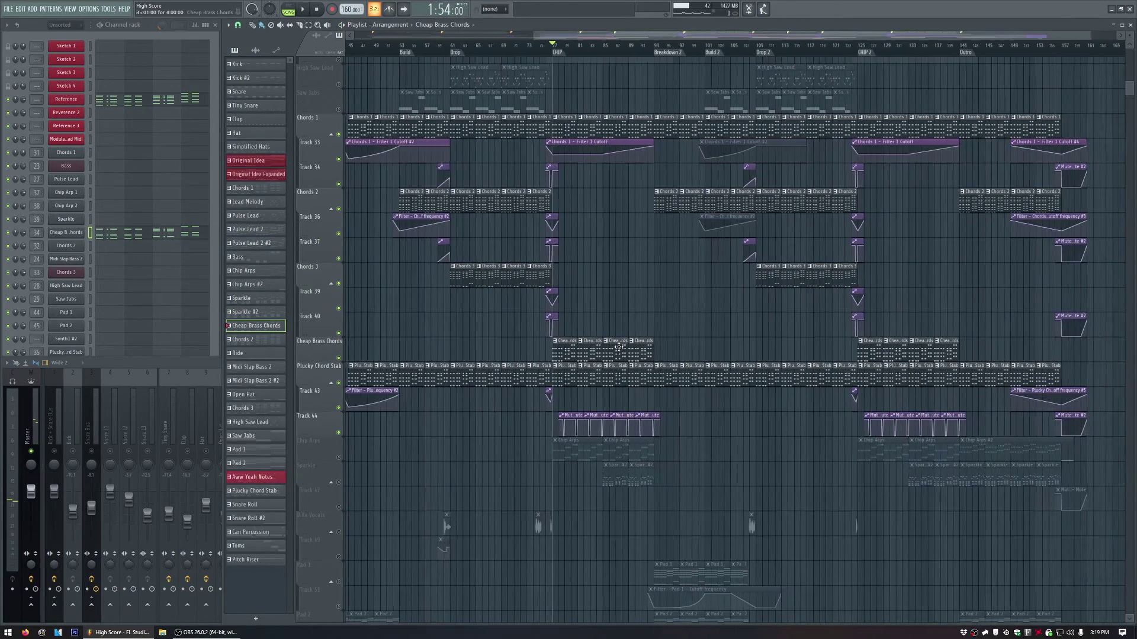
pyautogui.scroll(4, 697, 372)
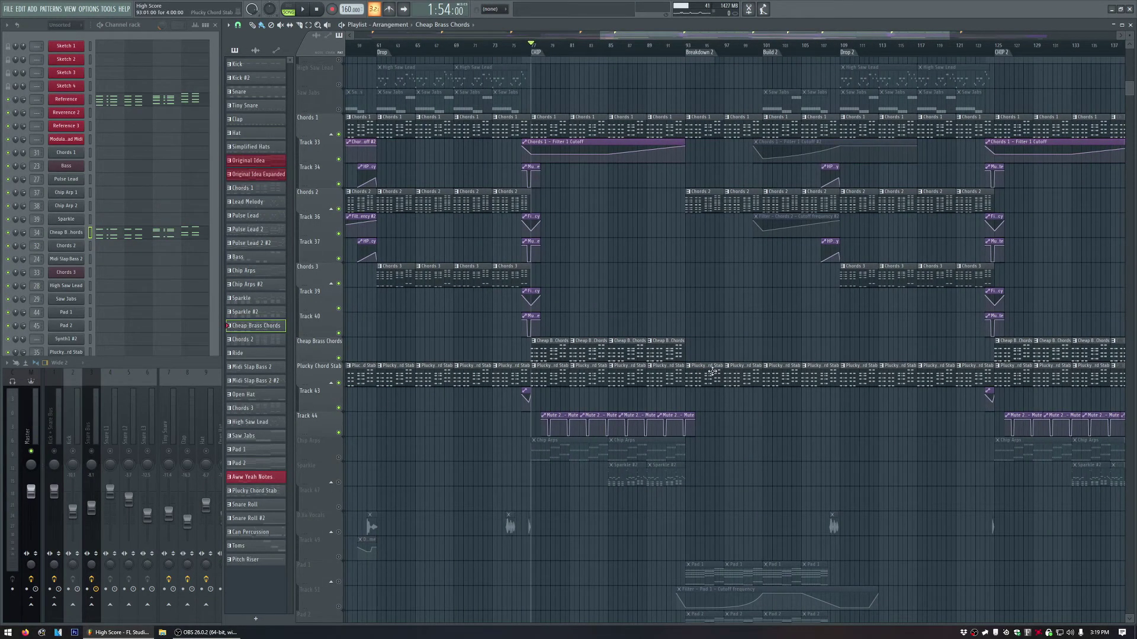
pyautogui.scroll(-4, 616, 346)
# Pick the Chip Arps pattern from the playlist, show the mixer and play the pattern on its own.
pyautogui.scroll(-3, 341, 335)
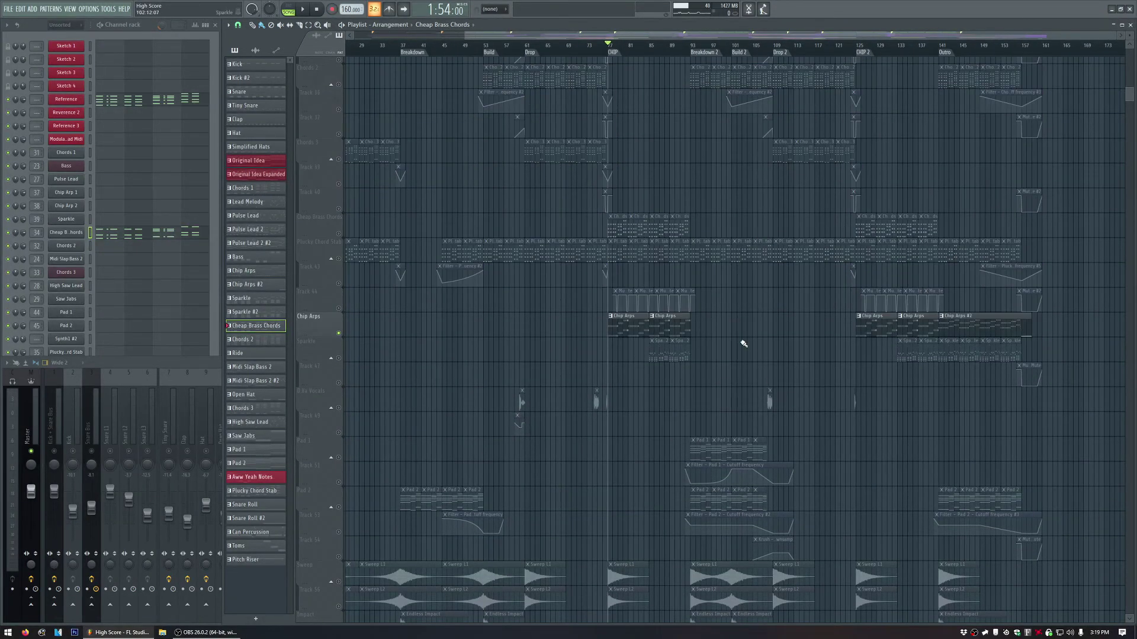
pyautogui.scroll(6, 688, 346)
pyautogui.click(472, 331)
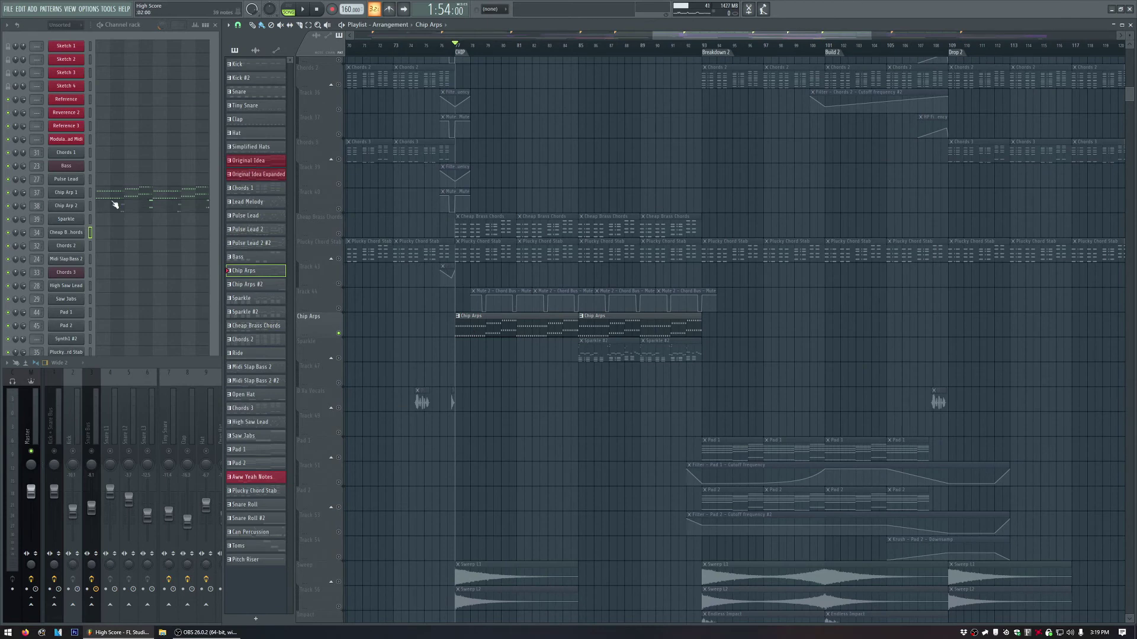
pyautogui.press('F9')
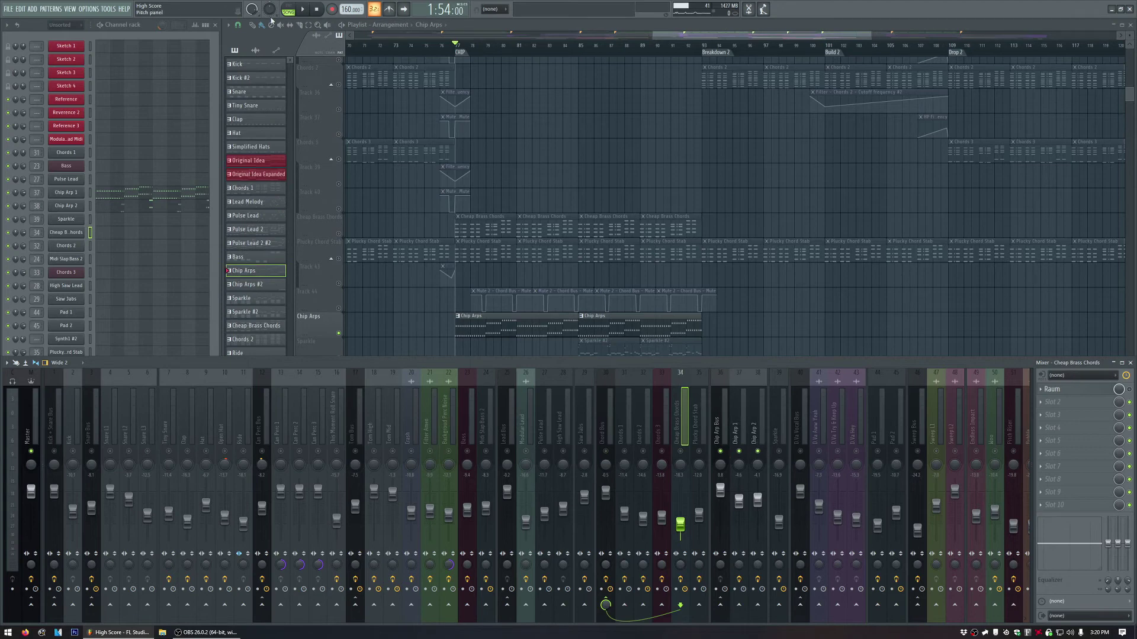
pyautogui.press('l')
pyautogui.press('space')
# Examine the Chip Arp 1 and Chip Arp 2 notes in the piano roll during playback, then stop playback.
pyautogui.click(132, 191)
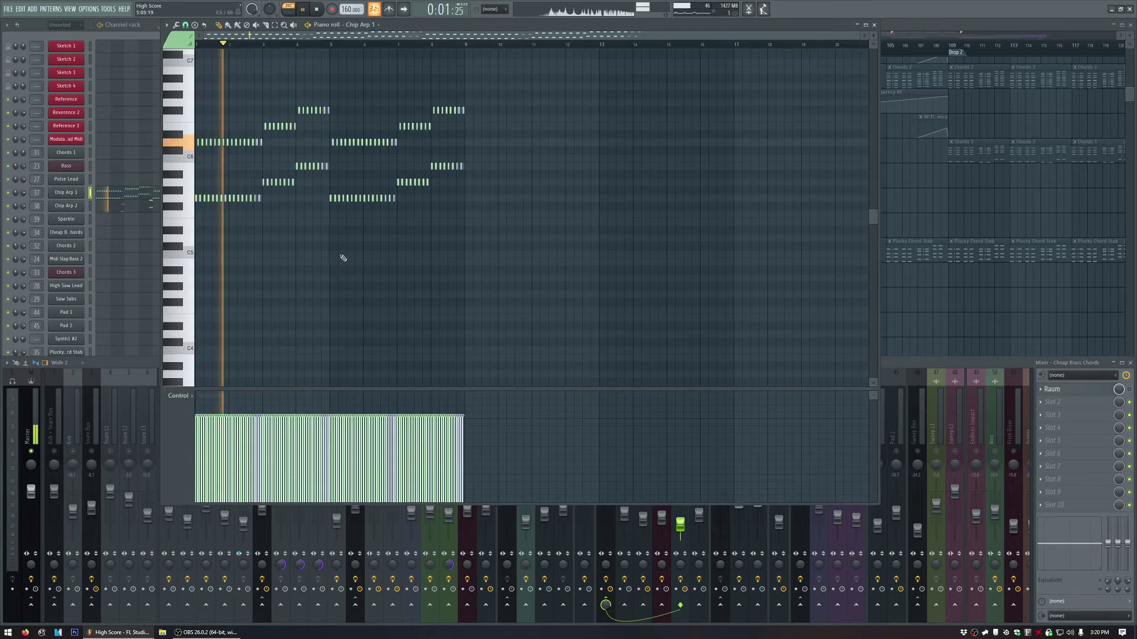
pyautogui.click(124, 206)
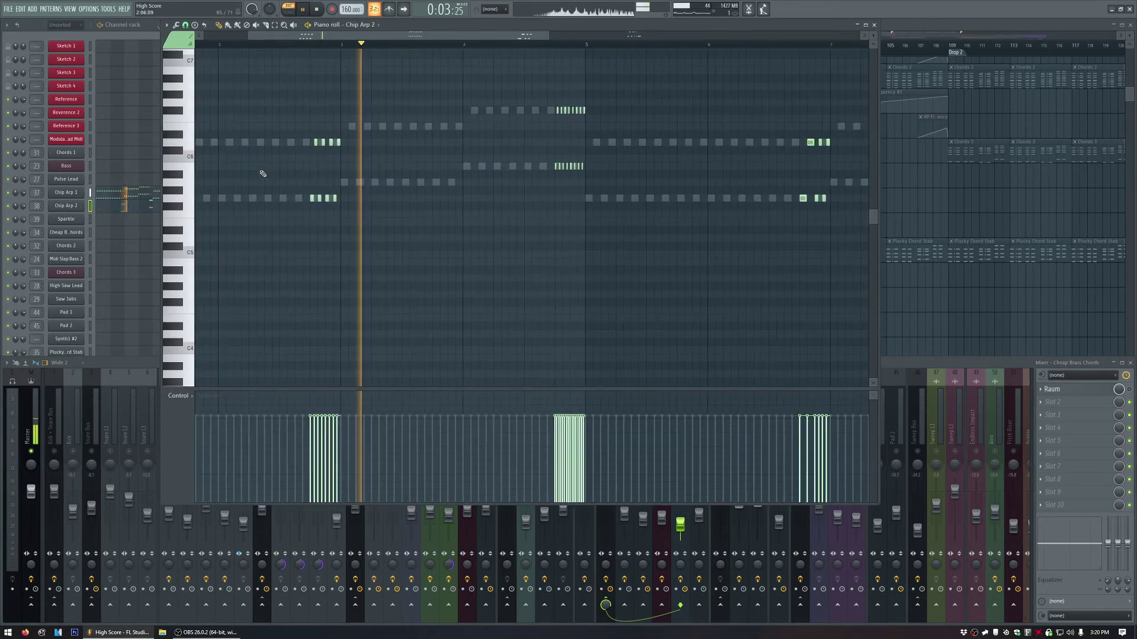
pyautogui.scroll(2, 600, 210)
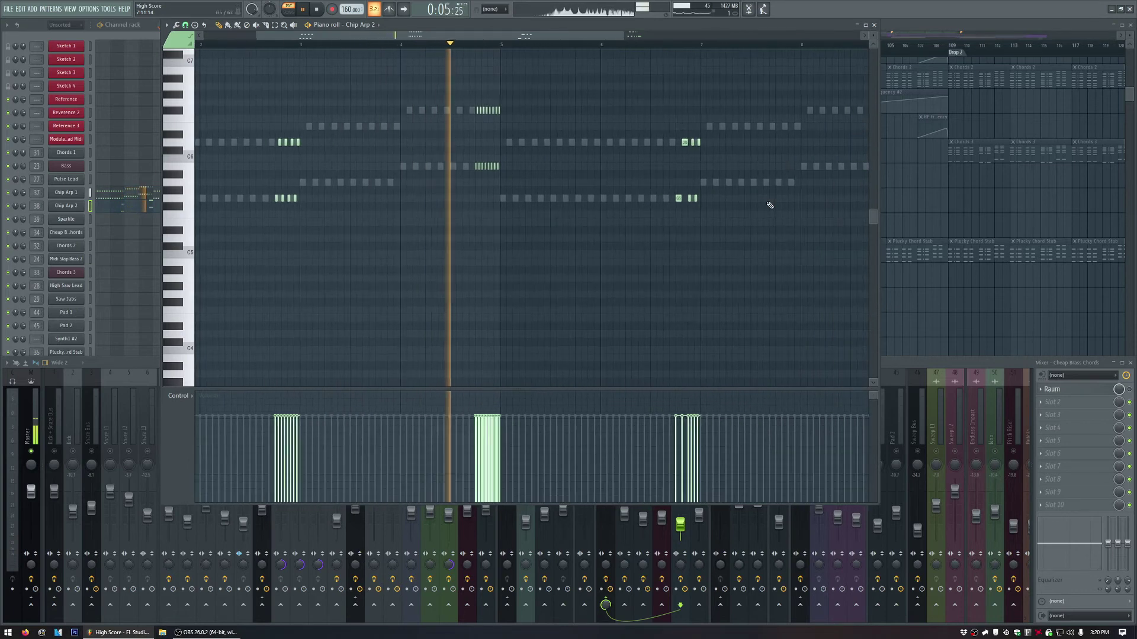
pyautogui.hscroll(4, 565, 41)
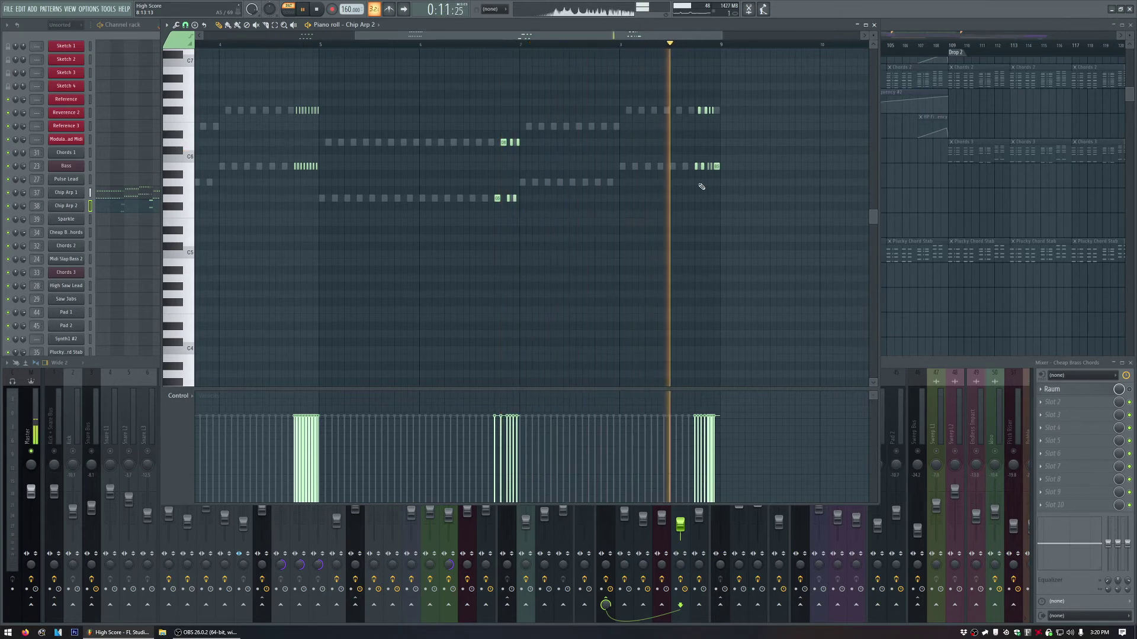
pyautogui.press('space')
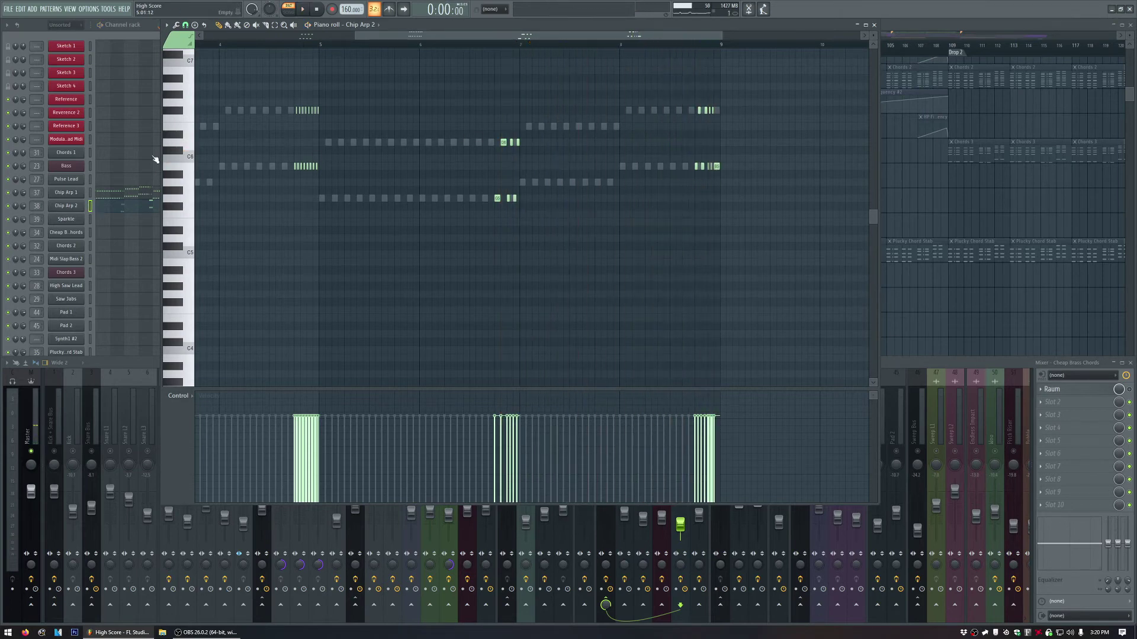
# Inspect the Chip Arp 1 and Chip Arp 2 NES VST instruments, including Chip Arp 2's wrapper settings, and close the instrument window.
pyautogui.click(62, 193)
pyautogui.click(66, 210)
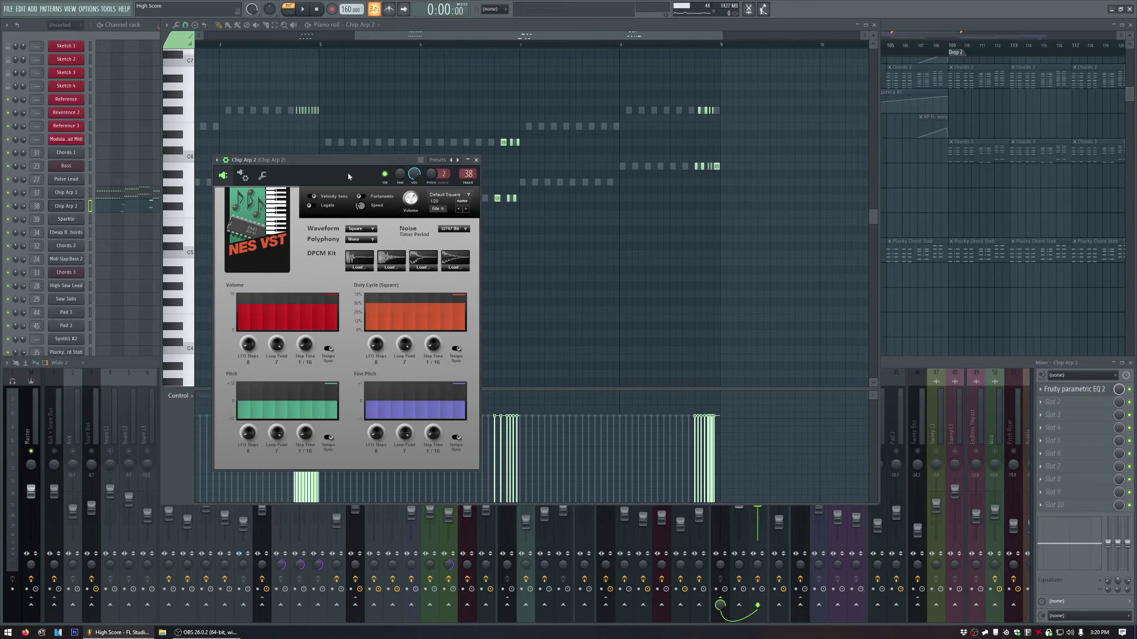
pyautogui.moveTo(334, 168); pyautogui.dragTo(252, 125)
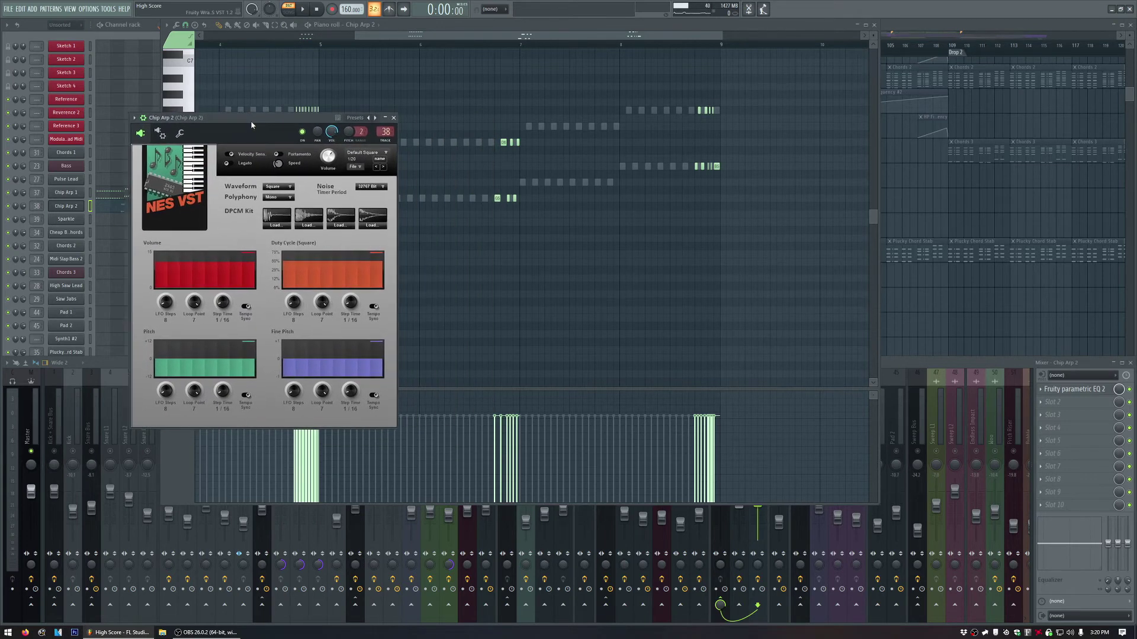
pyautogui.click(160, 134)
pyautogui.click(140, 133)
pyautogui.click(394, 118)
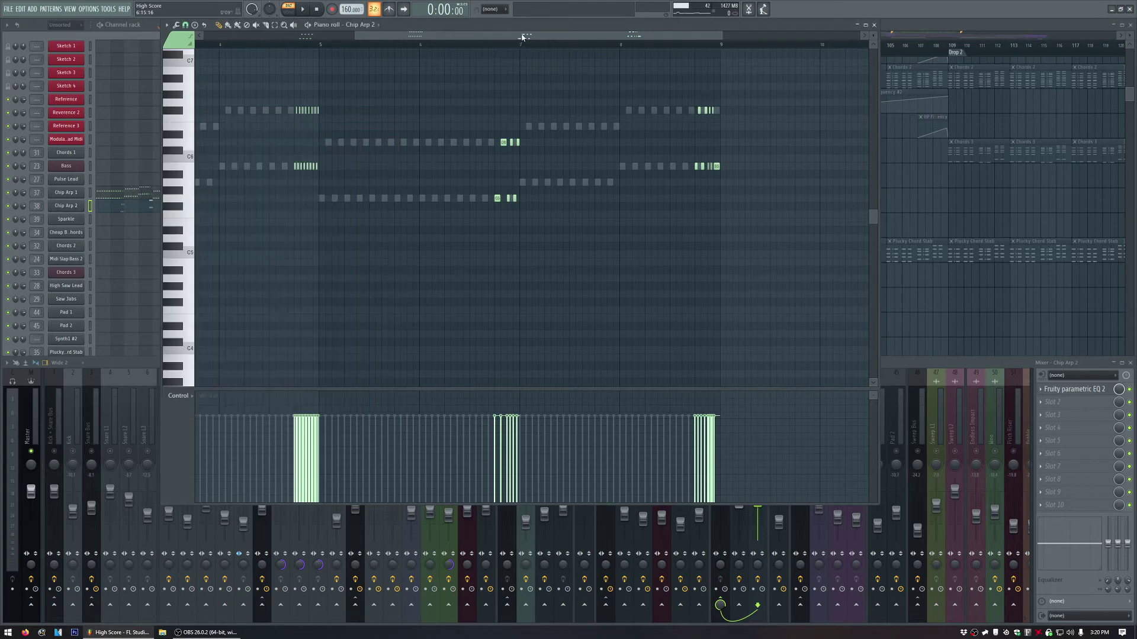
# Review the full run of Chip Arp 2 notes and compare the NES VST settings of Chip Arp 1 and Chip Arp 2.
pyautogui.moveTo(521, 37); pyautogui.dragTo(312, 51)
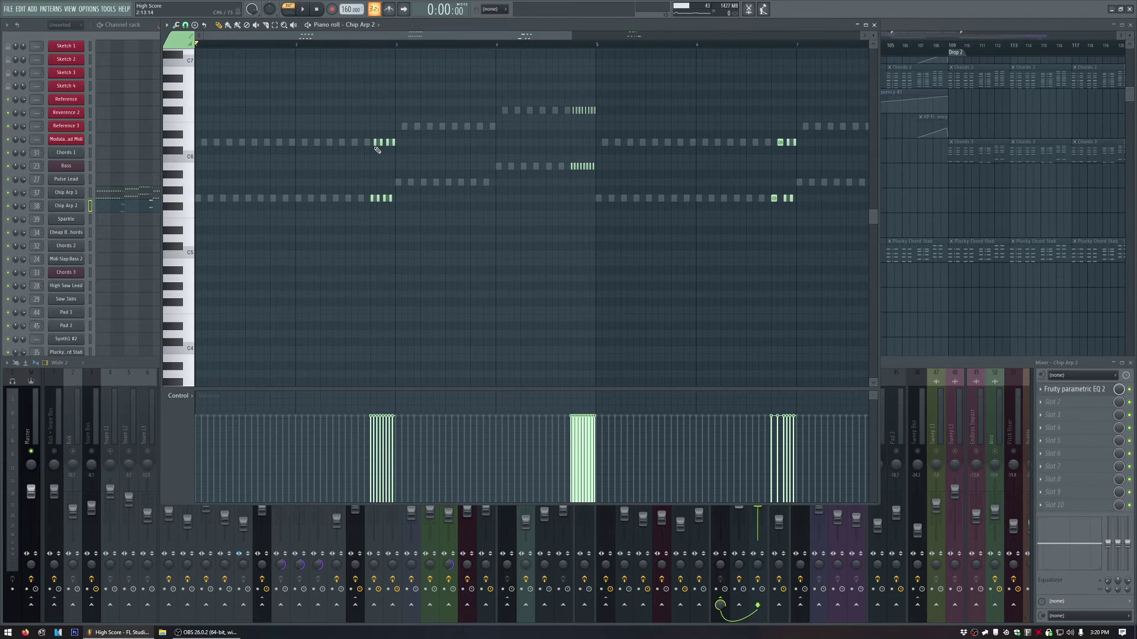
pyautogui.scroll(-2, 377, 150)
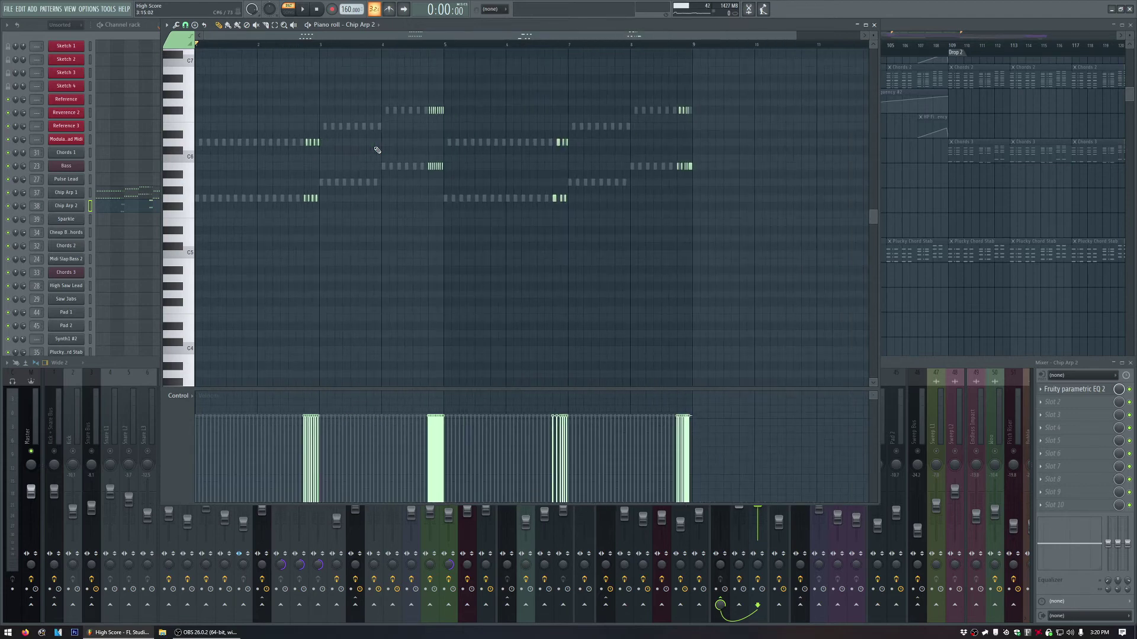
pyautogui.click(66, 192)
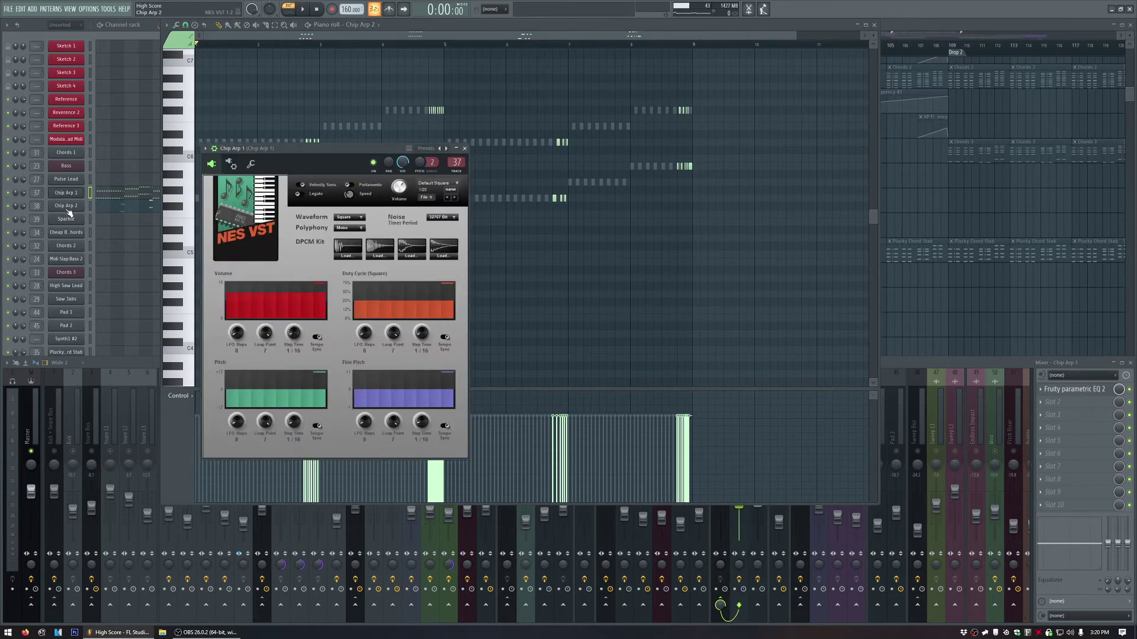
pyautogui.click(68, 209)
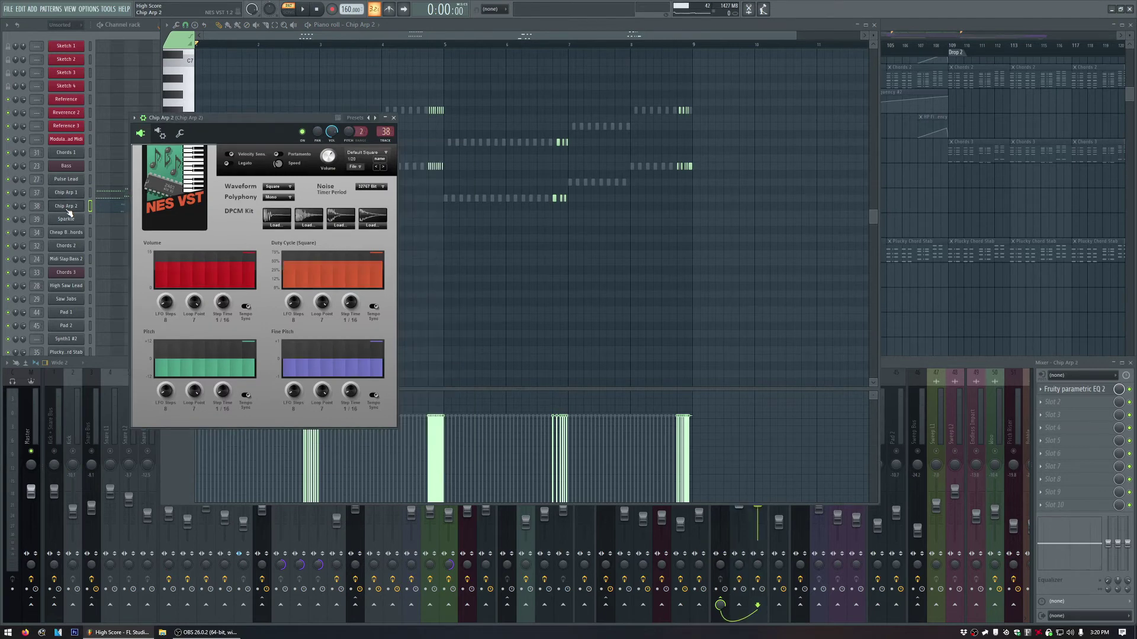
pyautogui.click(70, 195)
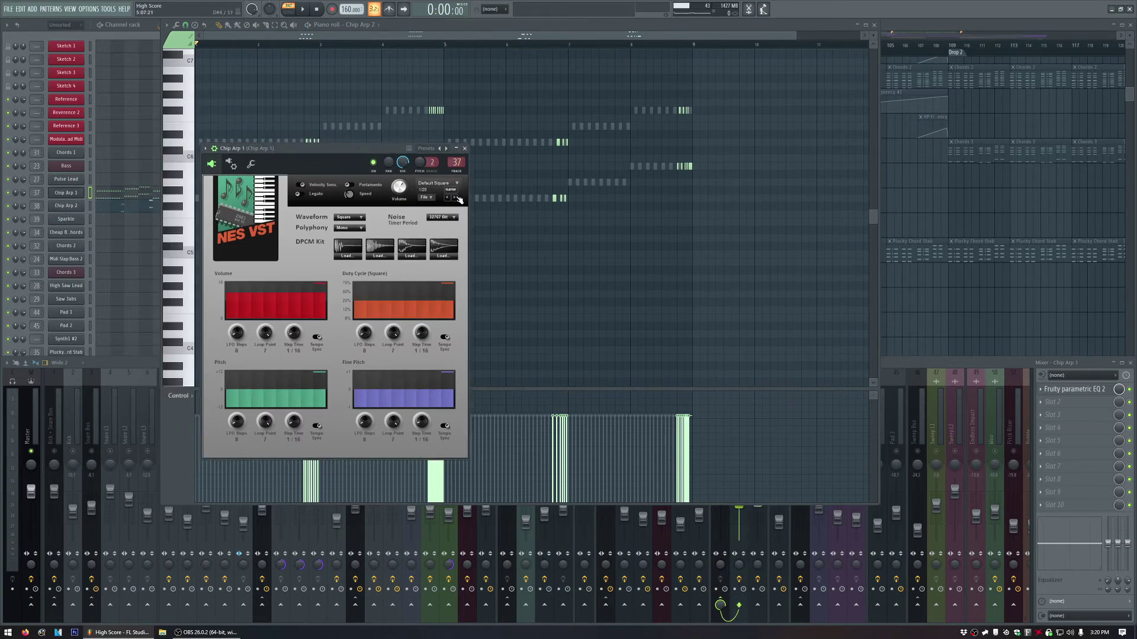
pyautogui.click(465, 149)
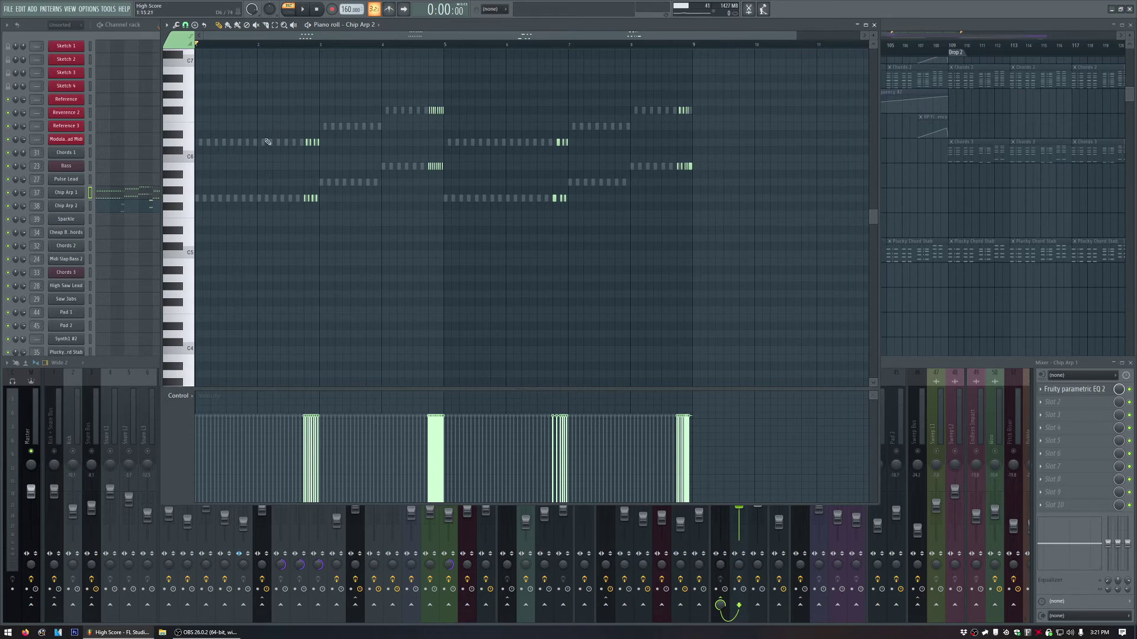
# Close the piano roll, return the song playhead to the CHIP marker and hide the mixer.
pyautogui.click(433, 46)
pyautogui.moveTo(488, 28); pyautogui.dragTo(539, 49)
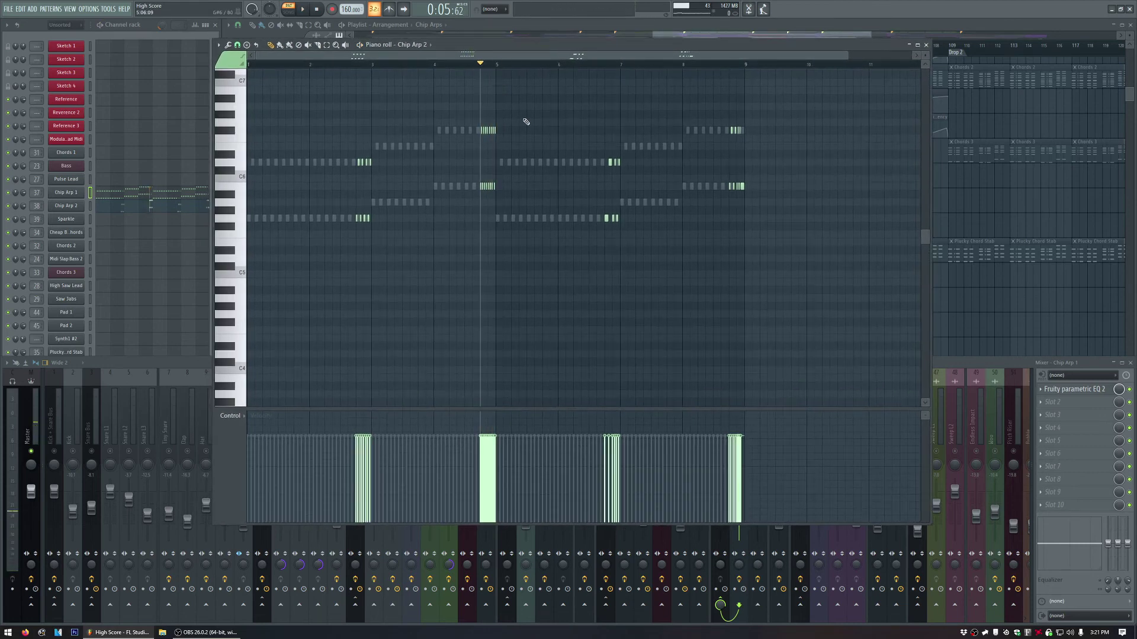
pyautogui.click(927, 45)
pyautogui.click(457, 47)
pyautogui.press('F9')
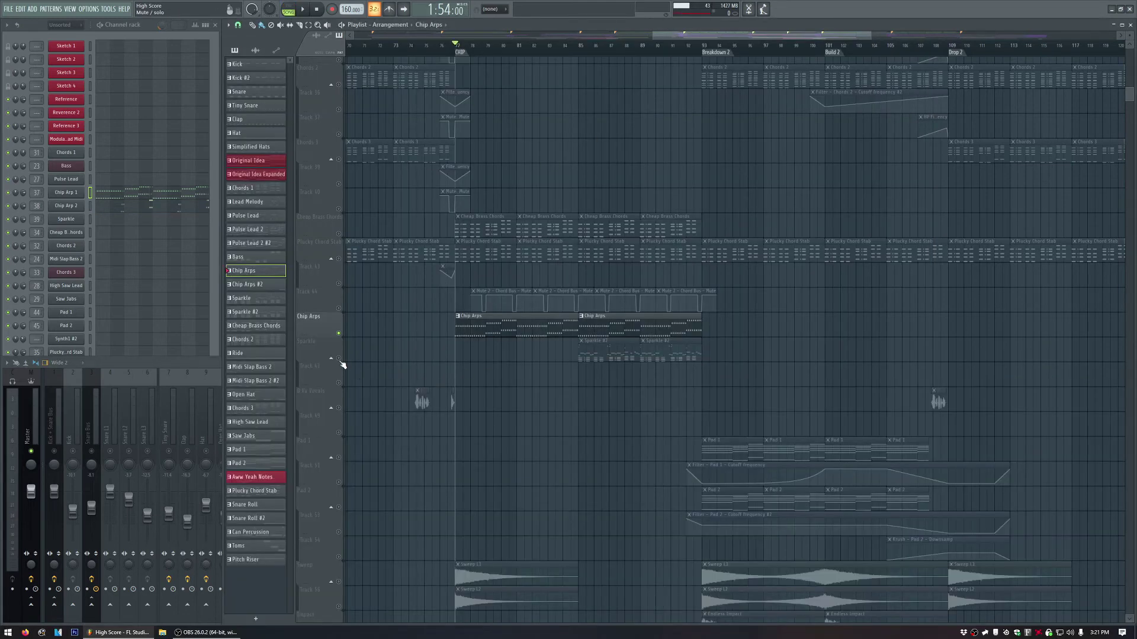
# Survey the Sparkle clips across the playlist, move the playhead to Intro and pick the Sparkle pattern.
pyautogui.hscroll(-15, 378, 344)
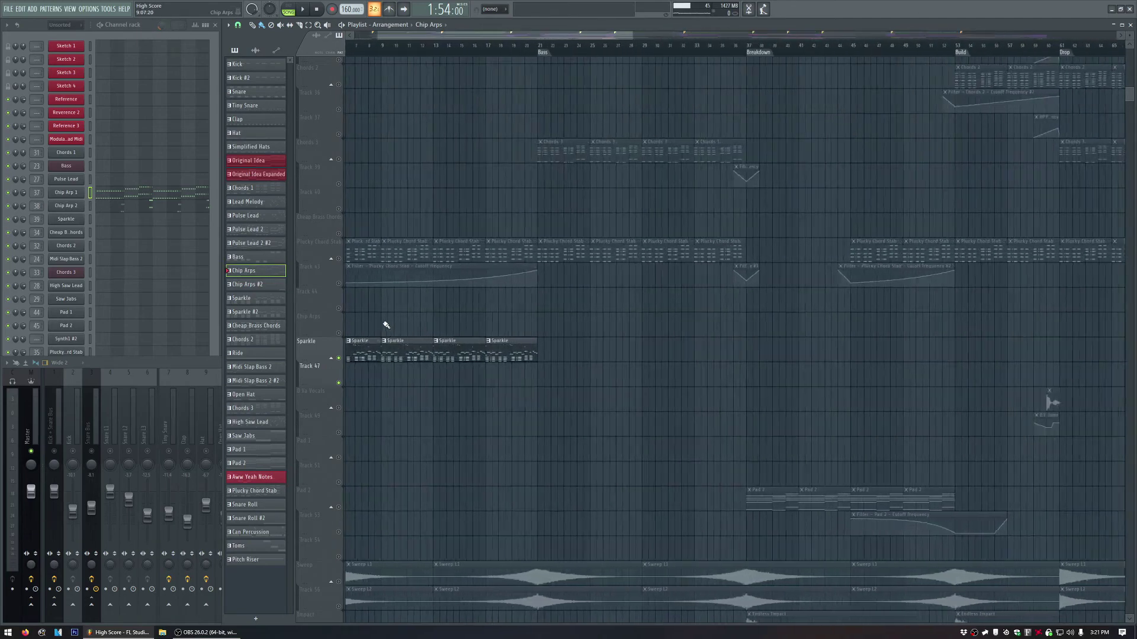
pyautogui.scroll(5, 489, 51)
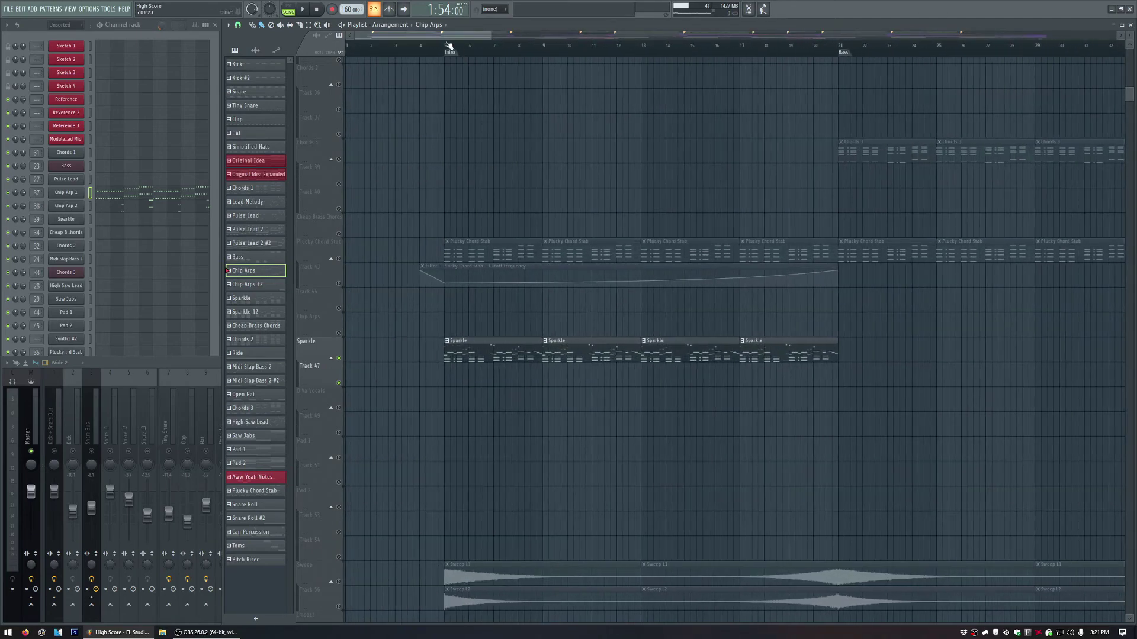
pyautogui.scroll(-5, 510, 153)
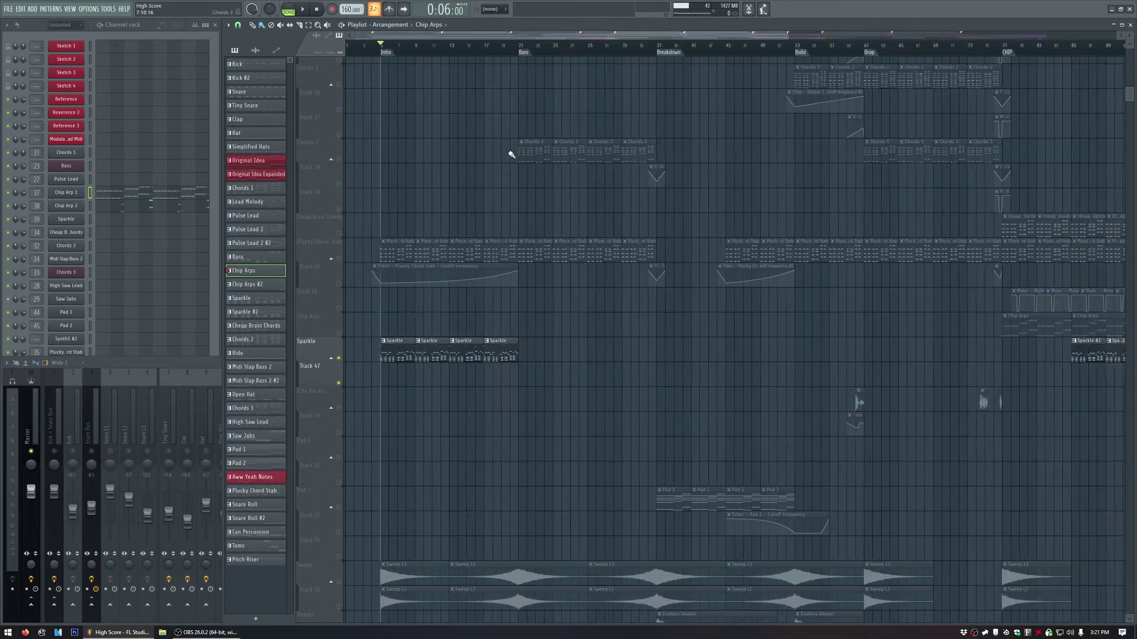
pyautogui.scroll(-1, 512, 154)
pyautogui.click(386, 346)
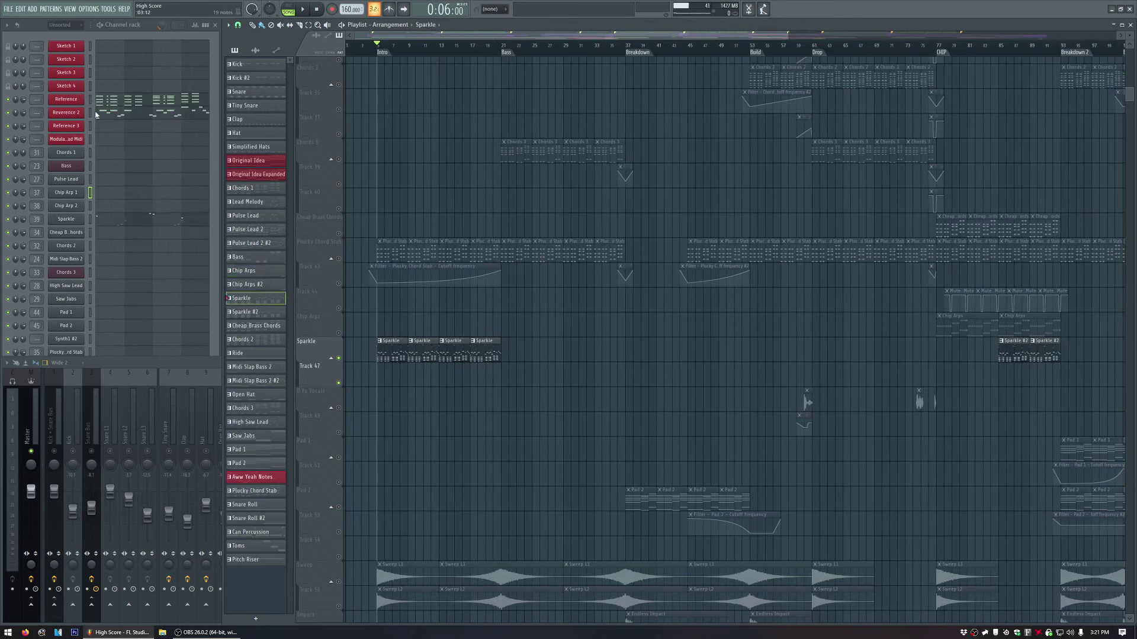
# Examine the Reverence 2 and Sparkle channel notes of the Sparkle pattern in the piano roll, then show the mixer.
pyautogui.click(147, 208)
pyautogui.scroll(5, 352, 118)
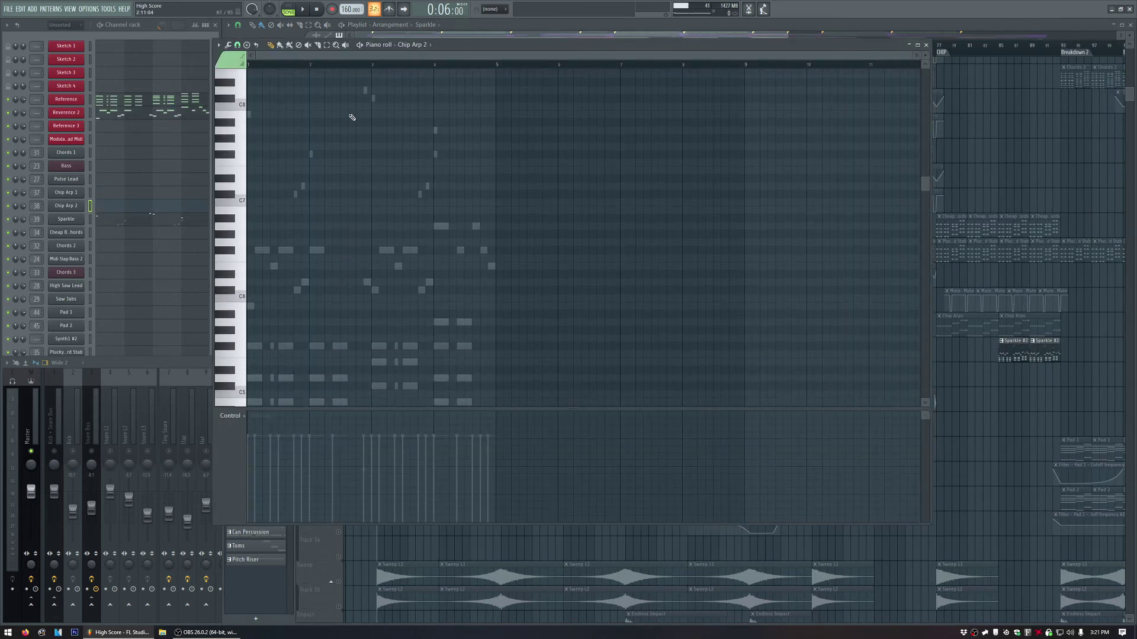
pyautogui.click(165, 114)
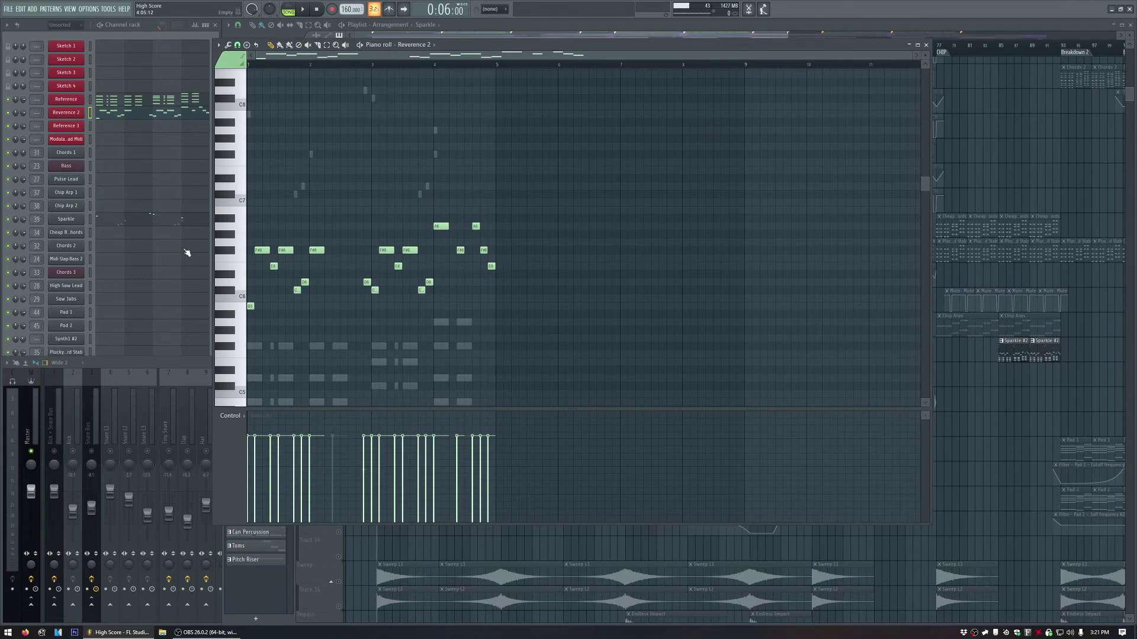
pyautogui.click(173, 223)
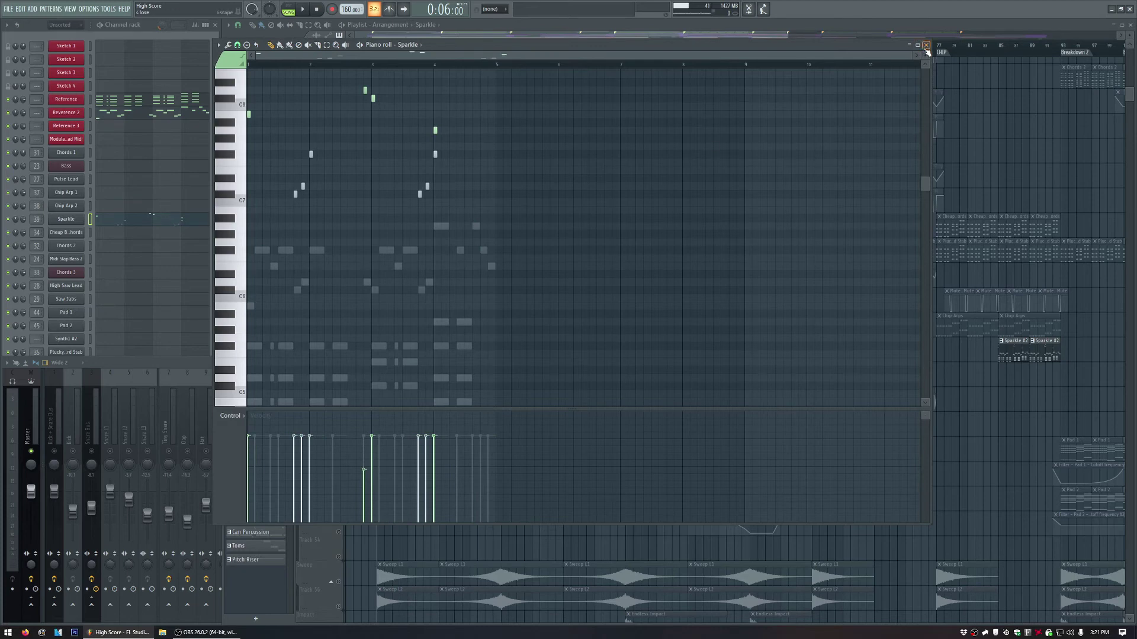
pyautogui.press('F9')
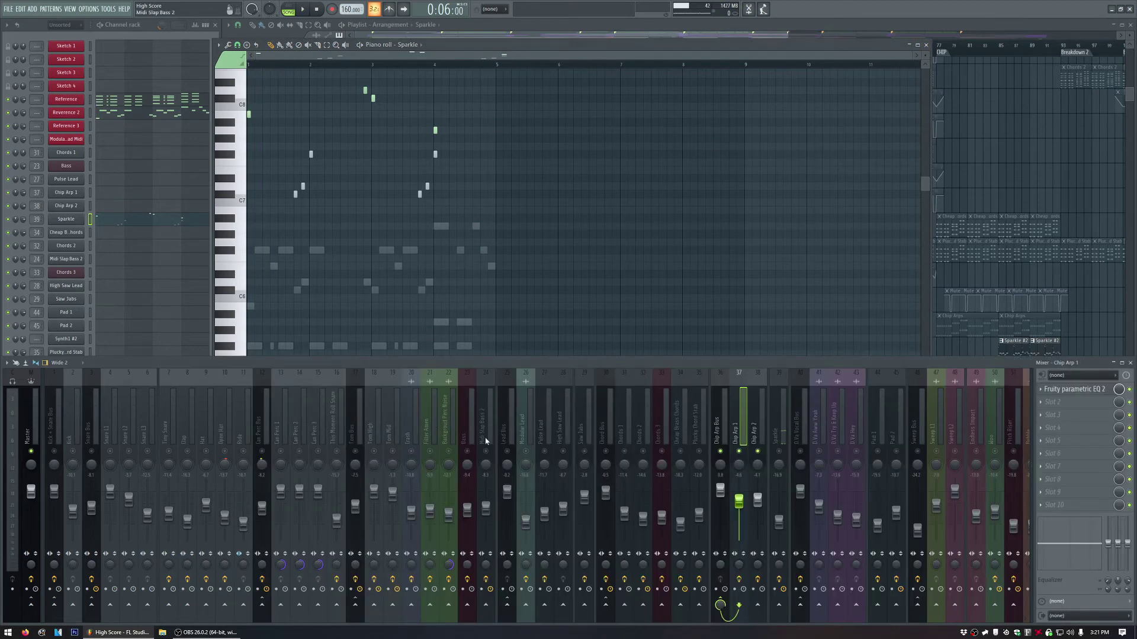
# Audition the Sparkle pattern from the Intro and close the piano roll.
pyautogui.press('space')
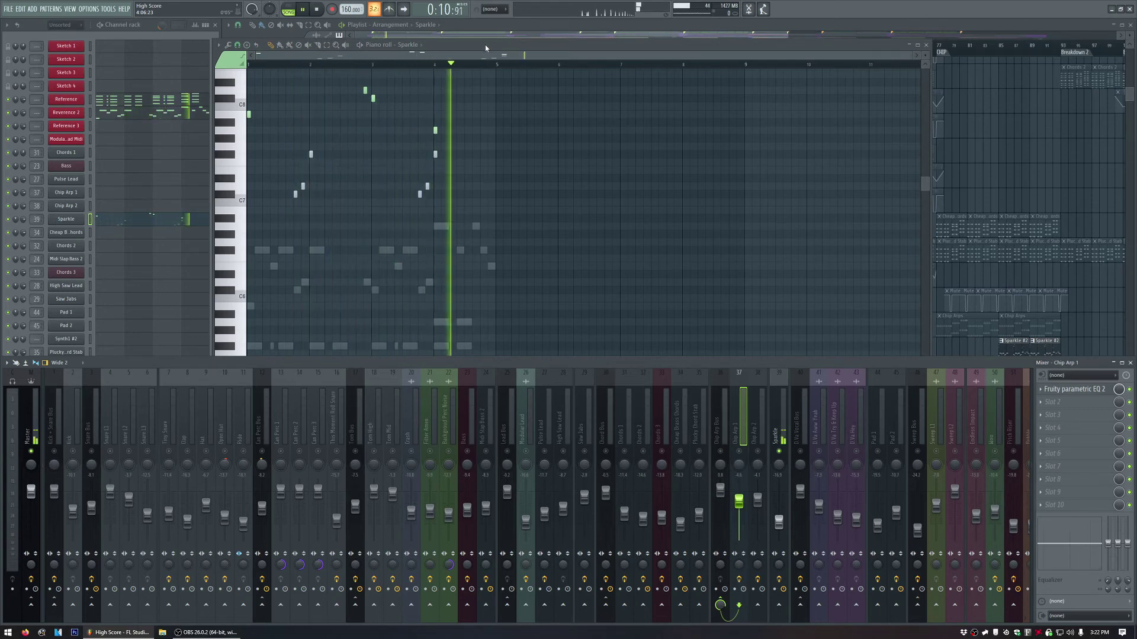
pyautogui.press('space')
pyautogui.click(926, 44)
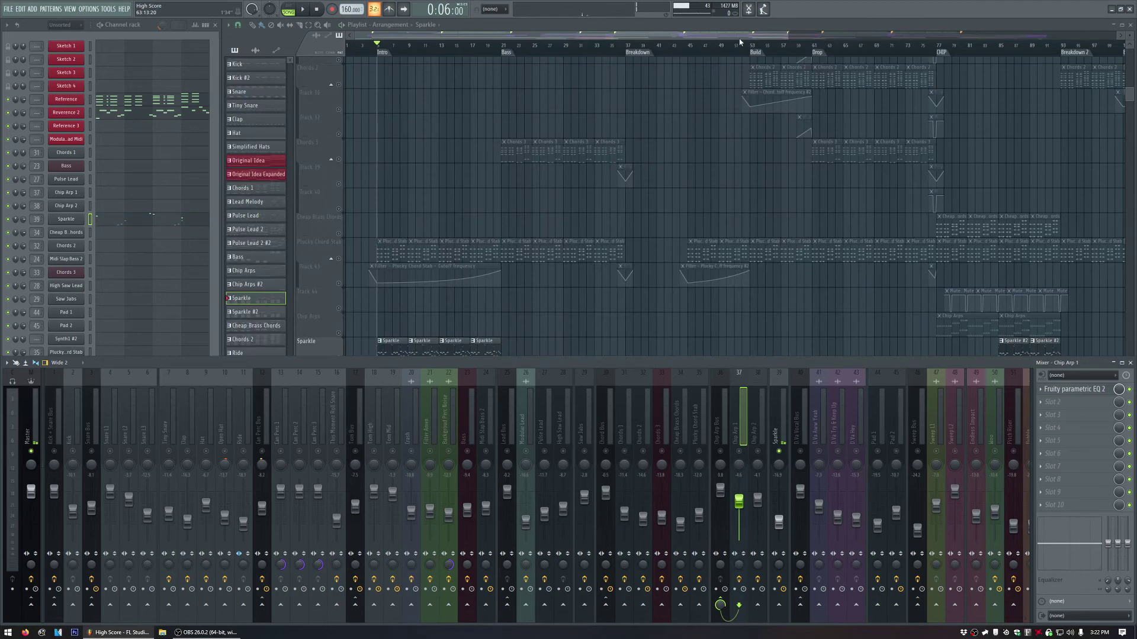
# Move the playhead to the first Sparkle #2 clip after CHIP, examine the pattern's Sparkle notes in the piano roll and play them.
pyautogui.moveTo(740, 42); pyautogui.dragTo(1033, 47)
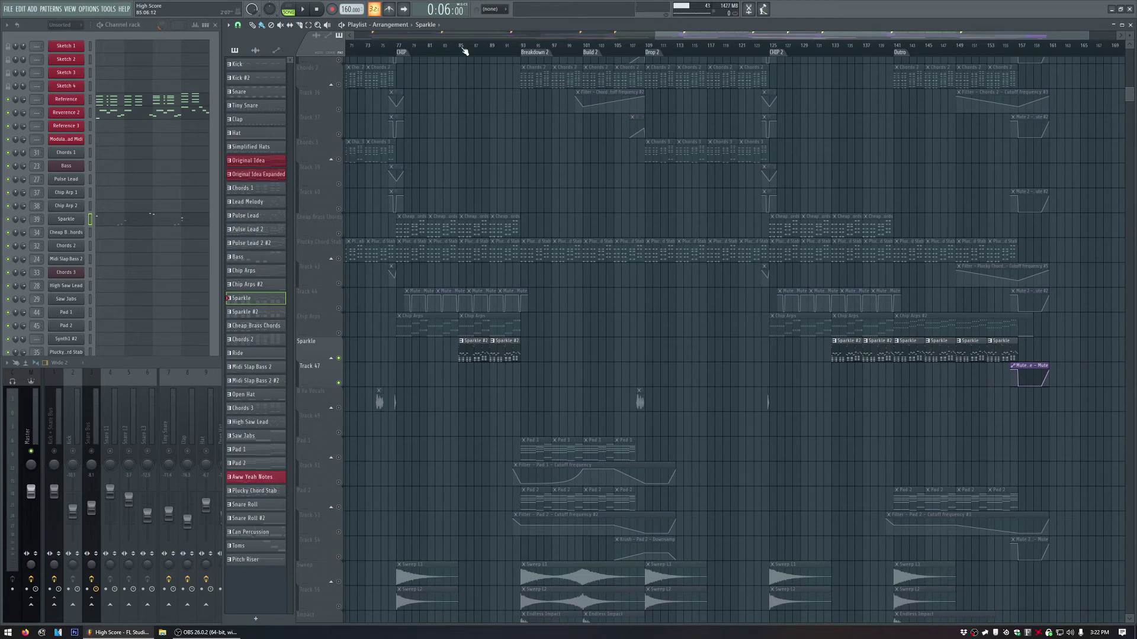
pyautogui.click(474, 353)
pyautogui.click(135, 225)
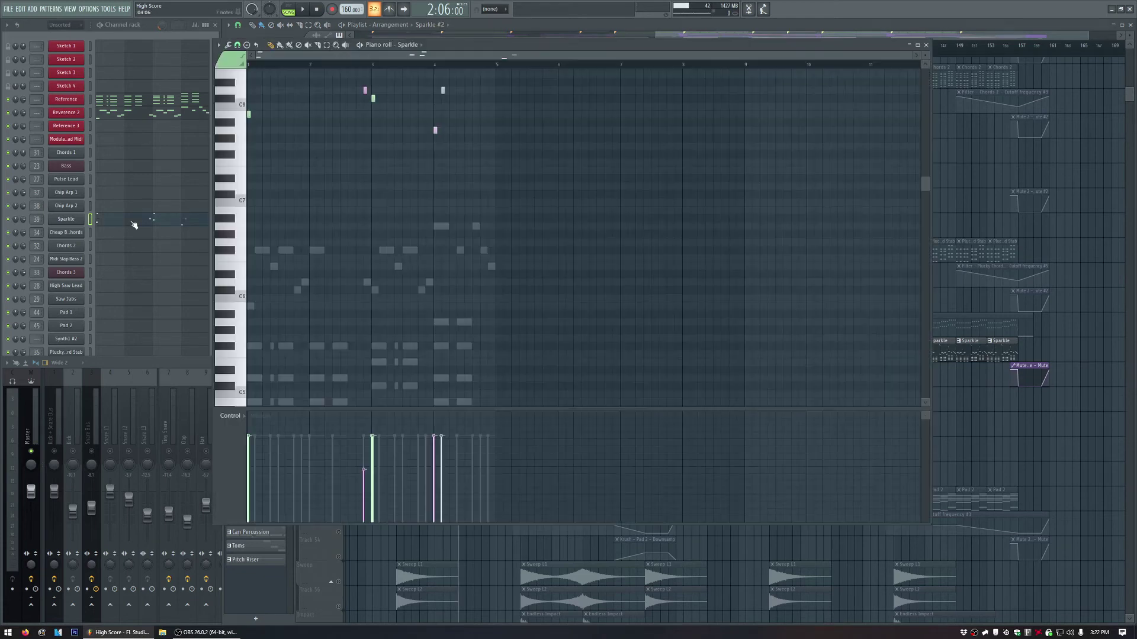
pyautogui.scroll(6, 327, 277)
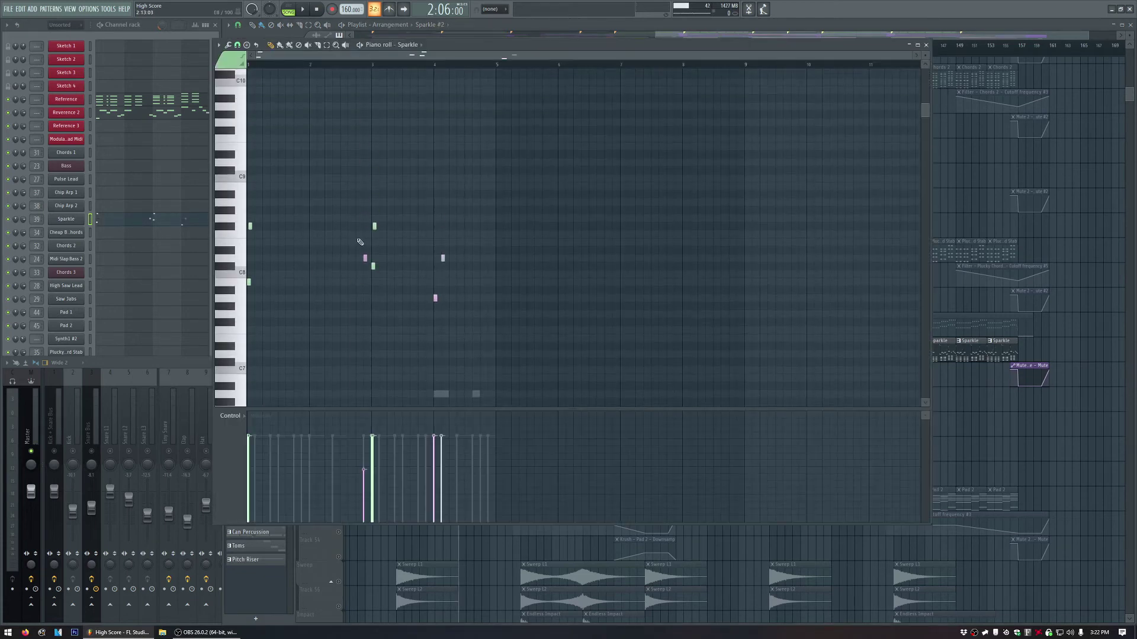
pyautogui.keyDown('ctrl'); pyautogui.scroll(8, 368, 245); pyautogui.keyUp('ctrl')
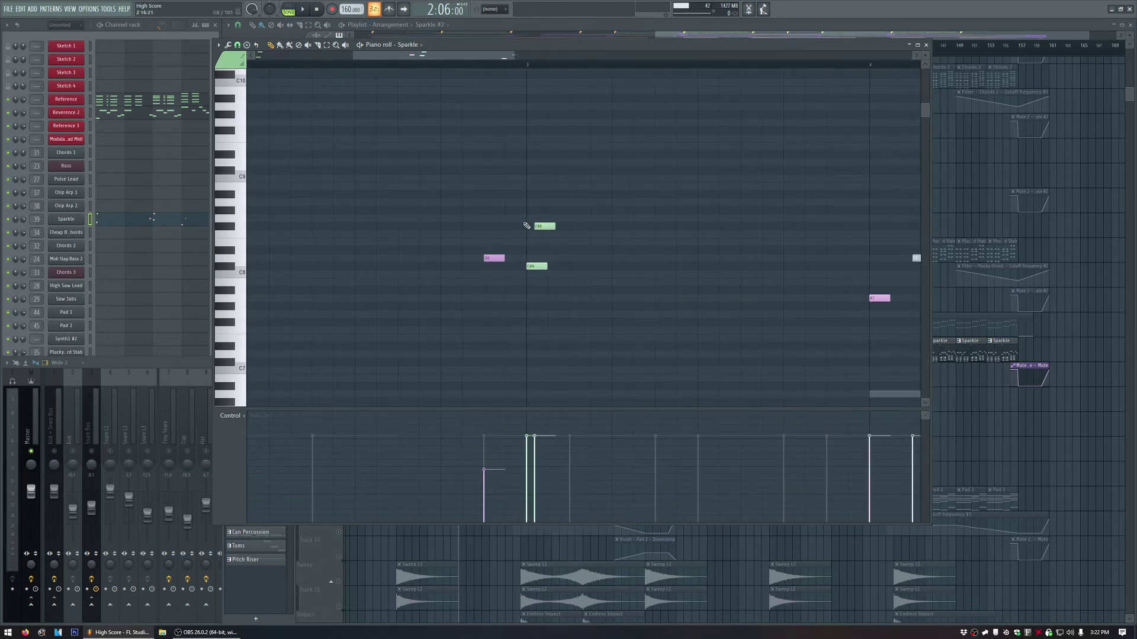
pyautogui.keyDown('ctrl'); pyautogui.scroll(4, 528, 227); pyautogui.keyUp('ctrl')
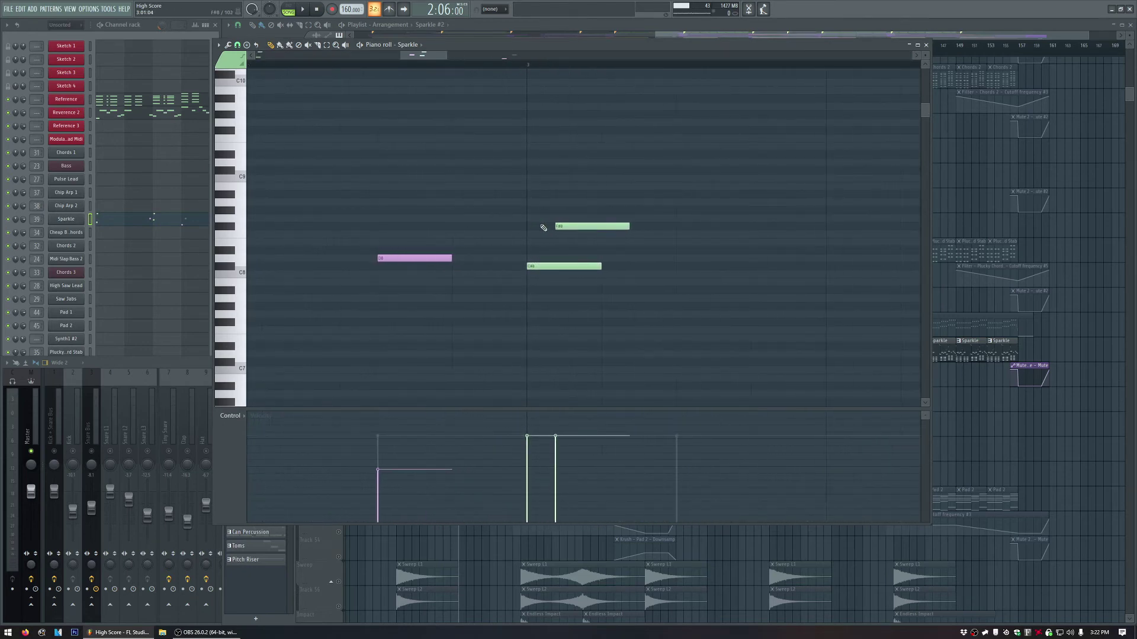
pyautogui.keyDown('ctrl'); pyautogui.scroll(-10, 543, 228); pyautogui.keyUp('ctrl')
pyautogui.press('space')
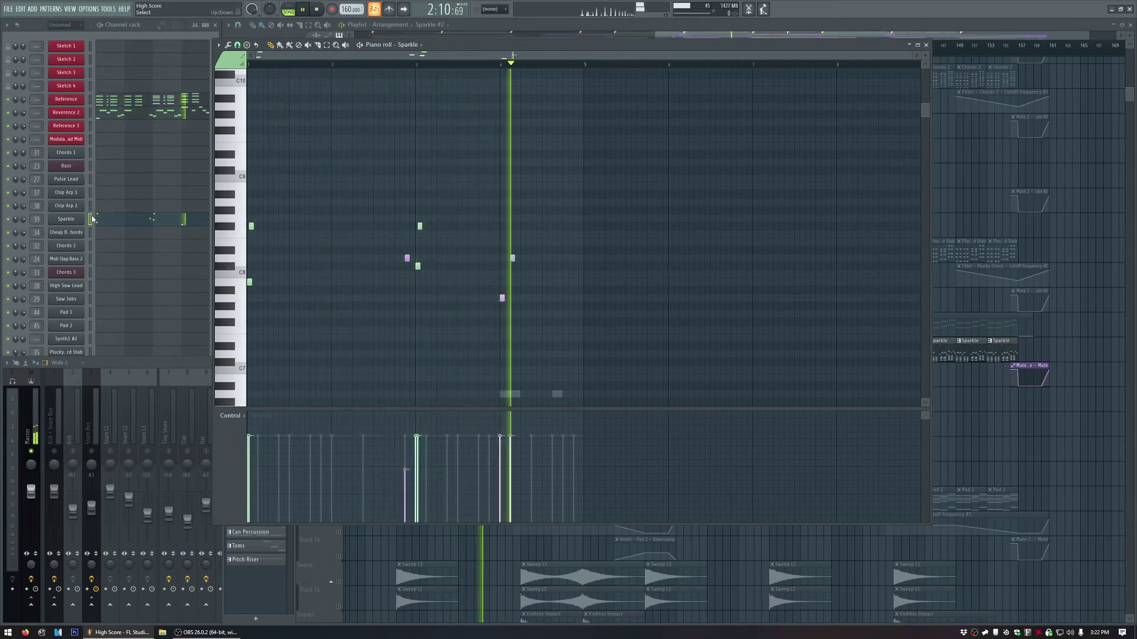
pyautogui.press('space')
# Inspect the Sparkle channel's FLEX preset and close both the synth and the piano roll.
pyautogui.click(68, 220)
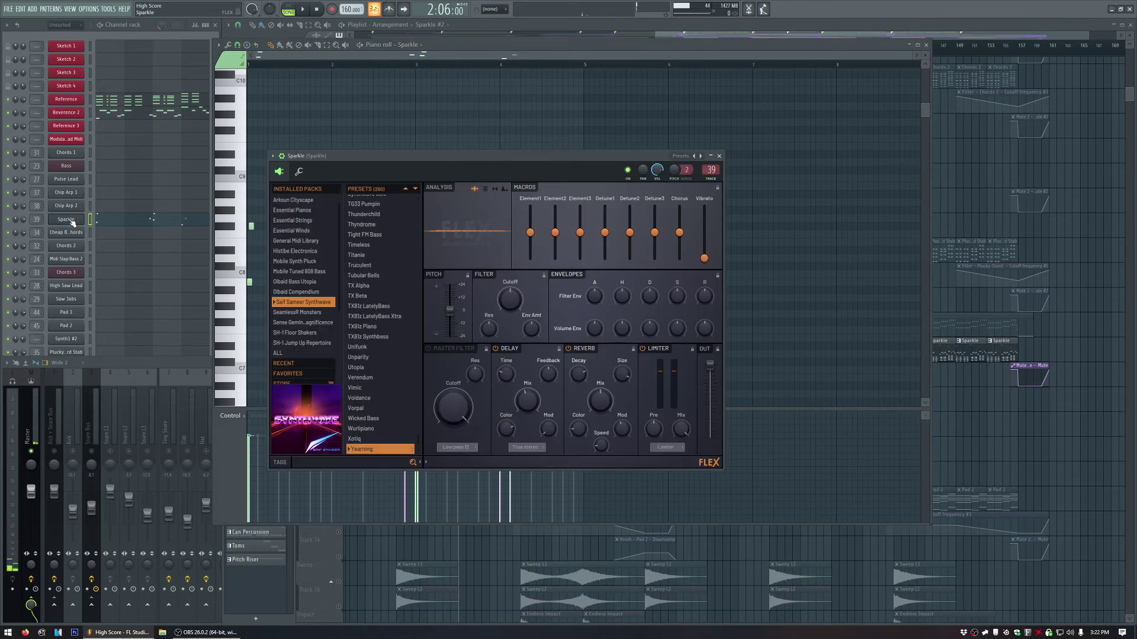
pyautogui.click(720, 156)
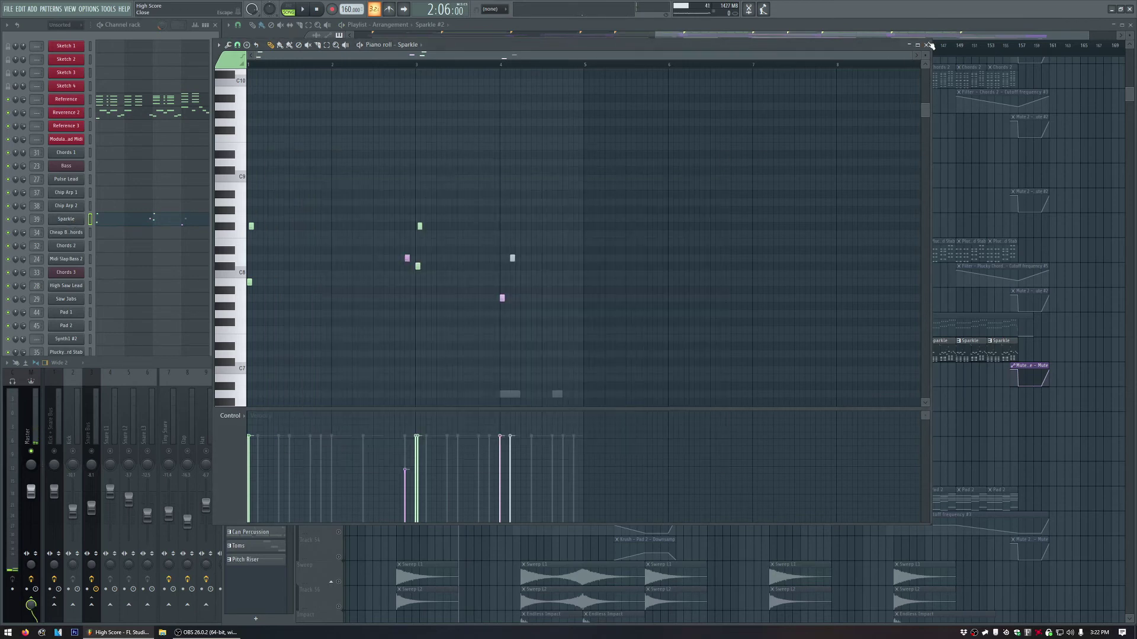
pyautogui.click(927, 45)
# Move the playhead to Outro and back to the first Sparkle #2 clip after CHIP 2, surveying the Sparkle clips there.
pyautogui.click(897, 51)
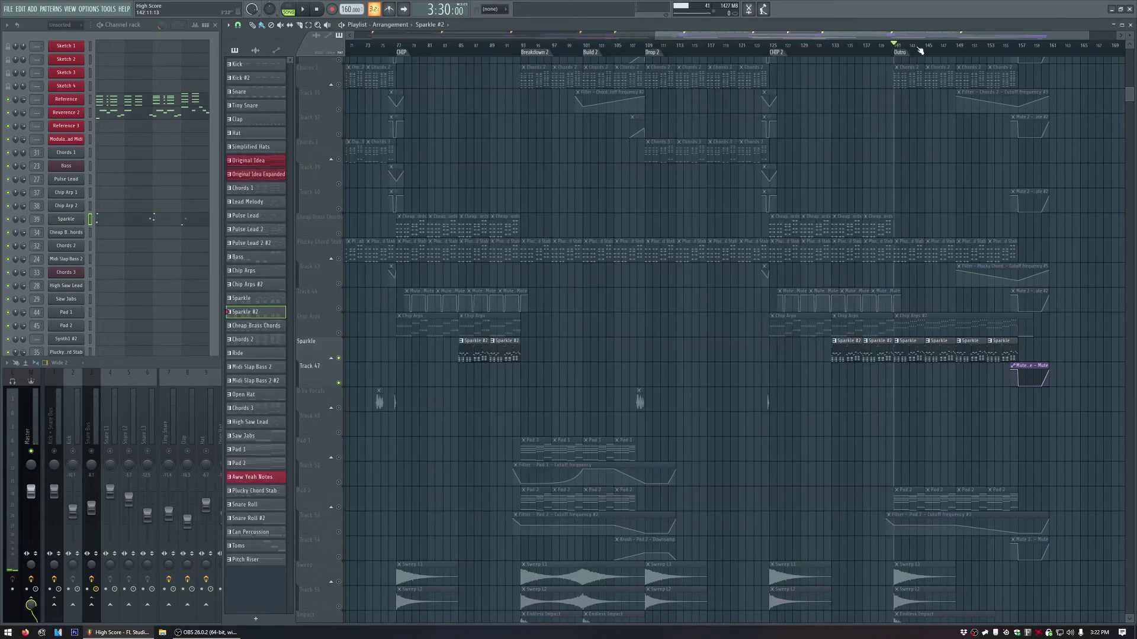
pyautogui.scroll(2, 986, 47)
pyautogui.click(739, 53)
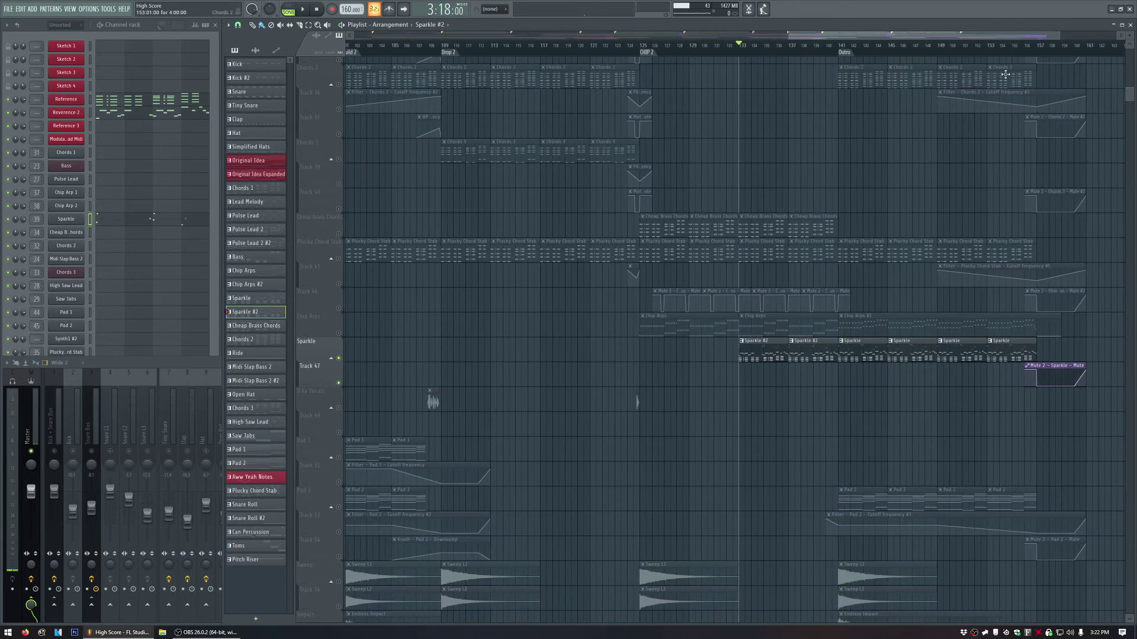
pyautogui.scroll(-3, 908, 323)
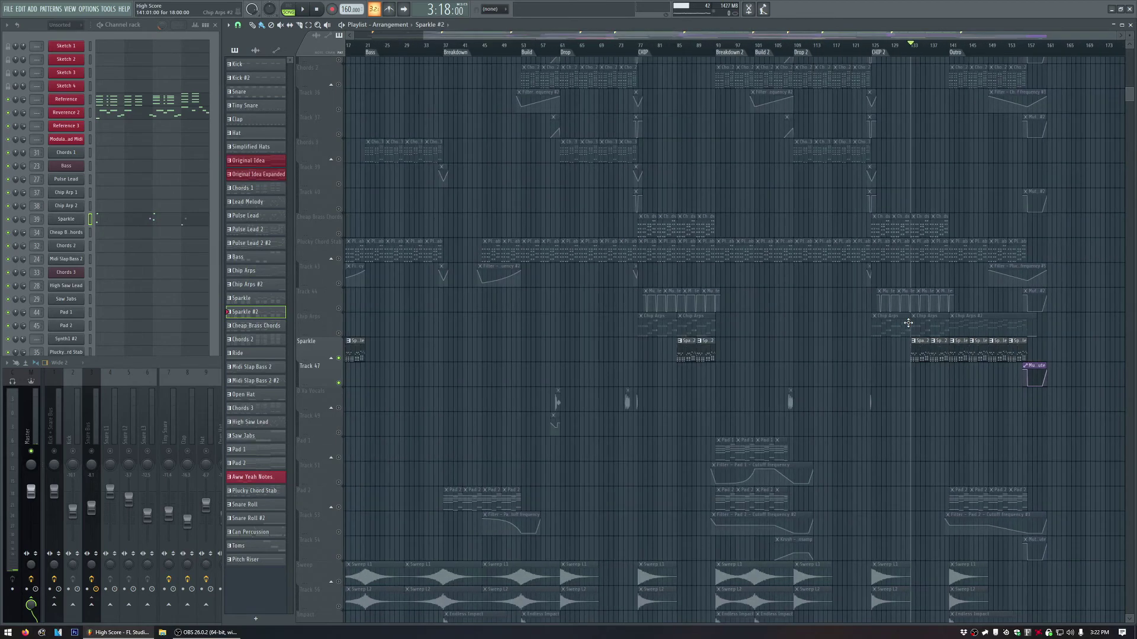
# Solo the D.Va Vocals track and place the song playhead at the vocal clip just before Drop.
pyautogui.scroll(-2, 845, 287)
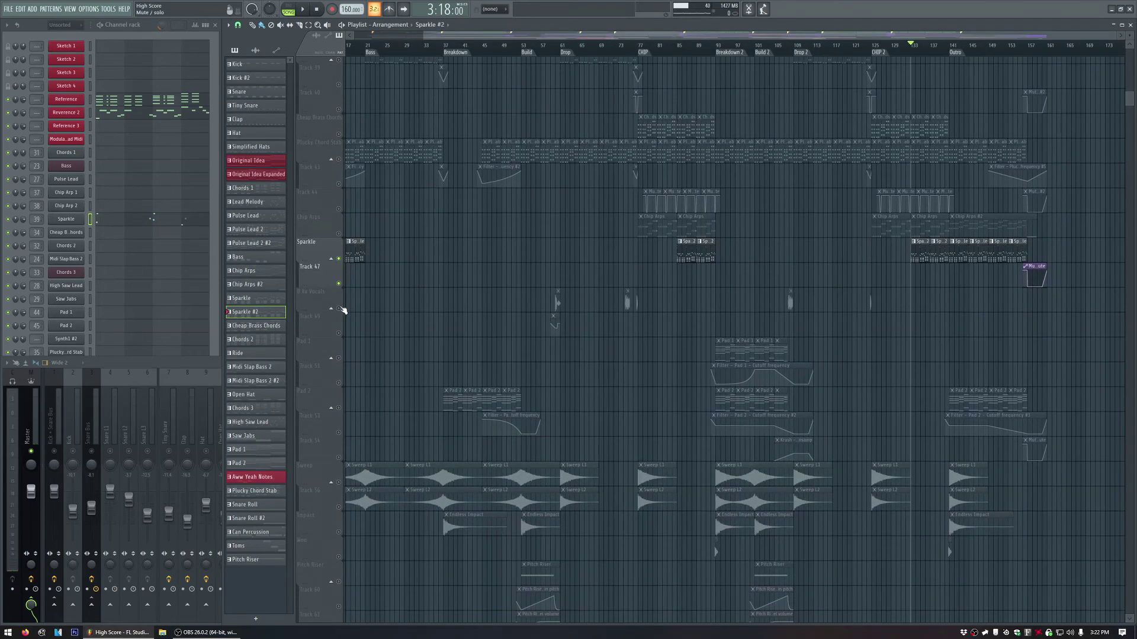
pyautogui.click(557, 51)
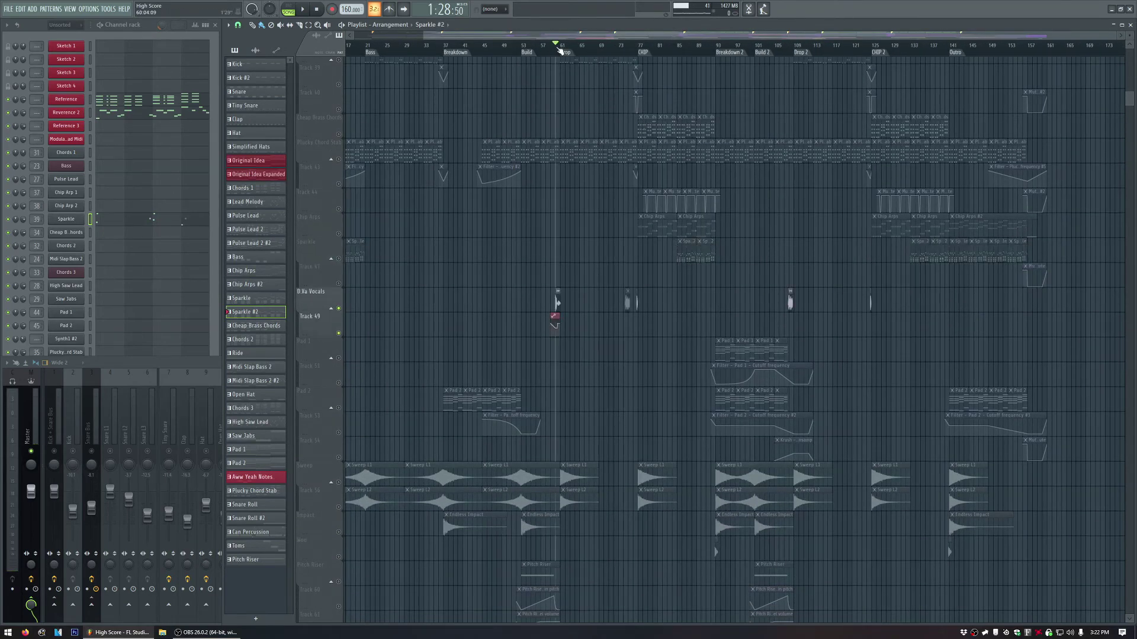
pyautogui.scroll(4, 558, 51)
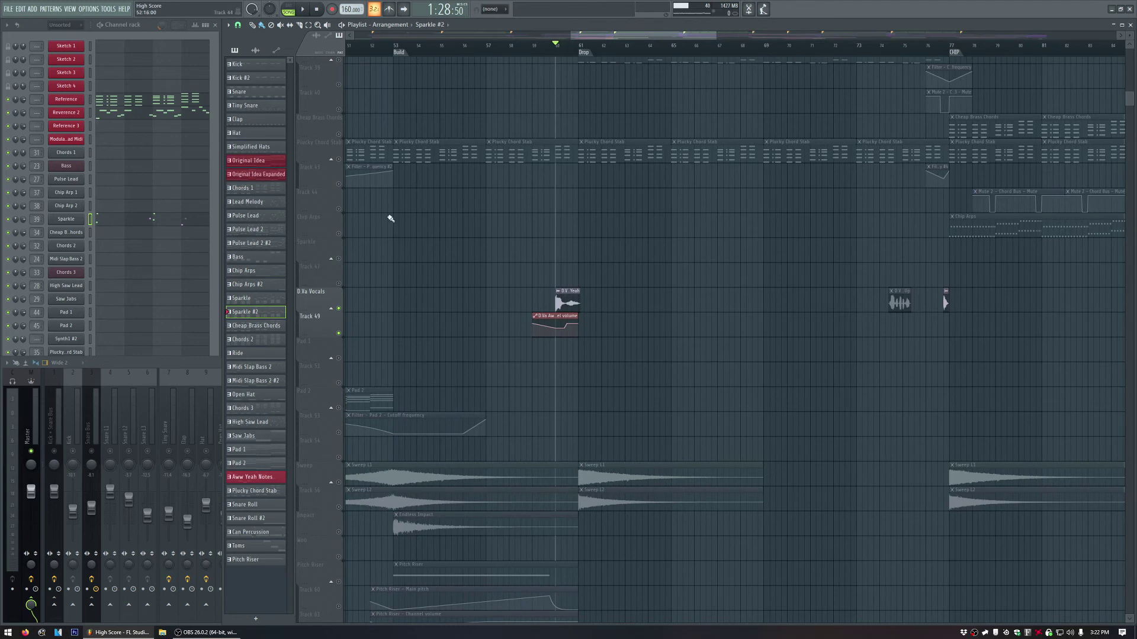
# Solo the Sparkle track again and check the Fruity Mute 2 and Fruity parametric EQ 2 effects on its mixer track.
pyautogui.click(344, 261)
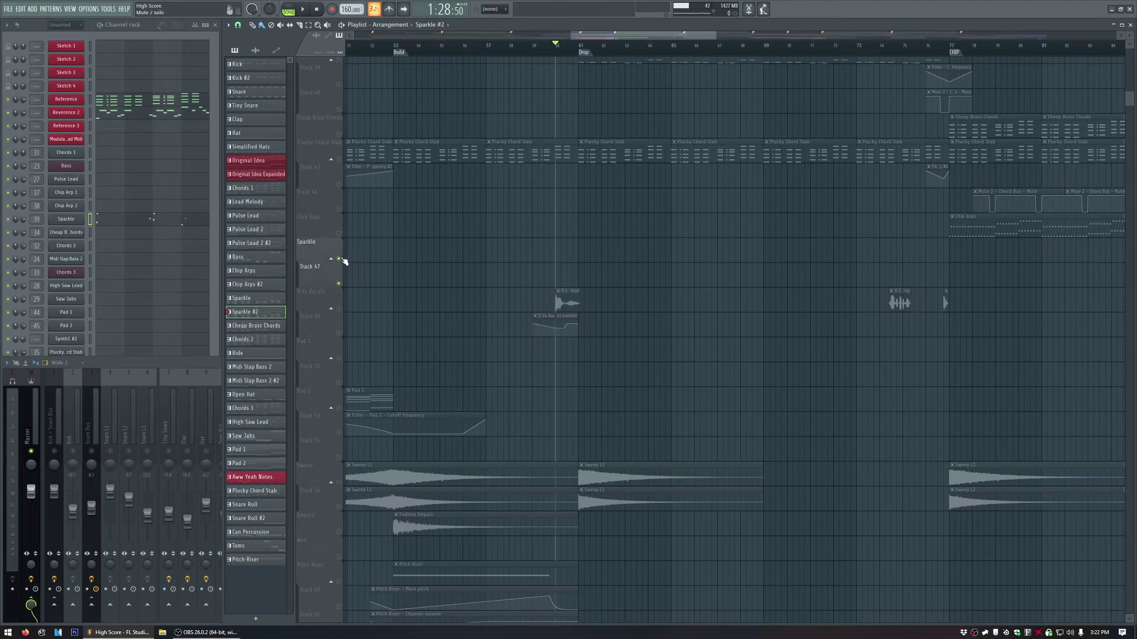
pyautogui.click(341, 259)
pyautogui.click(1088, 395)
pyautogui.click(1089, 395)
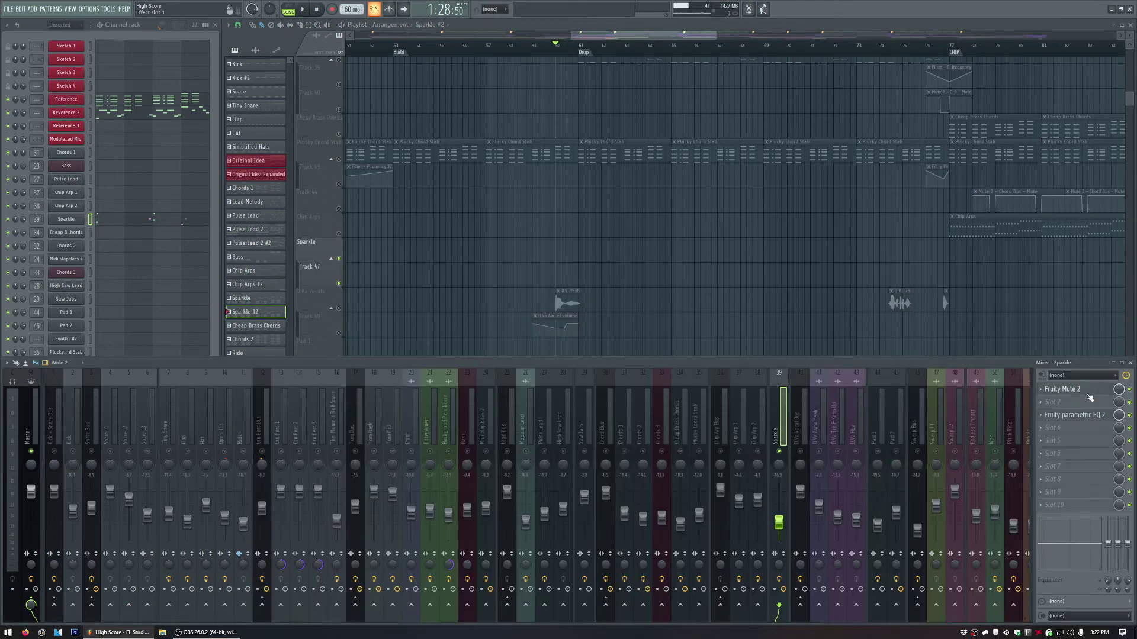
pyautogui.click(1087, 416)
pyautogui.click(1087, 415)
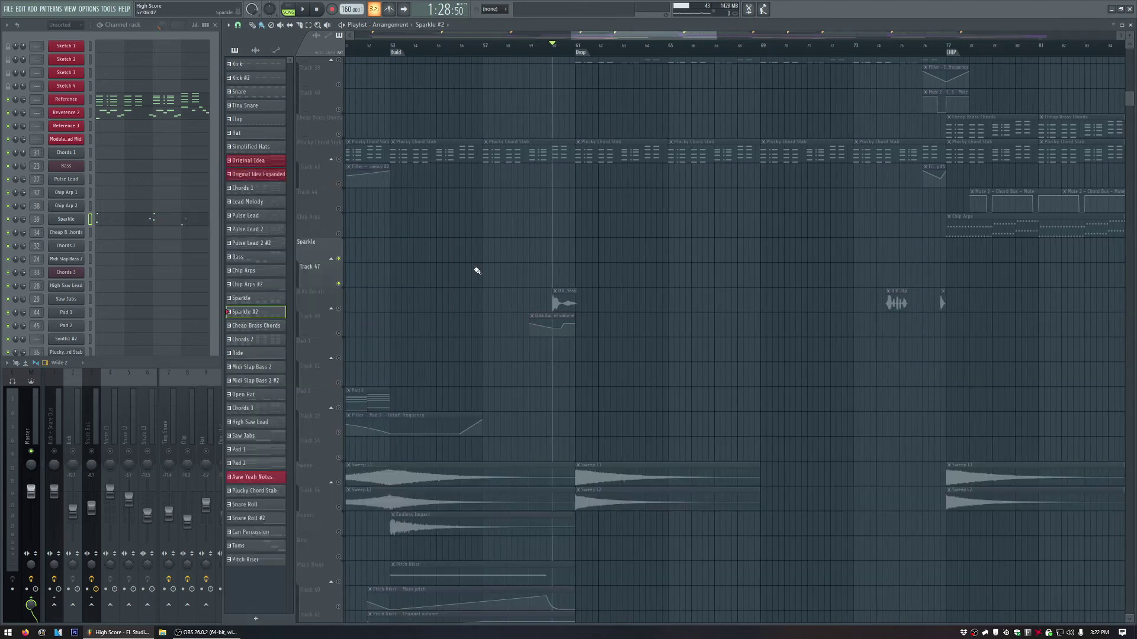
# Solo the D.Va Vocals track with its volume automation in the playlist.
pyautogui.rightClick(347, 308)
pyautogui.press('Escape')
pyautogui.click(341, 309)
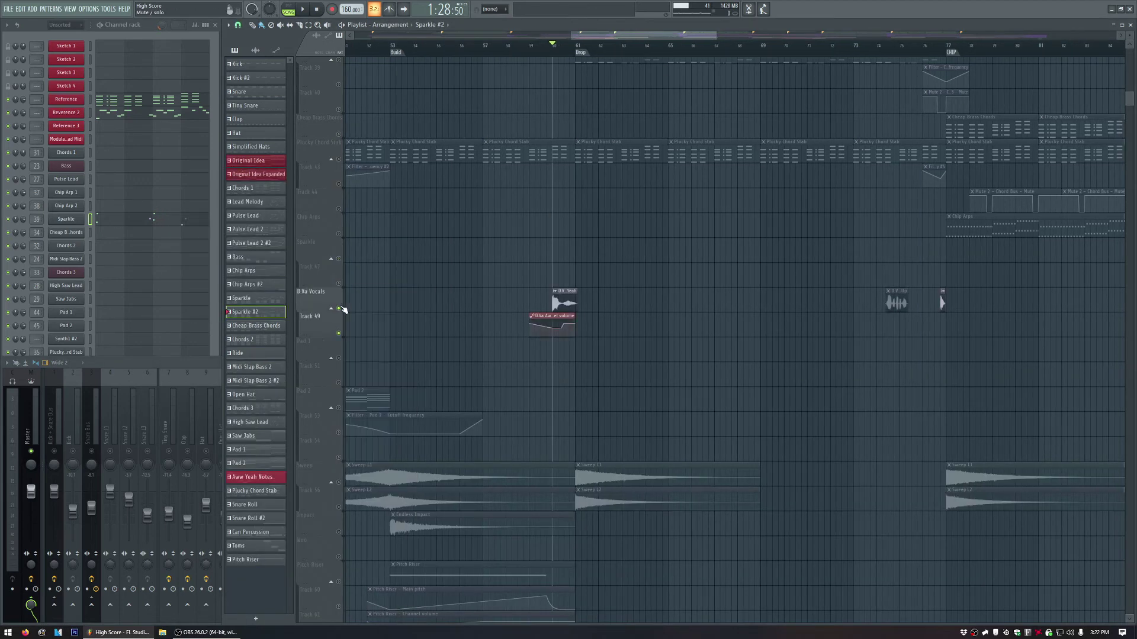
# Solo the D.Va Vocal Bus in the mixer and check the effect slots of the Hey, Try & Keep Up and Aww Yeah tracks.
pyautogui.press('F9')
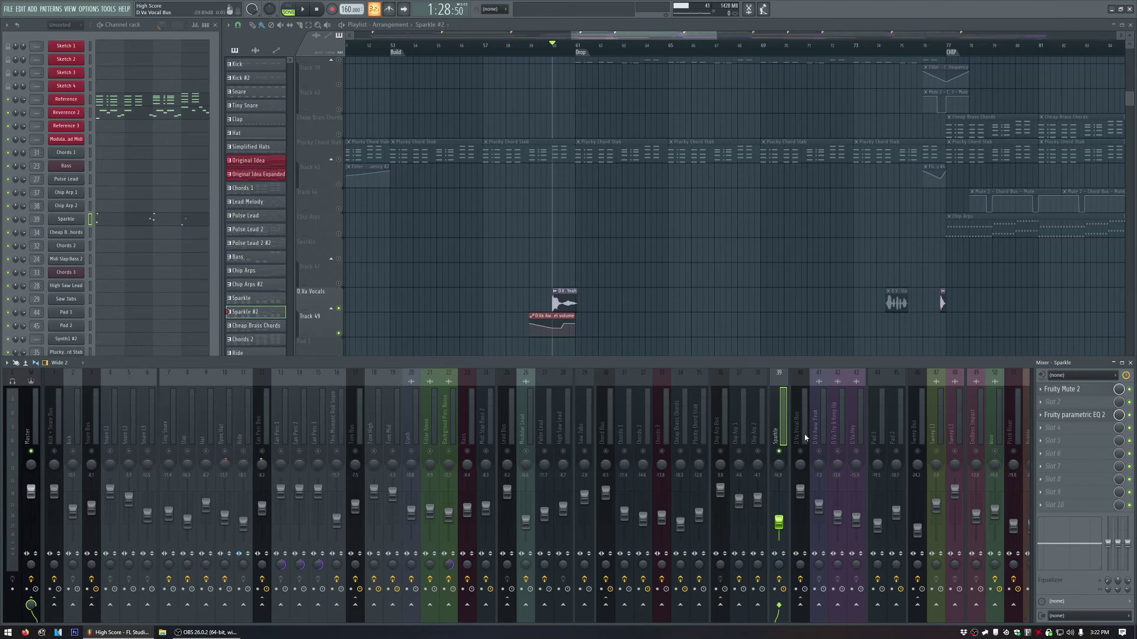
pyautogui.rightClick(799, 452)
pyautogui.click(856, 415)
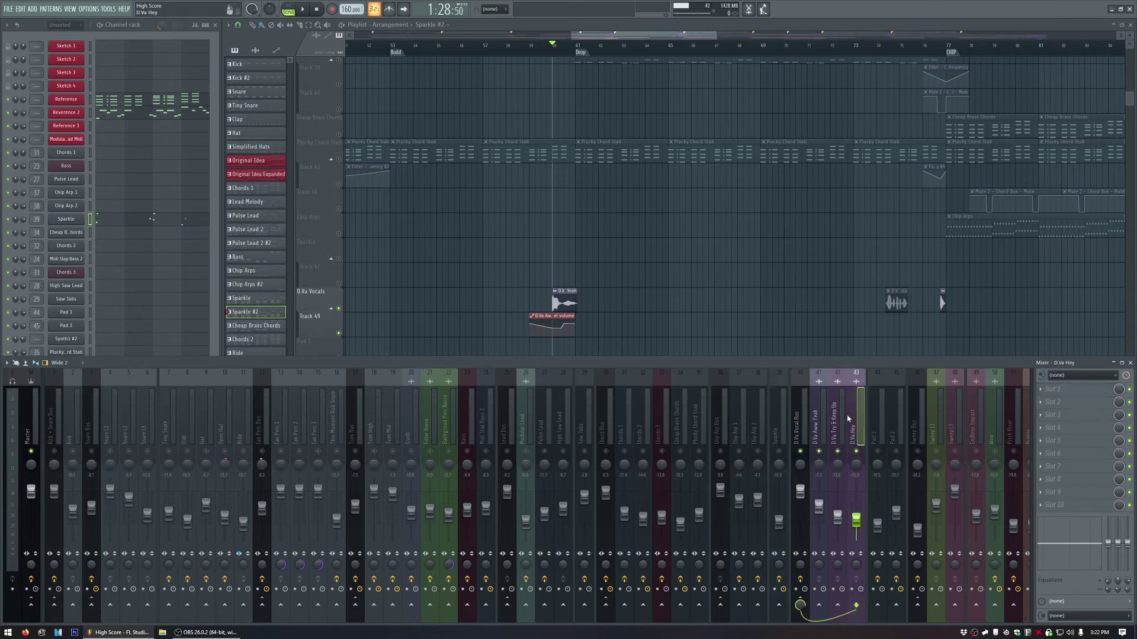
pyautogui.click(837, 414)
pyautogui.click(817, 422)
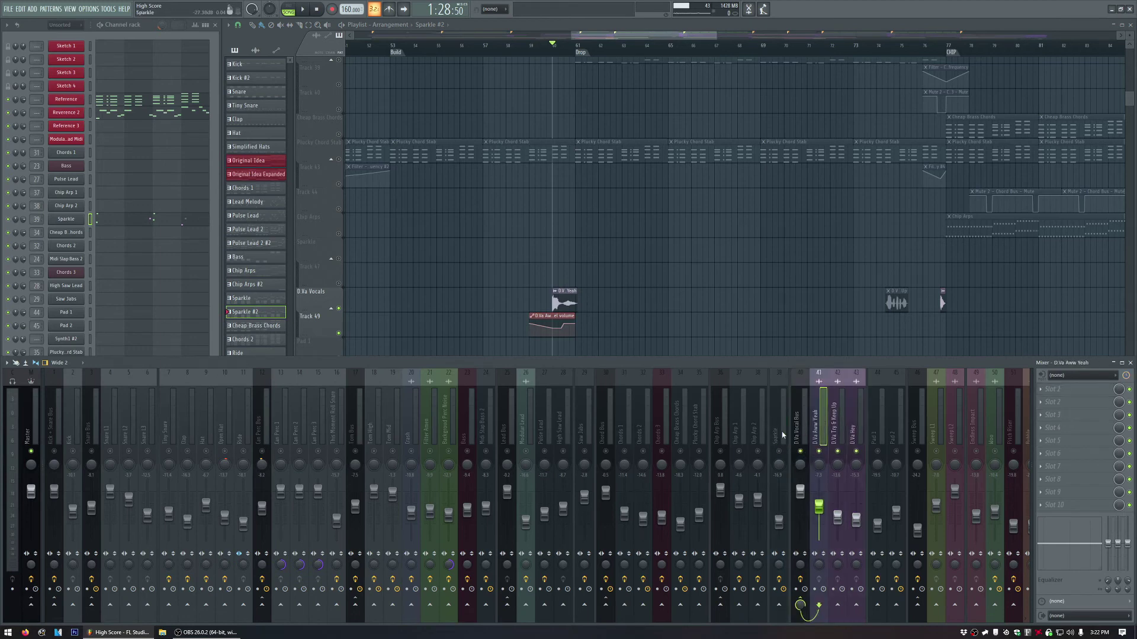
# Inspect the Raum reverb on the D.Va Vocal Bus and open its Dynamics patch.
pyautogui.click(800, 420)
pyautogui.click(1066, 403)
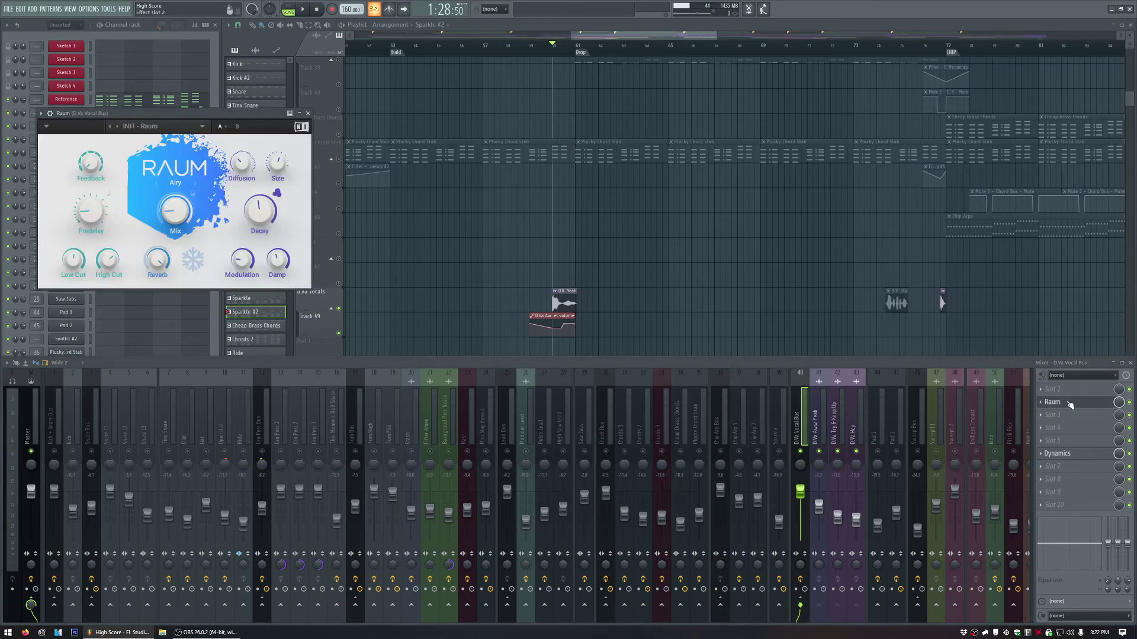
pyautogui.click(1070, 404)
pyautogui.click(1091, 455)
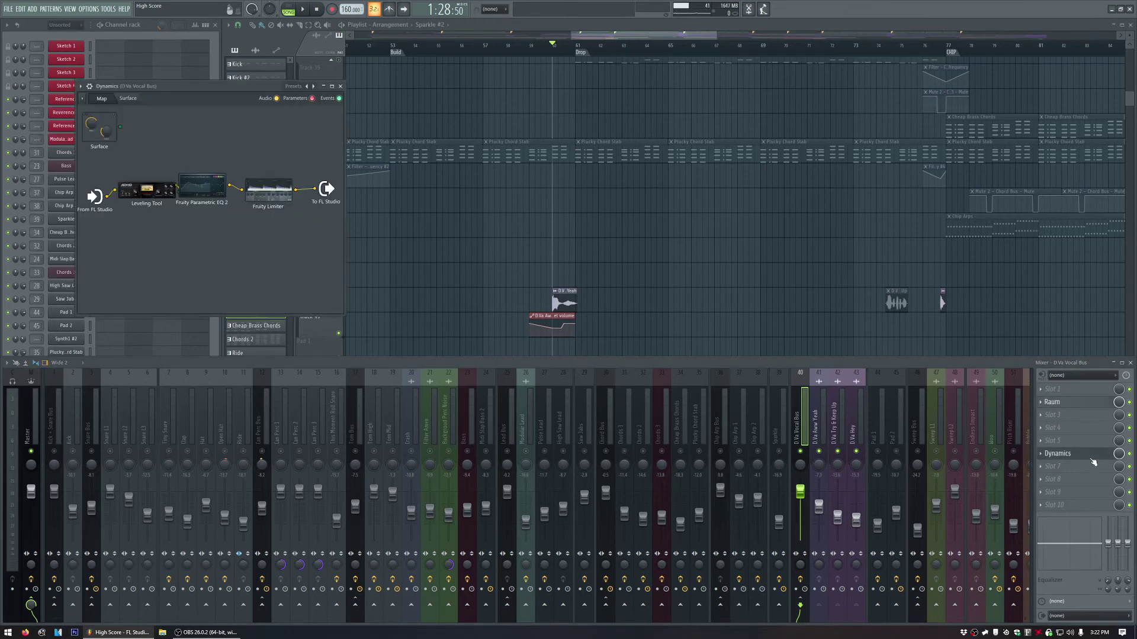
# Enlarge the Dynamics patch map and examine the settings of its Leveling Tool, Fruity Parametric EQ 2 and Fruity Limiter.
pyautogui.moveTo(345, 314); pyautogui.dragTo(654, 373)
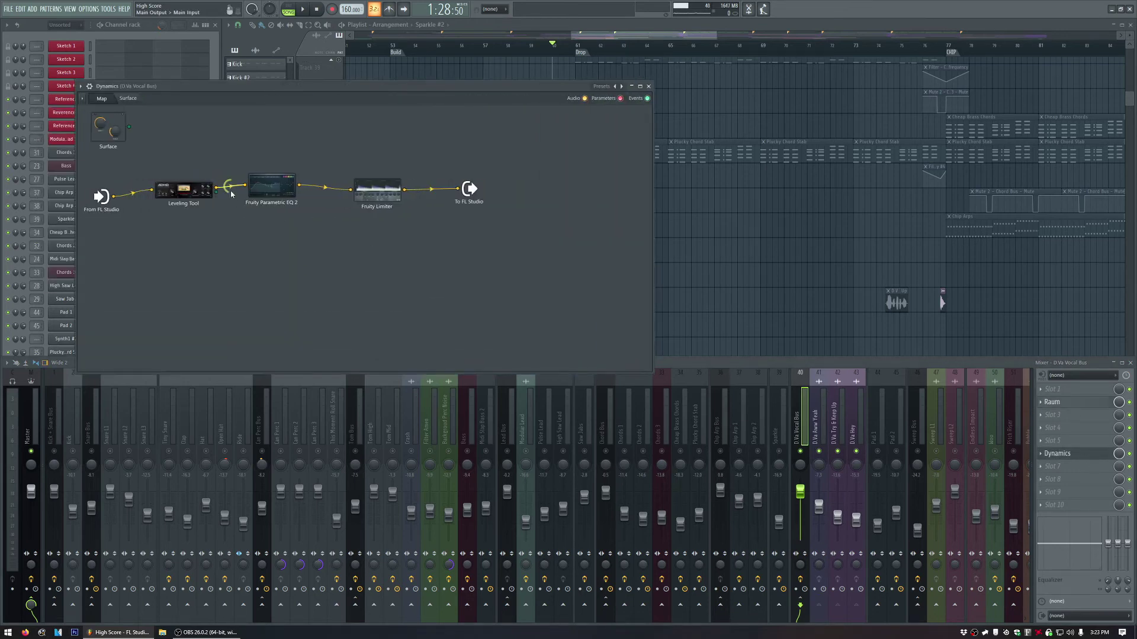
pyautogui.click(208, 199)
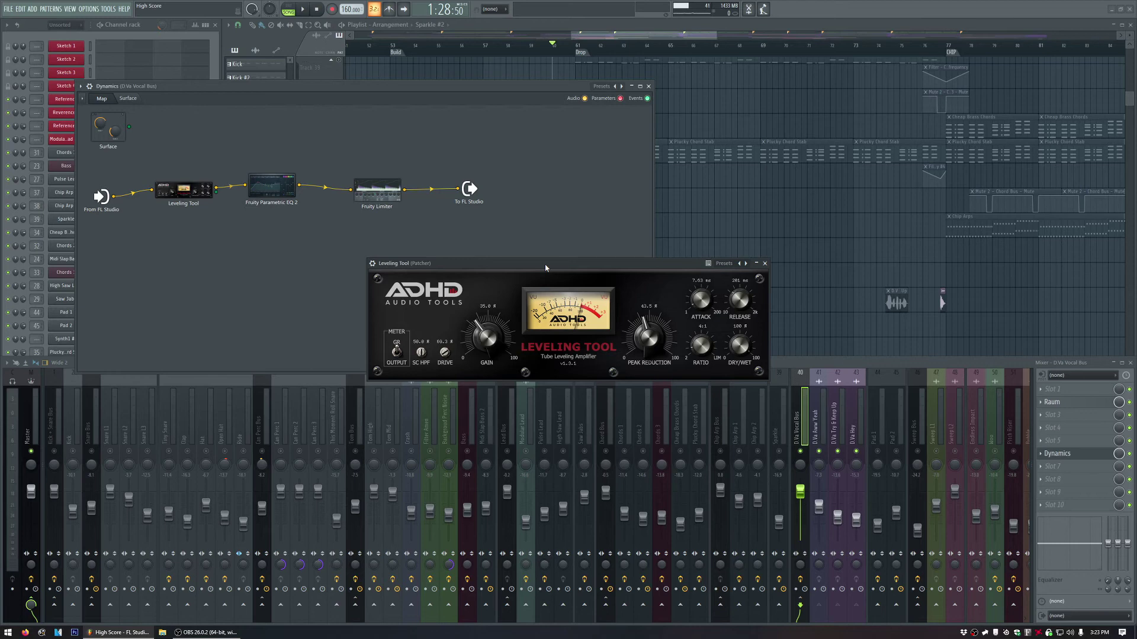
pyautogui.moveTo(545, 265); pyautogui.dragTo(327, 239)
pyautogui.click(278, 195)
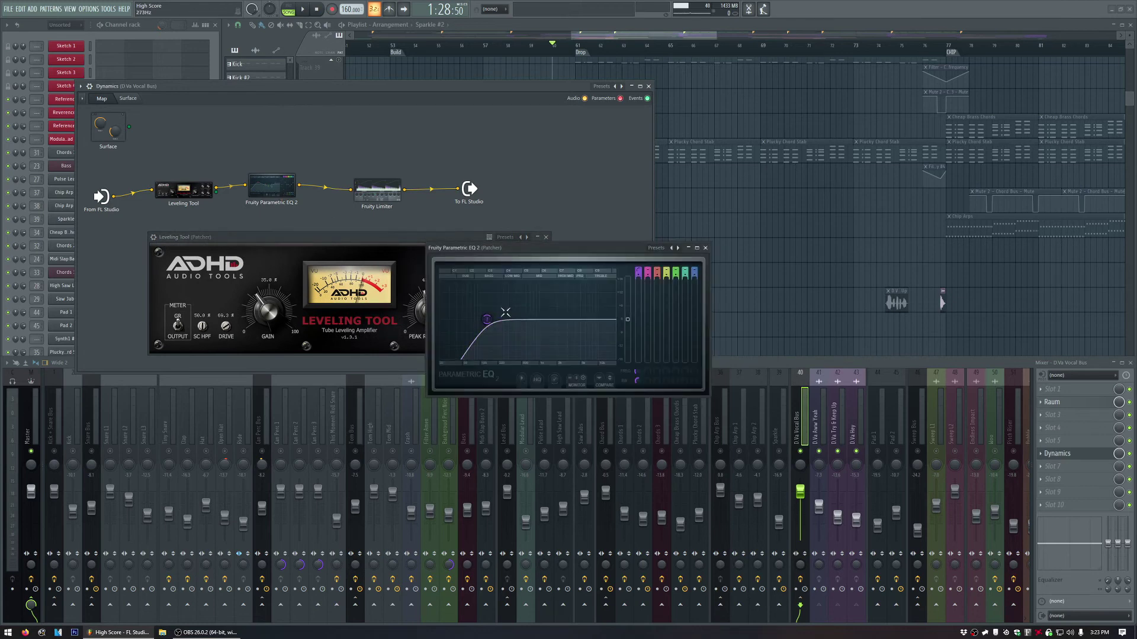
pyautogui.click(392, 199)
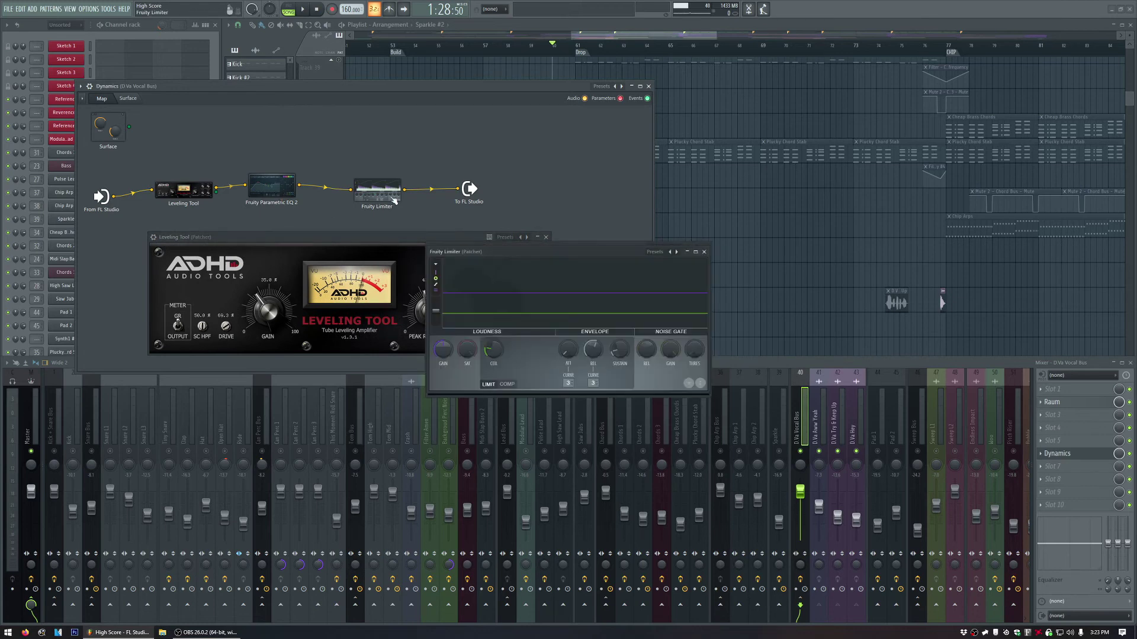
pyautogui.click(705, 252)
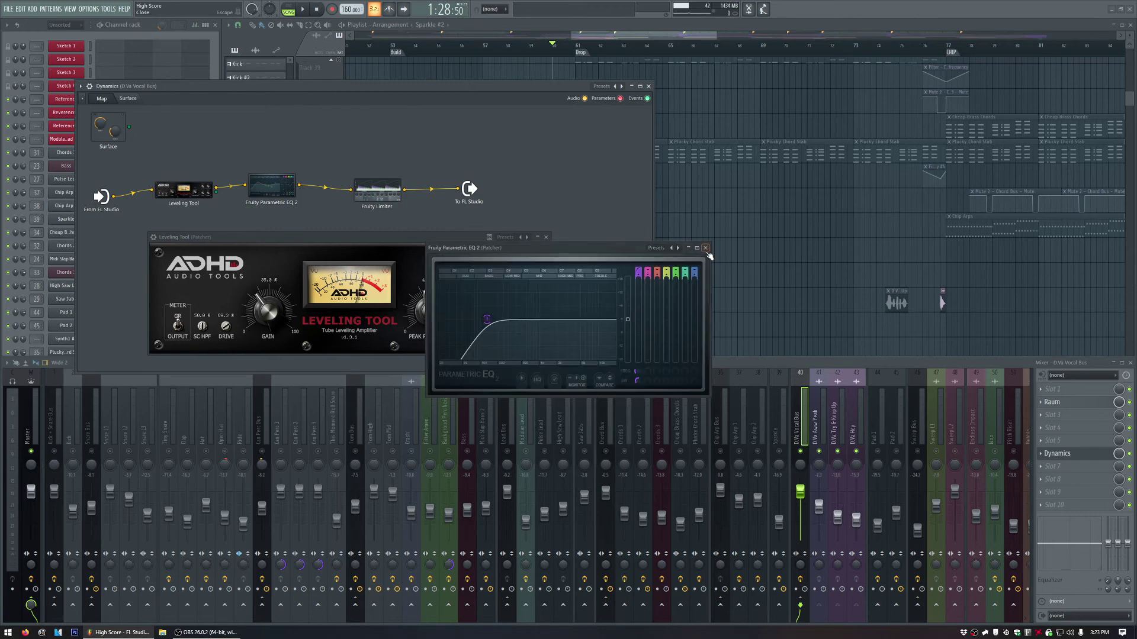
pyautogui.click(705, 248)
# Lay out the Leveling Tool, Fruity Parametric EQ 2 and Fruity Limiter windows together and shift the Dynamics patch off the playlist.
pyautogui.moveTo(402, 237); pyautogui.dragTo(283, 237)
pyautogui.click(267, 195)
pyautogui.moveTo(503, 256); pyautogui.dragTo(104, 339)
pyautogui.click(376, 194)
pyautogui.moveTo(543, 259); pyautogui.dragTo(136, 423)
pyautogui.moveTo(507, 93); pyautogui.dragTo(291, 93)
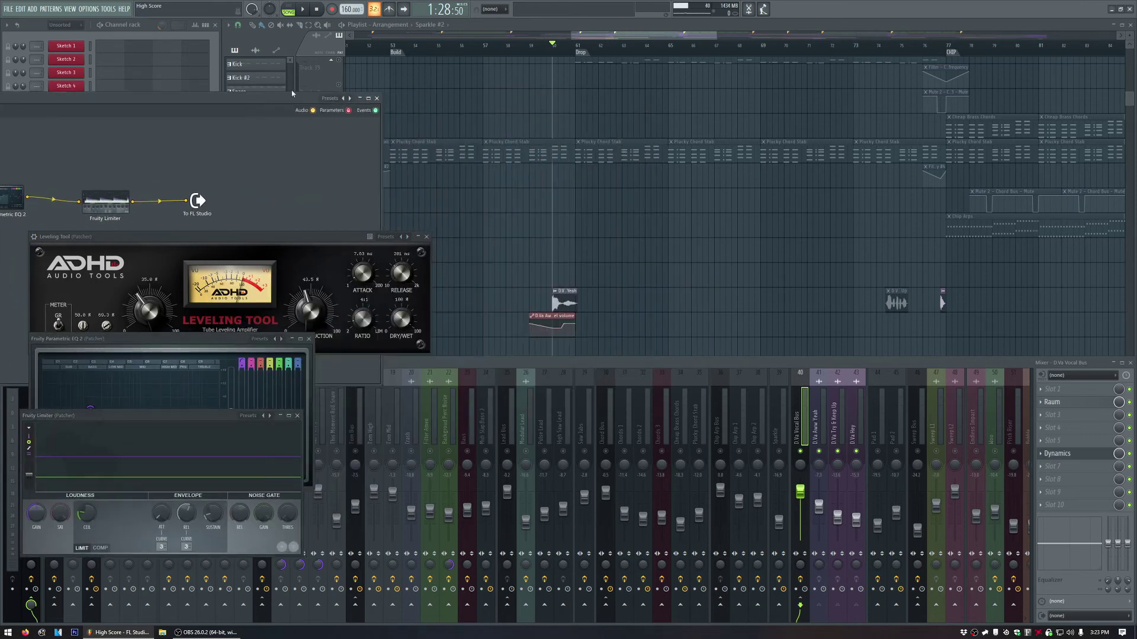
# Bring the playlist forward over the mixer and place the Fruity Parametric EQ 2 window above the Leveling Tool.
pyautogui.click(627, 35)
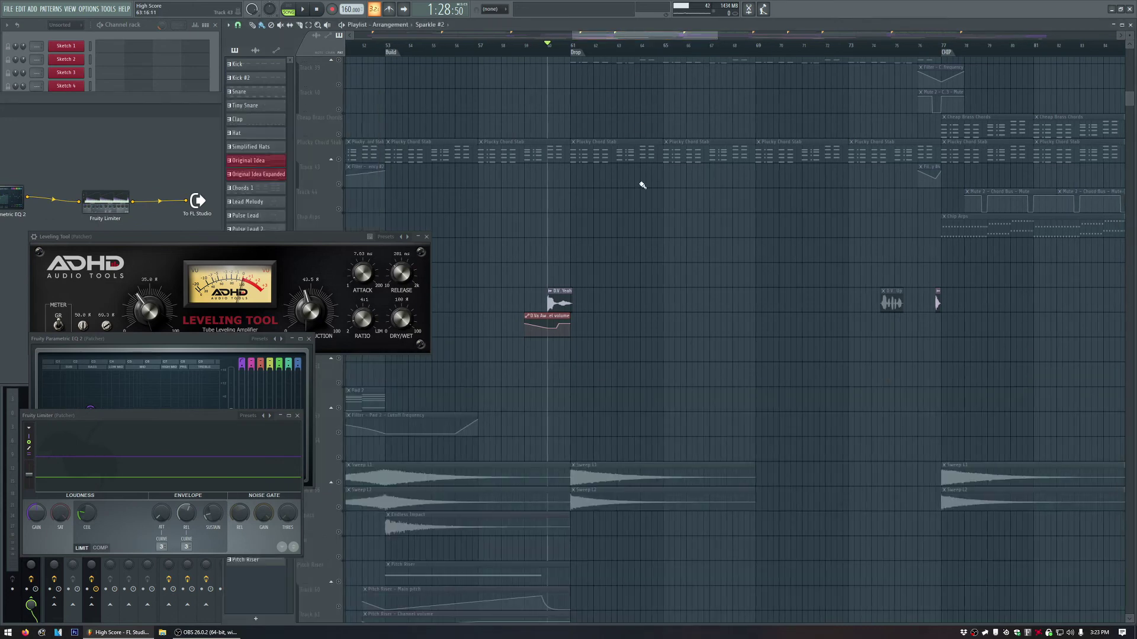
pyautogui.scroll(-3, 652, 254)
pyautogui.click(249, 351)
pyautogui.moveTo(249, 339); pyautogui.dragTo(244, 52)
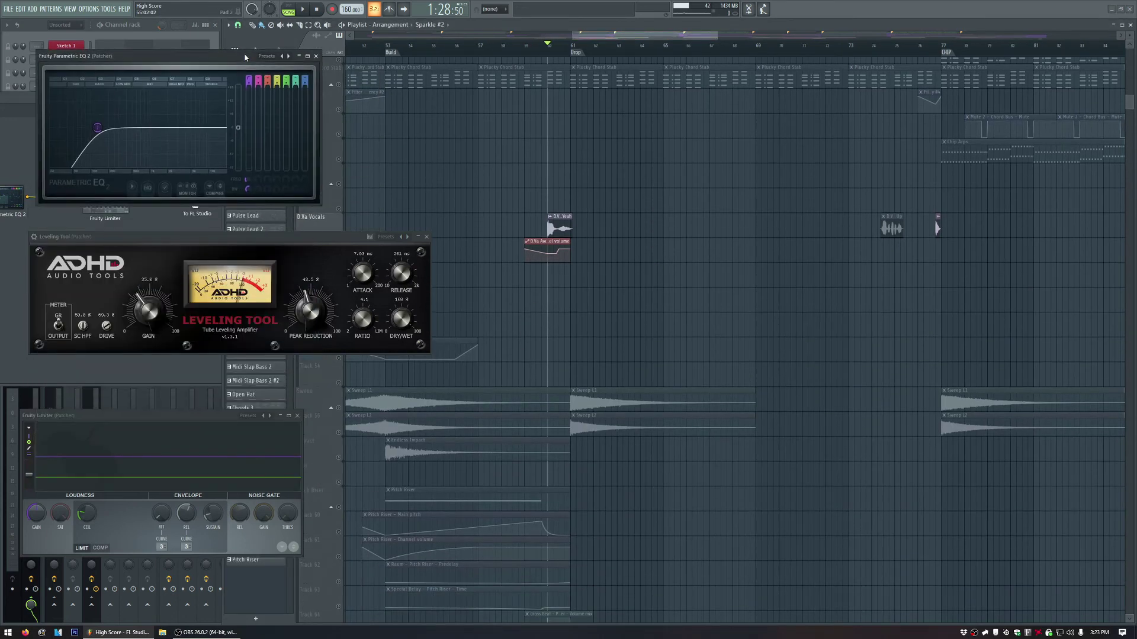
# Audition the D.Va vocal clip before Drop through the Dynamics chain and locate the vocal clips before CHIP.
pyautogui.press('space')
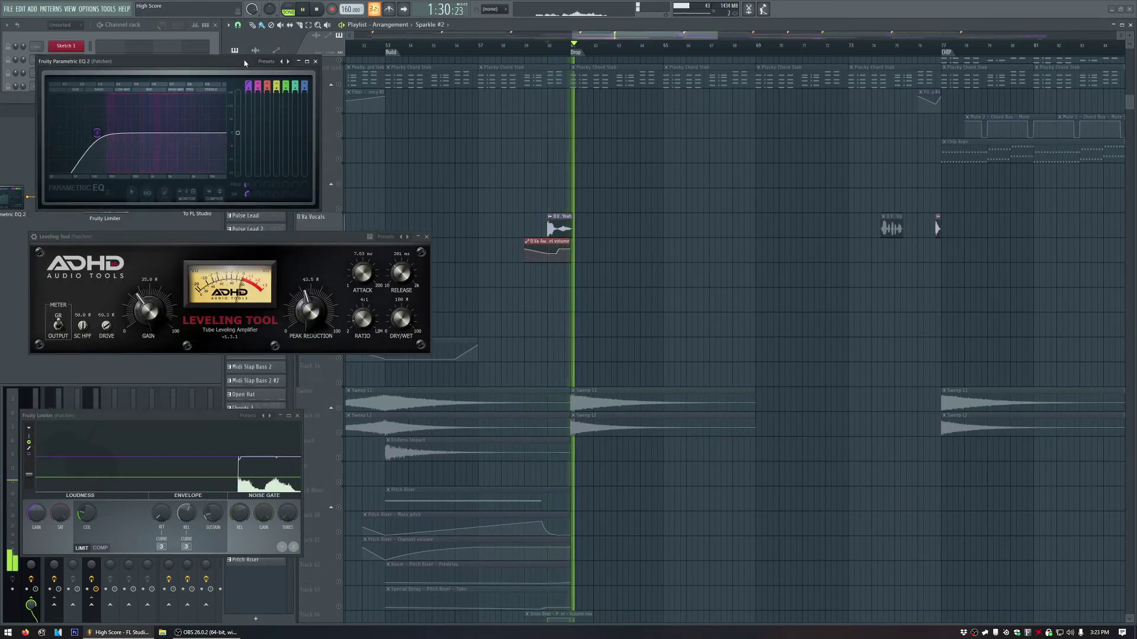
pyautogui.press('space')
pyautogui.moveTo(704, 35); pyautogui.dragTo(744, 36)
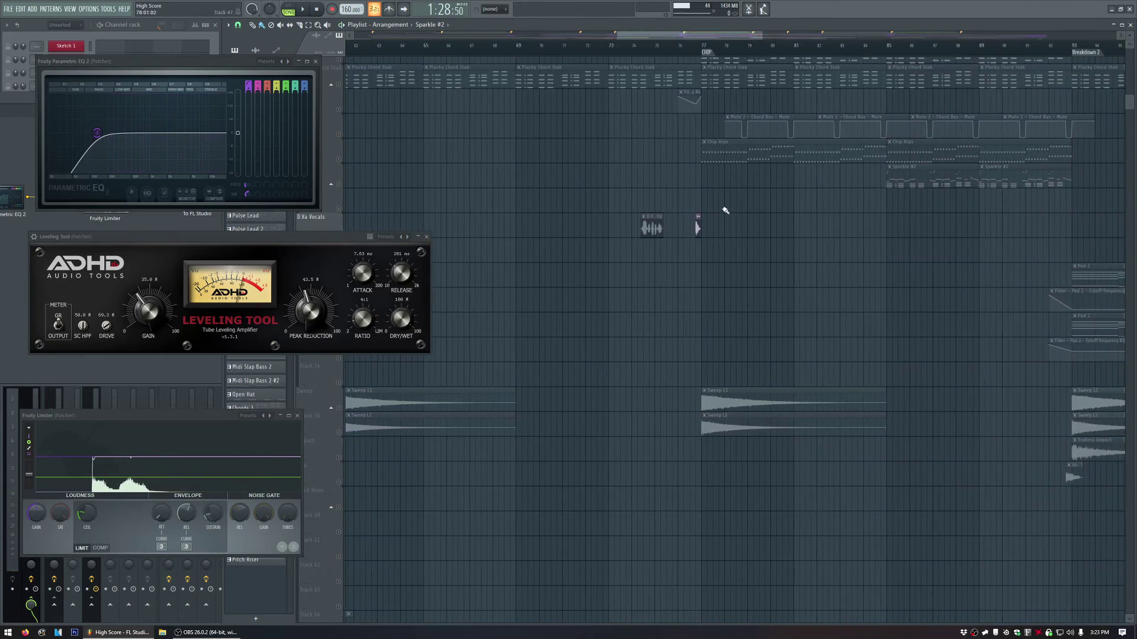
# Audition the short D.Va vocal clip just before the CHIP marker.
pyautogui.click(700, 46)
pyautogui.press('space')
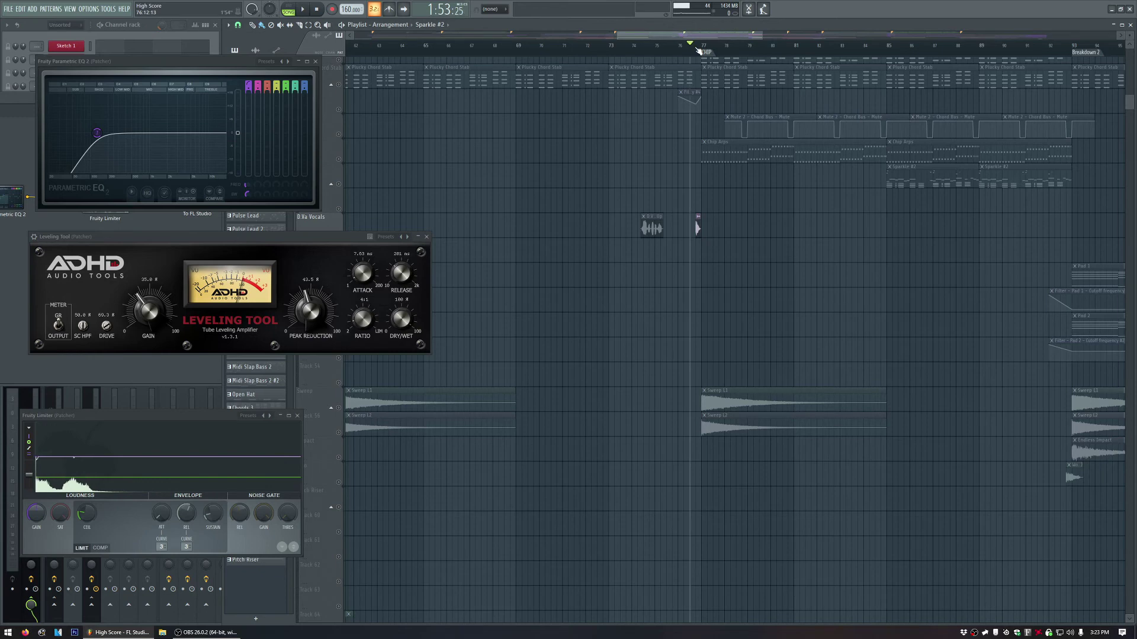
pyautogui.press('space')
# Audition the D.Va vocal clip before Drop 2 and locate the one before CHIP 2.
pyautogui.moveTo(724, 37); pyautogui.dragTo(826, 37)
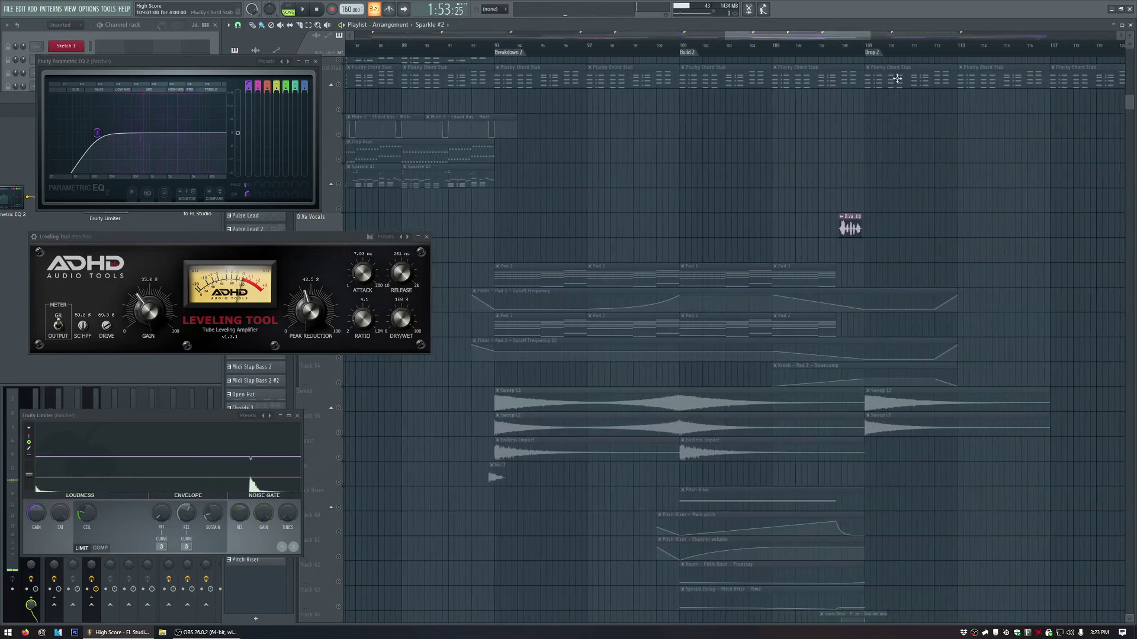
pyautogui.click(827, 52)
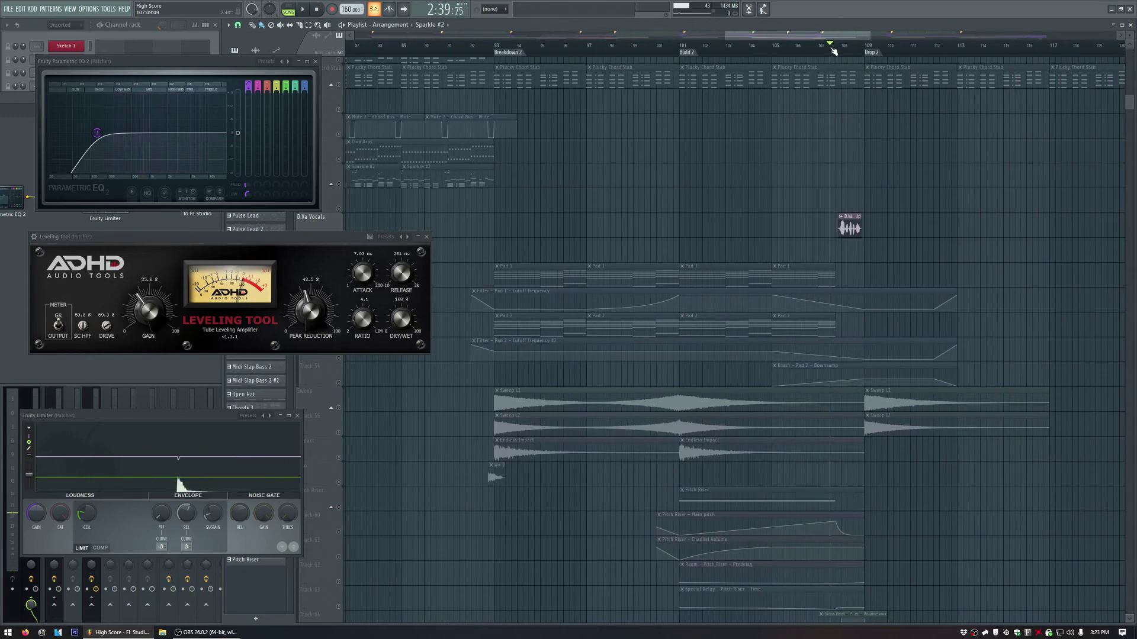
pyautogui.press('space')
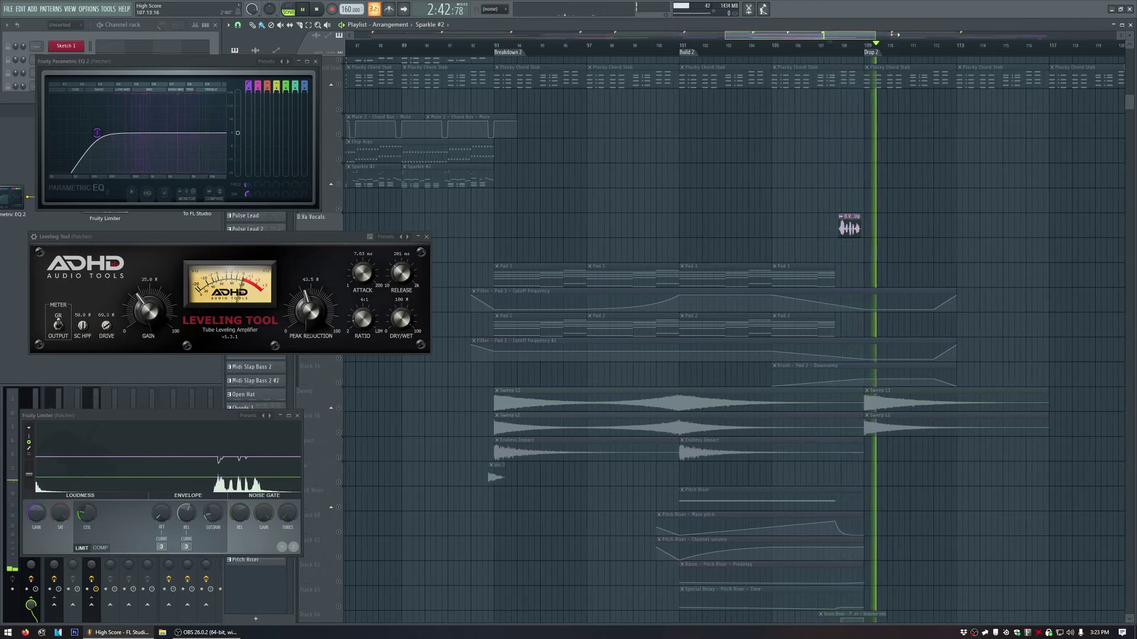
pyautogui.moveTo(867, 35); pyautogui.dragTo(1020, 33)
pyautogui.press('space')
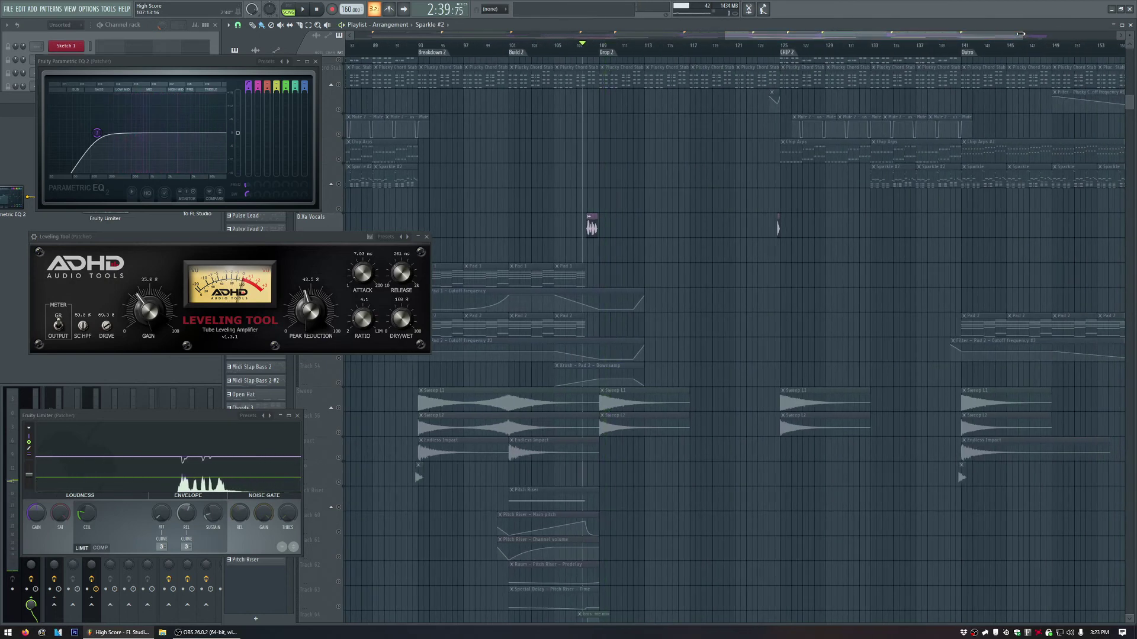
# Close the Fruity Parametric EQ 2, Leveling Tool and Fruity Limiter windows along with the Dynamics patch.
pyautogui.click(316, 63)
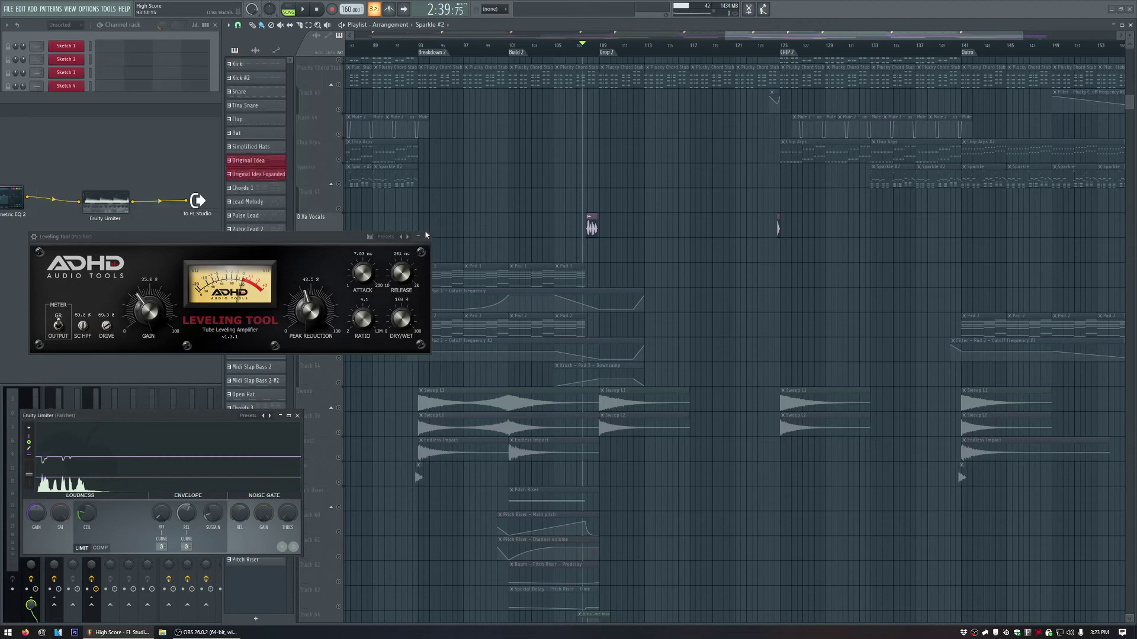
pyautogui.click(426, 235)
pyautogui.click(297, 416)
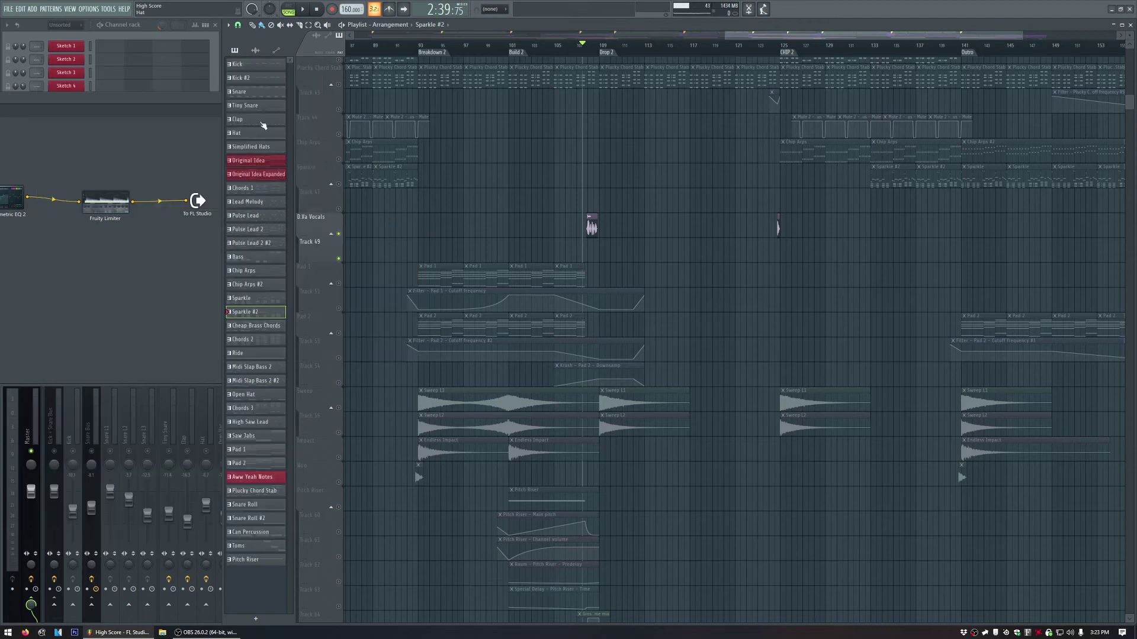
pyautogui.click(202, 103)
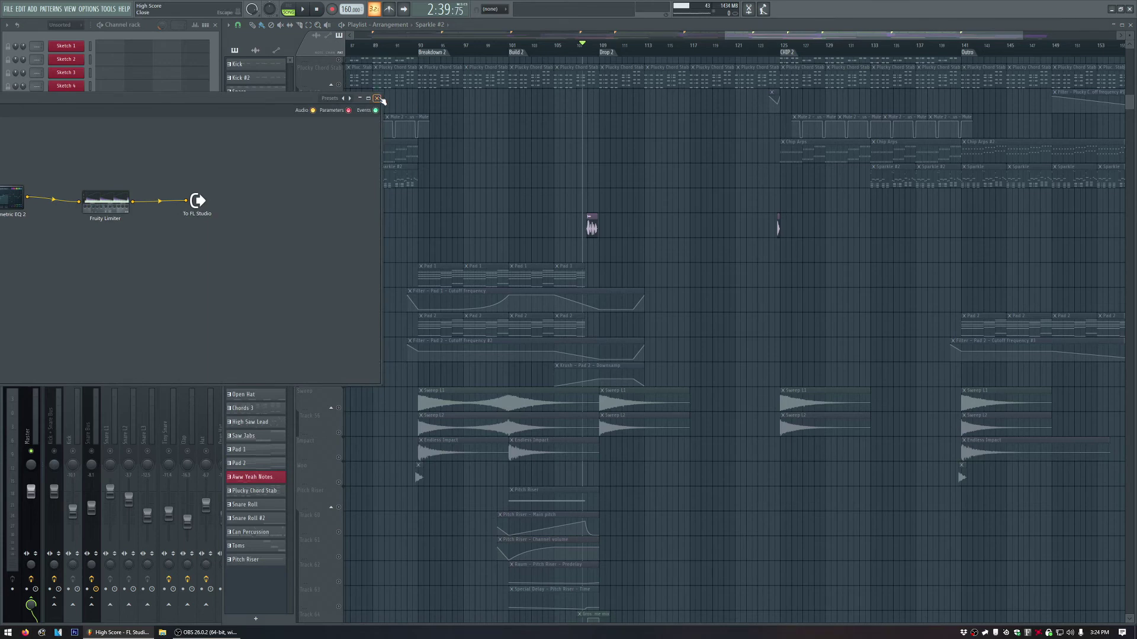
pyautogui.click(377, 98)
# Leave only the Pad 1 and Pad 2 tracks audible, together with their filter and Krush automation tracks.
pyautogui.click(344, 288)
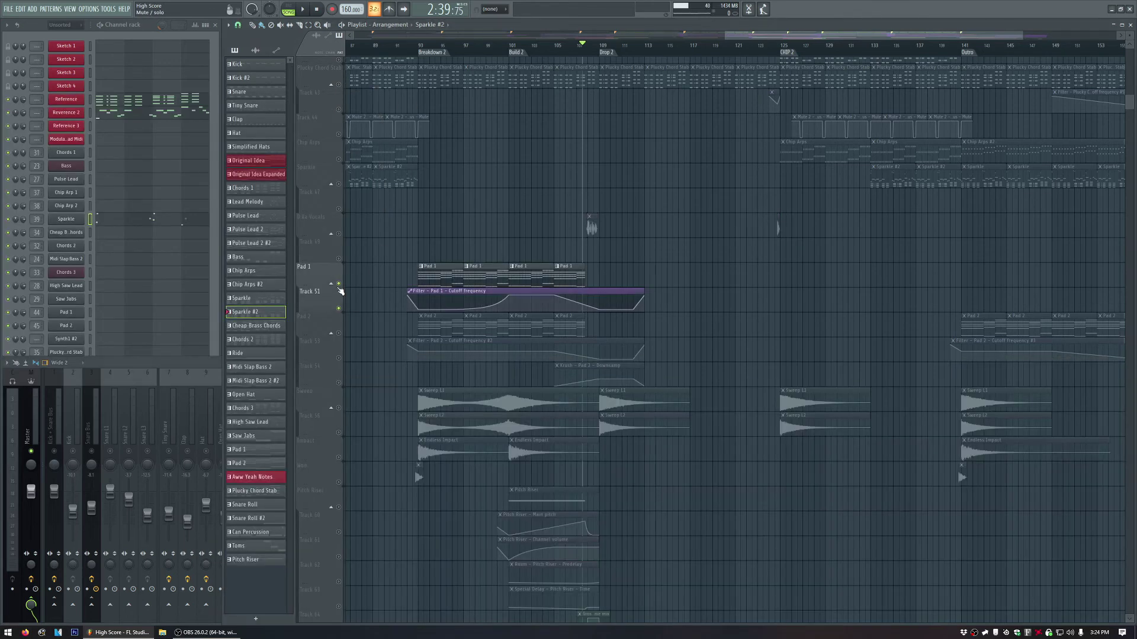
pyautogui.click(340, 358)
pyautogui.click(339, 383)
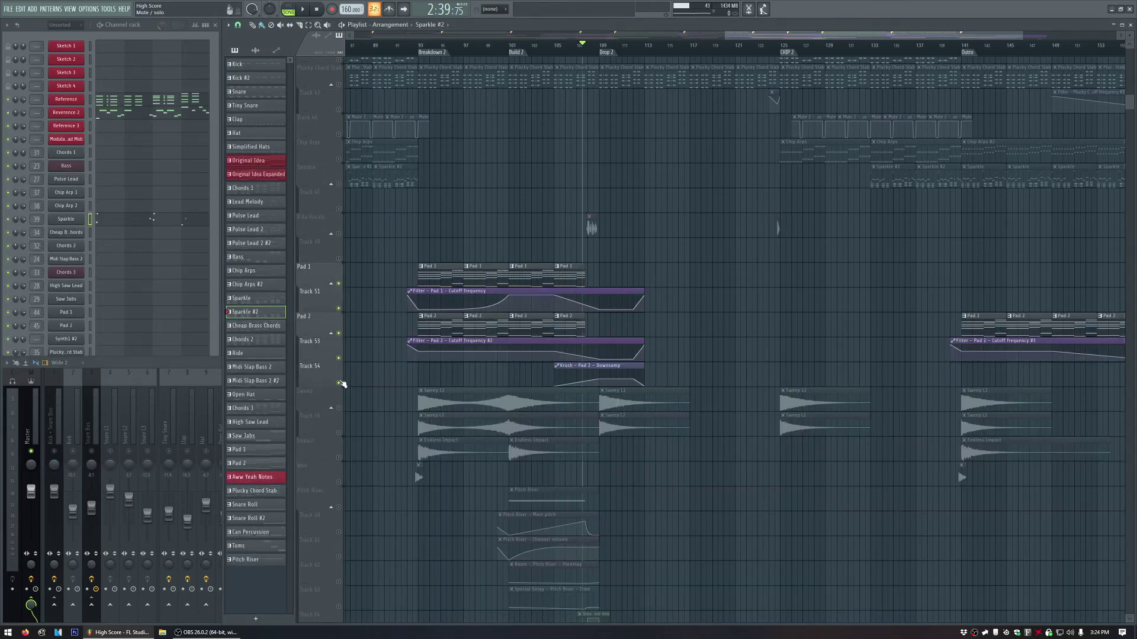
# Play Pad 2 from the Breakdown marker and select its mixer track to show its effects.
pyautogui.hscroll(-15, 378, 335)
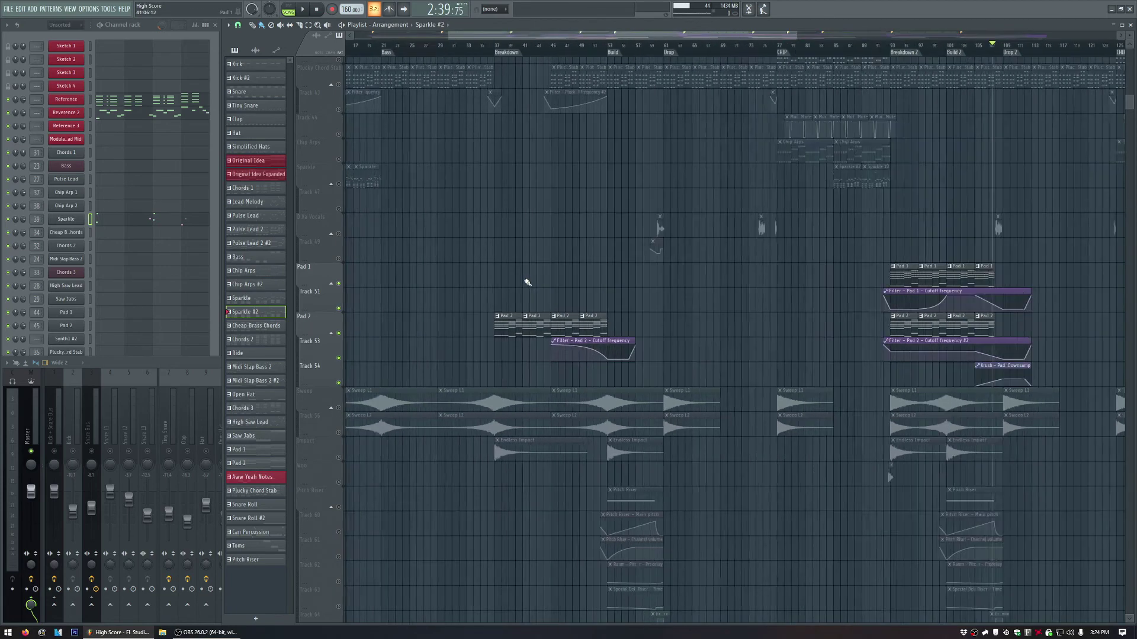
pyautogui.click(490, 49)
pyautogui.scroll(-4, 532, 246)
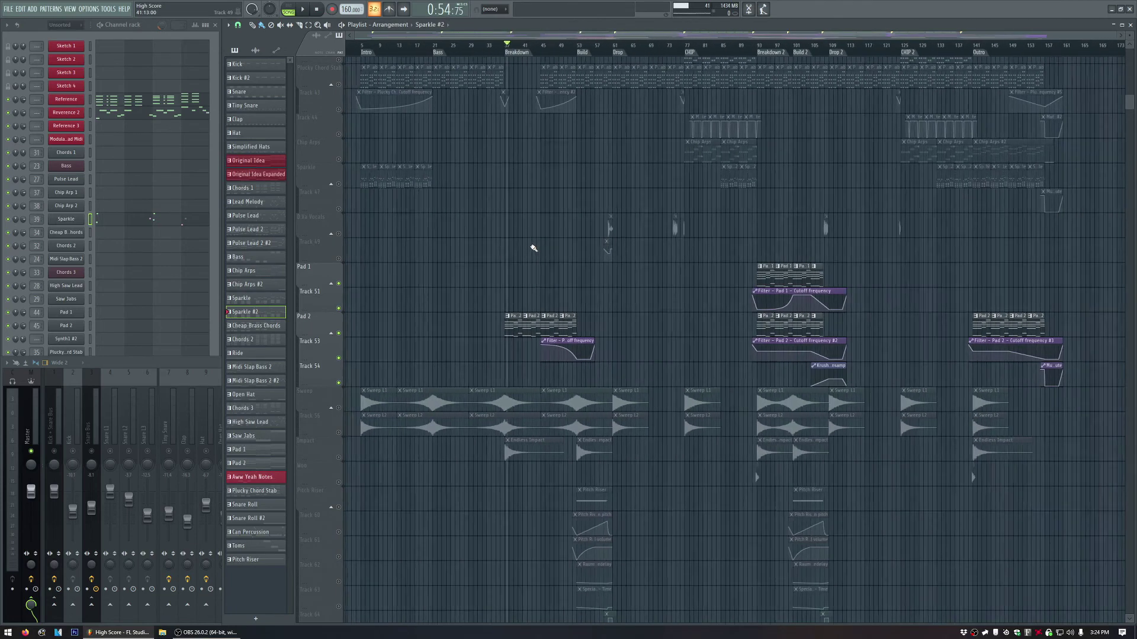
pyautogui.click(432, 46)
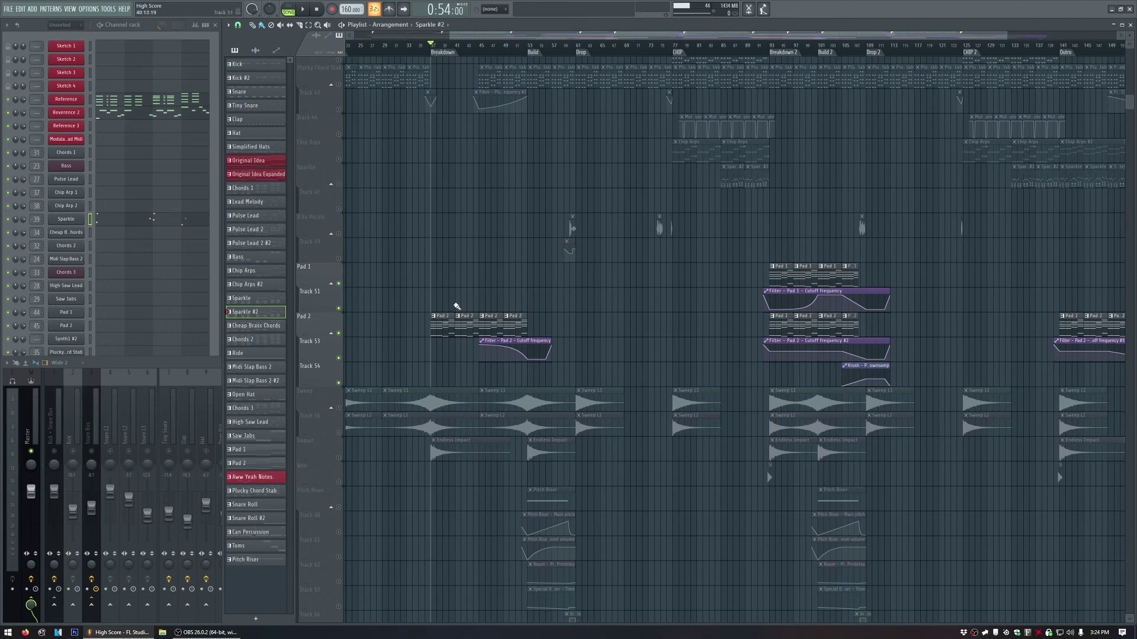
pyautogui.press('F9')
pyautogui.press('space')
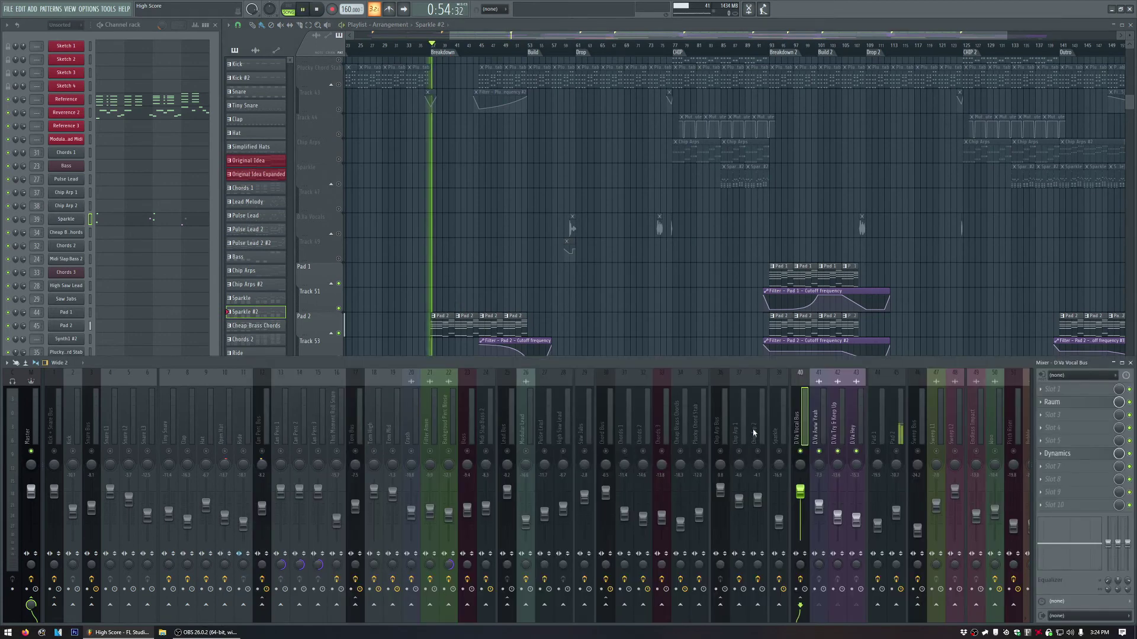
pyautogui.click(900, 427)
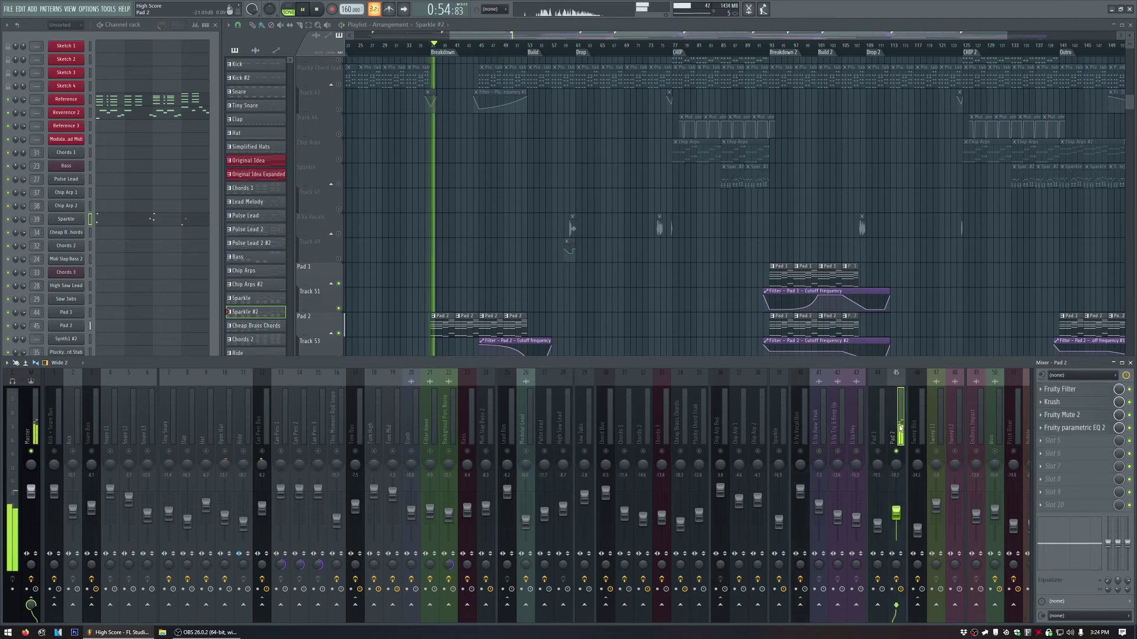
# Stop playback and examine the FLEX synth and preset behind the Pad 2 channel.
pyautogui.click(370, 318)
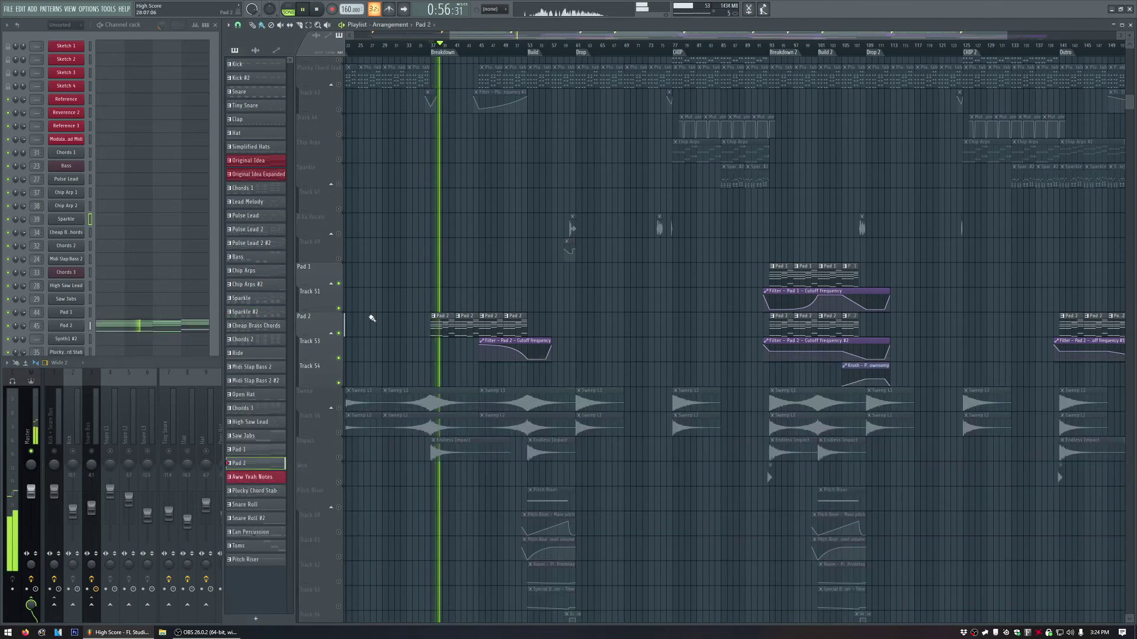
pyautogui.click(65, 325)
pyautogui.press('space')
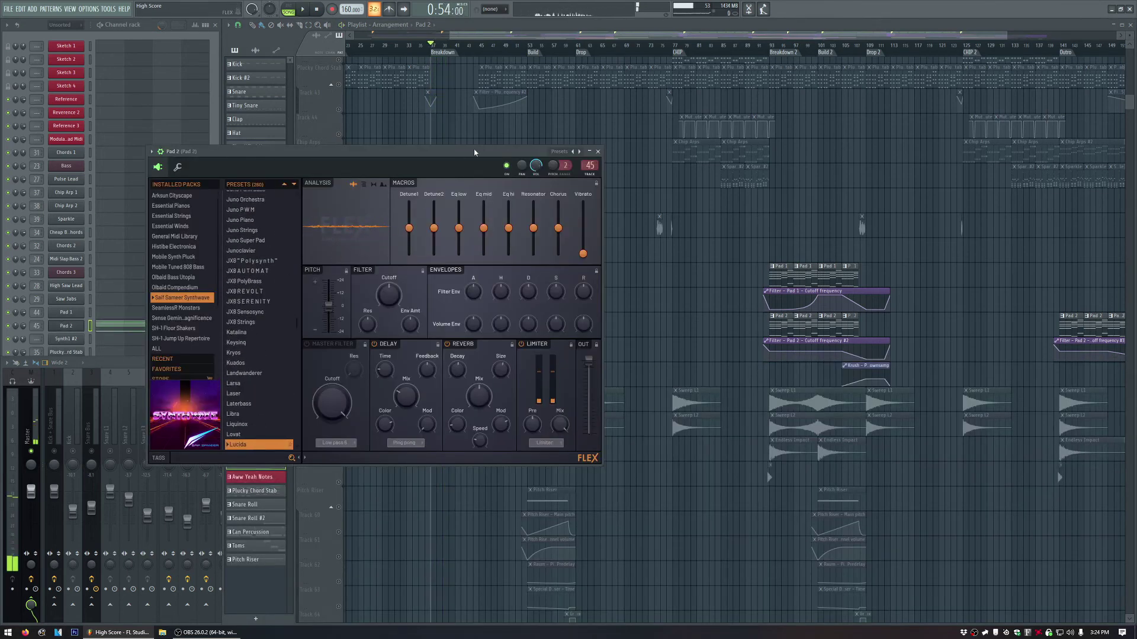
pyautogui.moveTo(475, 152); pyautogui.dragTo(418, 155)
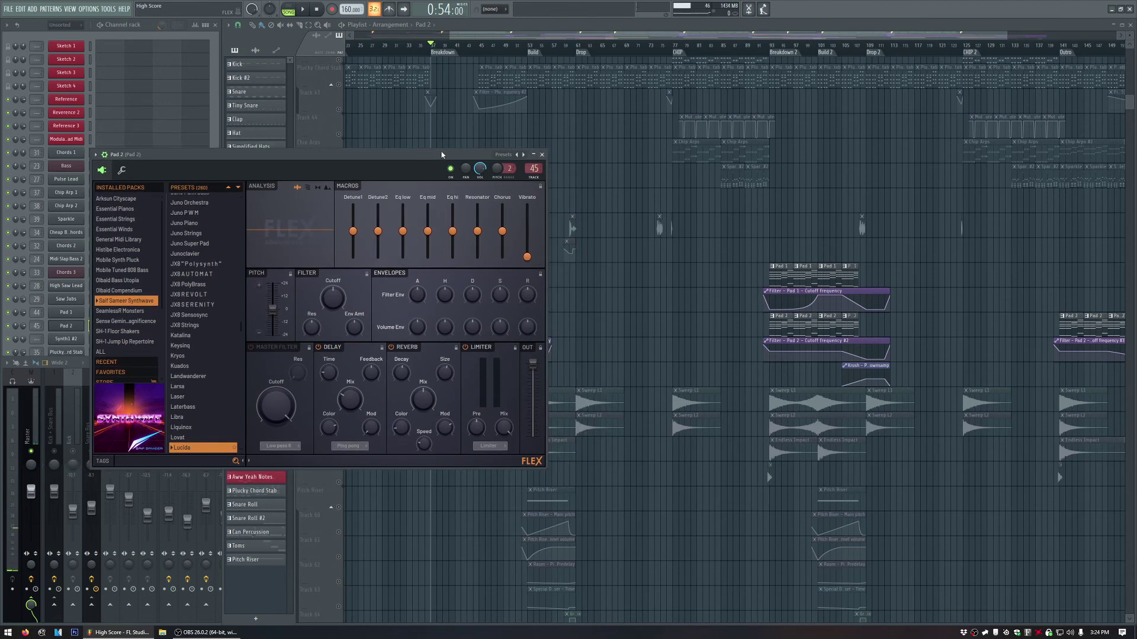
# Inspect Pad 2's Fruity Filter and Fruity Parametric EQ 2 in the mixer, and close the effect and FLEX windows.
pyautogui.press('F9')
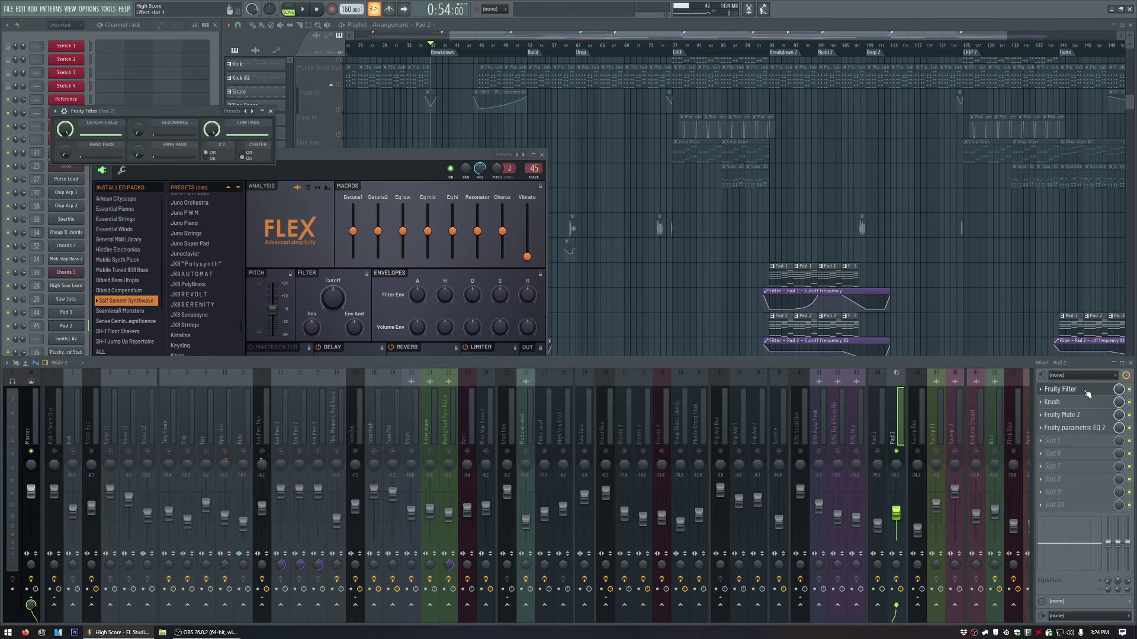
pyautogui.click(1086, 392)
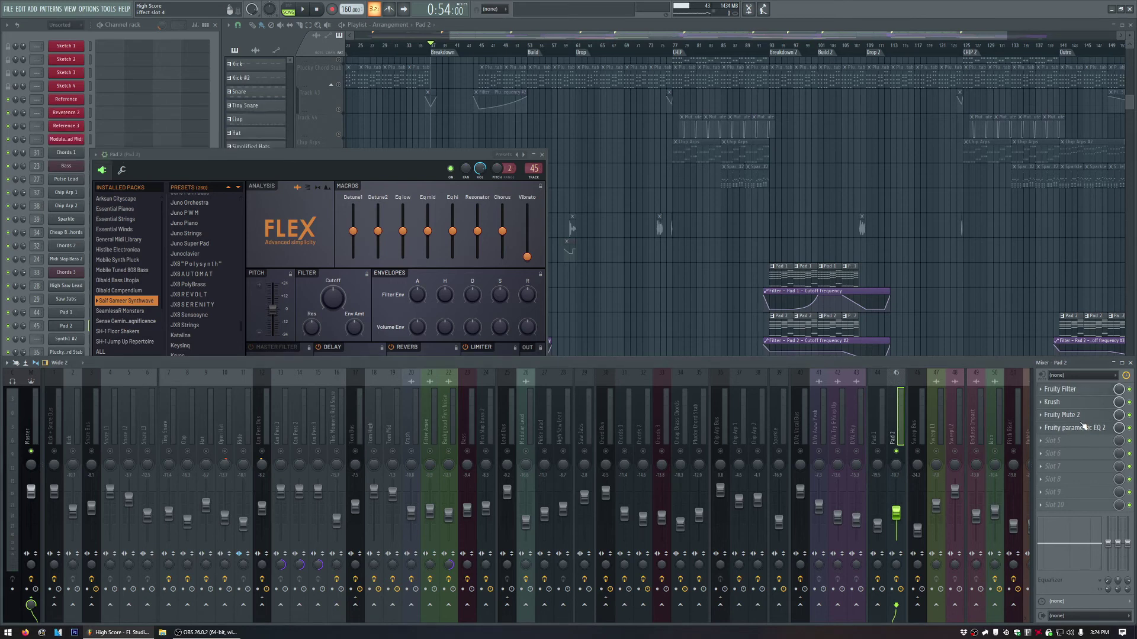
pyautogui.click(1088, 428)
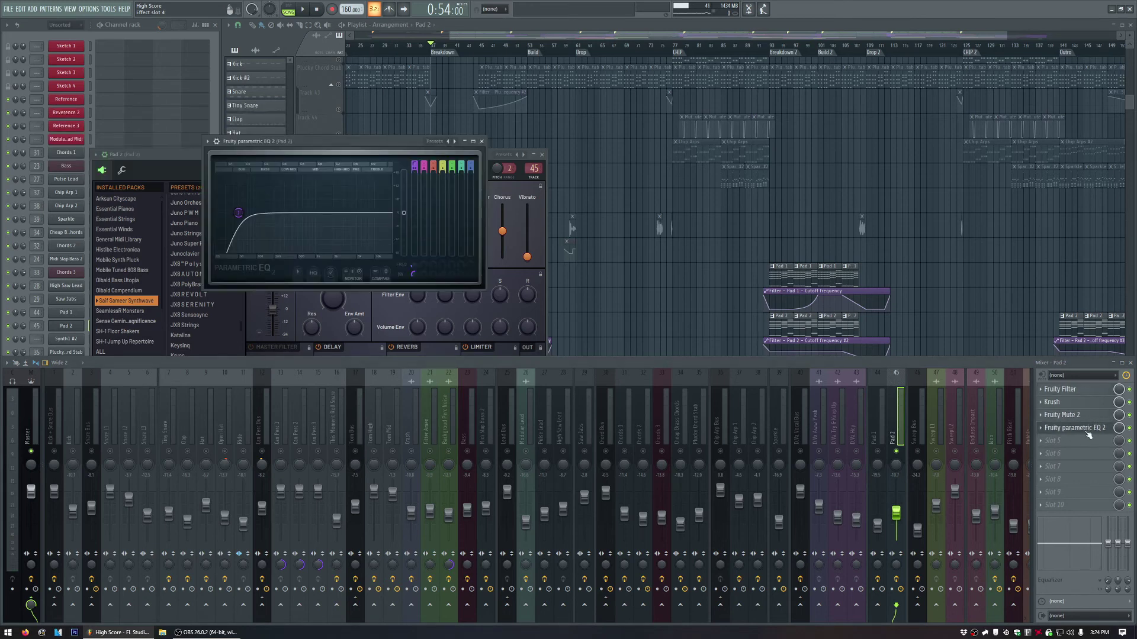
pyautogui.click(1087, 431)
pyautogui.click(541, 154)
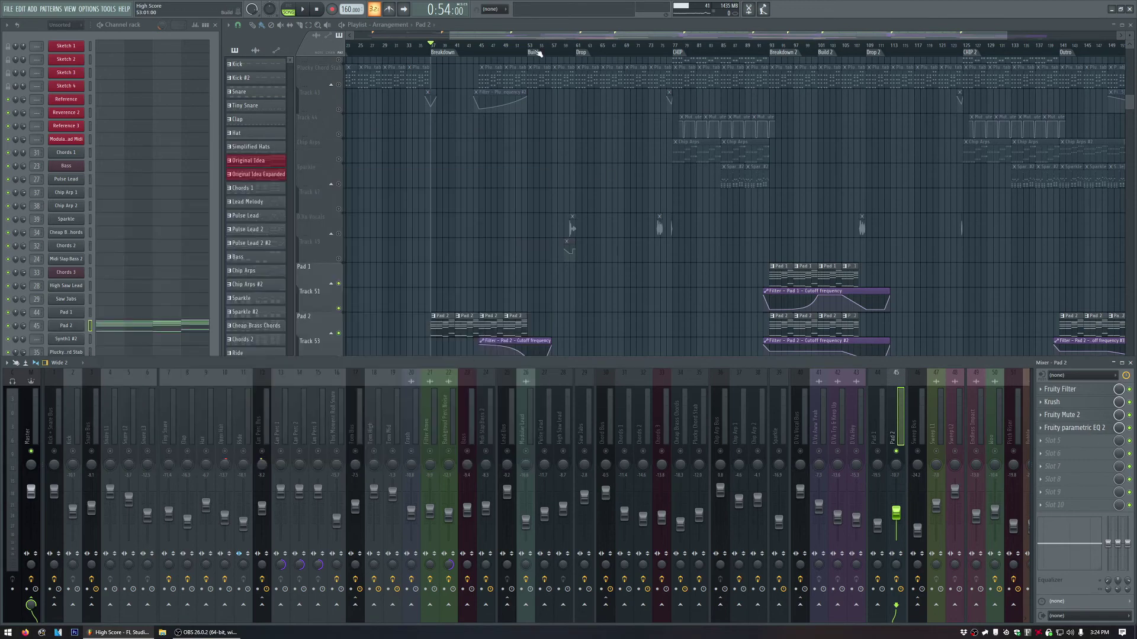
# Audition Pad 2's filter automation in the bars leading into the Build marker.
pyautogui.doubleClick(561, 26)
pyautogui.press('space')
pyautogui.moveTo(561, 34); pyautogui.dragTo(615, 30)
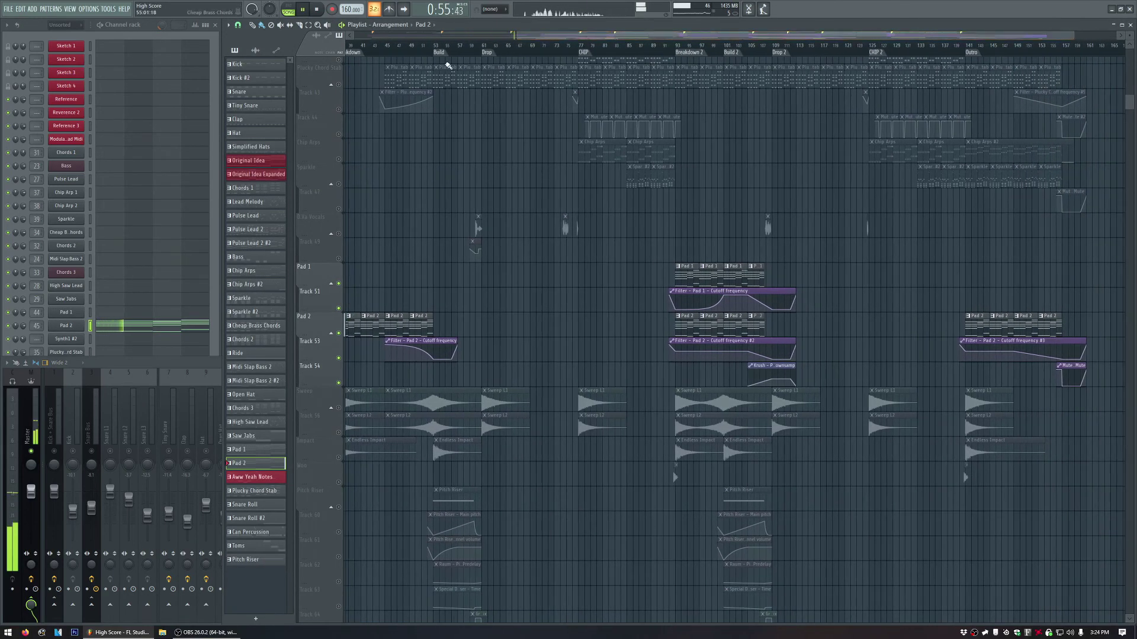
pyautogui.click(429, 55)
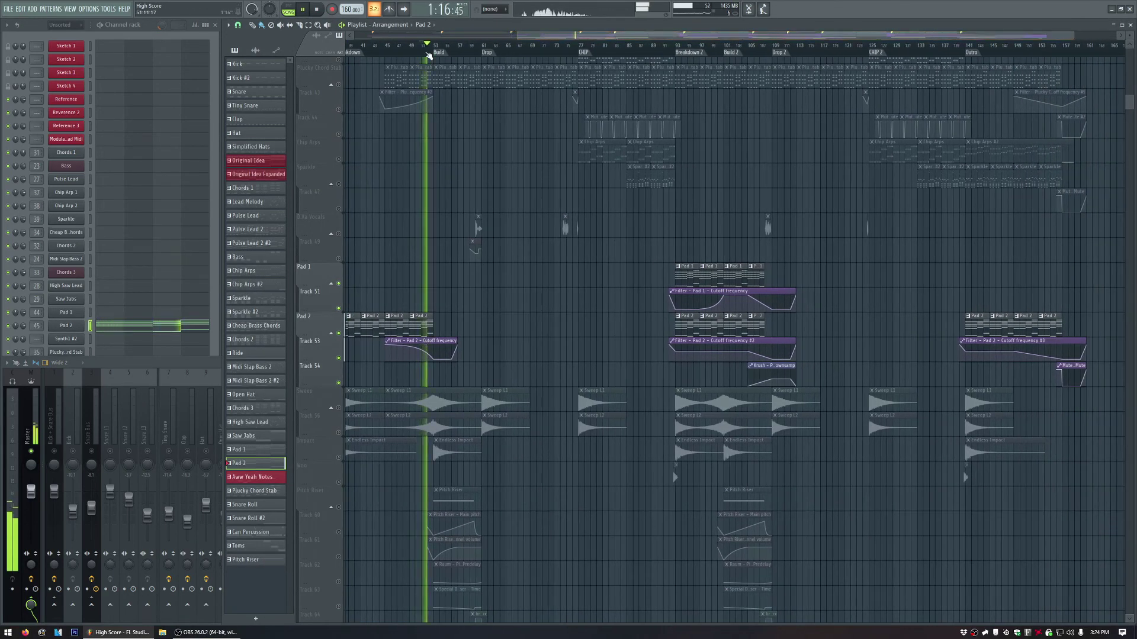
pyautogui.press('space')
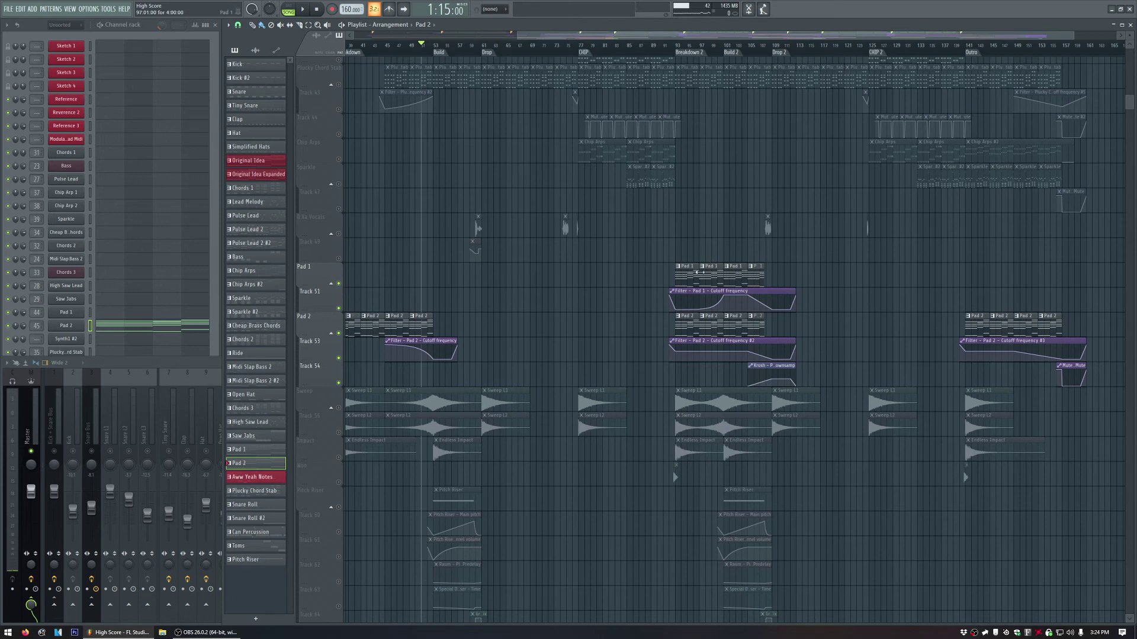
# Select the Pad 1 pattern from the playlist and examine its chord notes in the piano roll.
pyautogui.click(185, 371)
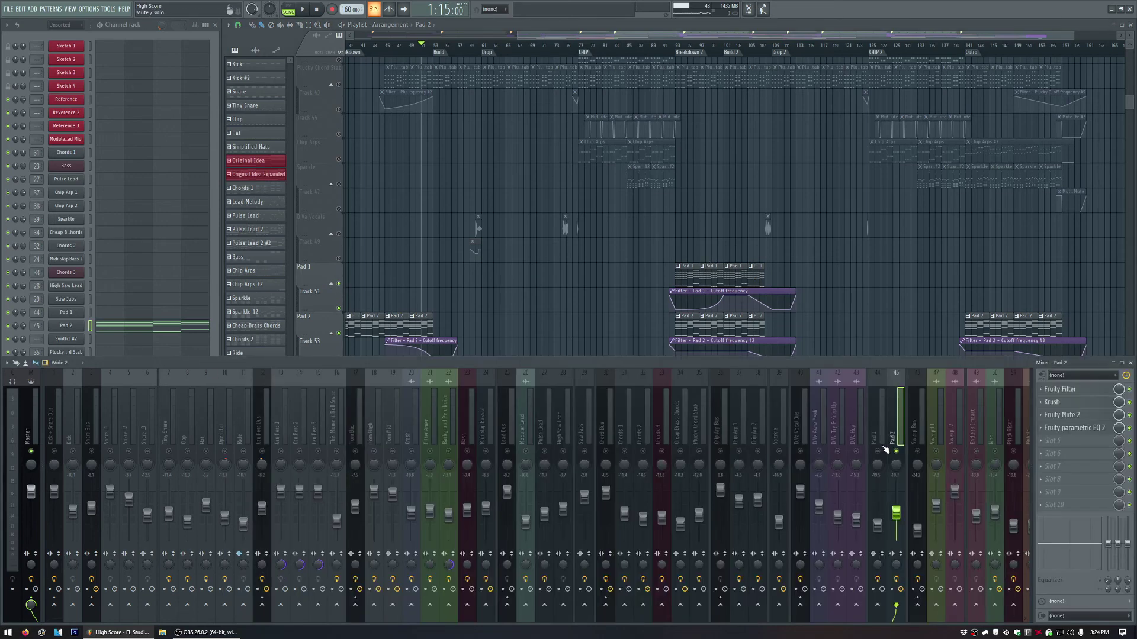
pyautogui.click(686, 274)
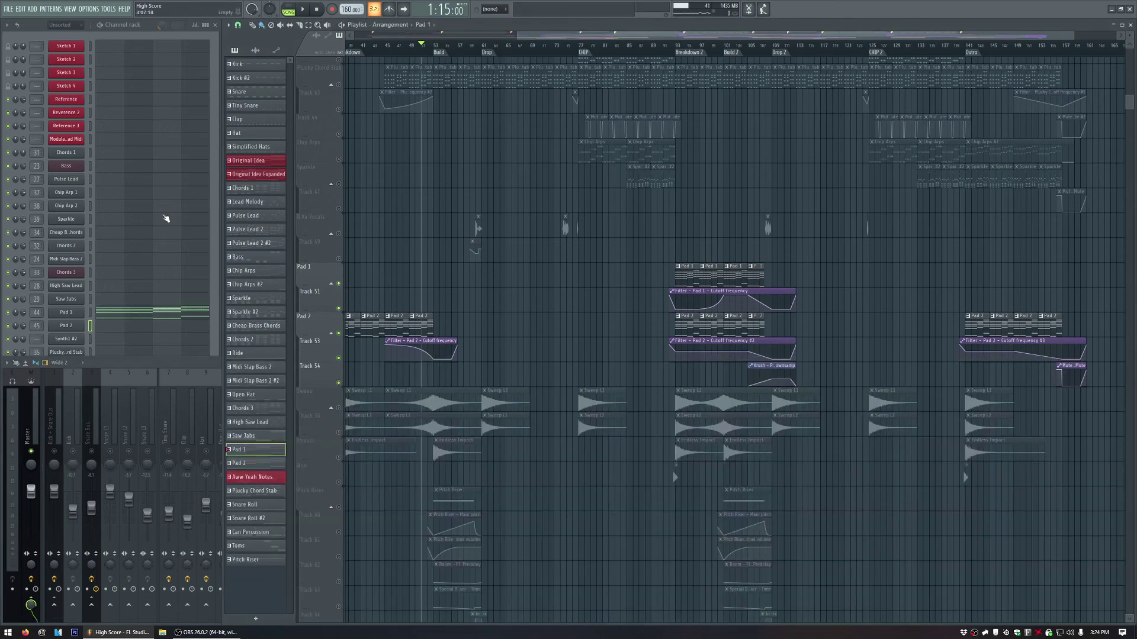
pyautogui.click(138, 310)
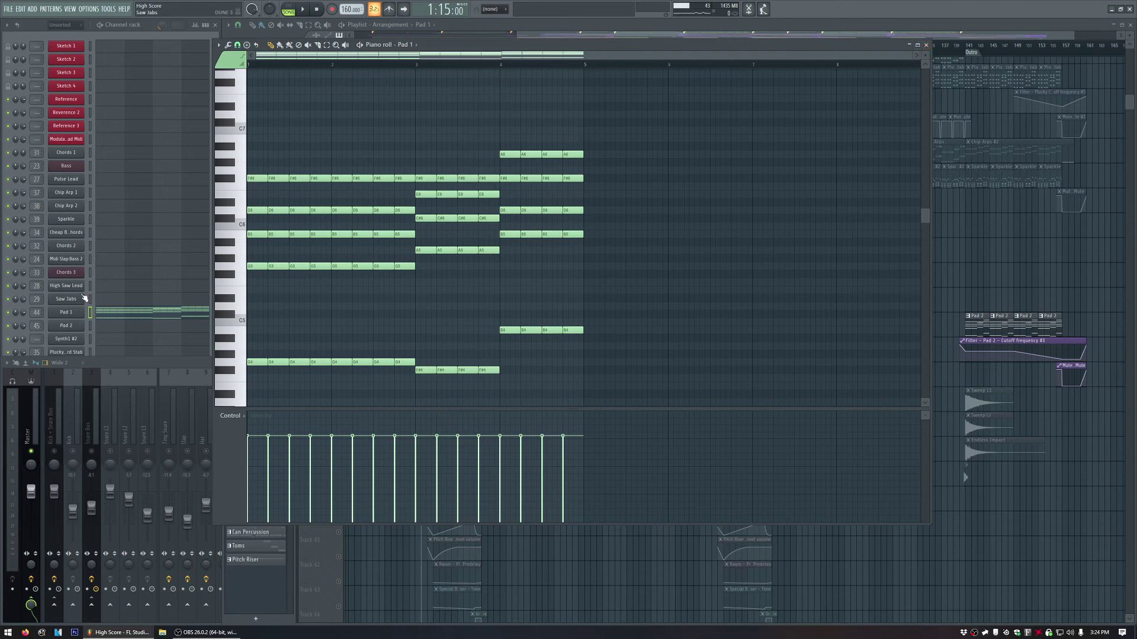
# Examine Pad 1's Synapse Dune 3 patch and close the piano roll behind it.
pyautogui.click(72, 312)
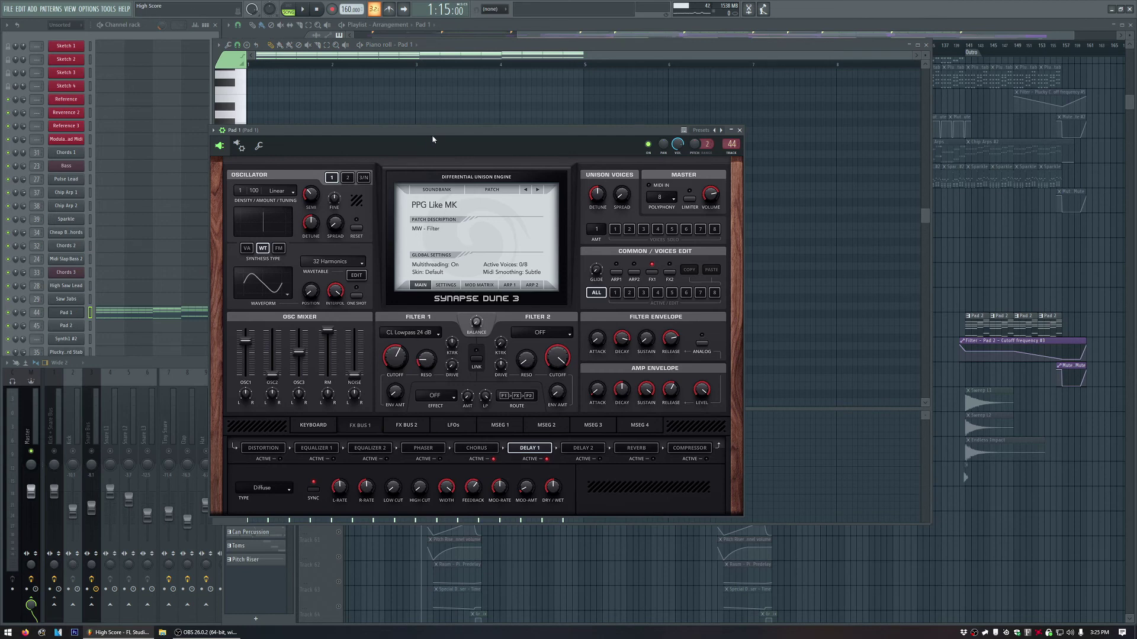
pyautogui.moveTo(431, 129); pyautogui.dragTo(282, 119)
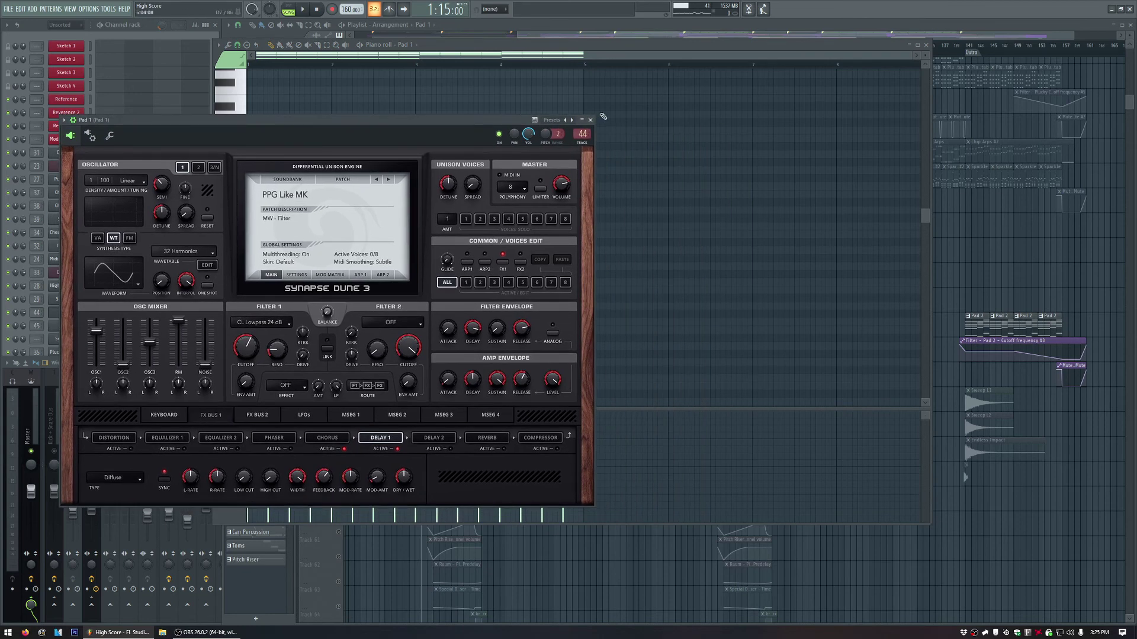
pyautogui.click(926, 45)
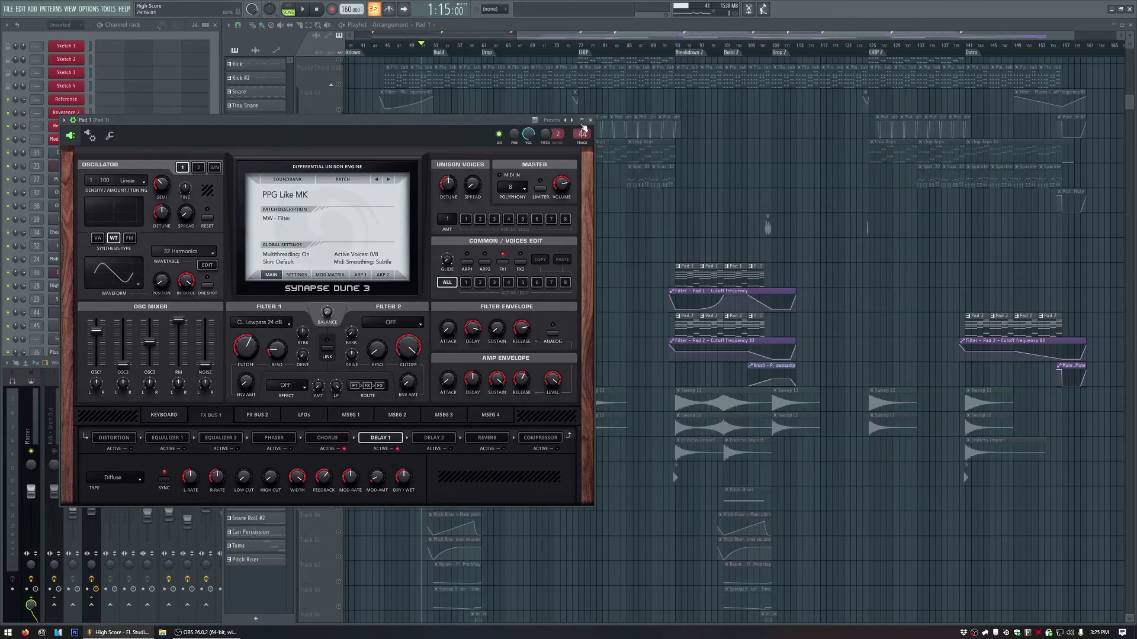
# Audition both pads from Breakdown 2 and again from Build 2.
pyautogui.click(682, 45)
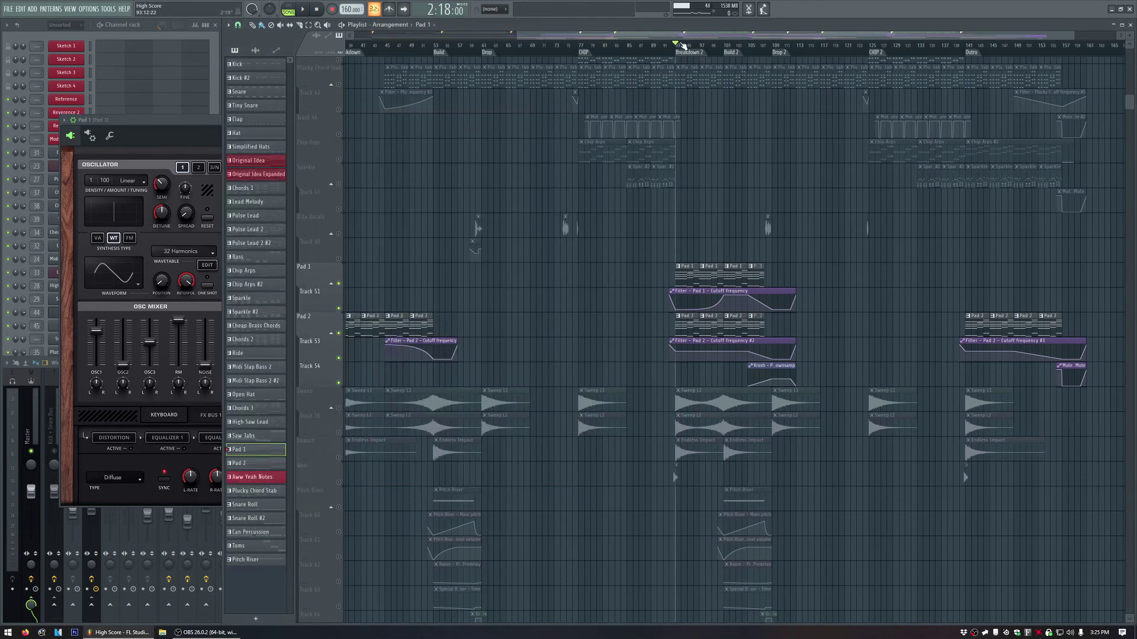
pyautogui.press('space')
pyautogui.press('space')
pyautogui.click(728, 45)
pyautogui.press('space')
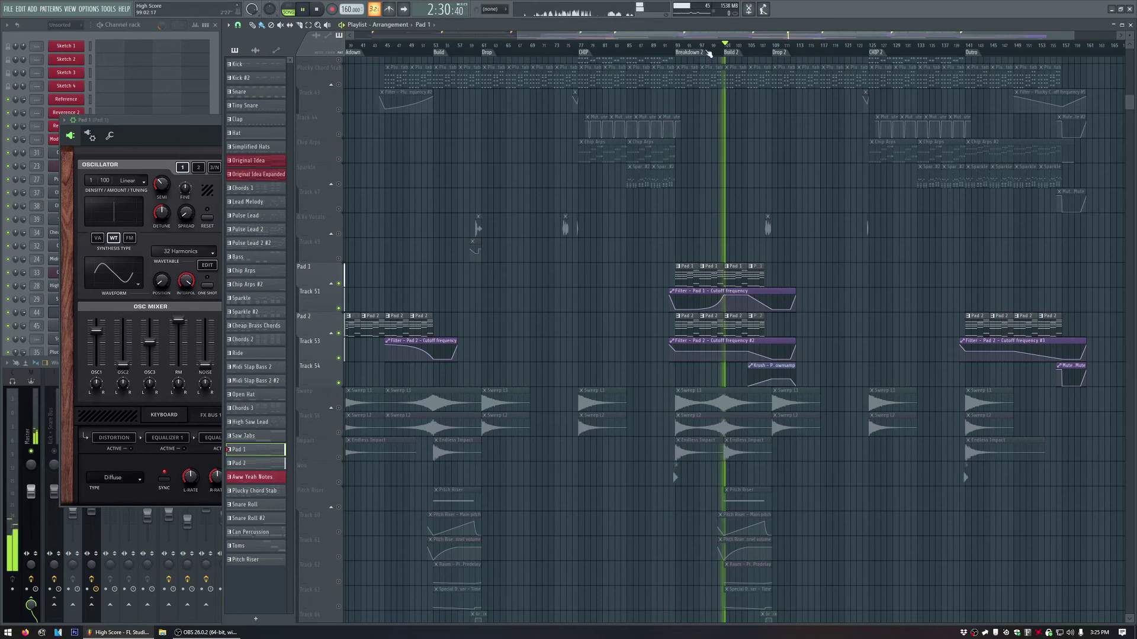
# Close the Dune 3 window and display the Pad 1 mixer track's effect chain during playback.
pyautogui.click(178, 120)
pyautogui.click(589, 120)
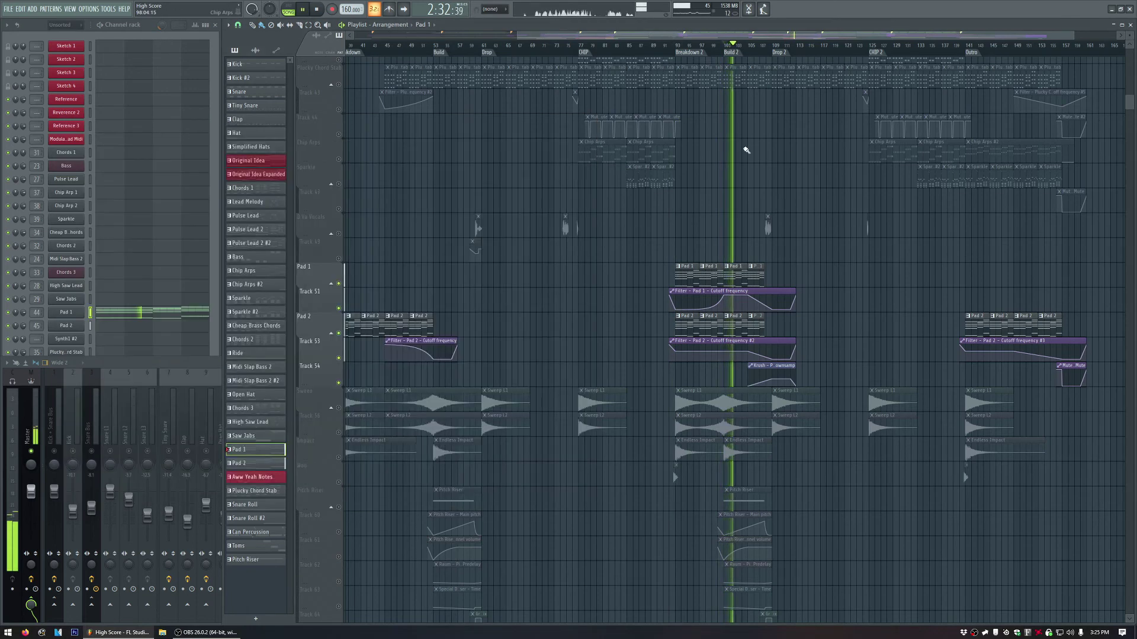
pyautogui.press('F9')
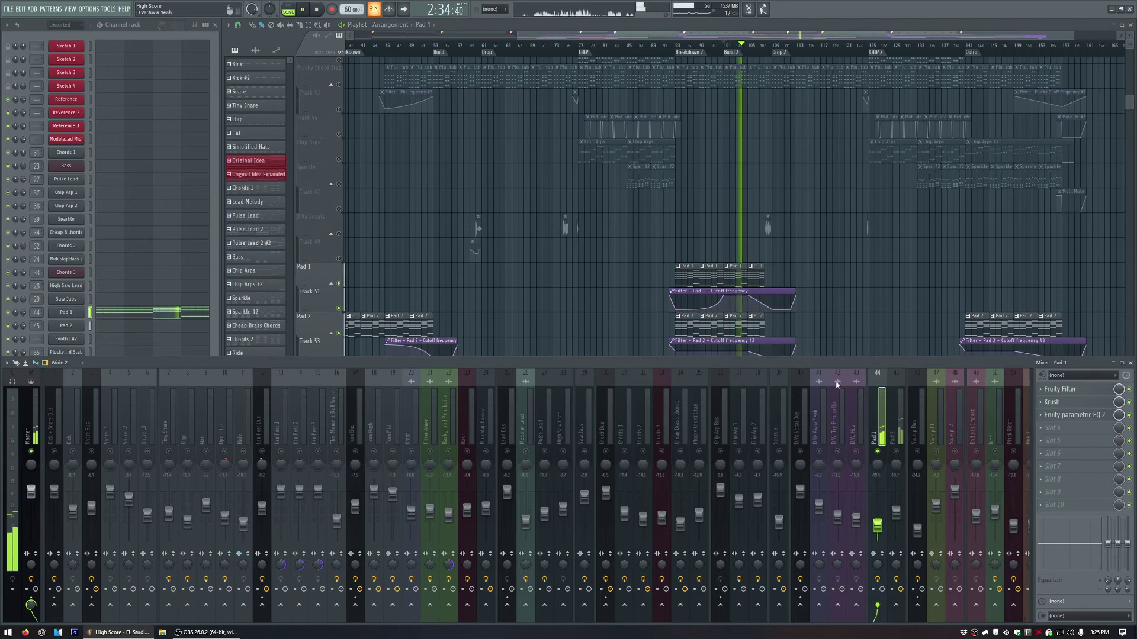
# Audition the pads from Build 2 and examine the Krush settings on the Pad 1 mixer track.
pyautogui.press('space')
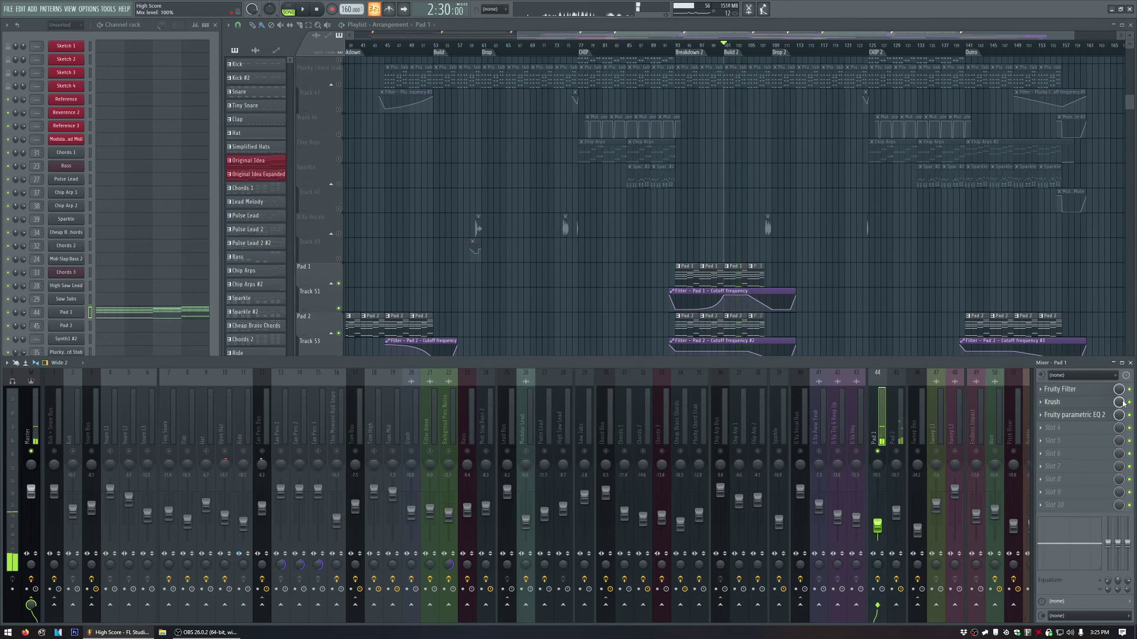
pyautogui.press('space')
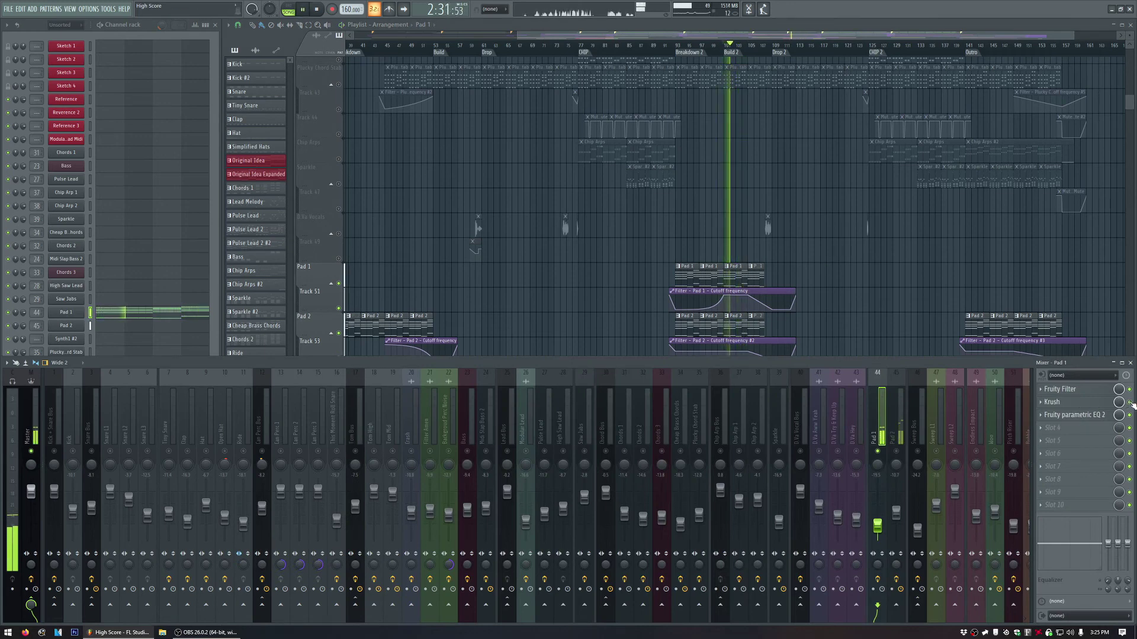
pyautogui.press('space')
pyautogui.click(1060, 403)
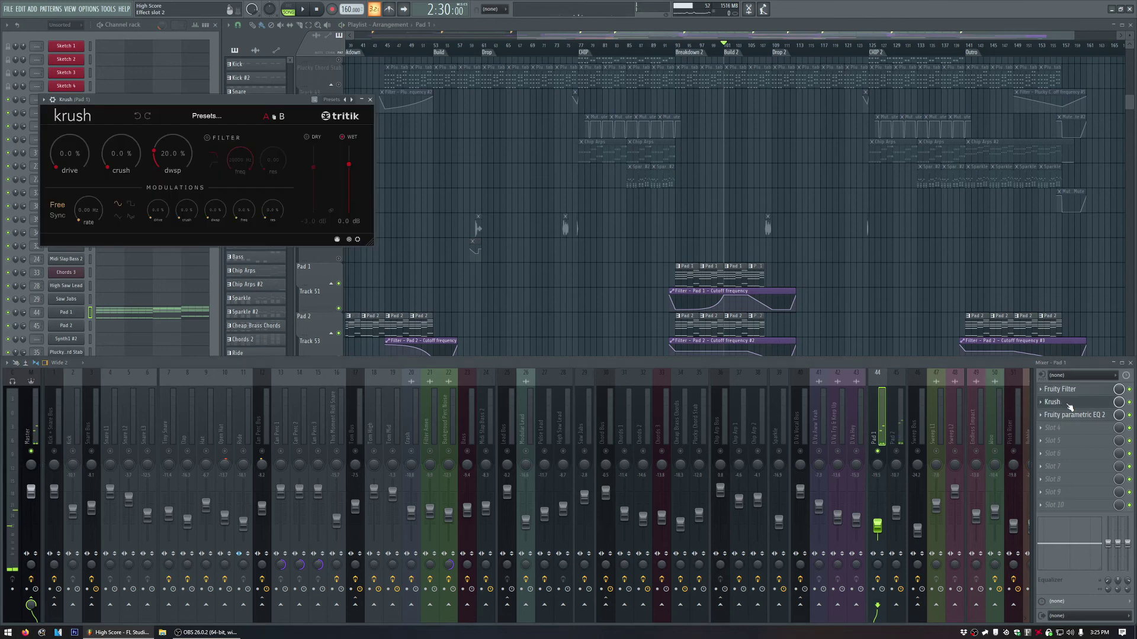
pyautogui.click(1069, 404)
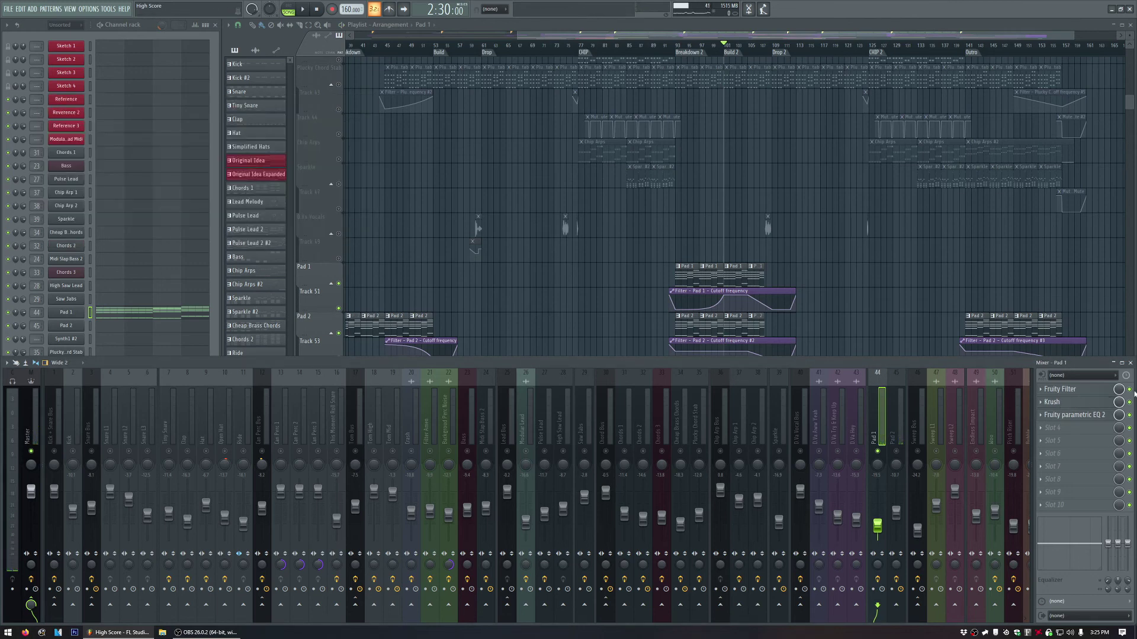
pyautogui.click(1096, 404)
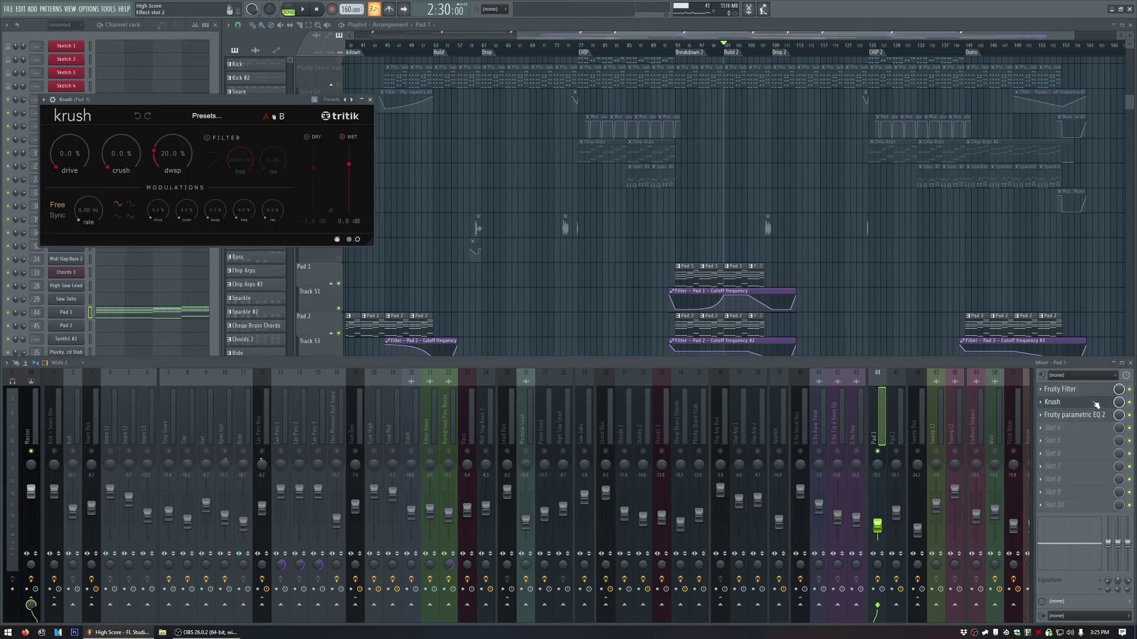
pyautogui.press('space')
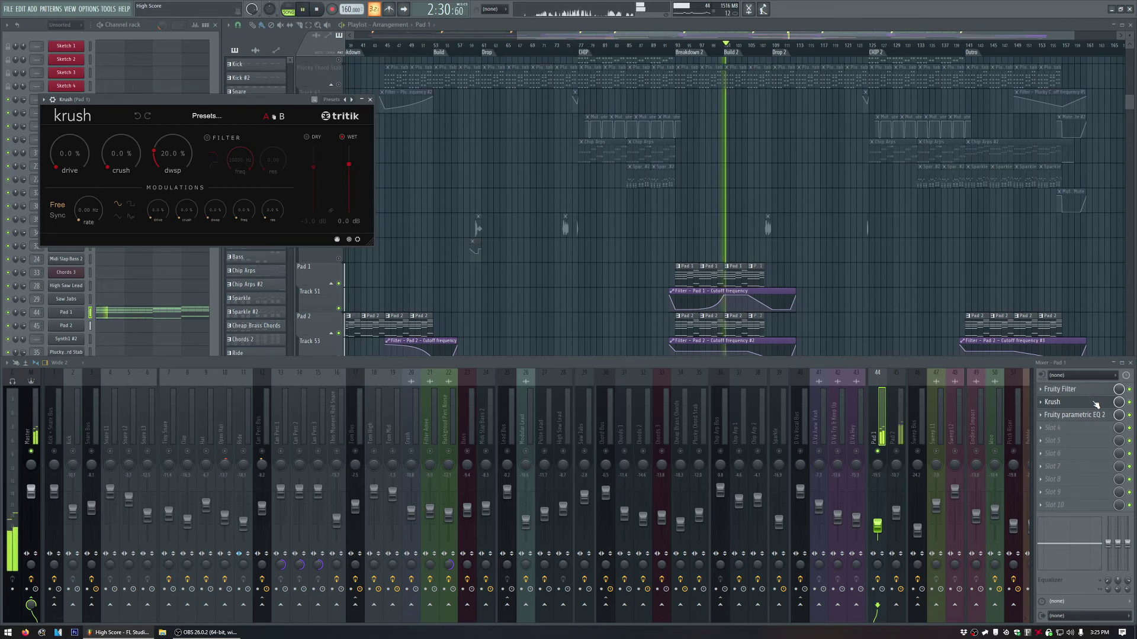
pyautogui.click(371, 100)
pyautogui.press('space')
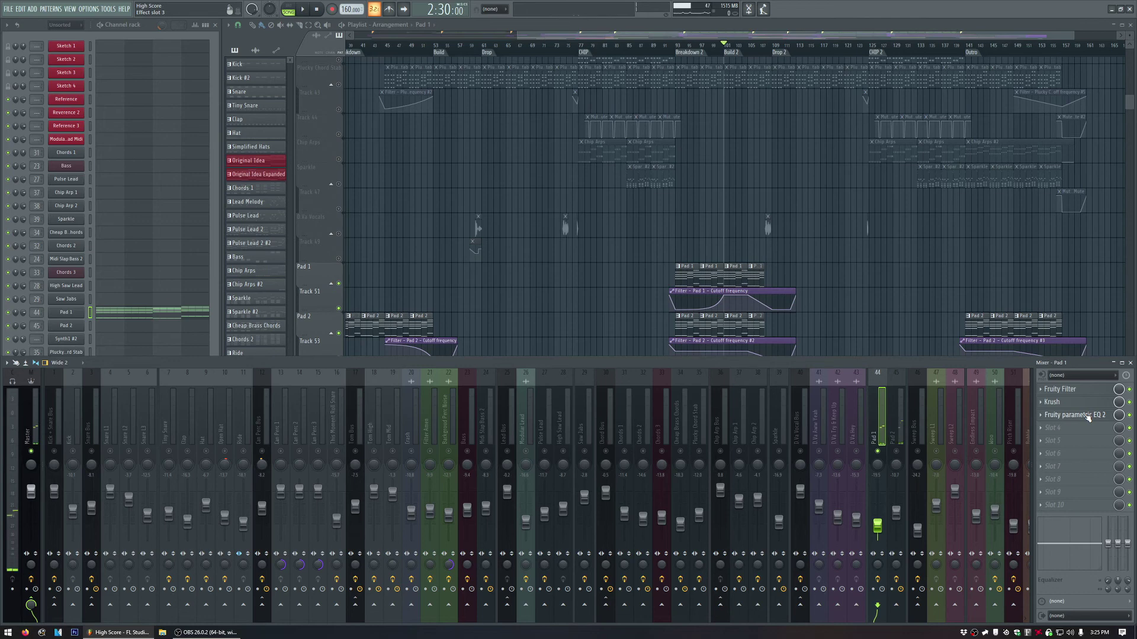
# Examine Pad 1's Fruity parametric EQ 2 curve with a short playback, and check its Fruity Filter settings.
pyautogui.click(1088, 415)
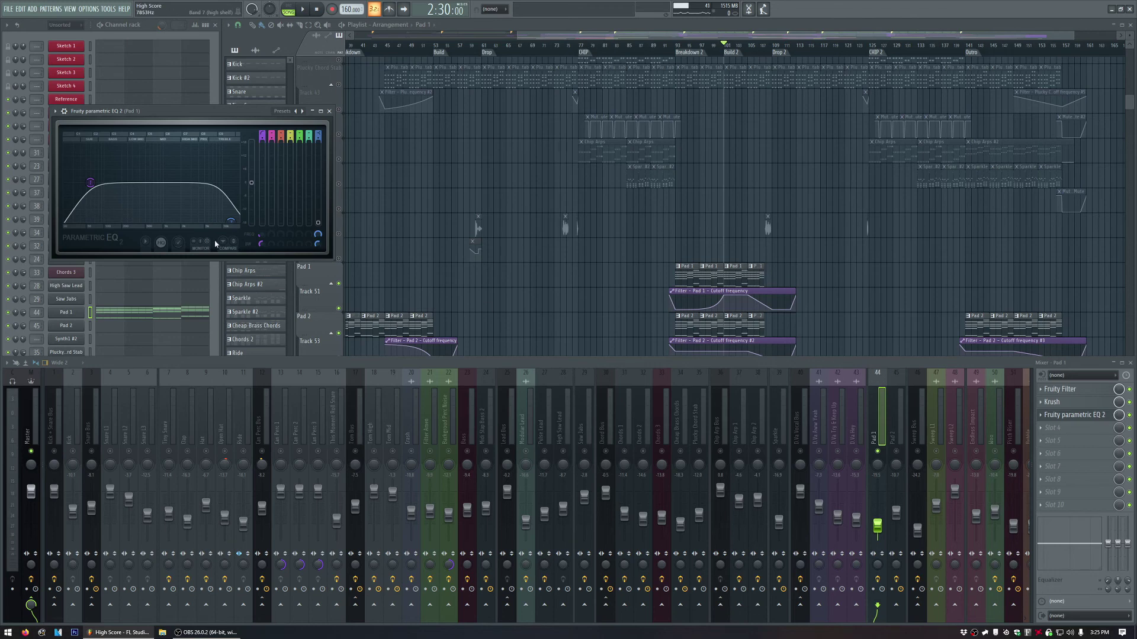
pyautogui.press('space')
pyautogui.press('space')
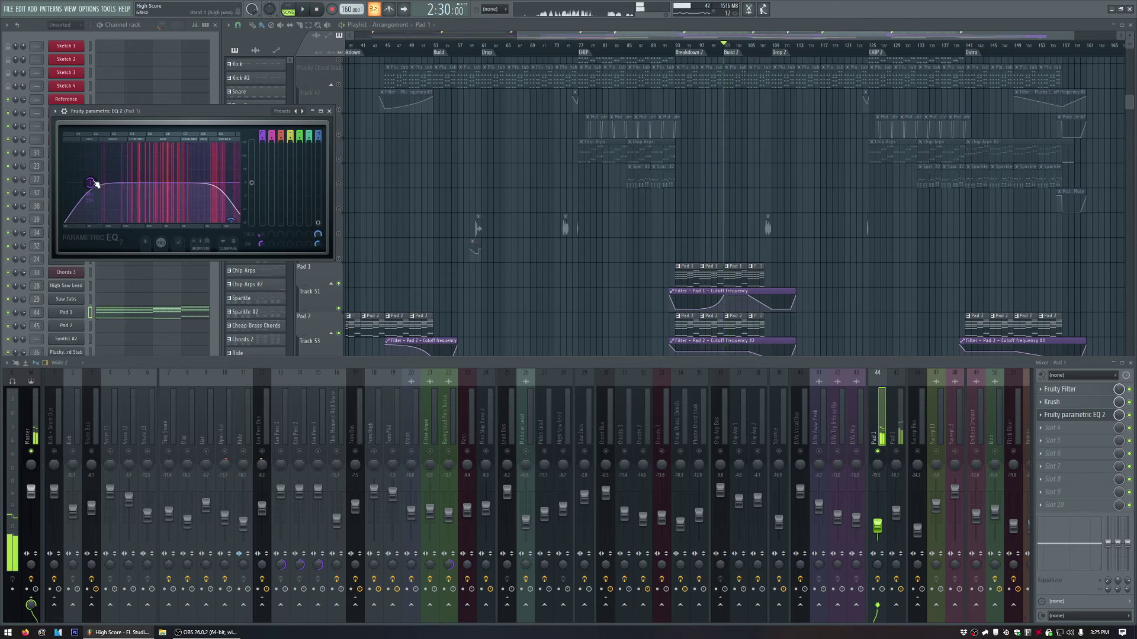
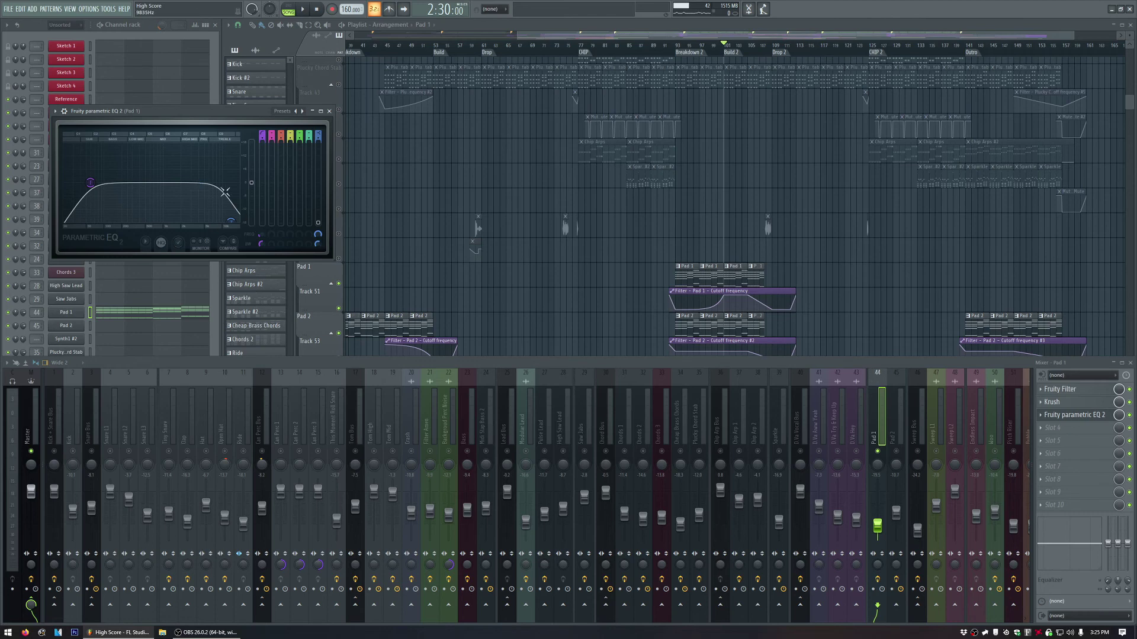
pyautogui.click(330, 112)
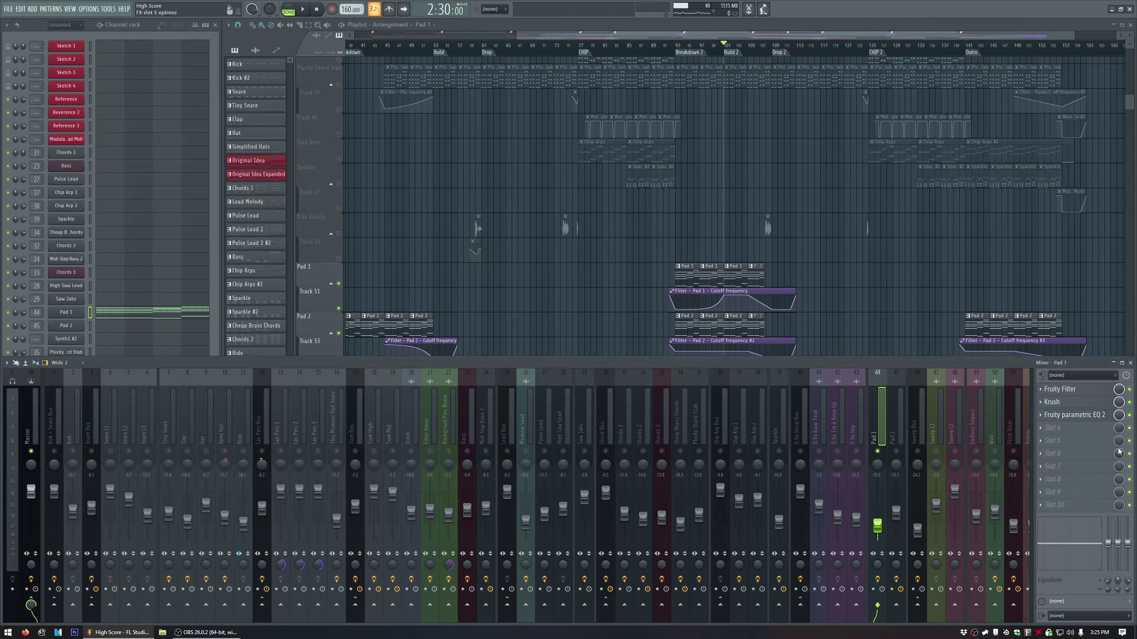
pyautogui.click(1109, 417)
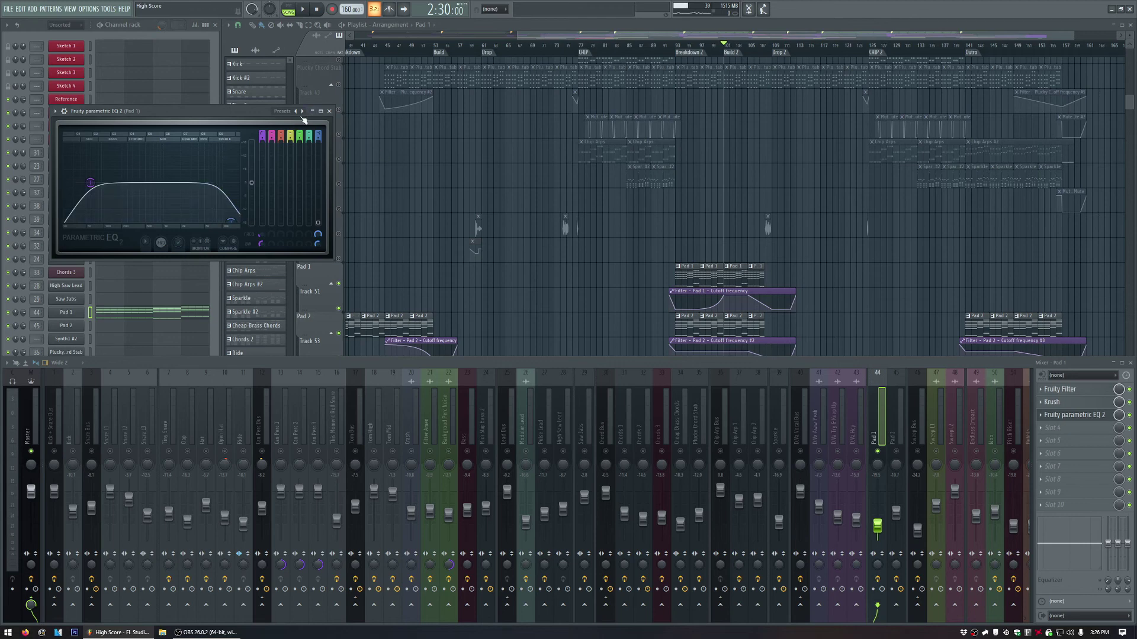
pyautogui.click(330, 111)
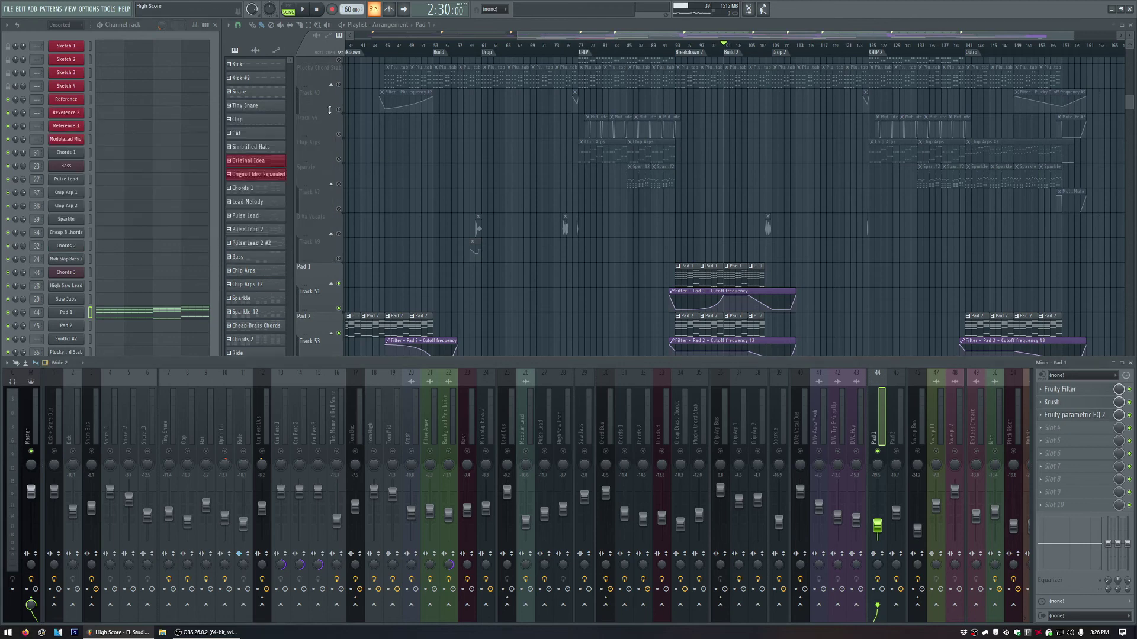
pyautogui.click(1088, 393)
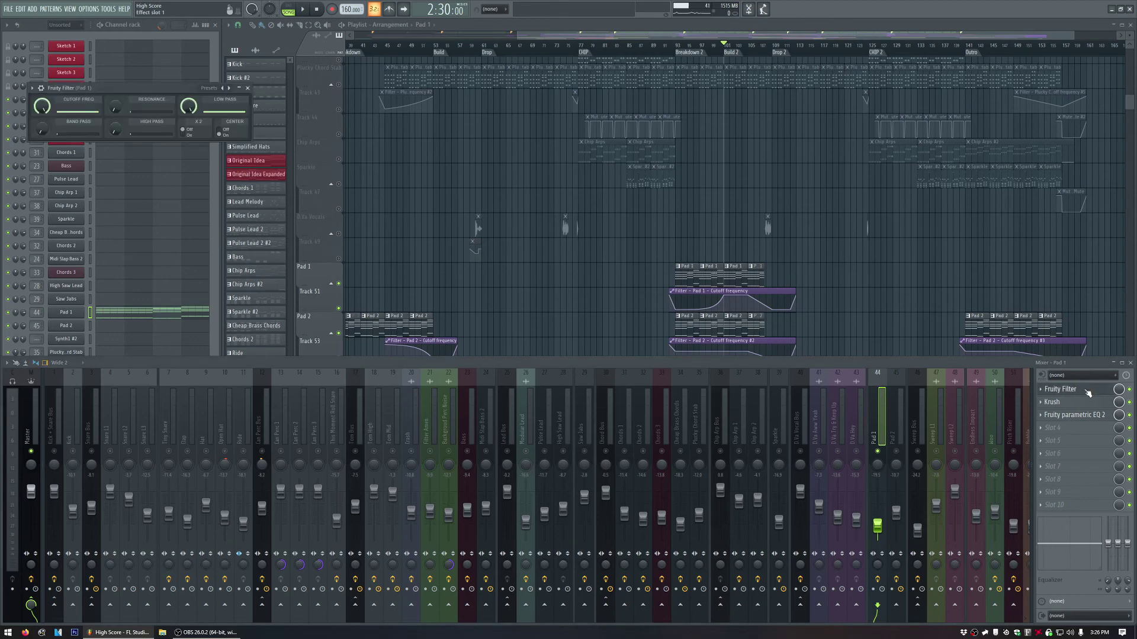
pyautogui.click(1088, 393)
# Solo the Sweep tracks in the playlist and set the playback position shortly before the Breakdown marker.
pyautogui.moveTo(763, 37); pyautogui.dragTo(805, 38)
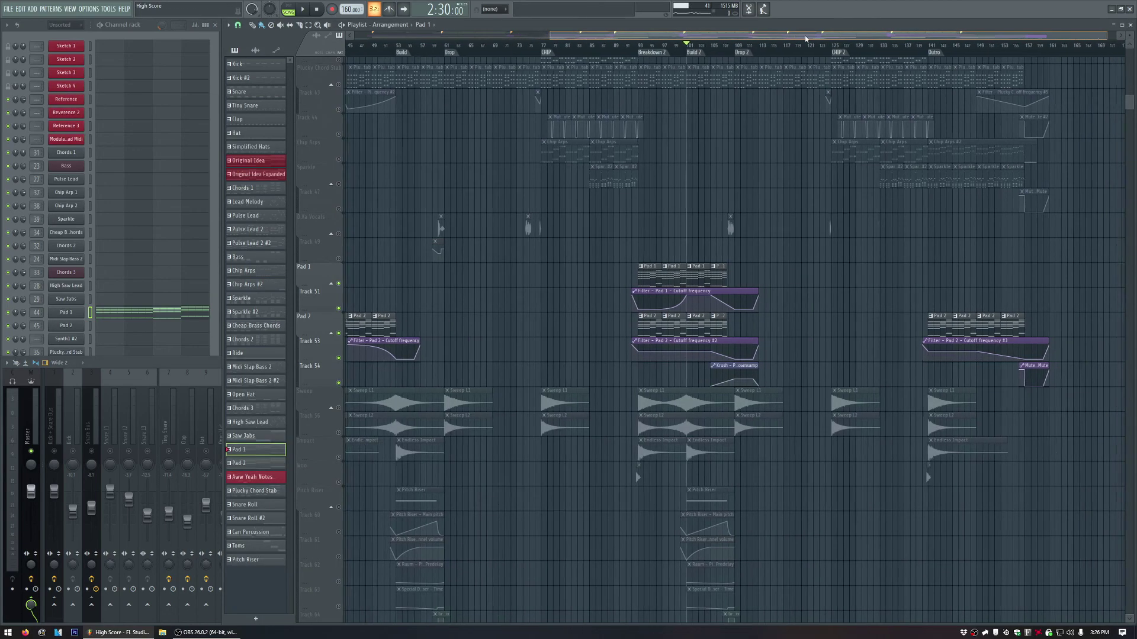
pyautogui.scroll(-2, 773, 286)
pyautogui.scroll(-3, 692, 353)
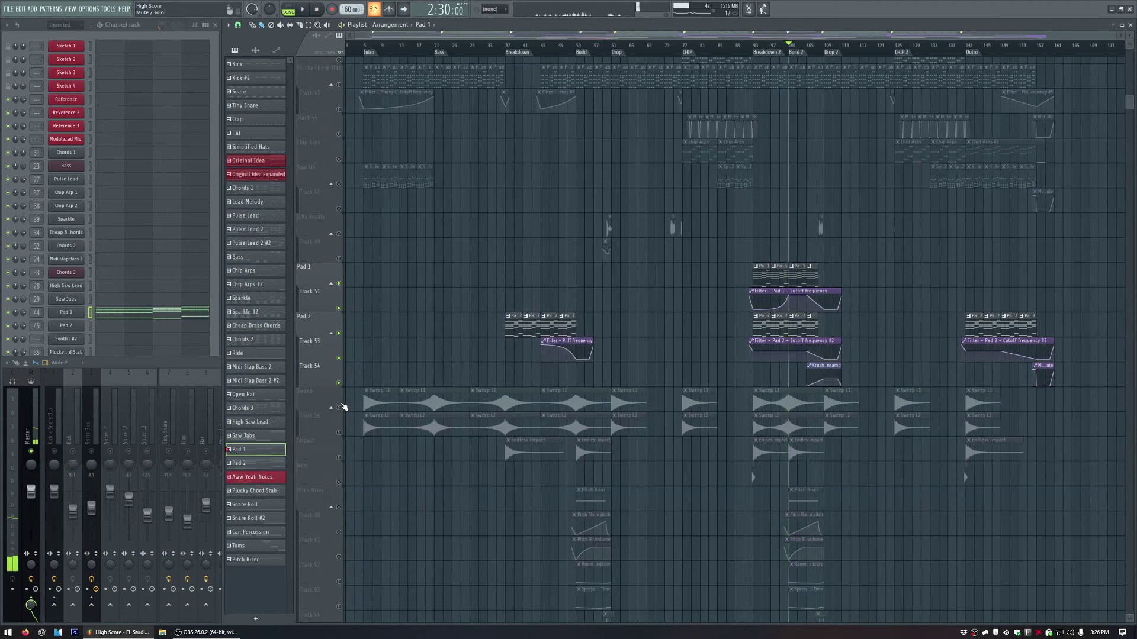
pyautogui.click(495, 407)
pyautogui.scroll(-3, 495, 407)
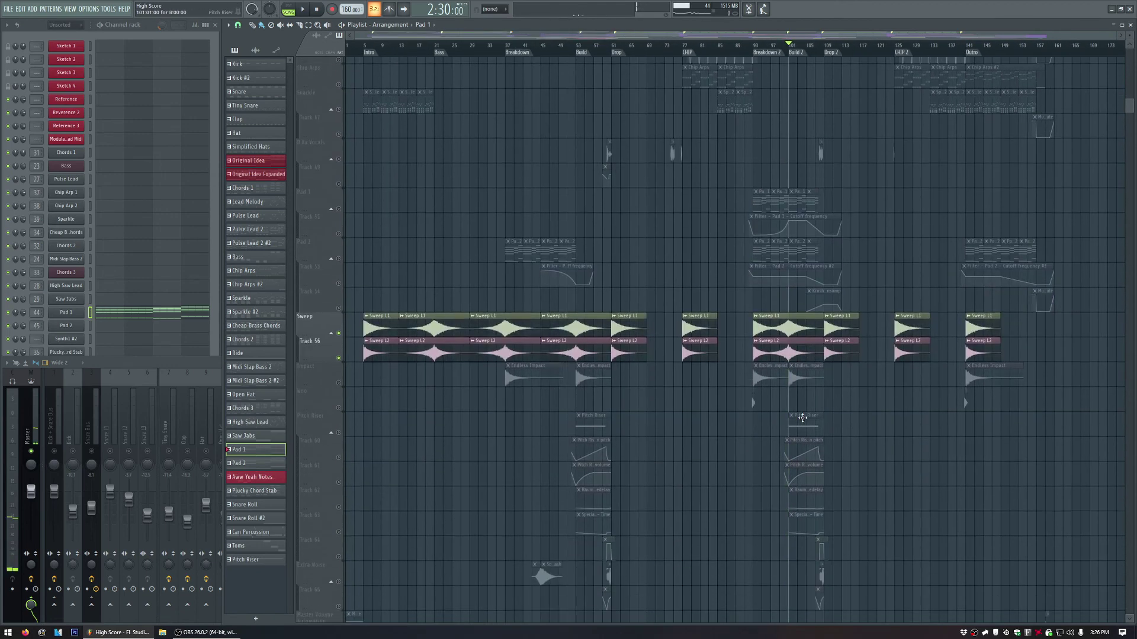
pyautogui.click(492, 49)
pyautogui.scroll(2, 494, 50)
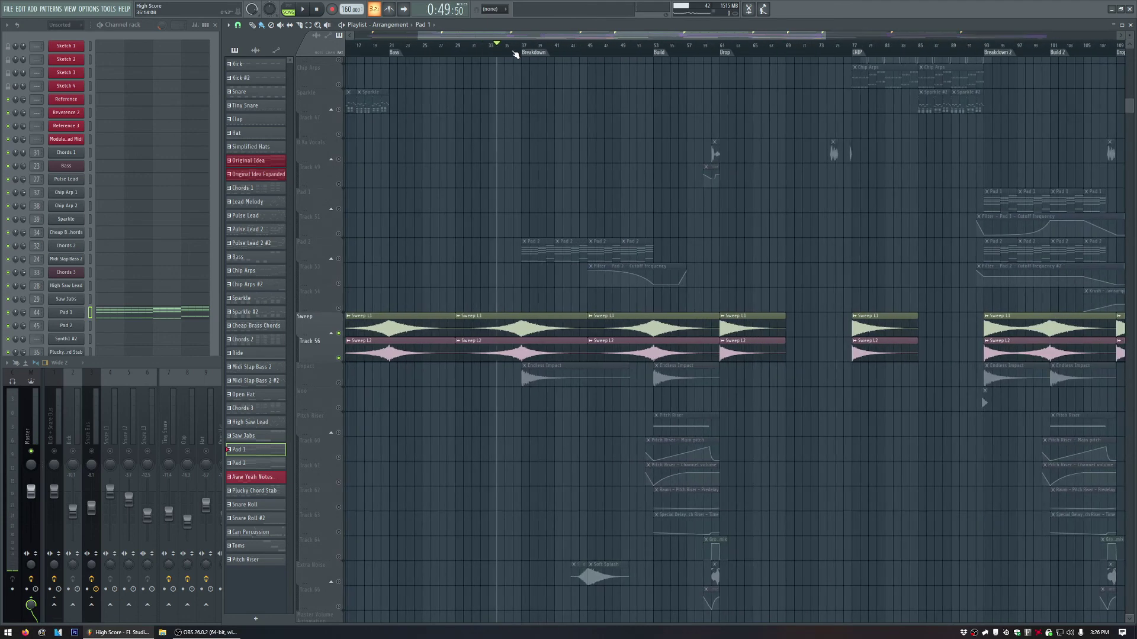
# Display the Sweep Bus effect chain and examine its Fruity parametric EQ 2 while the sweeps play into the Breakdown.
pyautogui.press('F9')
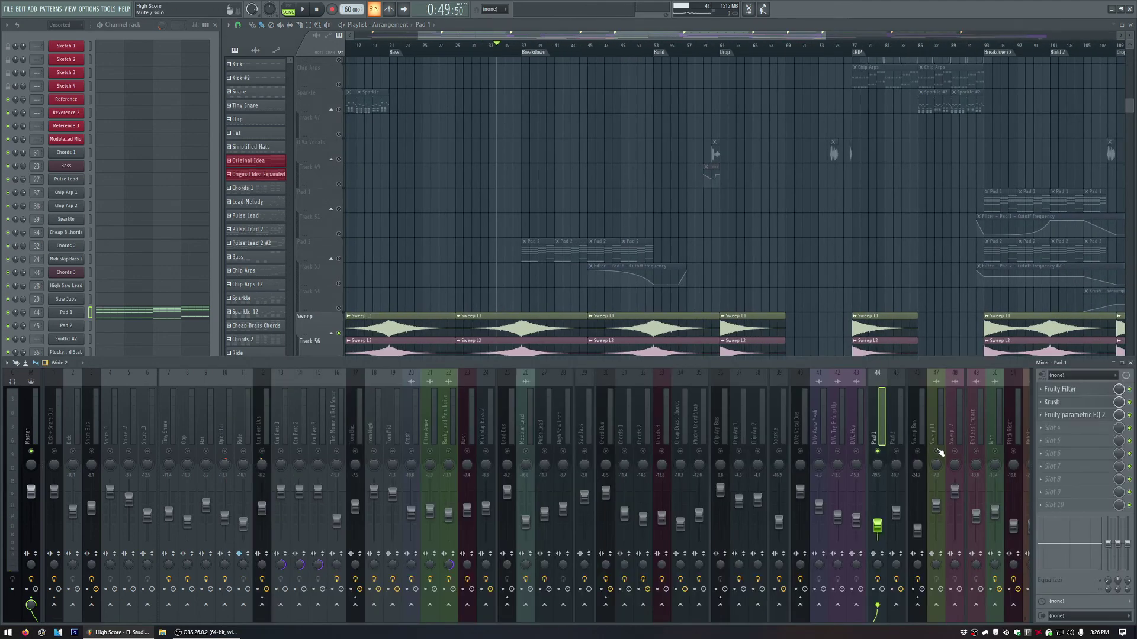
pyautogui.click(918, 428)
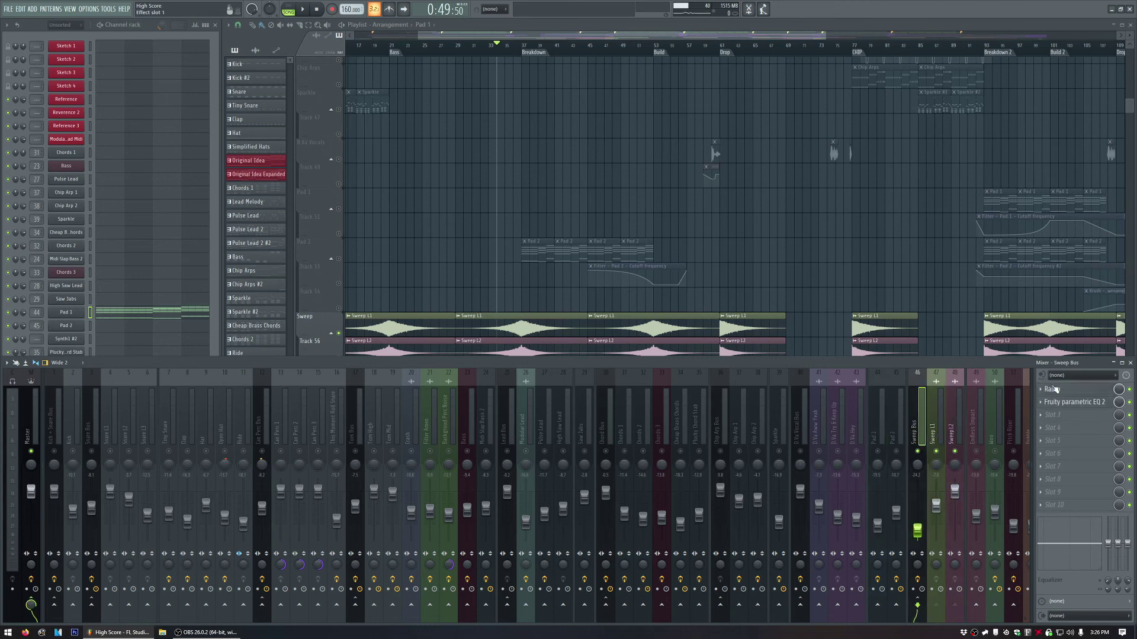
pyautogui.click(1073, 404)
pyautogui.click(1075, 404)
pyautogui.press('space')
pyautogui.click(1074, 403)
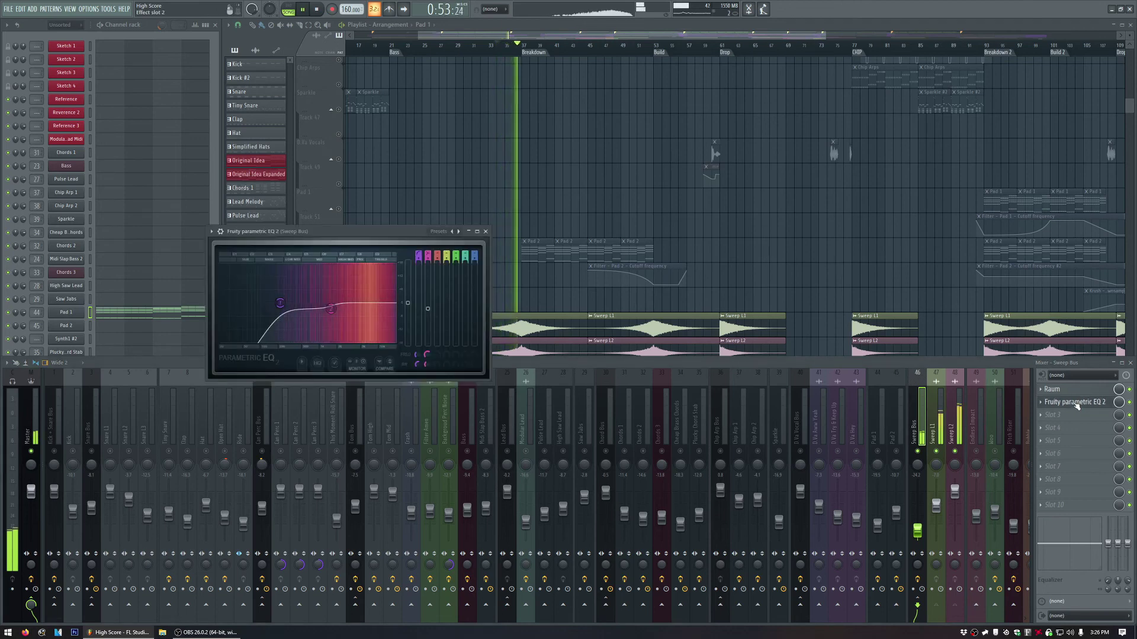
pyautogui.click(1074, 404)
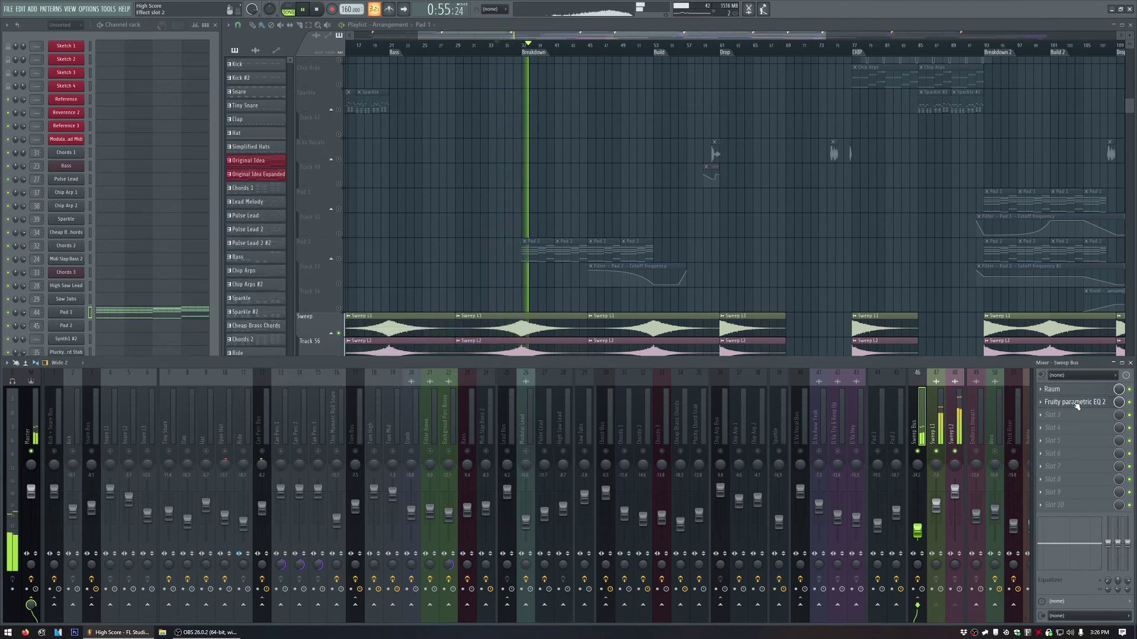
pyautogui.moveTo(556, 36); pyautogui.dragTo(643, 37)
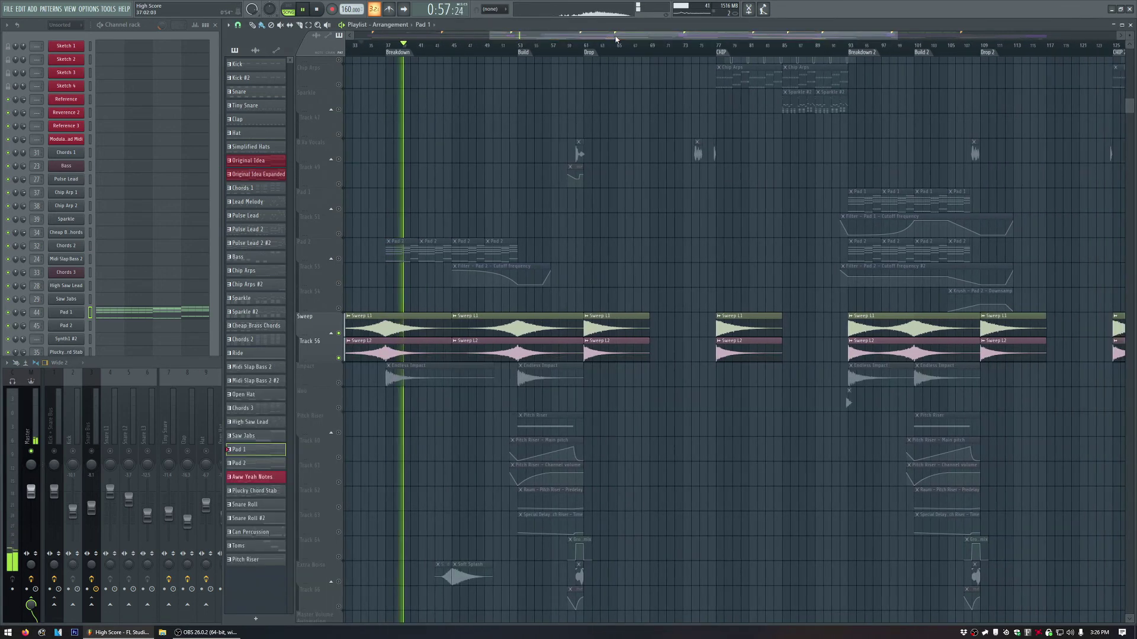
pyautogui.press('space')
# Solo the Impact track, check the Endless Impact mixer track's effect slots, and audition the impact from the Breakdown.
pyautogui.rightClick(339, 383)
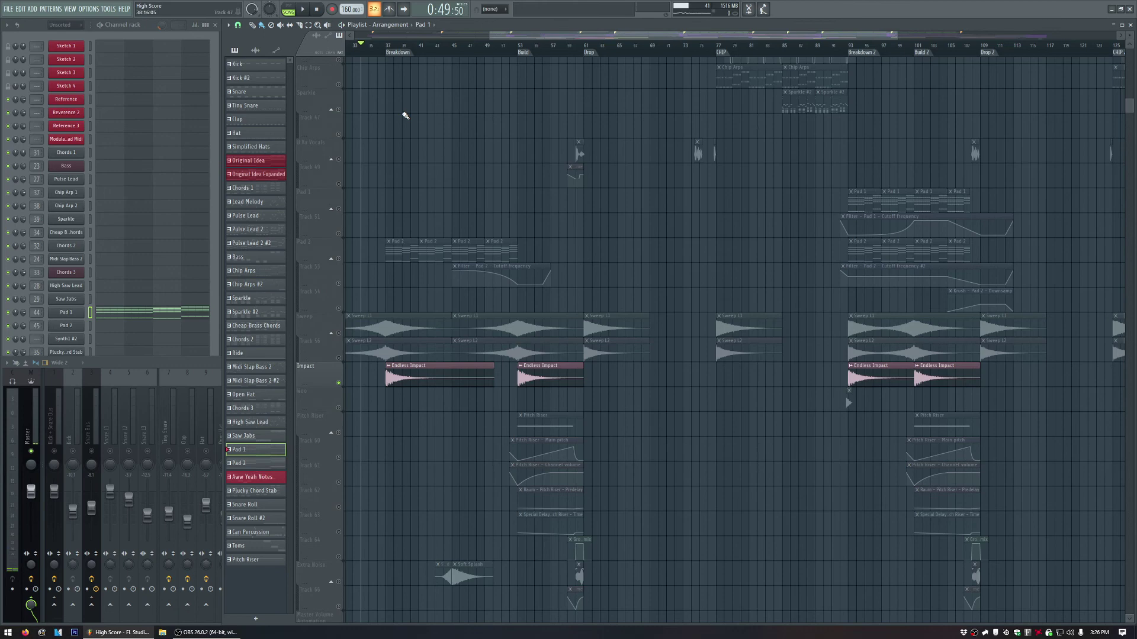
pyautogui.click(392, 48)
pyautogui.press('F9')
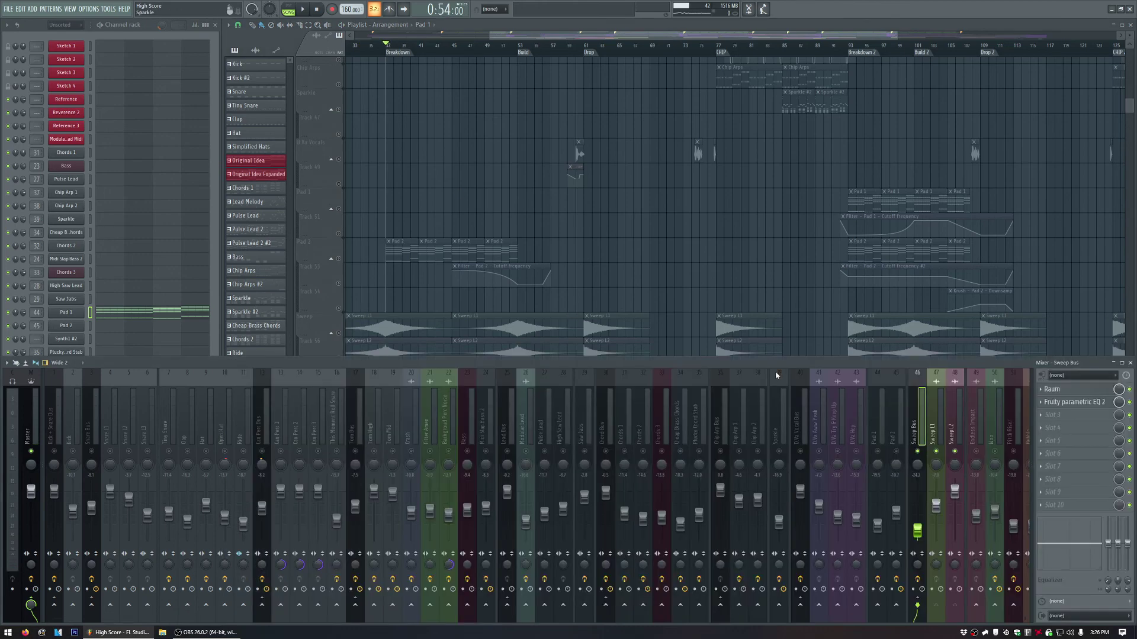
pyautogui.click(980, 455)
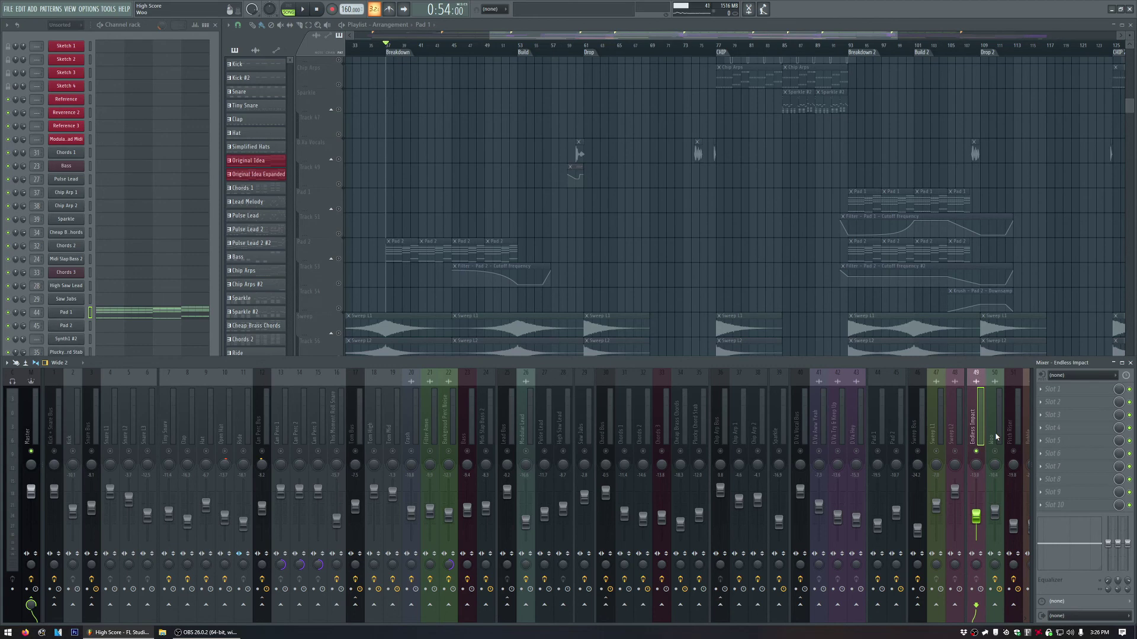
pyautogui.click(651, 26)
pyautogui.press('space')
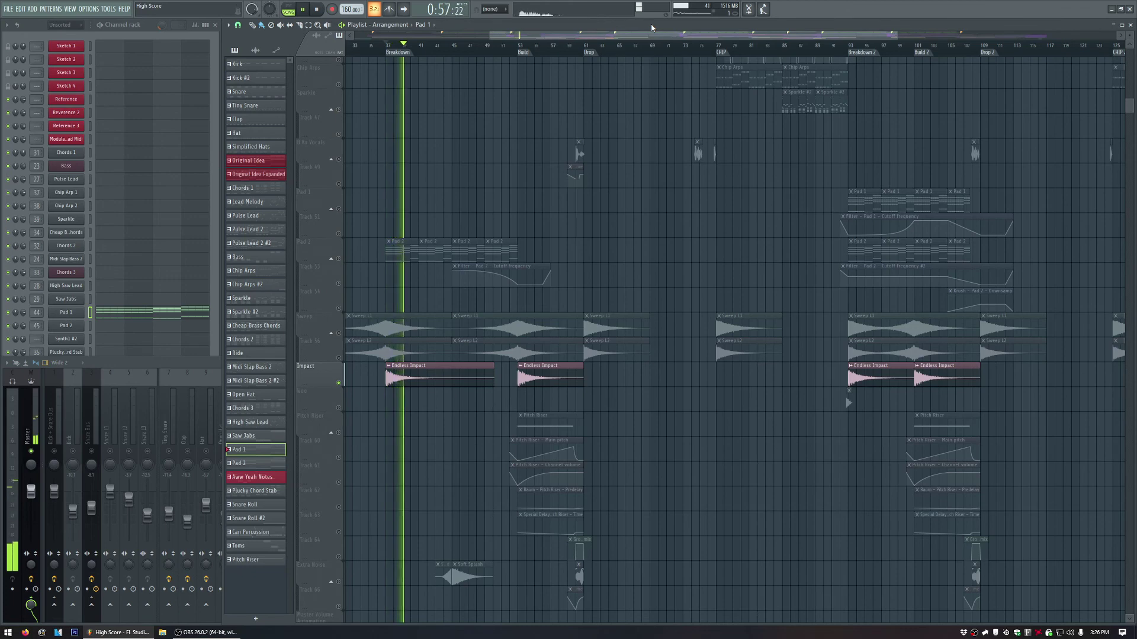
pyautogui.press('space')
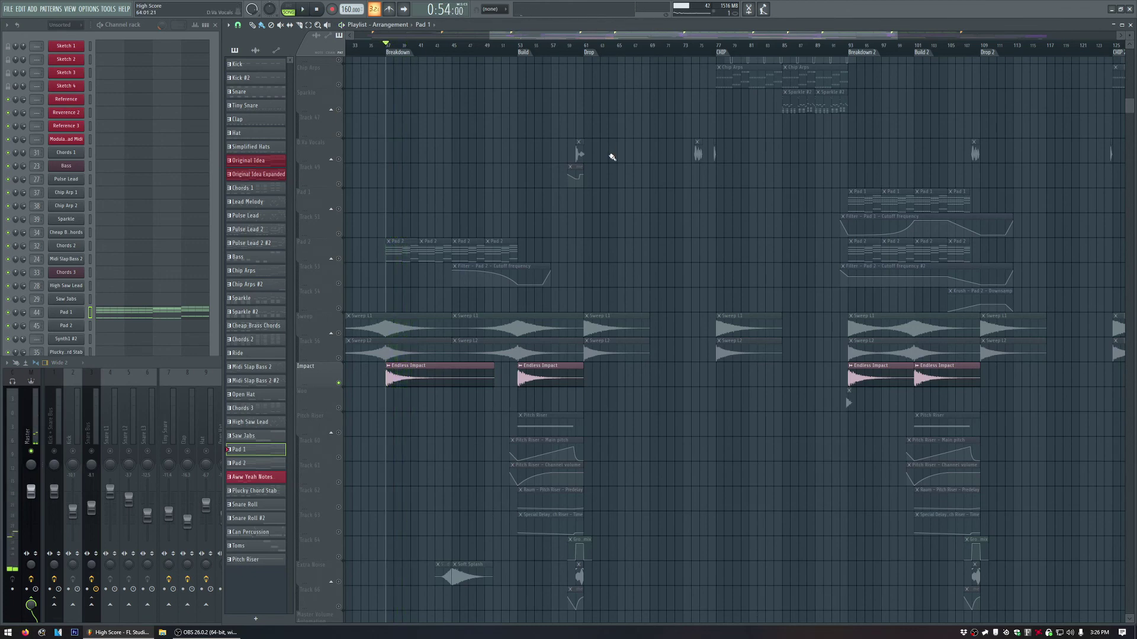
# Solo the Woo track and set the playback position to the start of its clip just before Breakdown 2.
pyautogui.scroll(-2, 878, 324)
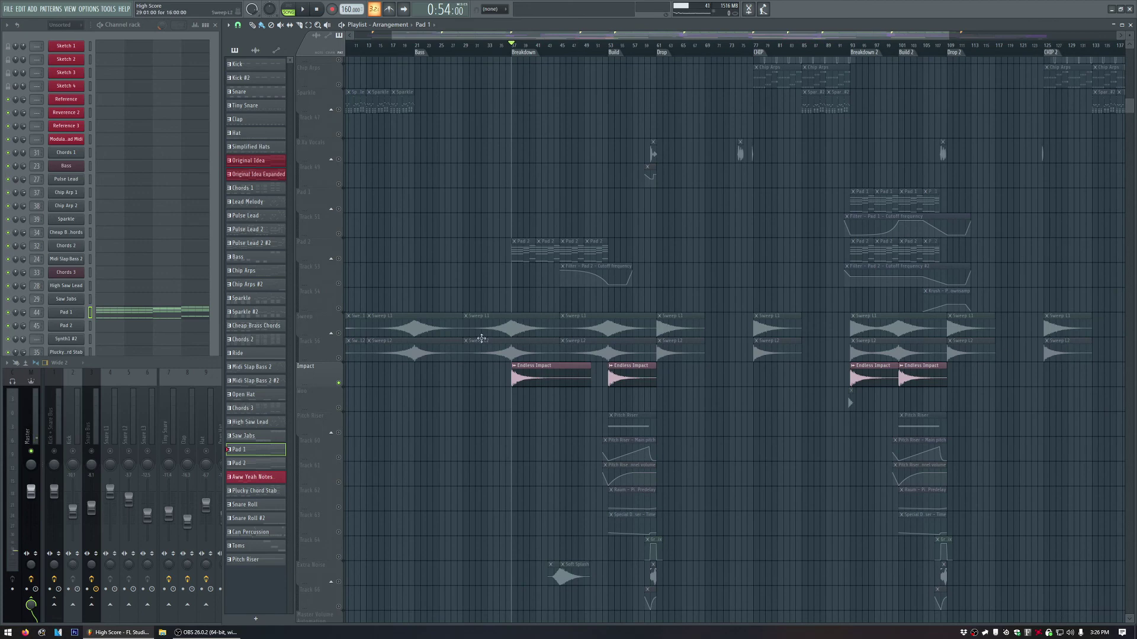
pyautogui.scroll(4, 979, 354)
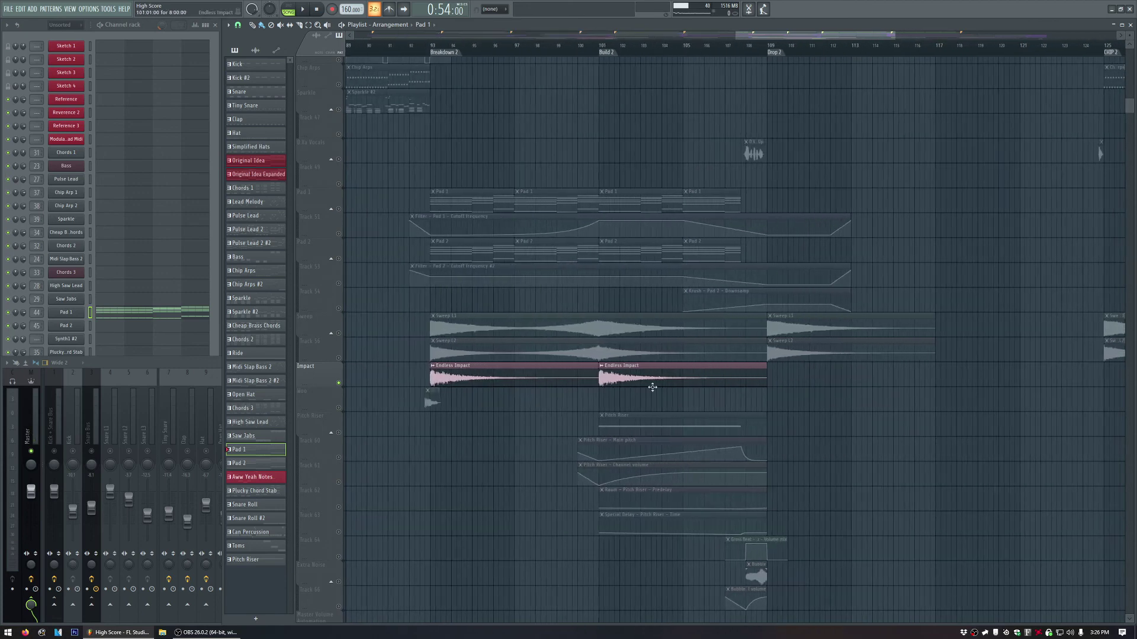
pyautogui.rightClick(341, 389)
pyautogui.click(342, 397)
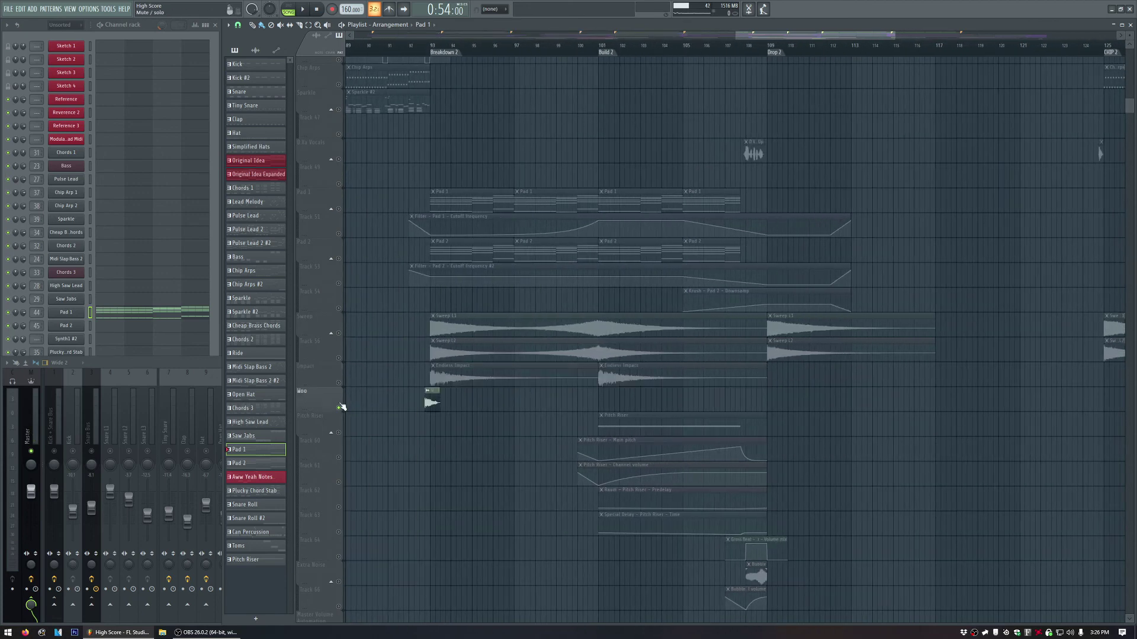
pyautogui.click(427, 52)
pyautogui.scroll(5, 441, 50)
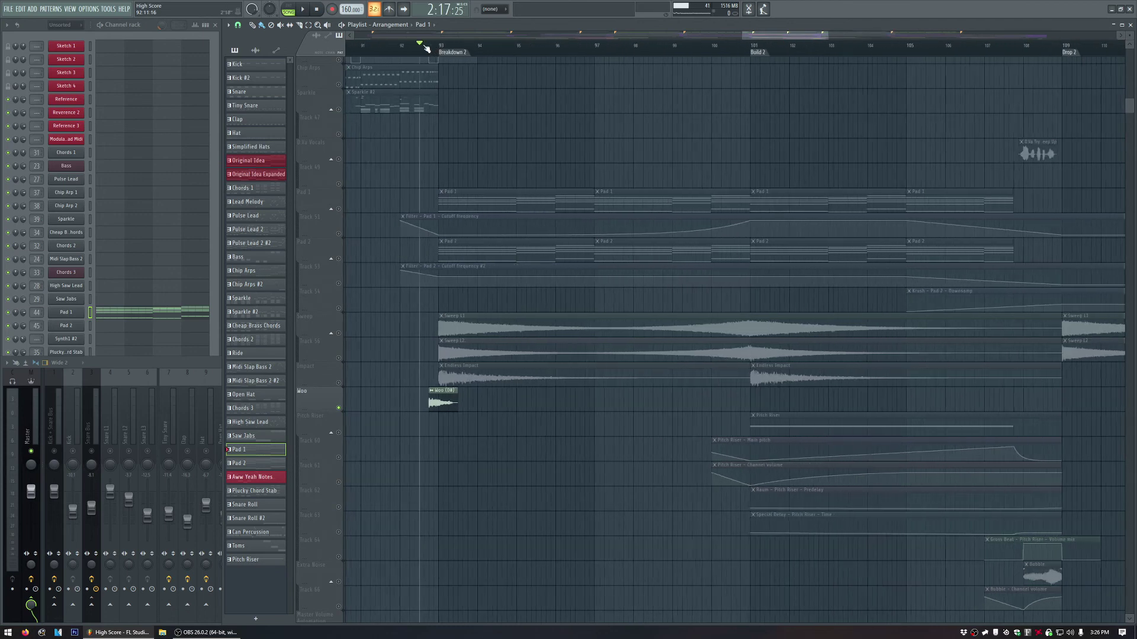
pyautogui.click(446, 51)
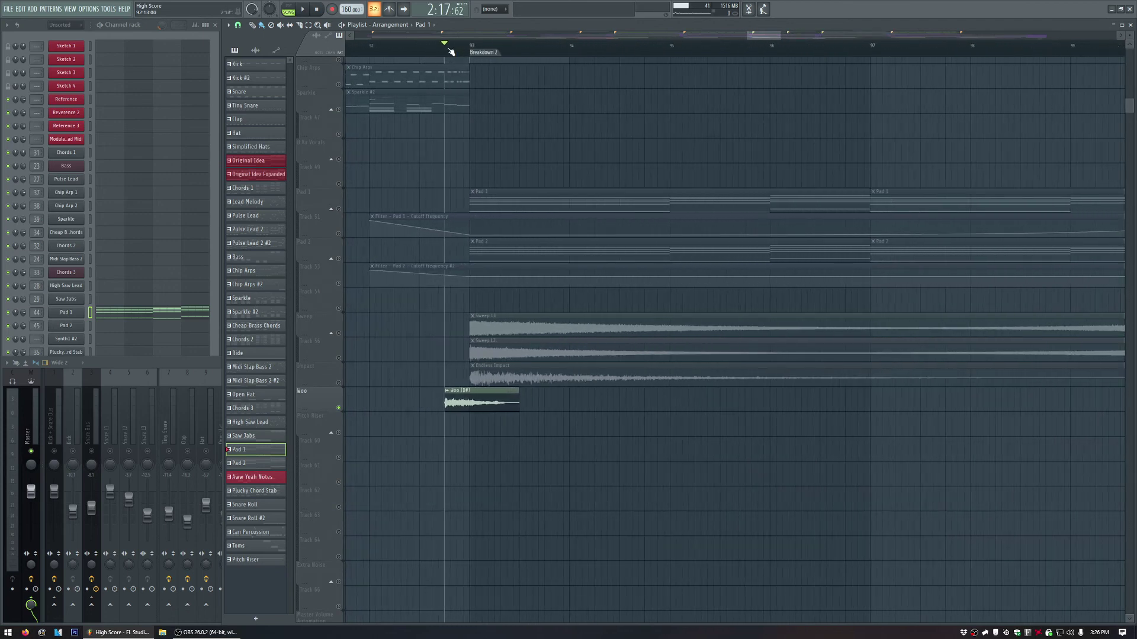
# Play the Woo sample and display its mixer track's effect chain.
pyautogui.press('F9')
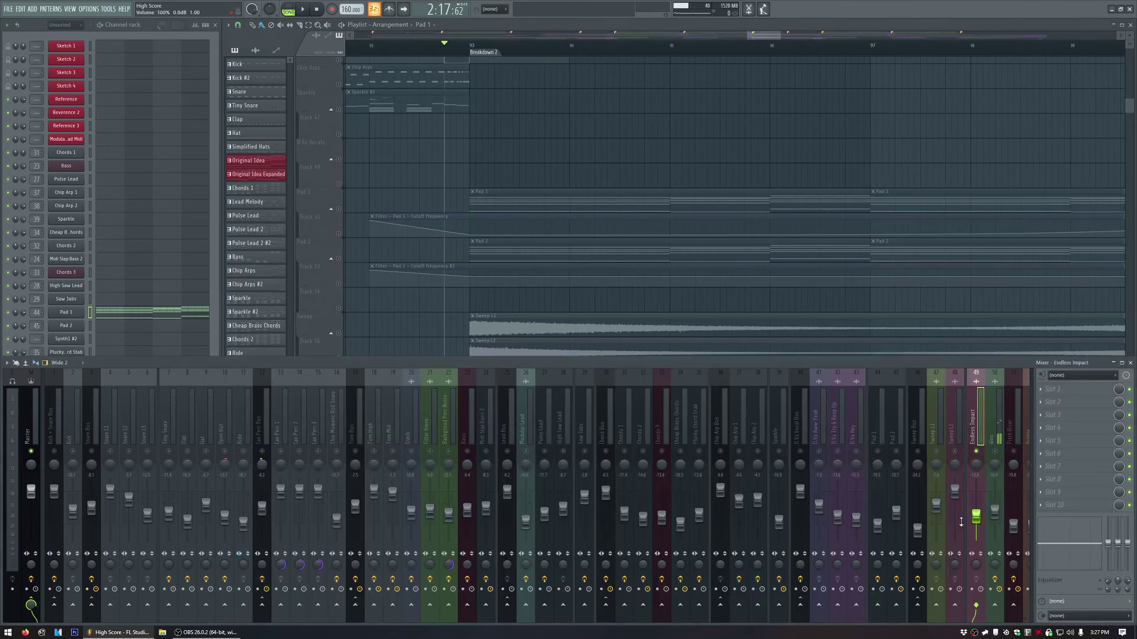
pyautogui.press('space')
pyautogui.click(999, 456)
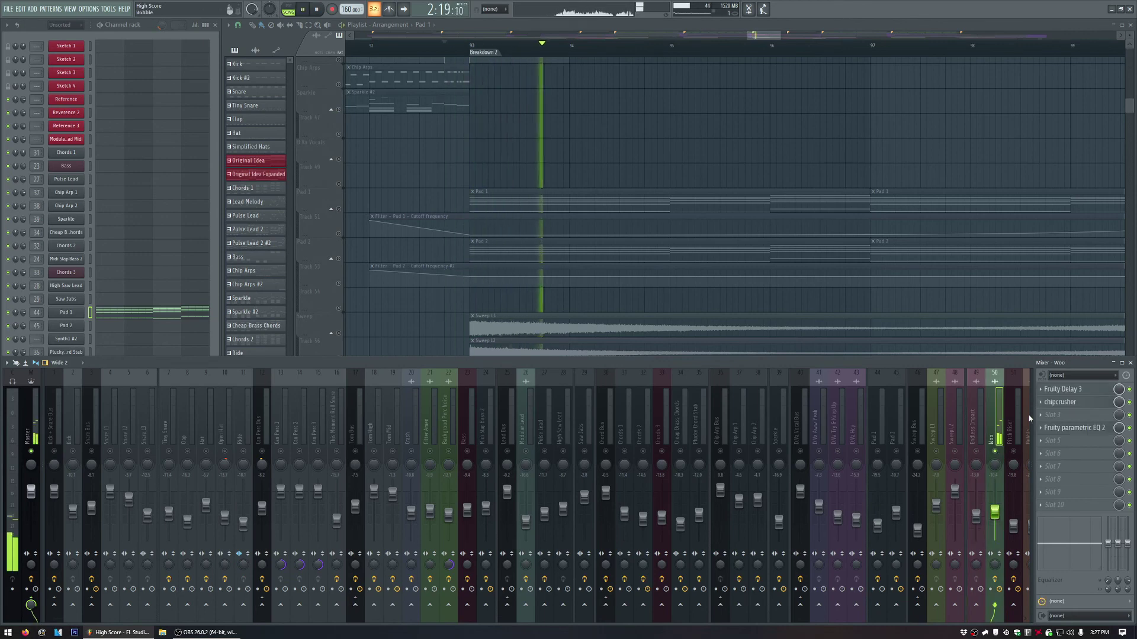
# Examine the Woo track's Fruity Delay 3, chipcrusher and Fruity parametric EQ 2 settings, and close the effect windows.
pyautogui.click(1080, 392)
pyautogui.press('space')
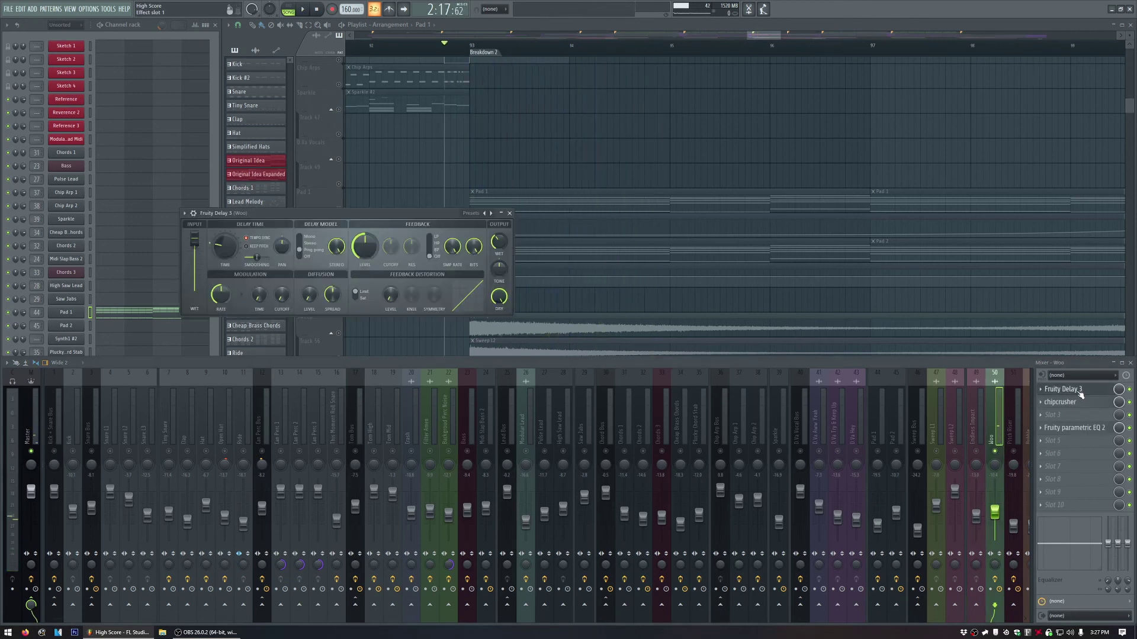
pyautogui.click(1085, 405)
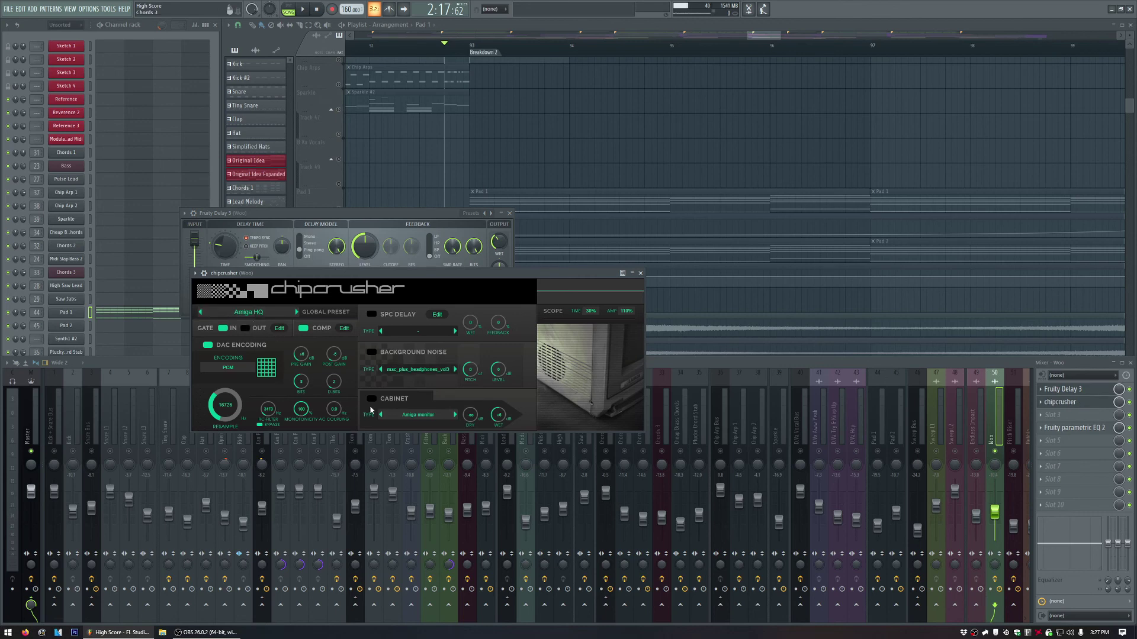
pyautogui.moveTo(401, 215); pyautogui.dragTo(333, 142)
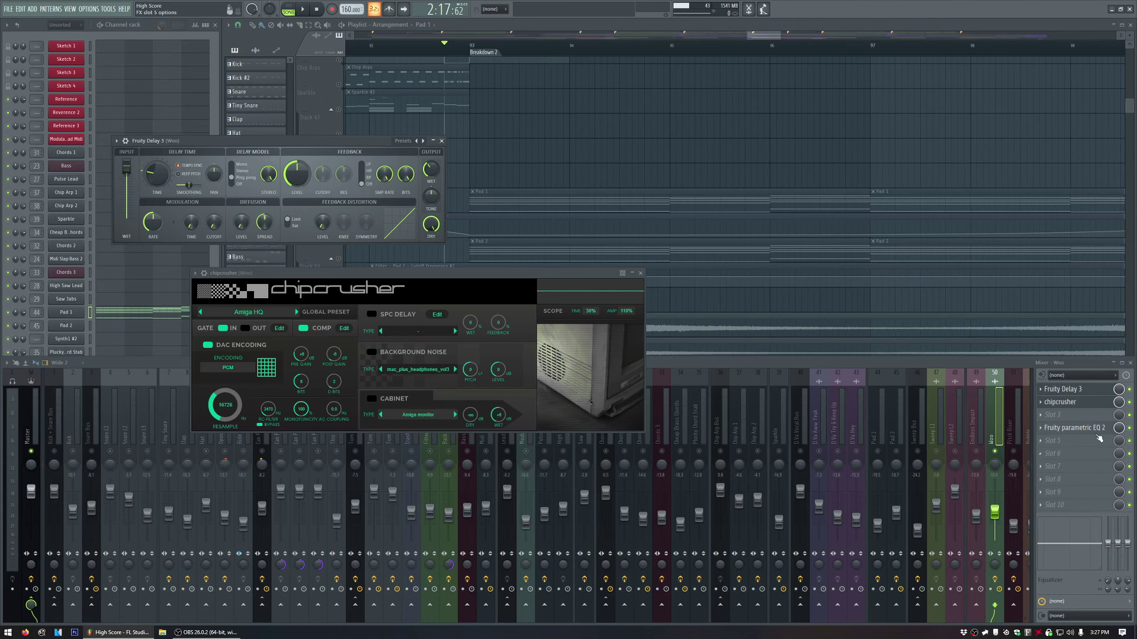
pyautogui.click(1104, 432)
pyautogui.click(1103, 432)
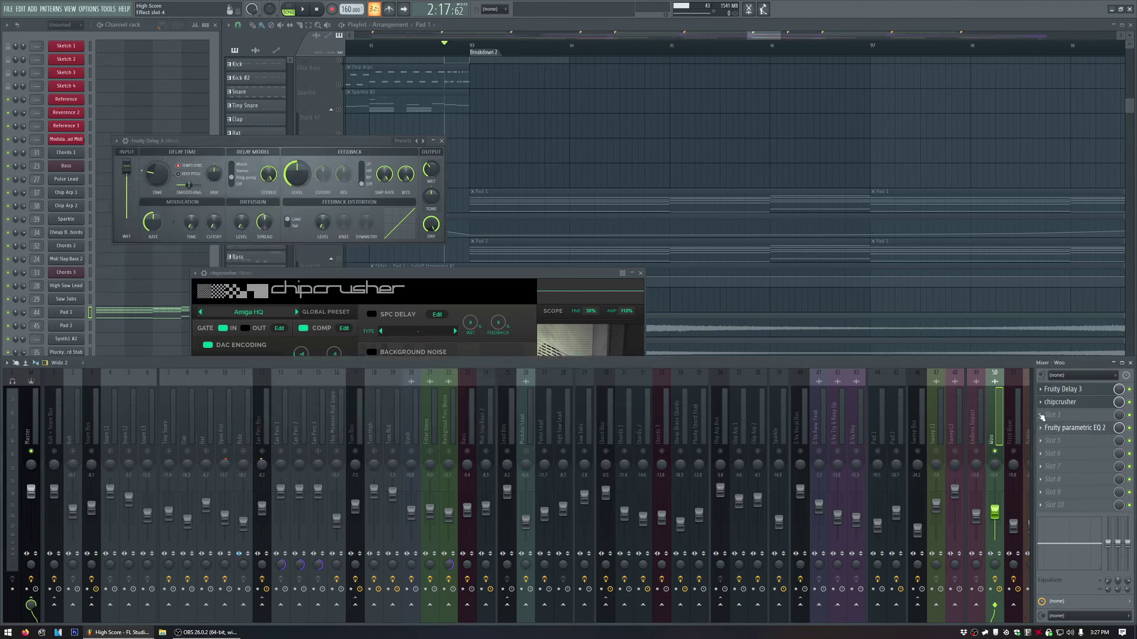
pyautogui.click(640, 273)
pyautogui.click(442, 141)
# Replay the Woo sample into Breakdown 2 and bring the stretch up to Drop 2 into view.
pyautogui.press('space')
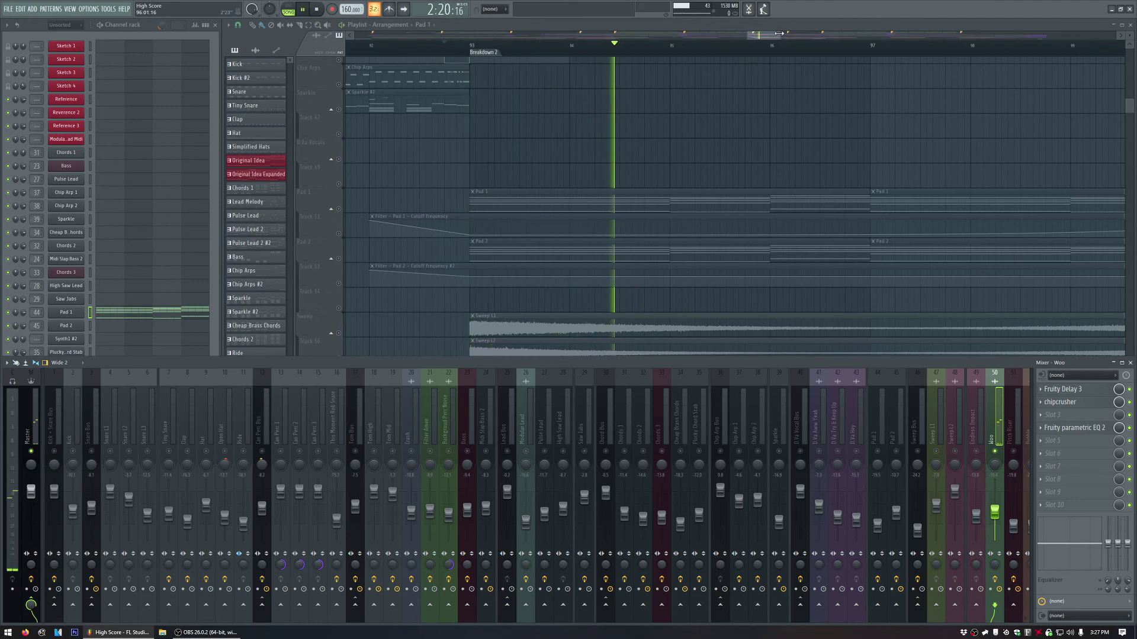
pyautogui.moveTo(780, 33); pyautogui.dragTo(852, 33)
pyautogui.press('space')
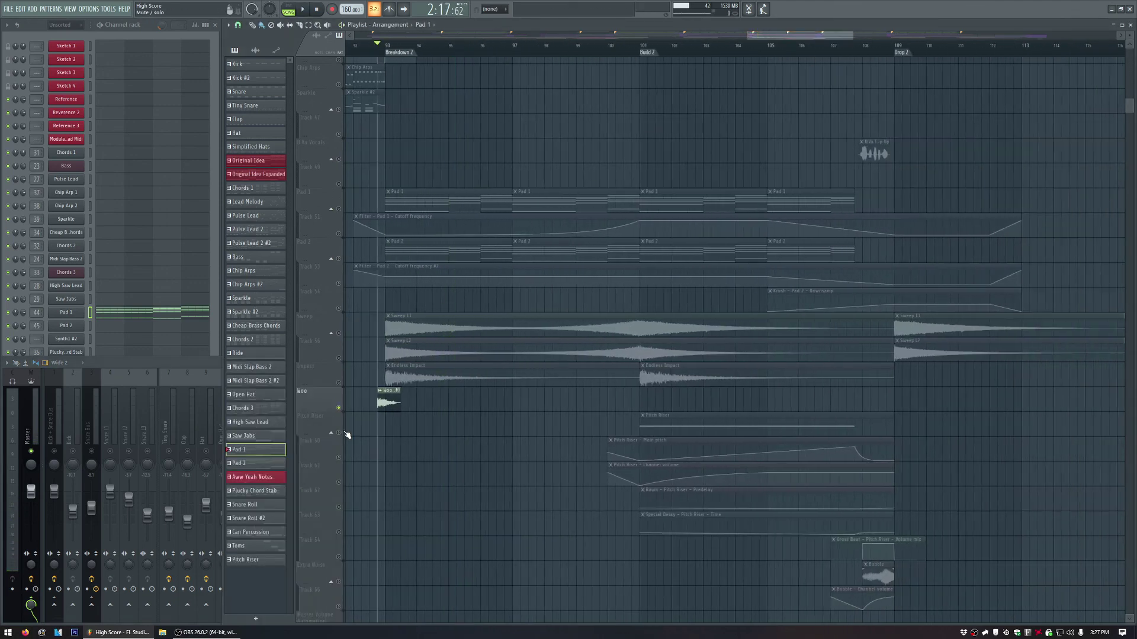
# Solo the Pitch Riser track group and unmute its note, automation and Gross Beat clips around Build 2.
pyautogui.scroll(-5, 538, 431)
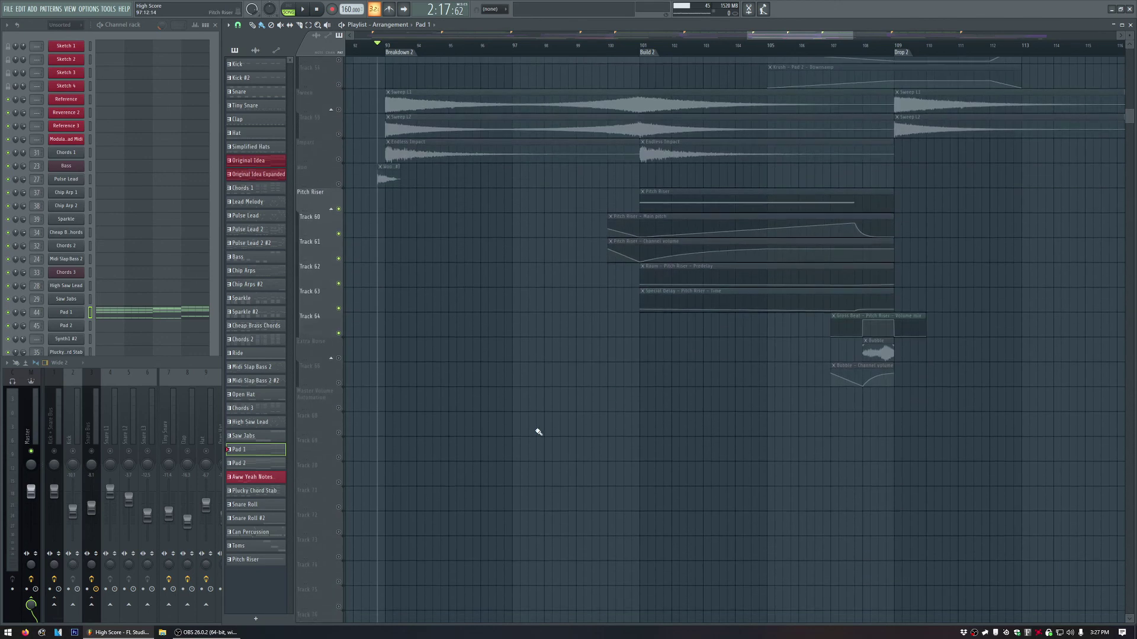
pyautogui.moveTo(723, 360); pyautogui.dragTo(719, 205)
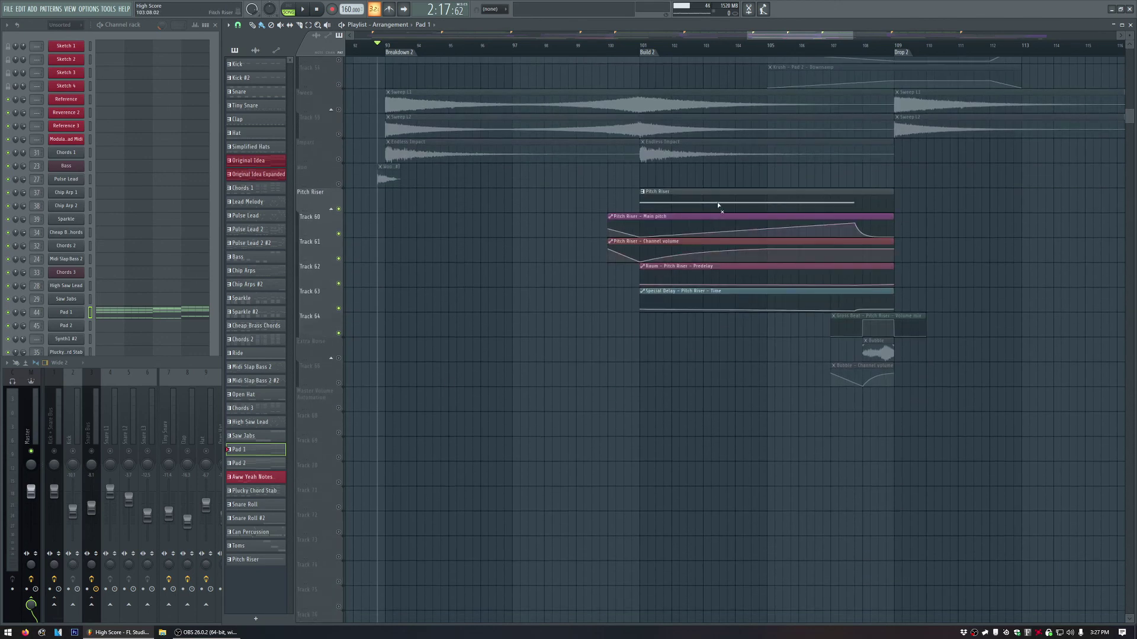
pyautogui.keyDown('ctrl'); pyautogui.click(894, 322); pyautogui.keyUp('ctrl')
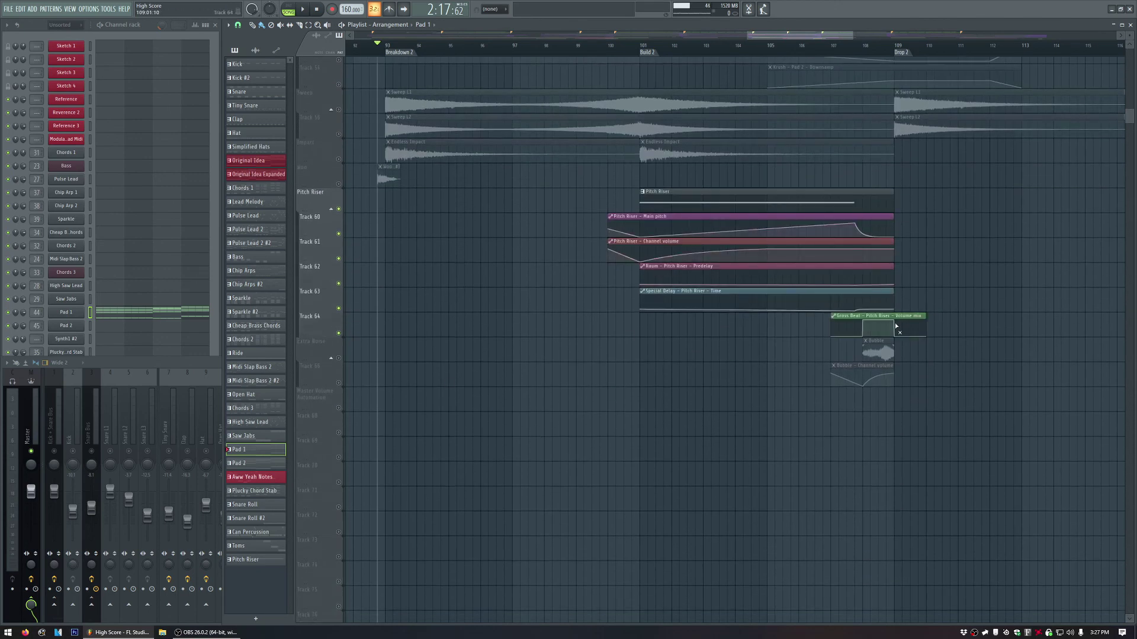
# Audition the Pitch Riser from the start of Build 2 into Drop 2, and mute its clips again.
pyautogui.click(646, 47)
pyautogui.press('space')
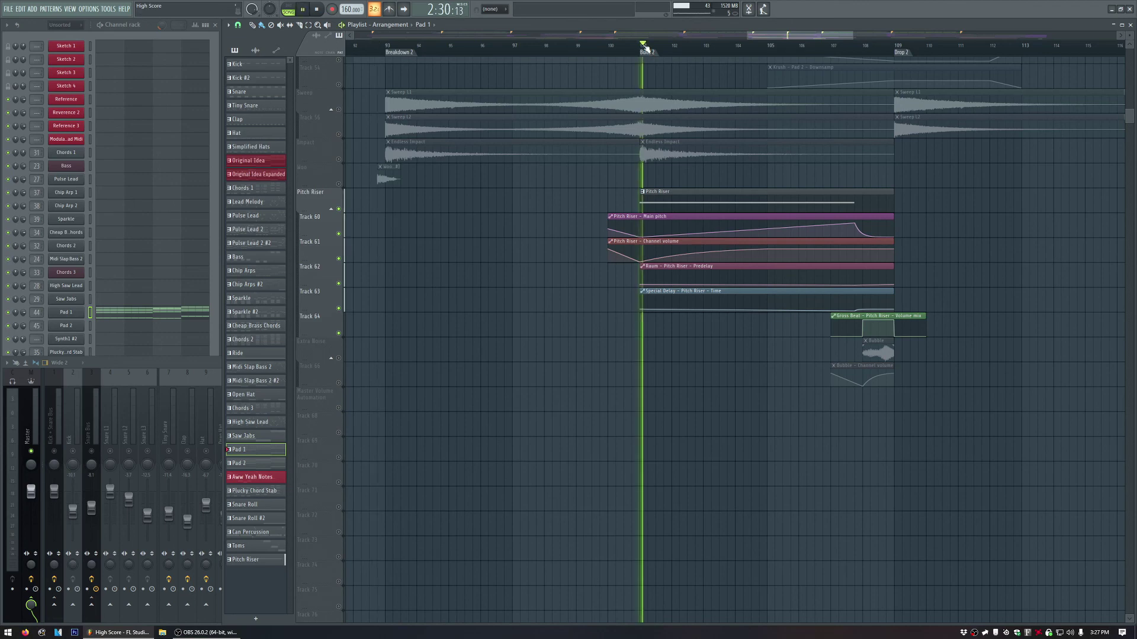
pyautogui.press('space')
pyautogui.press('F9')
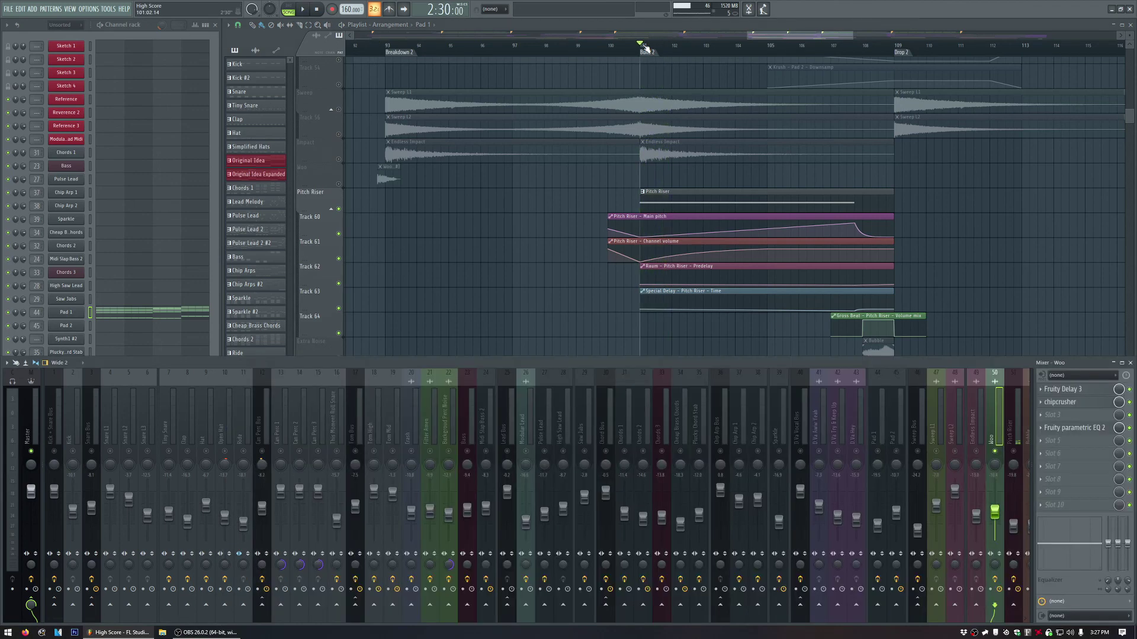
pyautogui.press('space')
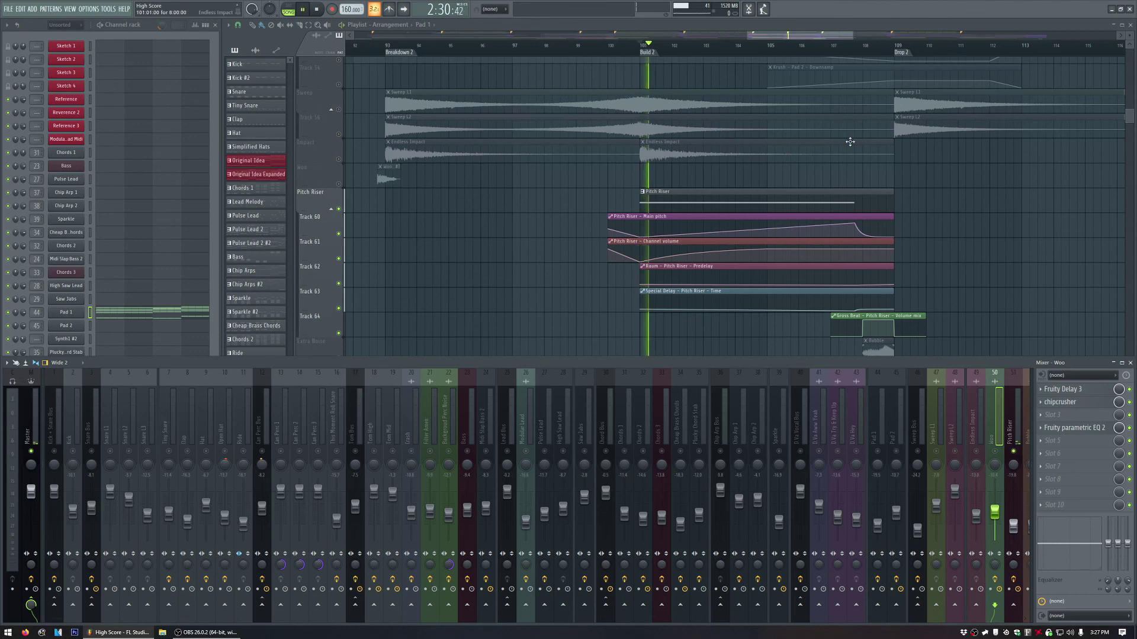
pyautogui.click(824, 38)
pyautogui.moveTo(825, 38); pyautogui.dragTo(856, 38)
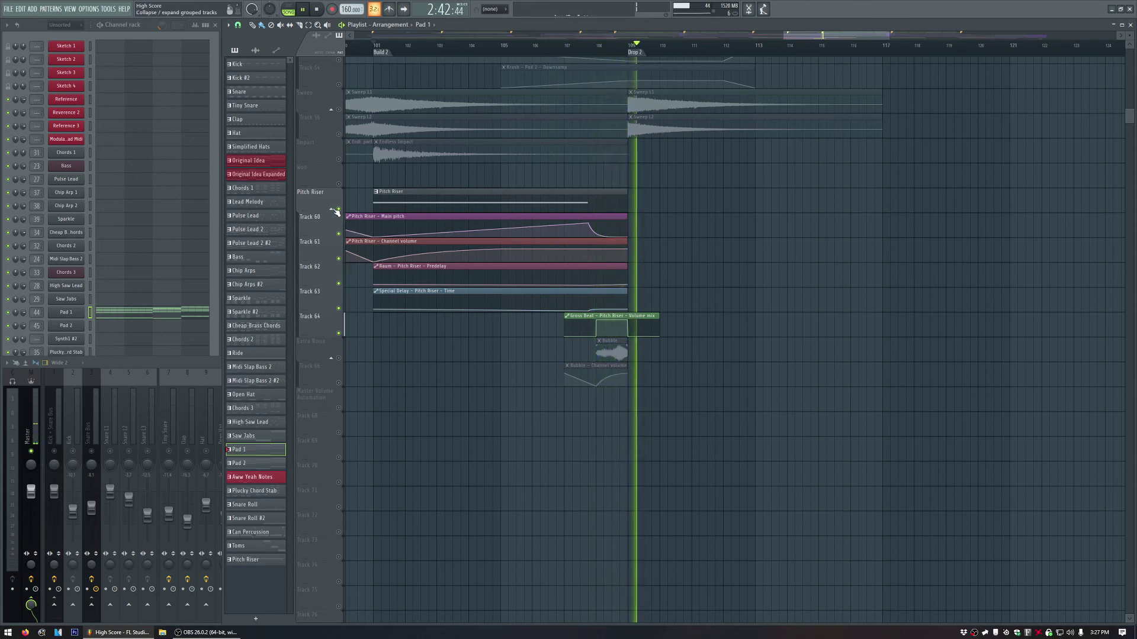
pyautogui.press('space')
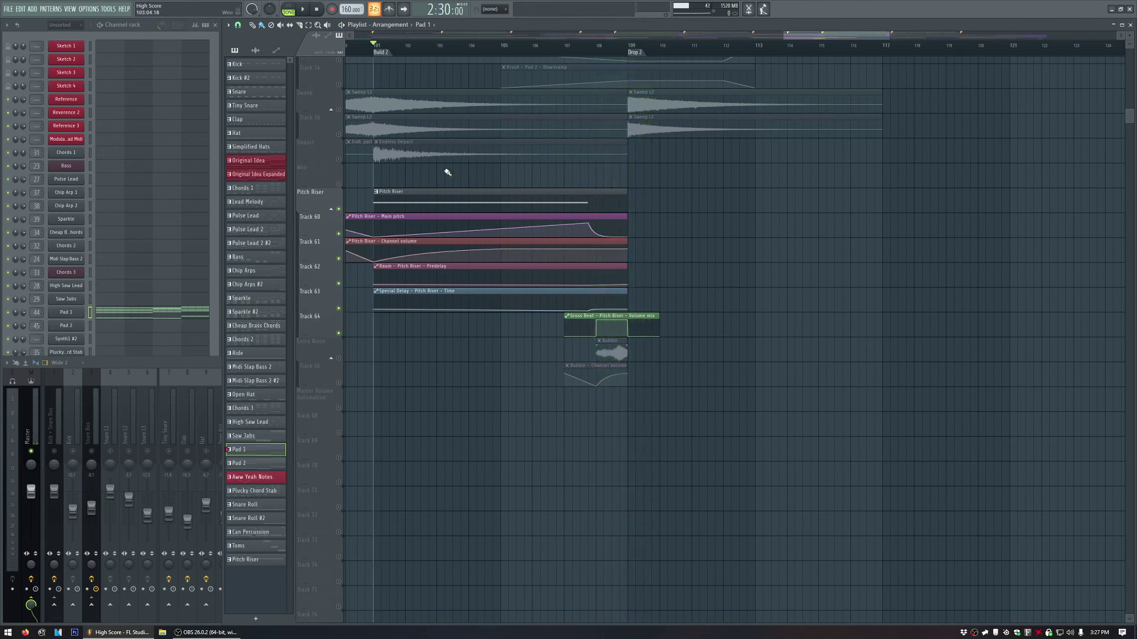
pyautogui.click(433, 320)
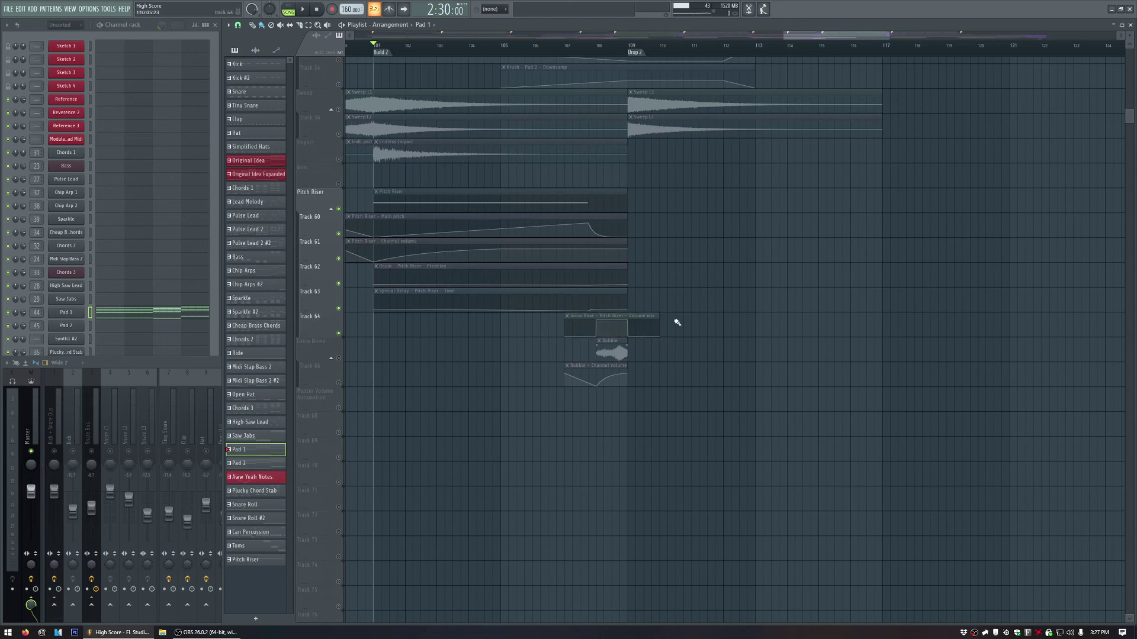
# Solo the Extra Noise tracks and set the playback position just before the Soft Splash clip's peak ahead of Build.
pyautogui.scroll(-3, 721, 305)
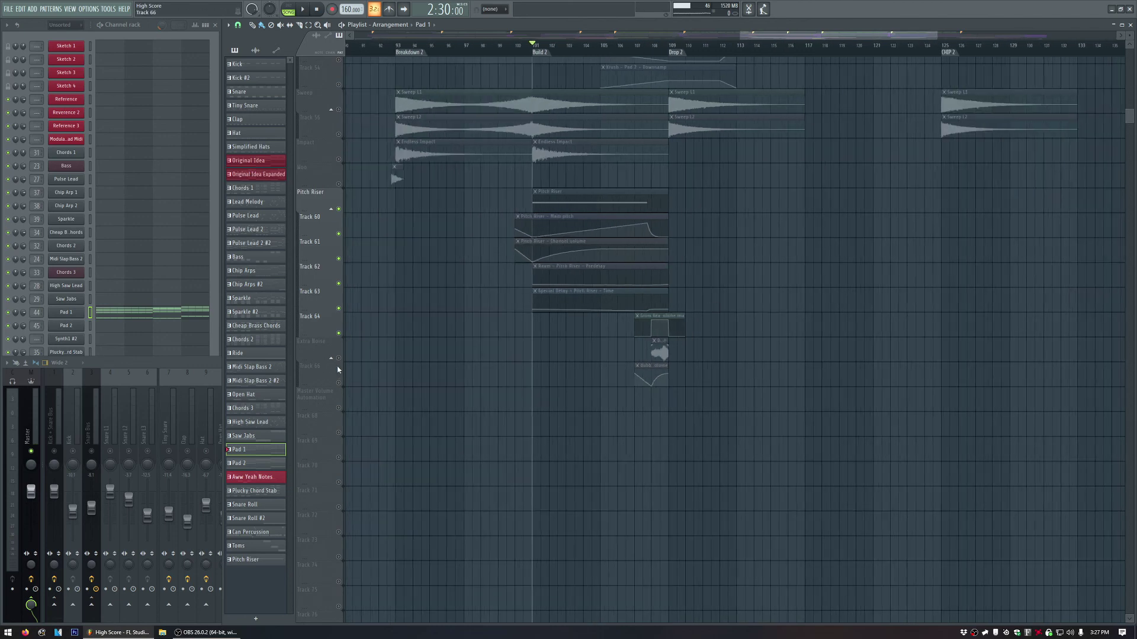
pyautogui.scroll(-4, 523, 325)
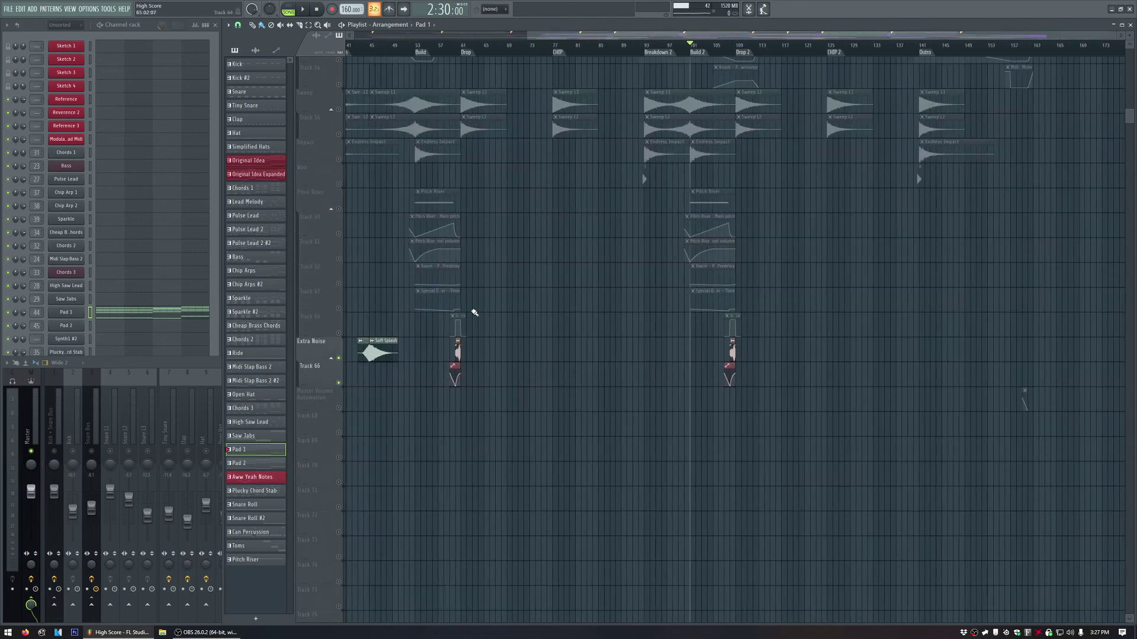
pyautogui.click(366, 47)
pyautogui.scroll(2, 367, 47)
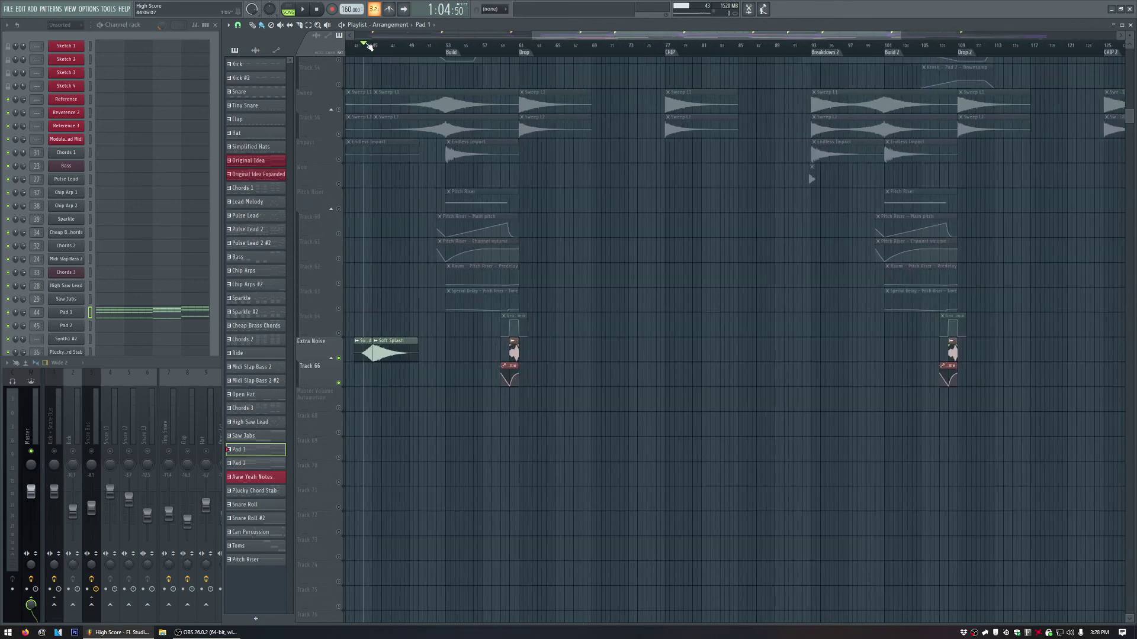
# Solo the Soft Splash mixer track, play the splash samples and display the track's effect chain.
pyautogui.press('F9')
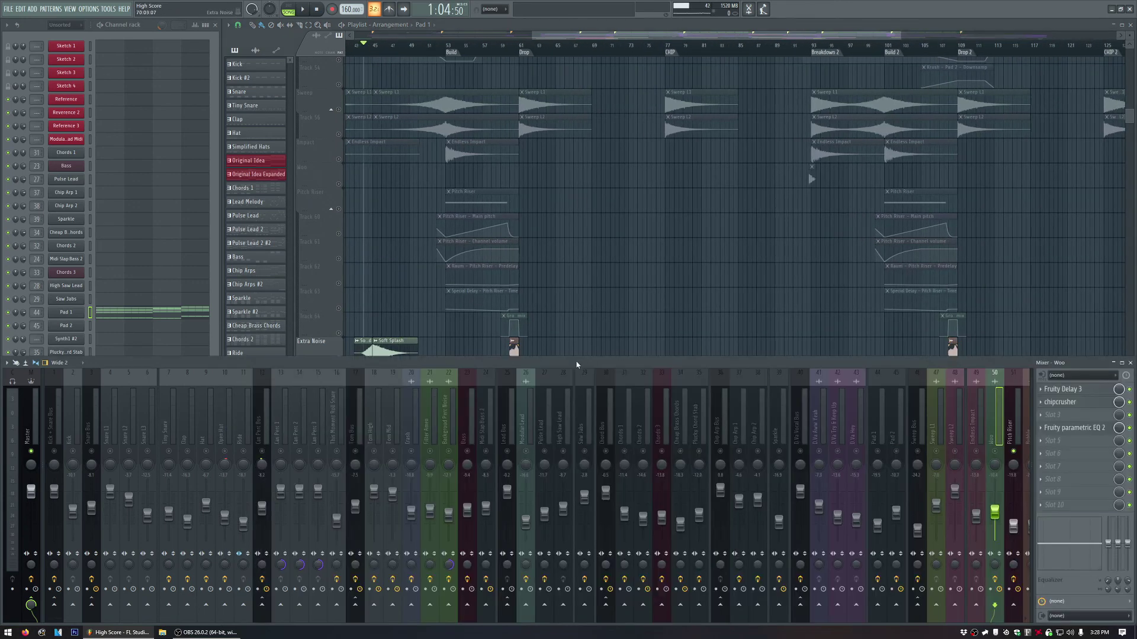
pyautogui.scroll(-2, 778, 424)
pyautogui.scroll(-3, 777, 424)
pyautogui.keyDown('ctrl'); pyautogui.click(828, 452); pyautogui.keyUp('ctrl')
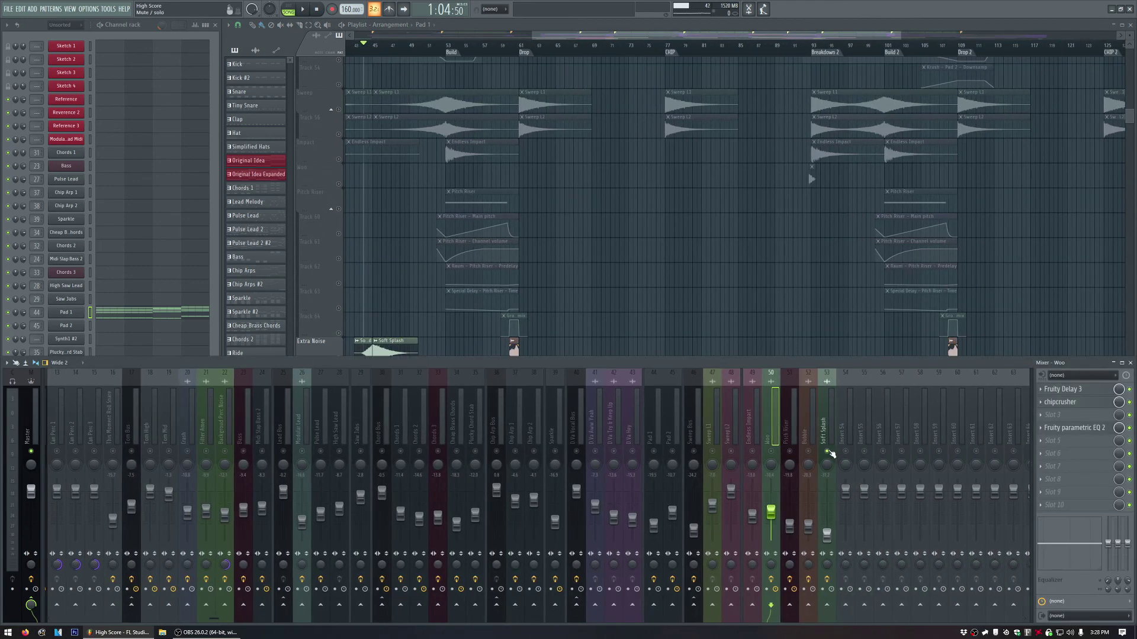
pyautogui.press('space')
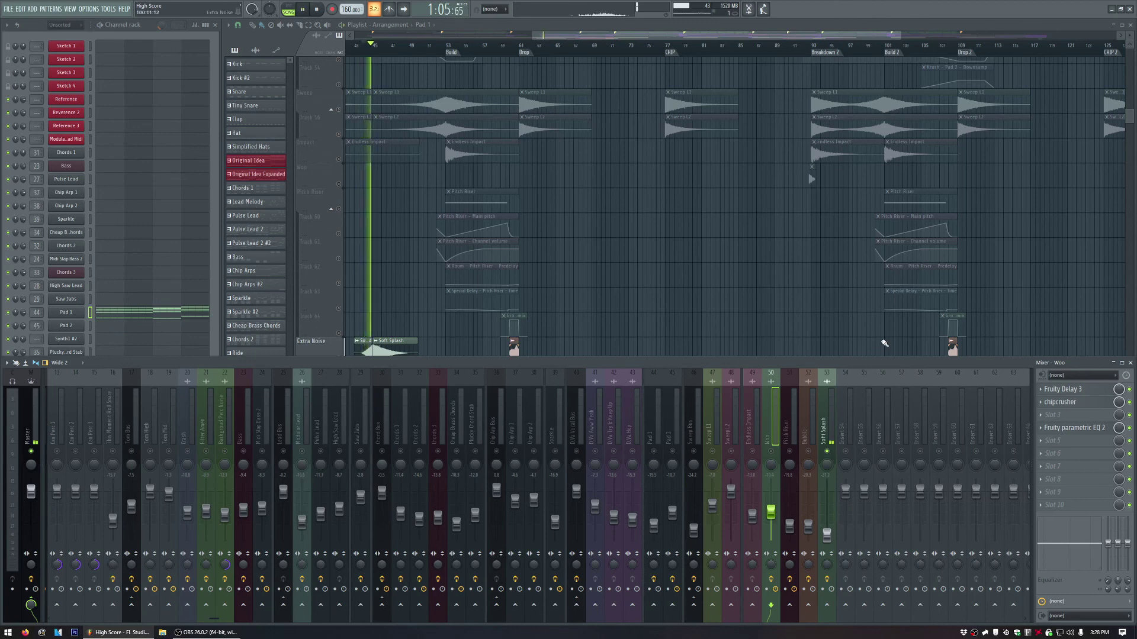
pyautogui.click(826, 426)
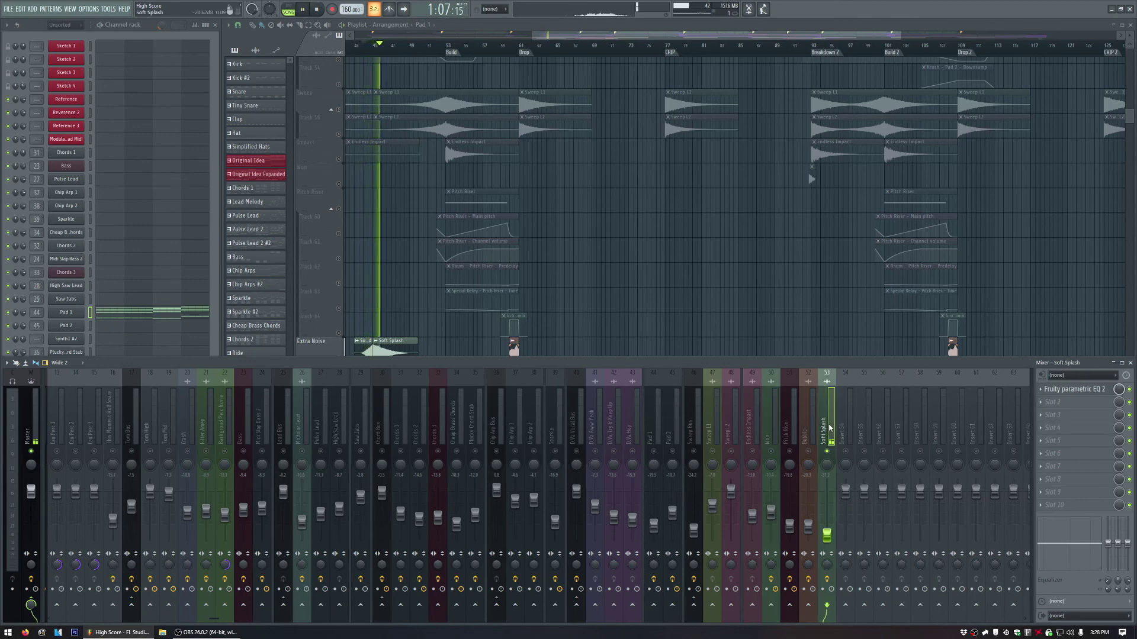
# Examine the Soft Splash track's Fruity parametric EQ 2 curve, stop playback and close the equalizer.
pyautogui.click(1079, 390)
pyautogui.click(1079, 391)
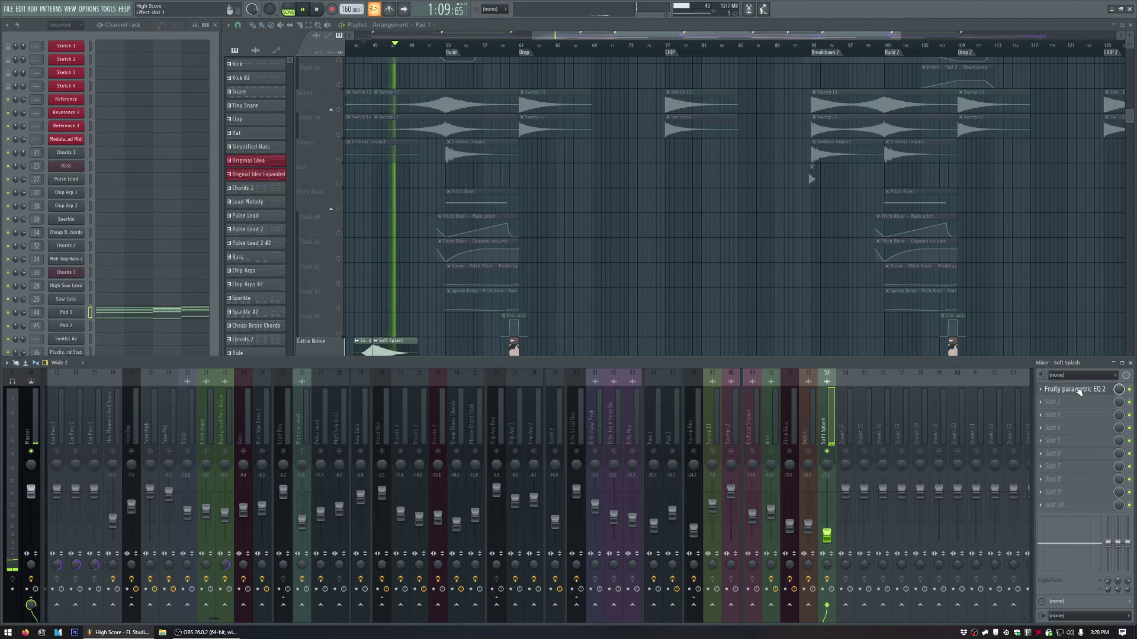
pyautogui.click(1079, 390)
pyautogui.press('space')
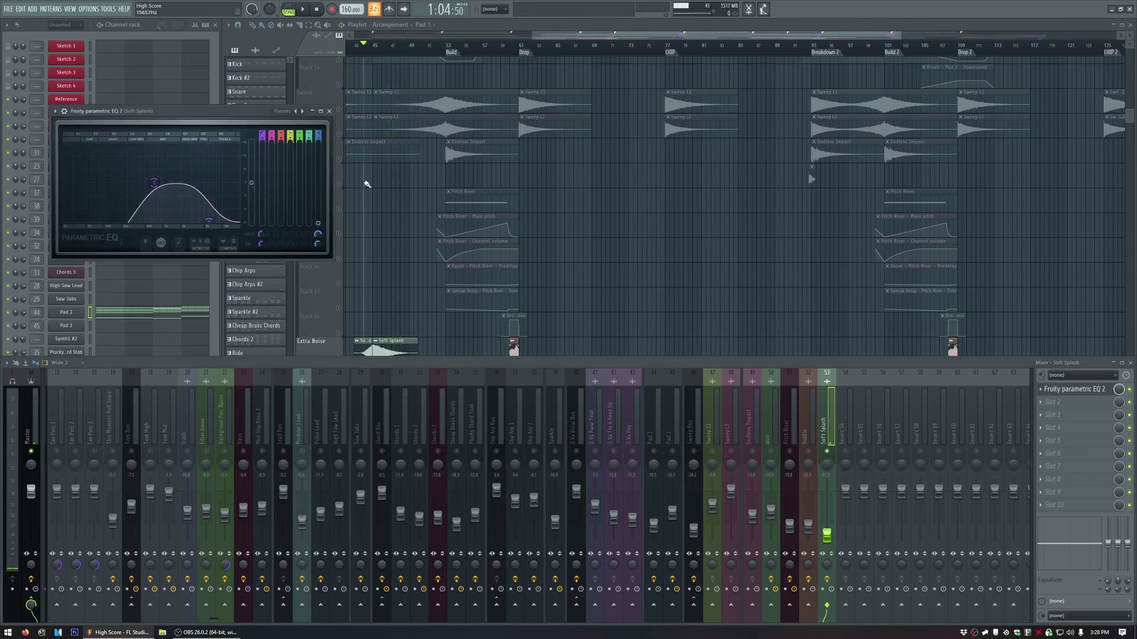
pyautogui.click(330, 111)
# Set the playback position to the start of the Bubble clip just before the first Drop.
pyautogui.click(585, 39)
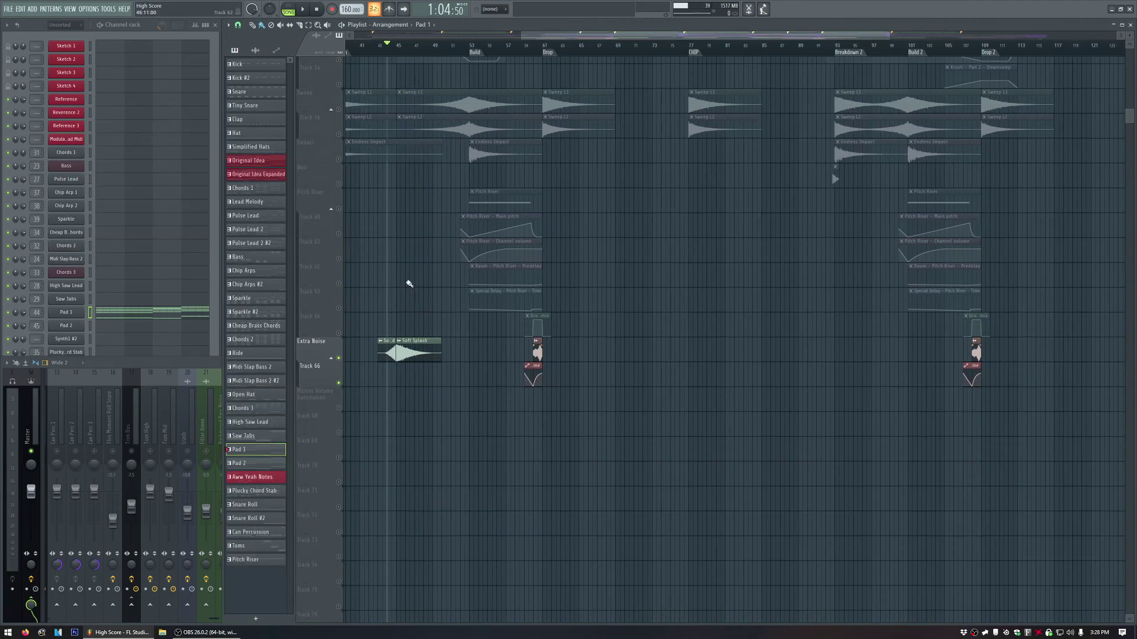
pyautogui.scroll(10, 400, 356)
pyautogui.scroll(-15, 396, 360)
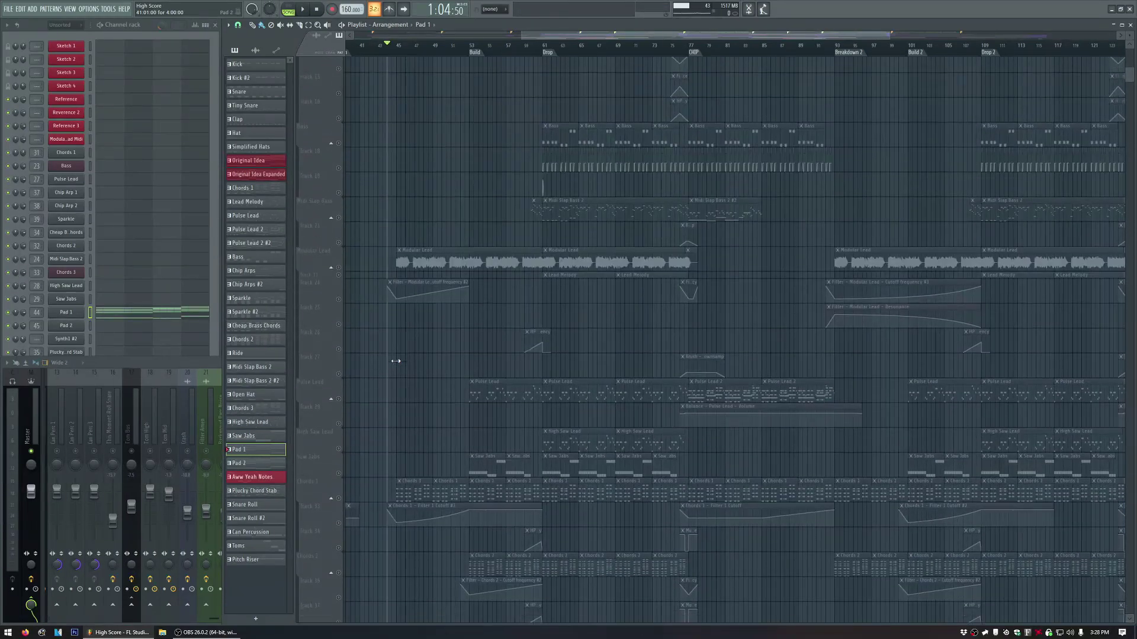
pyautogui.scroll(-8, 395, 360)
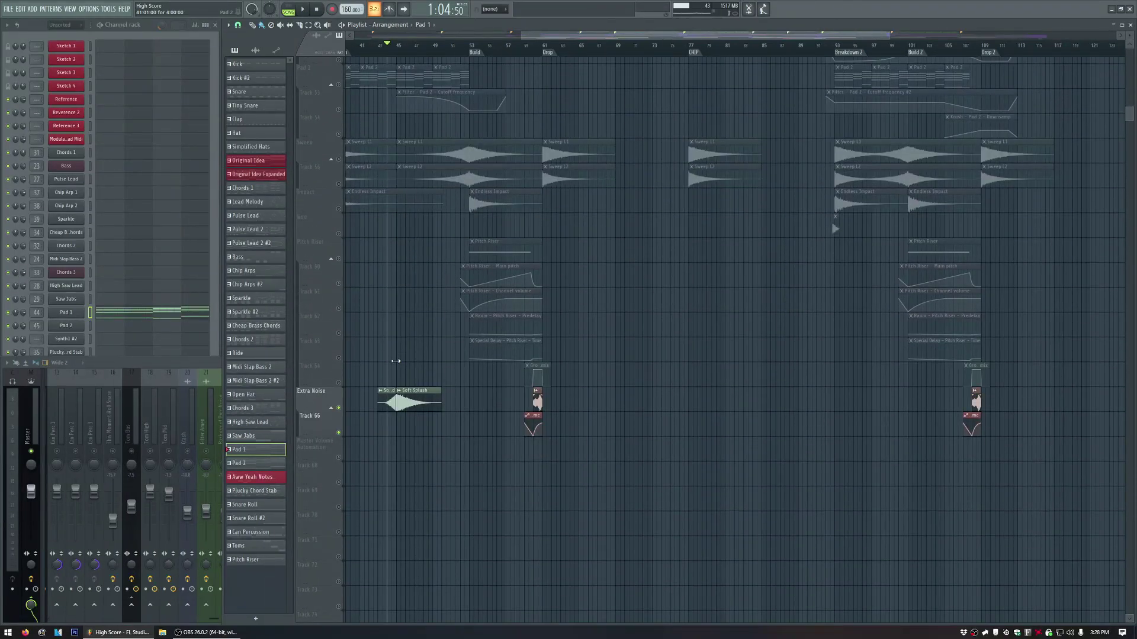
pyautogui.click(540, 55)
pyautogui.scroll(6, 541, 55)
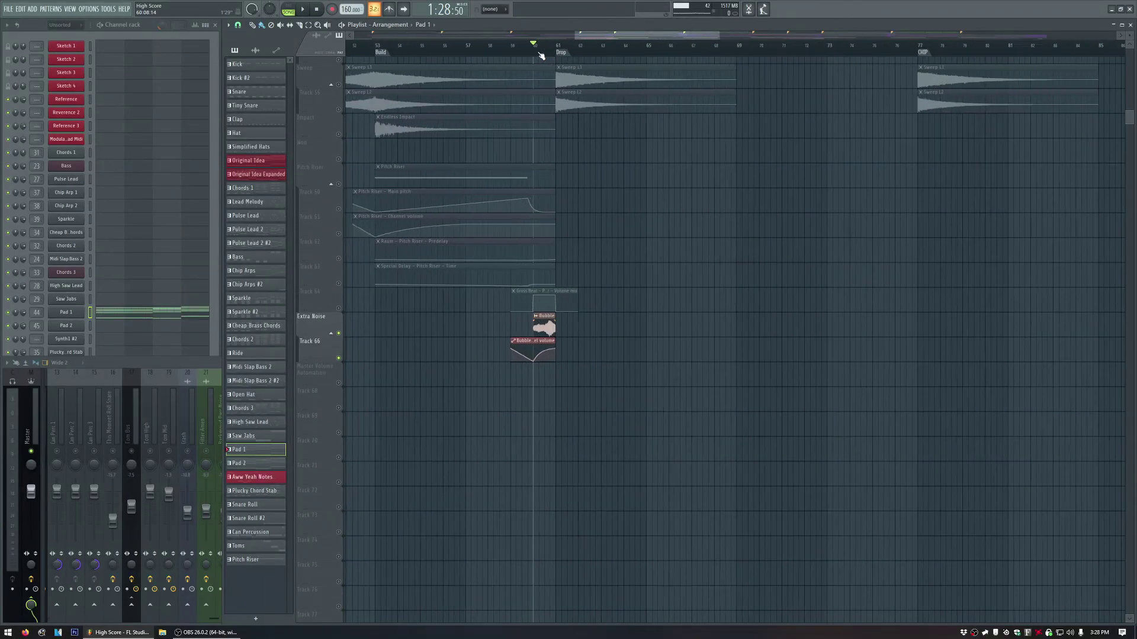
# Select the Bubble clip's sample, solo its mixer track and display that track's effect chain.
pyautogui.press('F9')
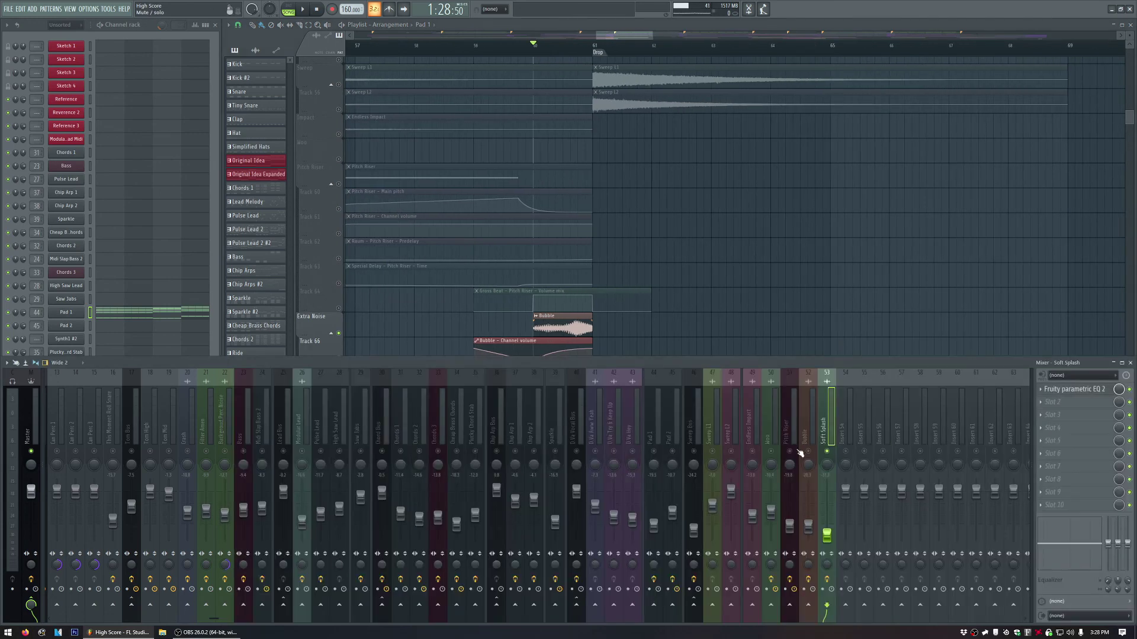
pyautogui.click(566, 328)
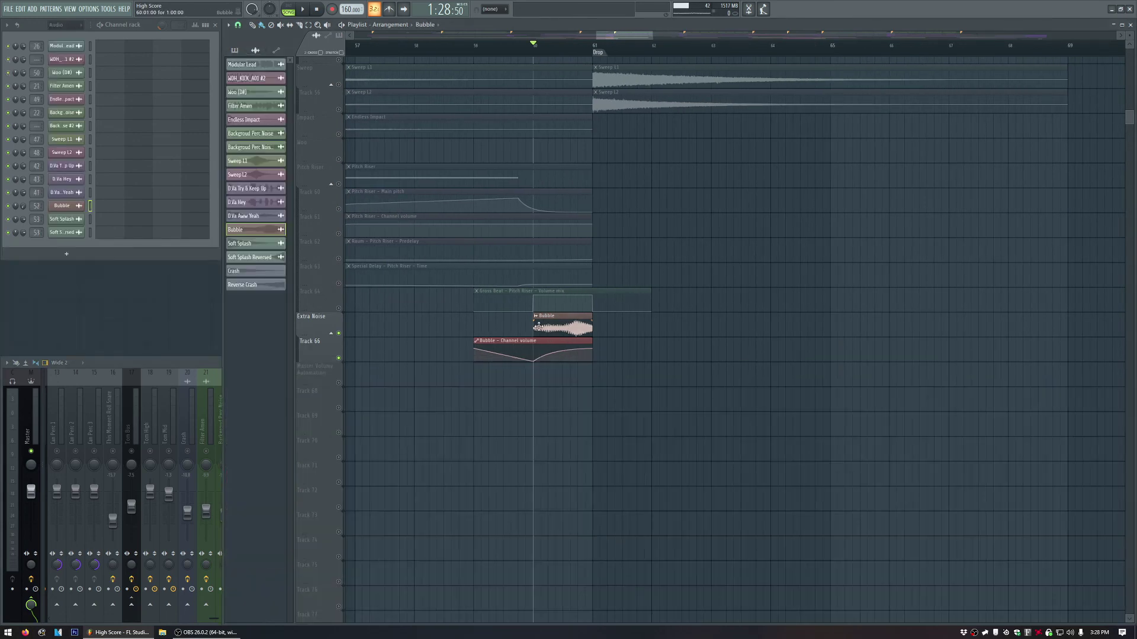
pyautogui.click(176, 362)
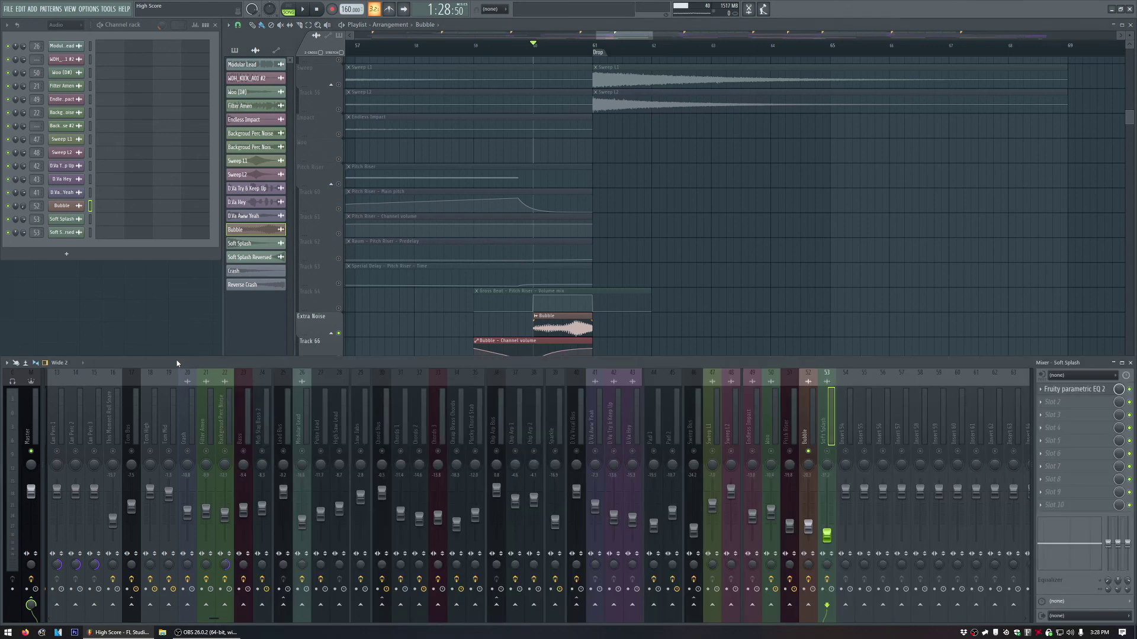
pyautogui.click(1097, 391)
pyautogui.click(1097, 391)
pyautogui.press('Left')
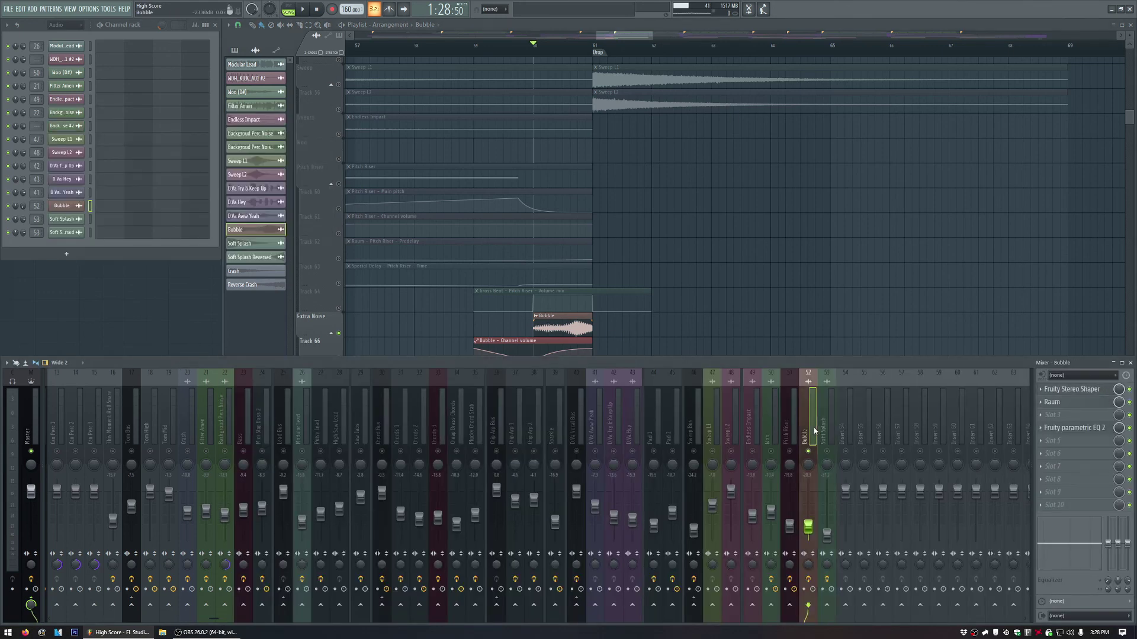
# Inspect the Bubble track's Fruity Stereo Shaper while auditioning the clip, and check its Raum reverb.
pyautogui.click(1085, 391)
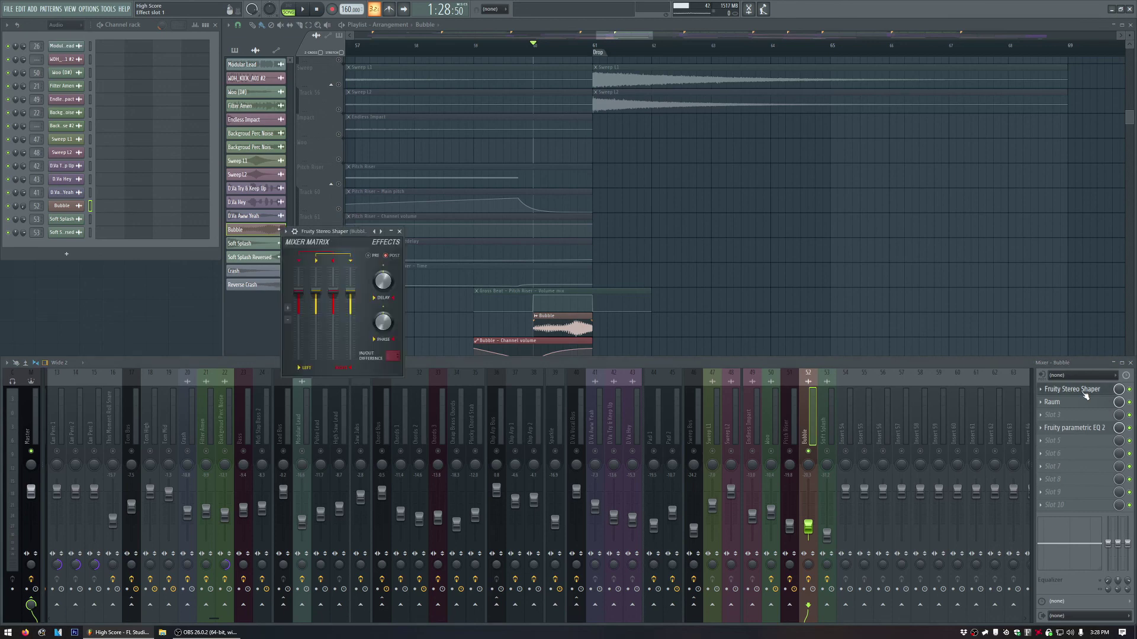
pyautogui.moveTo(347, 232); pyautogui.dragTo(186, 145)
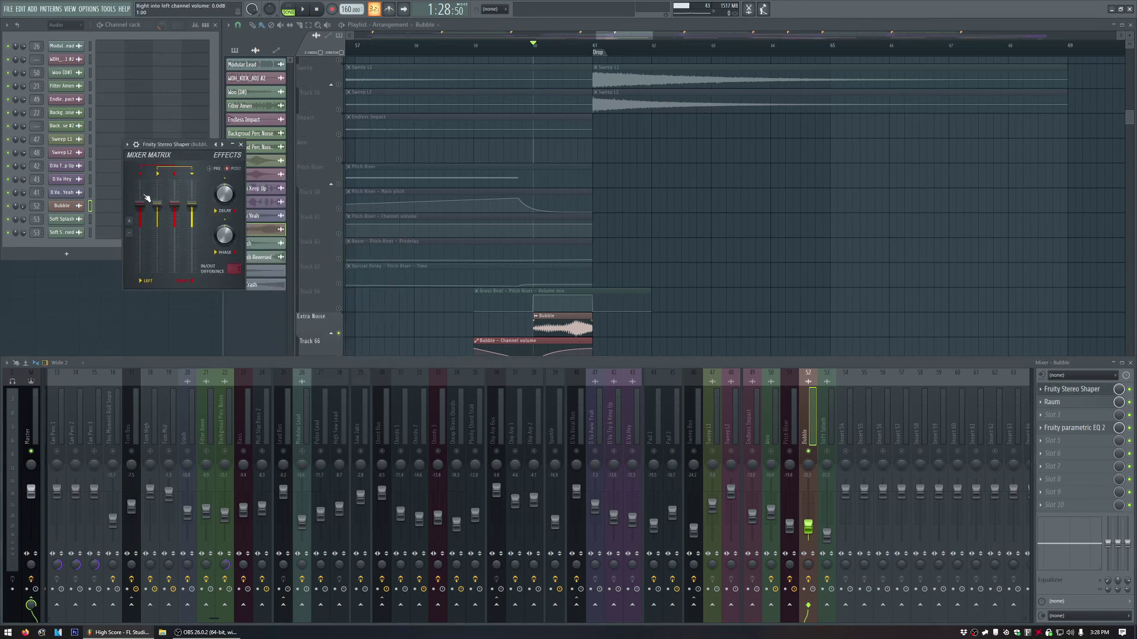
pyautogui.press('space')
pyautogui.press('space')
pyautogui.click(1095, 402)
pyautogui.click(1096, 402)
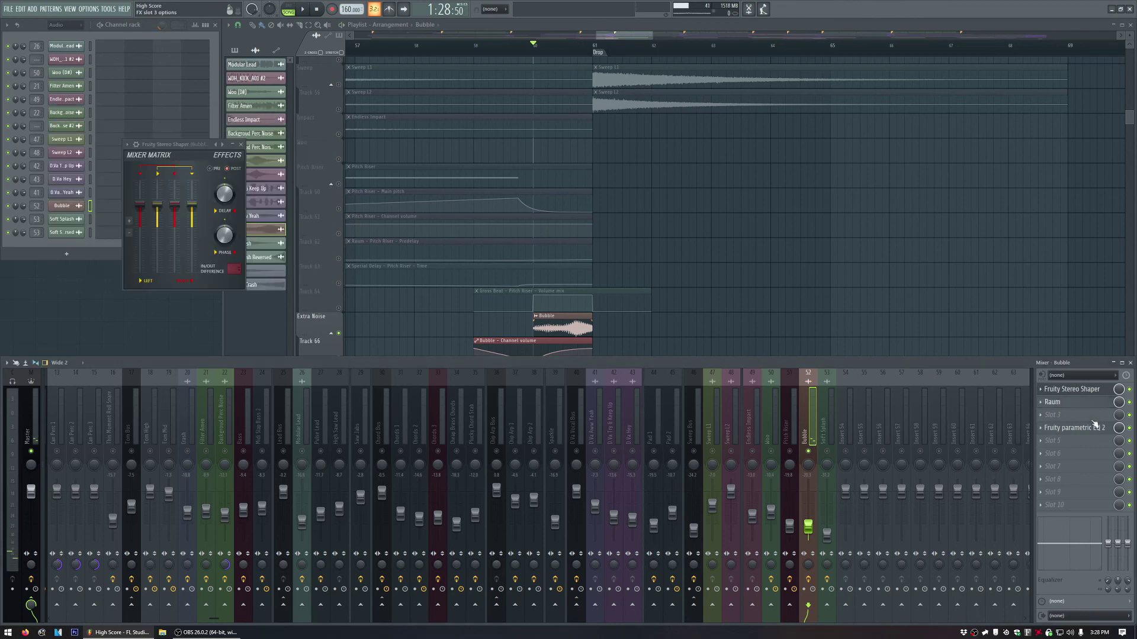
# Examine the Bubble track's Fruity parametric EQ 2 curve during playback, stop playback and close the effect windows.
pyautogui.click(1094, 428)
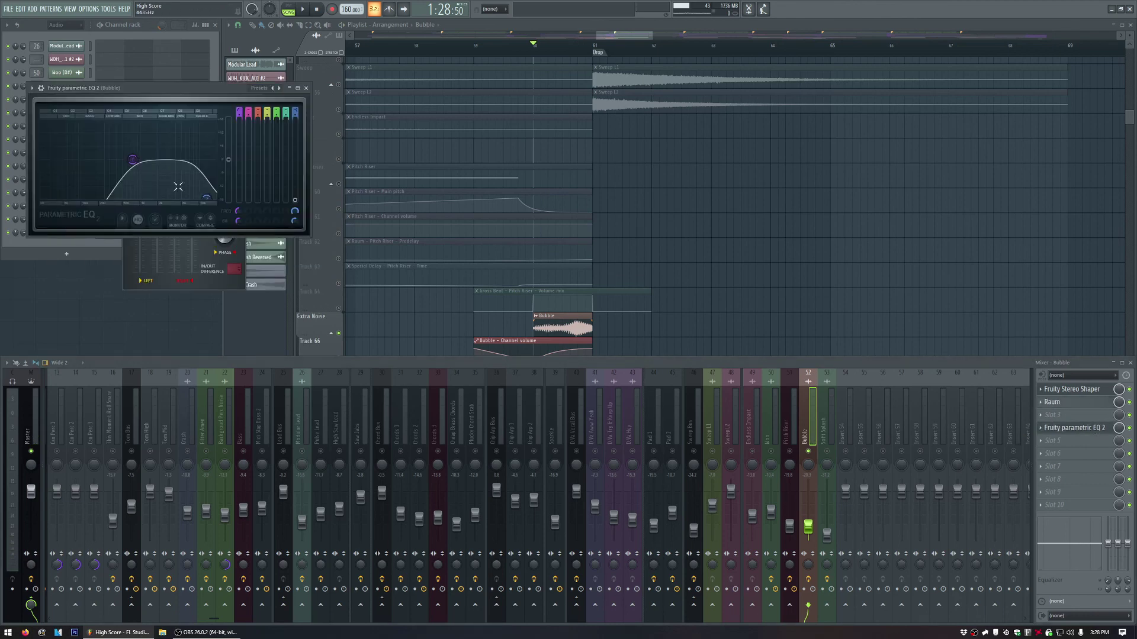
pyautogui.press('space')
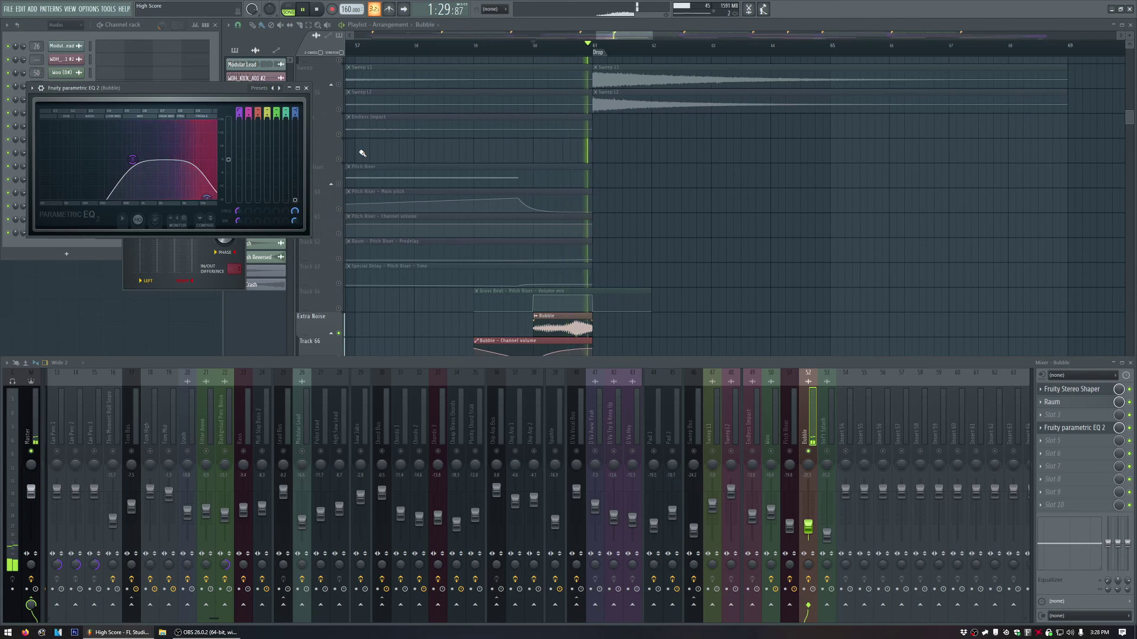
pyautogui.click(307, 88)
pyautogui.press('space')
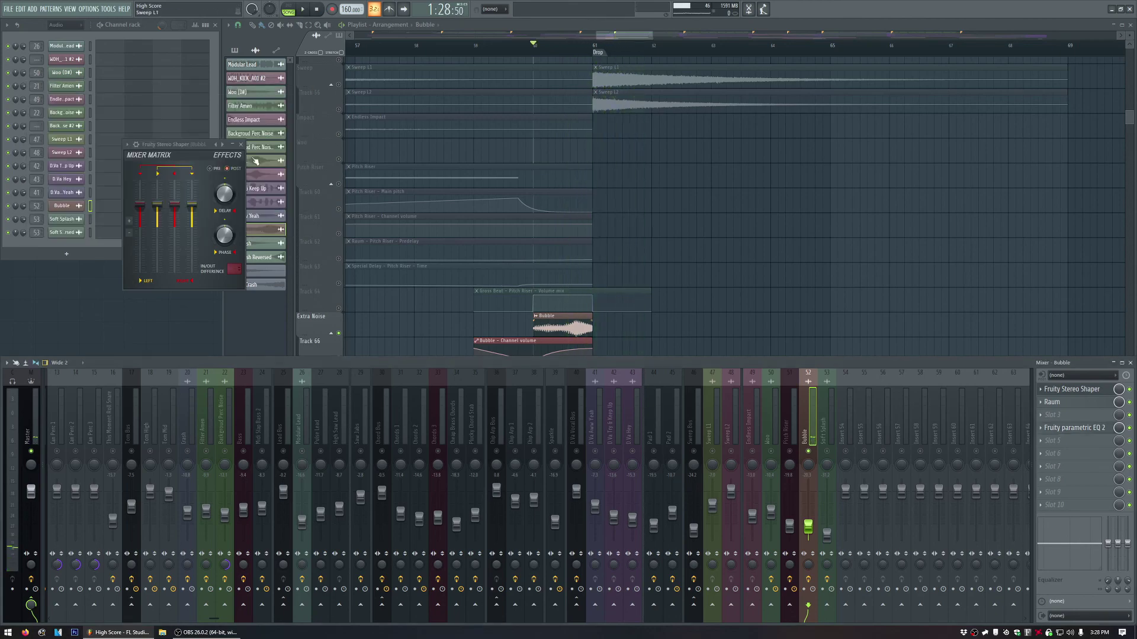
pyautogui.click(246, 143)
# Examine the Master Volume automation clip before the Intro and set the playback position to the start of the song.
pyautogui.moveTo(651, 36); pyautogui.dragTo(537, 291)
pyautogui.scroll(5, 515, 320)
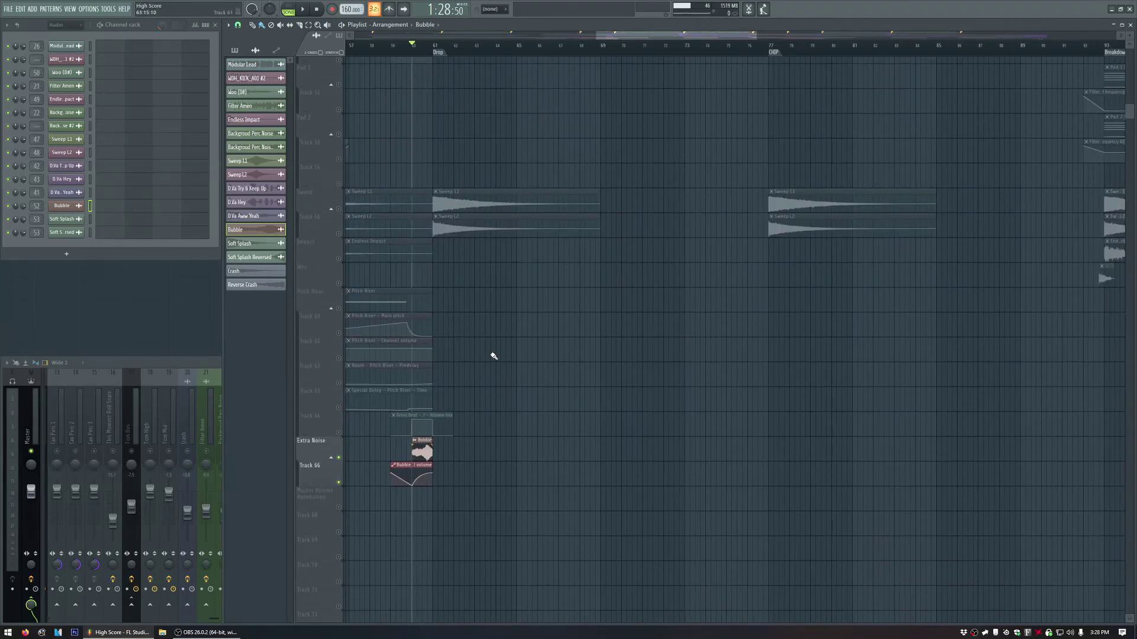
pyautogui.keyDown('ctrl'); pyautogui.scroll(-1, 432, 467); pyautogui.keyUp('ctrl')
pyautogui.hscroll(-4, 436, 469)
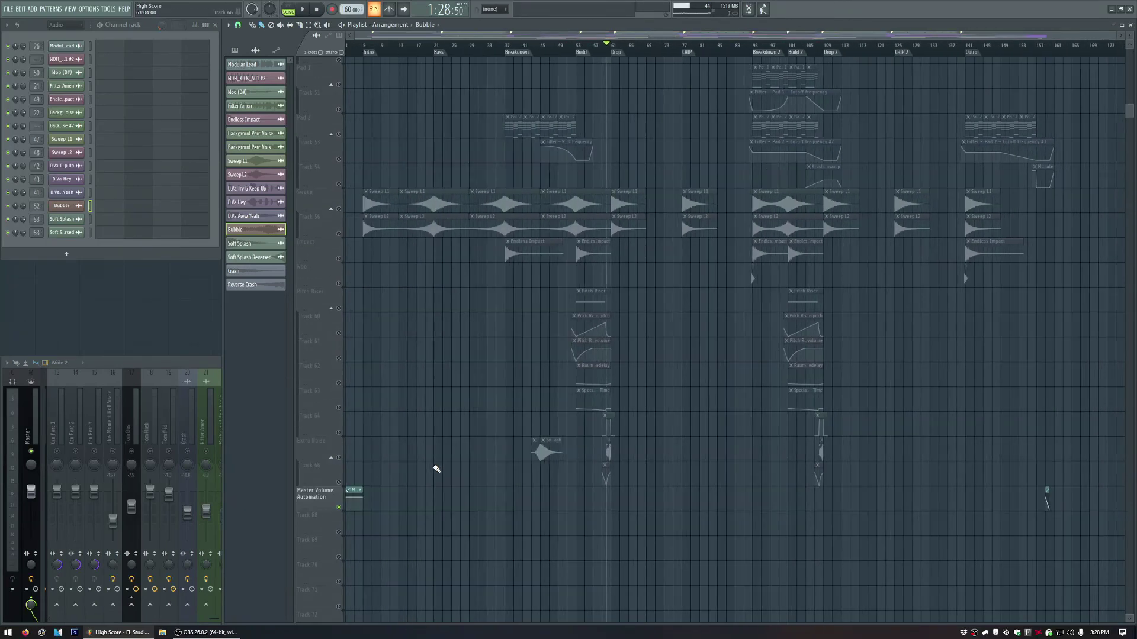
pyautogui.hscroll(-6, 334, 380)
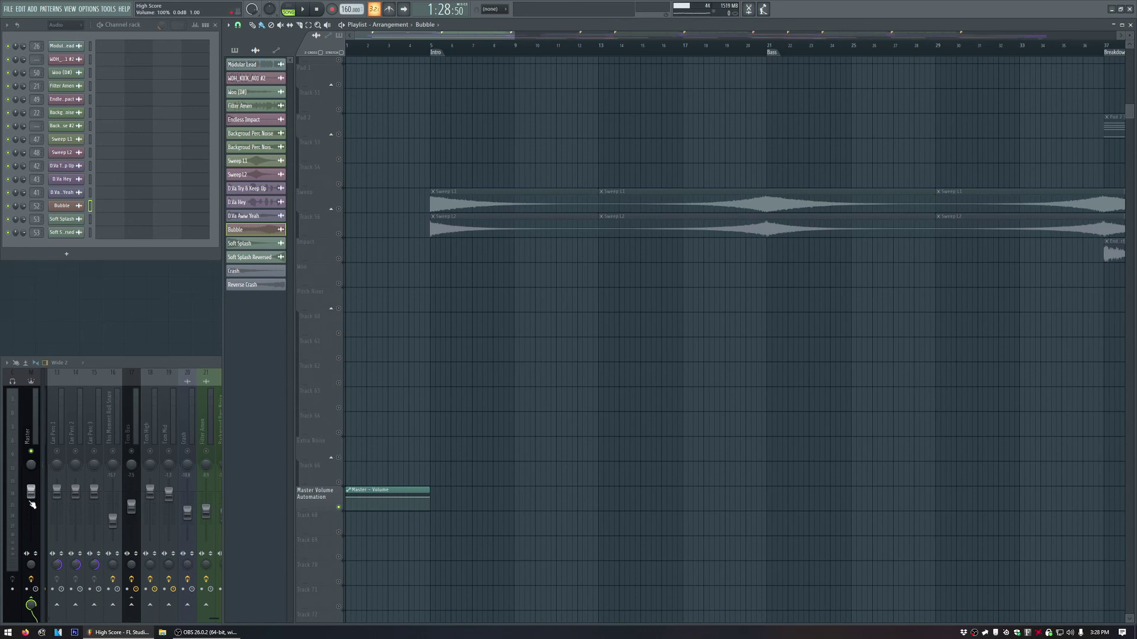
pyautogui.moveTo(350, 48)
pyautogui.mouseDown()
pyautogui.moveTo(432, 51)
pyautogui.moveTo(349, 59)
pyautogui.moveTo(472, 54)
pyautogui.moveTo(347, 68)
pyautogui.mouseUp()
# Examine the Master Volume automation after the Outro and the closing mute automation on the chord, Sparkle and pad tracks.
pyautogui.scroll(-5, 445, 48)
pyautogui.scroll(5, 1097, 47)
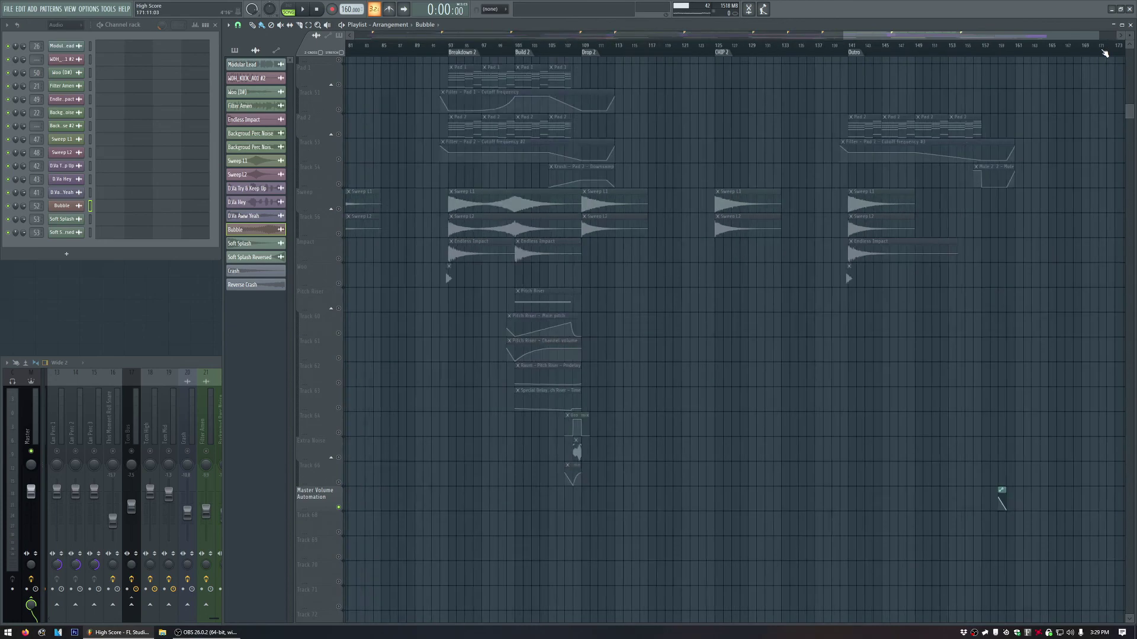
pyautogui.scroll(12, 748, 208)
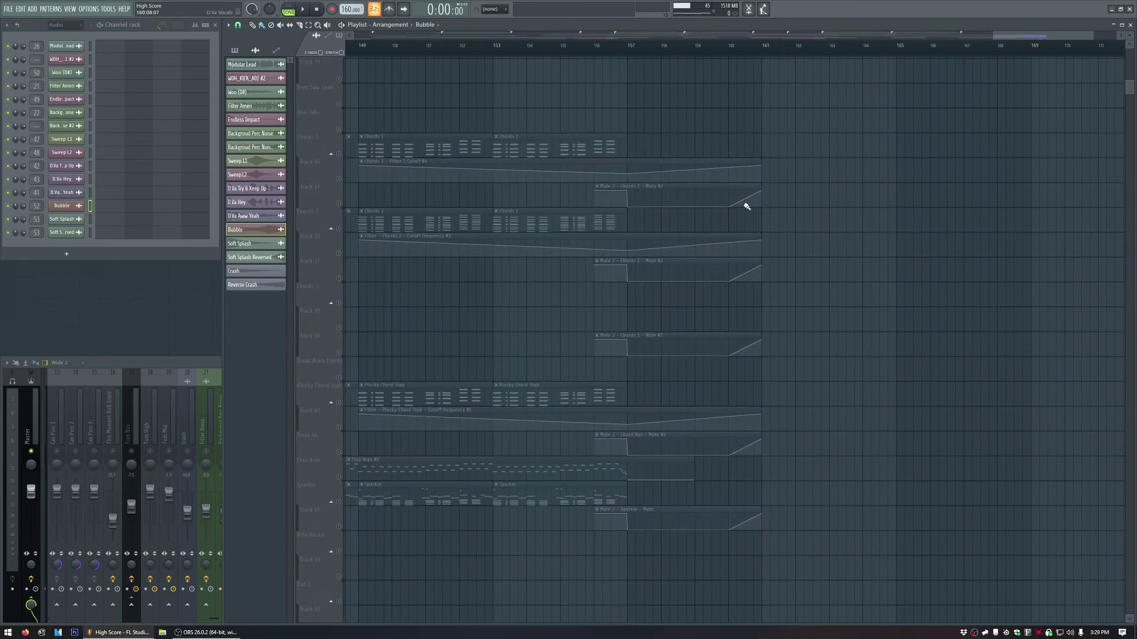
pyautogui.scroll(3, 625, 176)
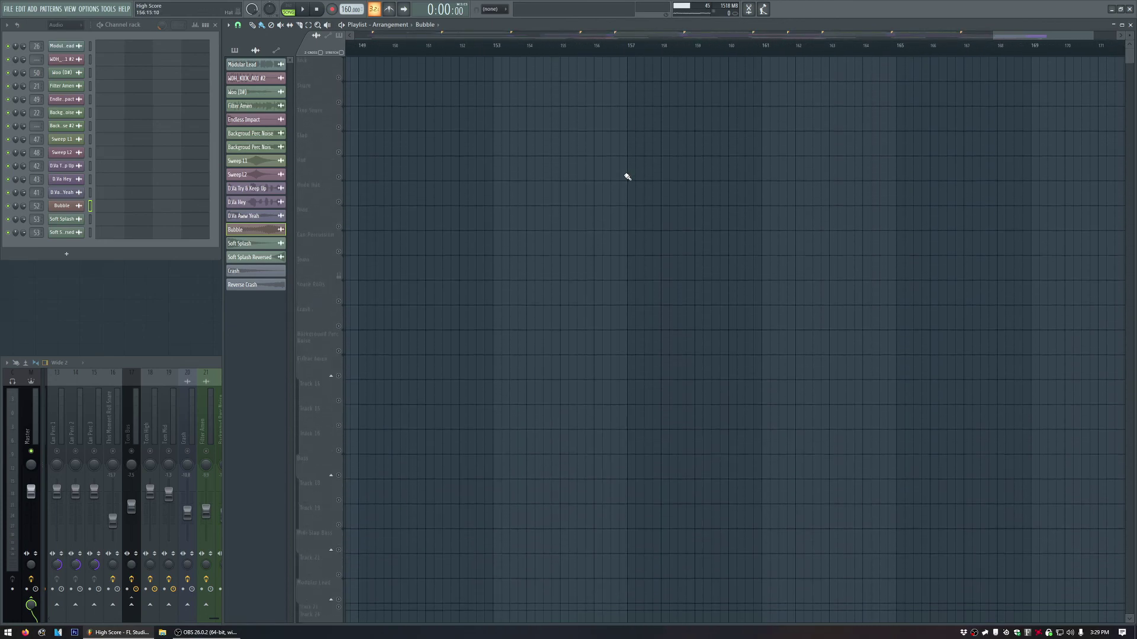
pyautogui.scroll(-8, 626, 173)
pyautogui.scroll(-4, 627, 170)
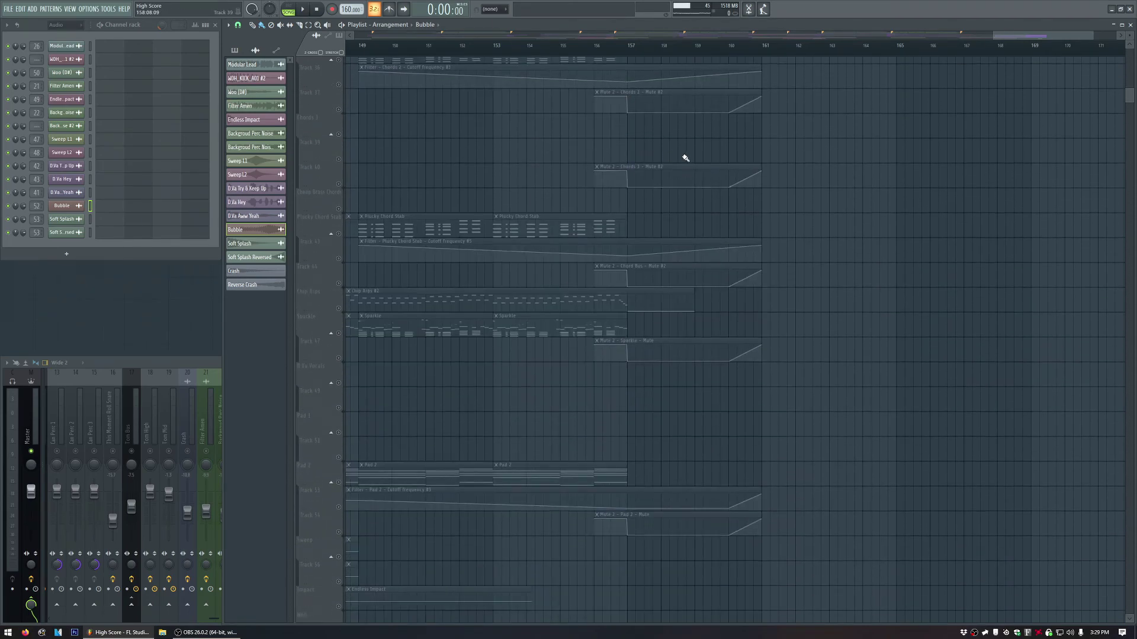
pyautogui.scroll(-3, 738, 163)
pyautogui.hscroll(-6, 738, 163)
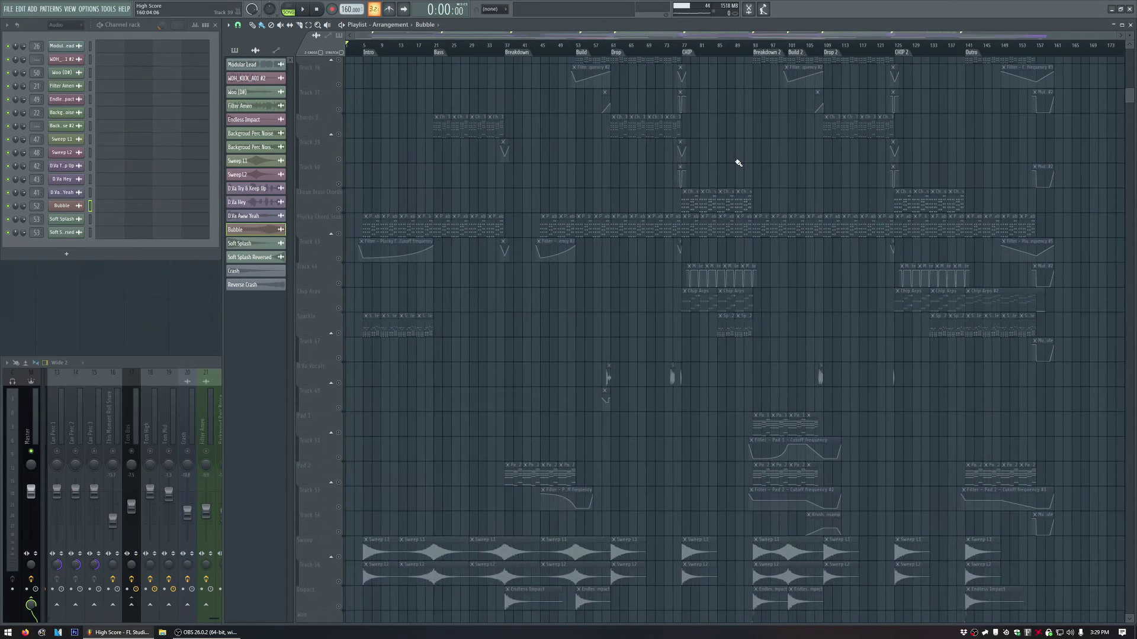
# Review the closing Master Volume fade once more and re-enable the muted playlist tracks.
pyautogui.scroll(-10, 1062, 225)
pyautogui.scroll(4, 1060, 223)
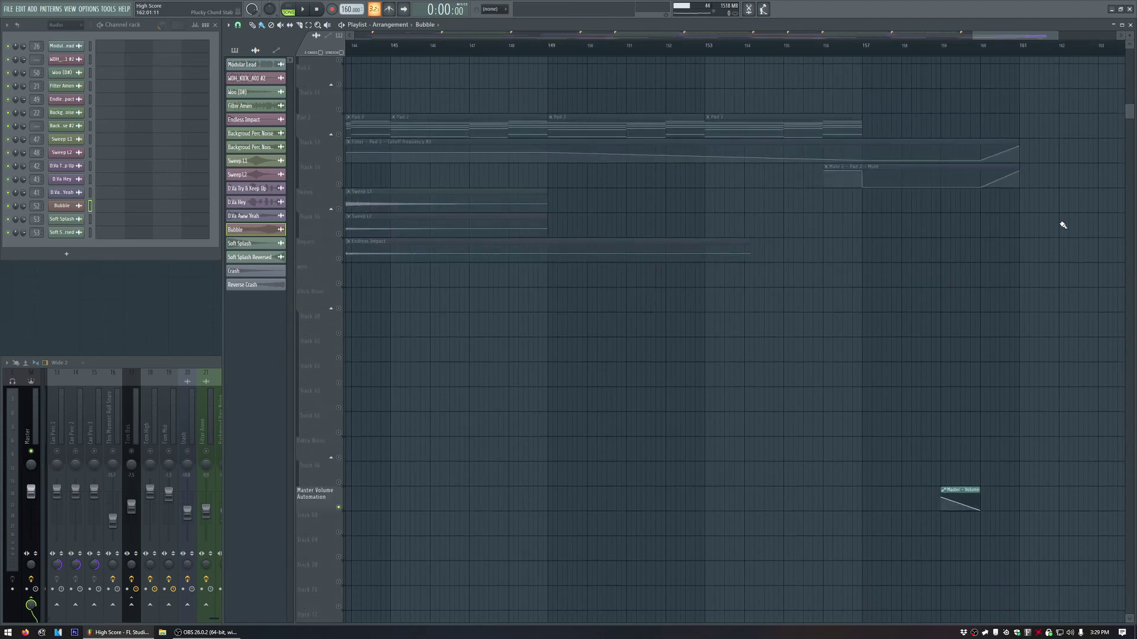
pyautogui.scroll(-8, 1029, 497)
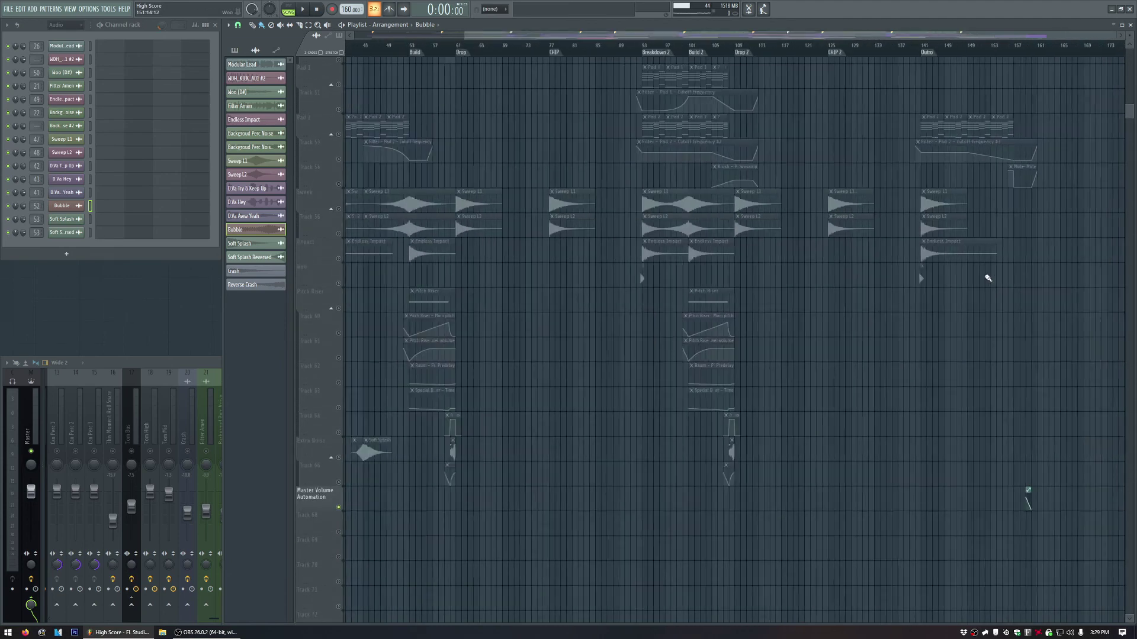
pyautogui.scroll(10, 1084, 296)
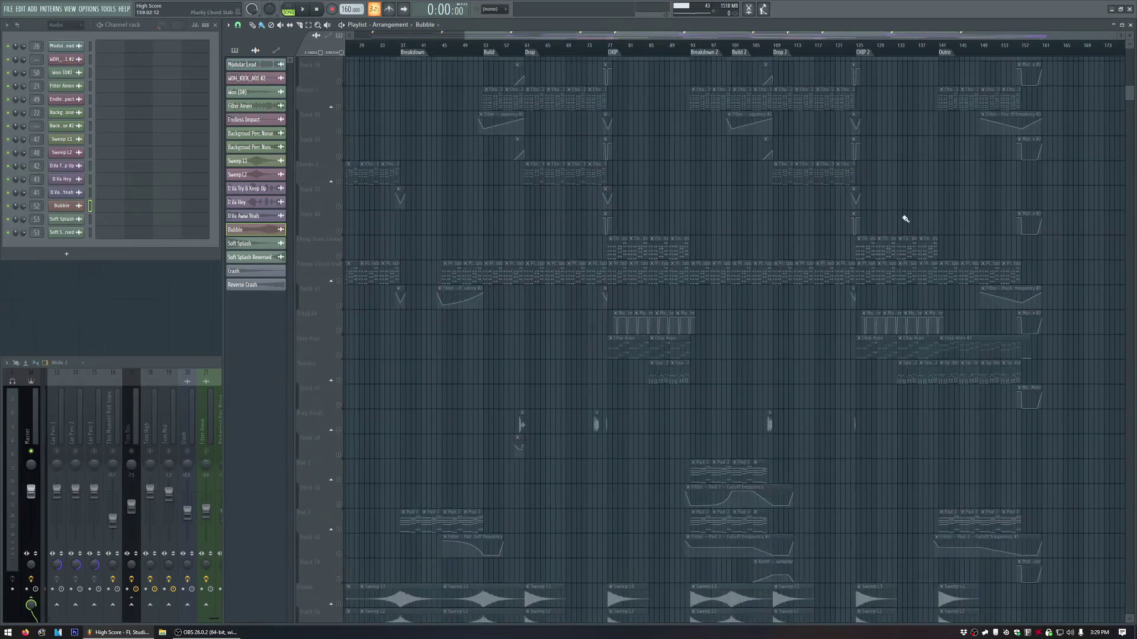
pyautogui.scroll(12, 858, 195)
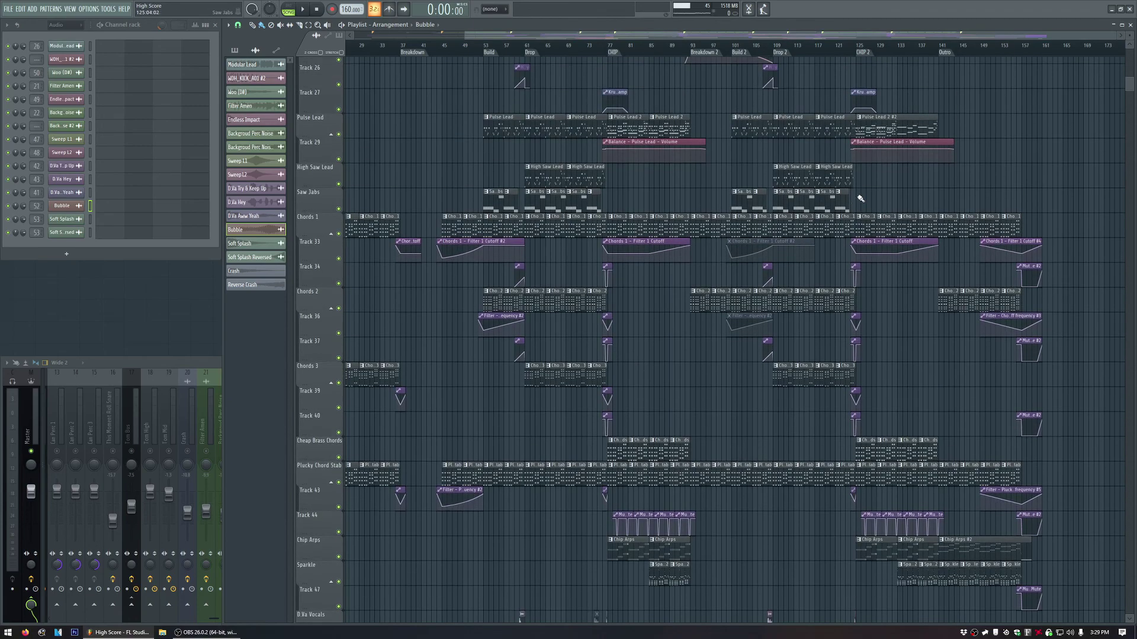